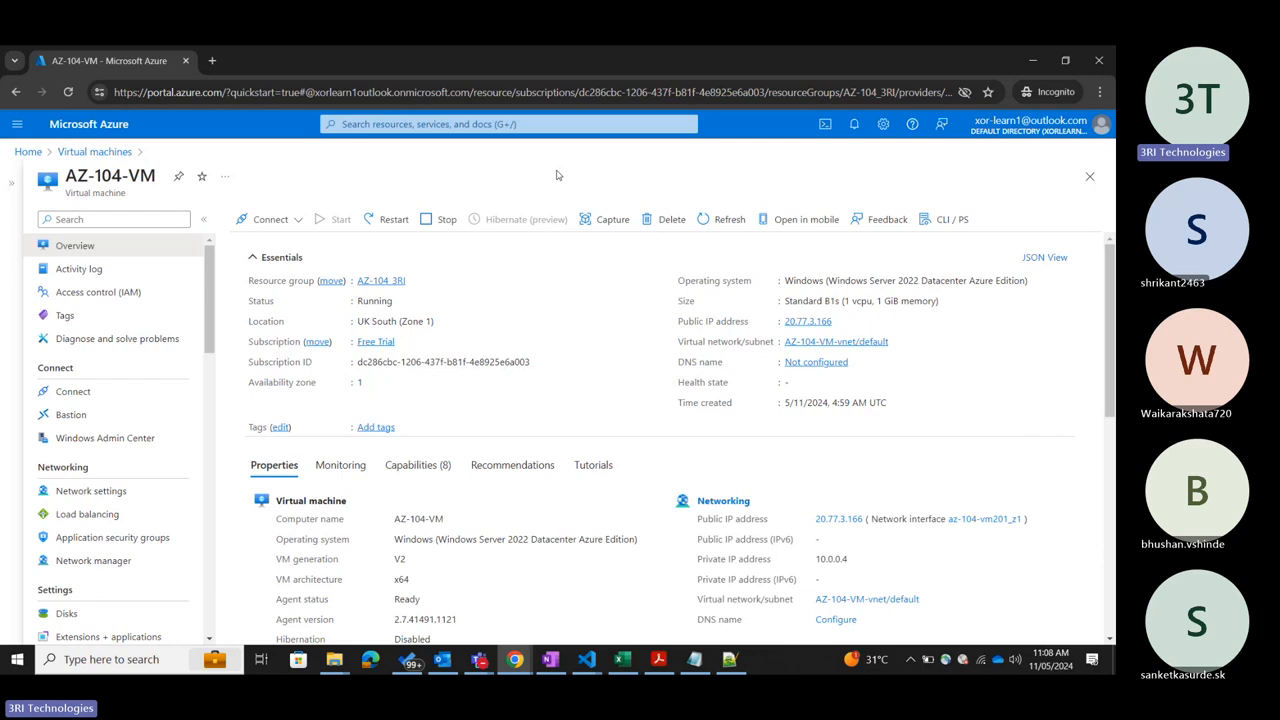
# Reopen the AZ-104-VM overview from the virtual machines list and collapse the list pane.
pyautogui.click(1089, 176)
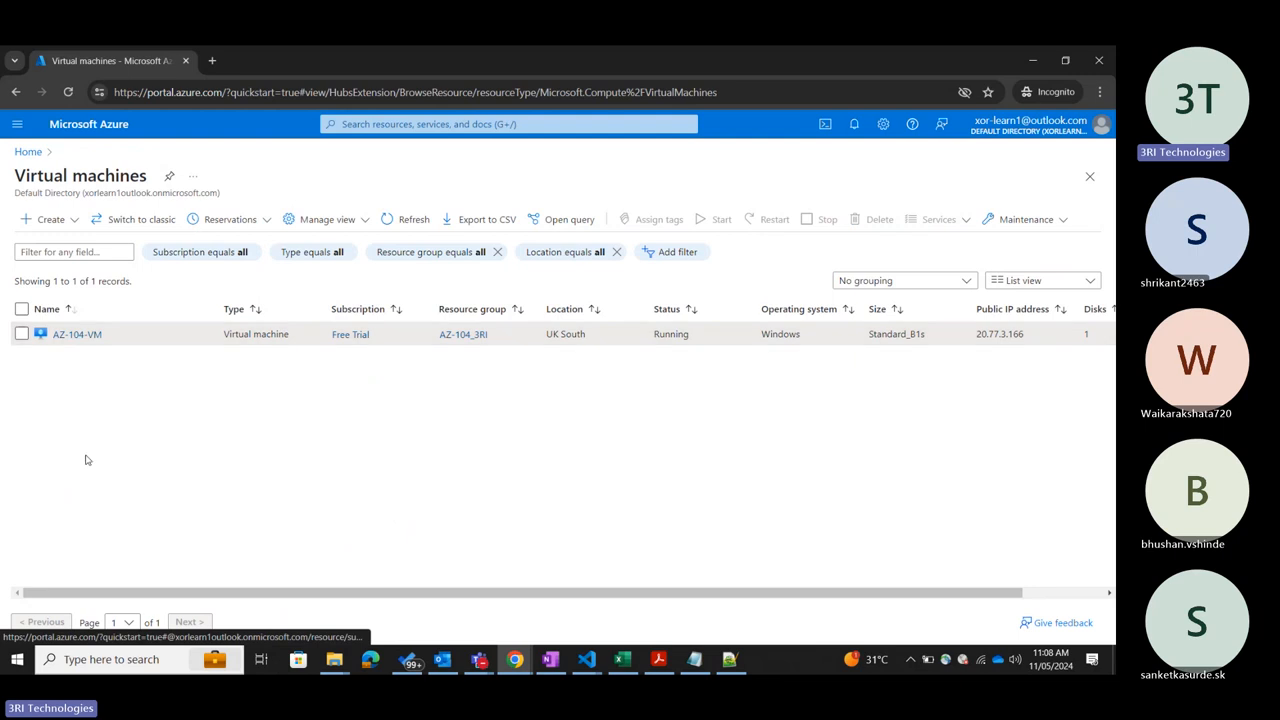
pyautogui.click(80, 335)
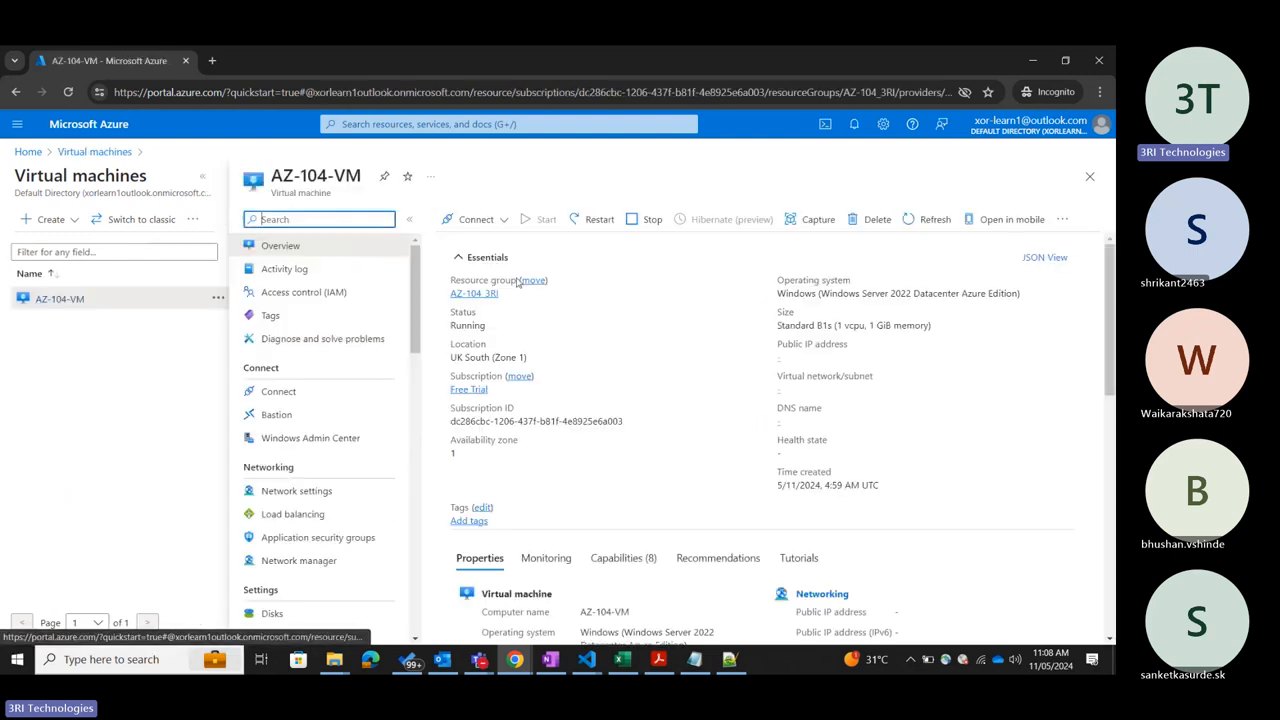
pyautogui.click(202, 177)
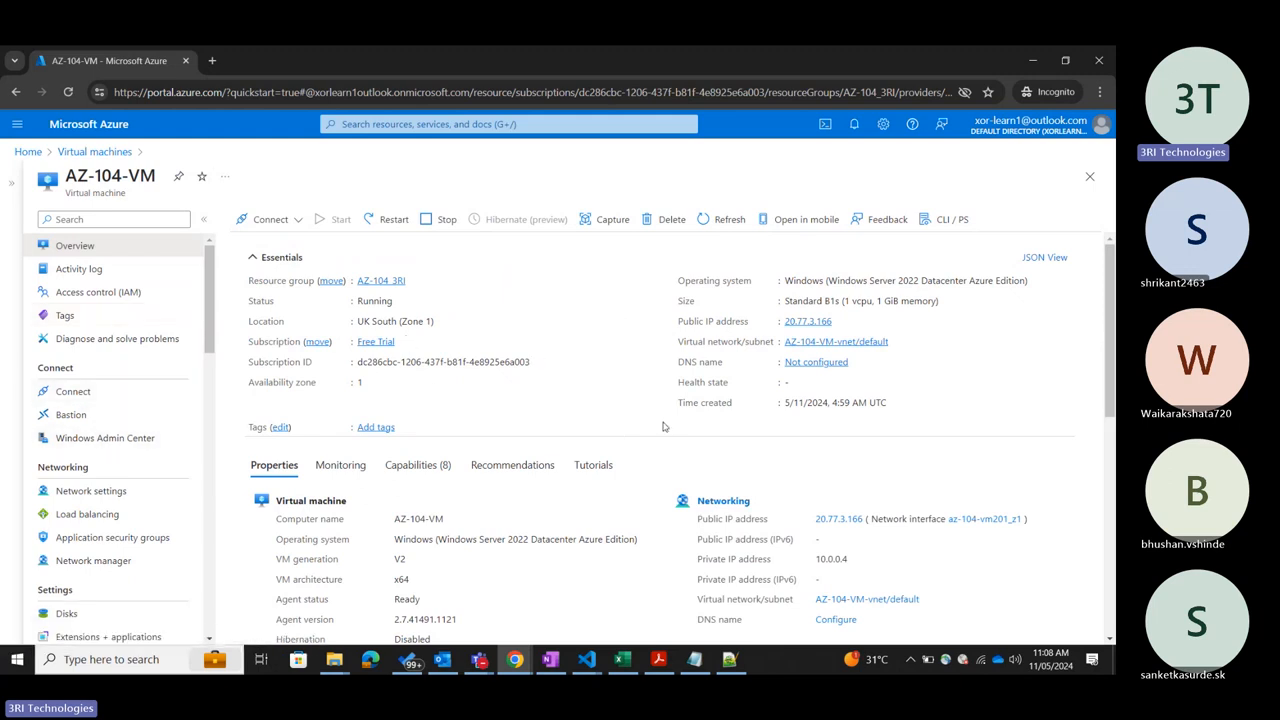
# Examine the location and availability zone in the Essentials of AZ-104-VM.
pyautogui.scroll(-5, 662, 427)
pyautogui.scroll(5, 662, 427)
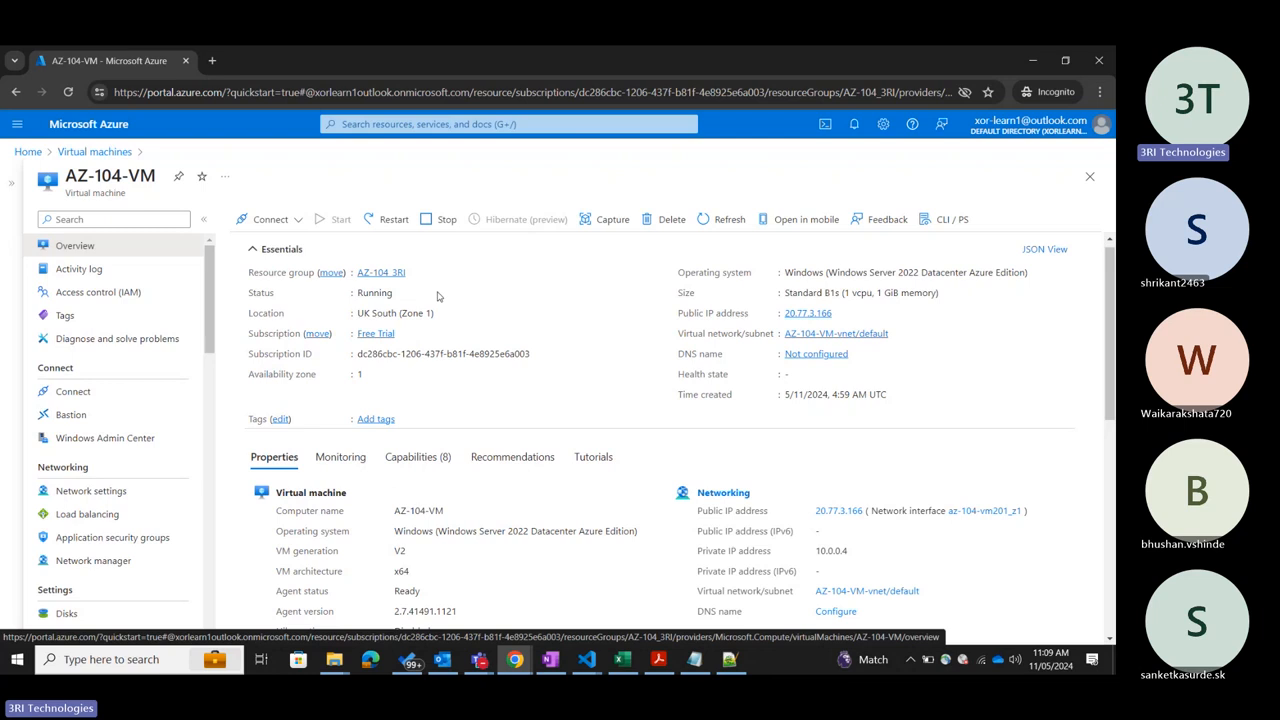
pyautogui.moveTo(432, 313); pyautogui.dragTo(403, 313)
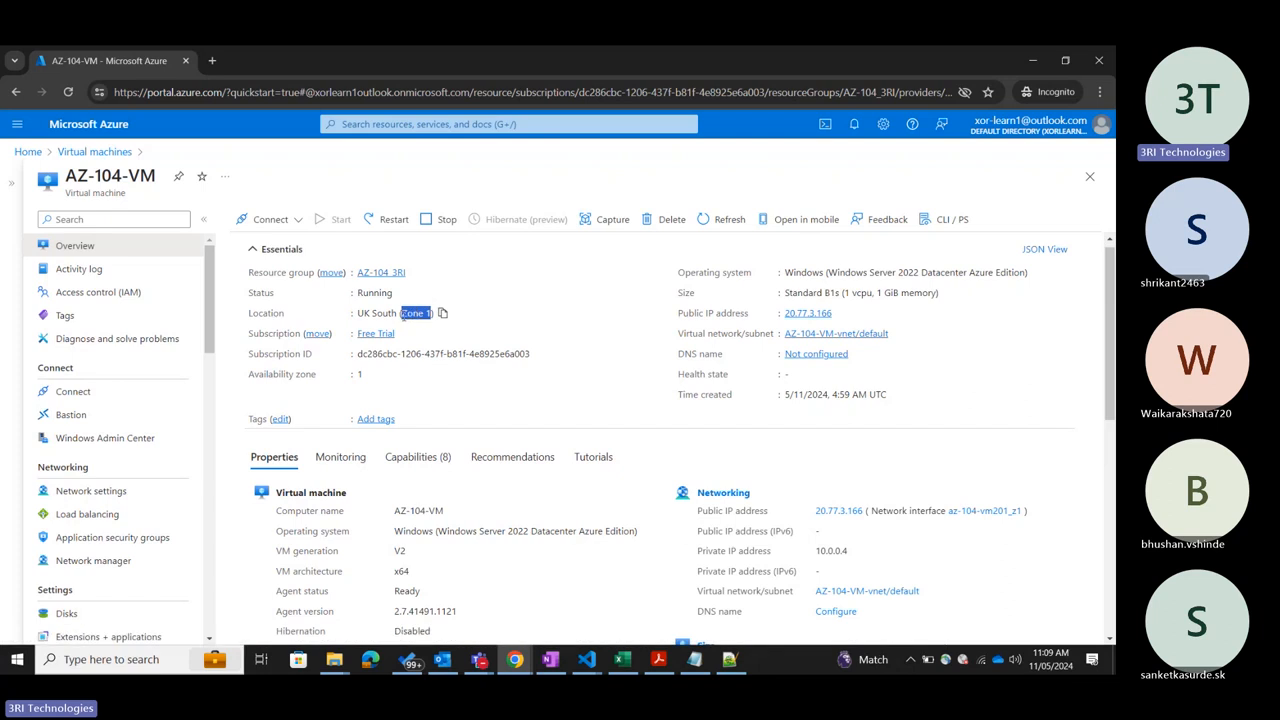
pyautogui.click(540, 310)
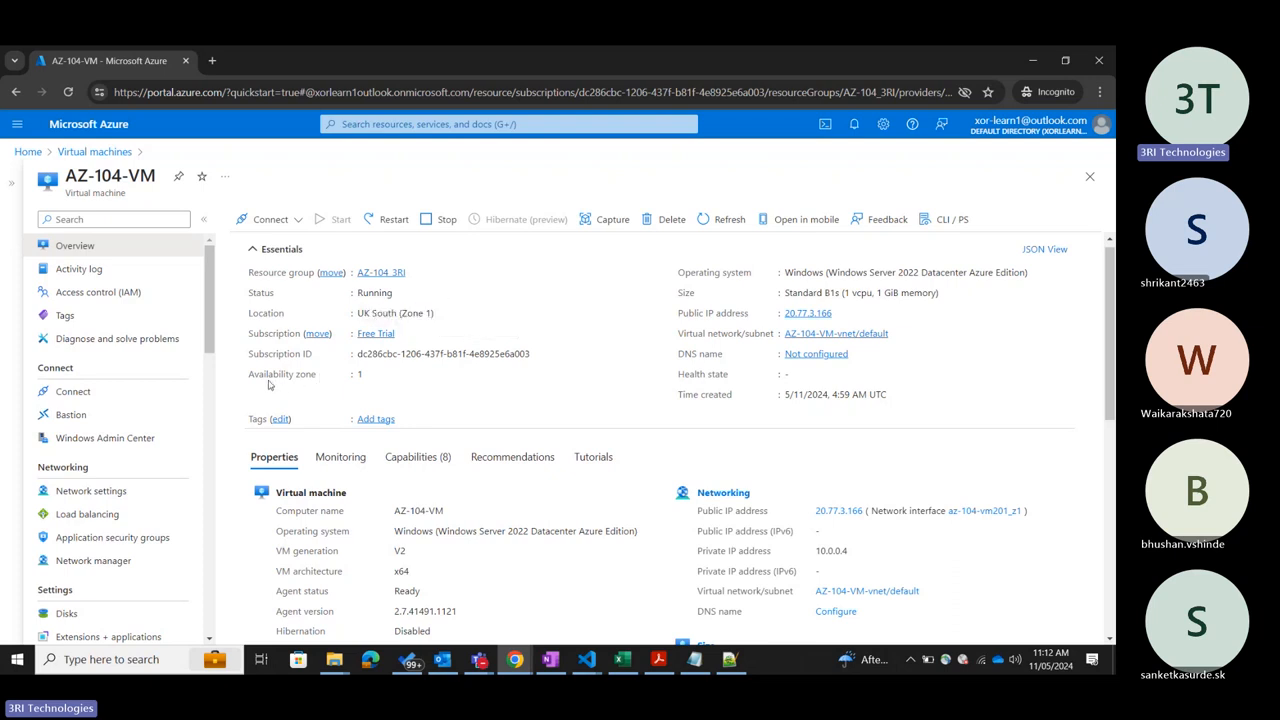
pyautogui.moveTo(252, 381); pyautogui.dragTo(349, 386)
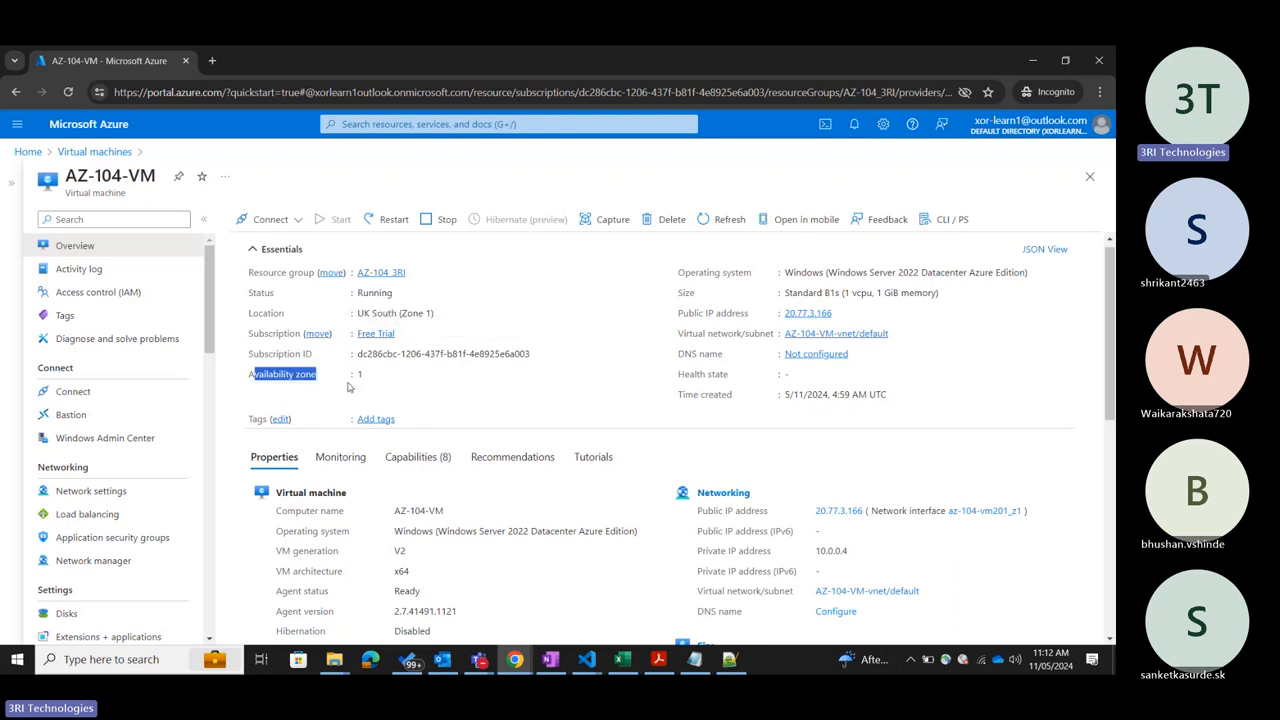
pyautogui.click(422, 386)
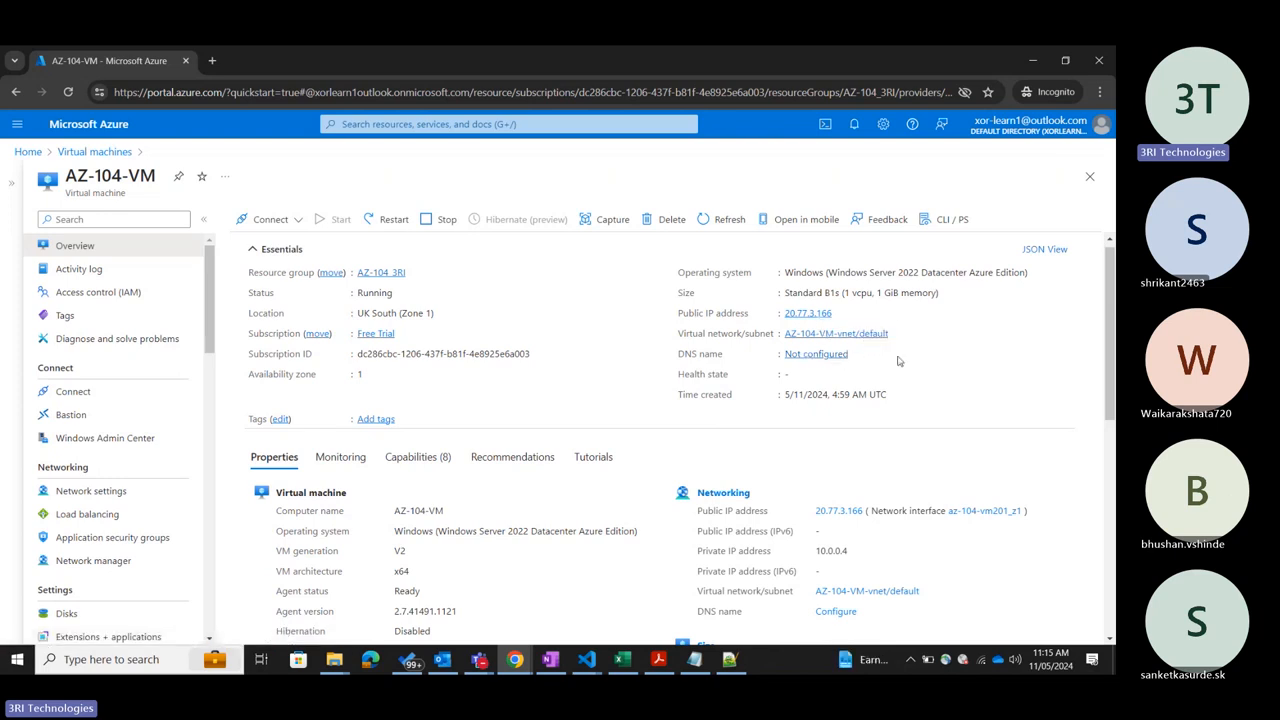
# Open the DNS name configuration of AZ-104-VM and try AZ-104-VM as the DNS name label.
pyautogui.click(818, 355)
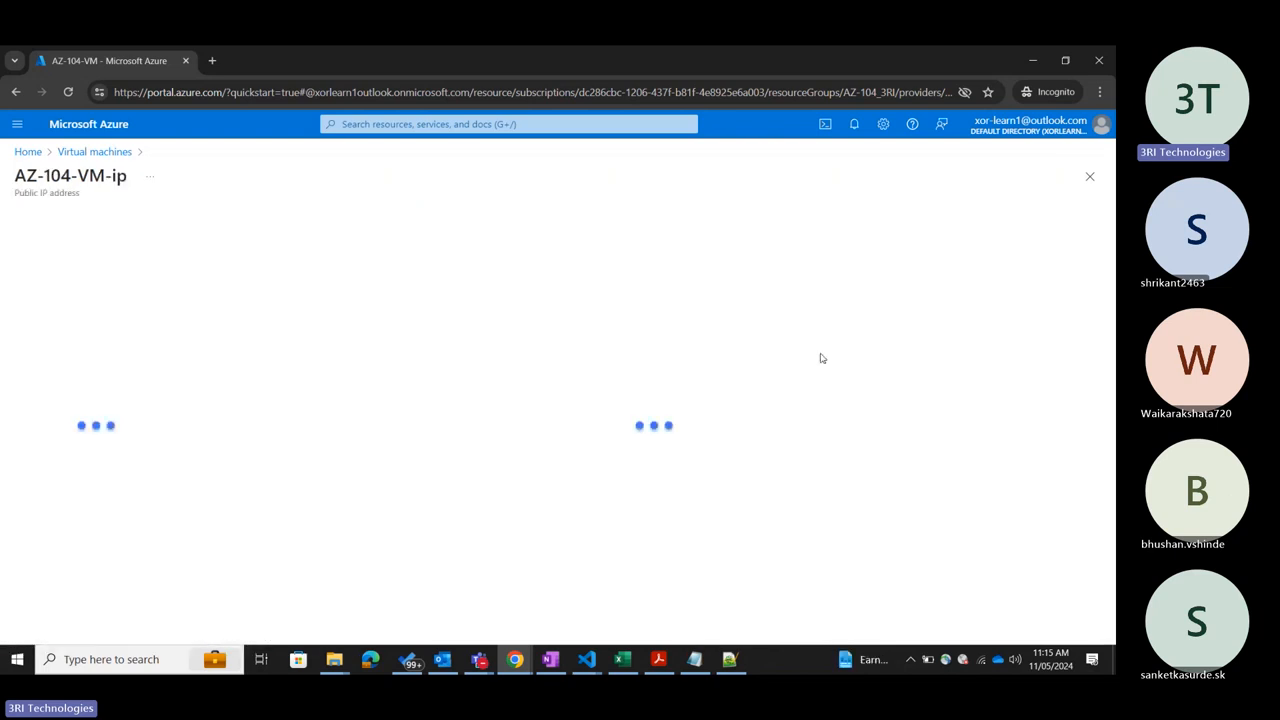
pyautogui.click(238, 398)
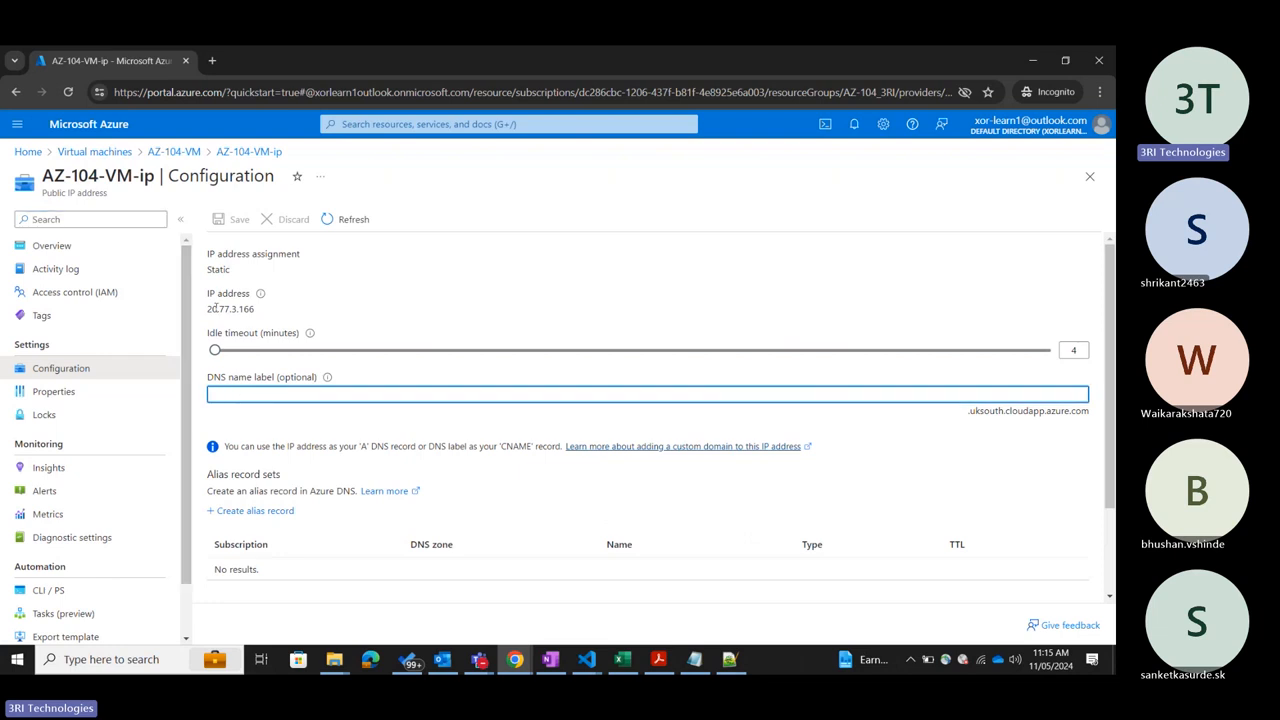
pyautogui.moveTo(42, 176); pyautogui.dragTo(133, 176)
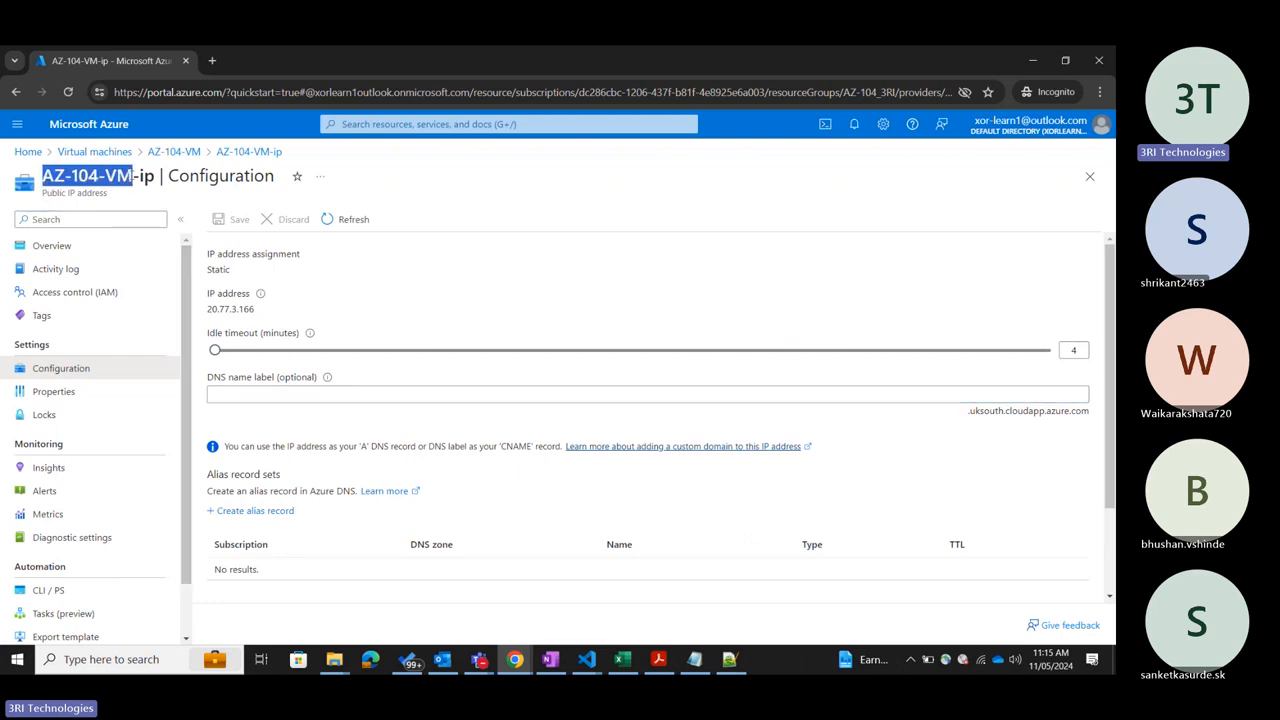
pyautogui.click(228, 396)
pyautogui.hotkey('ctrl', 'v')
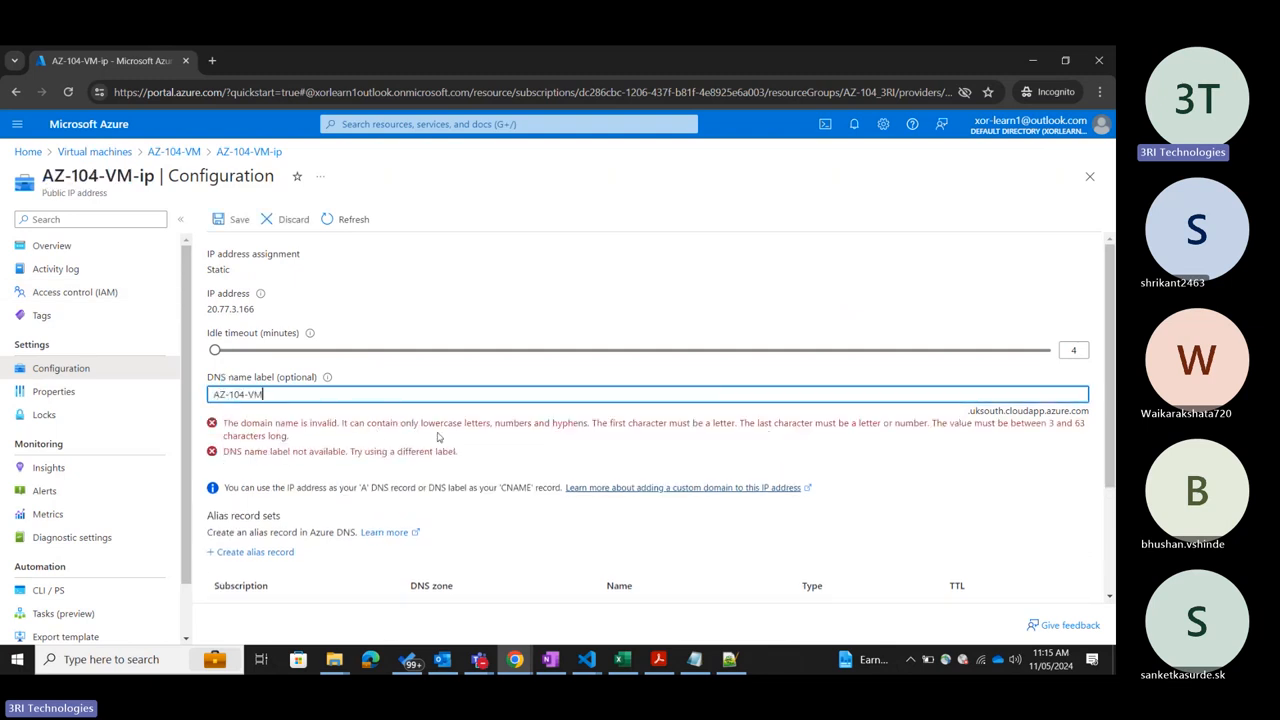
# Remove the hyphens from the DNS name label so that it reads AZ104VM.
pyautogui.press('Left')
pyautogui.press('Left')
pyautogui.press('BackSpace')
pyautogui.press('BackSpace')
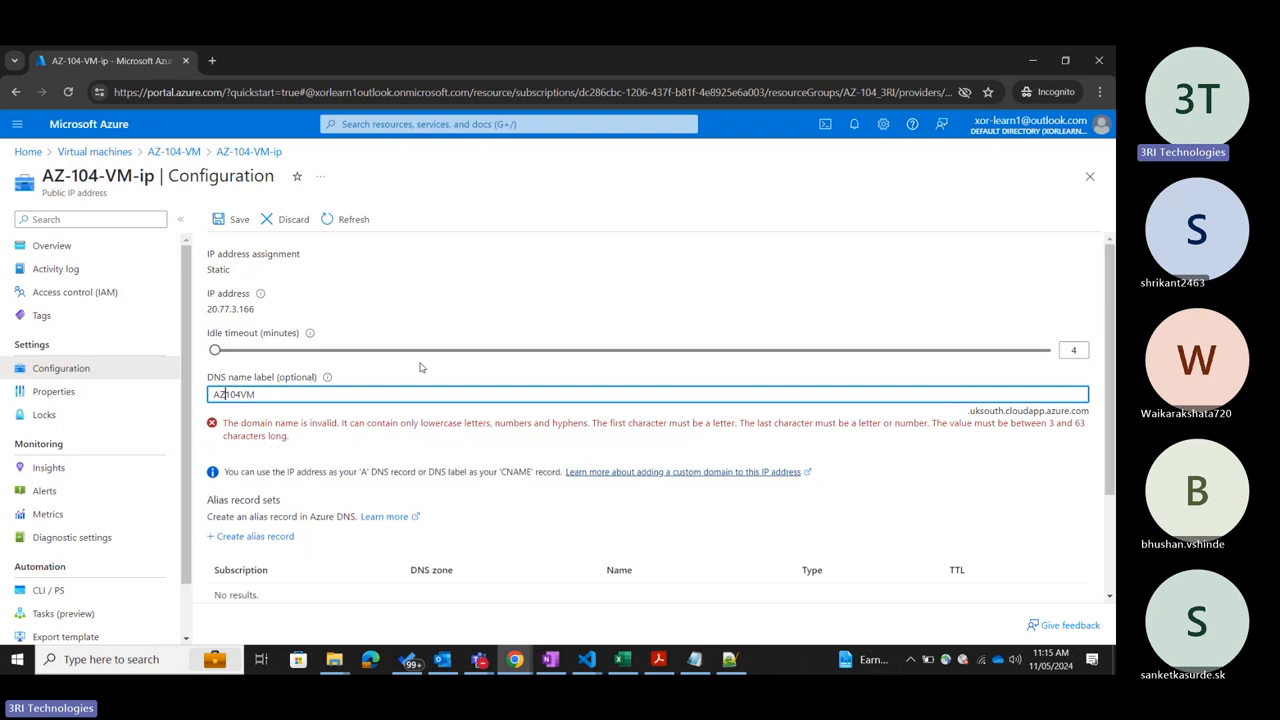
# Replace the DNS name label with the lowercase name az3rivm001.
pyautogui.click(292, 399)
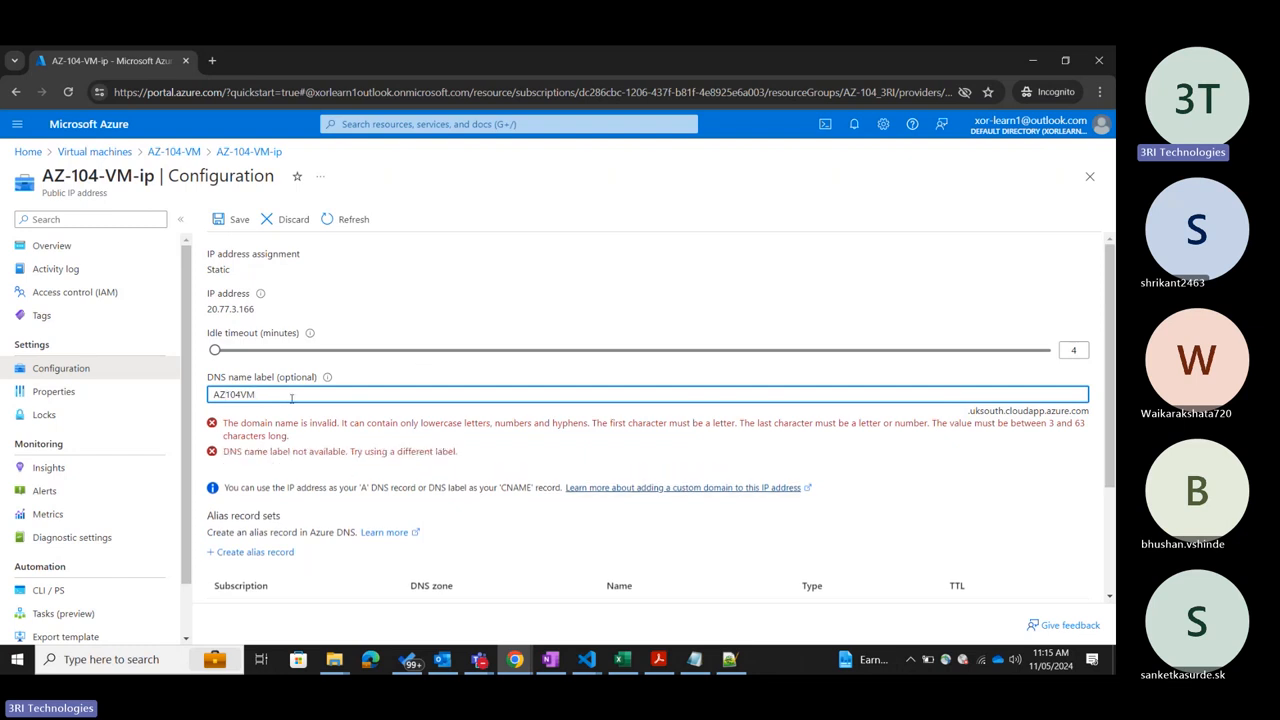
pyautogui.press('BackSpace')
pyautogui.press('BackSpace')
pyautogui.press('BackSpace')
pyautogui.press('BackSpace')
pyautogui.press('BackSpace')
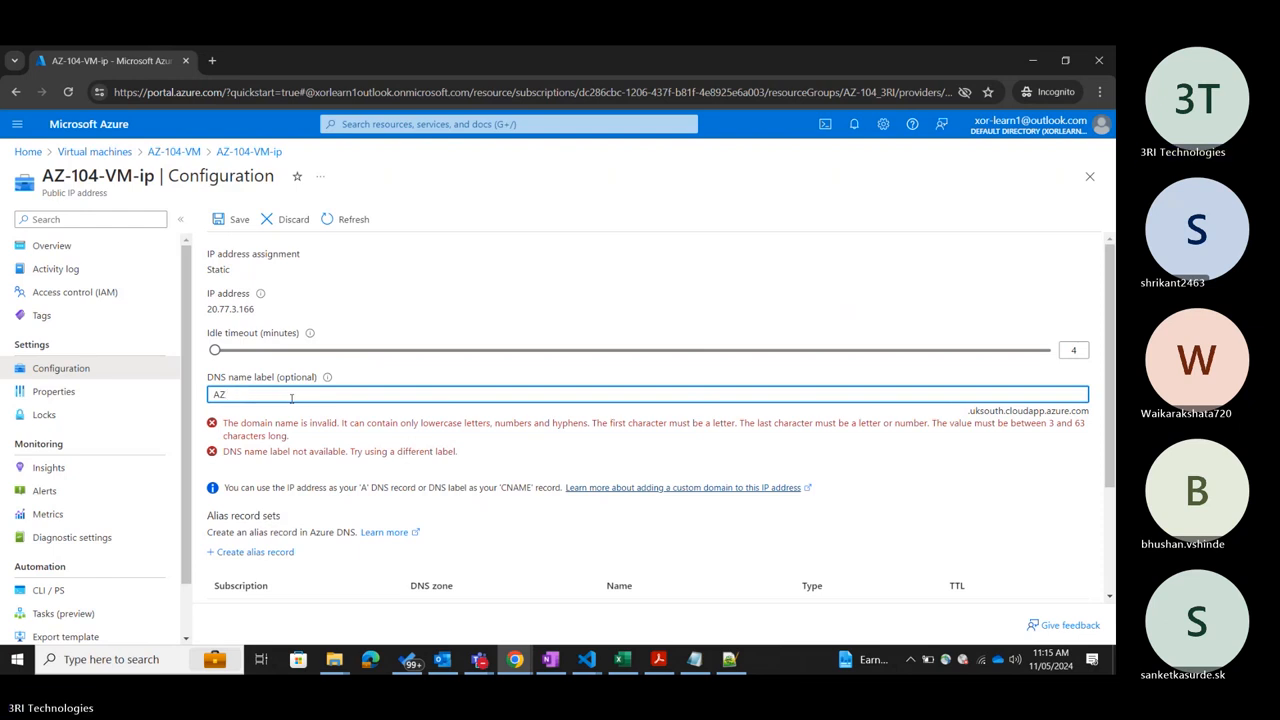
pyautogui.write('3RIVM')
pyautogui.hotkey('ctrl', 'a')
pyautogui.press('BackSpace')
pyautogui.write('az3')
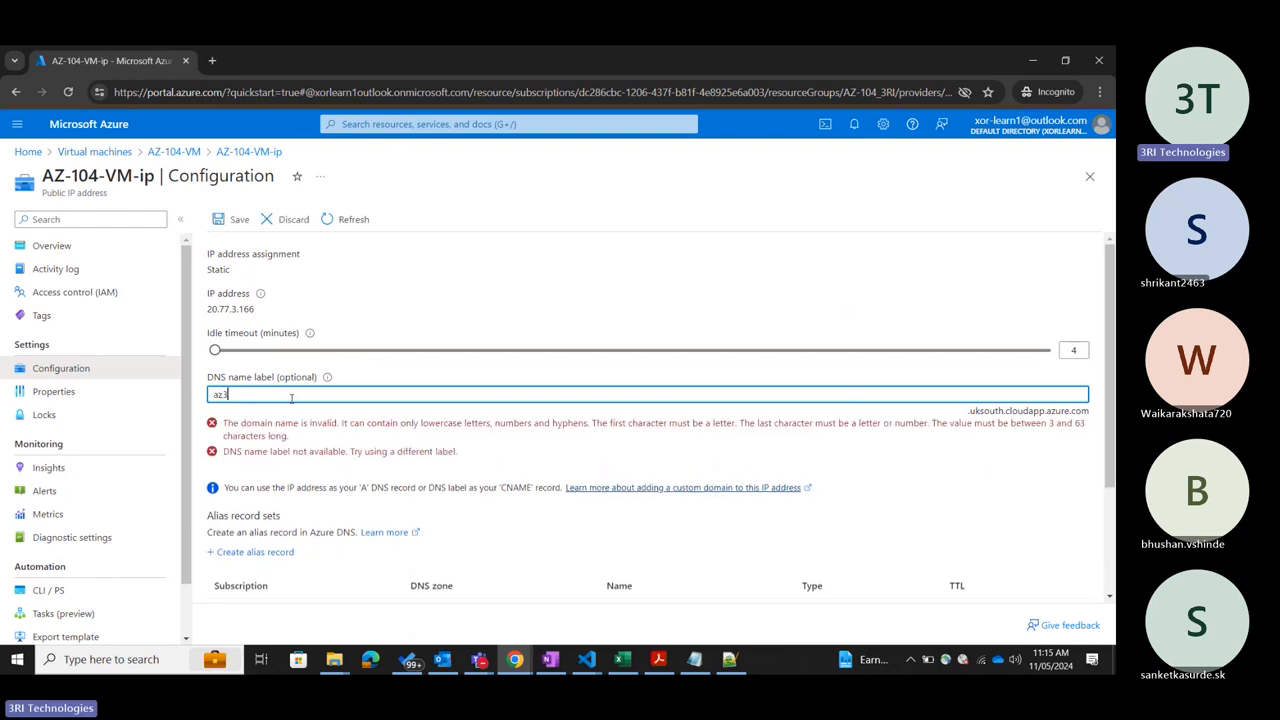
pyautogui.write('riivm001')
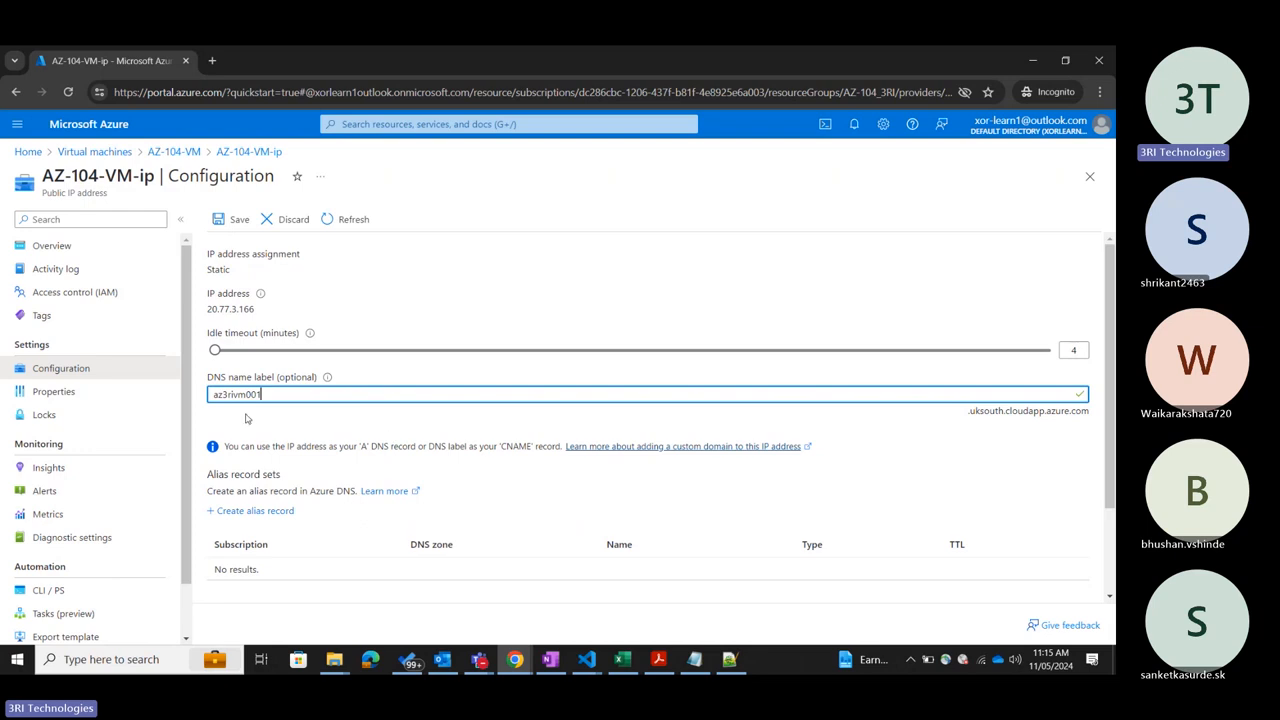
# Examine the DNS name label with its domain suffix, the IP address assignment and the public IP address.
pyautogui.moveTo(305, 388); pyautogui.dragTo(204, 394)
pyautogui.click(994, 441)
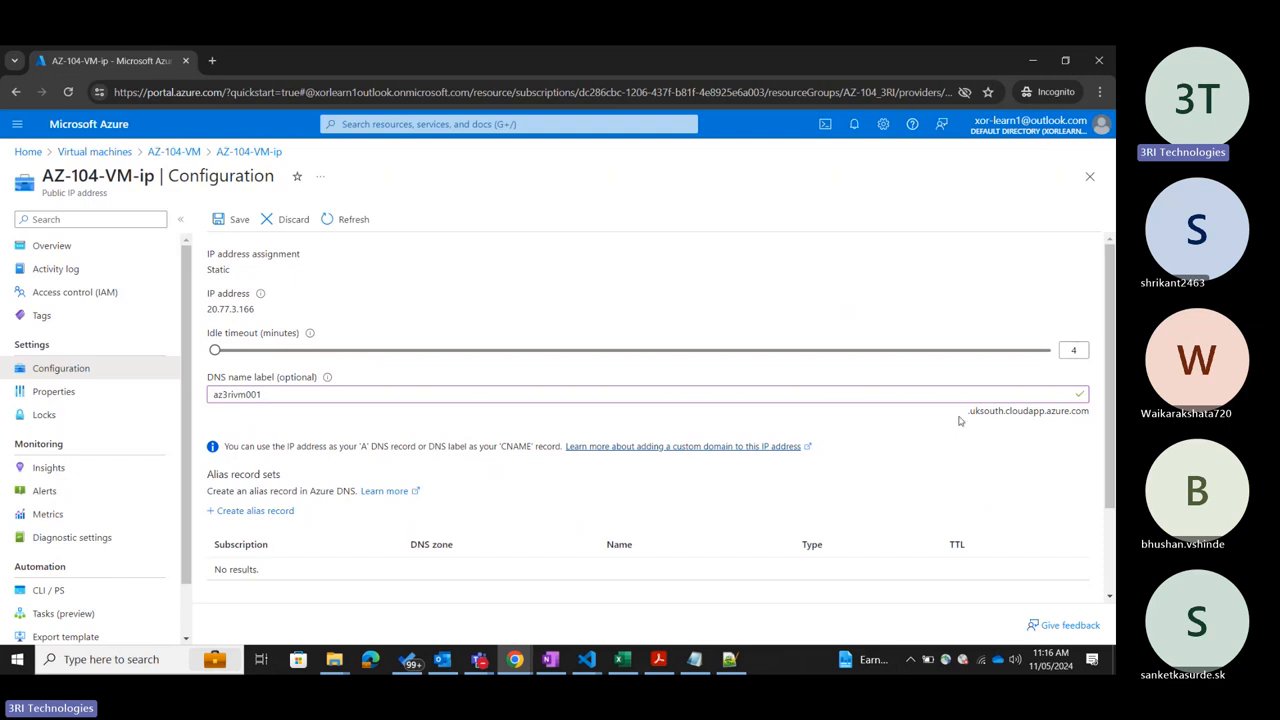
pyautogui.moveTo(963, 418); pyautogui.dragTo(1090, 418)
pyautogui.click(1090, 418)
pyautogui.moveTo(262, 395); pyautogui.dragTo(207, 405)
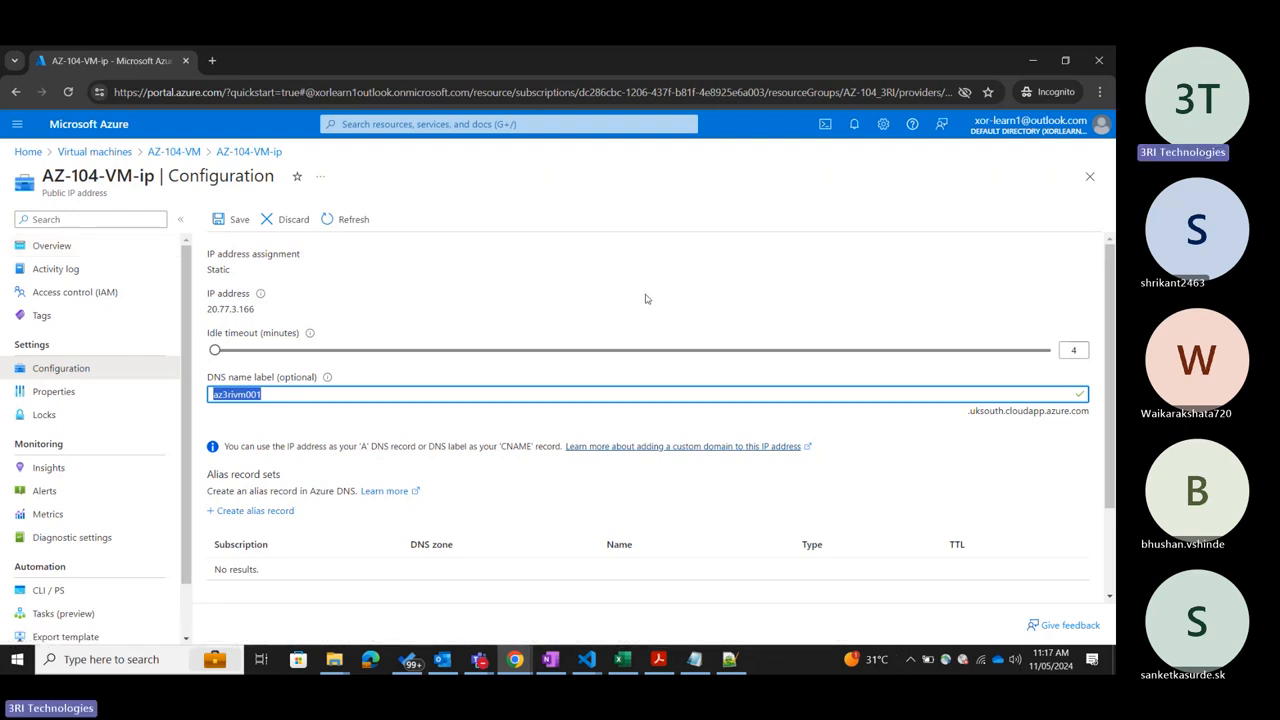
pyautogui.click(222, 268)
pyautogui.doubleClick(219, 269)
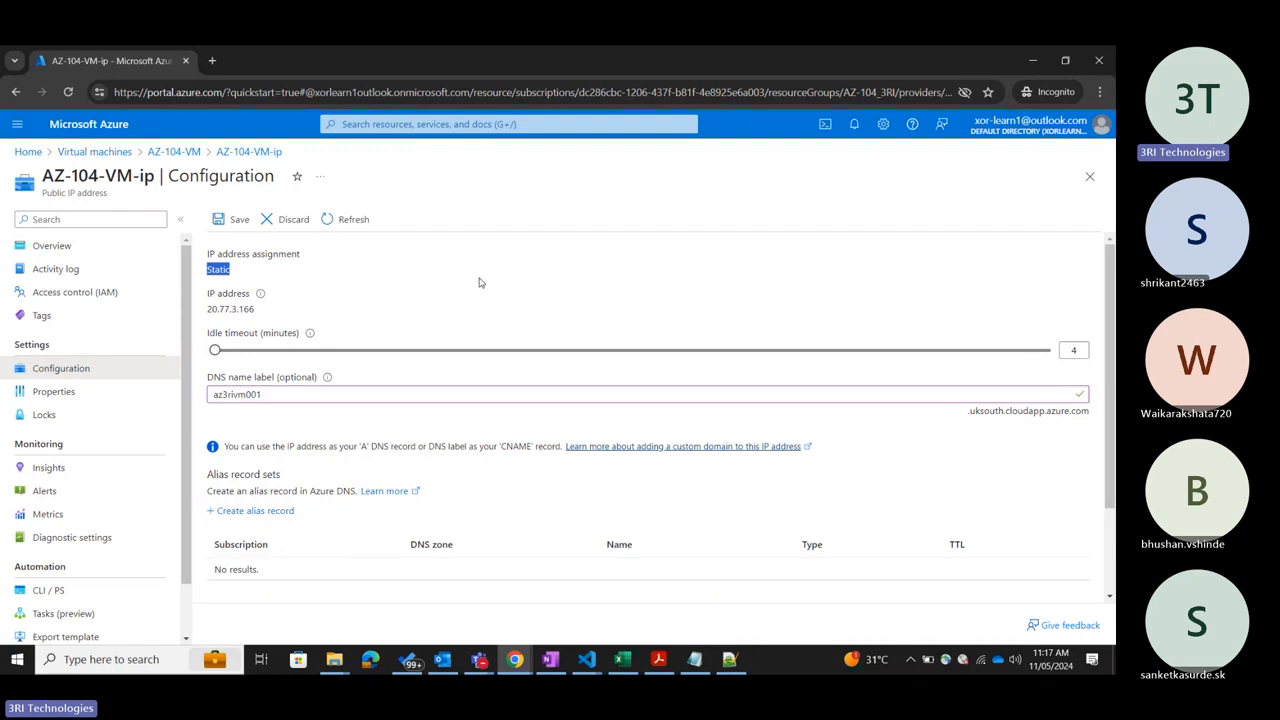
pyautogui.moveTo(256, 309); pyautogui.dragTo(207, 309)
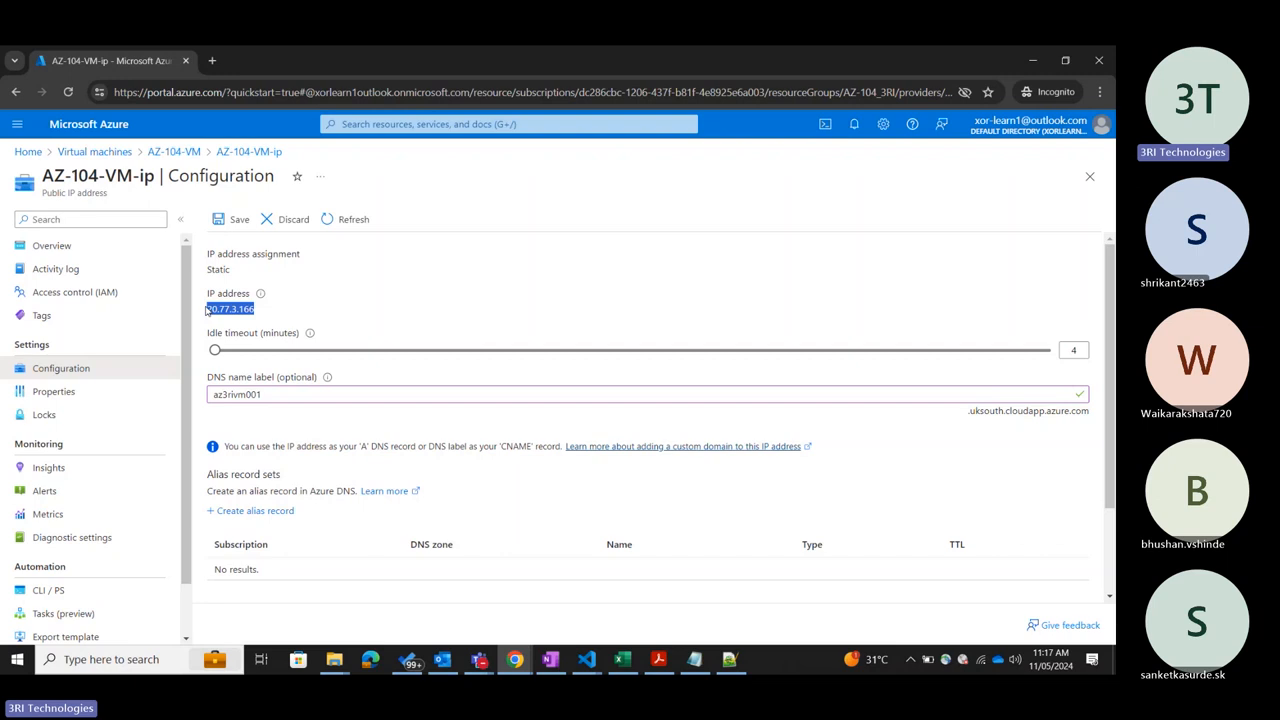
pyautogui.click(383, 290)
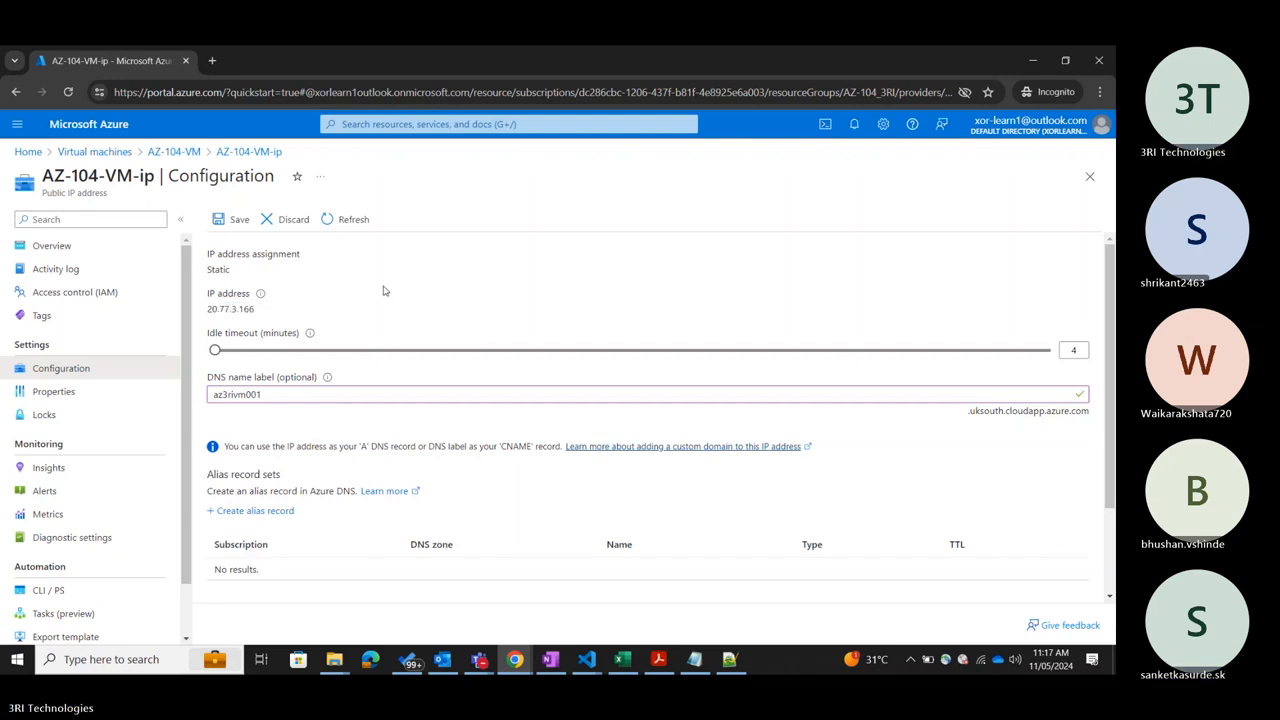
# Switch to the Teams meeting, dismiss the recording notice, and return to the Azure portal.
pyautogui.click(480, 660)
pyautogui.click(434, 607)
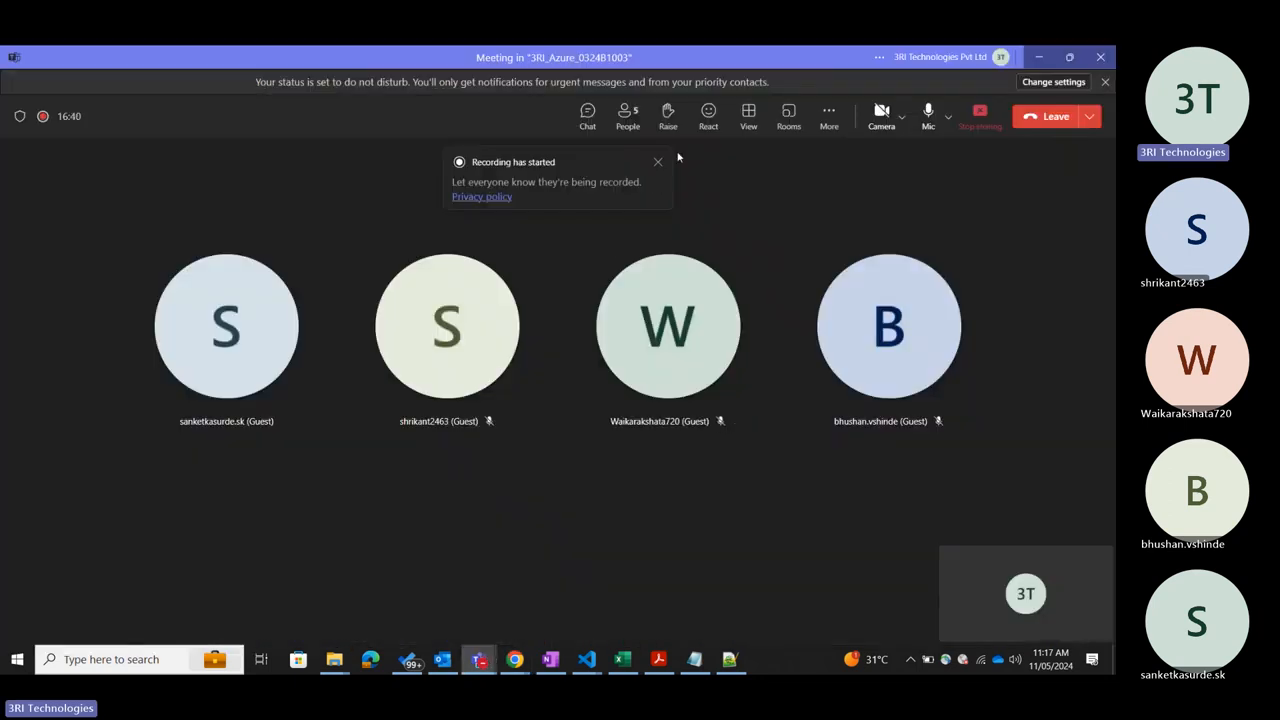
pyautogui.click(659, 163)
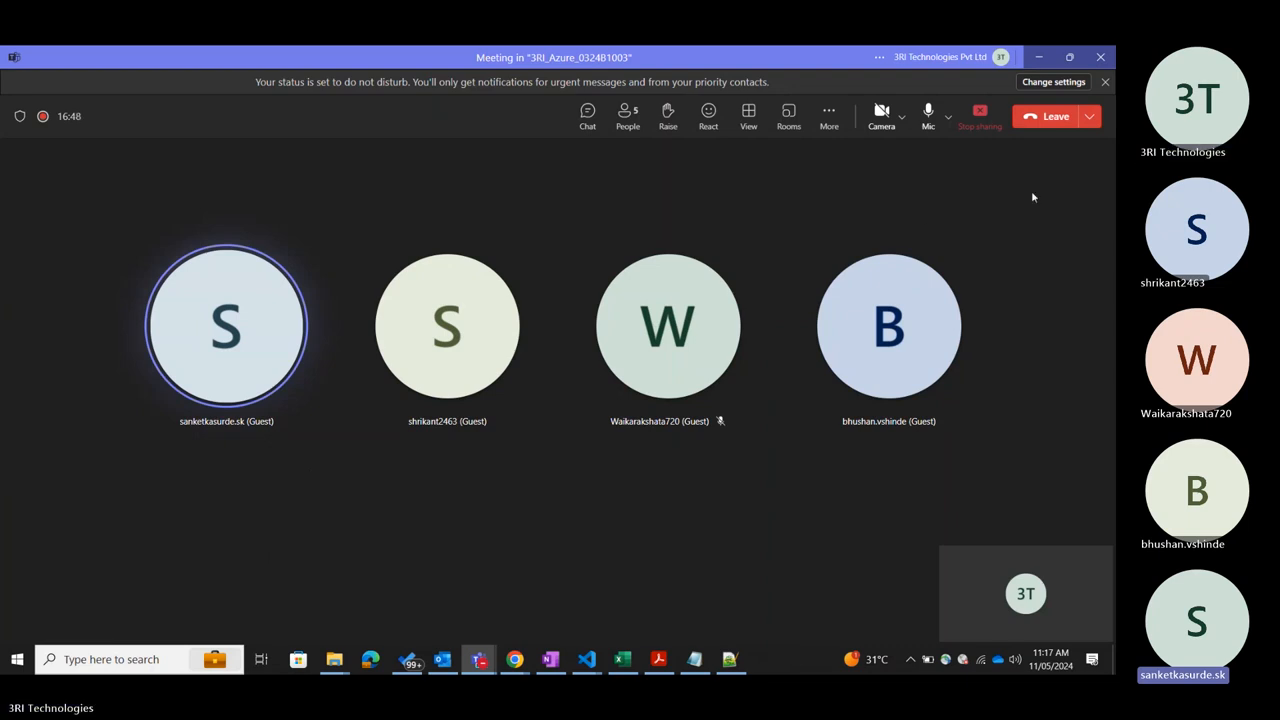
pyautogui.click(1037, 59)
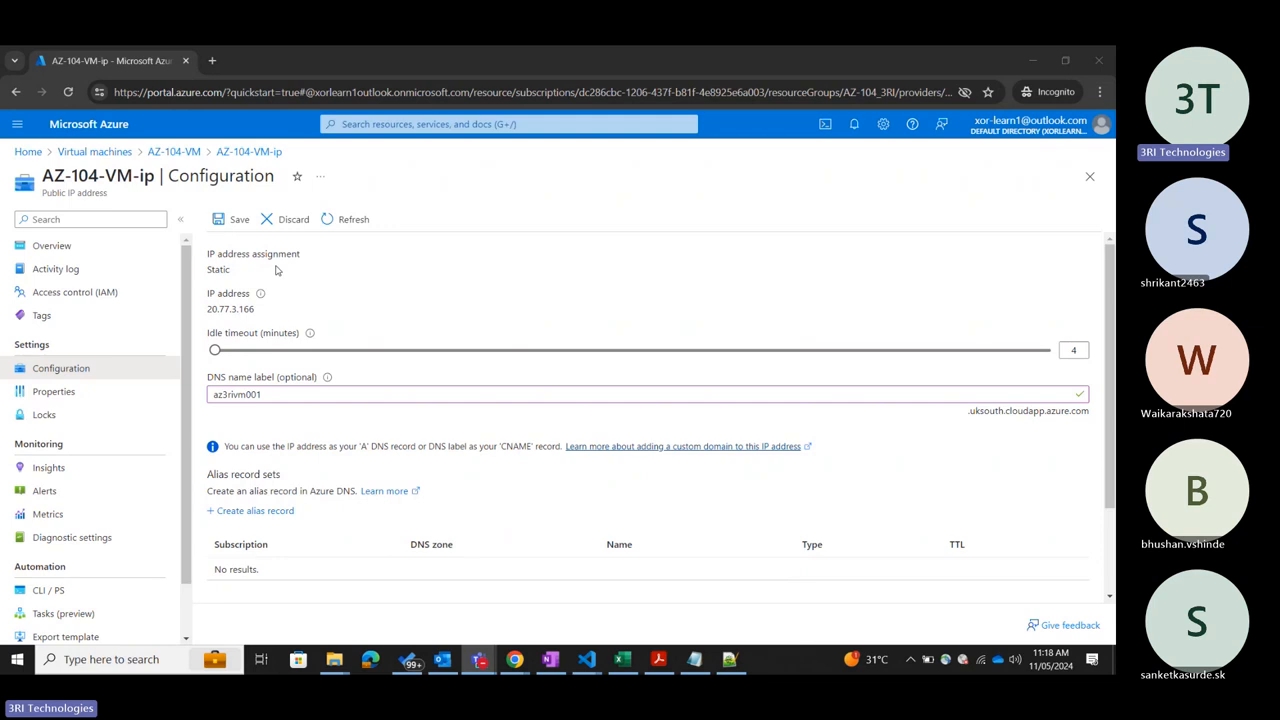
# Close the public IP configuration and discard the unsaved DNS name label.
pyautogui.click(1090, 177)
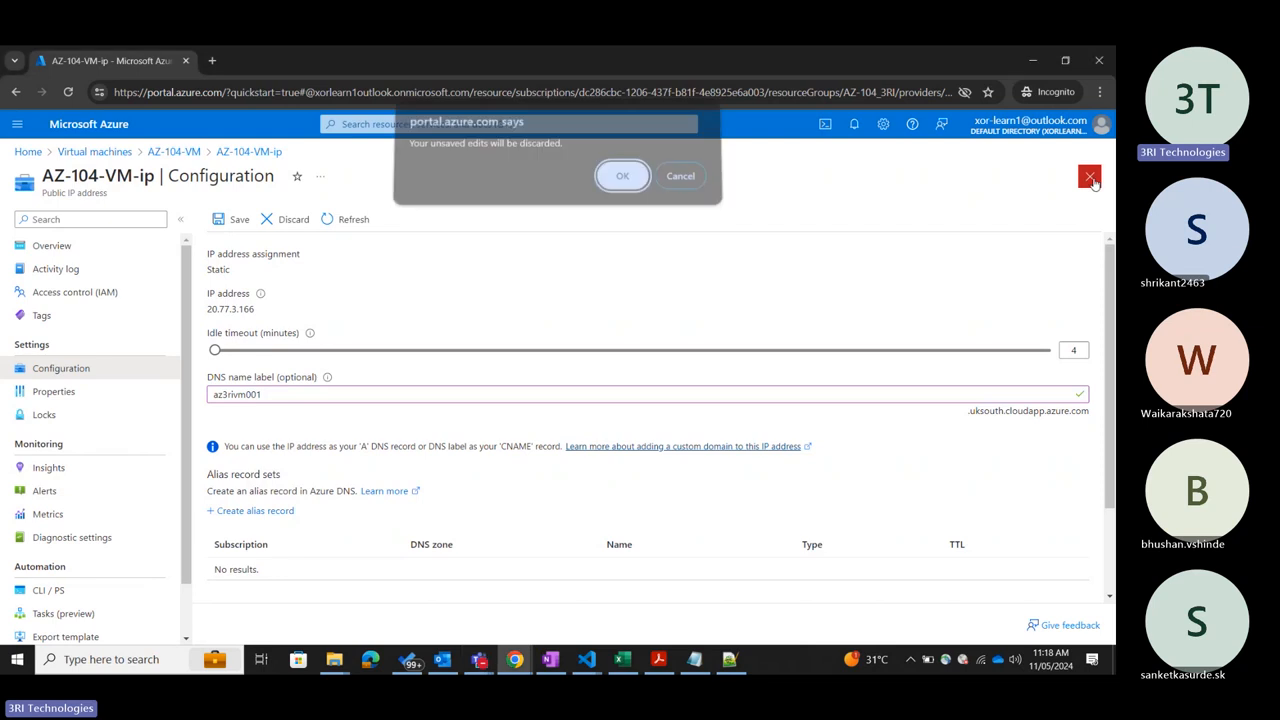
pyautogui.click(621, 180)
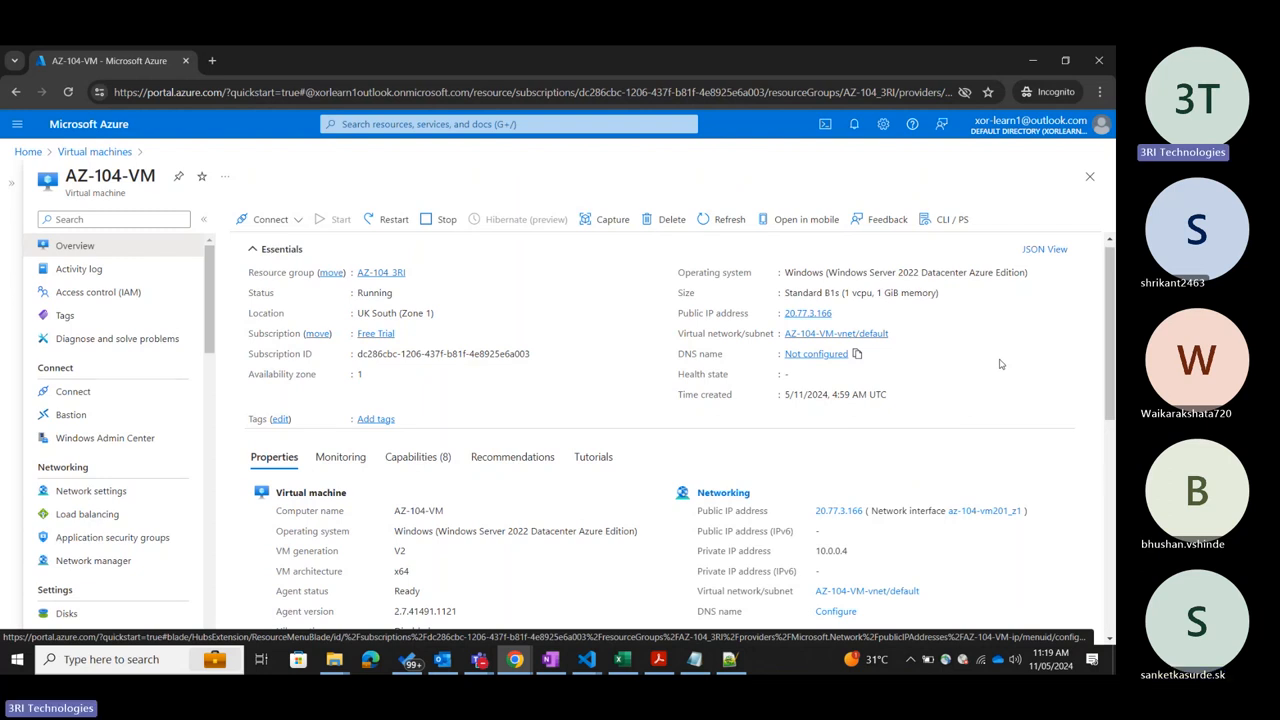
pyautogui.hotkey('alt', 'Tab')
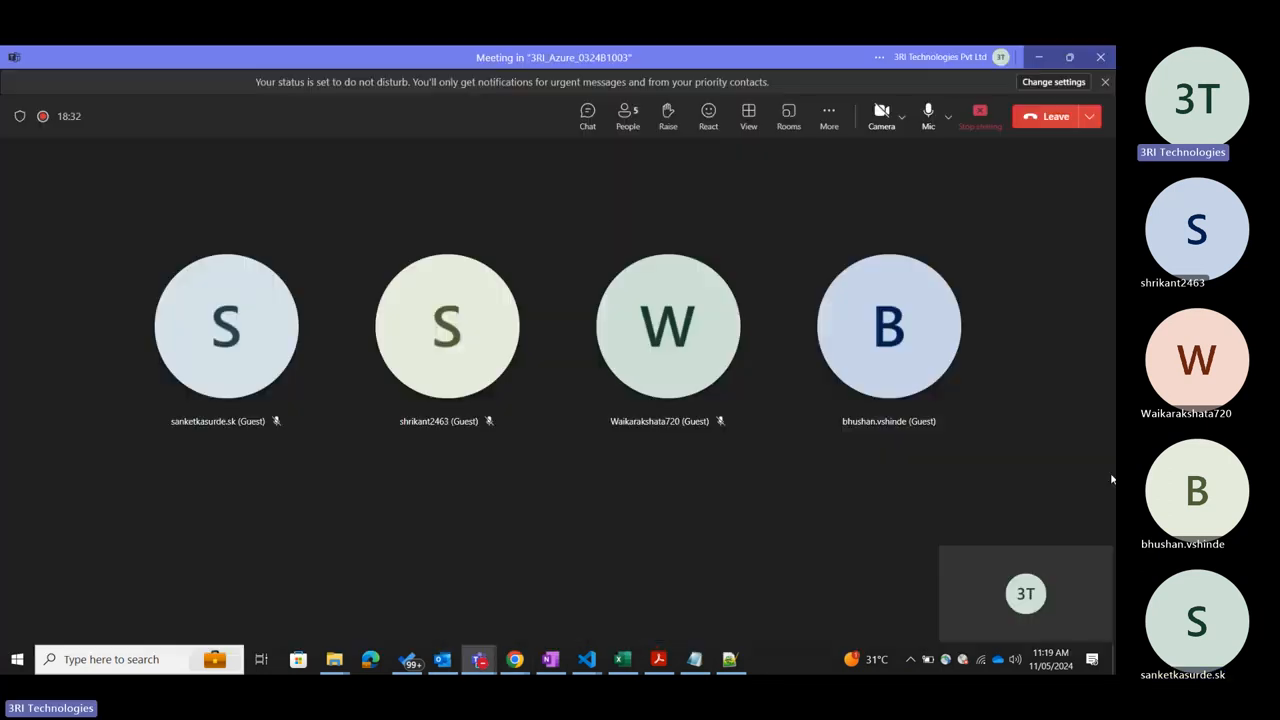
pyautogui.click(1040, 61)
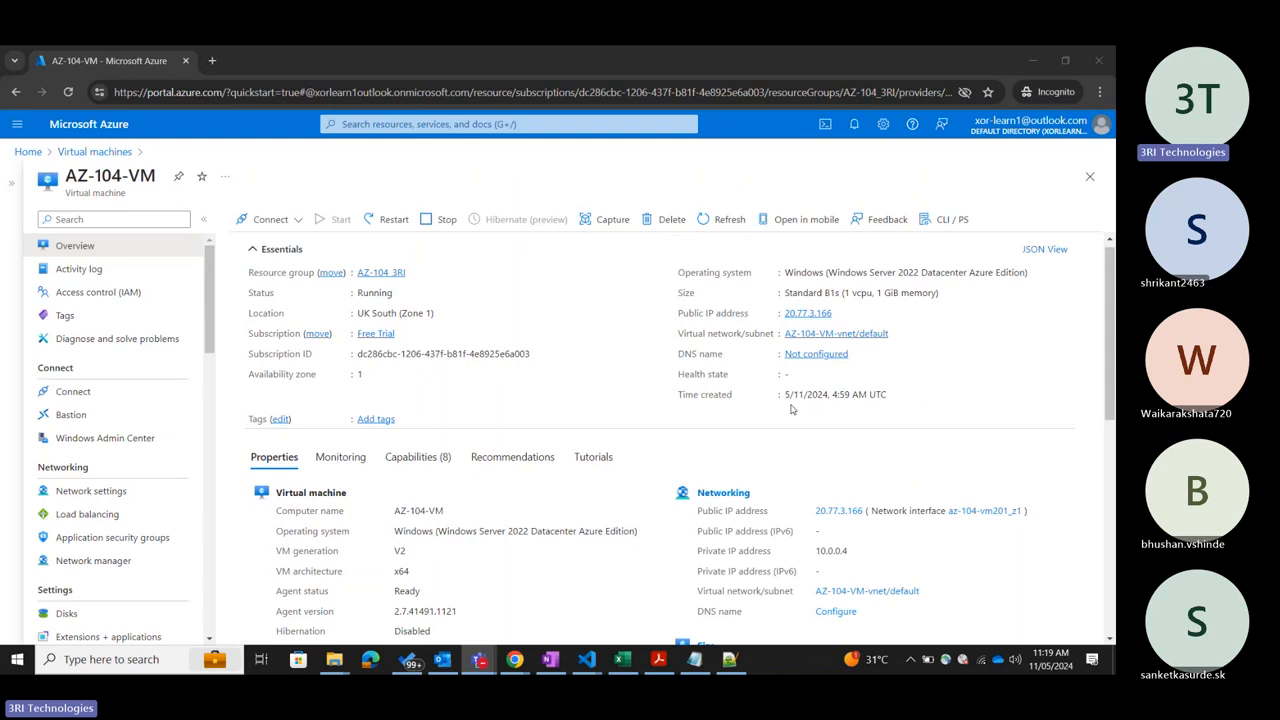
# Examine the creation time of AZ-104-VM and its properties for networking, size, source image, availability, security and disk.
pyautogui.moveTo(785, 394); pyautogui.dragTo(887, 394)
pyautogui.click(895, 433)
pyautogui.click(989, 383)
pyautogui.scroll(-3, 990, 383)
pyautogui.scroll(3, 992, 382)
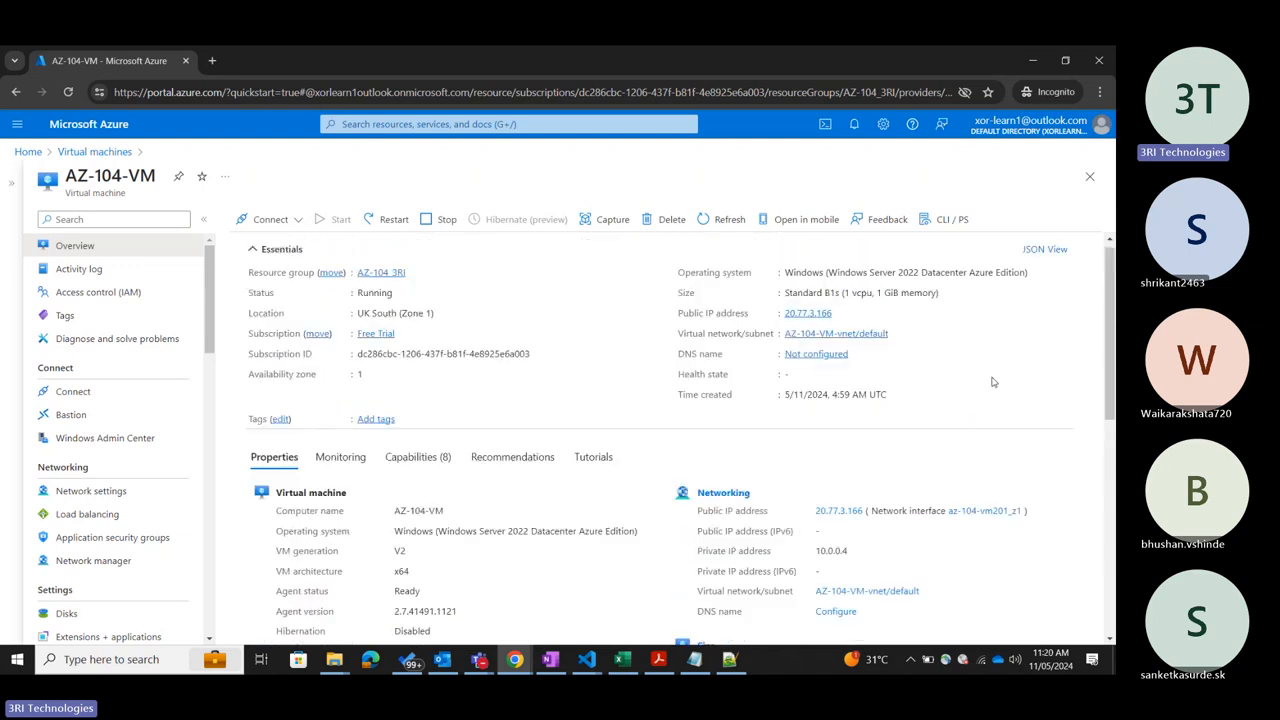
pyautogui.scroll(-3, 993, 381)
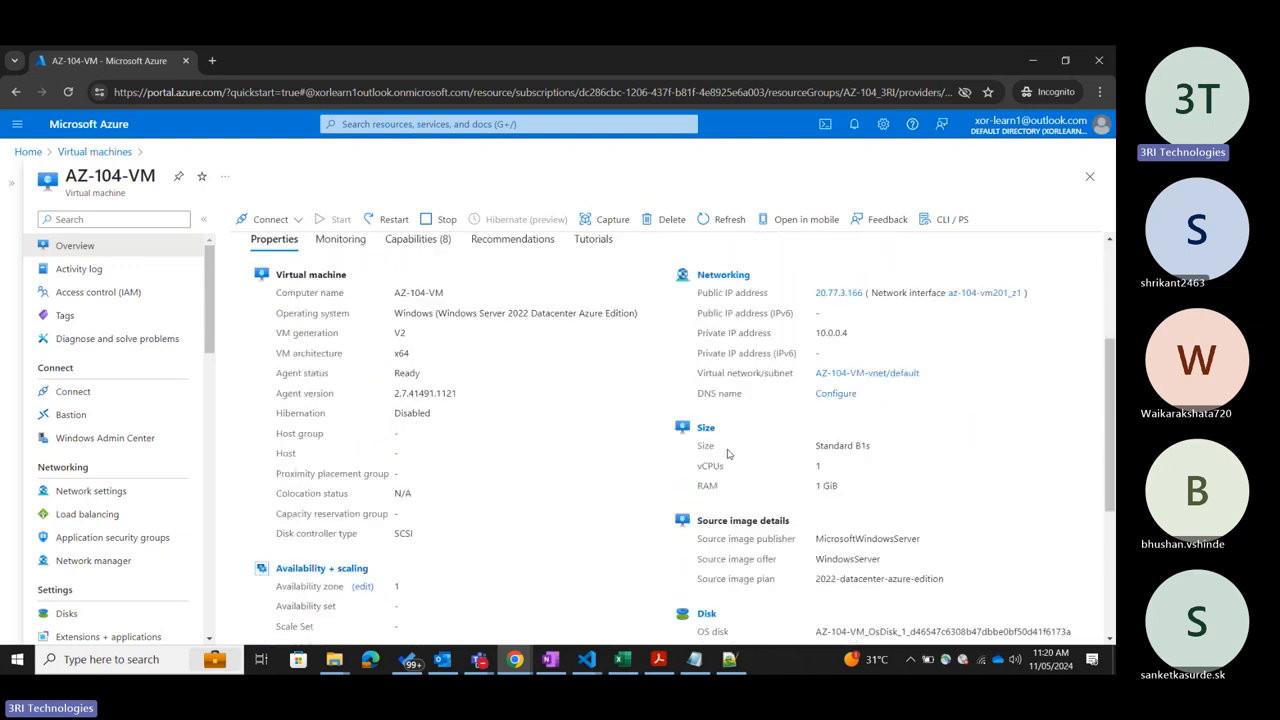
pyautogui.scroll(1, 412, 476)
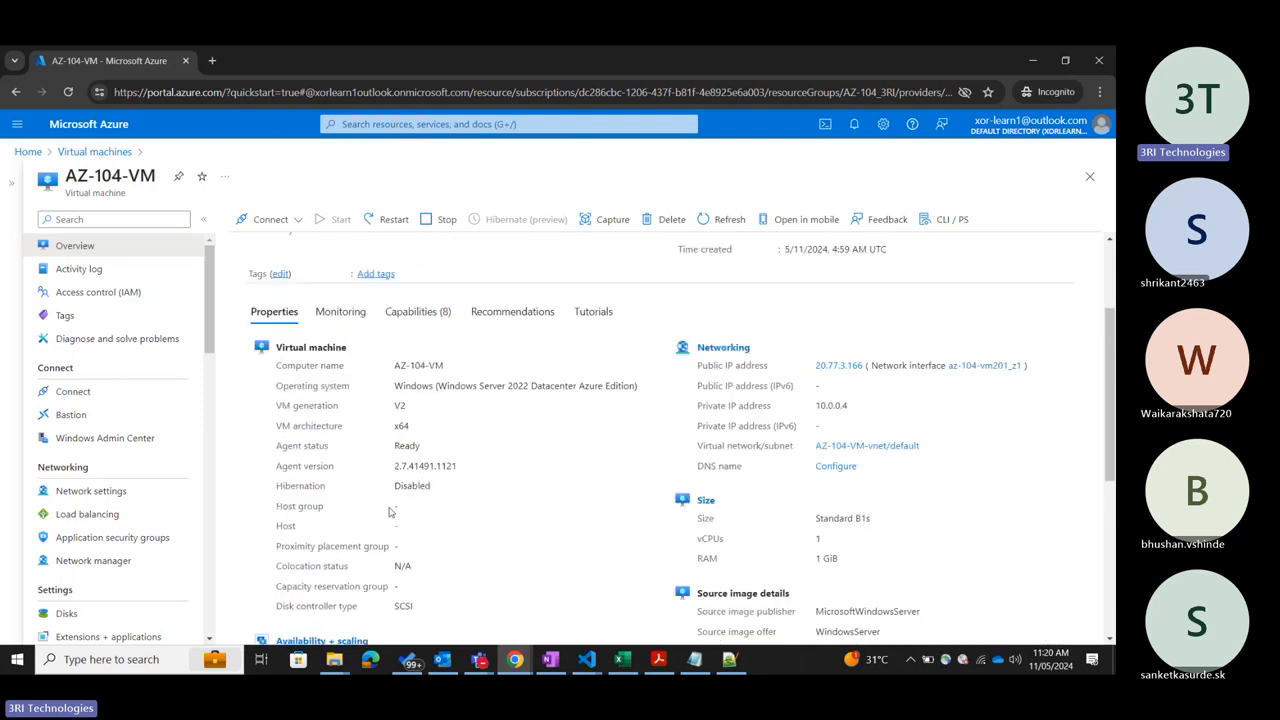
pyautogui.scroll(-3, 398, 487)
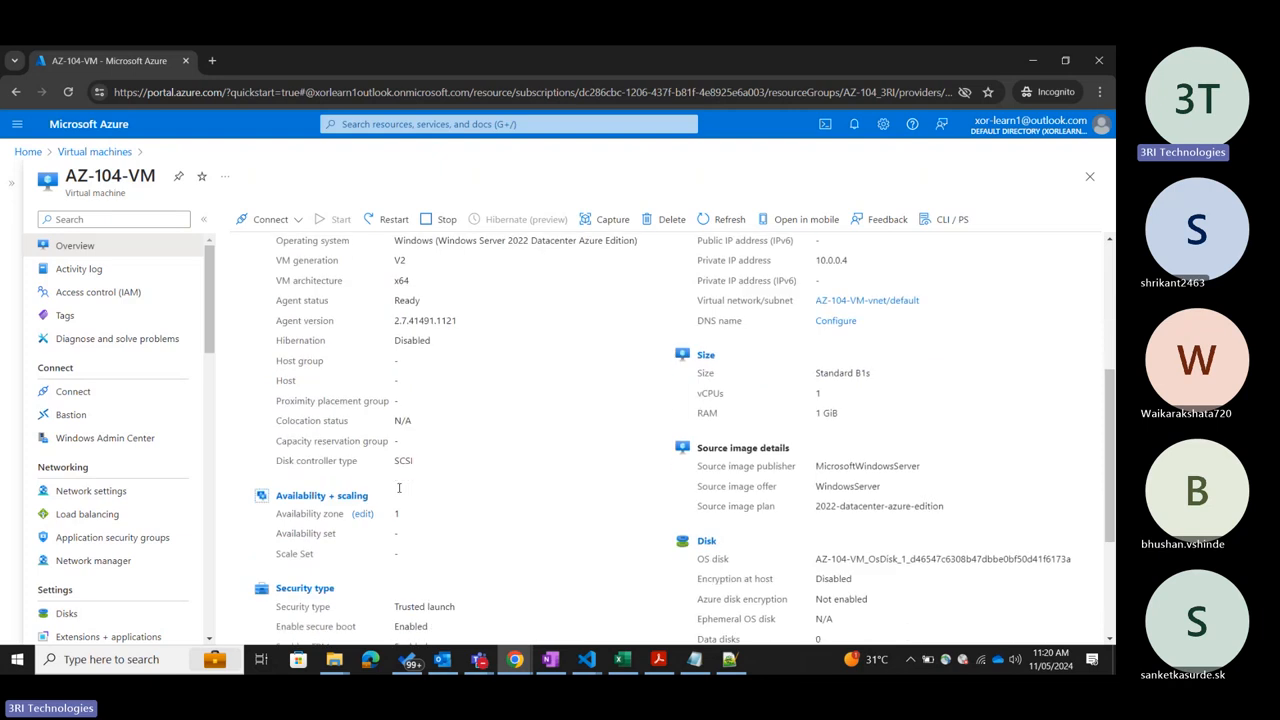
pyautogui.scroll(3, 398, 490)
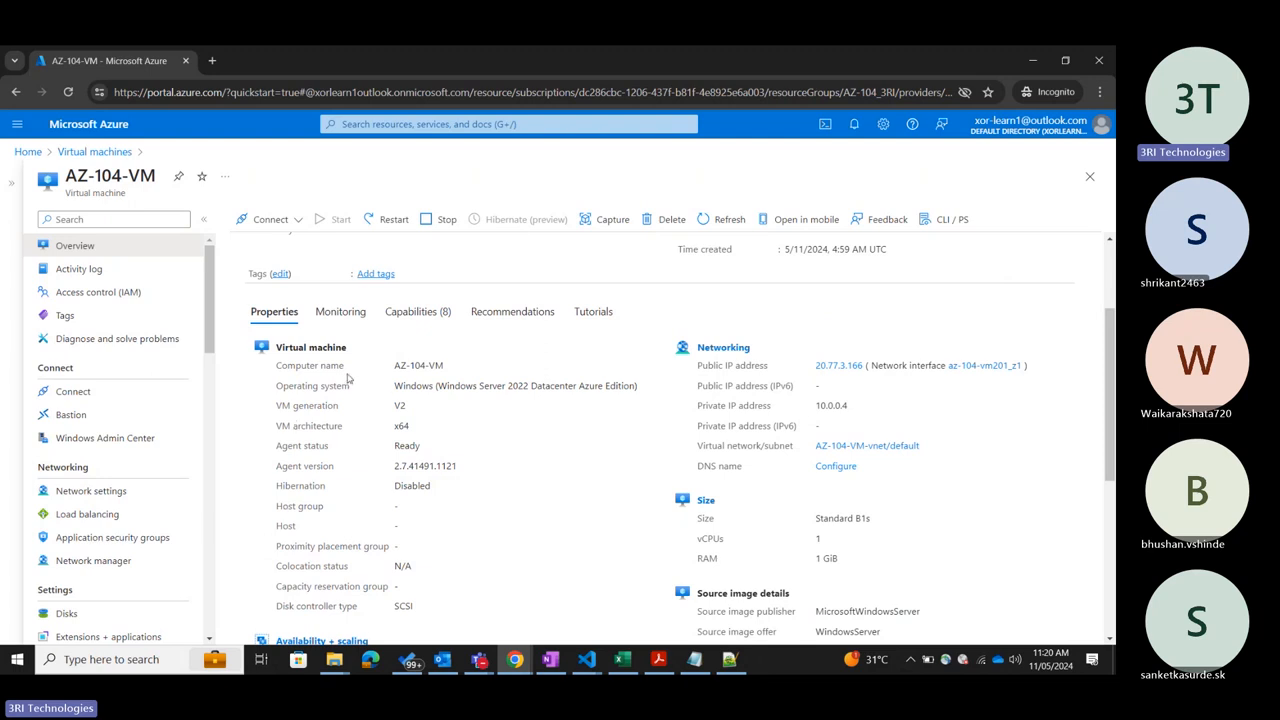
pyautogui.scroll(-3, 350, 375)
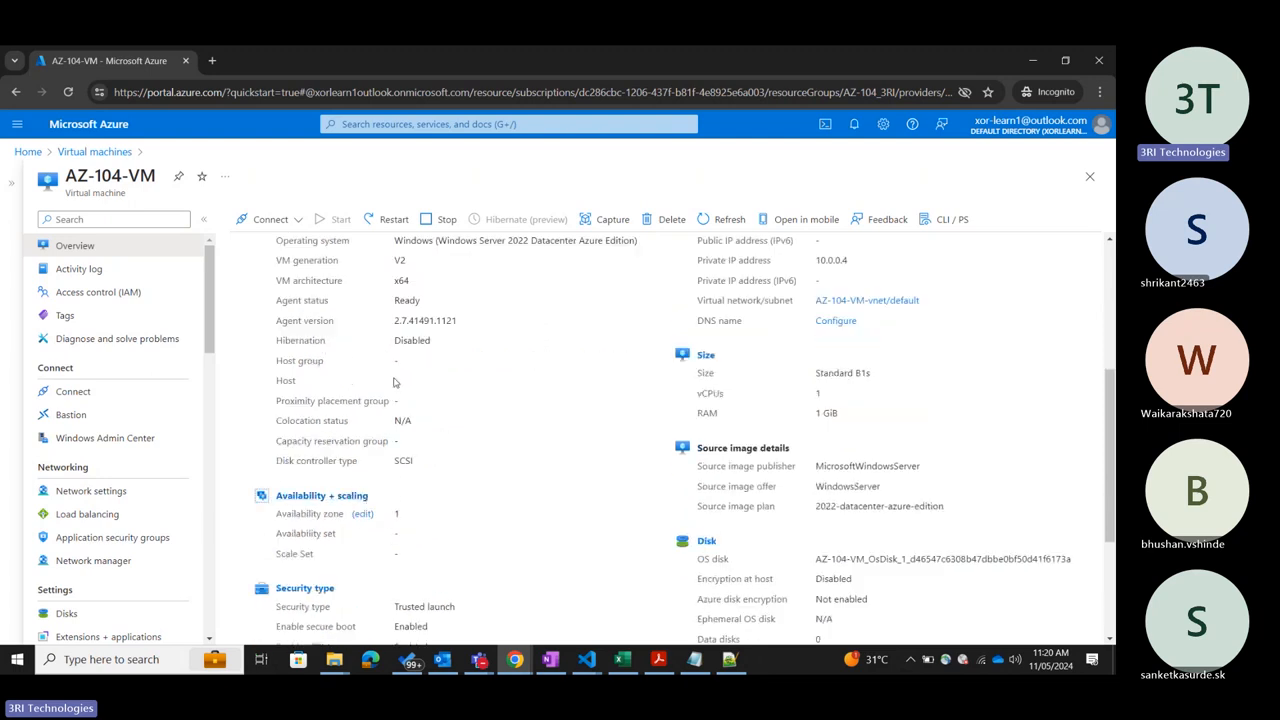
# Examine the AZ-104-VM properties for host, proximity placement group, capacity reservation group, availability, security type and extensions.
pyautogui.scroll(1, 362, 304)
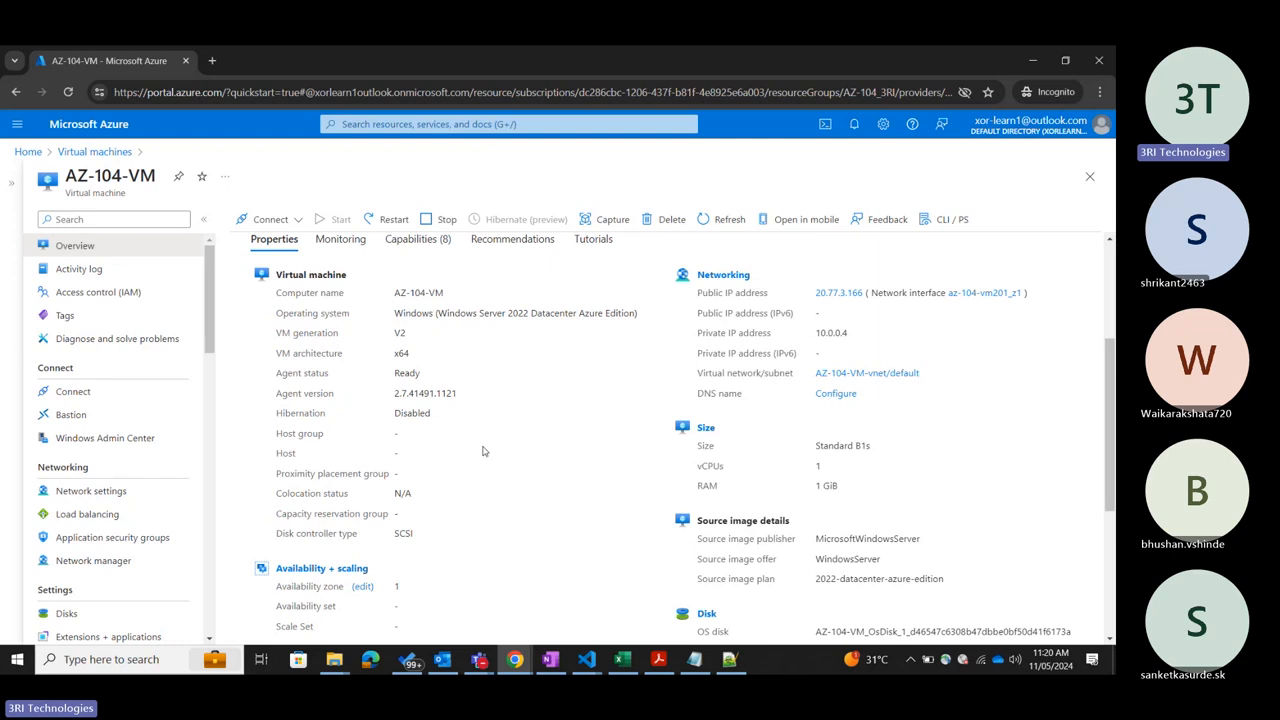
pyautogui.scroll(-1, 482, 453)
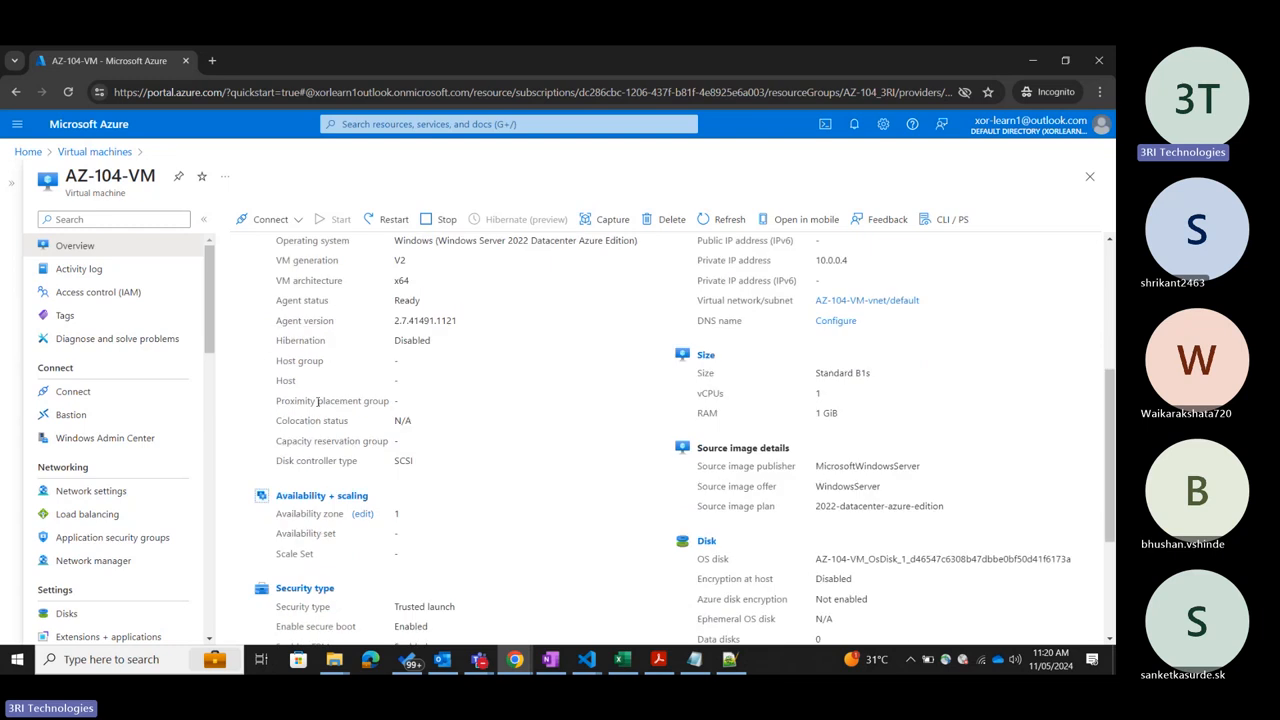
pyautogui.moveTo(280, 400); pyautogui.dragTo(398, 400)
pyautogui.click(476, 399)
pyautogui.moveTo(272, 441); pyautogui.dragTo(503, 440)
pyautogui.click(505, 443)
pyautogui.scroll(-3, 505, 443)
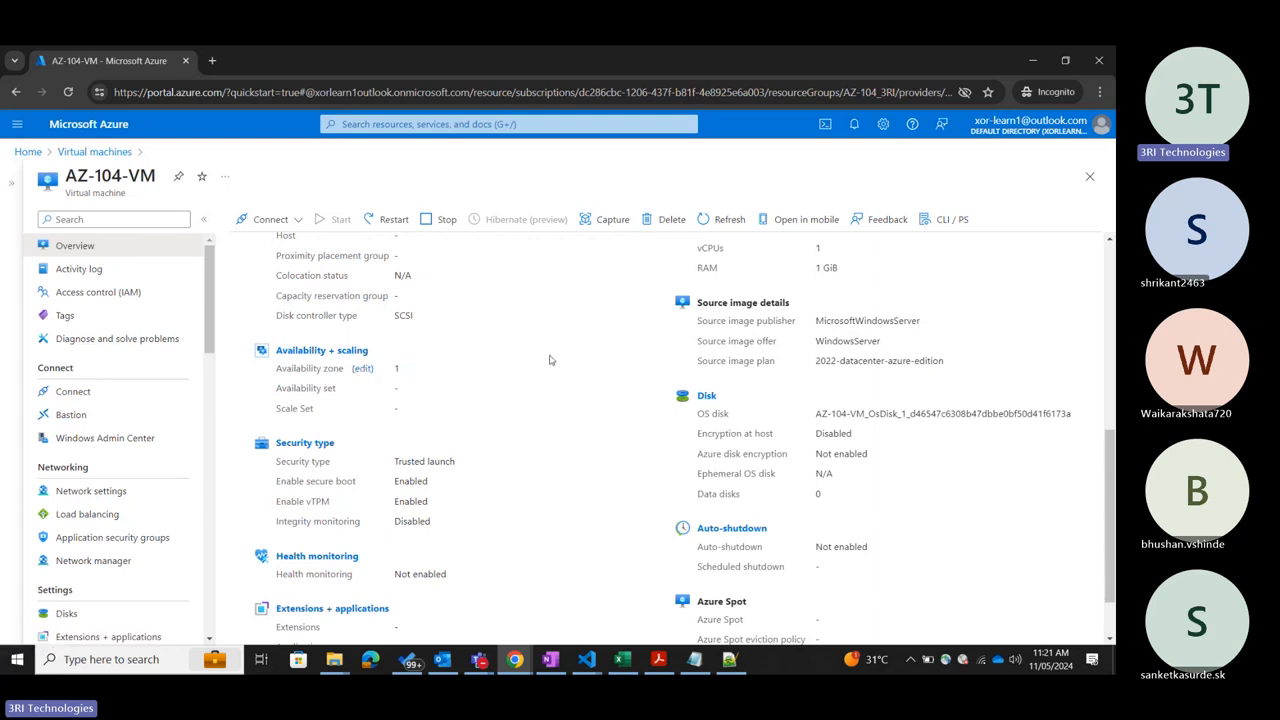
pyautogui.scroll(-2, 549, 360)
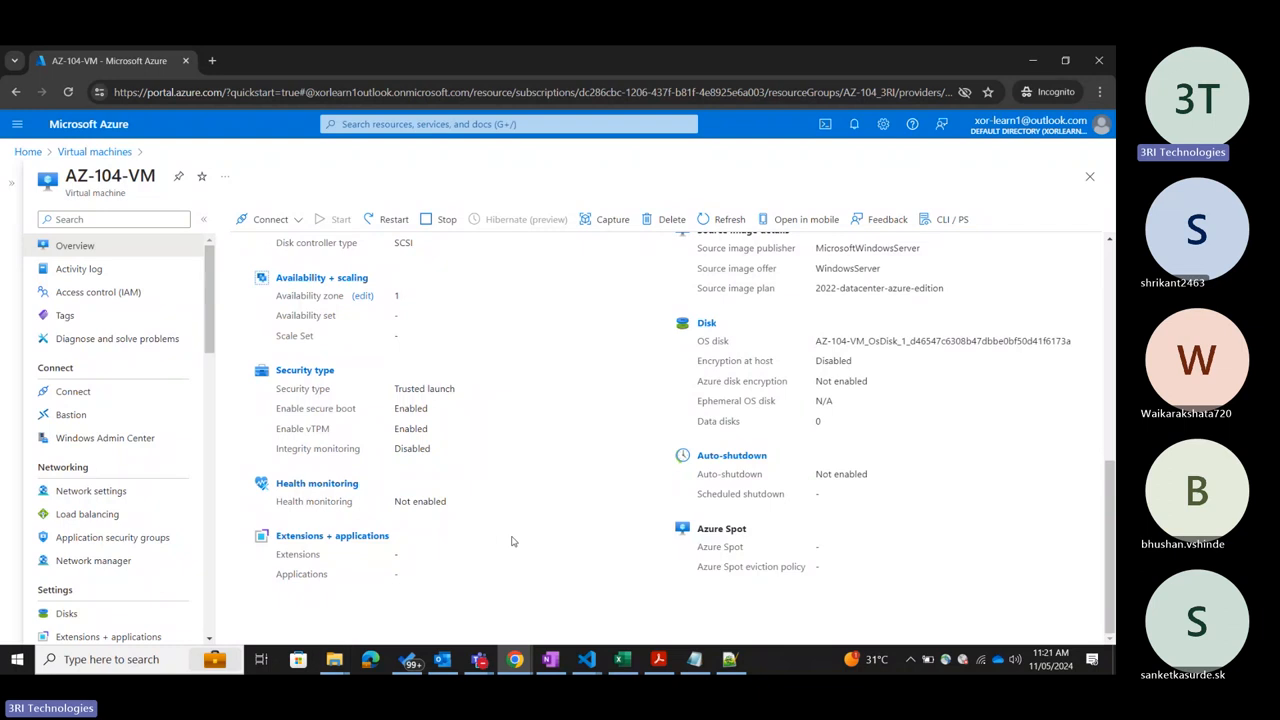
# Review the networking properties of AZ-104-VM, highlighting the private IP address.
pyautogui.scroll(5, 511, 541)
pyautogui.scroll(1, 517, 539)
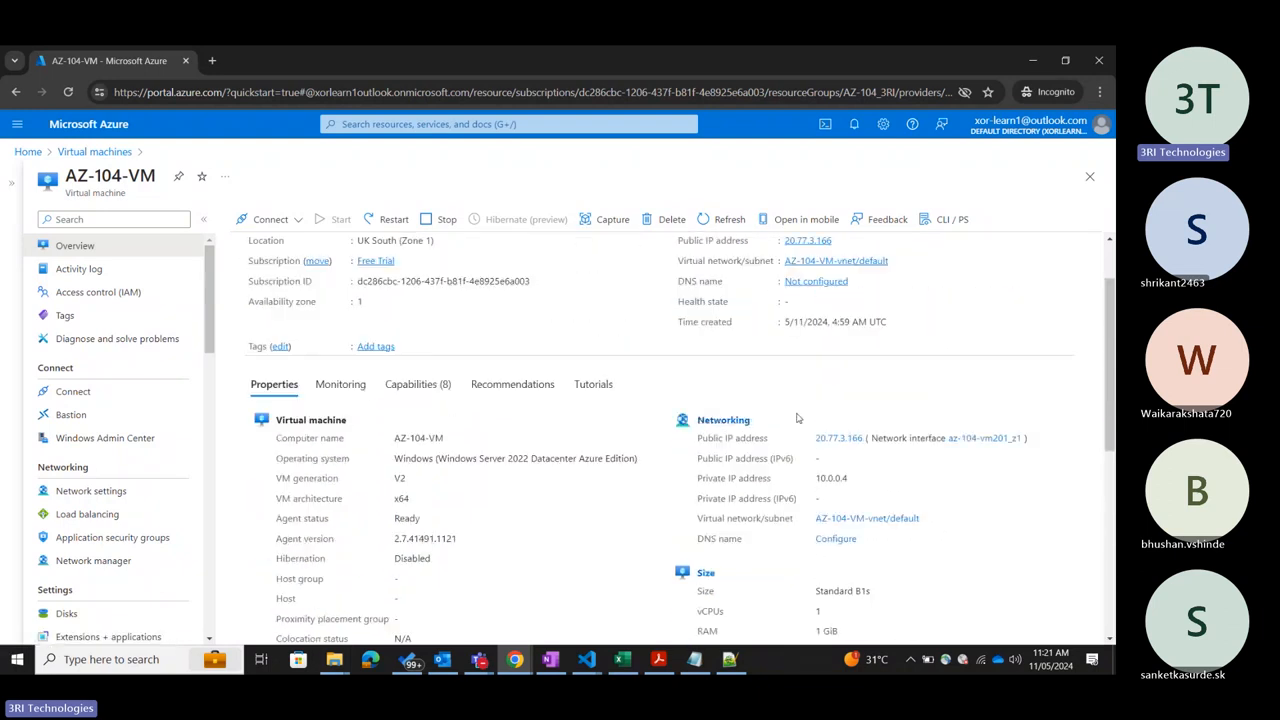
pyautogui.scroll(-1, 797, 418)
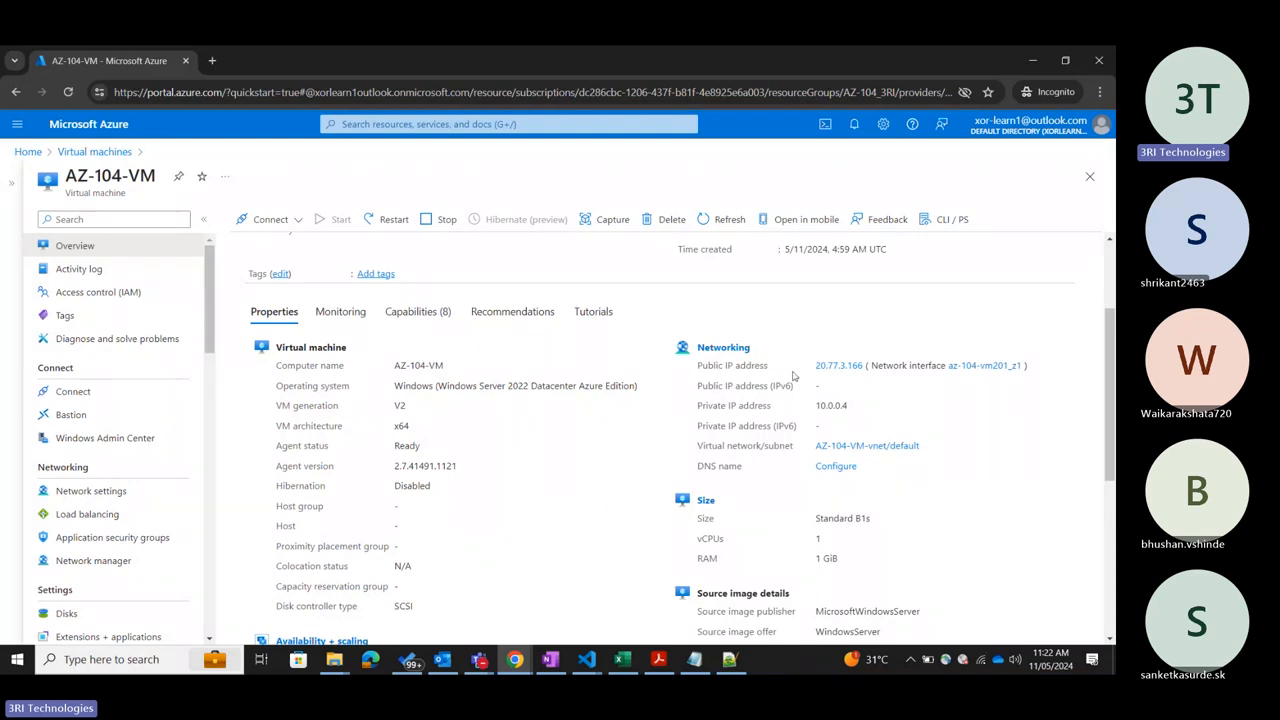
pyautogui.moveTo(698, 405); pyautogui.dragTo(853, 411)
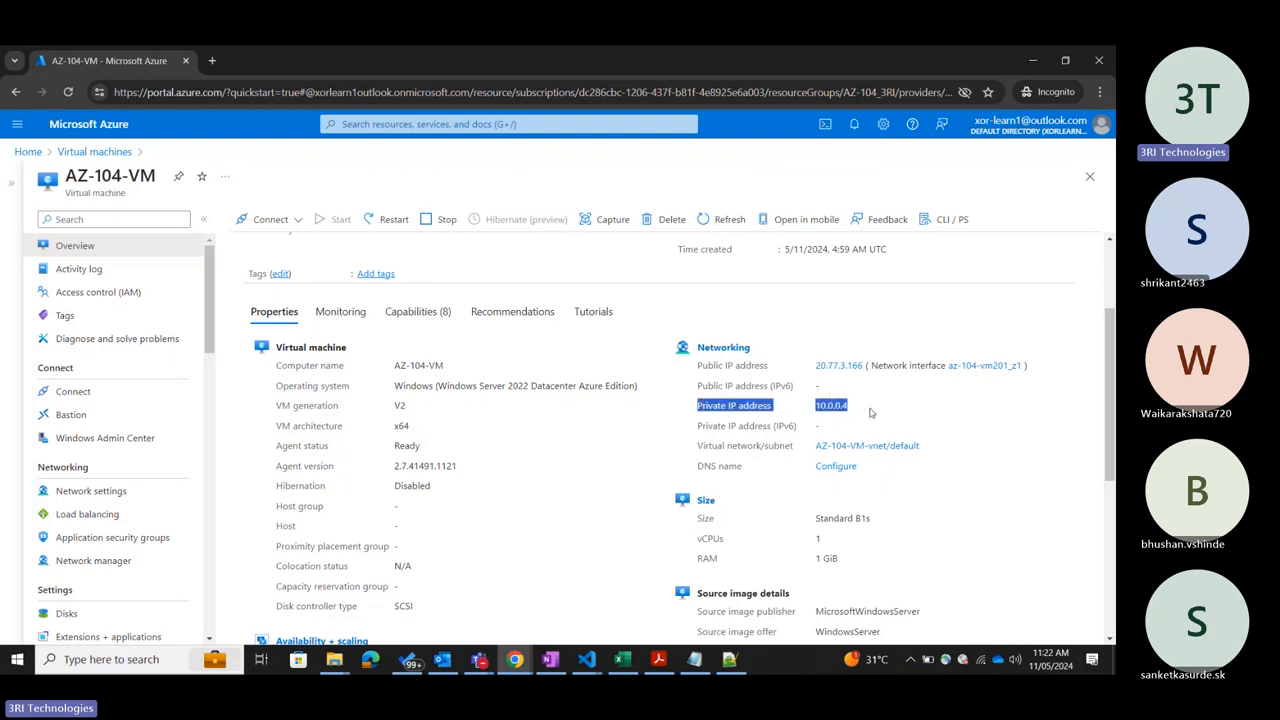
pyautogui.click(870, 412)
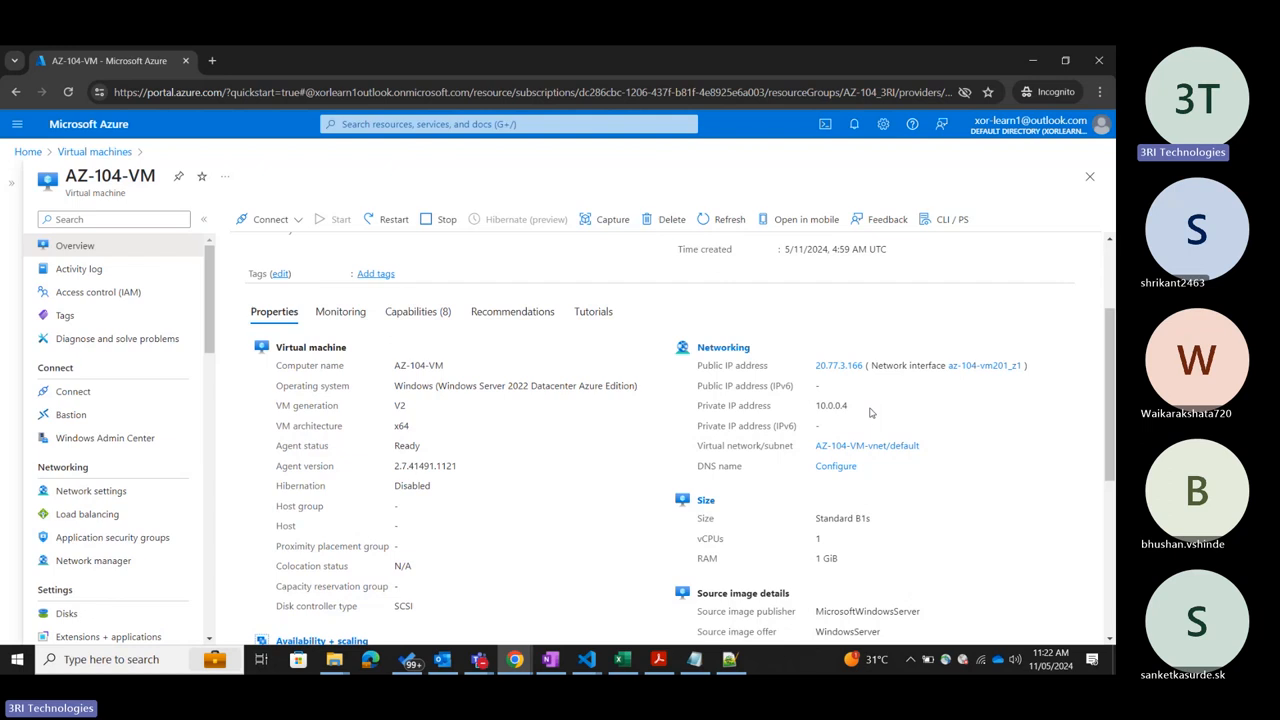
pyautogui.scroll(3, 870, 412)
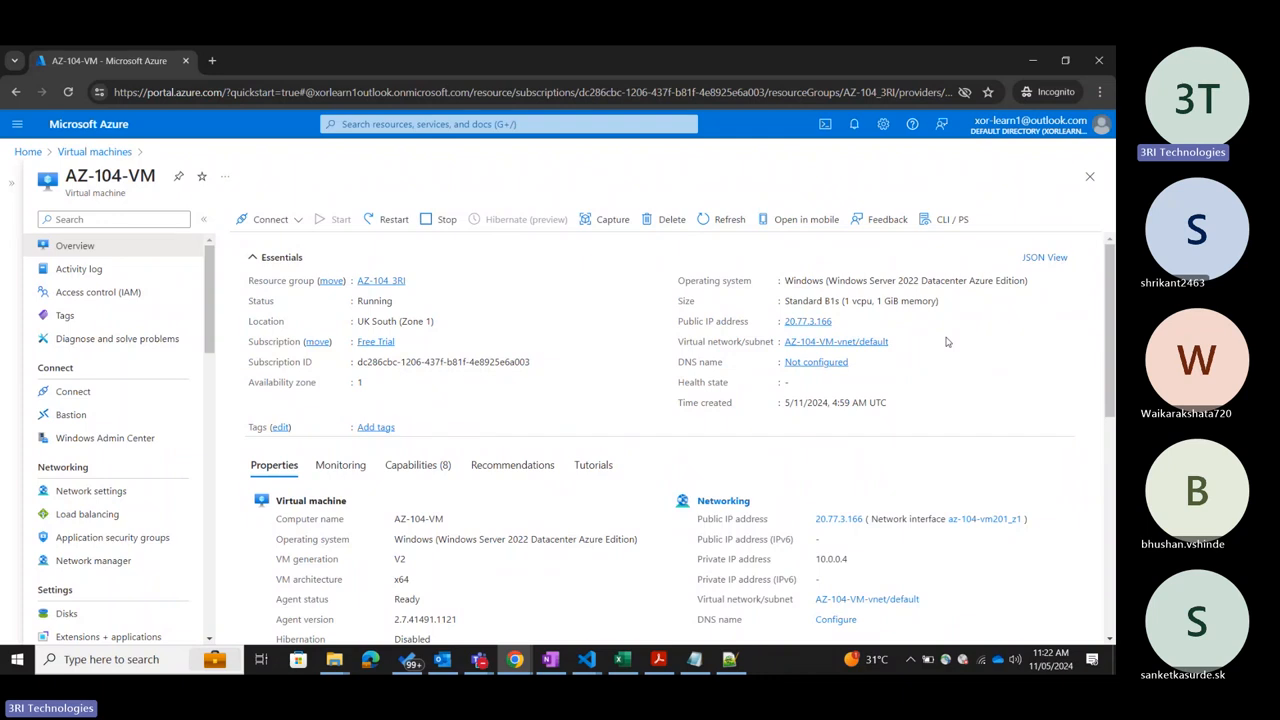
# Examine the size, source image, disk, auto-shutdown and Azure Spot properties of AZ-104-VM.
pyautogui.scroll(-1, 947, 342)
pyautogui.scroll(-2, 663, 395)
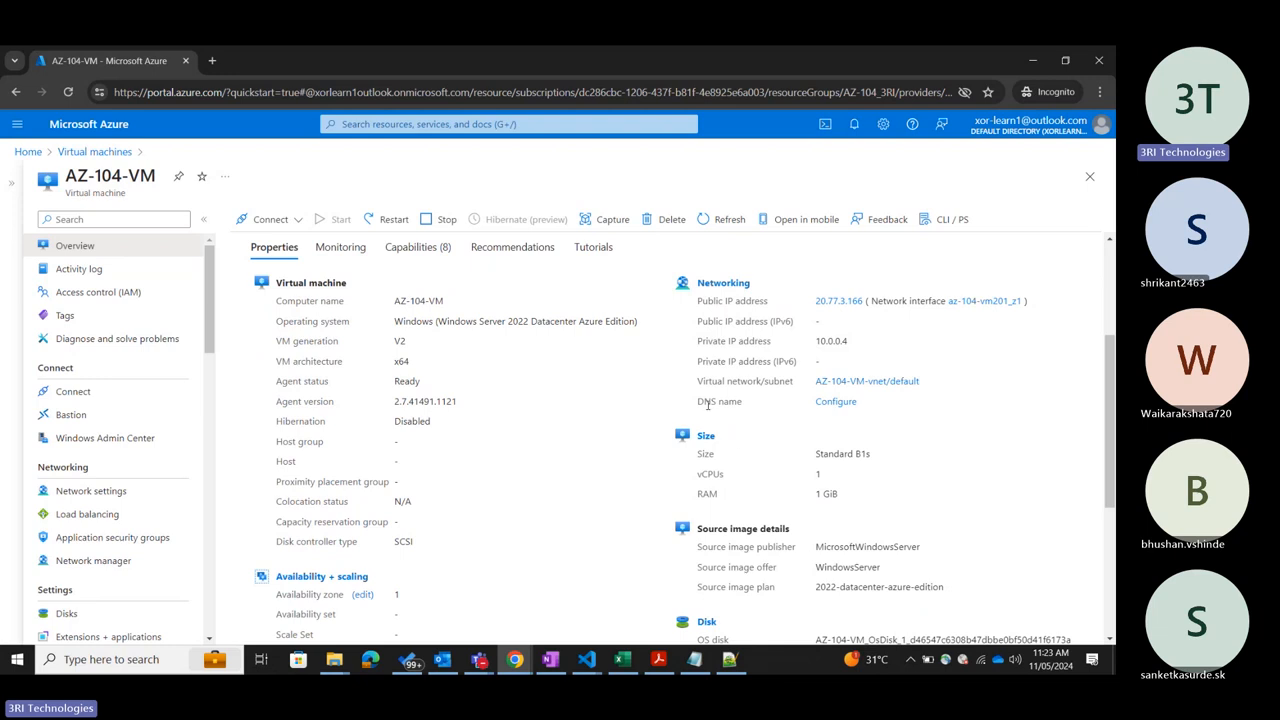
pyautogui.scroll(-3, 898, 426)
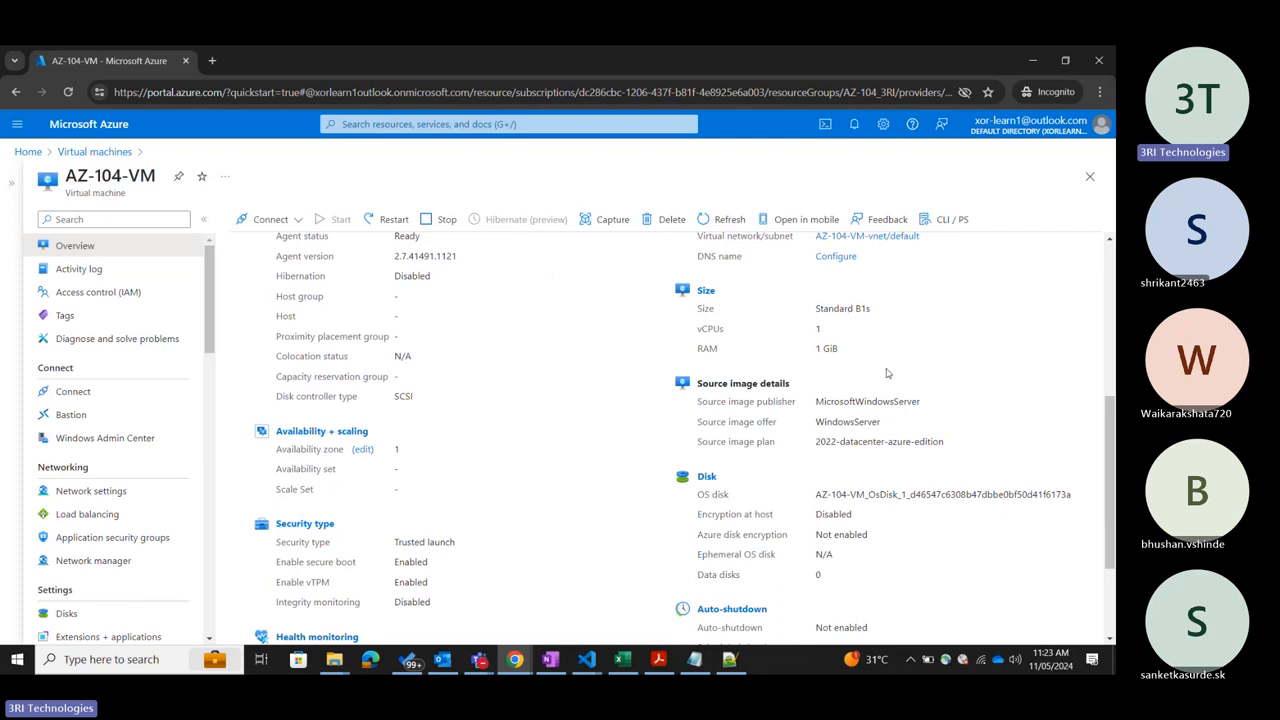
pyautogui.scroll(-1, 896, 370)
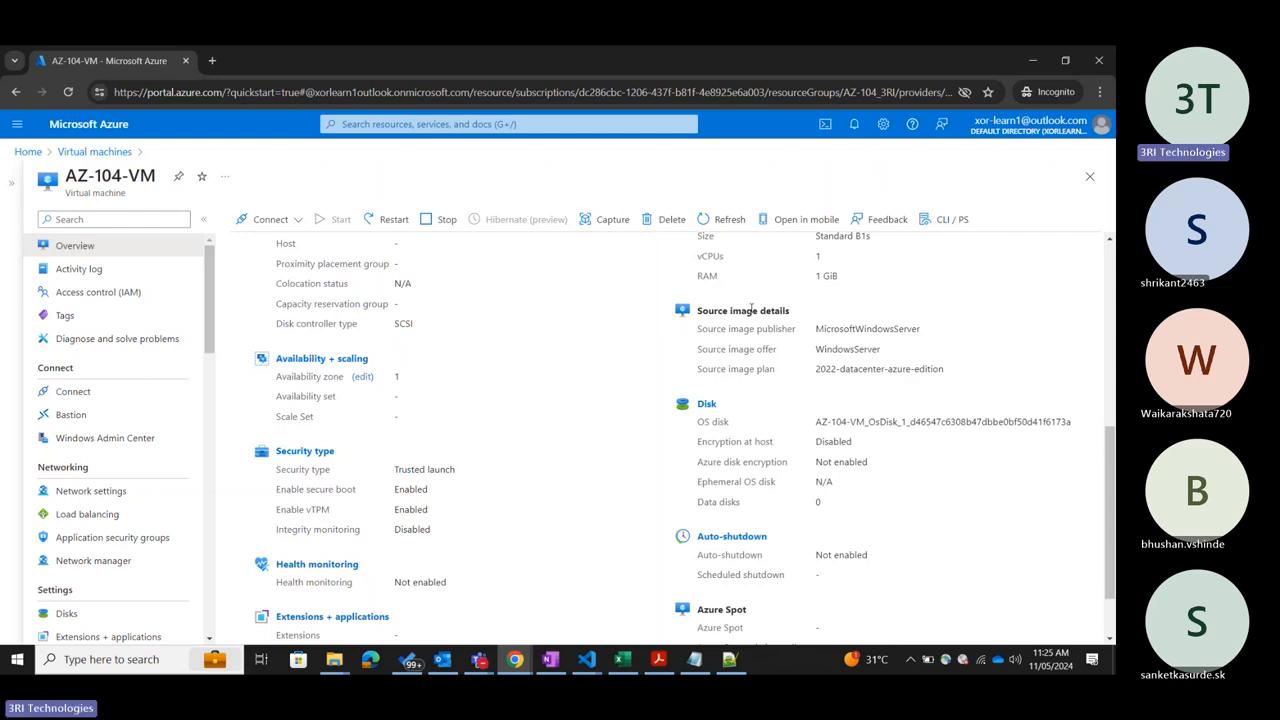
pyautogui.scroll(-1, 745, 552)
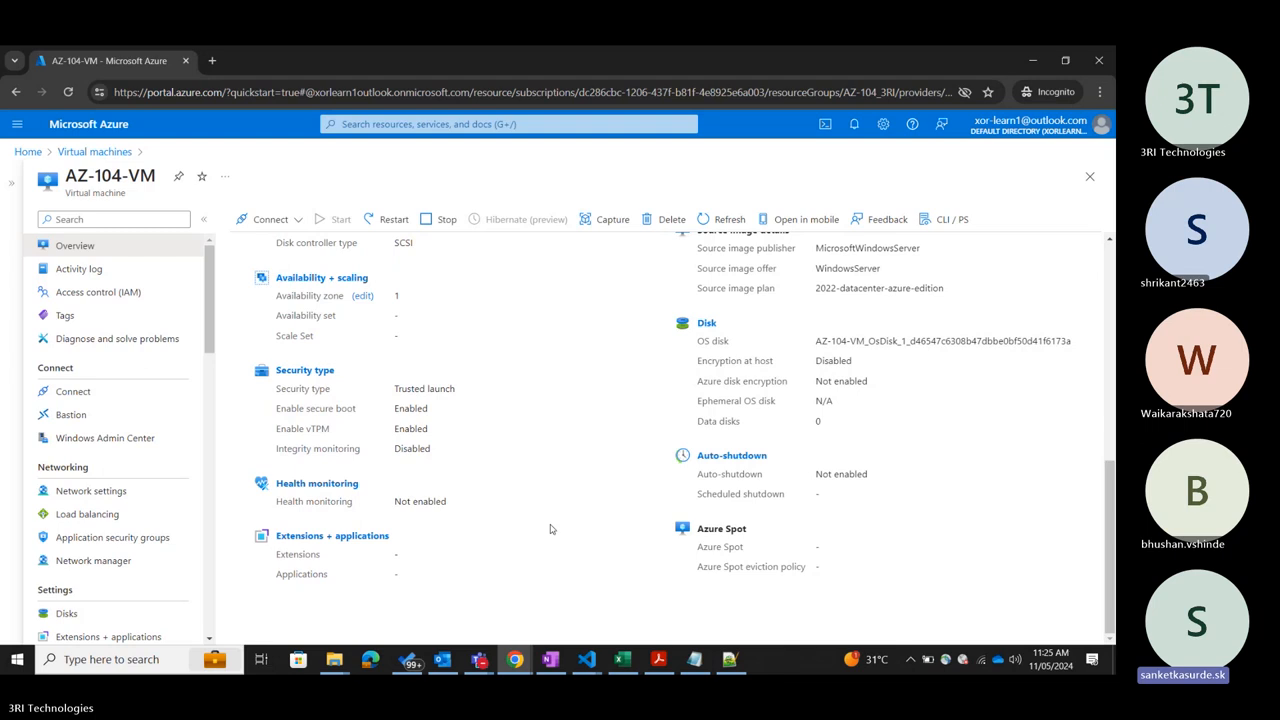
# Switch to the Teams meeting window twice to check on the participants, returning to the Azure portal each time.
pyautogui.moveTo(479, 659)
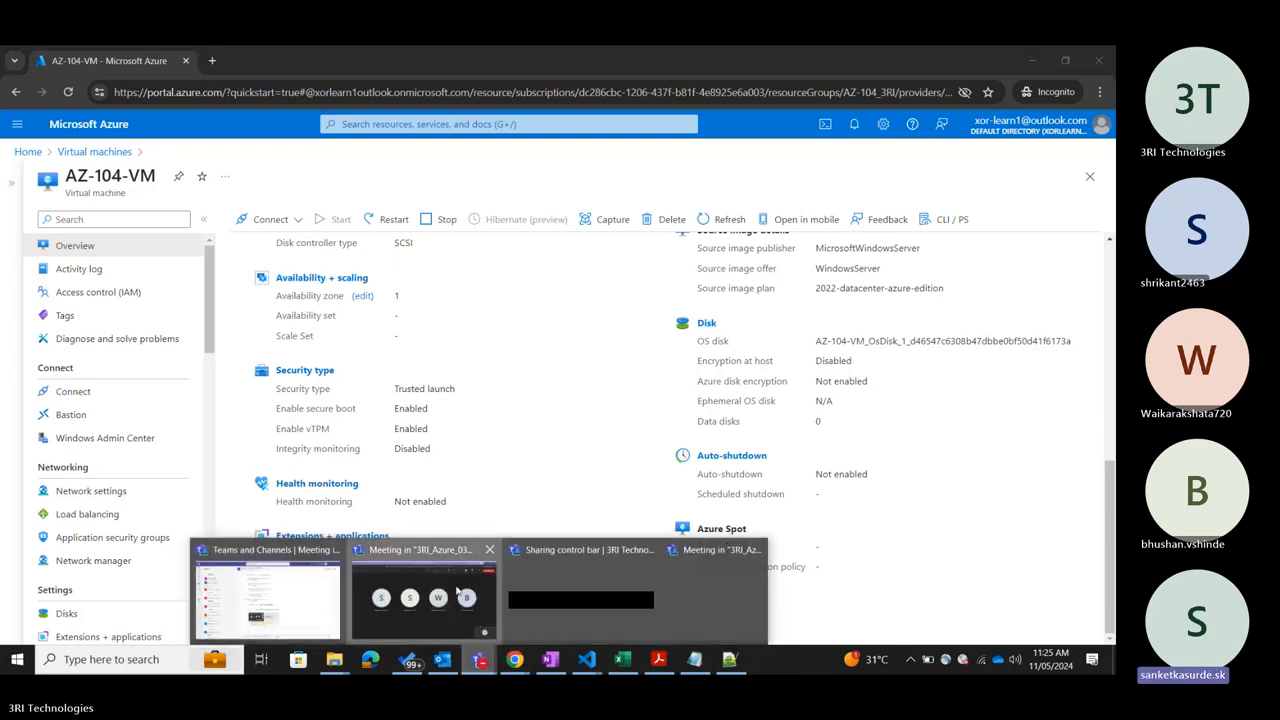
pyautogui.click(457, 592)
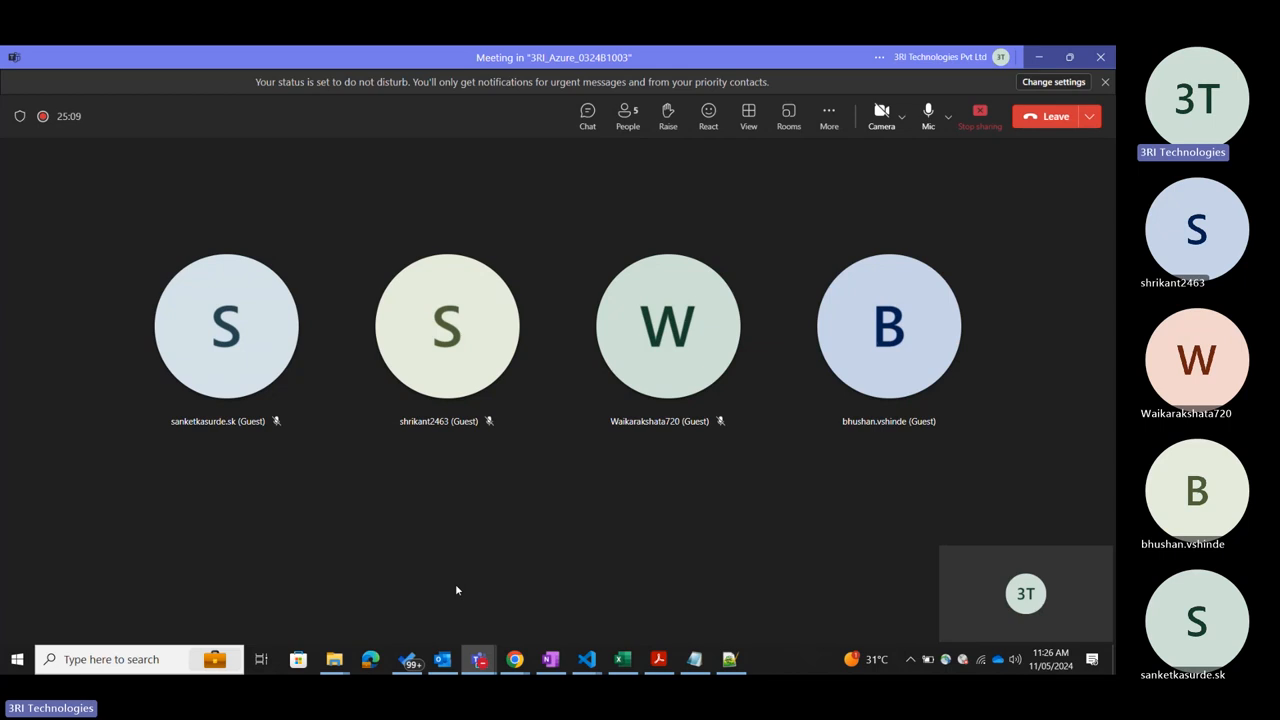
pyautogui.click(1047, 58)
pyautogui.click(600, 508)
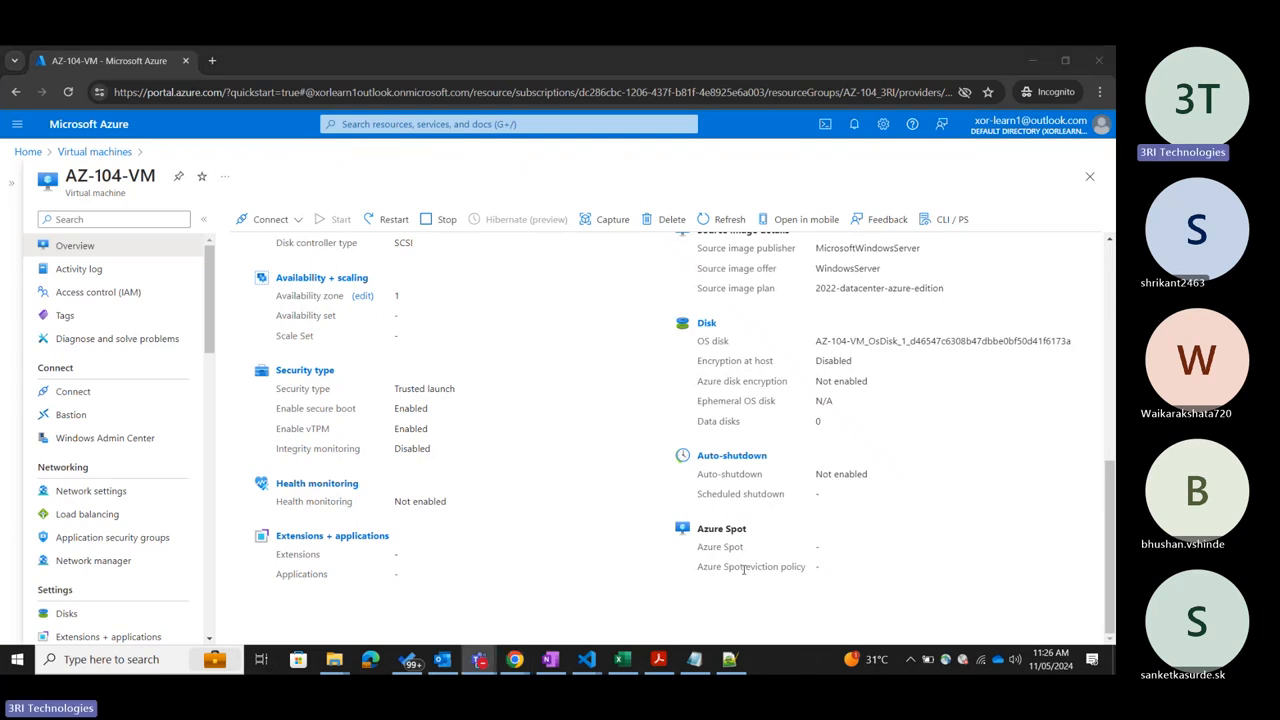
pyautogui.click(993, 532)
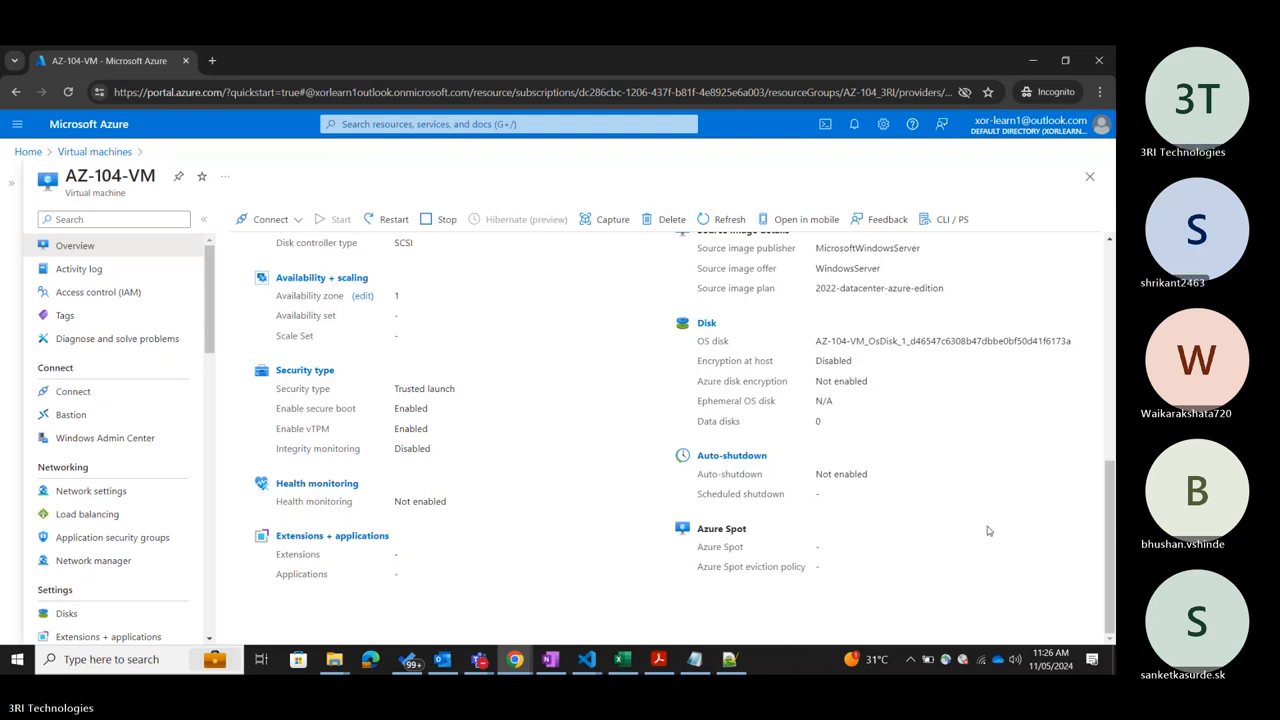
pyautogui.click(480, 660)
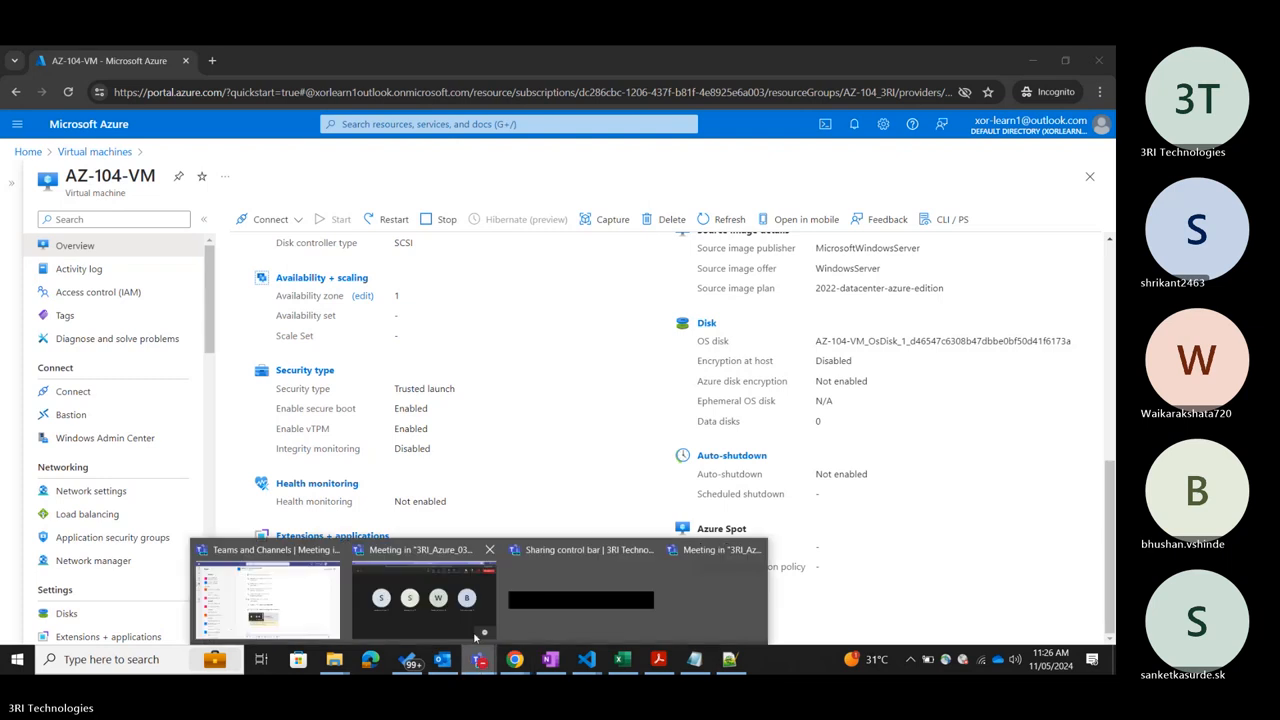
pyautogui.click(427, 604)
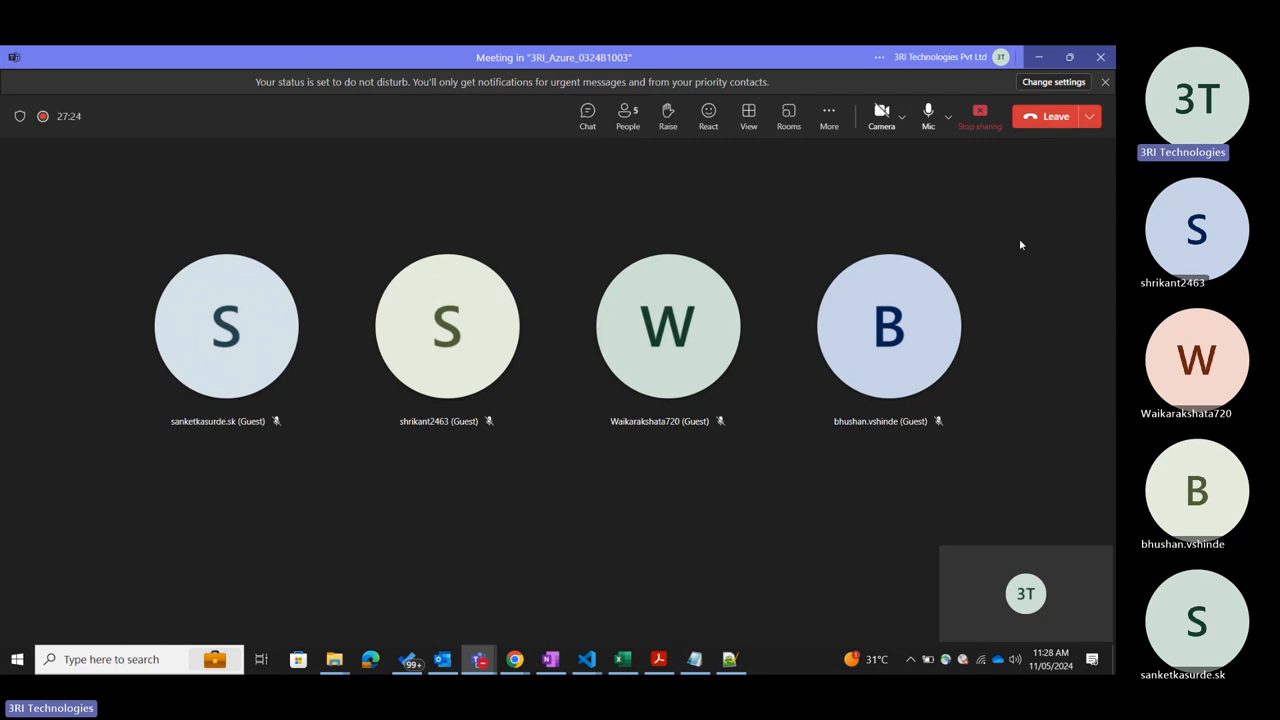
pyautogui.click(1040, 56)
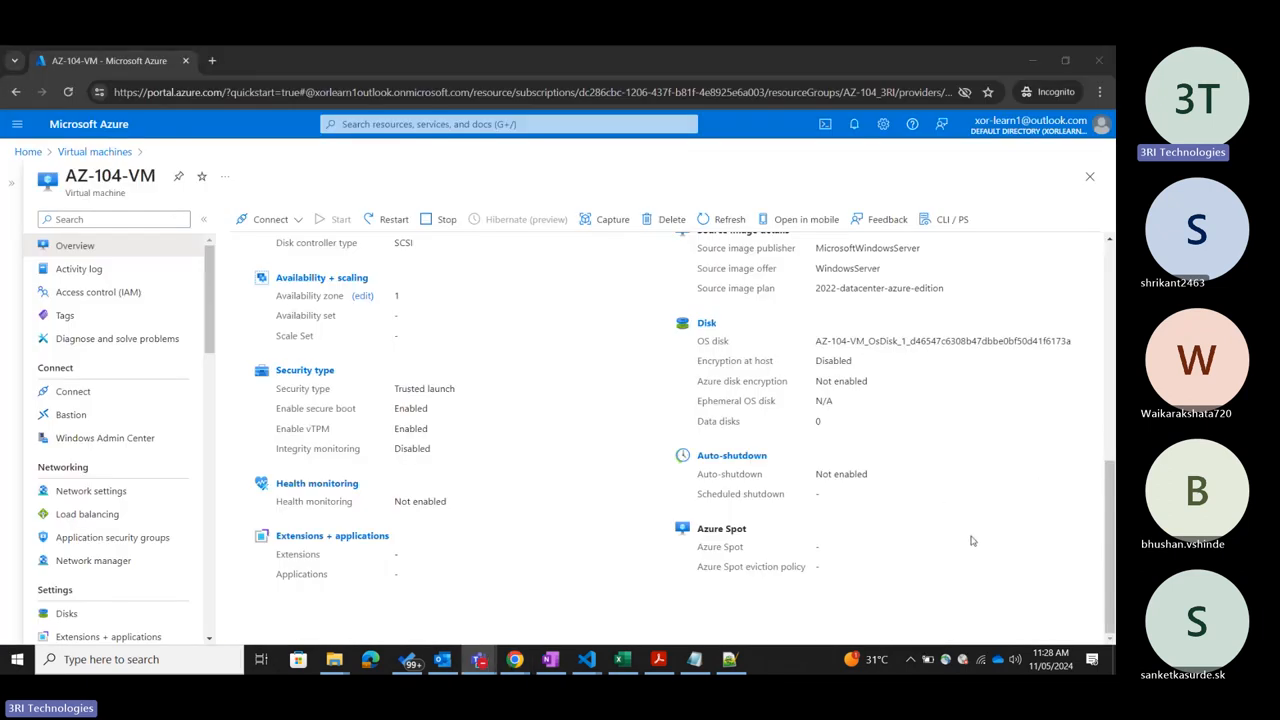
# Show the Monitoring information of AZ-104-VM and examine its health events, alerts, performance metrics and additional Azure Monitor tools.
pyautogui.scroll(5, 970, 541)
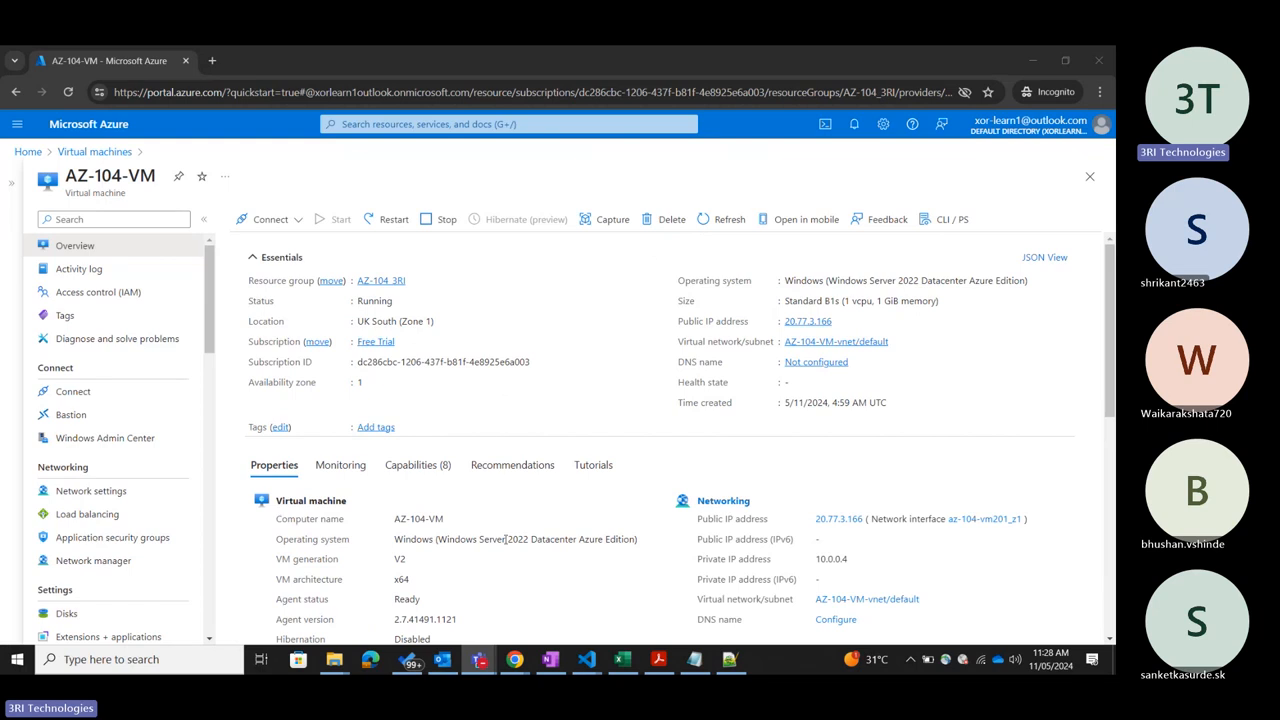
pyautogui.scroll(-2, 505, 539)
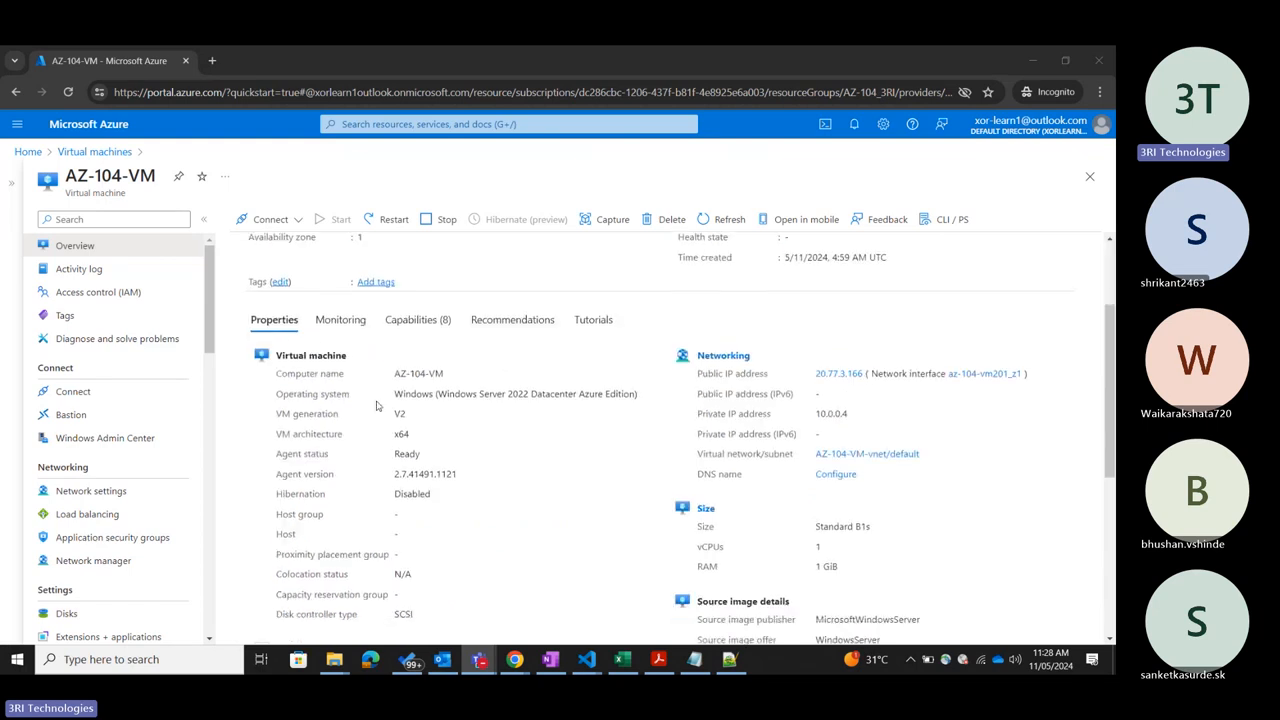
pyautogui.click(333, 319)
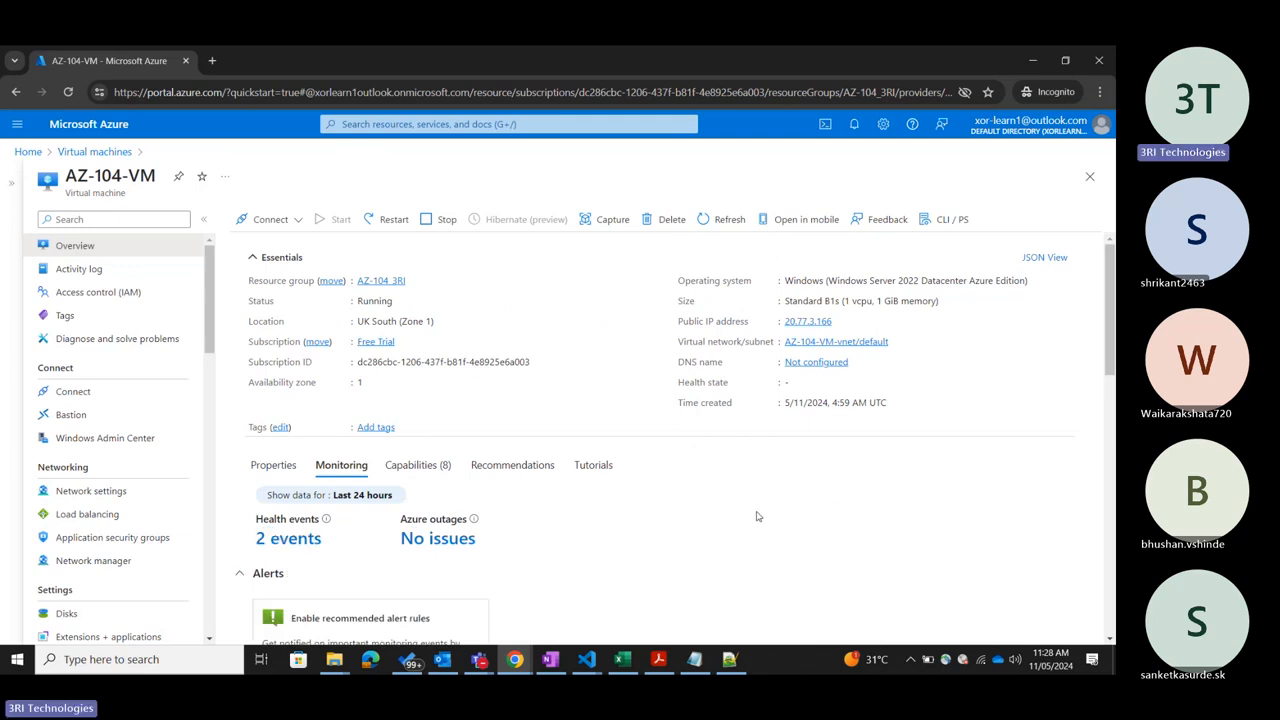
pyautogui.scroll(-4, 757, 516)
pyautogui.scroll(-5, 757, 516)
pyautogui.scroll(6, 757, 516)
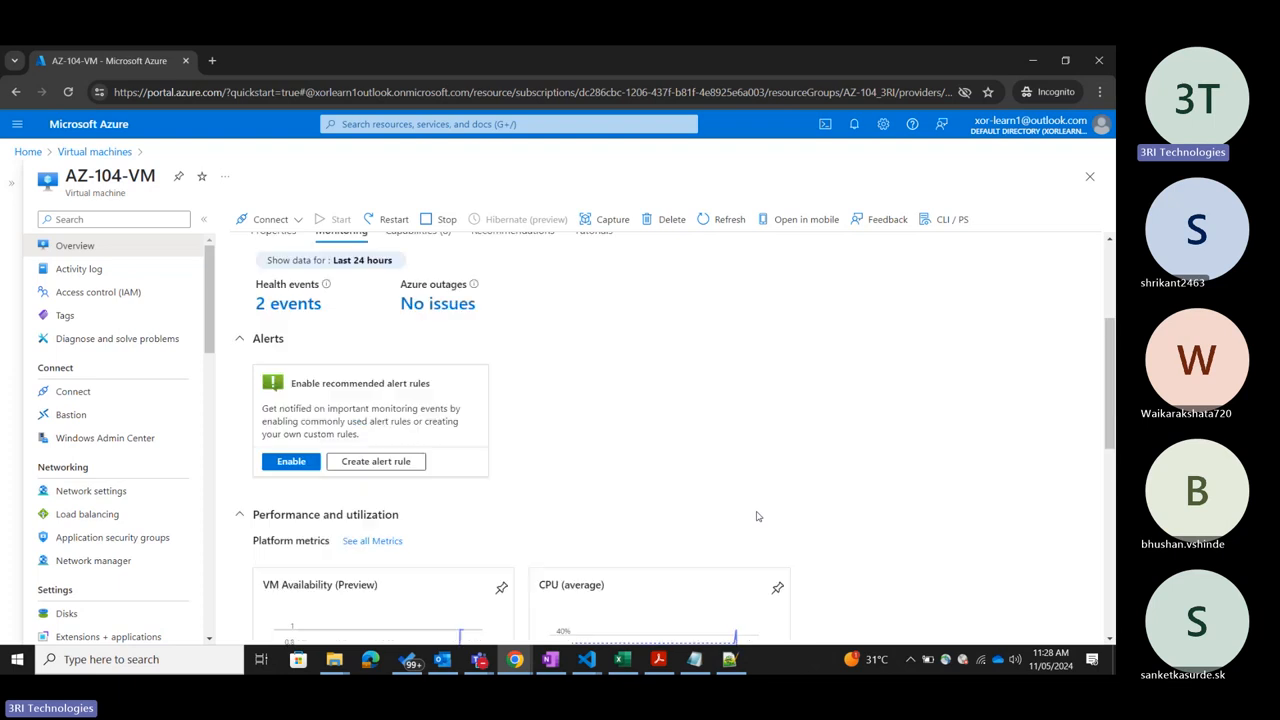
pyautogui.scroll(-5, 294, 526)
pyautogui.scroll(-8, 134, 517)
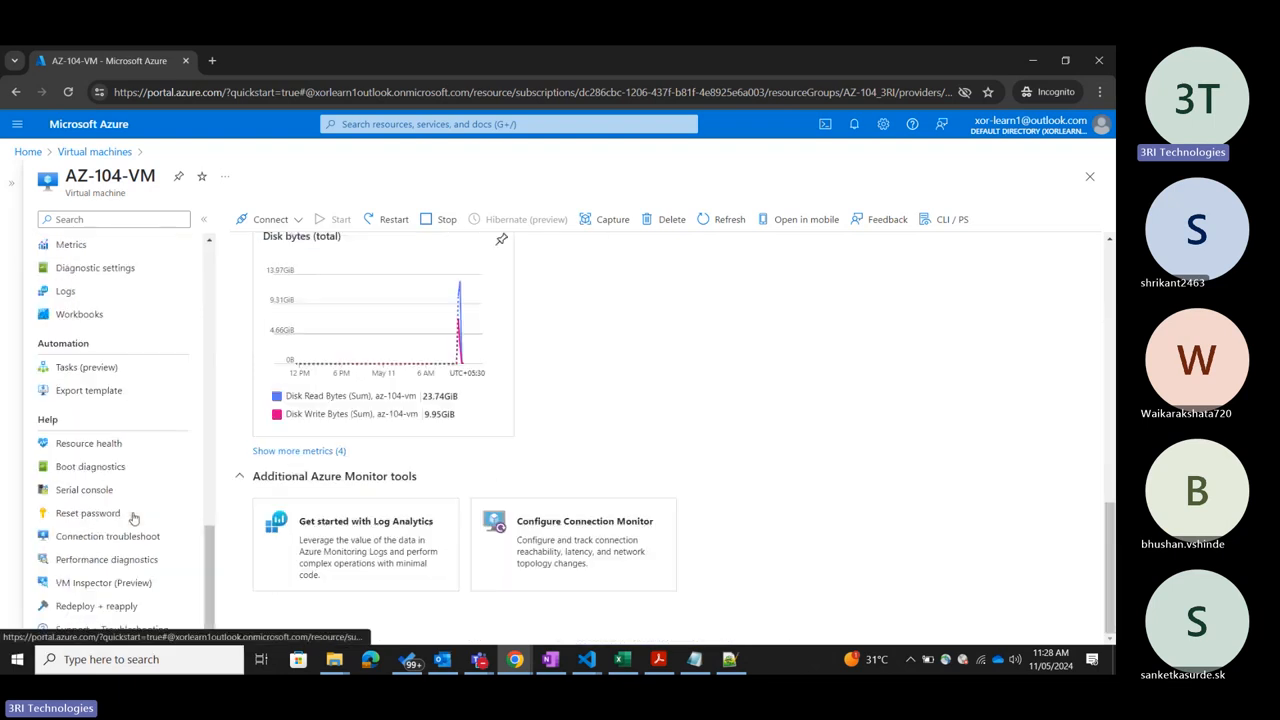
# Look through the backup, operations, monitoring, automation and help options available for AZ-104-VM.
pyautogui.scroll(3, 142, 450)
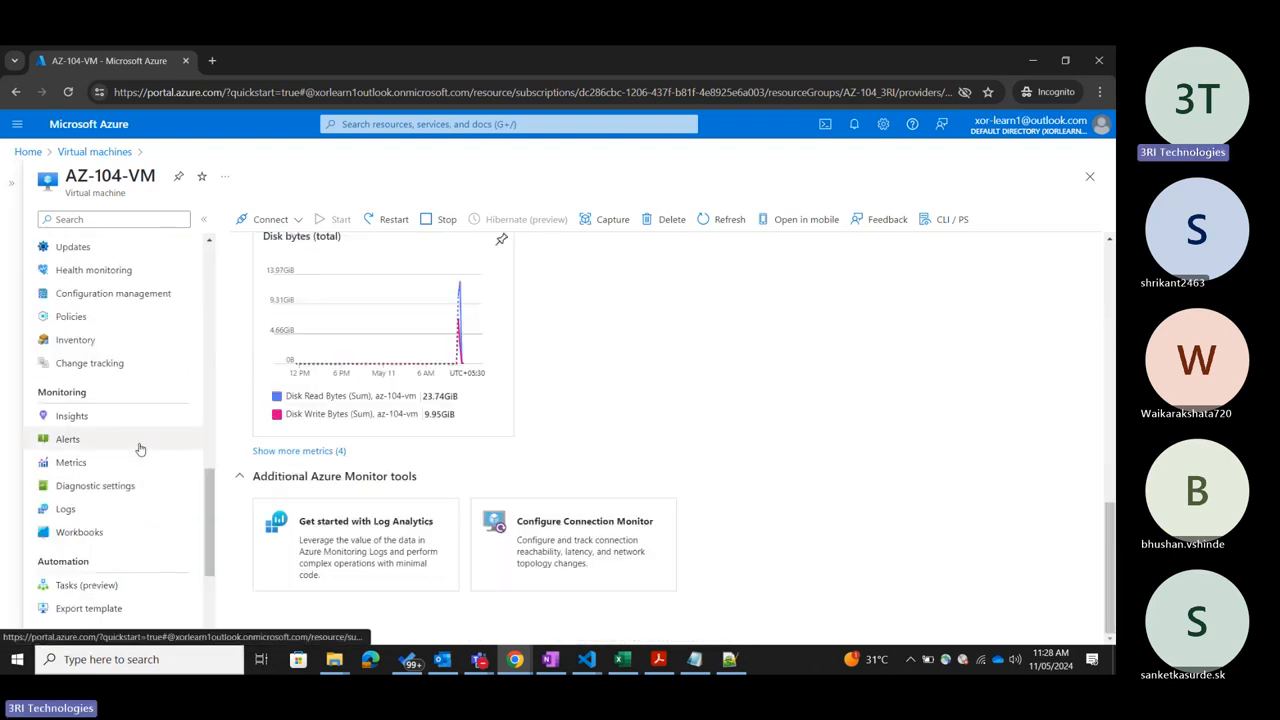
pyautogui.scroll(4, 141, 450)
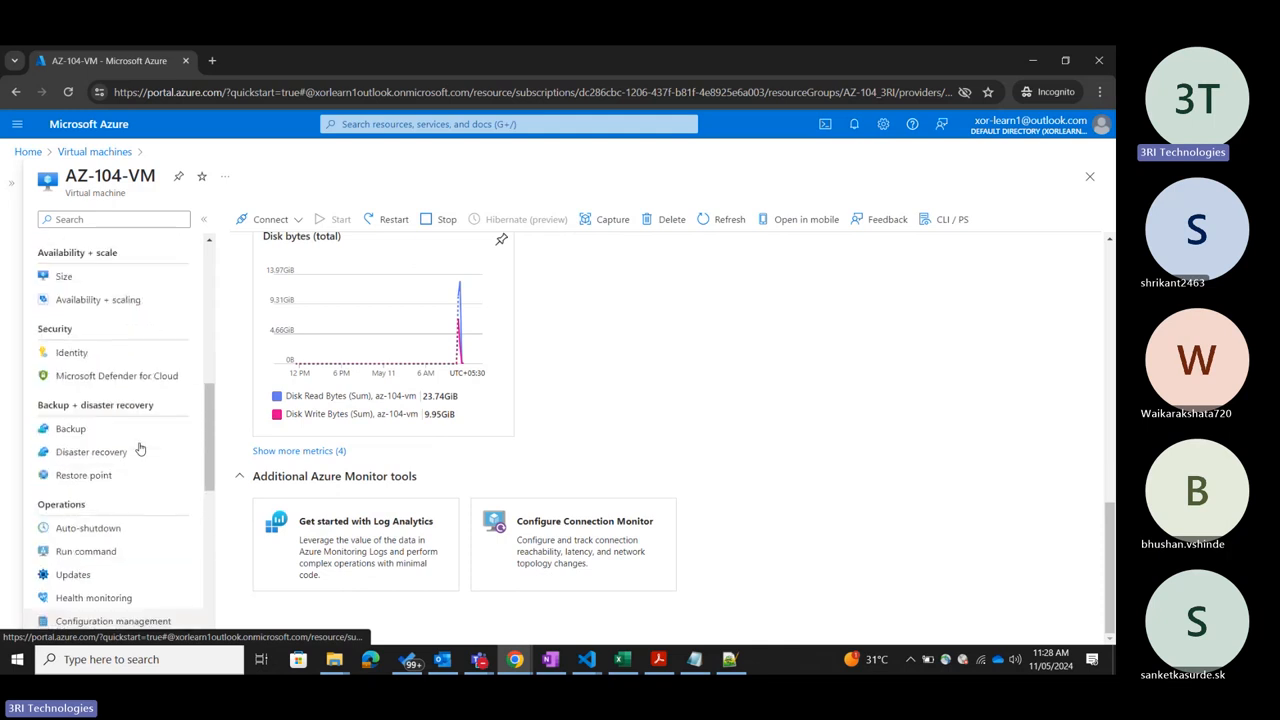
pyautogui.scroll(-7, 141, 448)
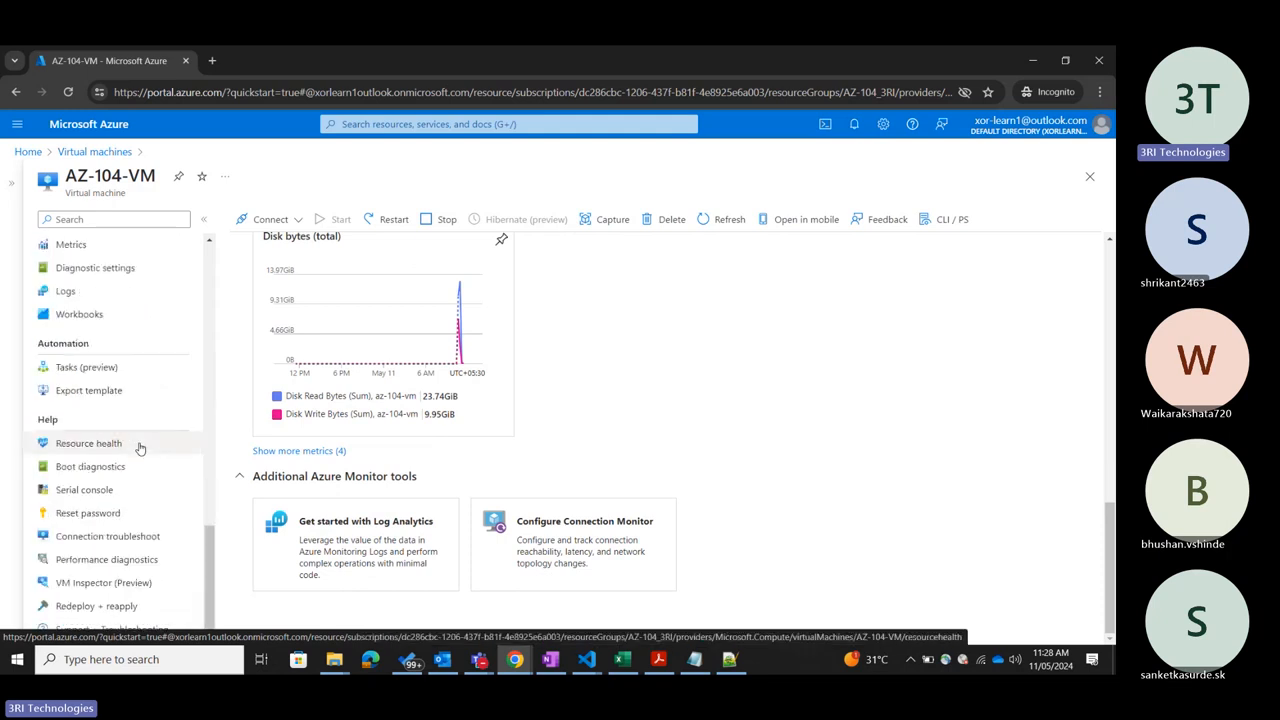
pyautogui.scroll(4, 140, 448)
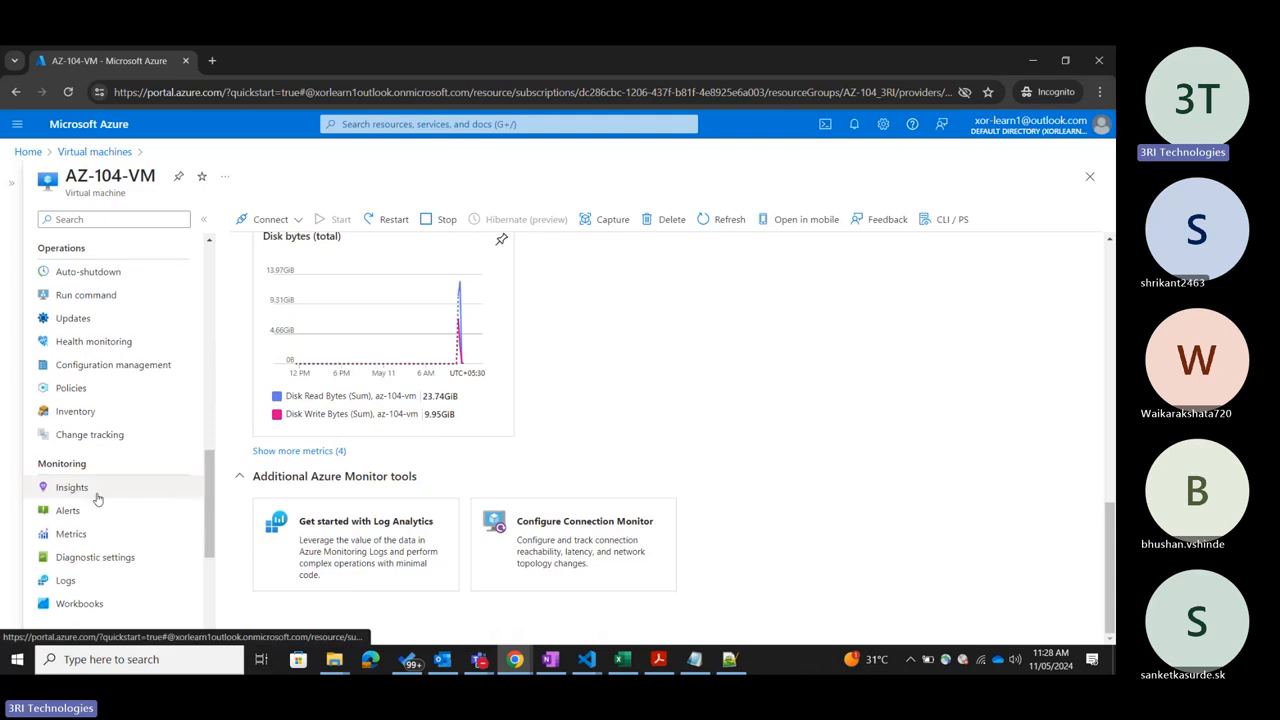
pyautogui.scroll(-2, 97, 498)
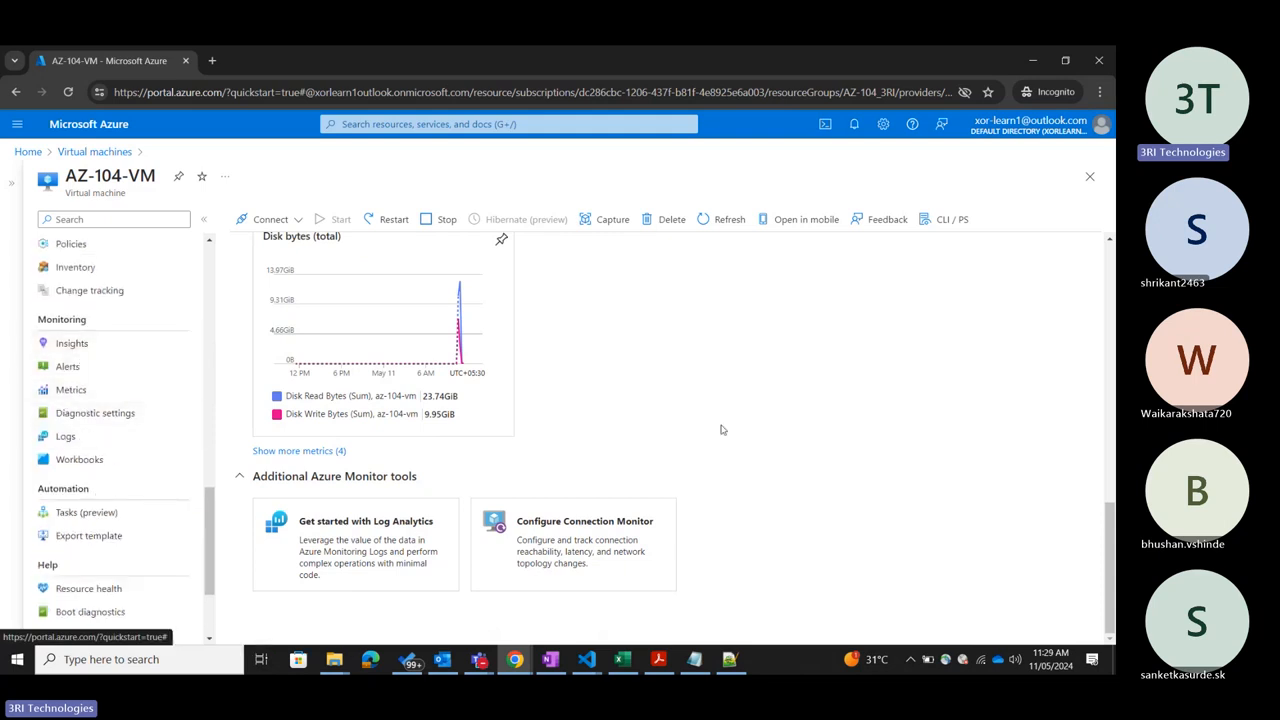
# Show the Capabilities of AZ-104-VM and examine the entries from Azure Policy and Windows Admin Center to Auto-shutdown and Insights.
pyautogui.scroll(10, 726, 456)
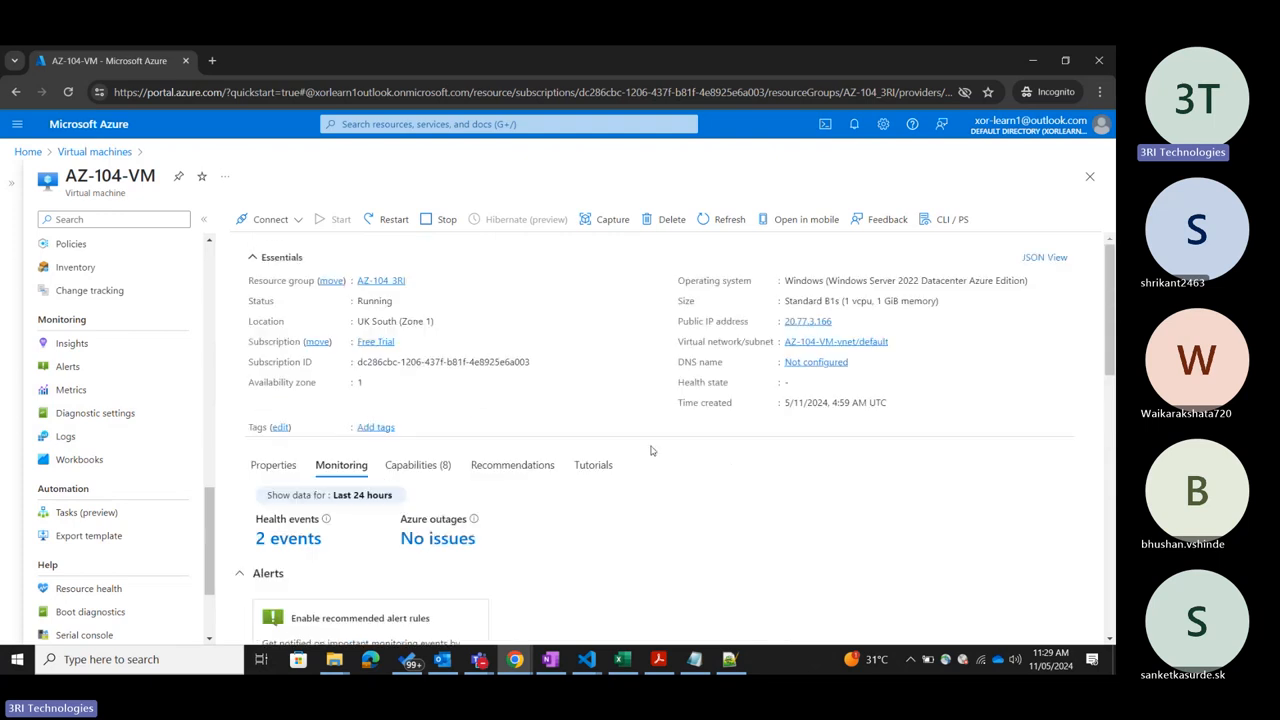
pyautogui.click(411, 467)
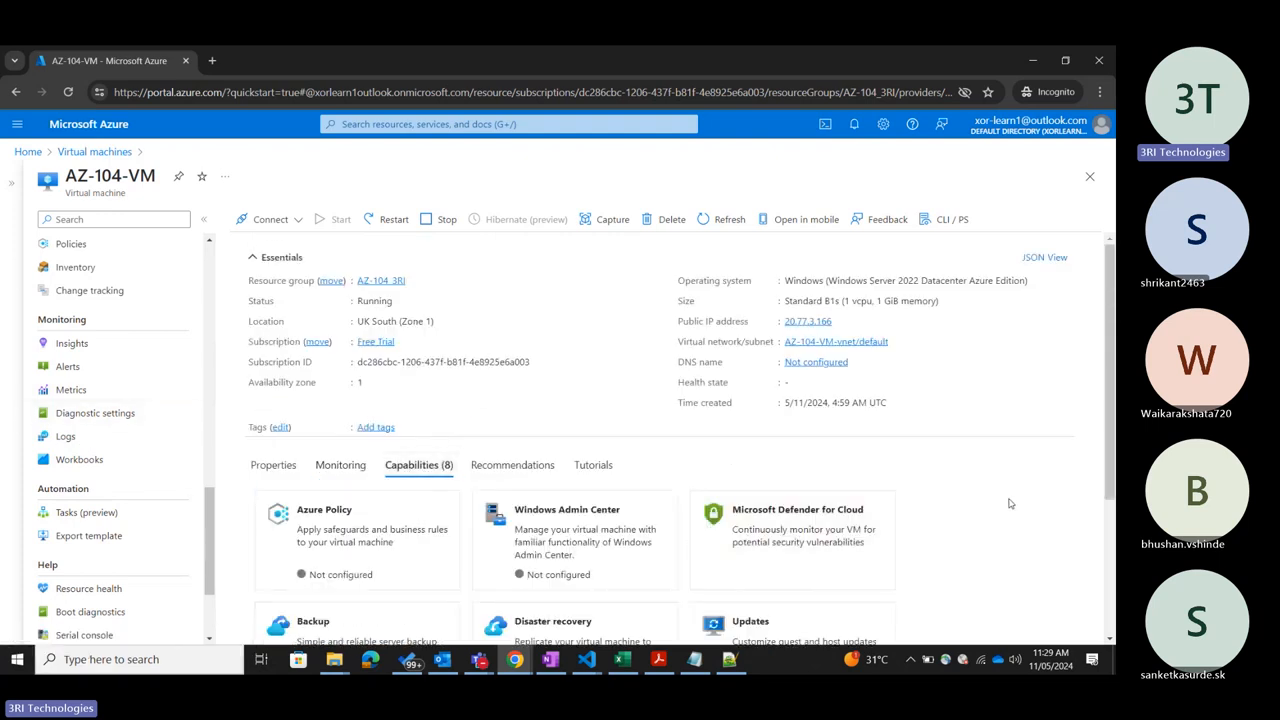
pyautogui.scroll(-3, 1036, 496)
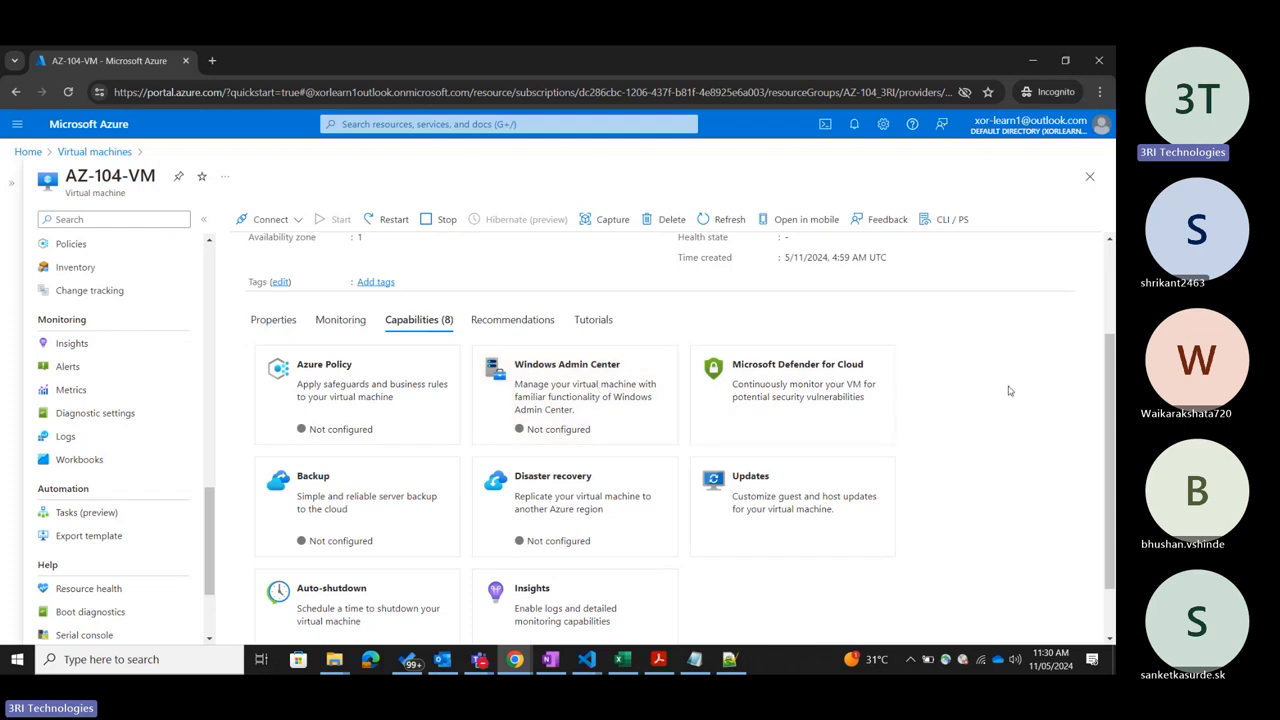
pyautogui.scroll(2, 1010, 391)
pyautogui.scroll(-3, 1010, 391)
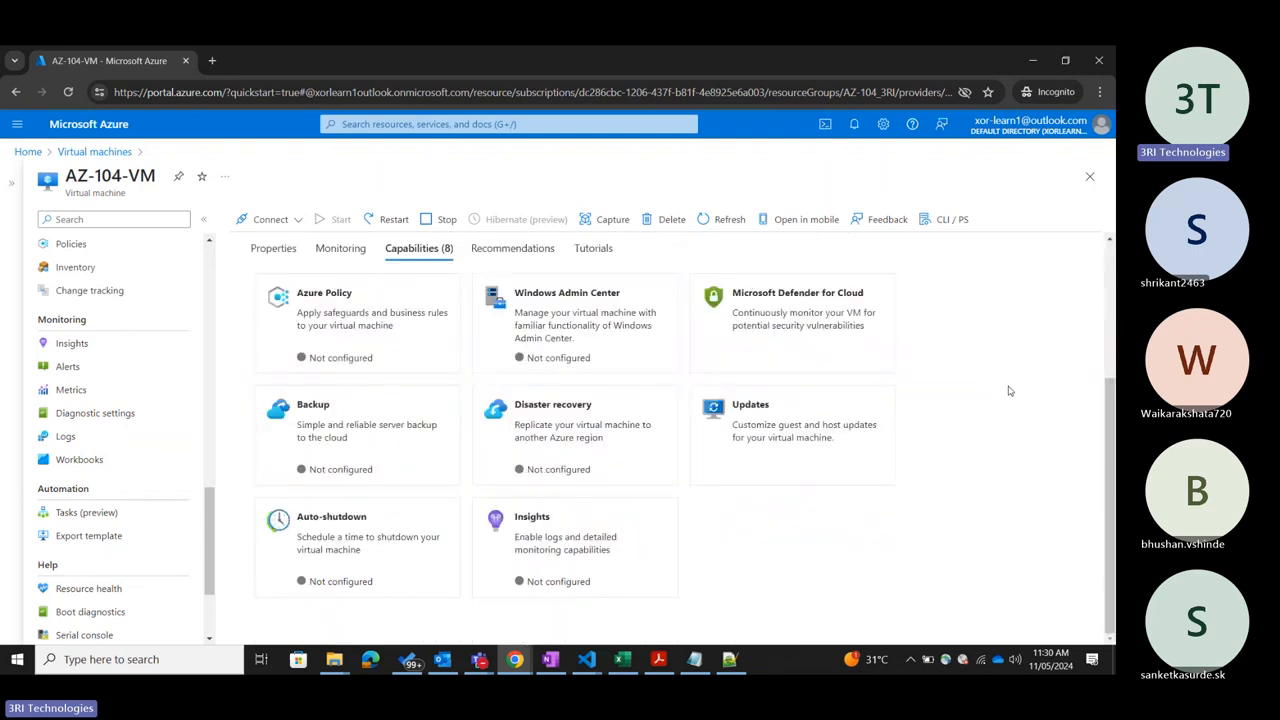
pyautogui.scroll(1, 1010, 391)
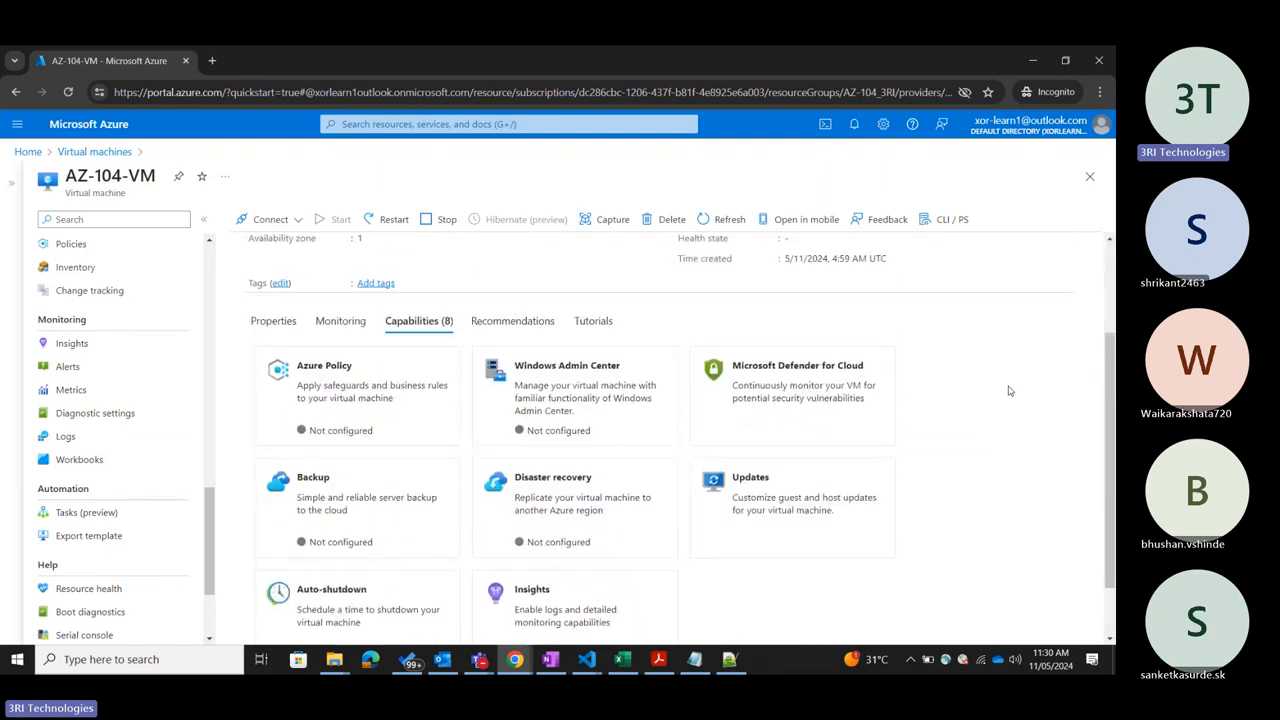
# Examine the essentials of AZ-104-VM together with its capability entries such as Backup, Disaster recovery and Updates.
pyautogui.scroll(2, 1008, 391)
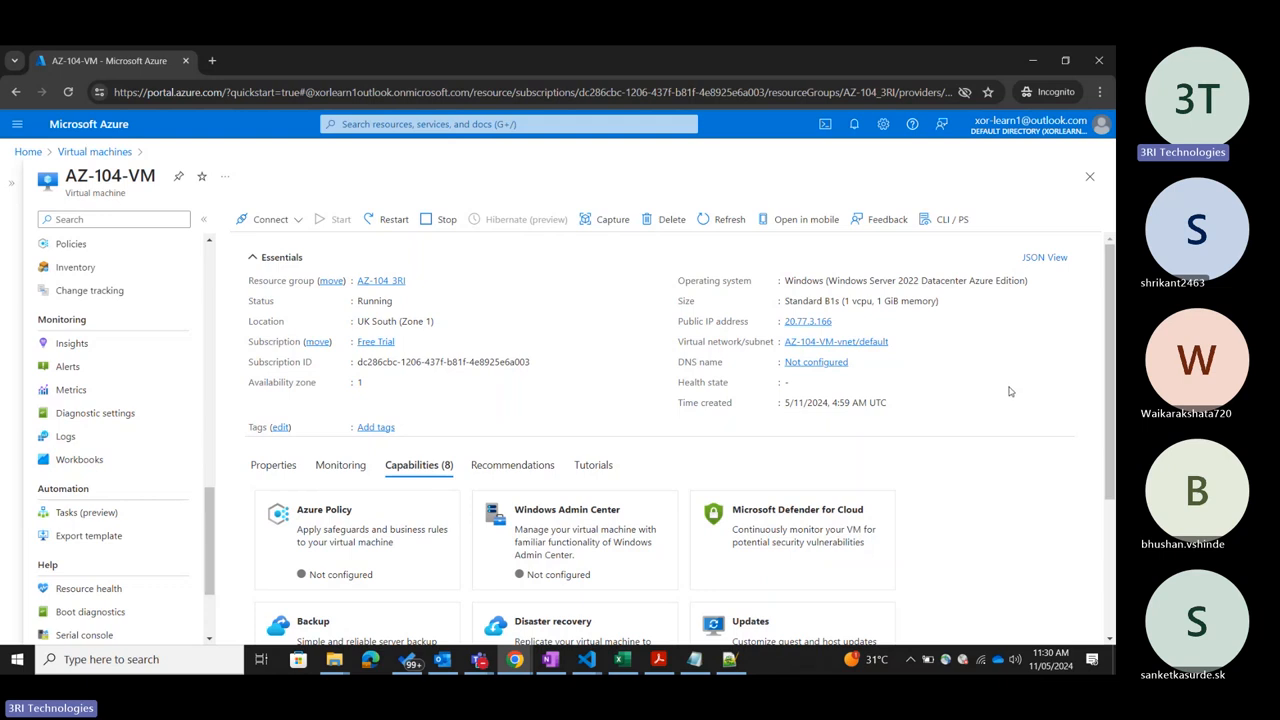
pyautogui.scroll(-3, 1009, 391)
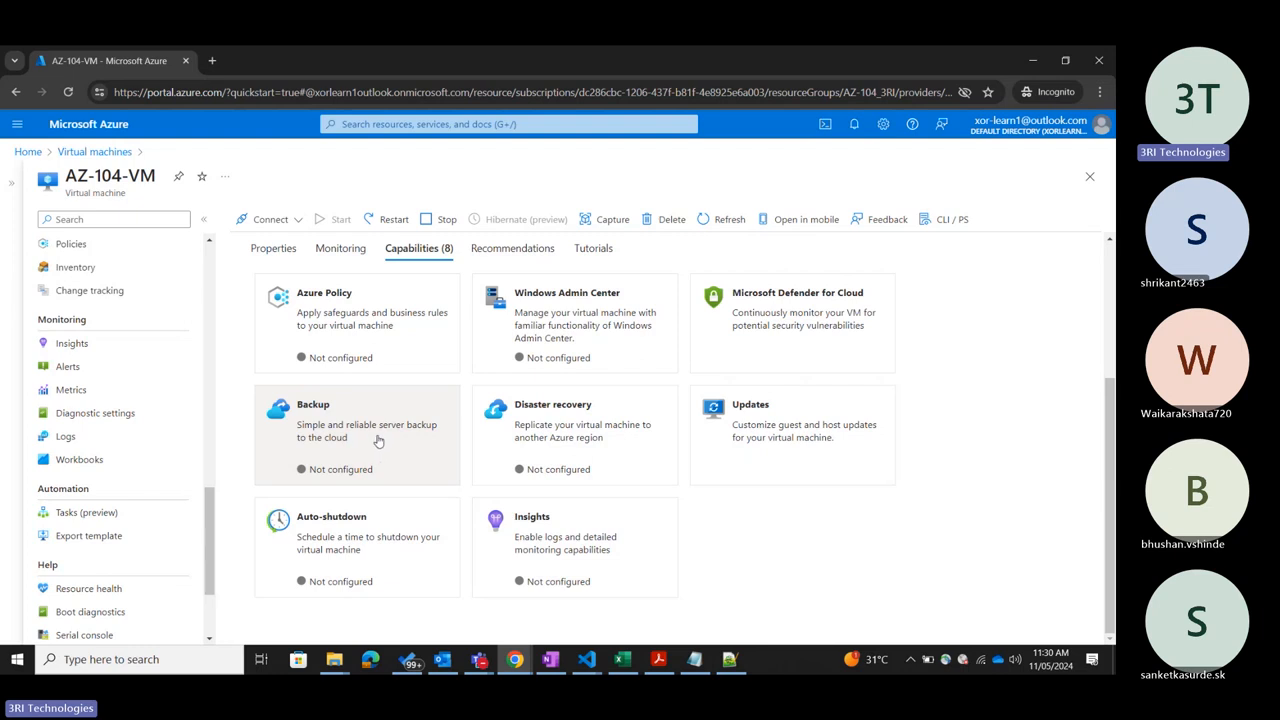
pyautogui.scroll(3, 390, 400)
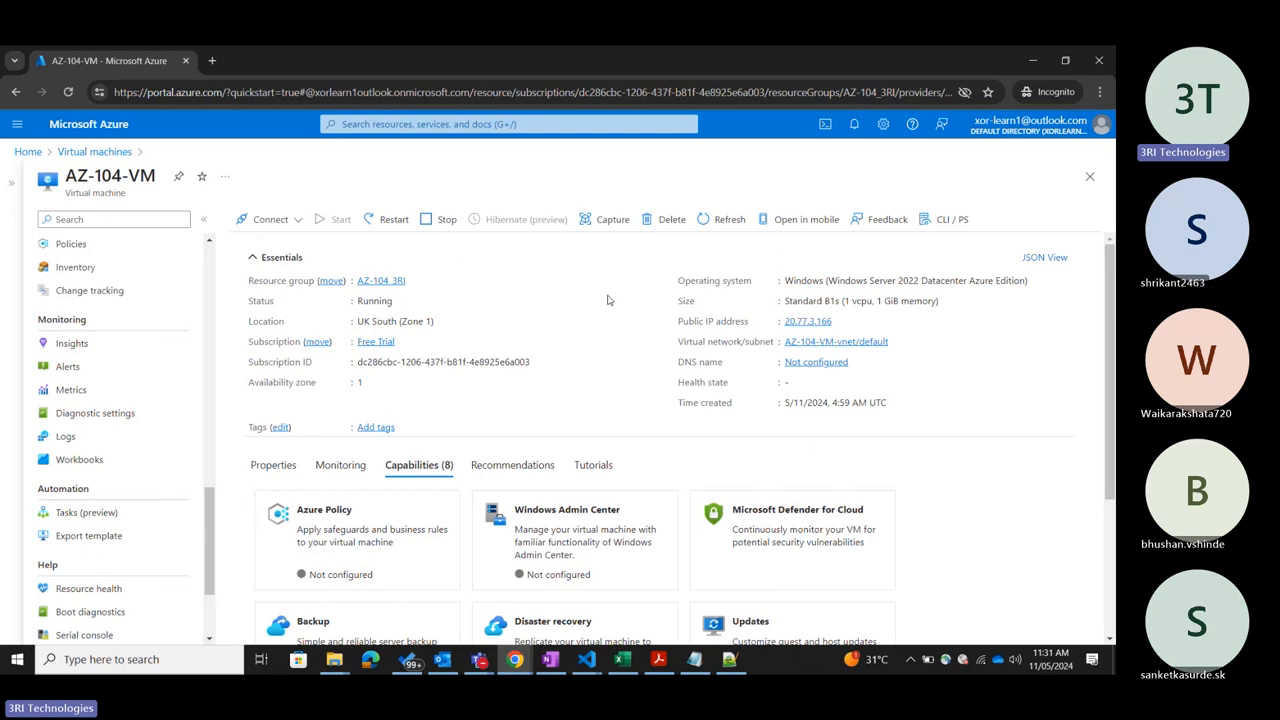
pyautogui.scroll(-3, 607, 300)
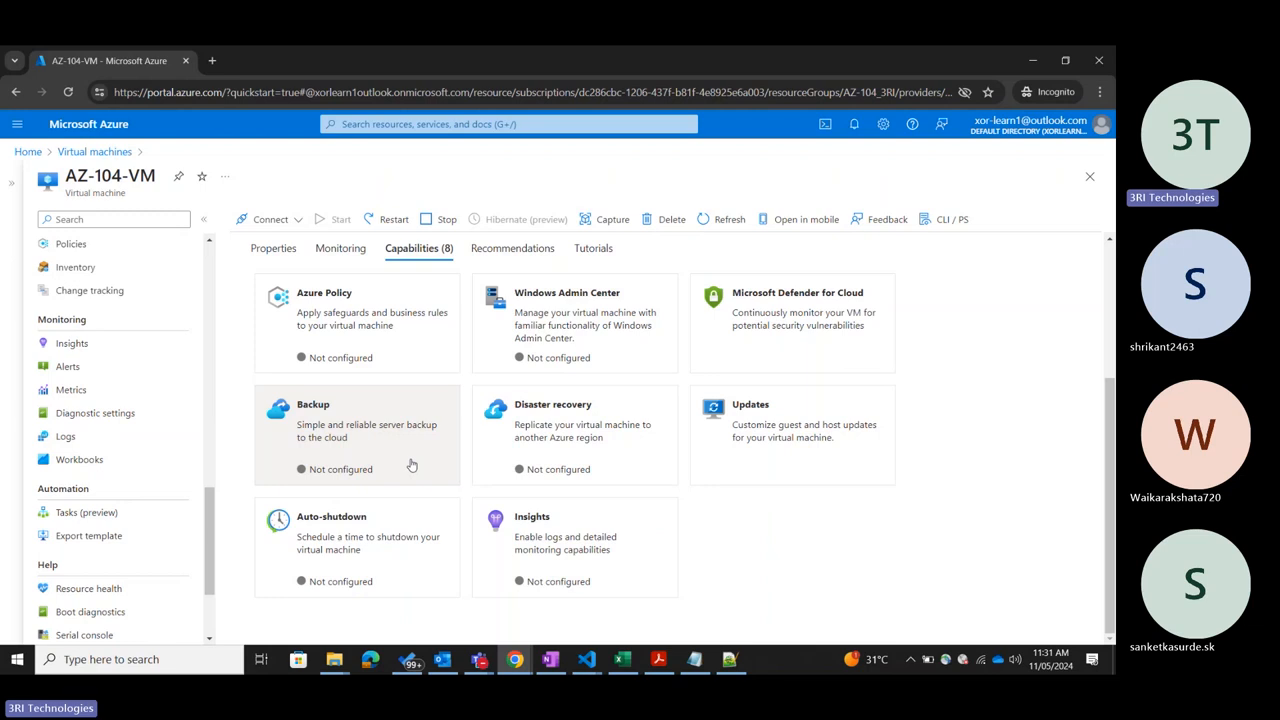
pyautogui.scroll(5, 428, 449)
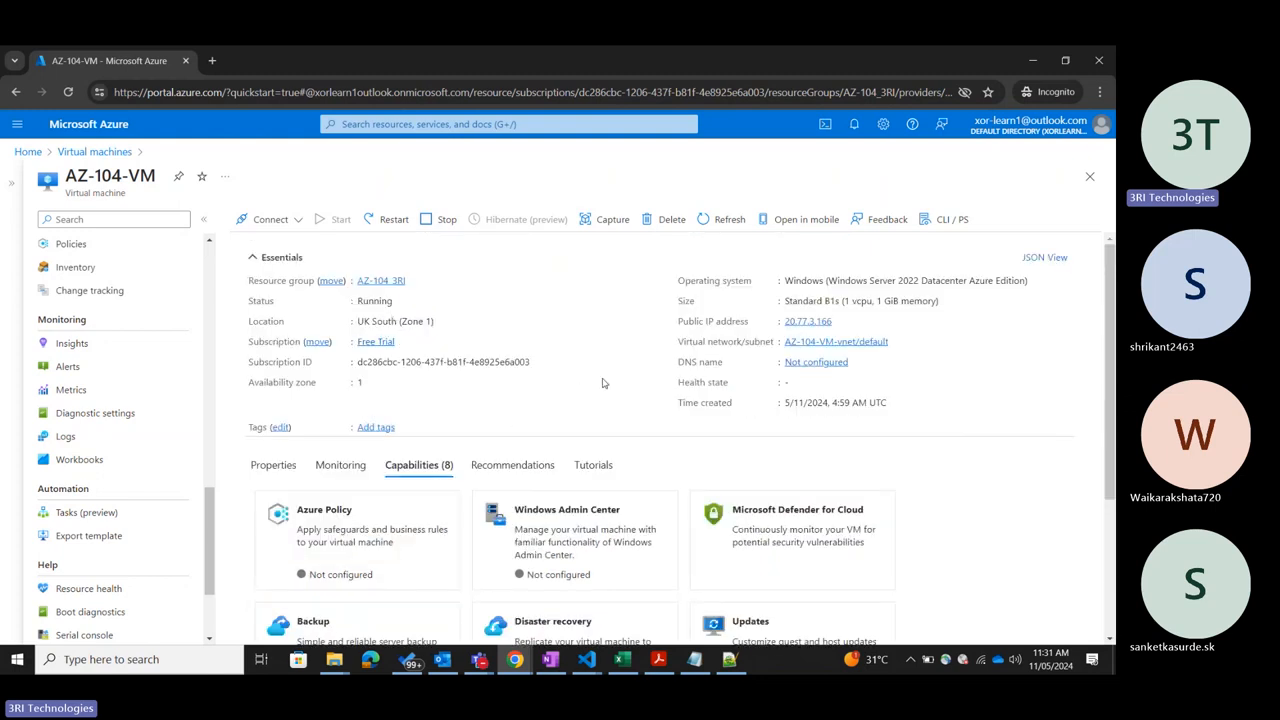
pyautogui.scroll(-3, 600, 390)
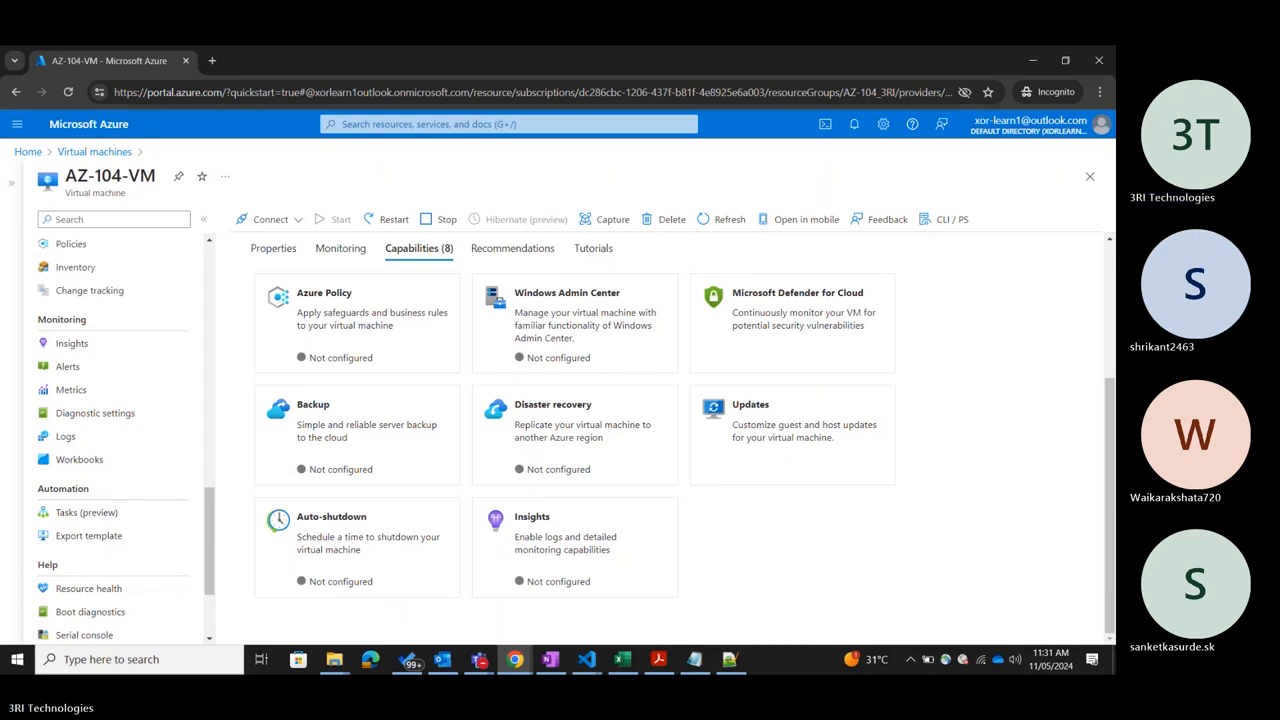
# Switch to the Teams meeting window and admit the guest waiting in the lobby.
pyautogui.click(479, 659)
pyautogui.click(406, 596)
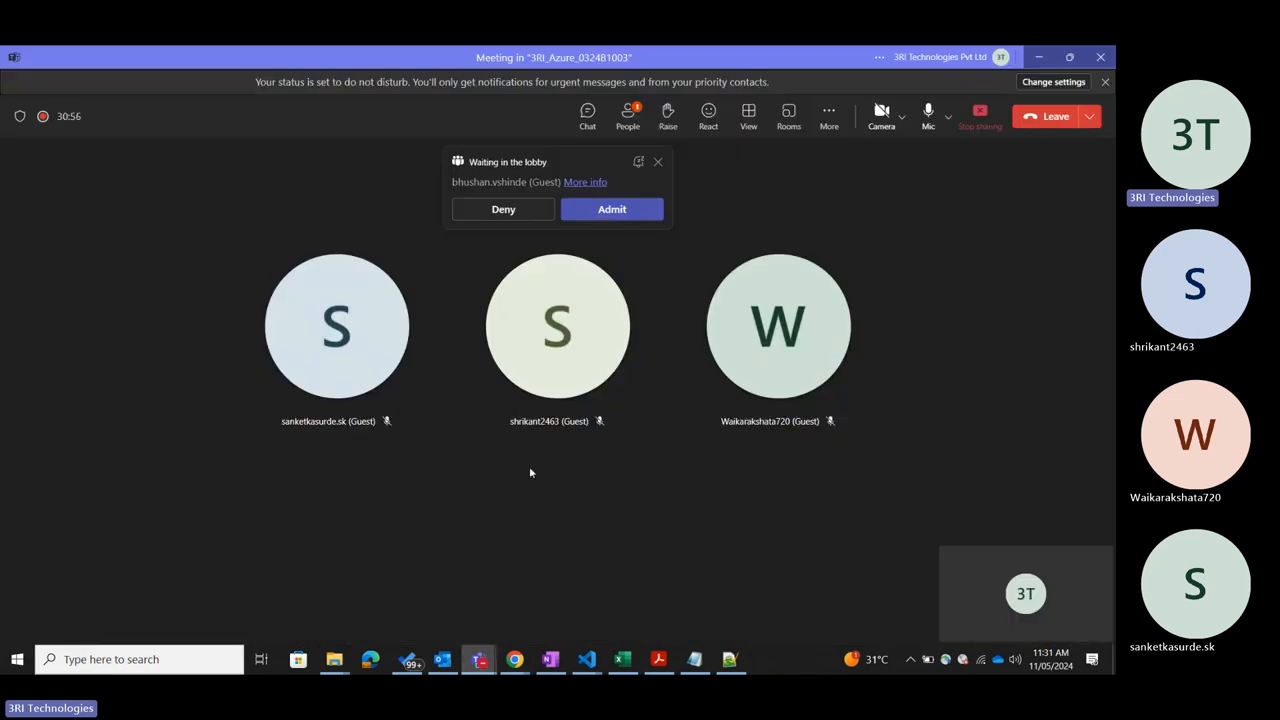
pyautogui.click(624, 216)
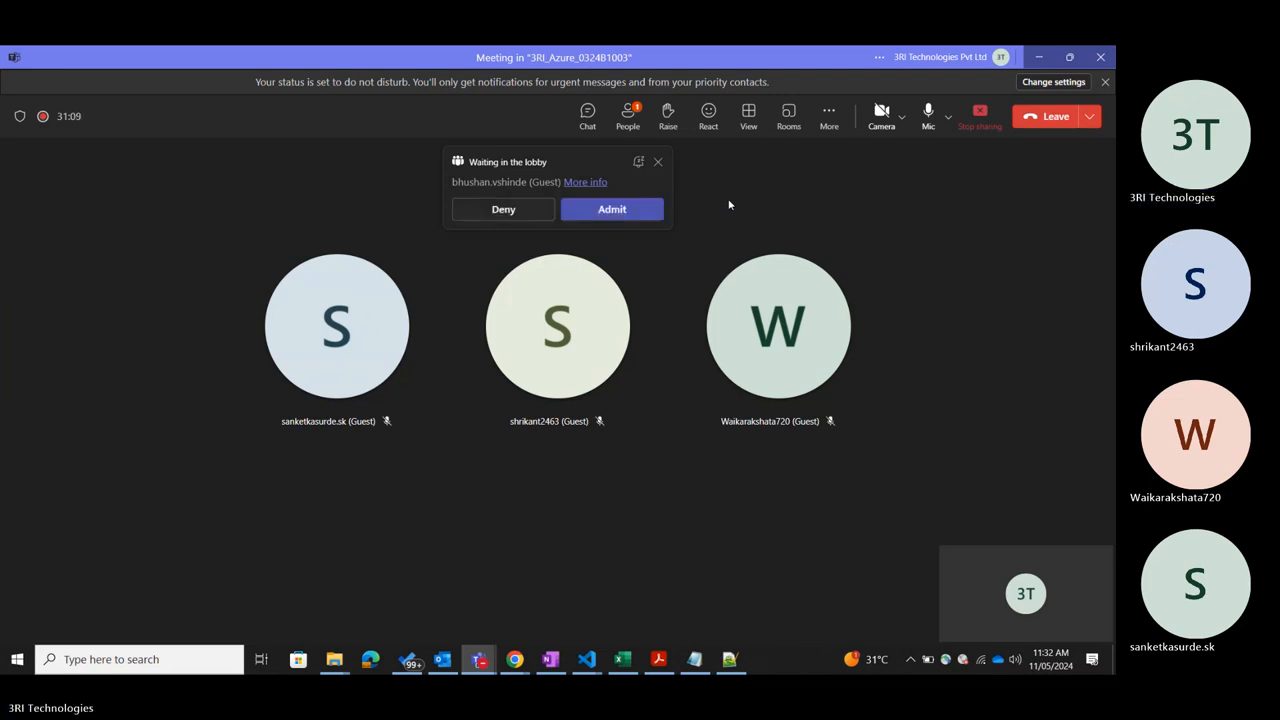
pyautogui.click(610, 211)
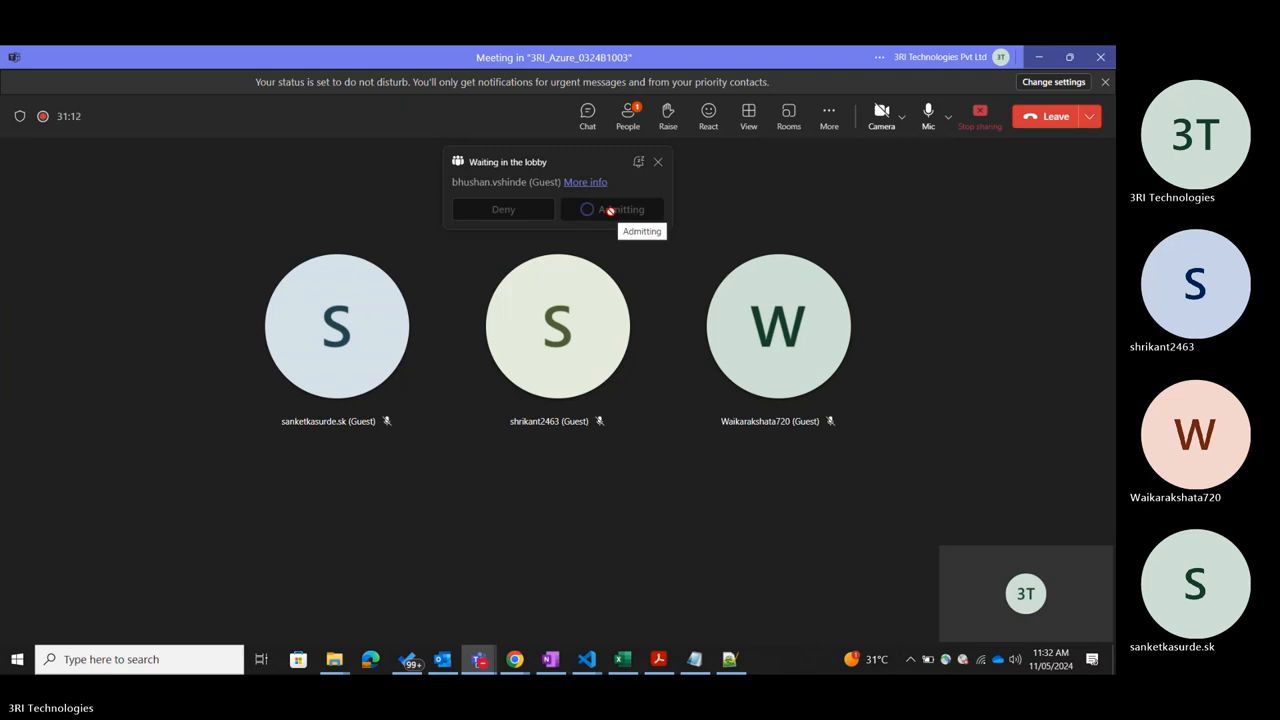
# Mute and unmute the microphone in the Teams meeting and return to the Azure portal.
pyautogui.click(928, 112)
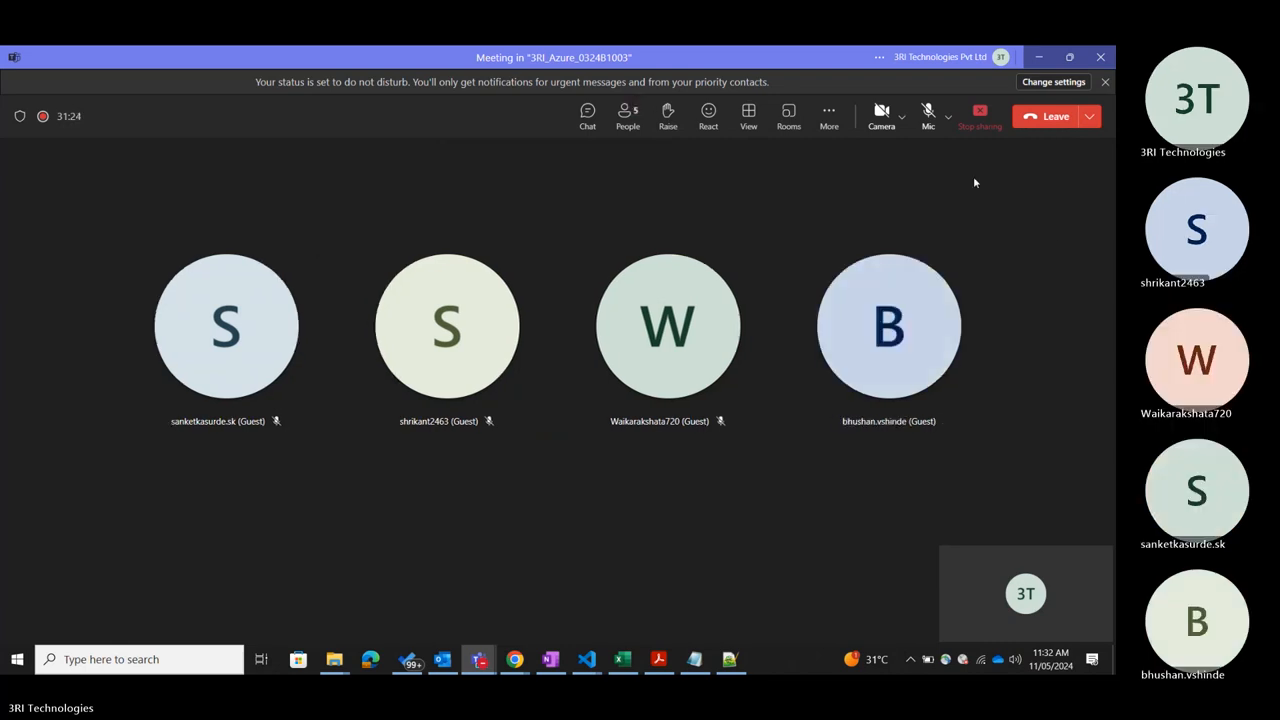
pyautogui.click(928, 112)
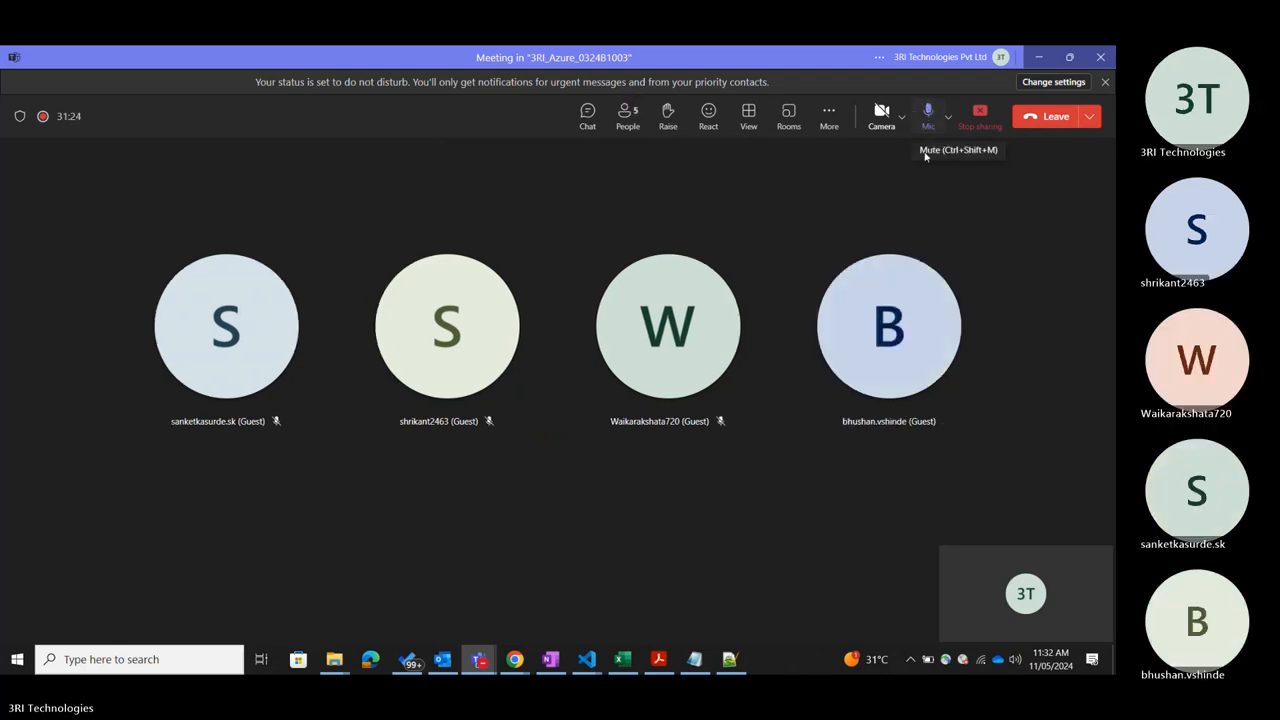
pyautogui.click(1039, 58)
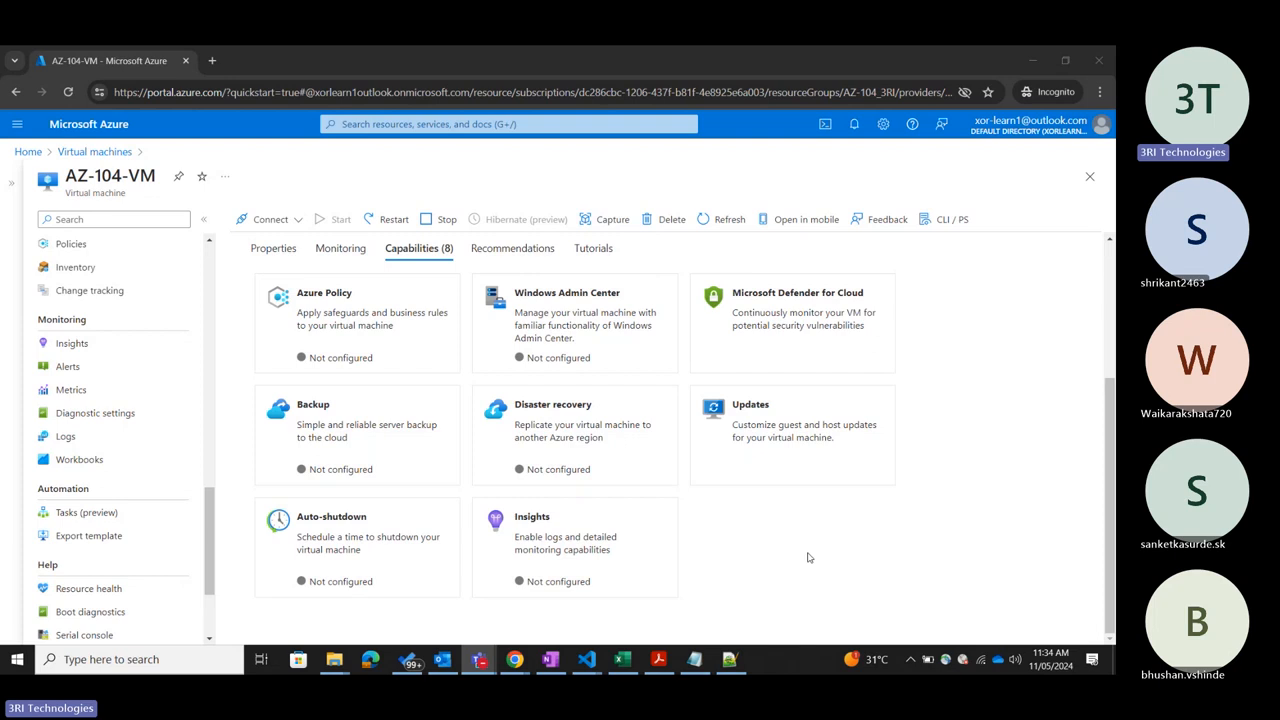
# Show the Recommendations for AZ-104-VM and examine the Azure Advisor information.
pyautogui.scroll(3, 760, 500)
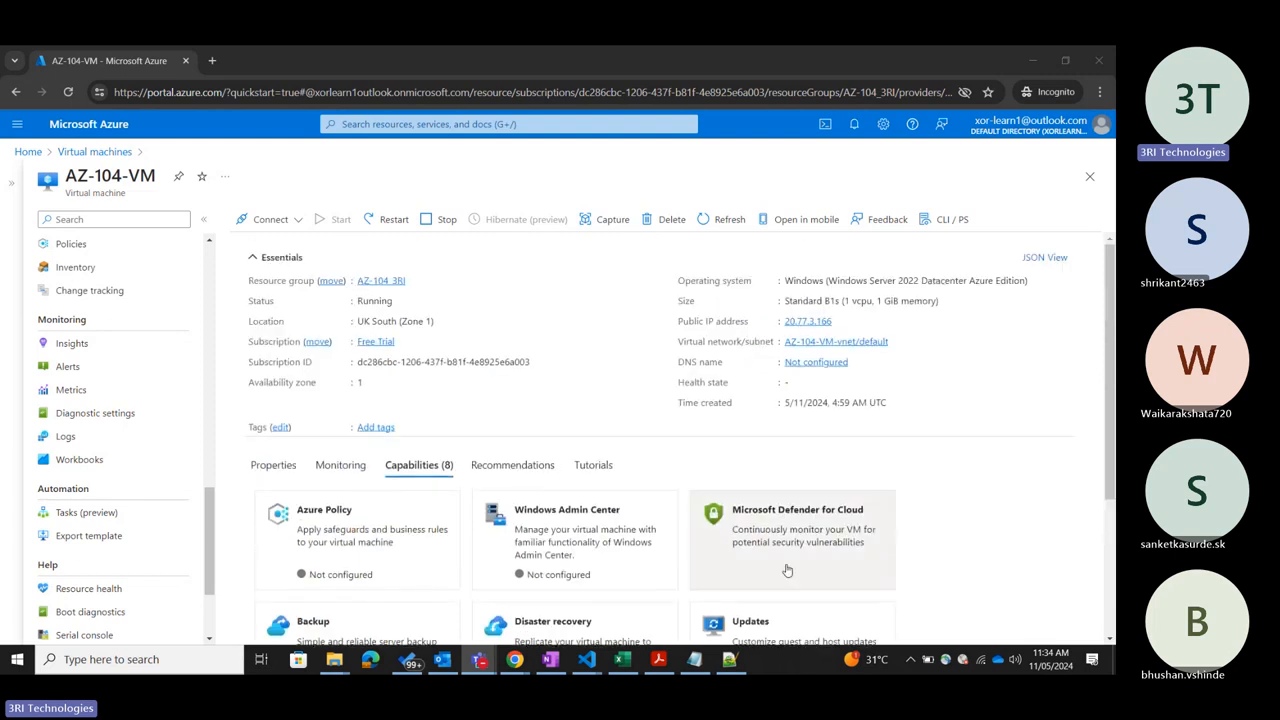
pyautogui.scroll(-3, 700, 460)
pyautogui.scroll(4, 640, 440)
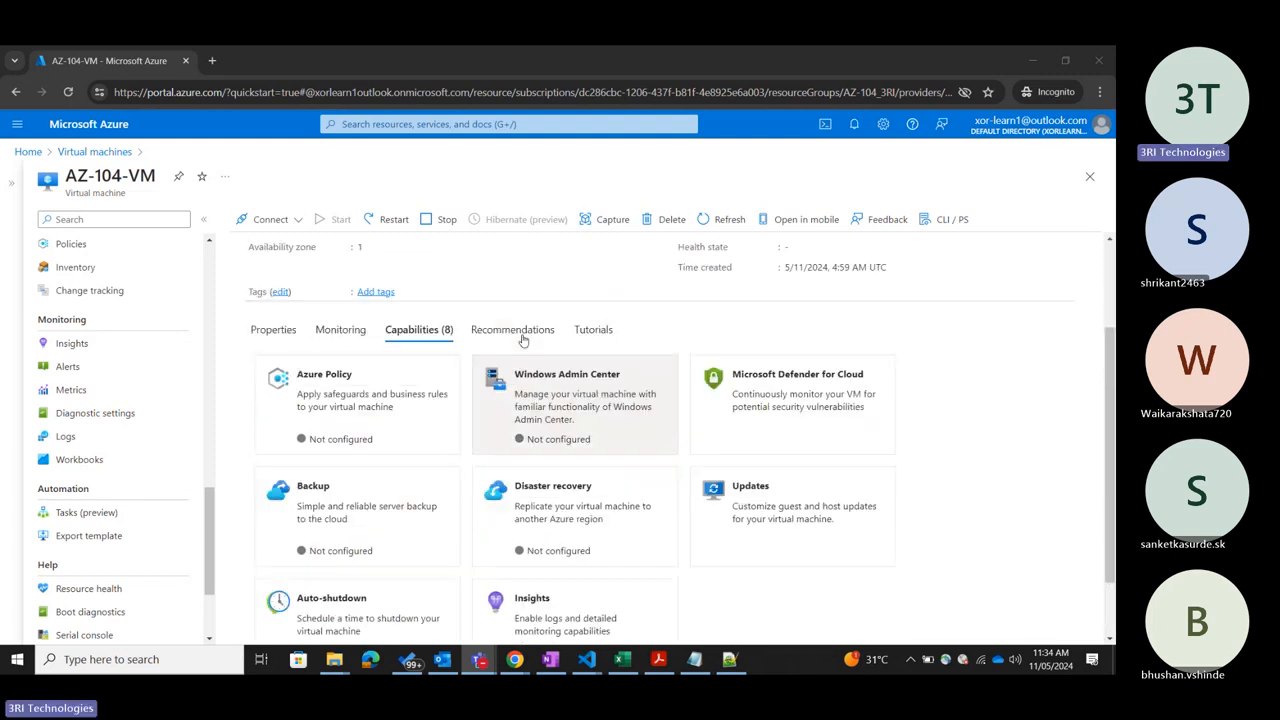
pyautogui.scroll(-1, 560, 480)
pyautogui.click(513, 462)
pyautogui.scroll(-1, 742, 498)
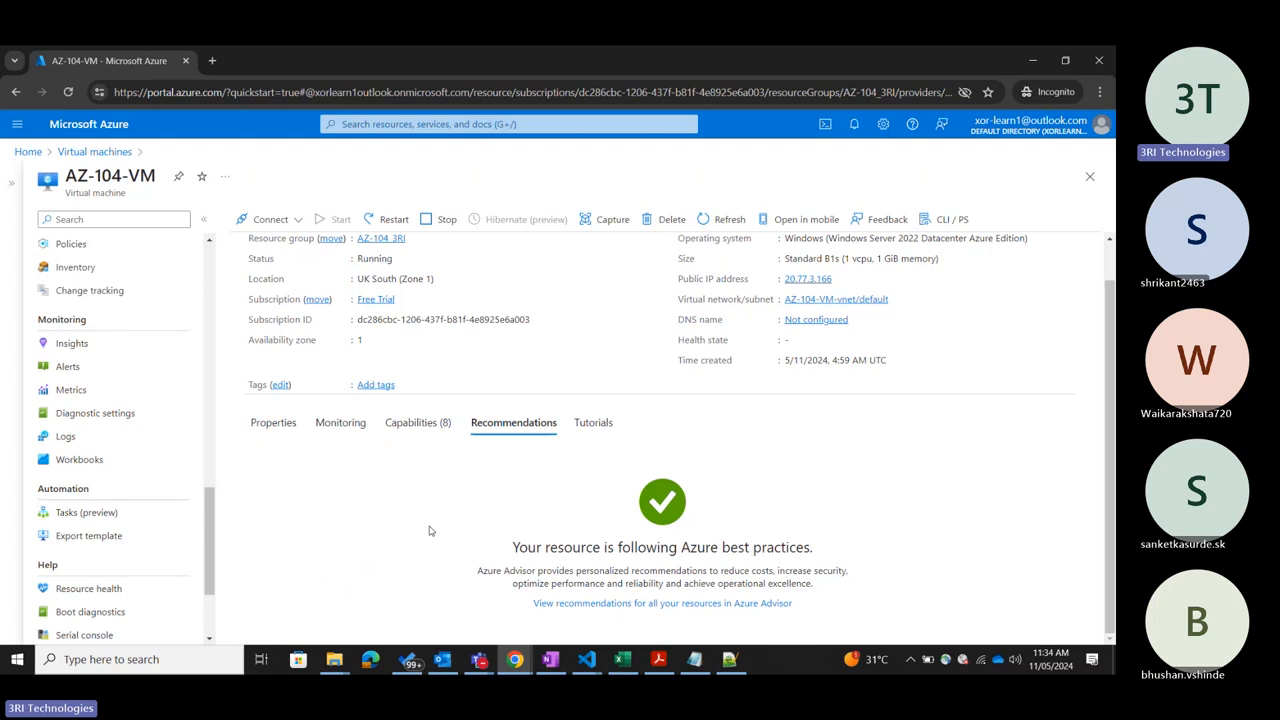
# Show the Tutorials for AZ-104-VM and look through the free Microsoft training modules and video tutorials.
pyautogui.click(597, 423)
pyautogui.scroll(-2, 741, 450)
pyautogui.scroll(-3, 524, 509)
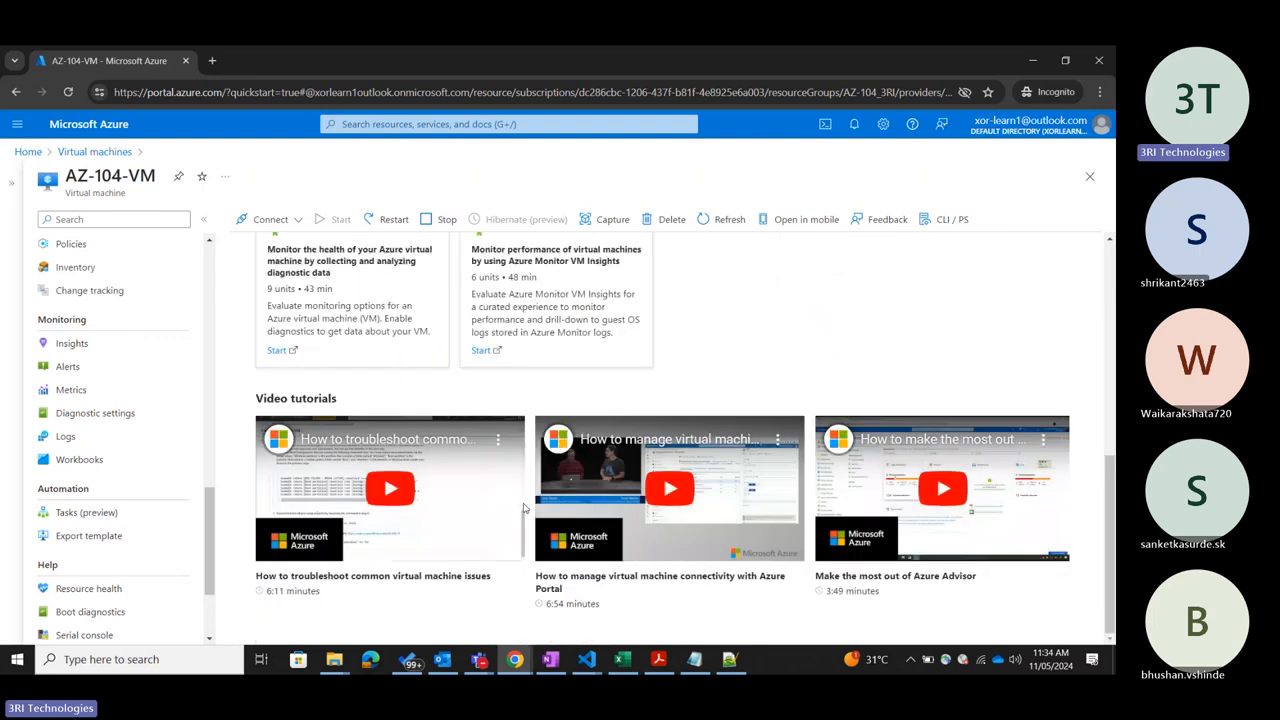
pyautogui.scroll(1, 633, 391)
pyautogui.scroll(1, 633, 391)
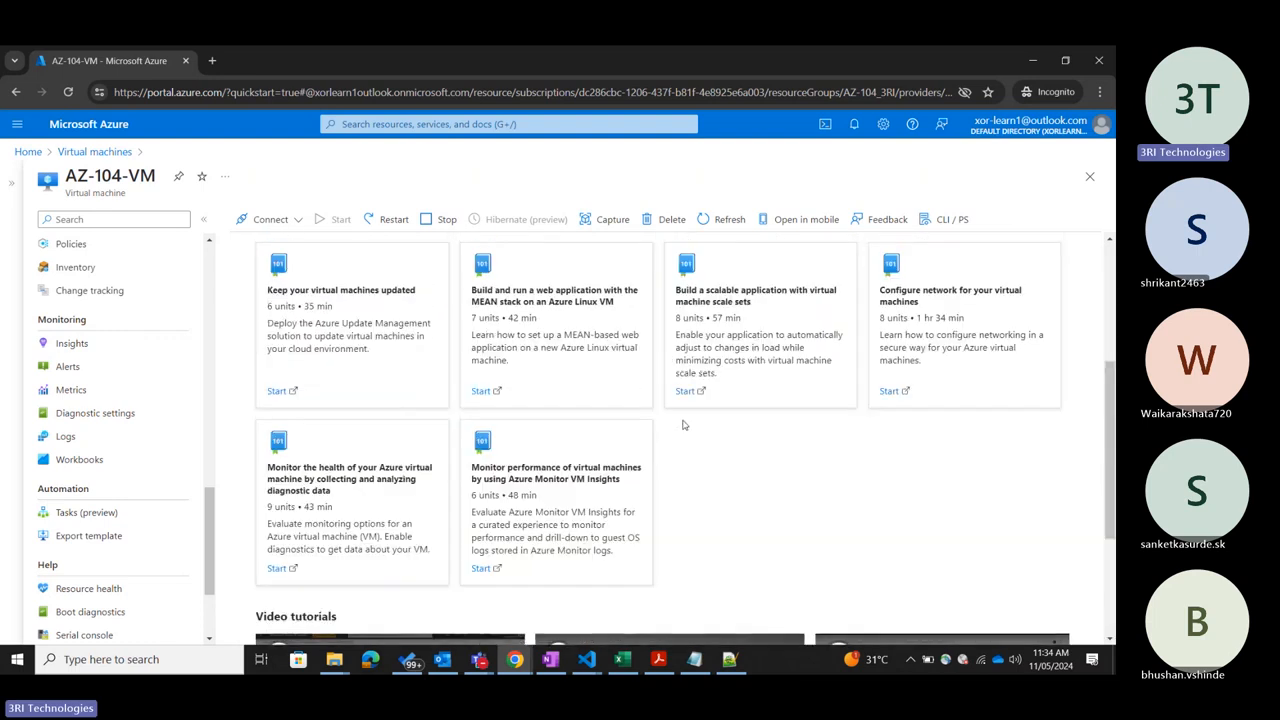
pyautogui.scroll(-2, 462, 443)
pyautogui.scroll(3, 462, 443)
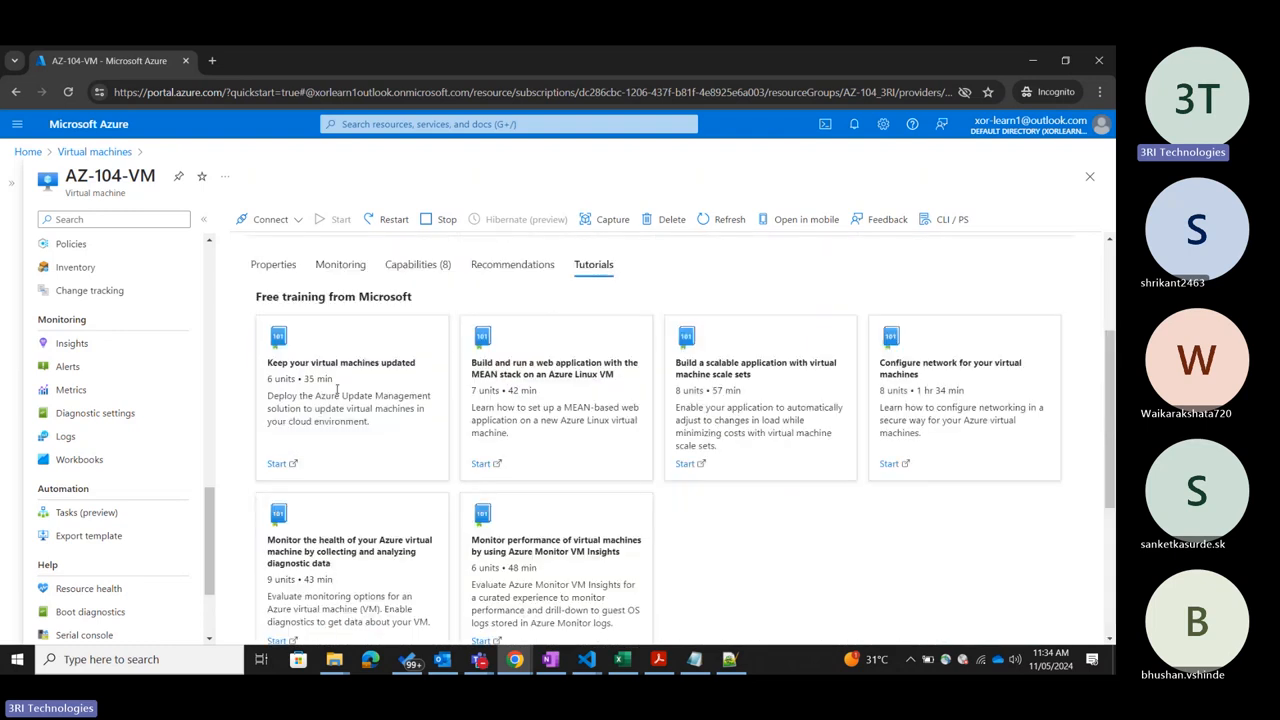
pyautogui.scroll(3, 753, 527)
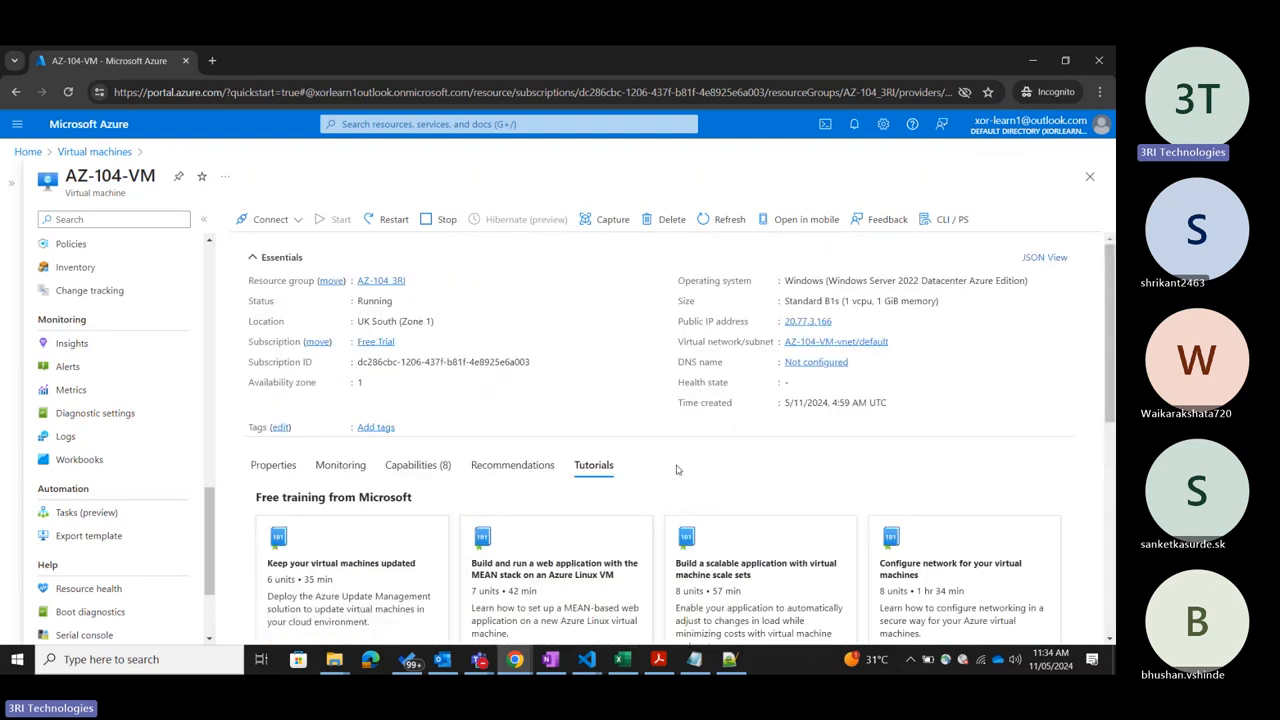
# Show the Properties of AZ-104-VM again and examine its essentials, virtual machine and networking details.
pyautogui.click(260, 468)
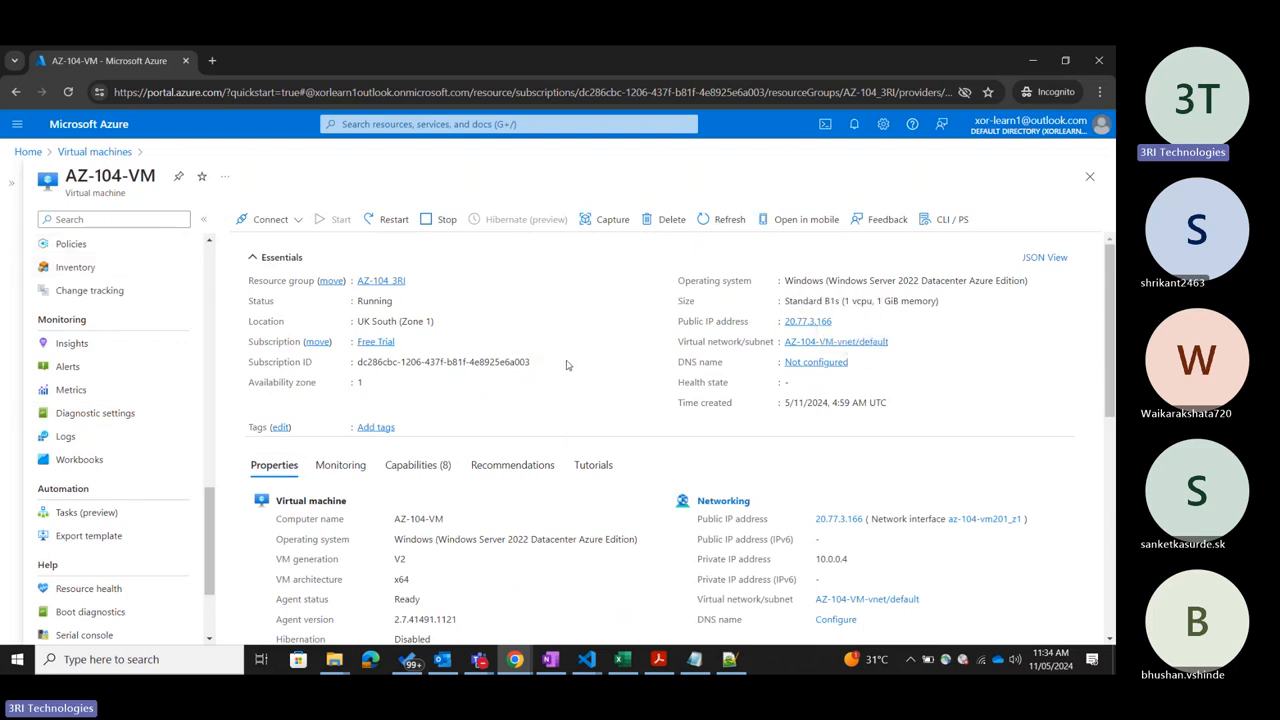
pyautogui.scroll(5, 143, 414)
pyautogui.scroll(5, 143, 411)
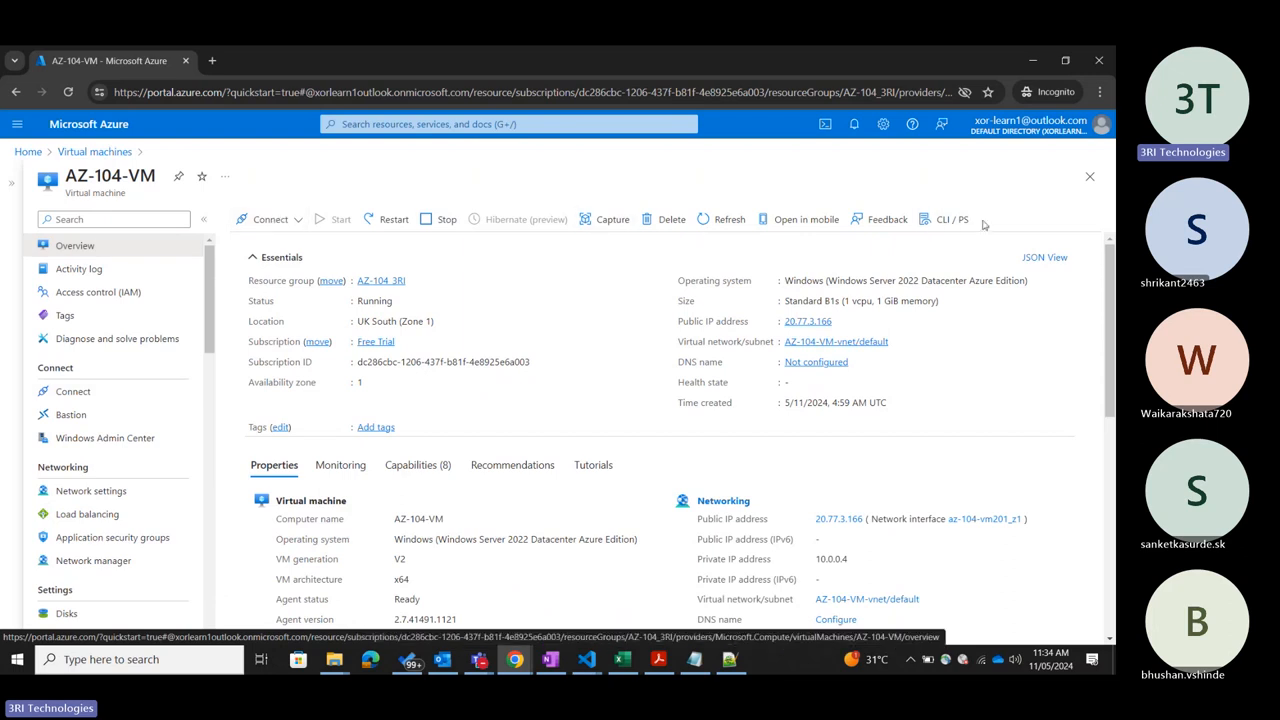
pyautogui.scroll(-5, 950, 366)
pyautogui.scroll(5, 1003, 507)
pyautogui.scroll(-5, 1003, 507)
pyautogui.scroll(5, 1003, 507)
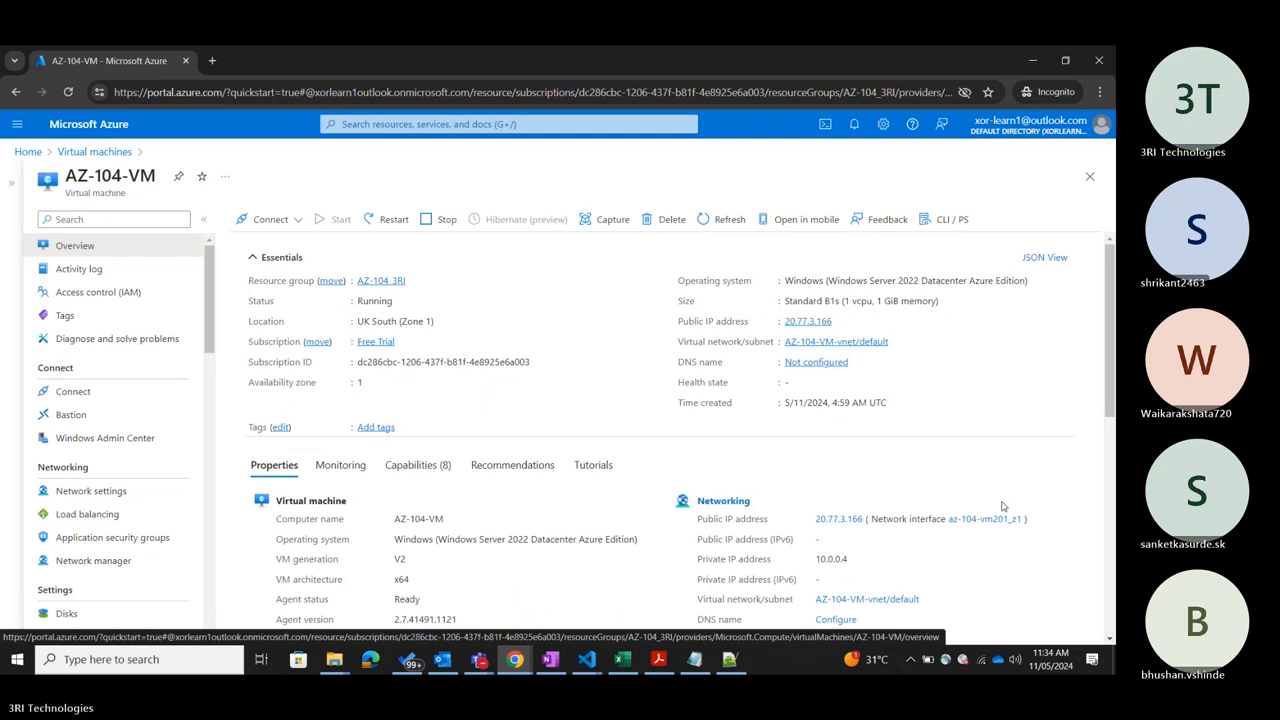
pyautogui.scroll(-5, 1003, 507)
pyautogui.scroll(5, 1003, 507)
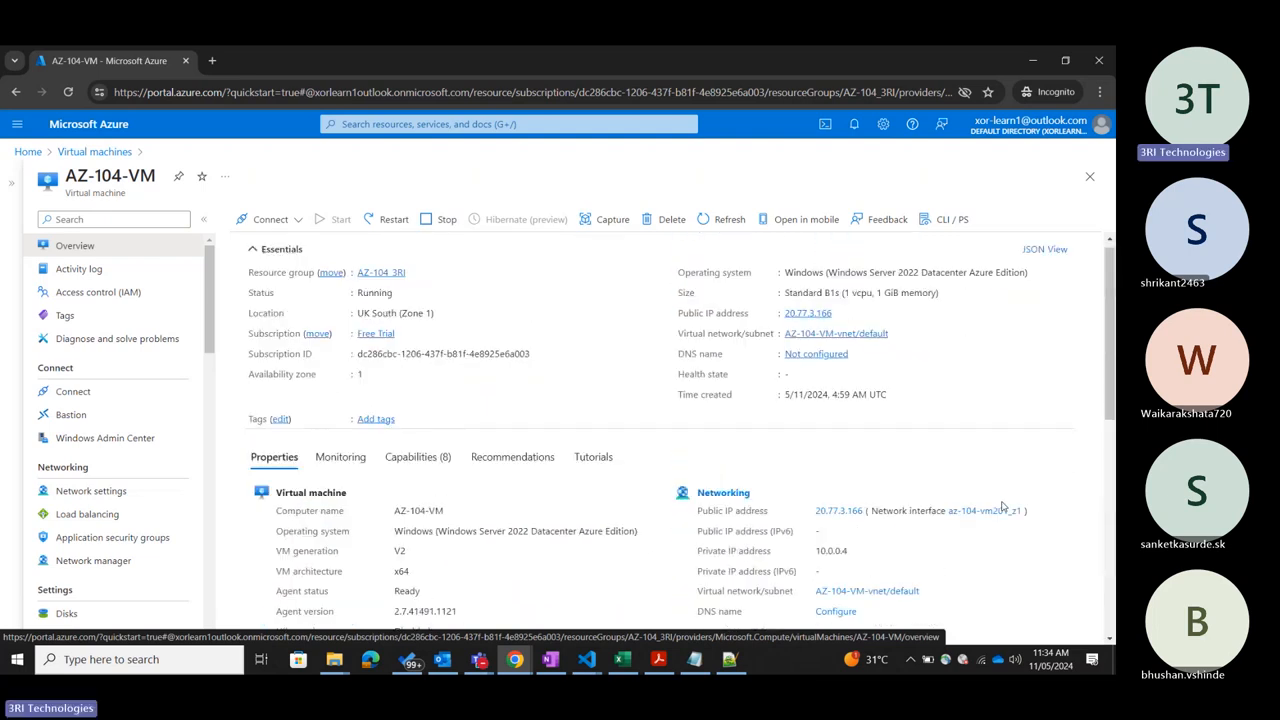
pyautogui.scroll(1, 1003, 507)
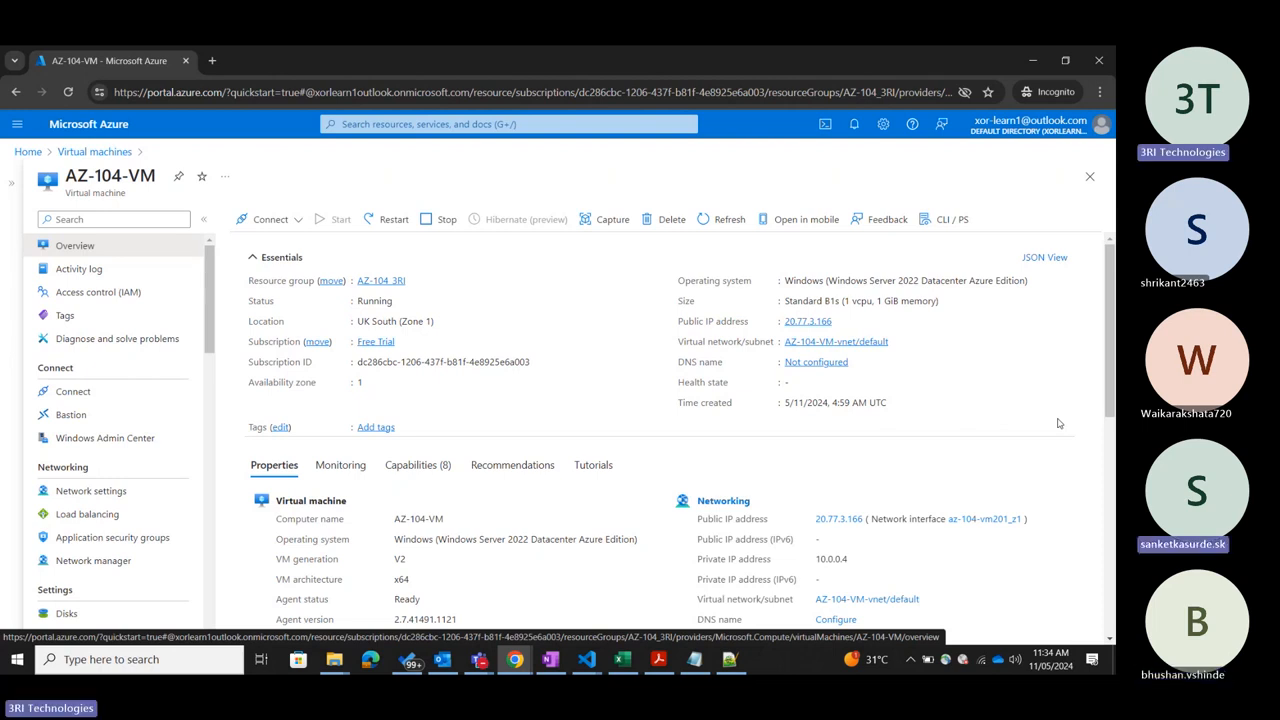
# Switch to the Teams meeting window to check on the participants and return to the Azure portal.
pyautogui.moveTo(484, 660)
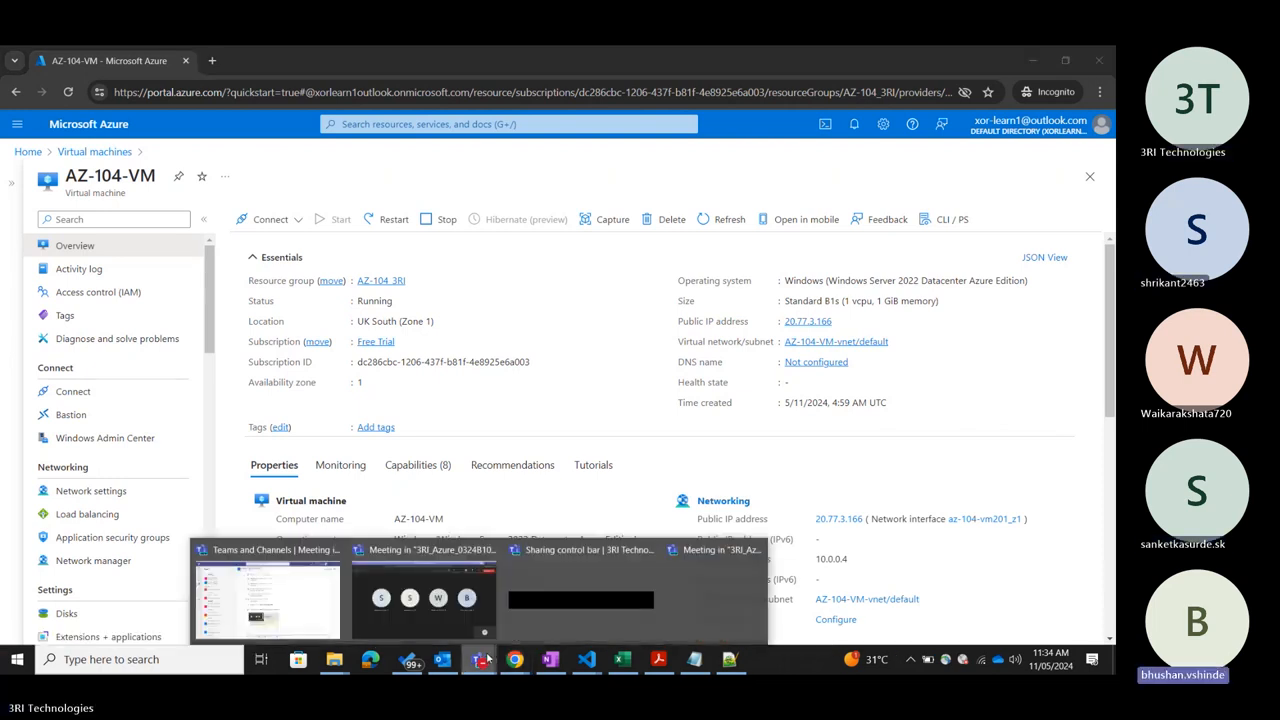
pyautogui.click(446, 627)
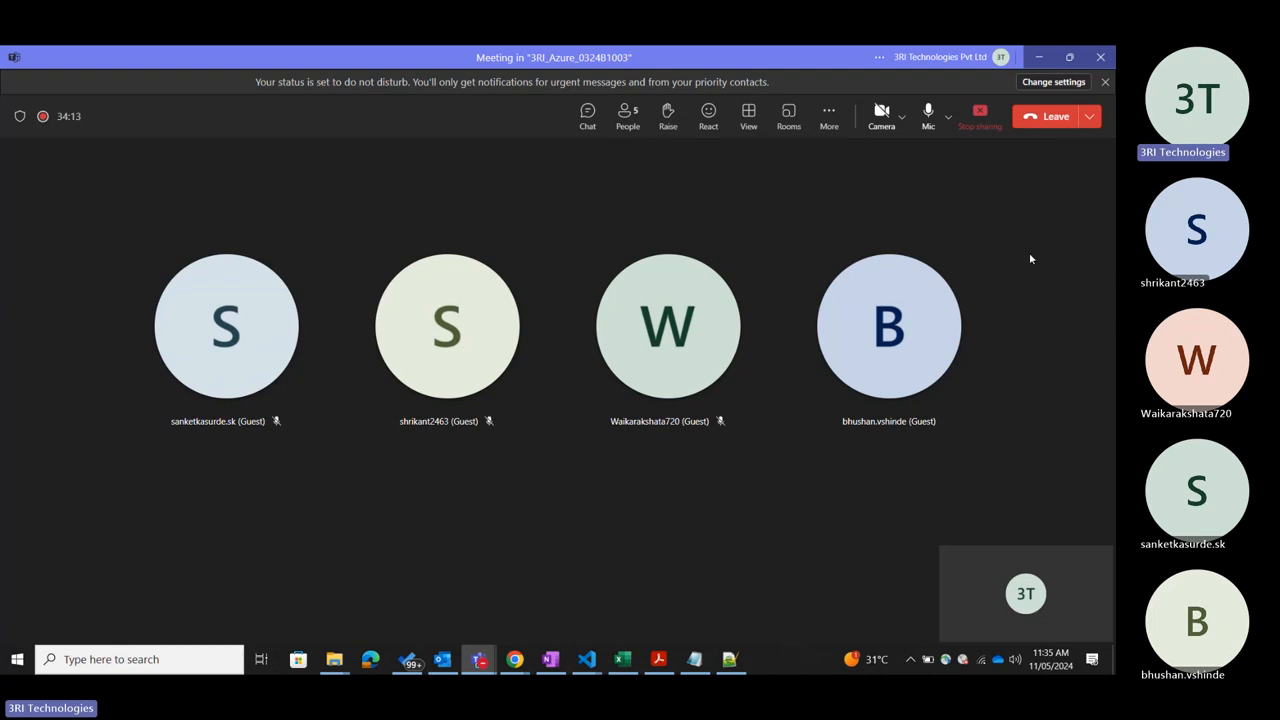
pyautogui.click(1040, 58)
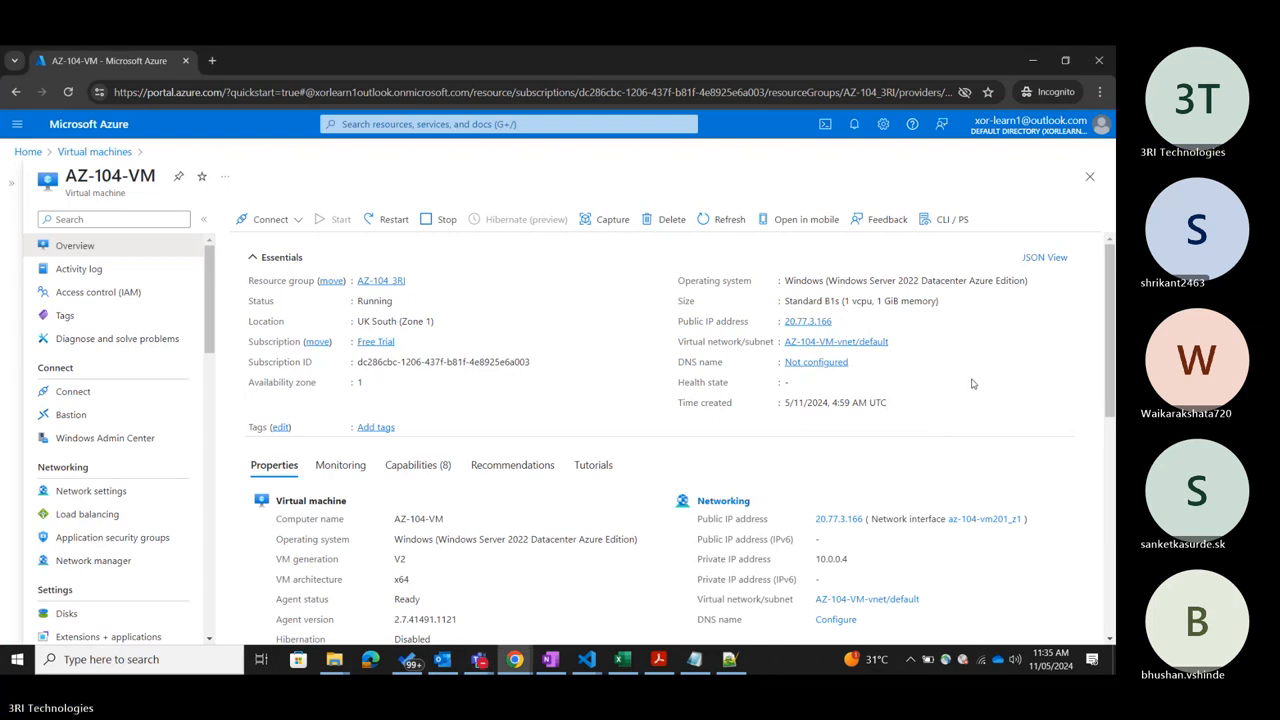
# View the connection options available for AZ-104-VM and close them without choosing one.
pyautogui.click(1079, 480)
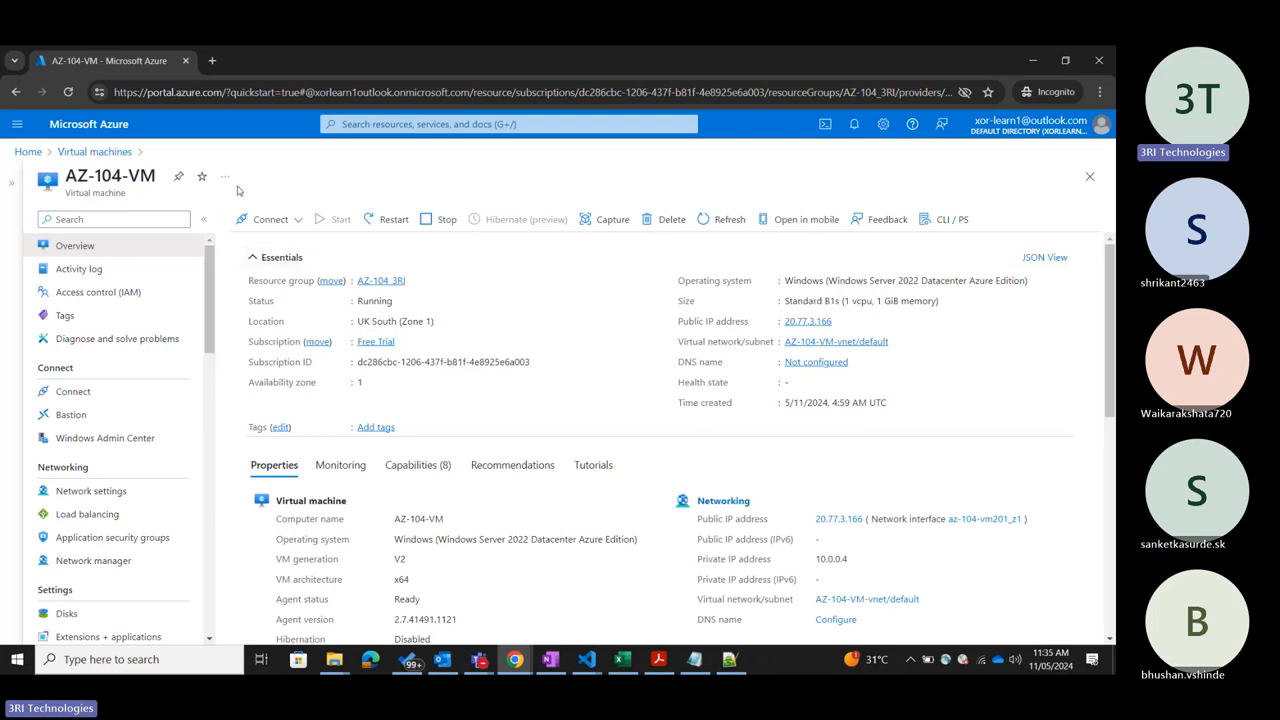
pyautogui.click(289, 222)
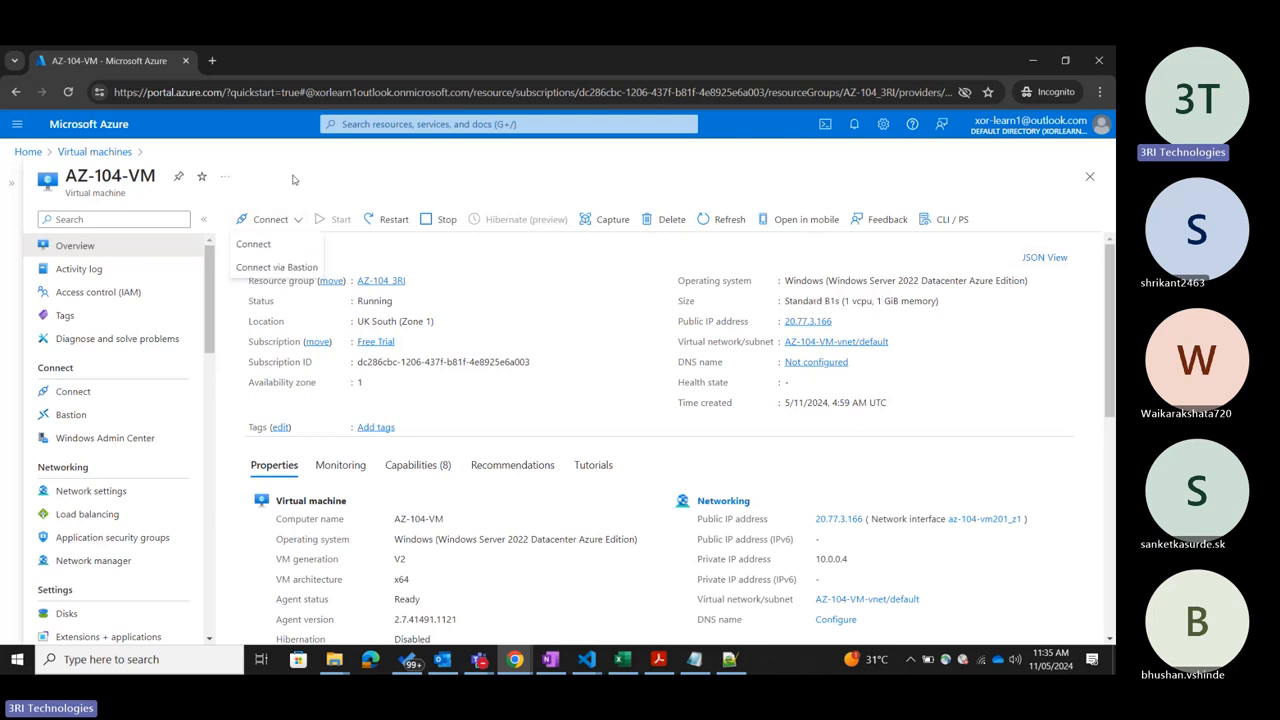
pyautogui.click(293, 179)
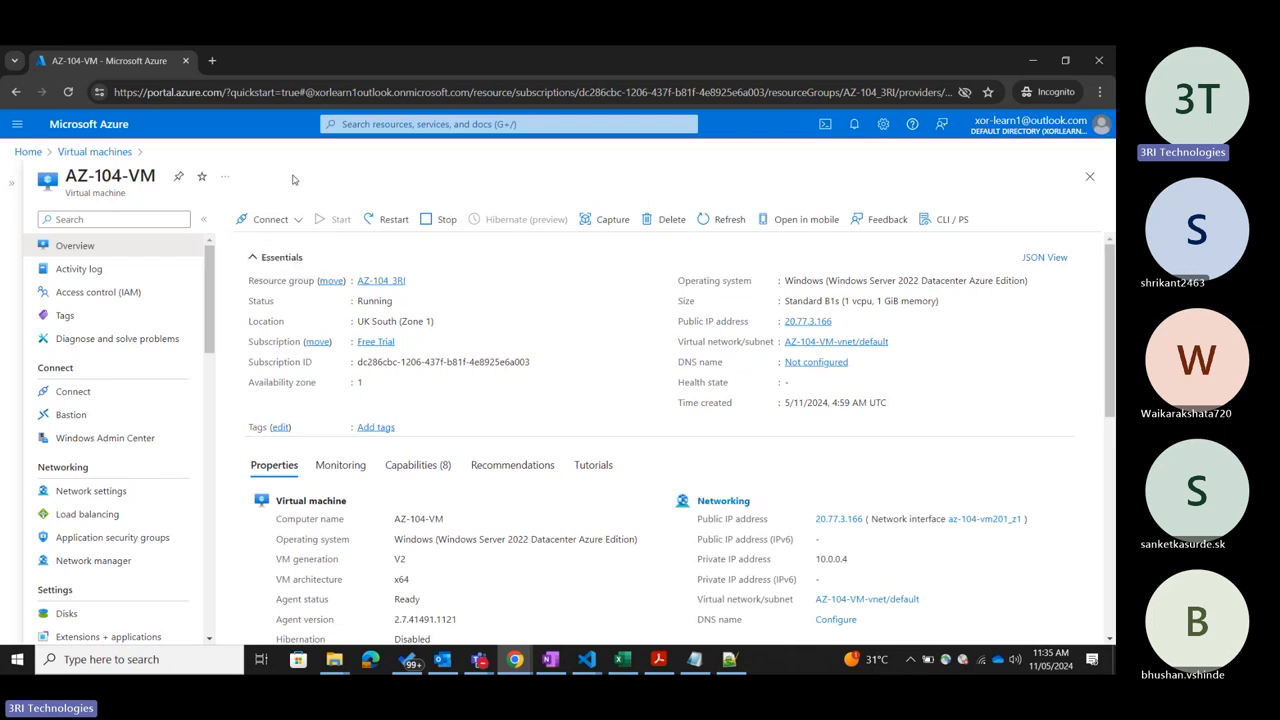
# Switch to Microsoft Whiteboard and start a new blank whiteboard without using a template.
pyautogui.click(113, 657)
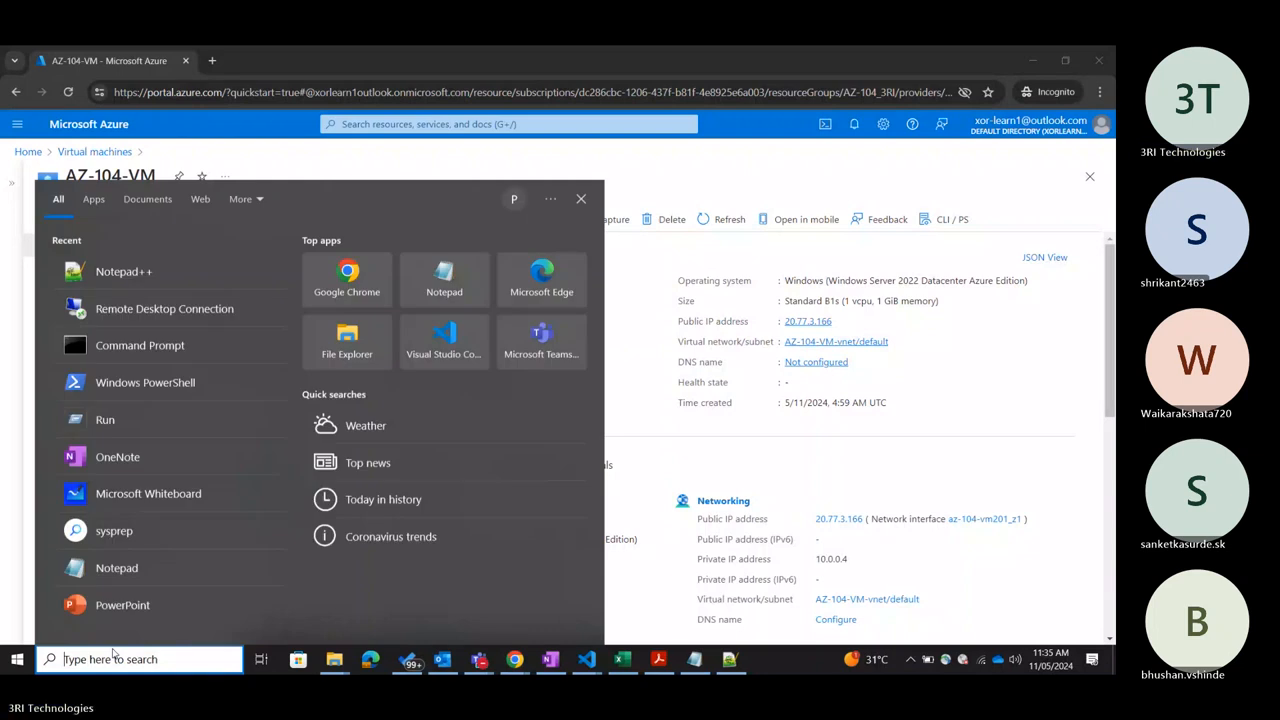
pyautogui.write('white')
pyautogui.press('Escape')
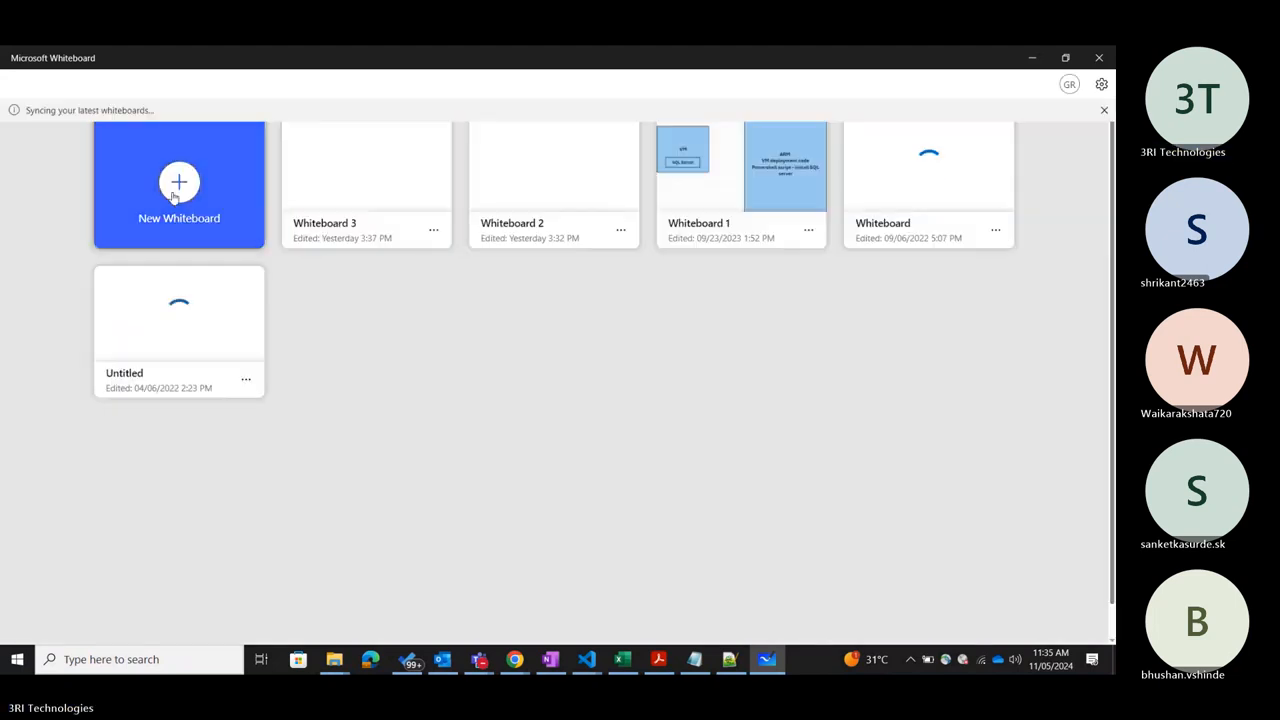
pyautogui.click(172, 198)
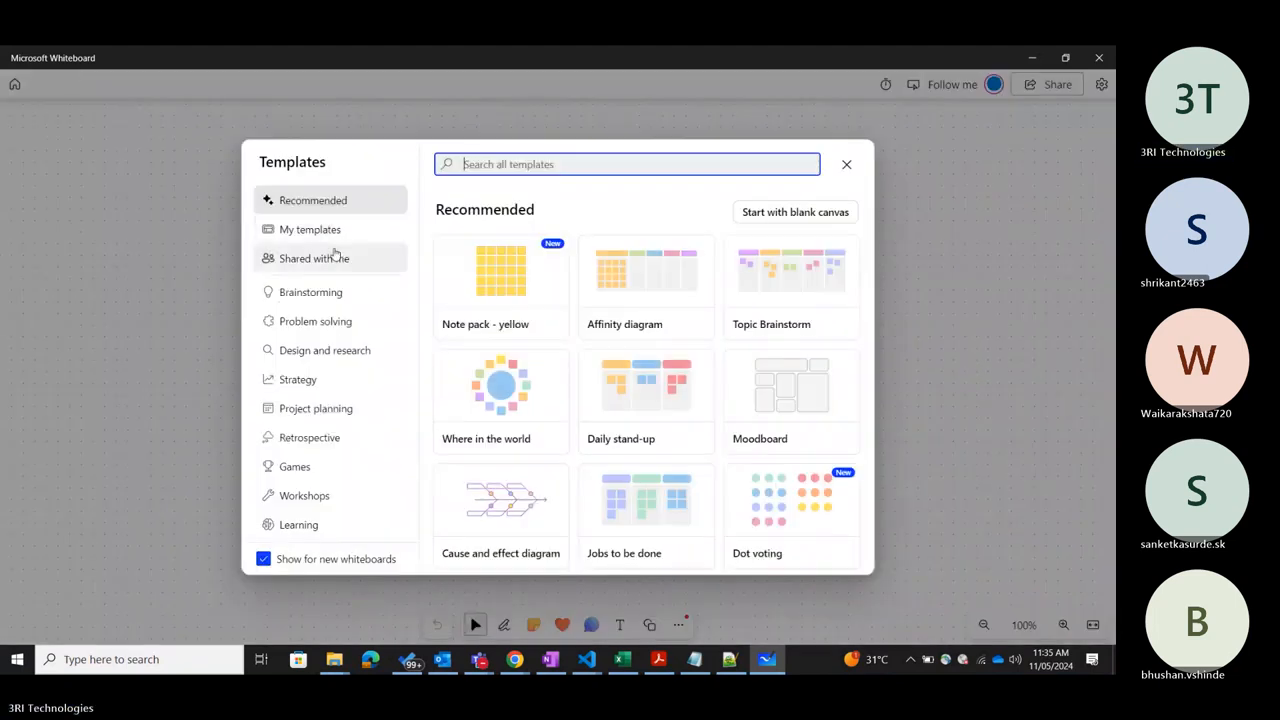
pyautogui.click(238, 286)
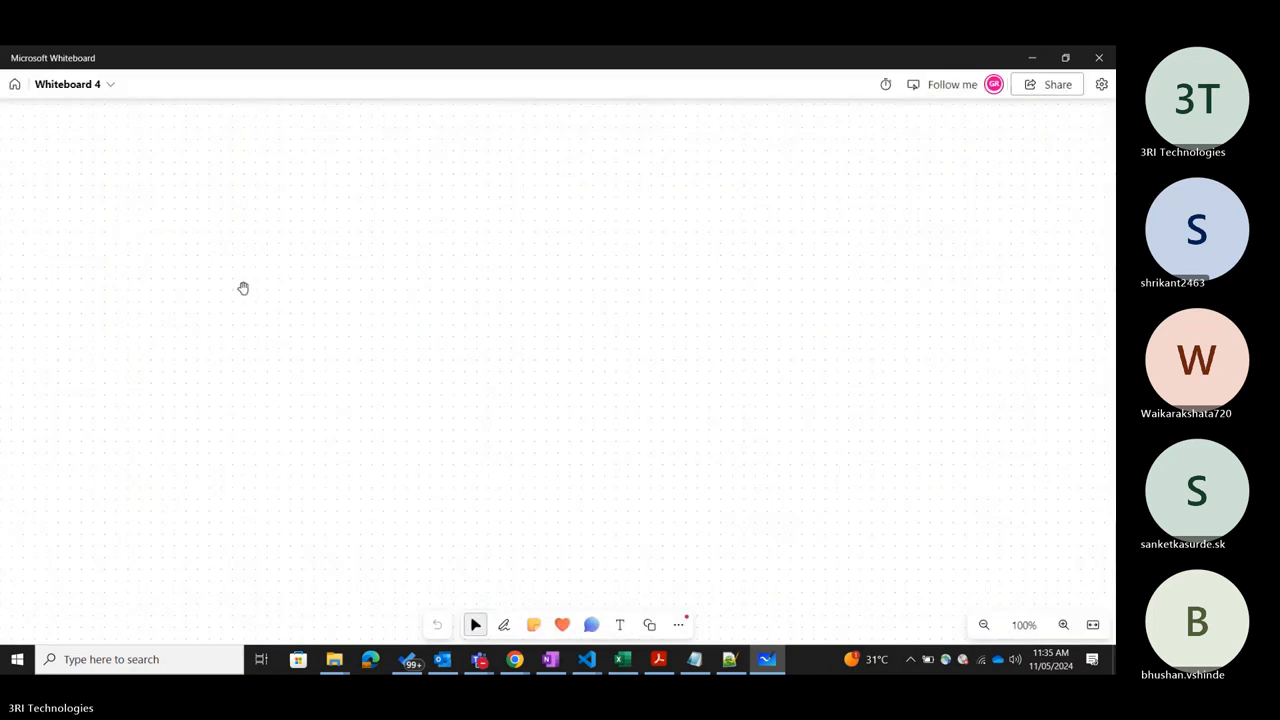
# Draw a wide rectangle across the upper part of the whiteboard and label it "Virtual Machine".
pyautogui.click(650, 626)
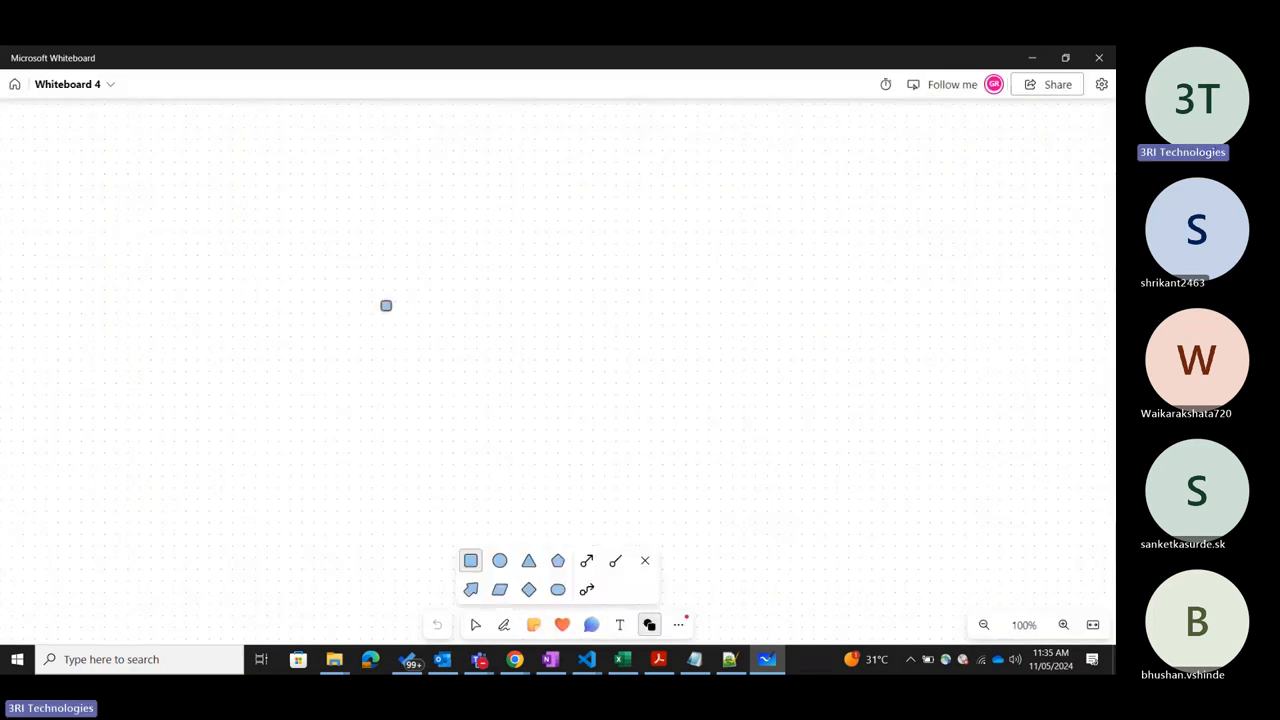
pyautogui.moveTo(189, 151); pyautogui.dragTo(691, 311)
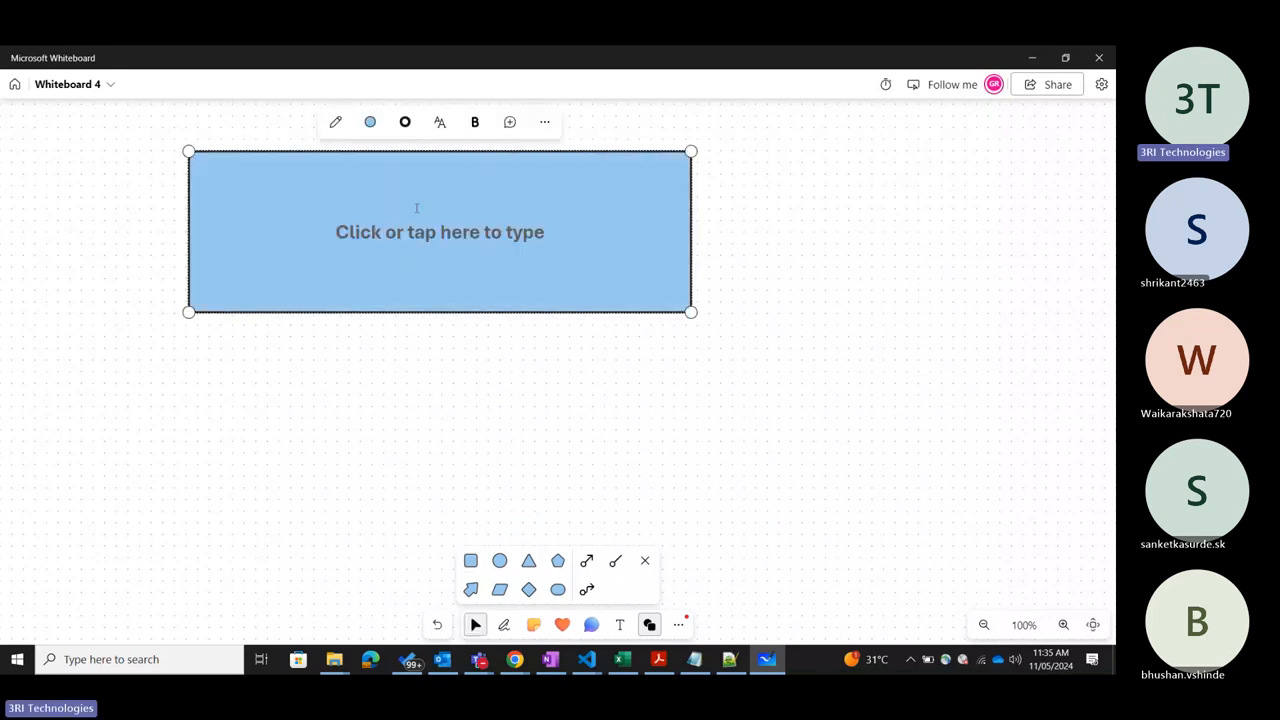
pyautogui.click(364, 220)
pyautogui.write('Virtual Machine')
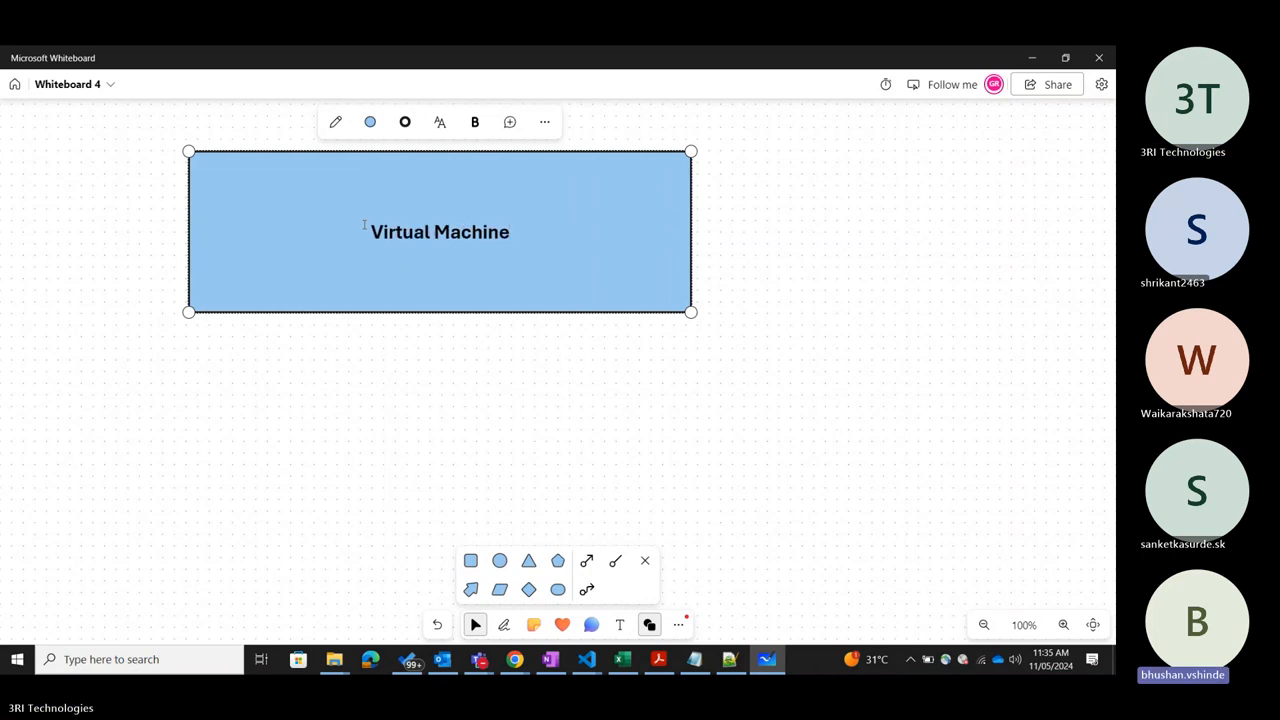
pyautogui.click(835, 315)
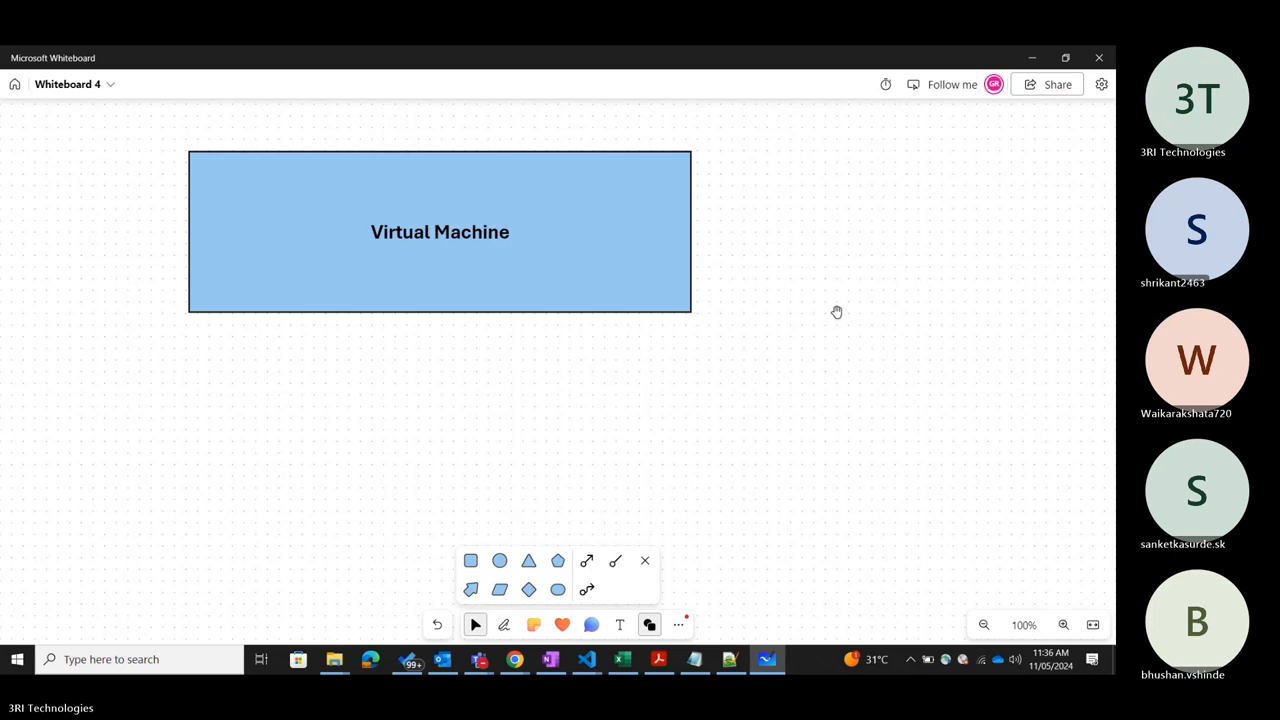
# Switch to the Teams meeting window to check on the participants and return to the whiteboard.
pyautogui.moveTo(479, 659)
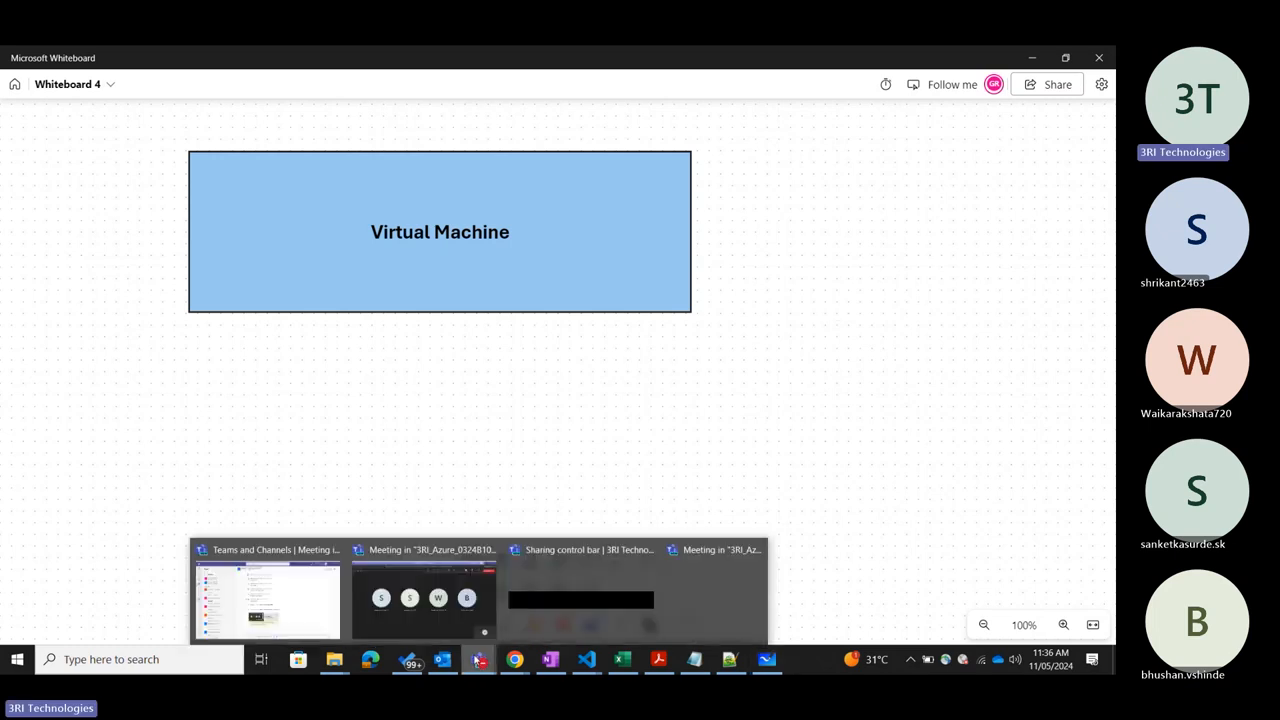
pyautogui.click(410, 598)
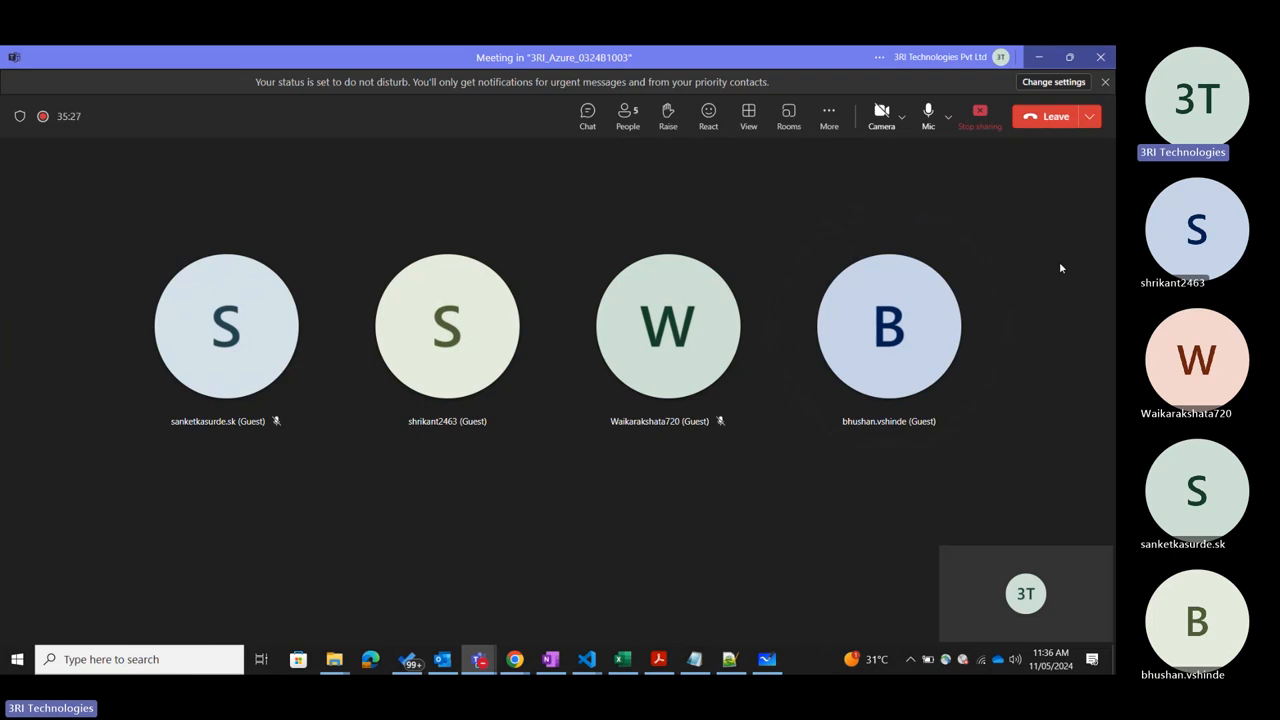
pyautogui.click(1036, 56)
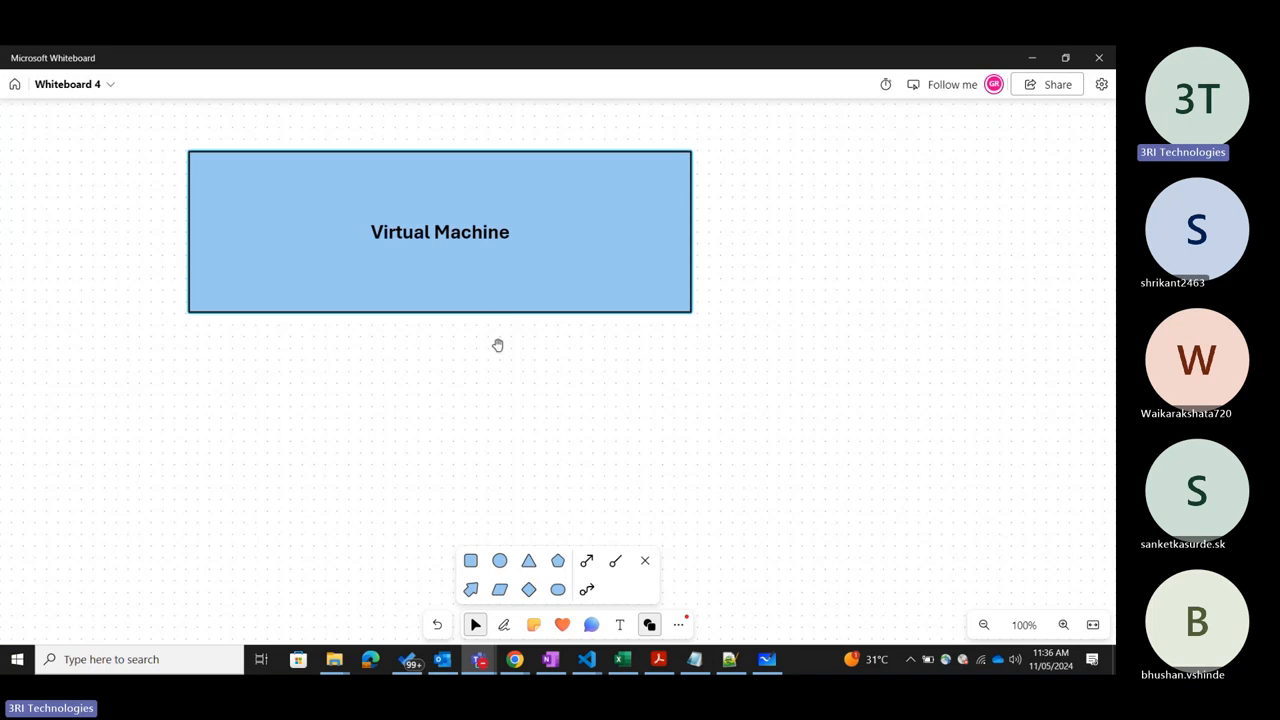
# Add a triangle below the left end of the Virtual Machine rectangle, enlarge it and label it "RDP".
pyautogui.click(529, 561)
pyautogui.moveTo(146, 404); pyautogui.dragTo(199, 437)
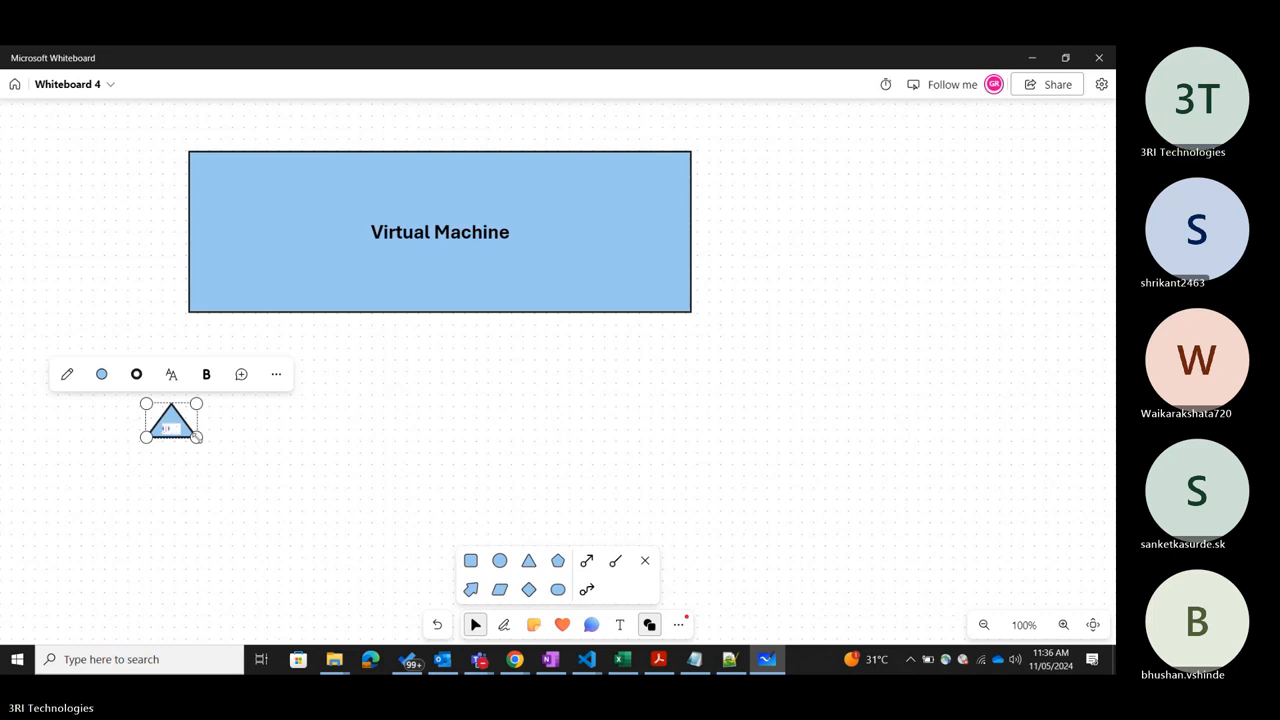
pyautogui.moveTo(196, 437); pyautogui.dragTo(247, 525)
pyautogui.click(366, 453)
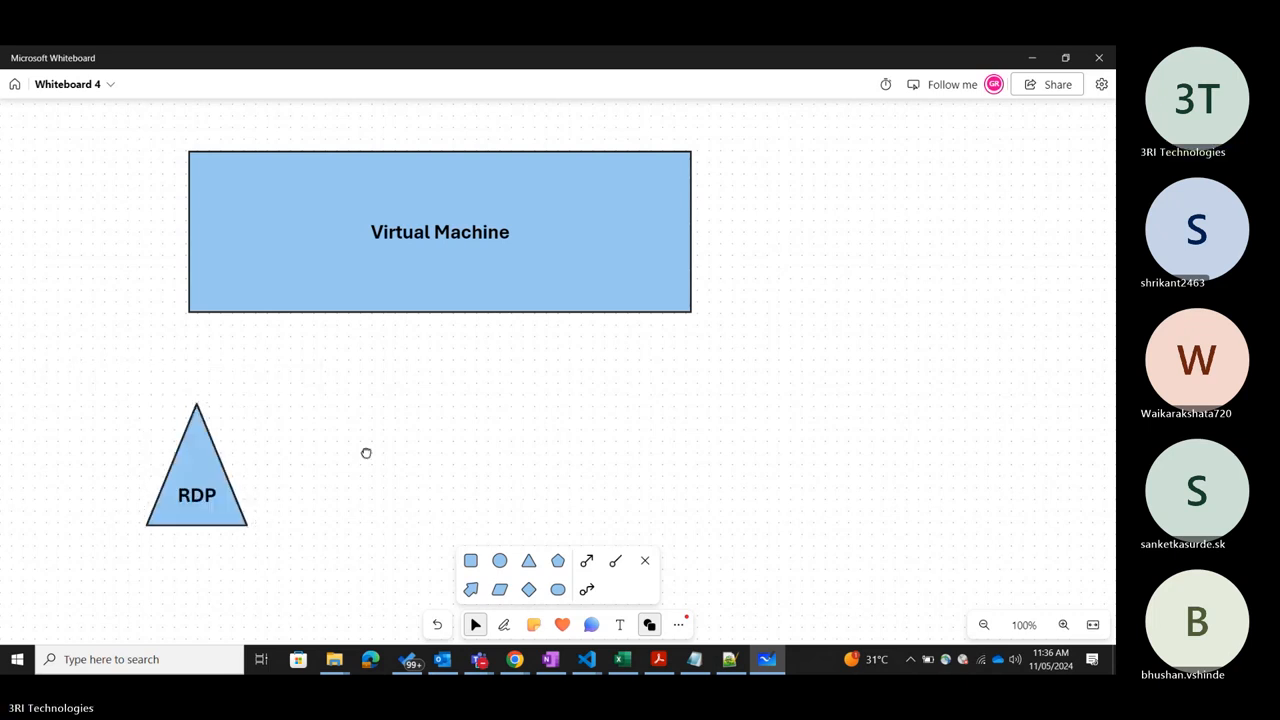
# Add a second triangle below the middle of the Virtual Machine rectangle, level with the RDP triangle, and label it "Bastion".
pyautogui.click(527, 561)
pyautogui.click(645, 560)
pyautogui.moveTo(360, 437); pyautogui.dragTo(423, 394)
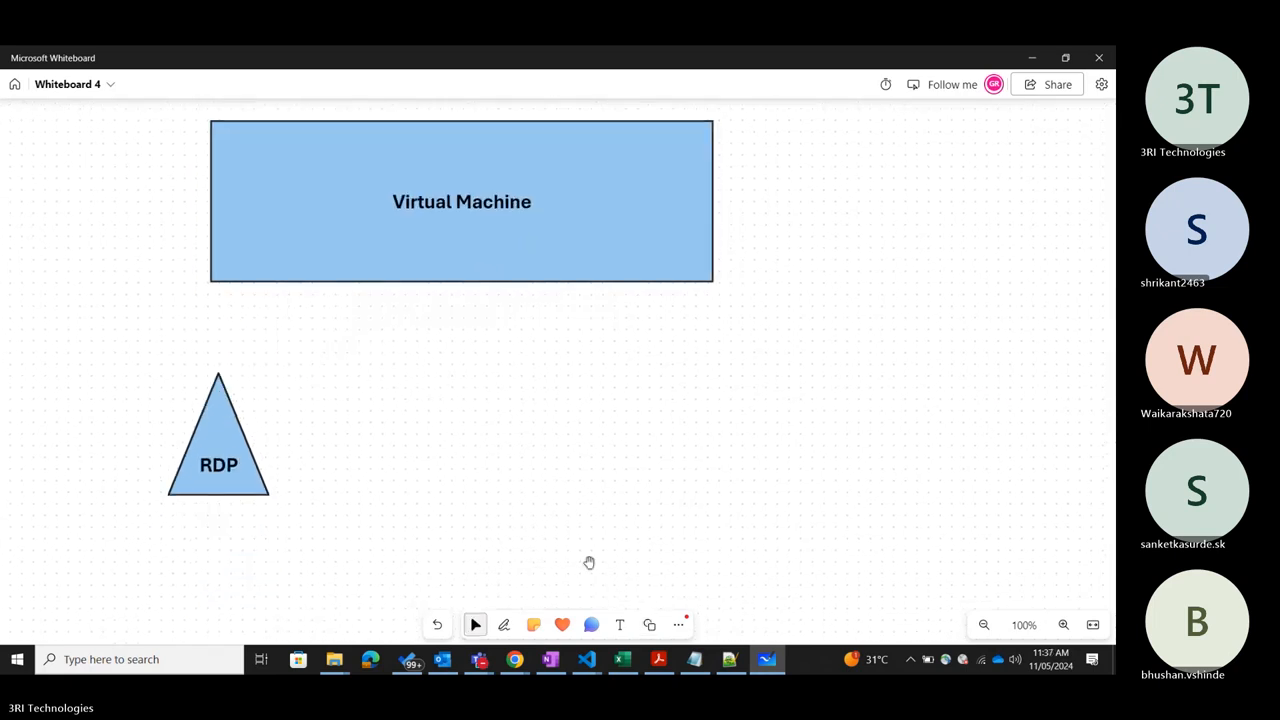
pyautogui.click(649, 624)
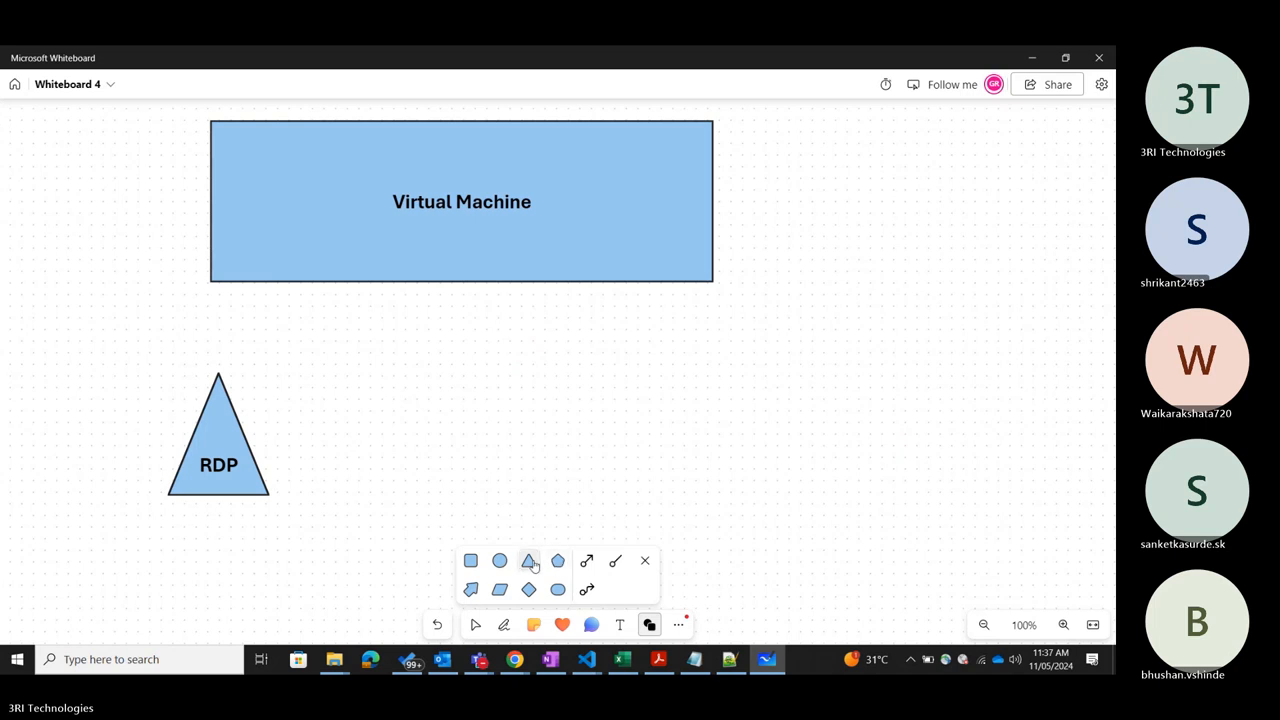
pyautogui.click(436, 385)
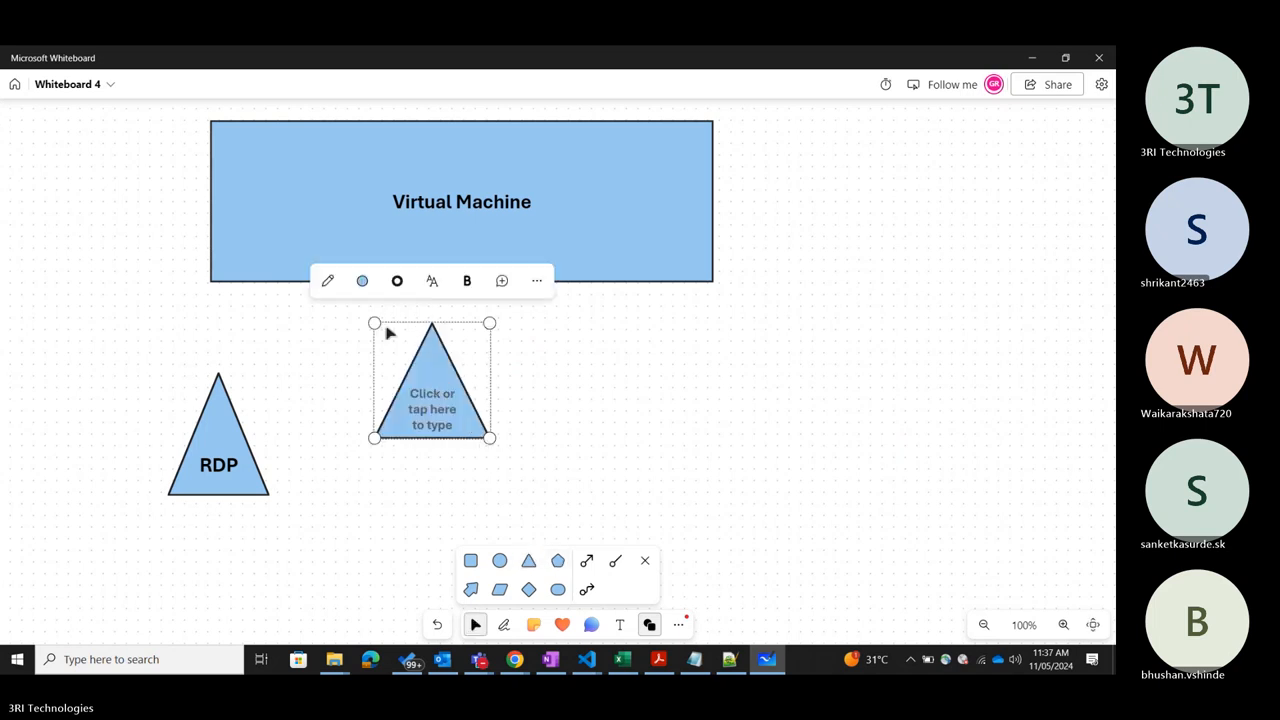
pyautogui.moveTo(388, 334); pyautogui.dragTo(419, 399)
pyautogui.click(482, 459)
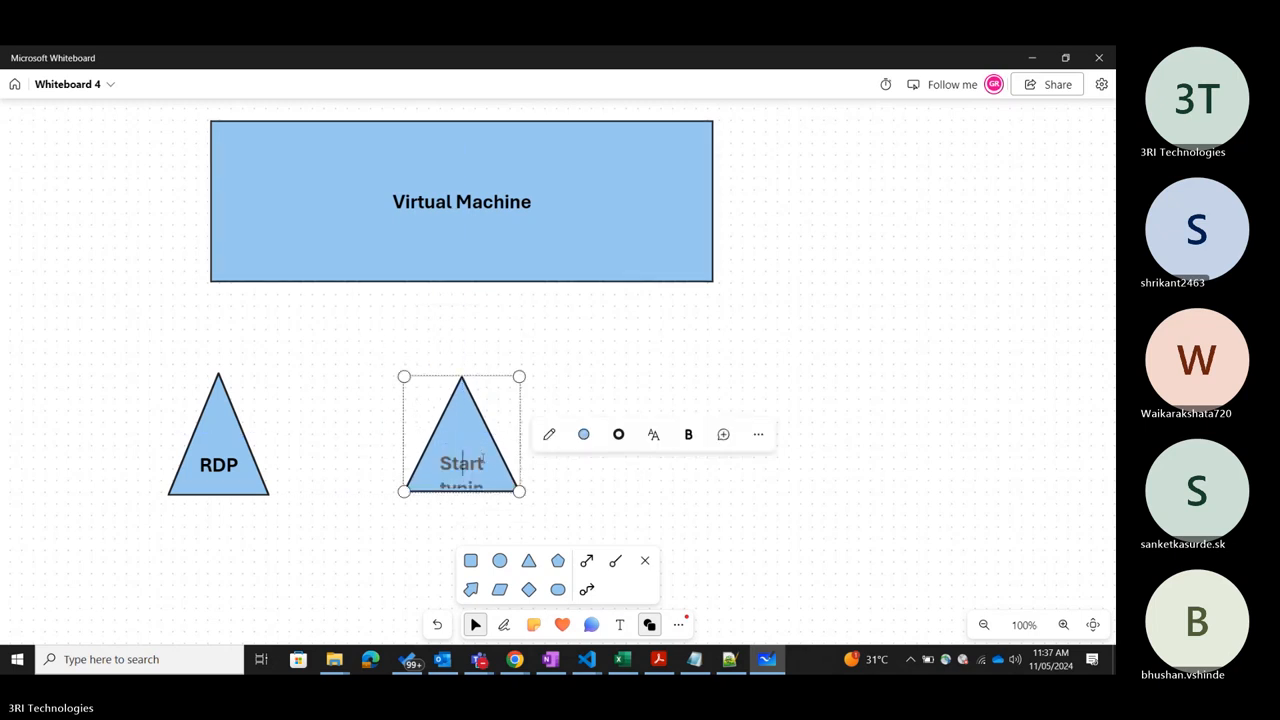
pyautogui.write('Bastion')
pyautogui.click(710, 516)
# Add a third triangle in line with the others, to the right of Bastion, and label it "JIT".
pyautogui.click(528, 560)
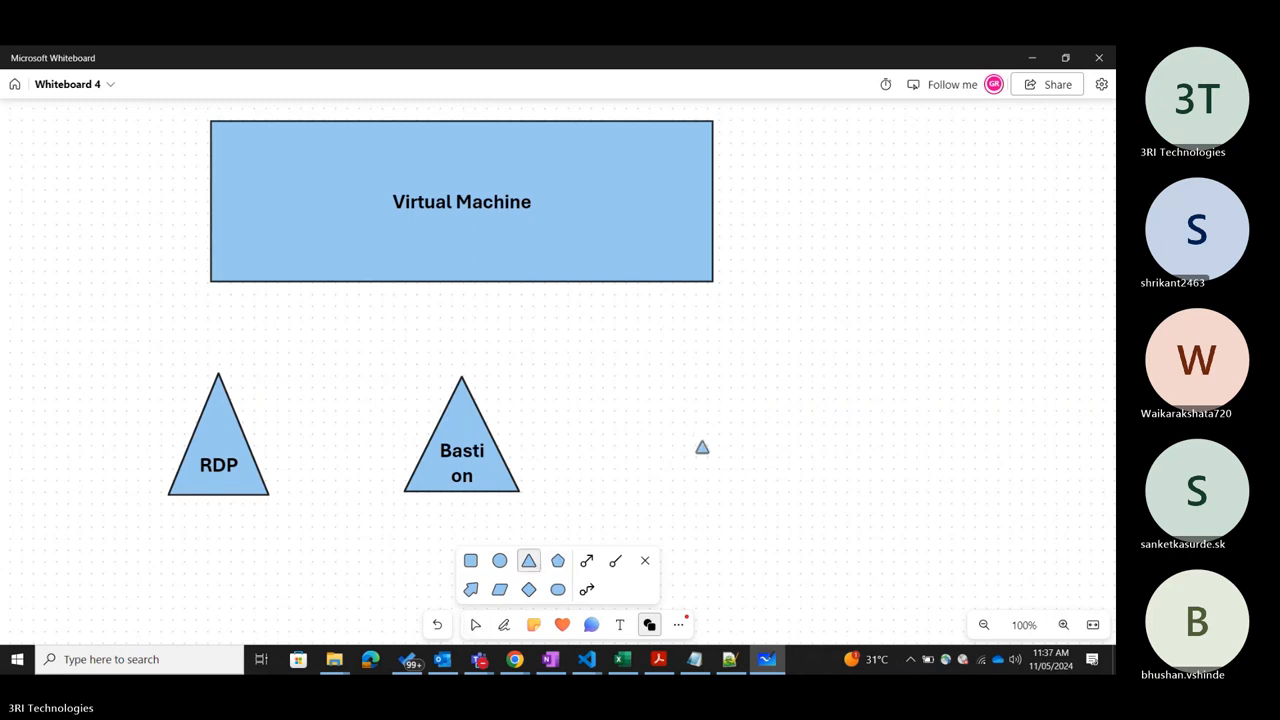
pyautogui.click(701, 446)
pyautogui.click(697, 456)
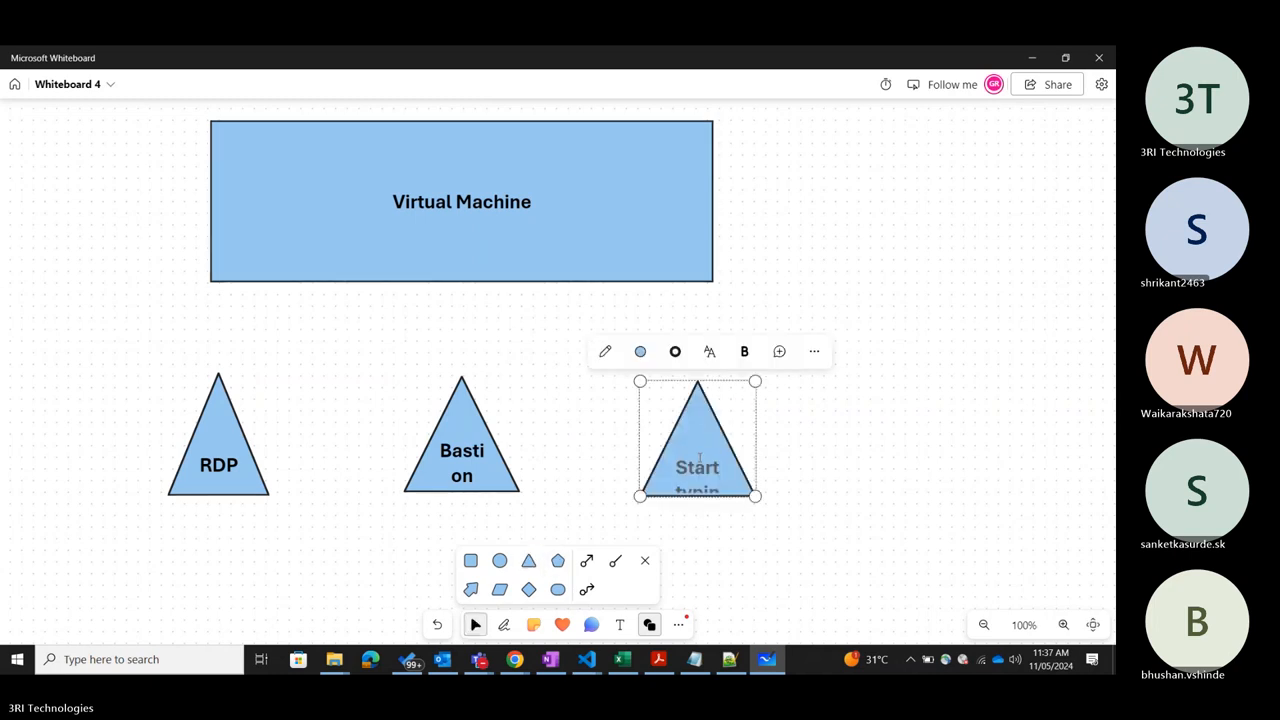
pyautogui.write('JIT')
pyautogui.click(757, 570)
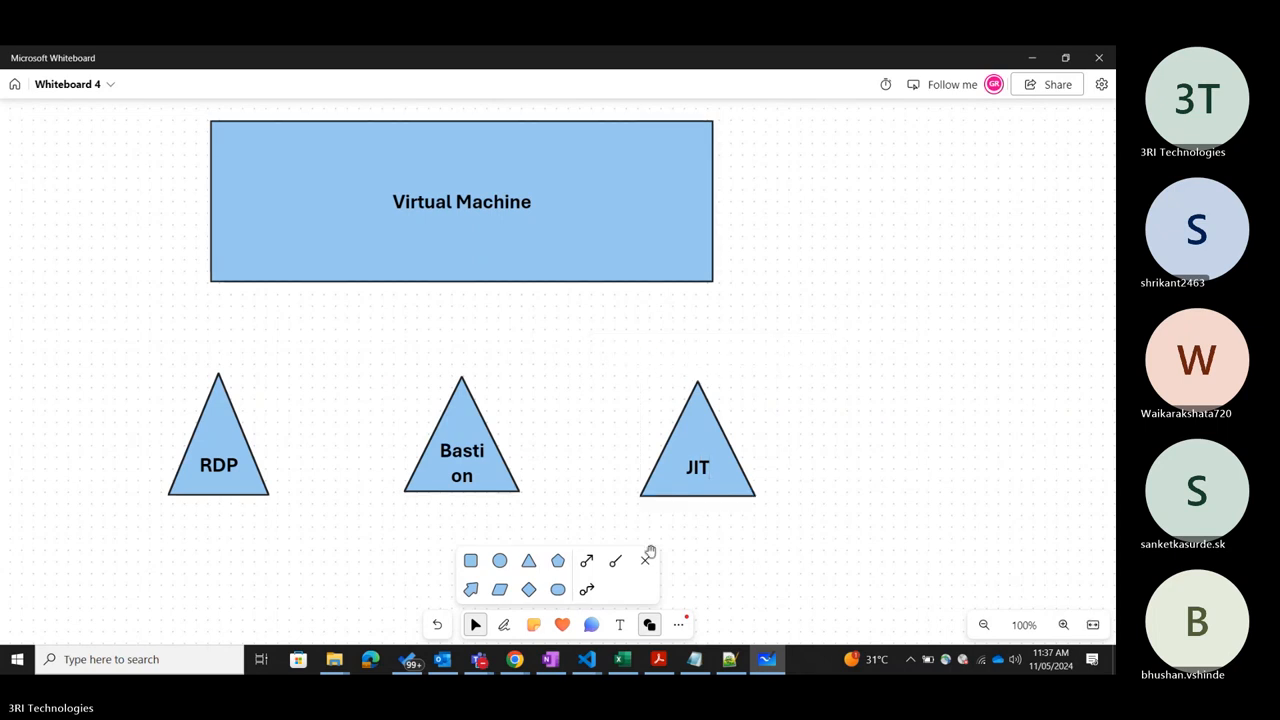
# Connect the tips of the JIT, Bastion and RDP triangles to the bottom midpoint of the Virtual Machine rectangle with straight lines.
pyautogui.click(615, 561)
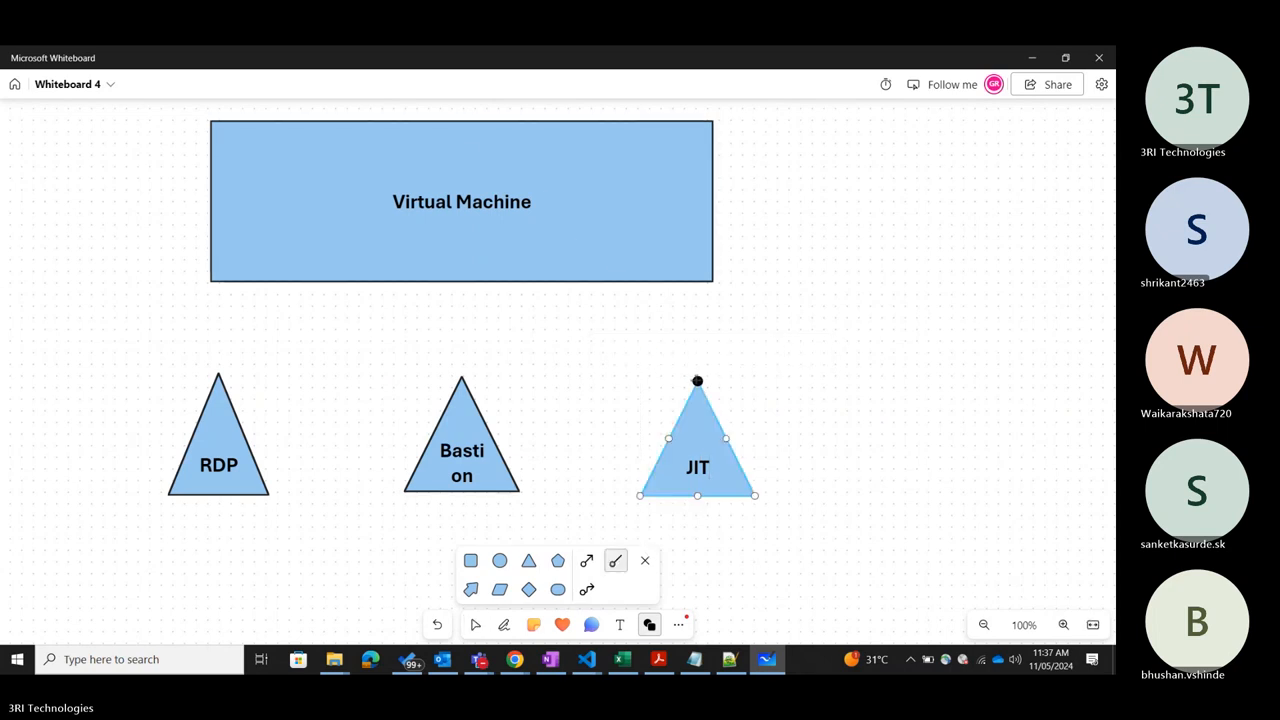
pyautogui.moveTo(697, 381); pyautogui.dragTo(461, 281)
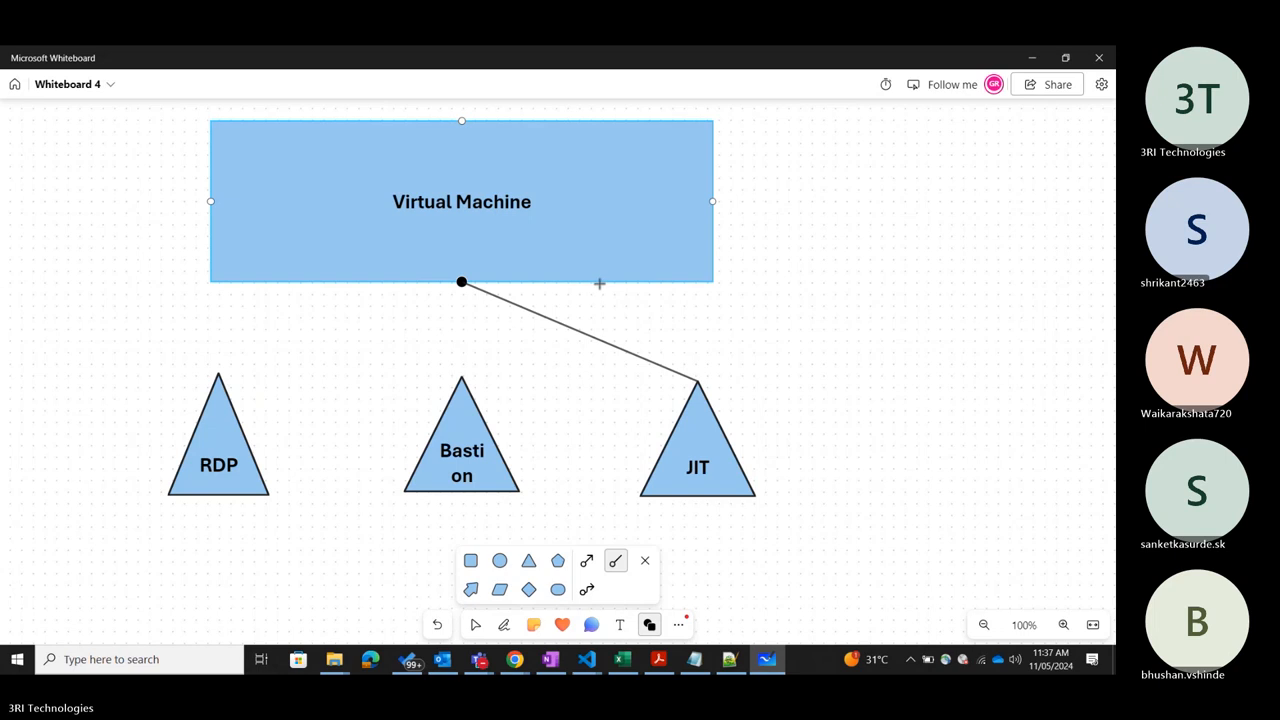
pyautogui.click(617, 562)
pyautogui.moveTo(461, 376); pyautogui.dragTo(461, 281)
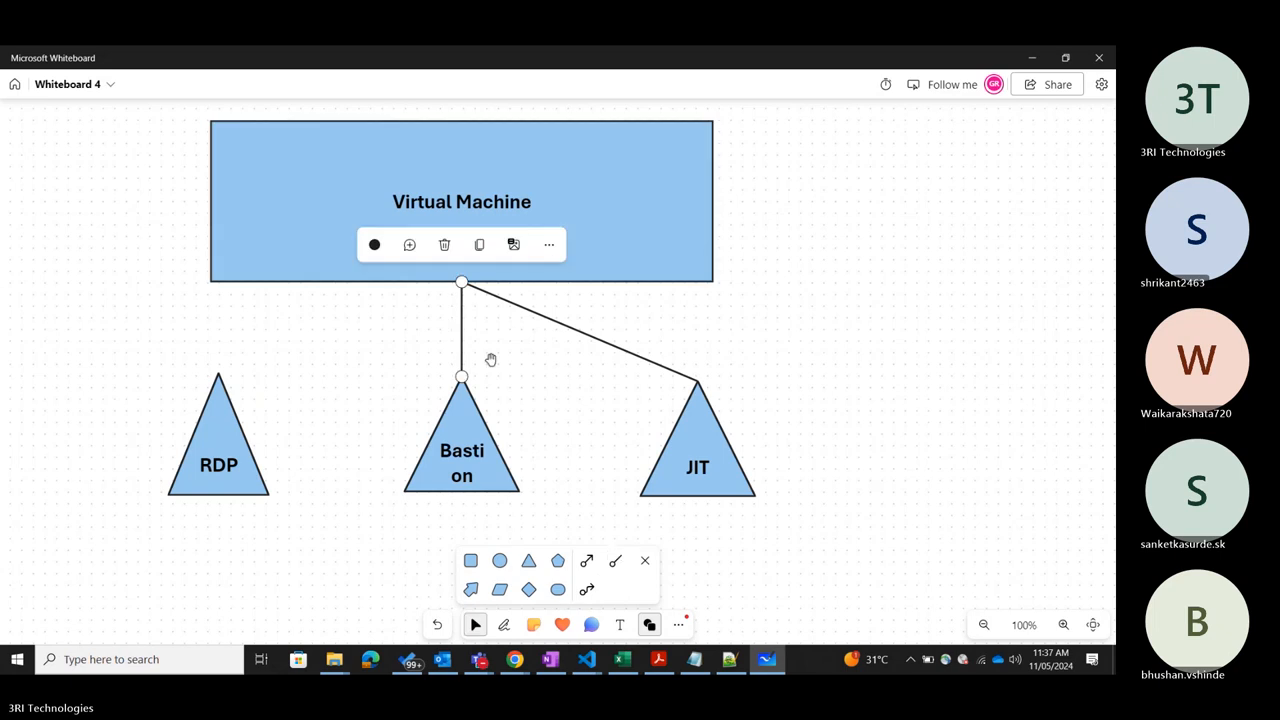
pyautogui.click(615, 561)
pyautogui.moveTo(218, 373); pyautogui.dragTo(461, 282)
pyautogui.click(917, 303)
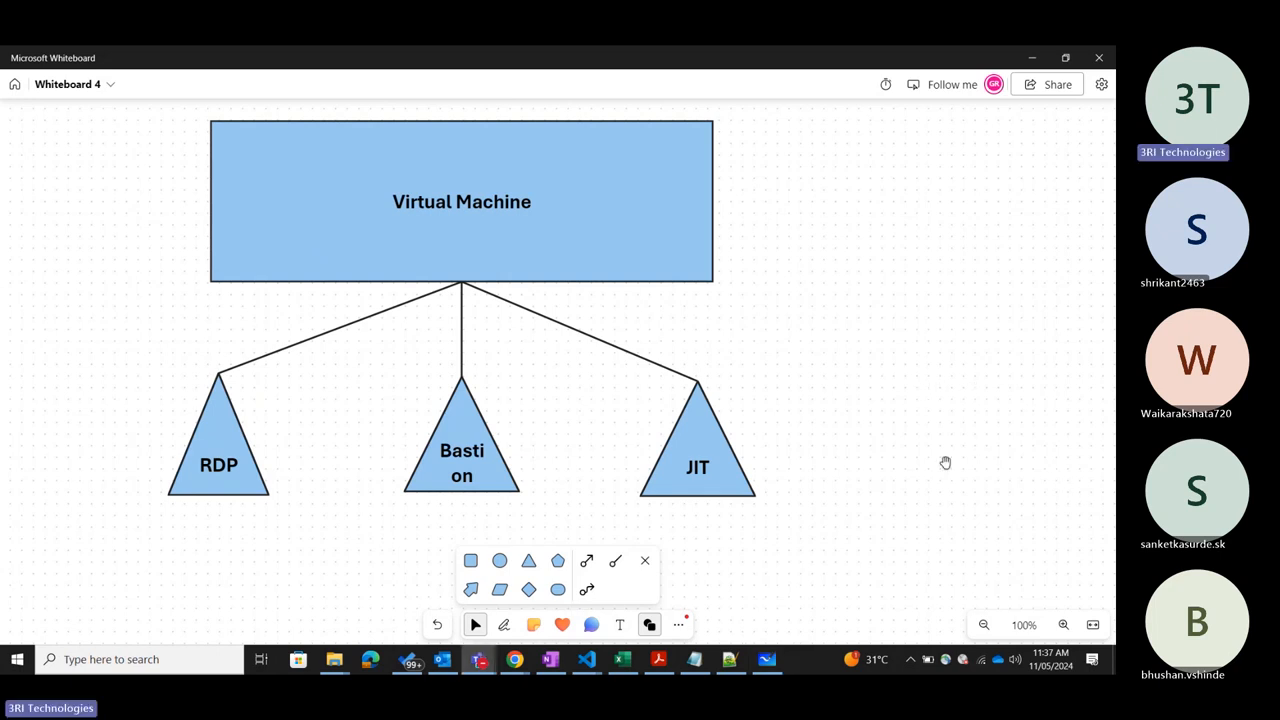
pyautogui.click(645, 561)
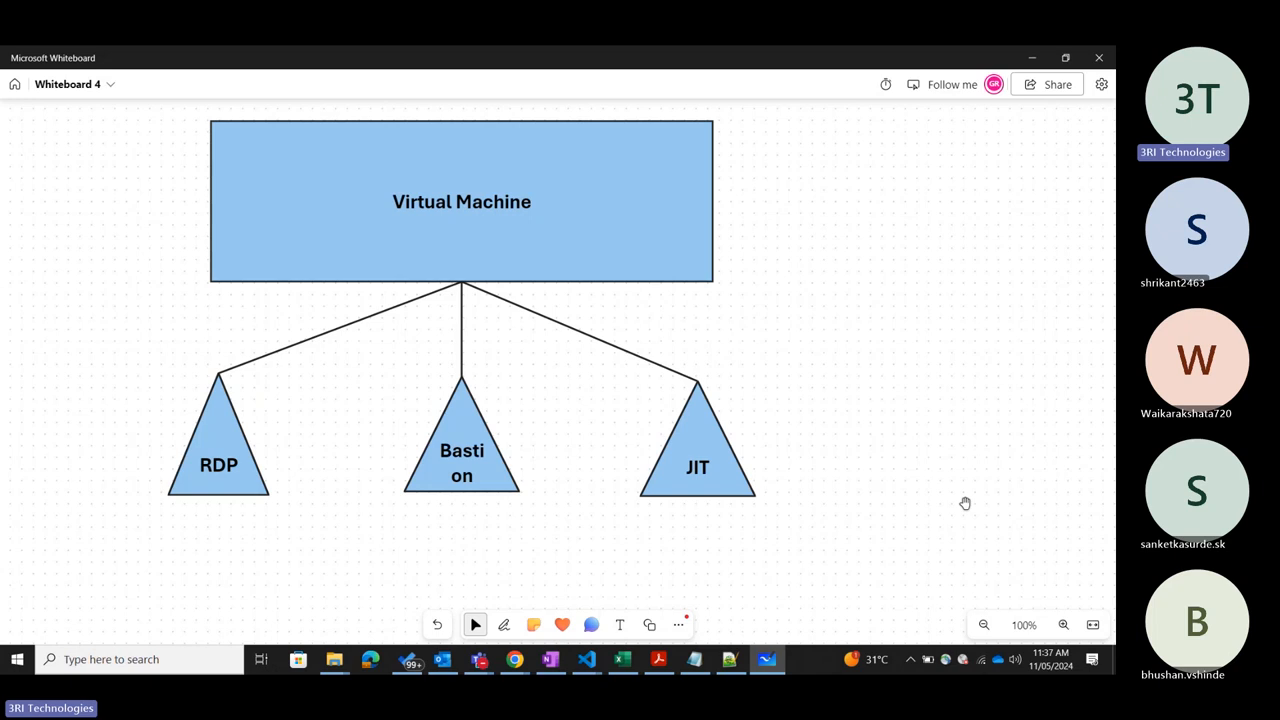
# Switch to the Azure portal, view the connection options for AZ-104-VM without choosing one, and return to Microsoft Whiteboard.
pyautogui.hotkey('alt', 'Tab')
pyautogui.hotkey('alt', 'Tab')
pyautogui.hotkey('alt', 'Tab')
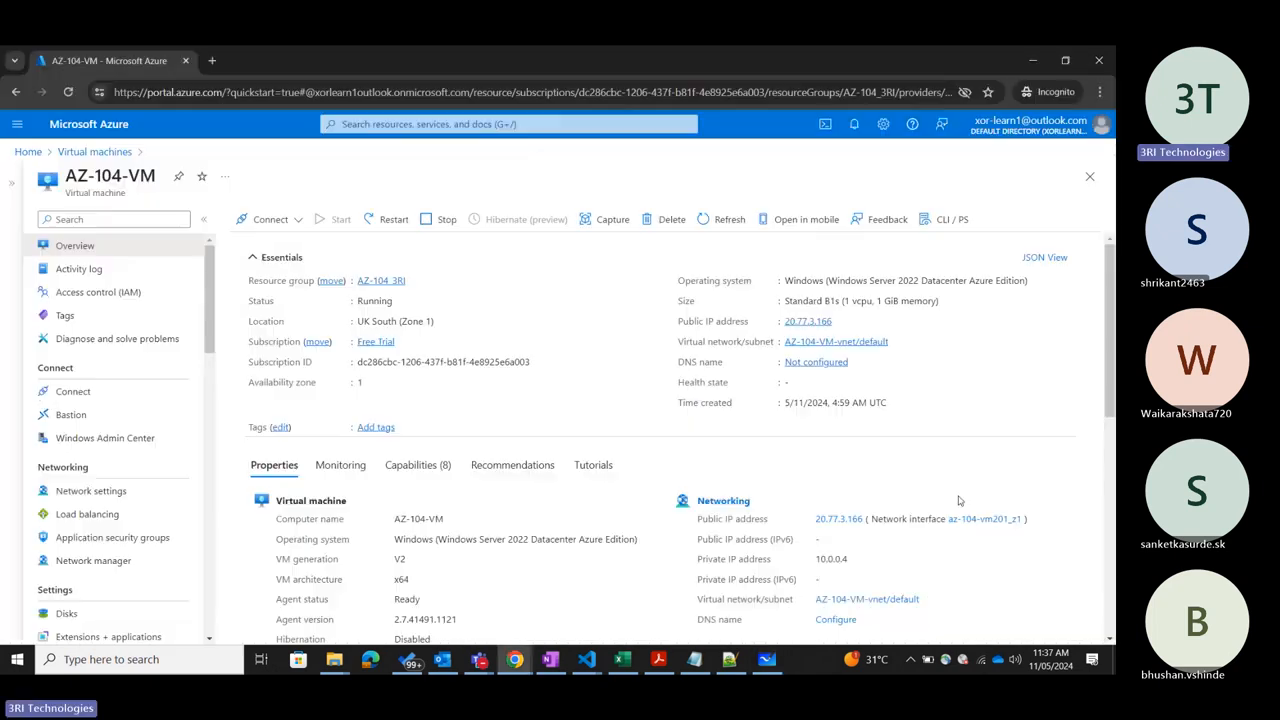
pyautogui.click(296, 221)
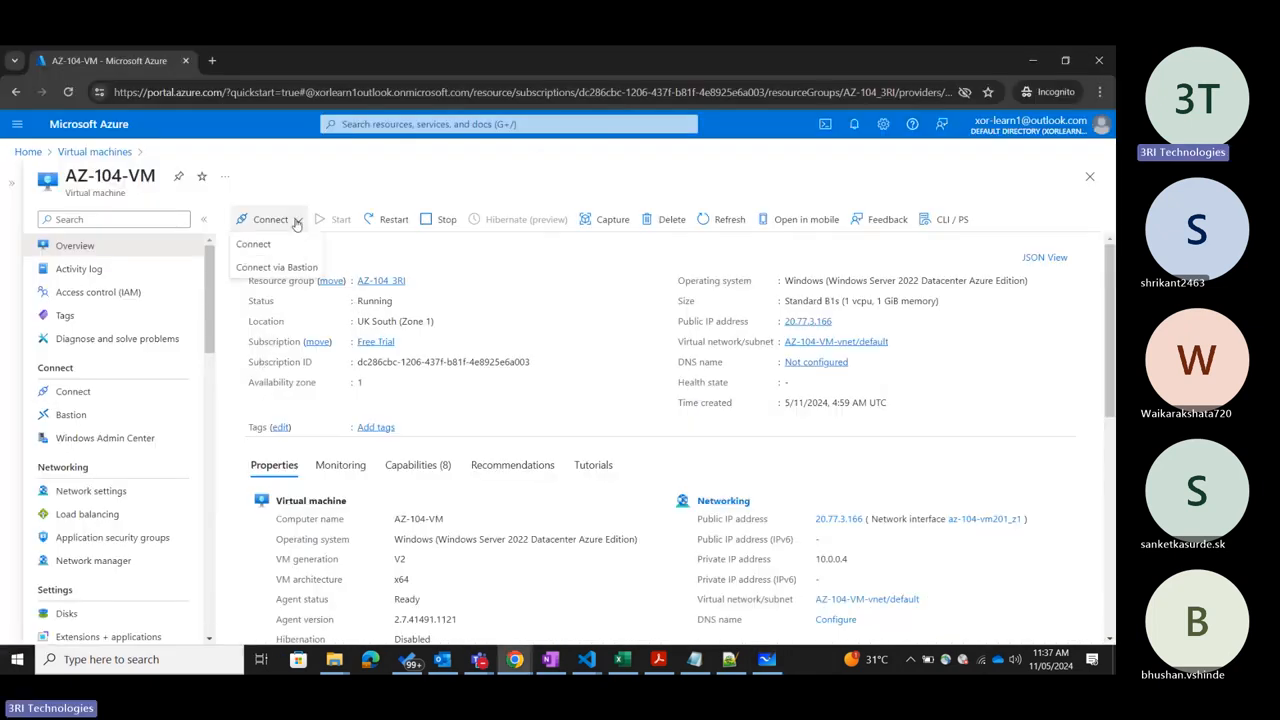
pyautogui.click(645, 172)
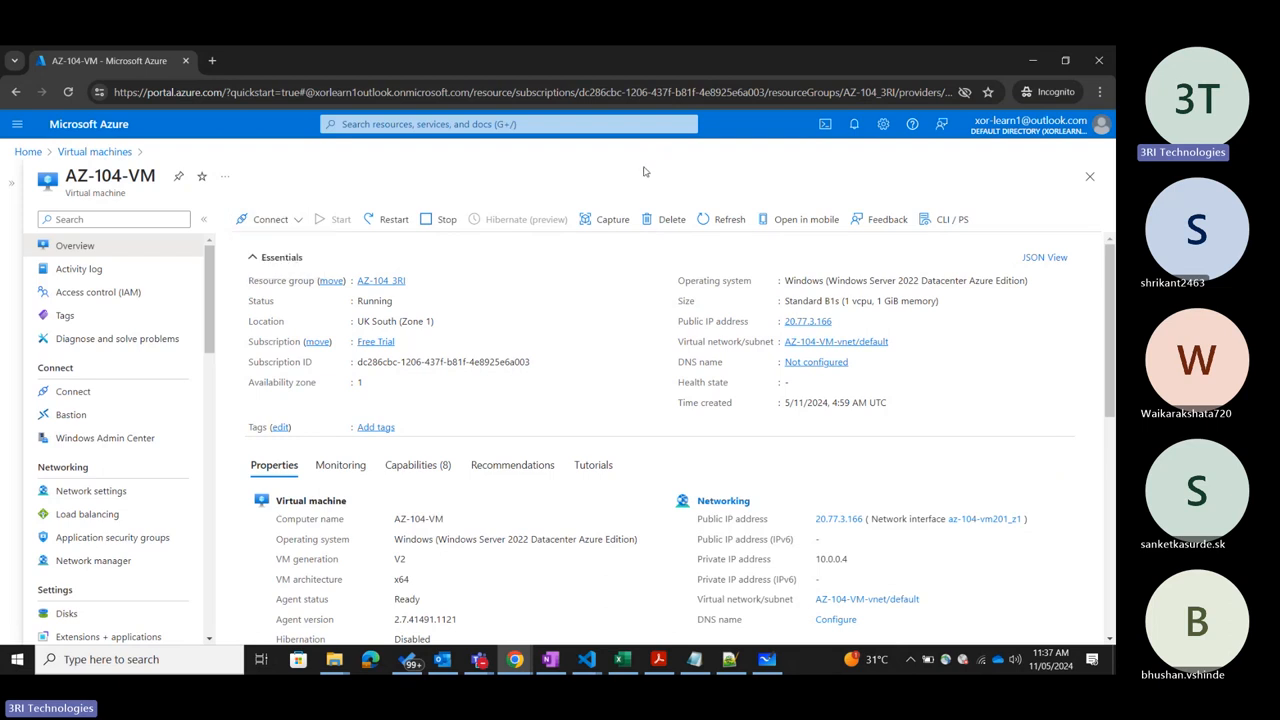
pyautogui.hotkey('alt', 'Tab')
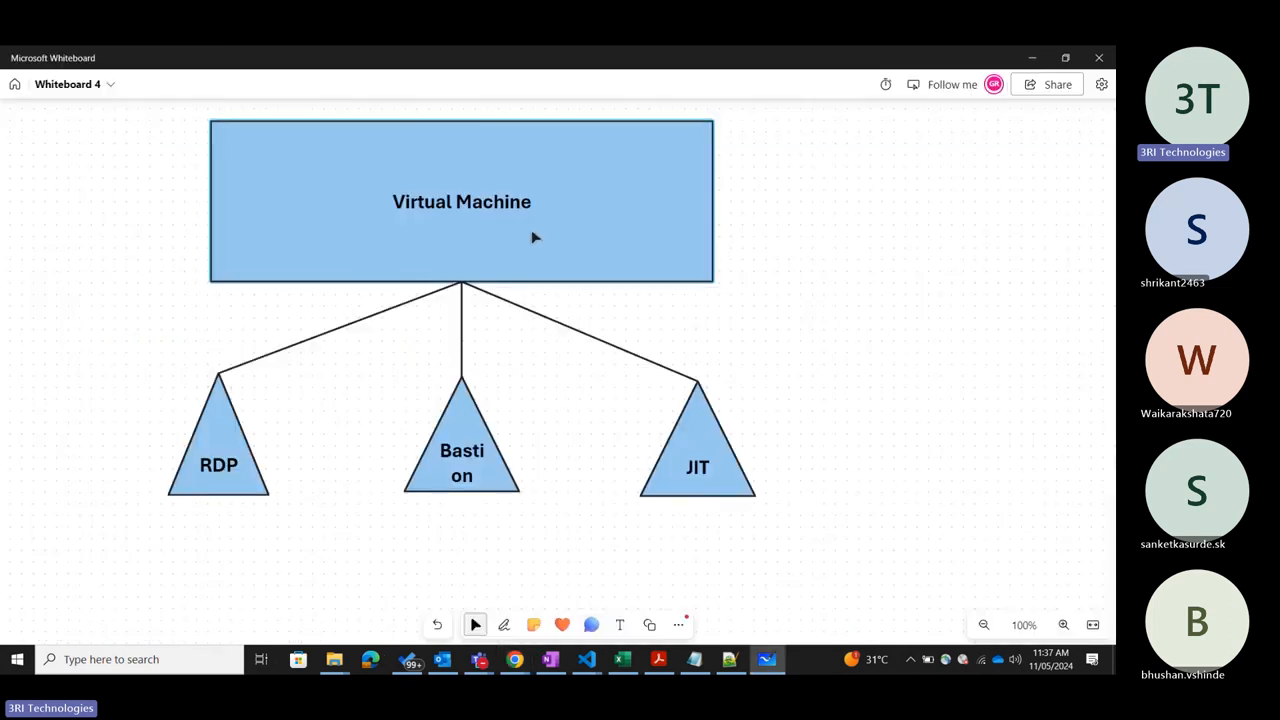
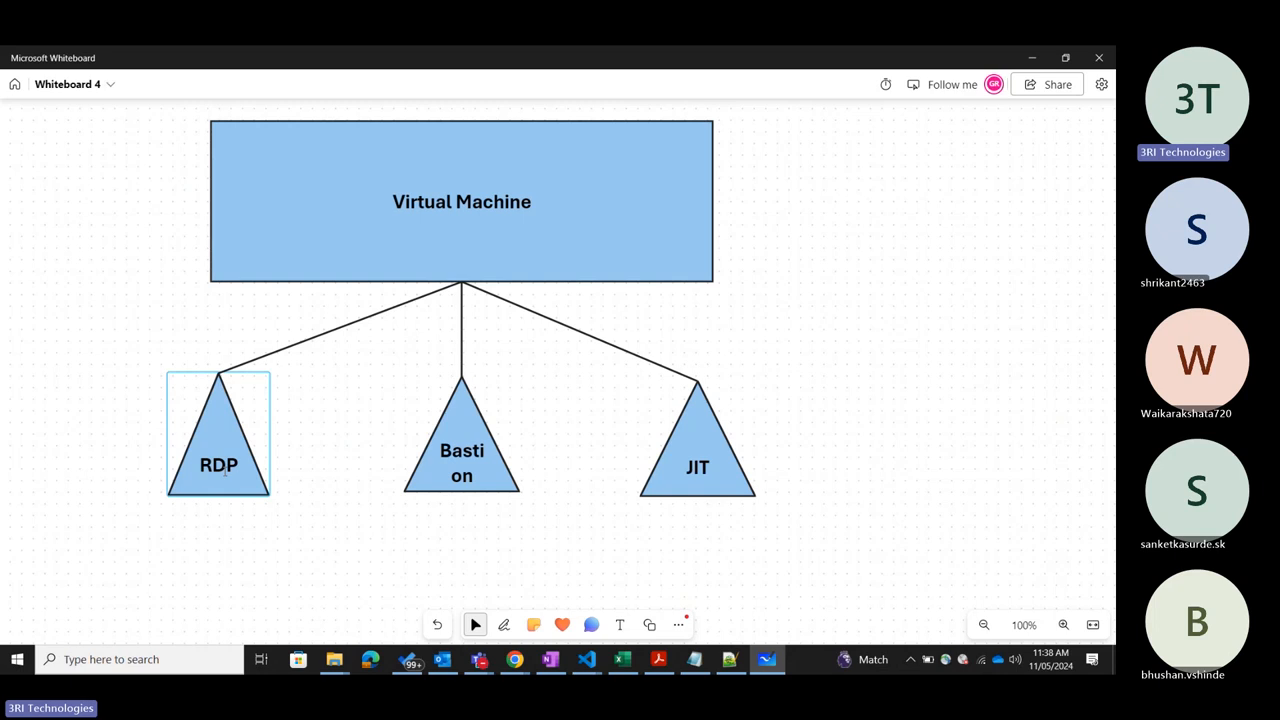
pyautogui.click(186, 658)
pyautogui.write('rdp')
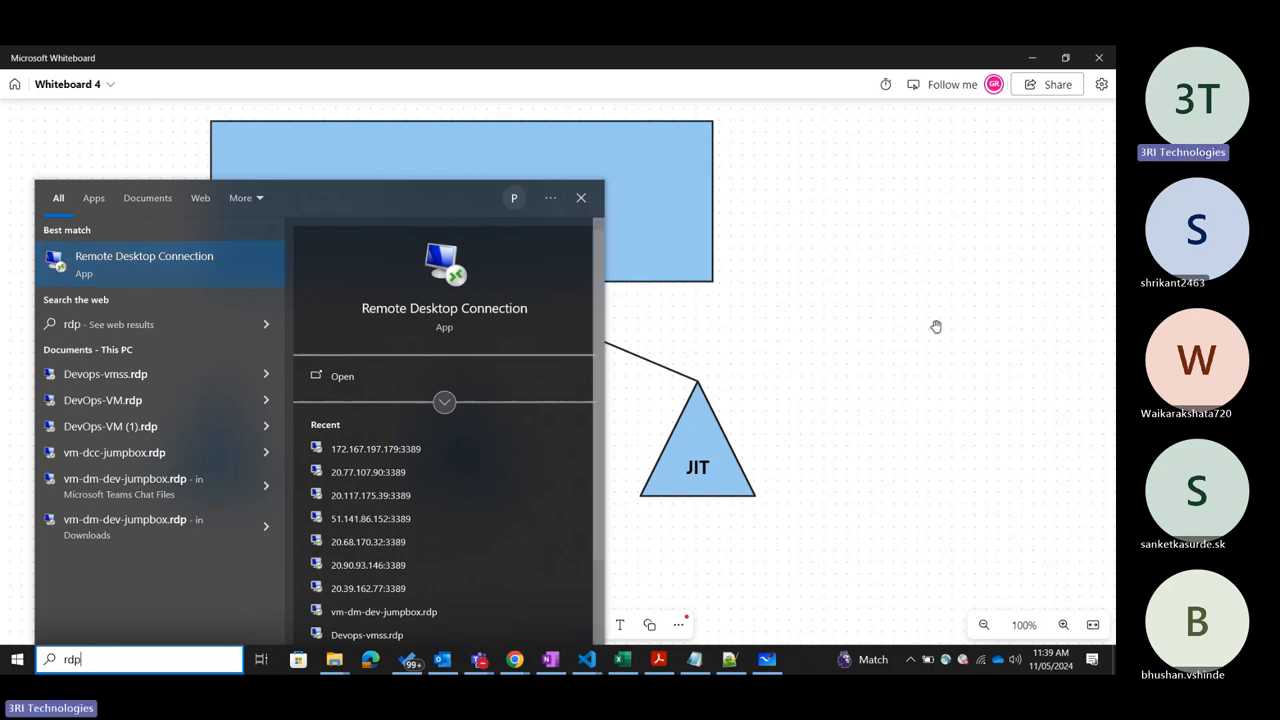
pyautogui.click(866, 297)
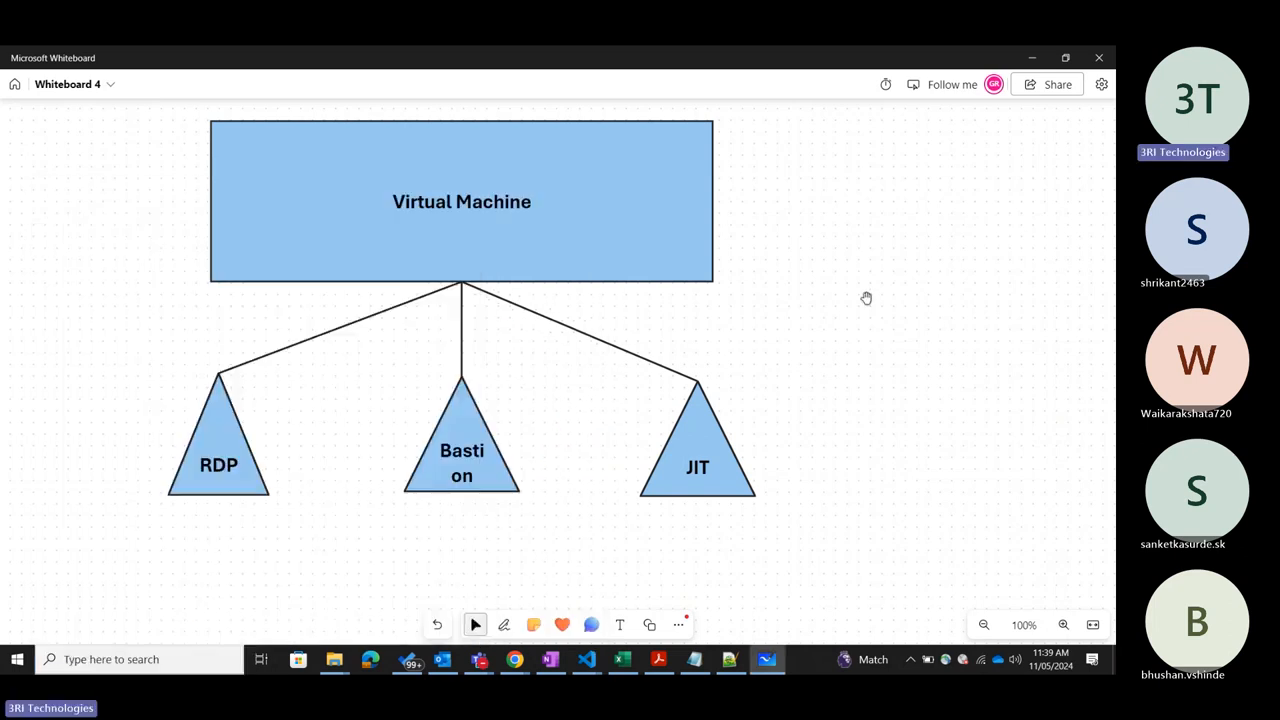
# Search Windows for "rdp" and open the Remote Desktop Connection app.
pyautogui.click(137, 659)
pyautogui.write('rdp')
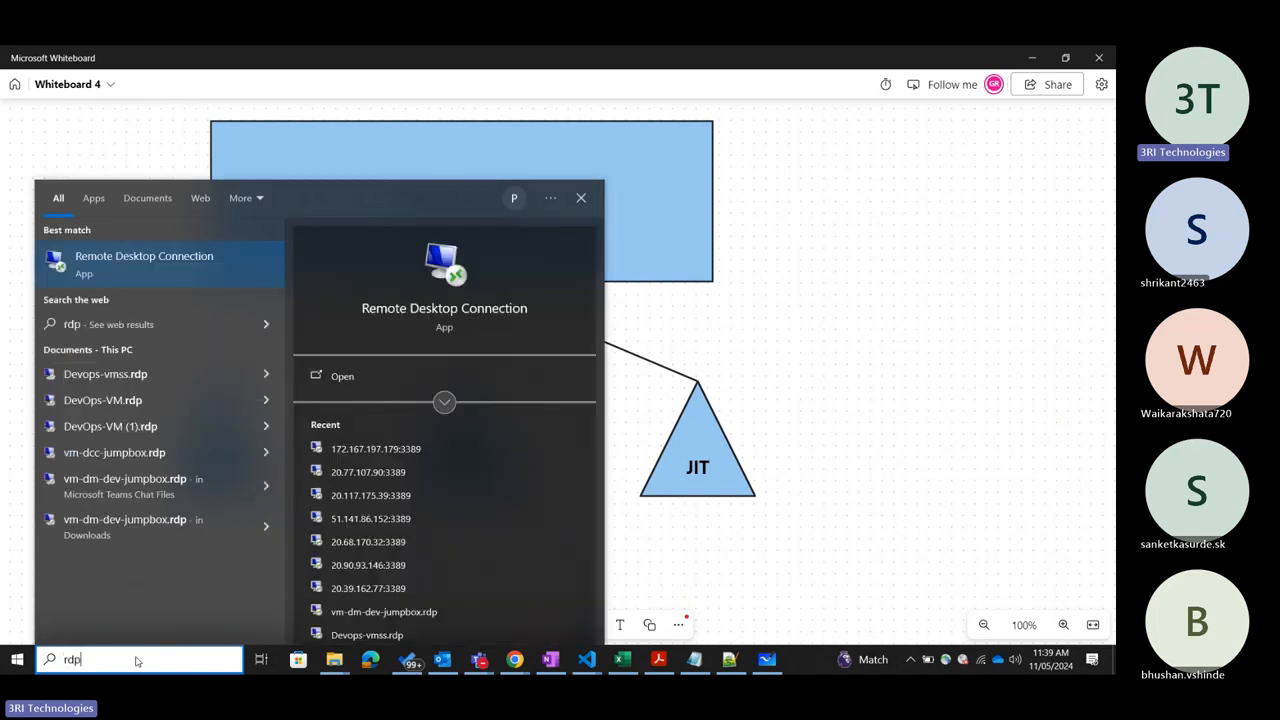
pyautogui.click(132, 271)
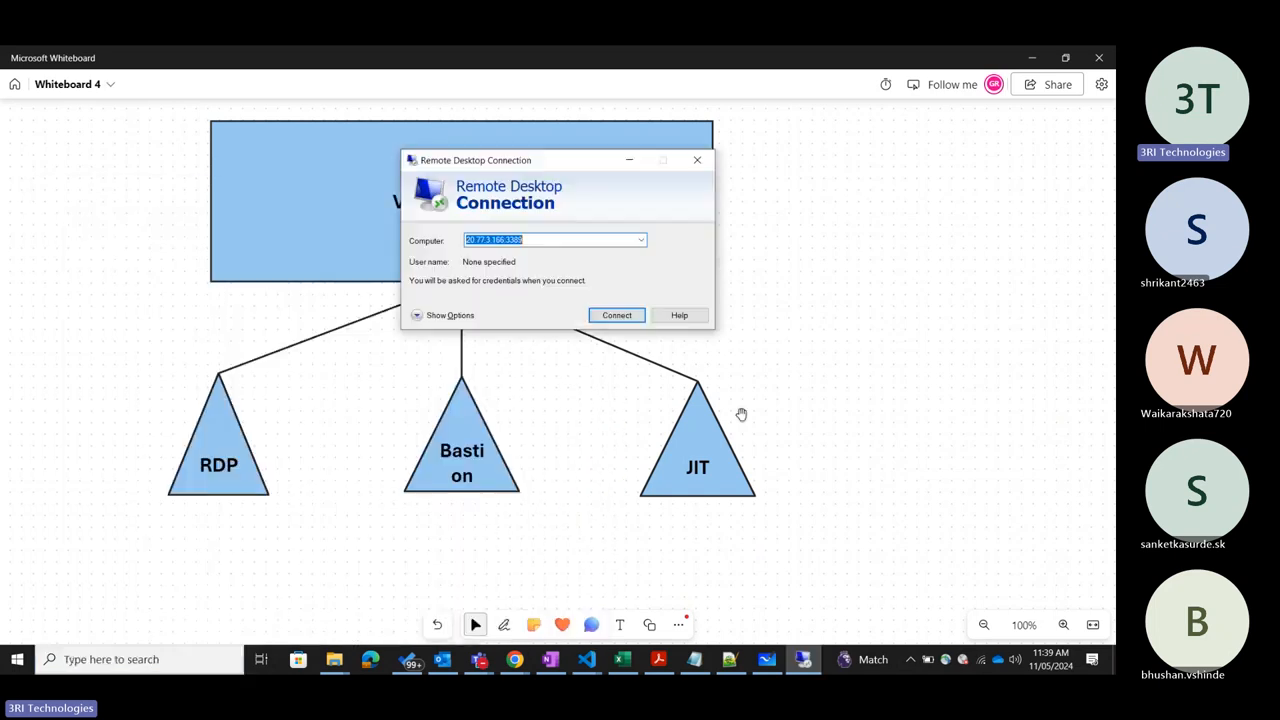
# Copy AZ-104-VM's public IP address from its Azure portal overview and start a Remote Desktop connection to 20.77.3.166:3389.
pyautogui.click(514, 659)
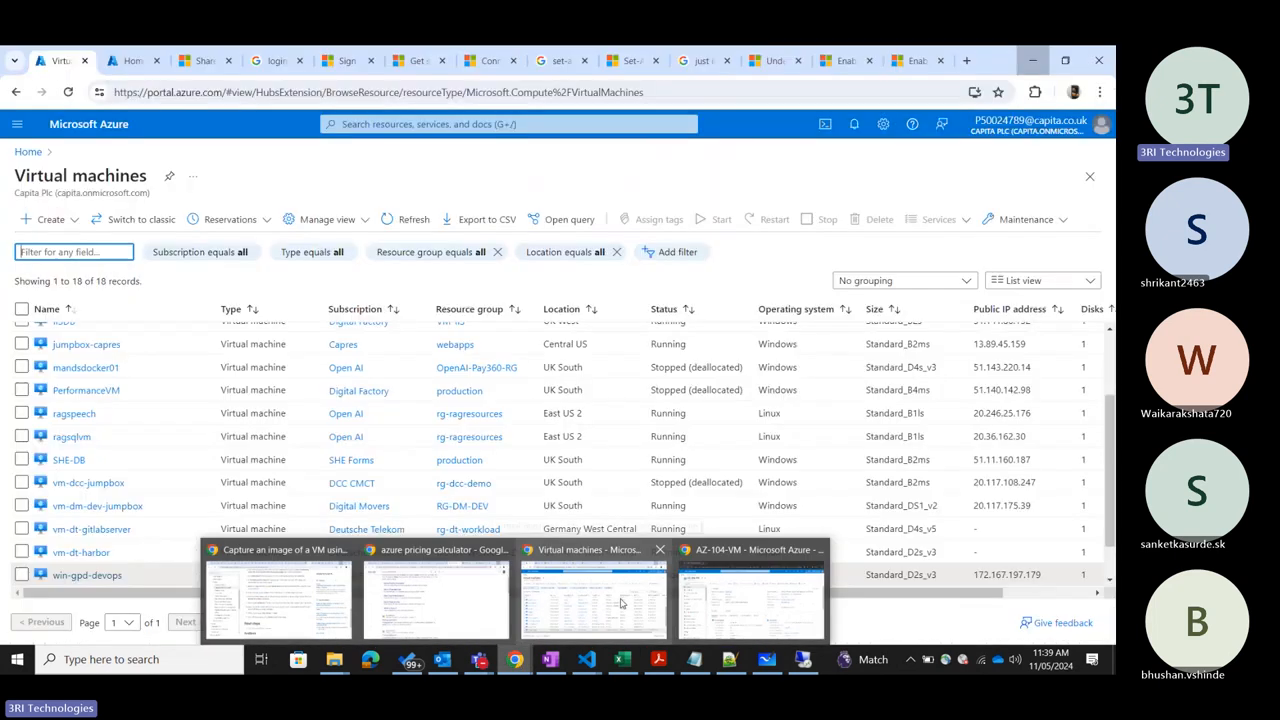
pyautogui.click(752, 595)
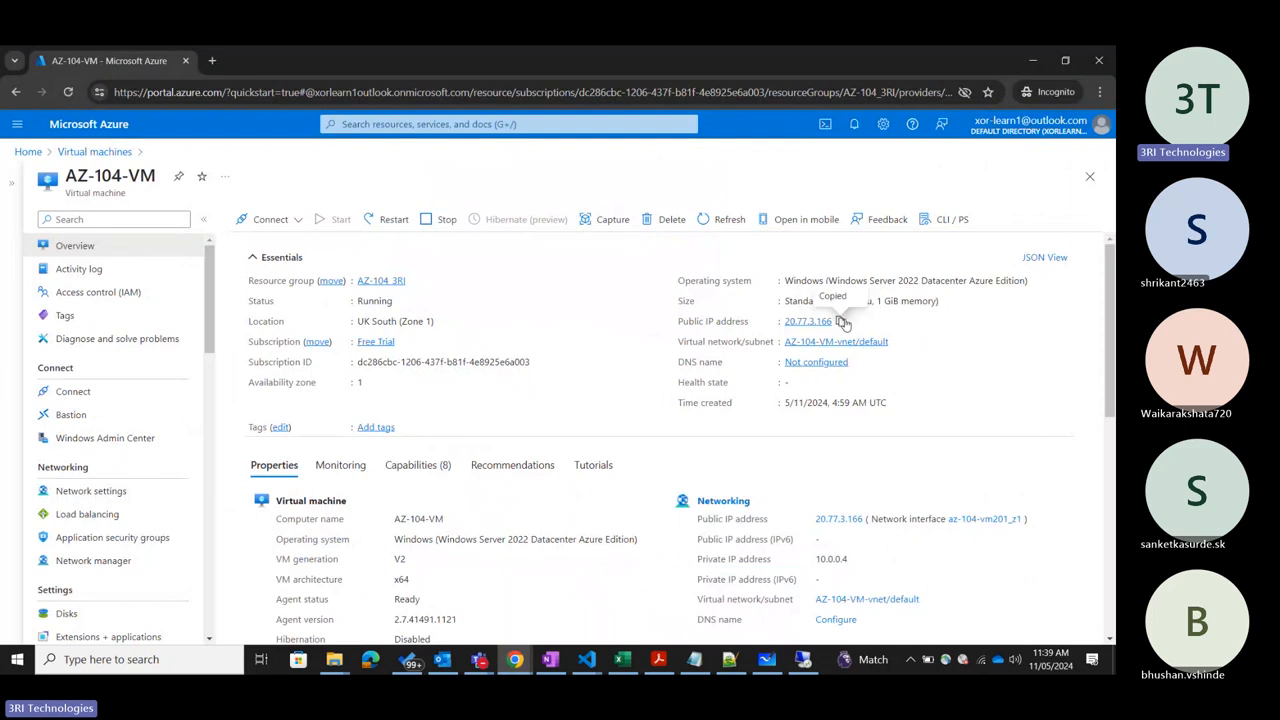
pyautogui.hotkey('alt', 'Tab')
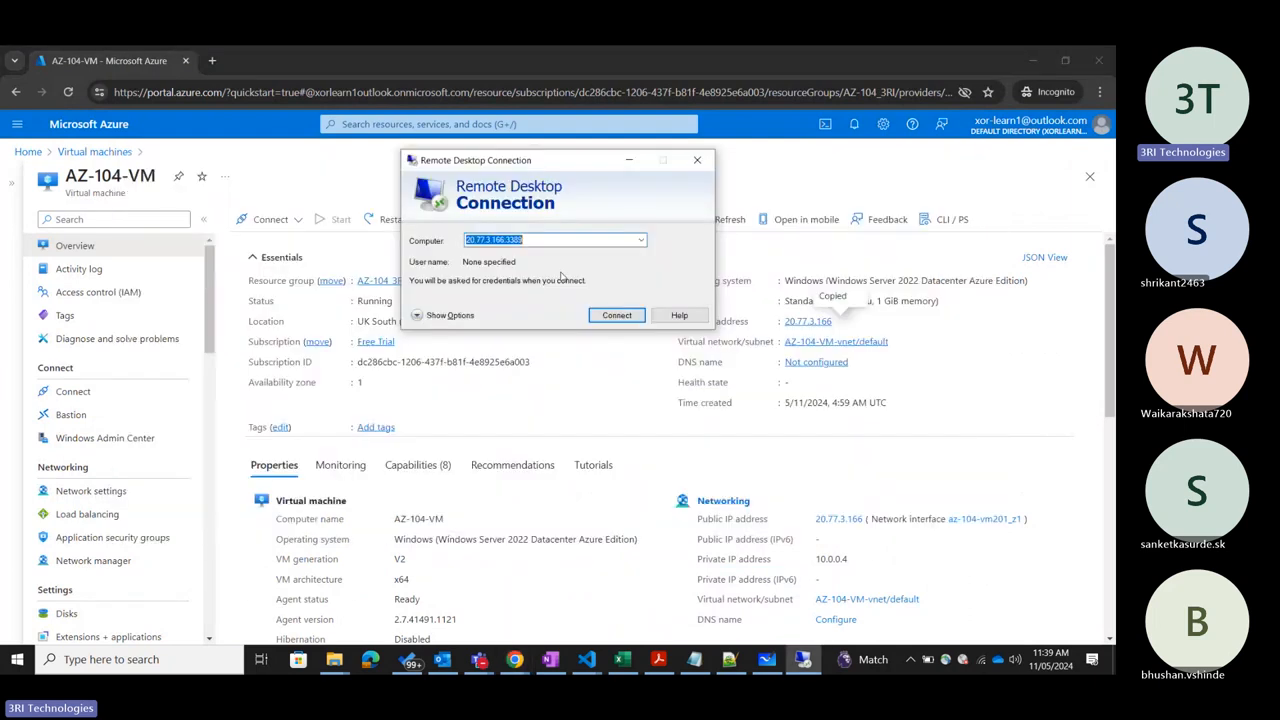
pyautogui.write('20.77.3.166')
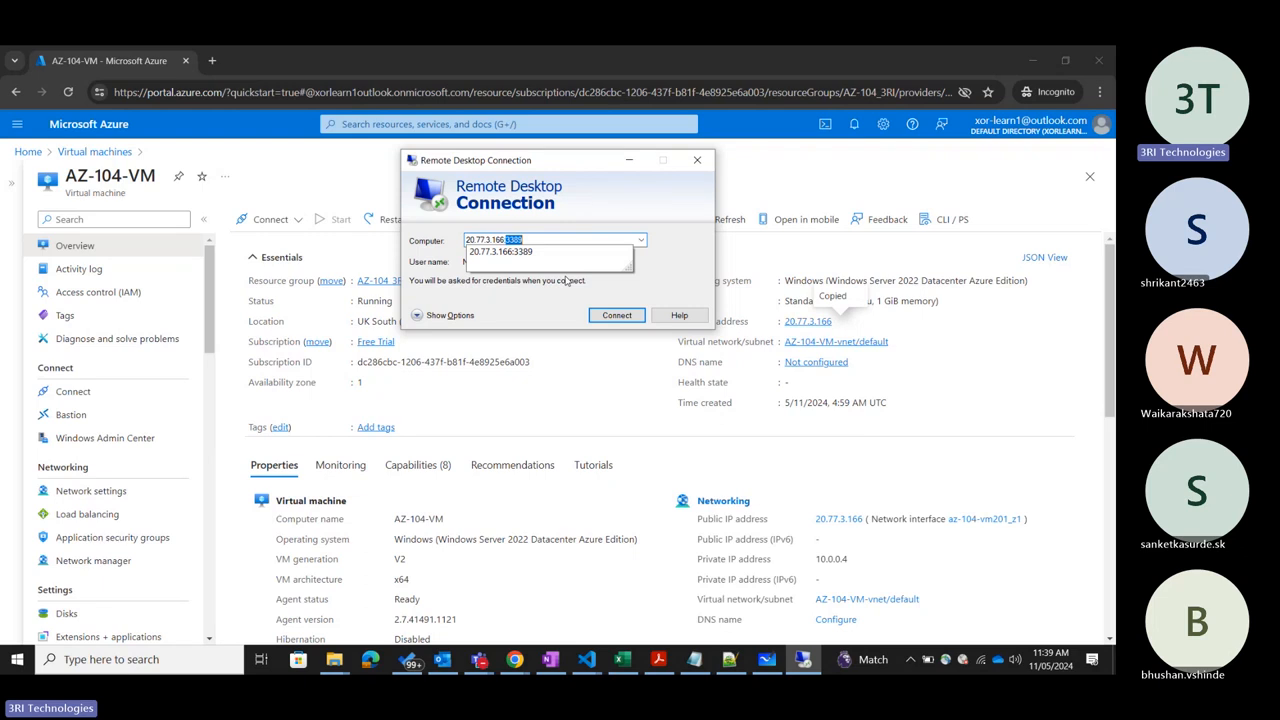
pyautogui.click(508, 256)
pyautogui.click(608, 316)
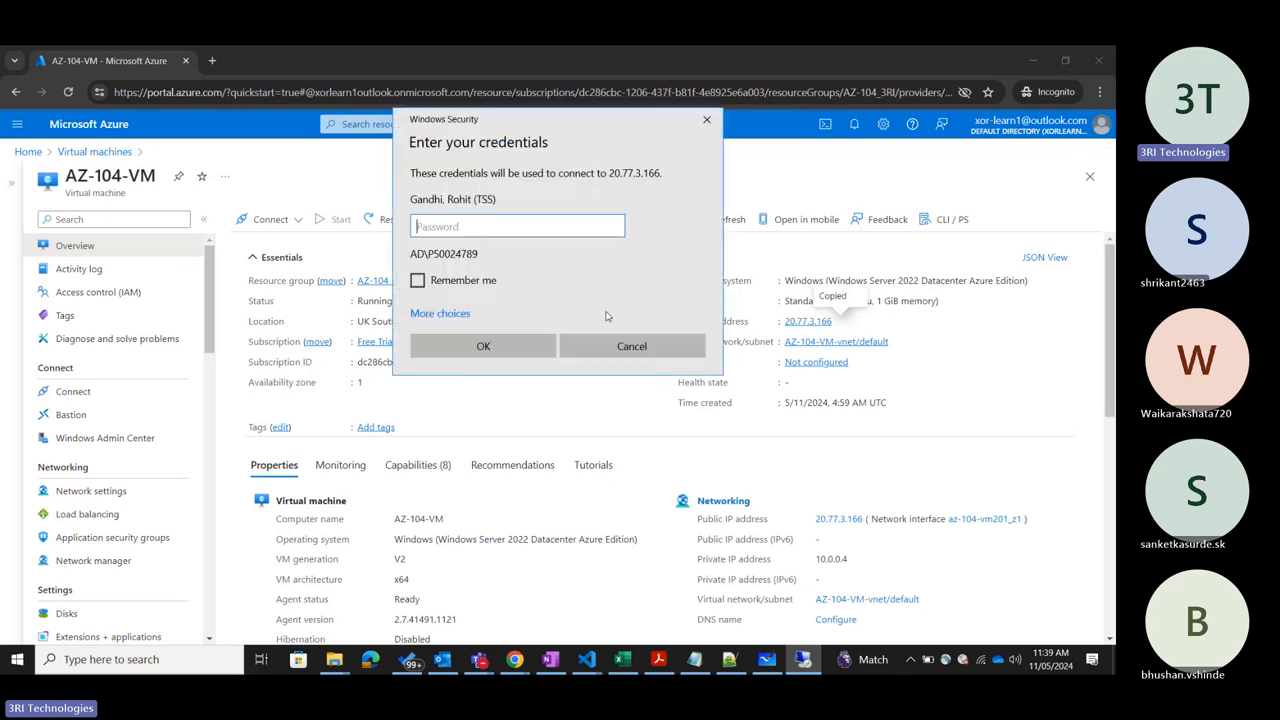
# Sign in to the remote computer with a different account, entering its user name and password, and connect despite the certificate errors.
pyautogui.click(434, 314)
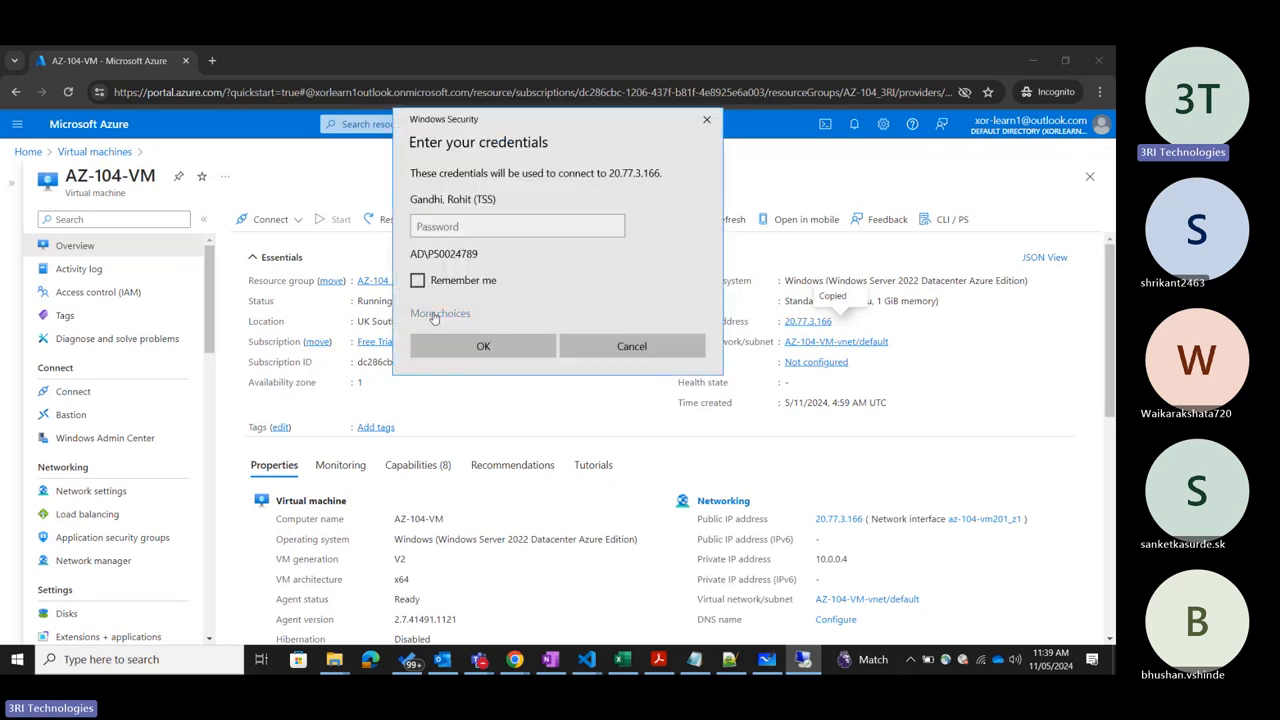
pyautogui.click(521, 395)
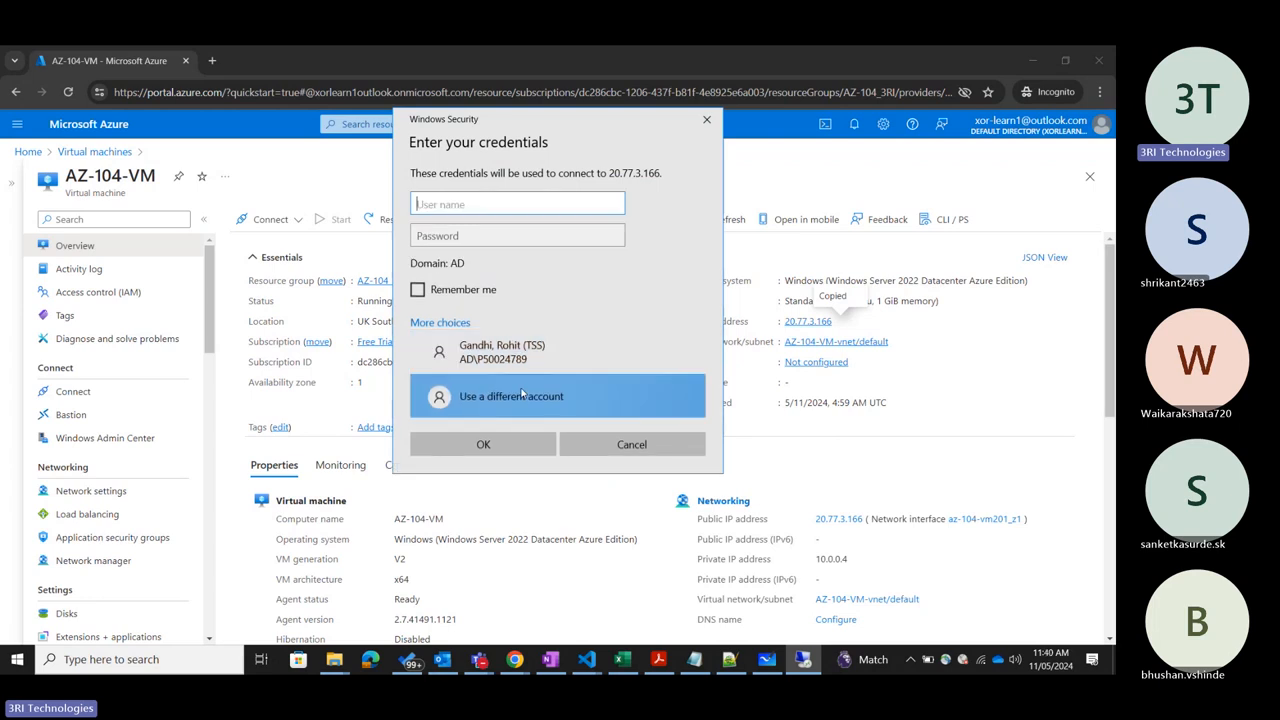
pyautogui.press('Tab')
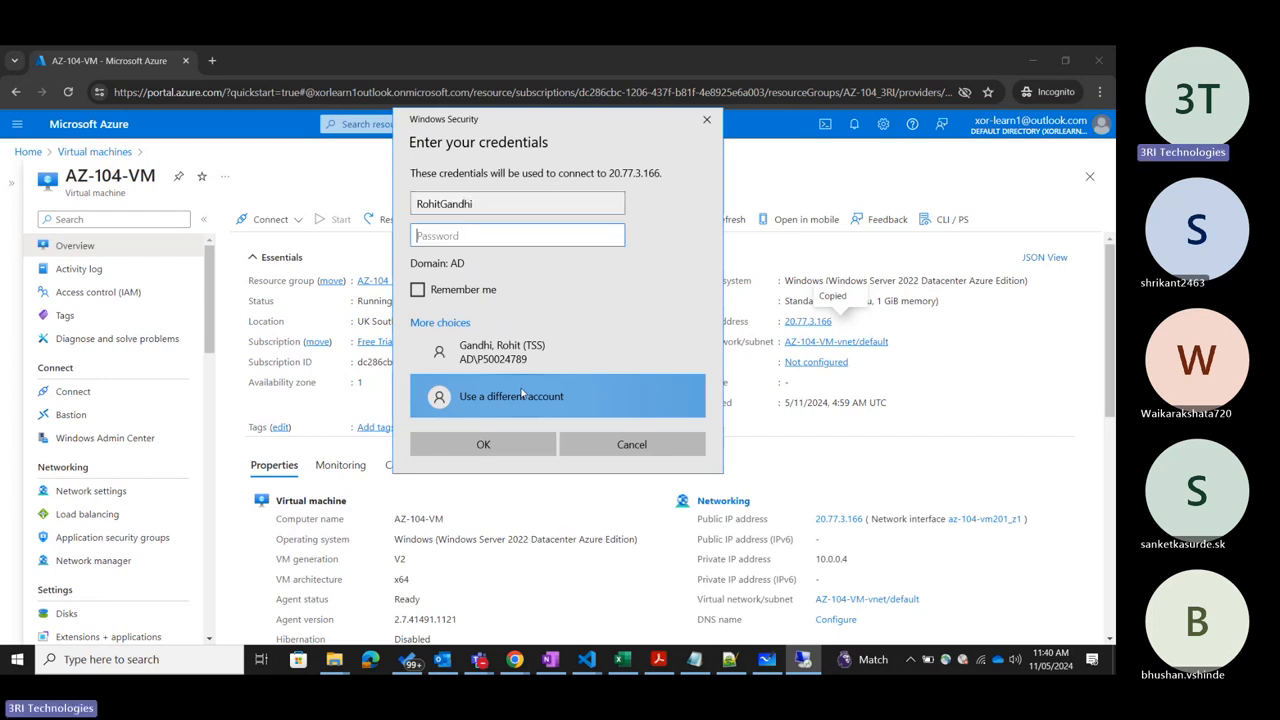
pyautogui.write('•••••••••')
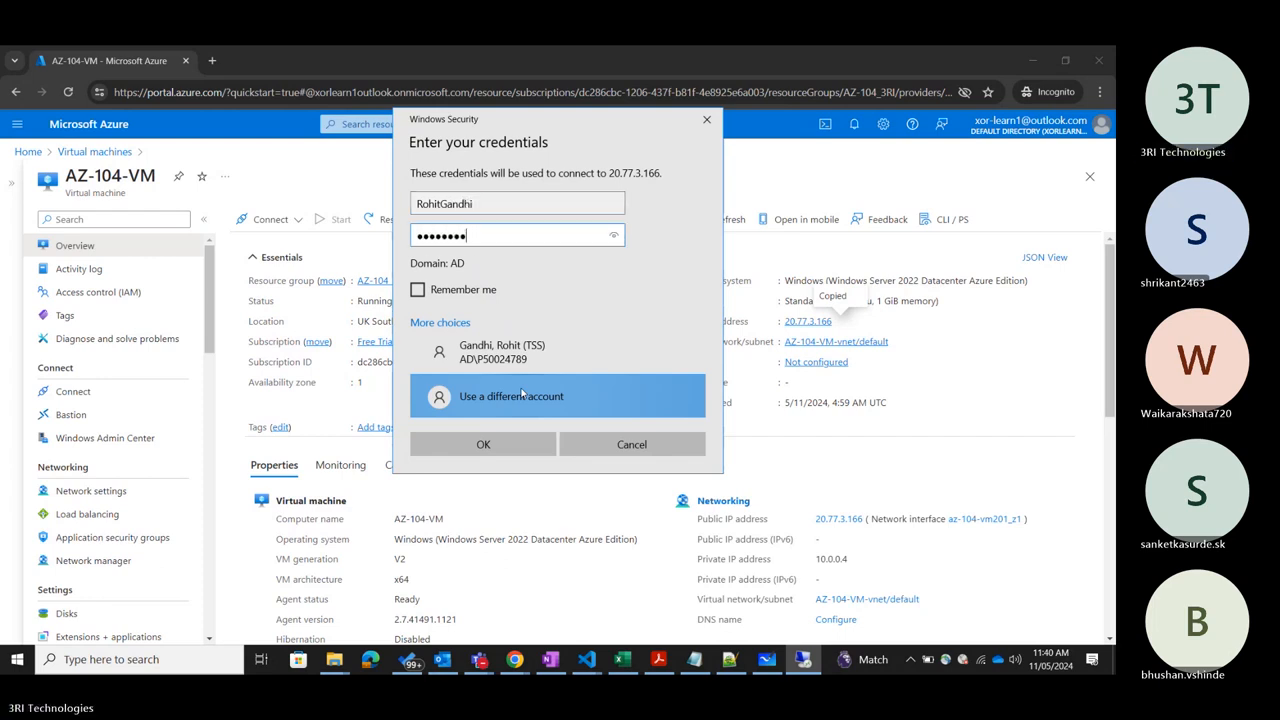
pyautogui.write('••••')
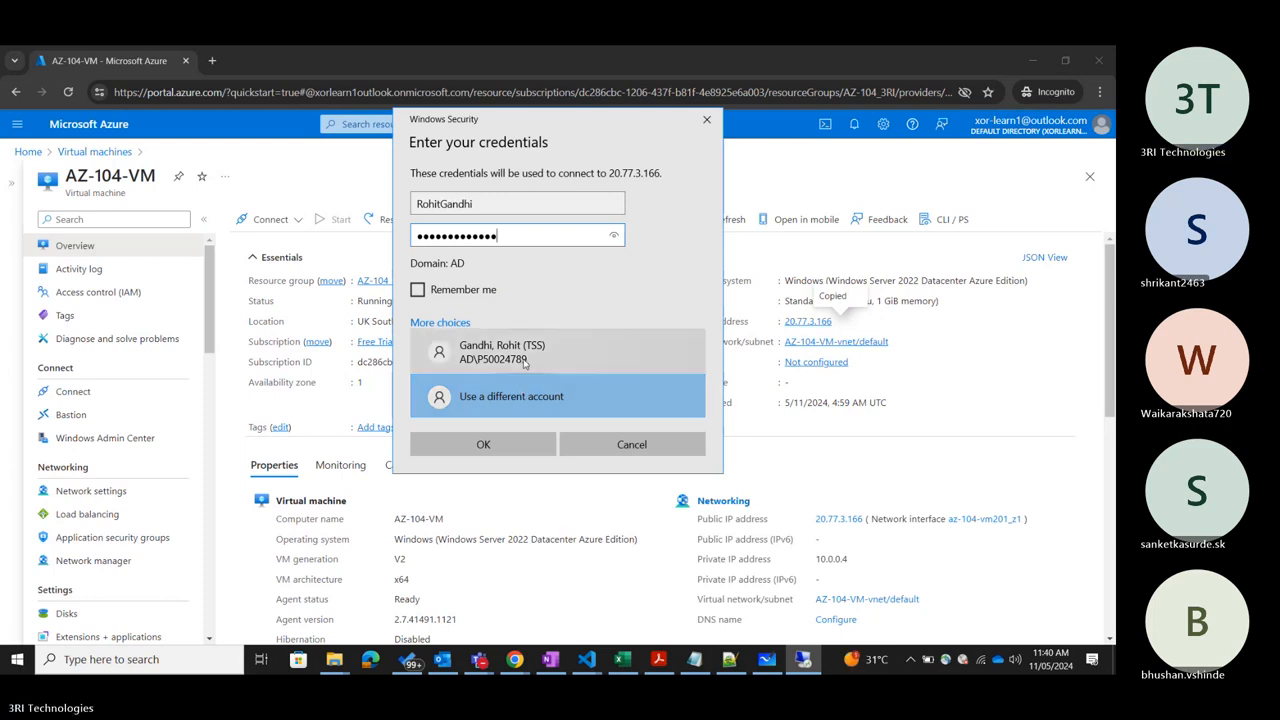
pyautogui.click(483, 445)
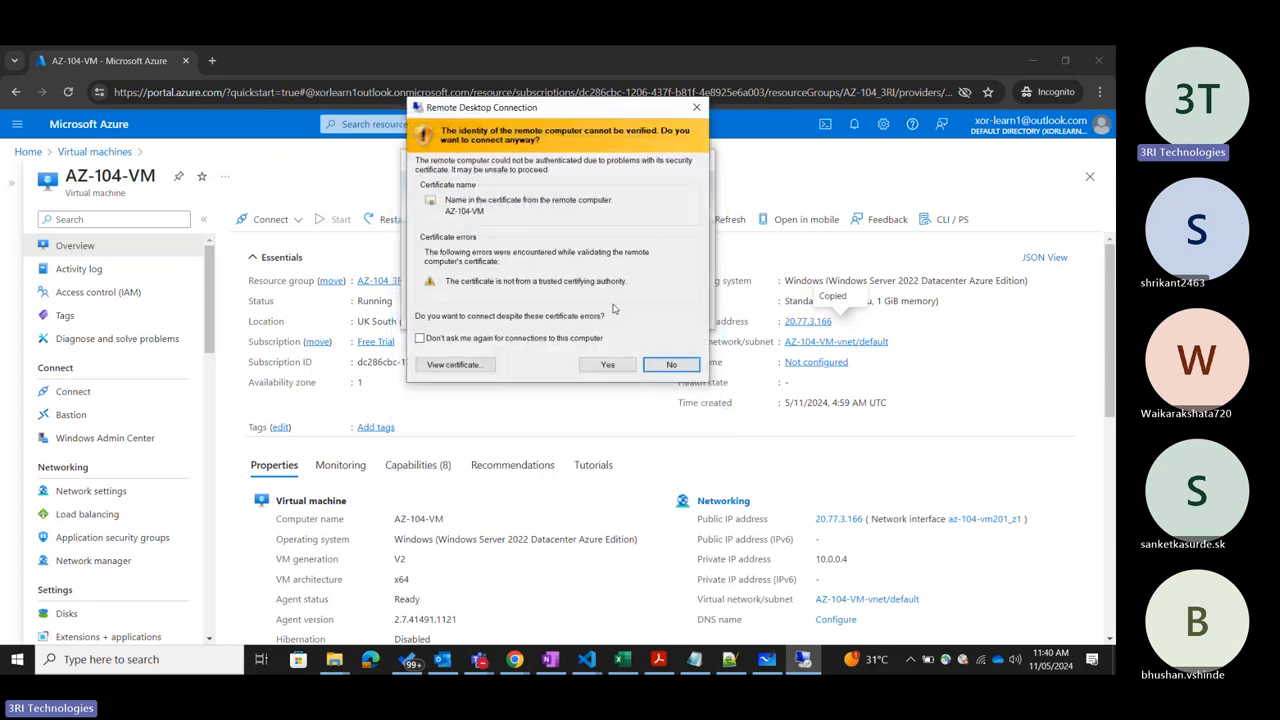
pyautogui.click(605, 365)
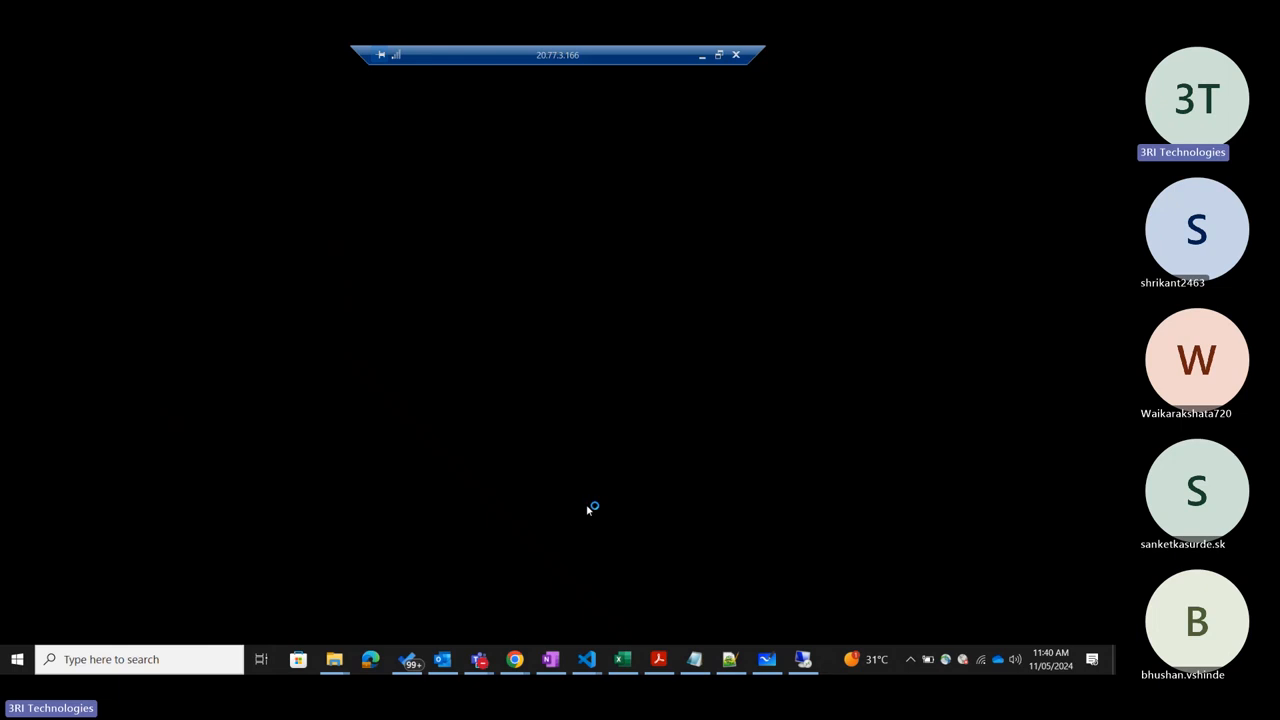
# Switch to the Teams meeting window, toggle the microphone, and minimize the meeting.
pyautogui.click(428, 598)
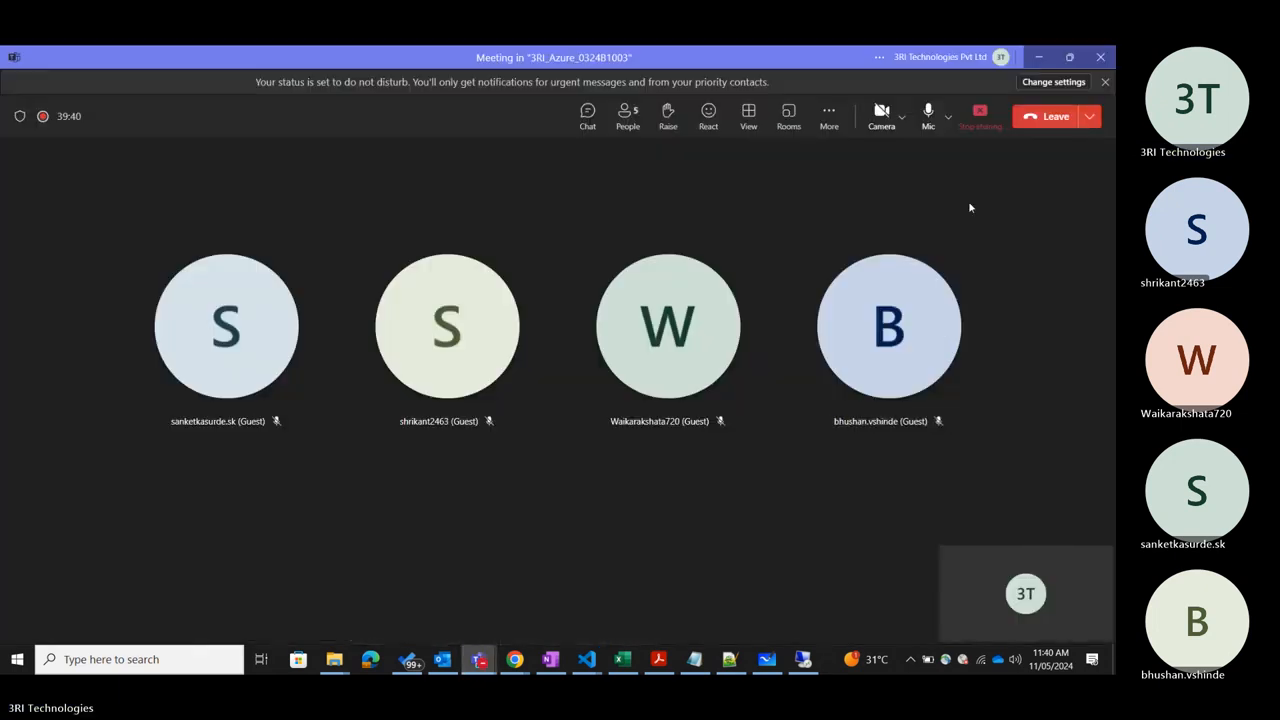
pyautogui.click(928, 115)
pyautogui.click(1038, 57)
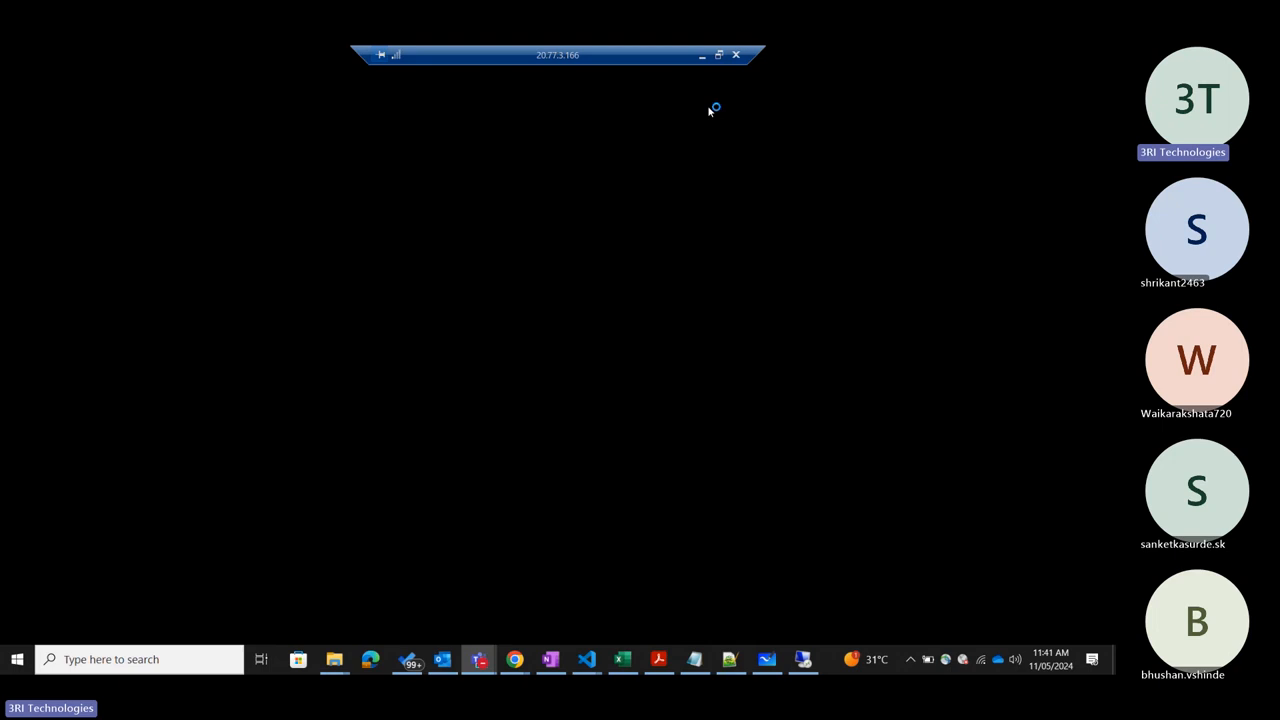
# Disconnect the remote session to 20.77.3.166 and return to Microsoft Whiteboard.
pyautogui.click(737, 55)
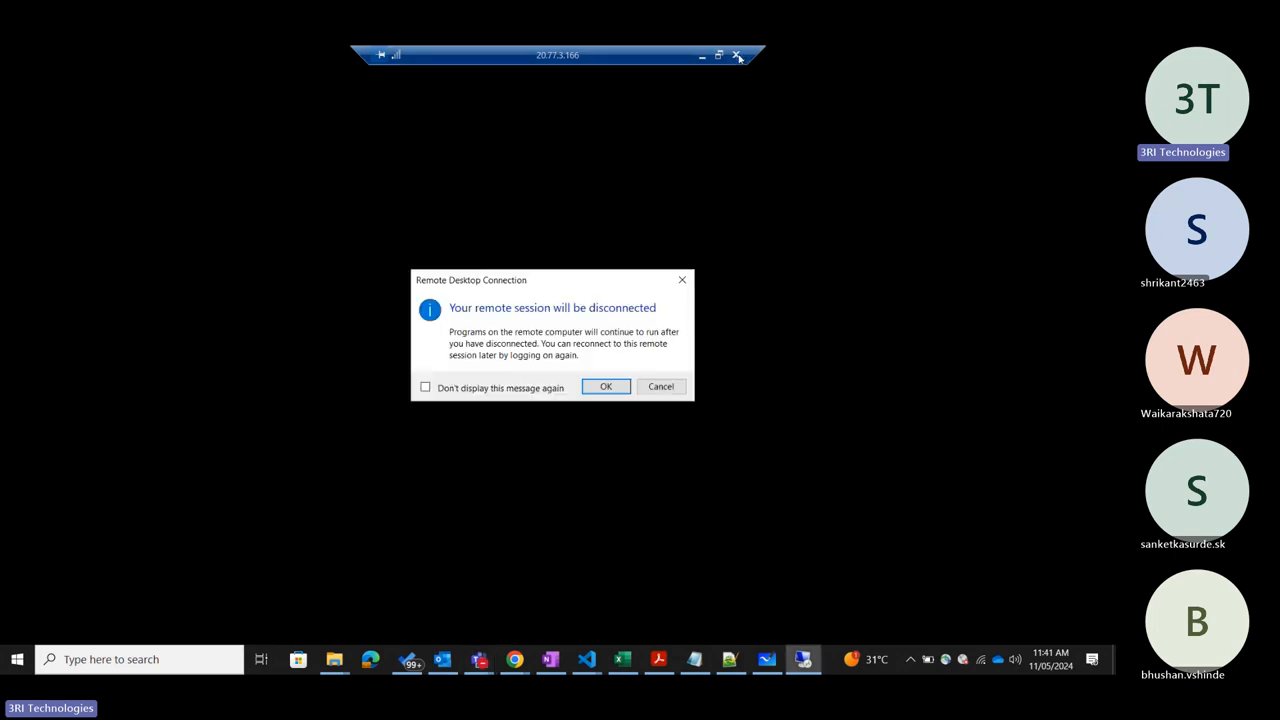
pyautogui.click(608, 386)
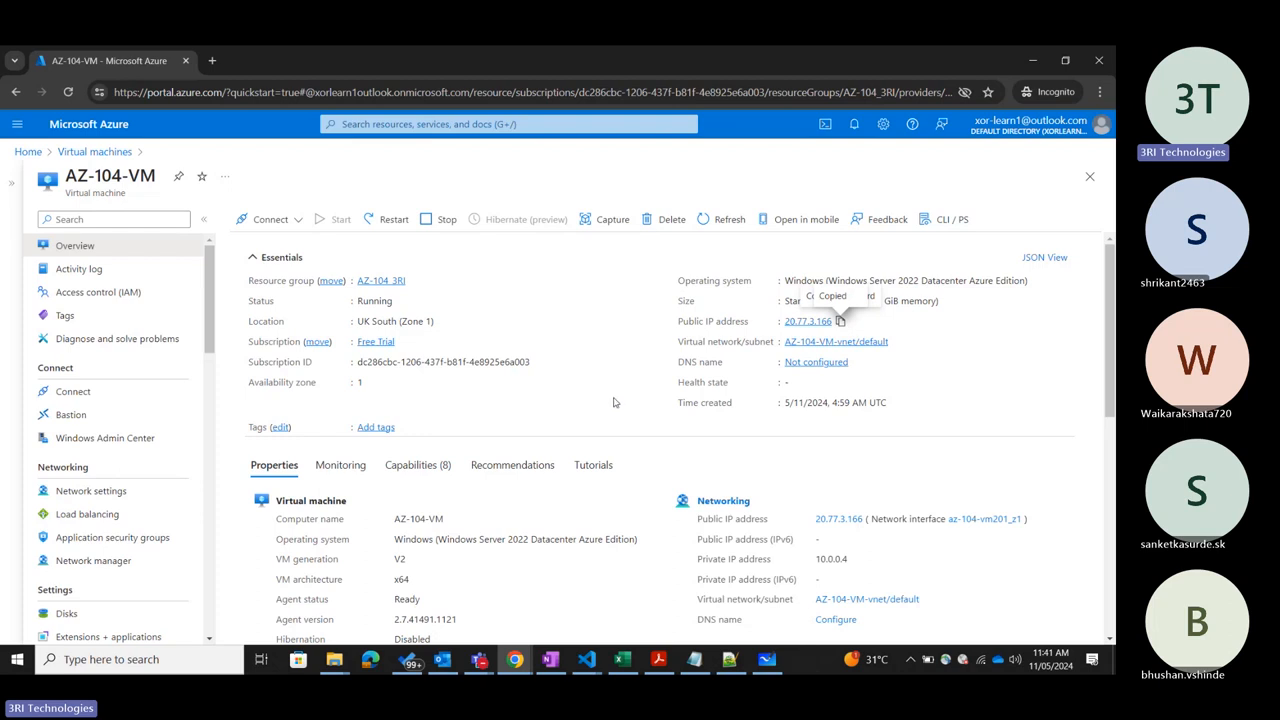
pyautogui.click(766, 659)
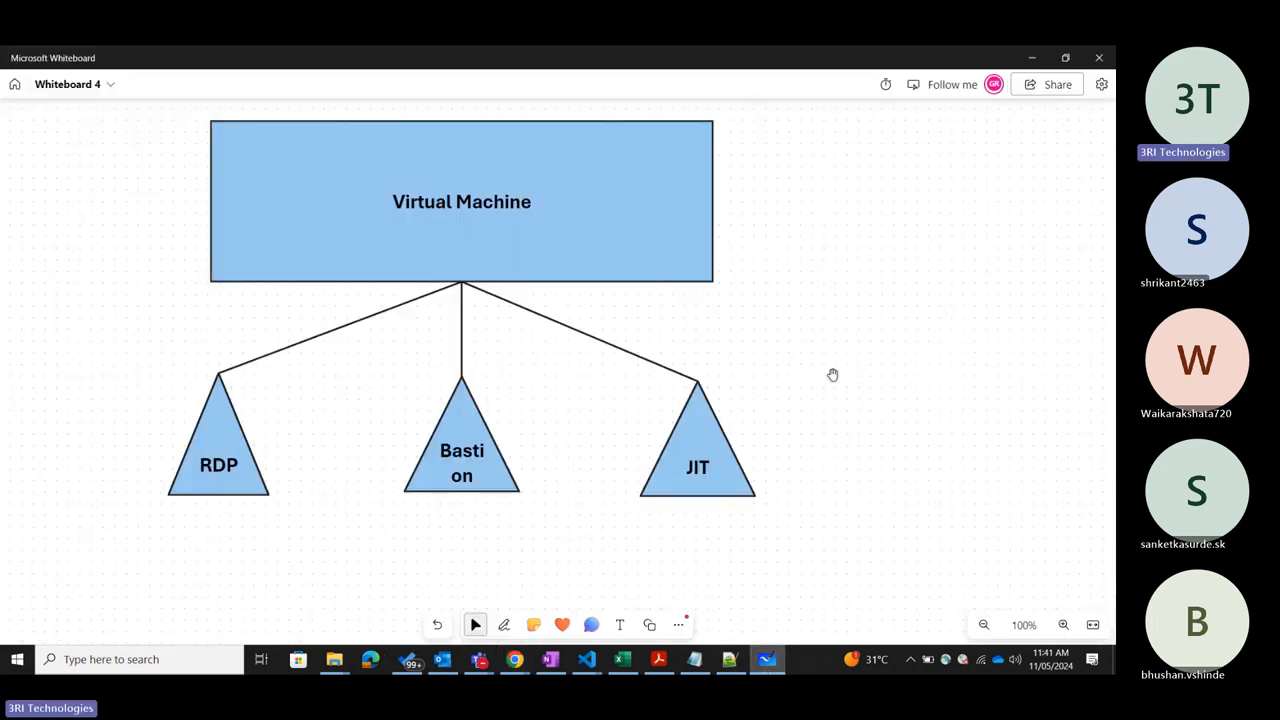
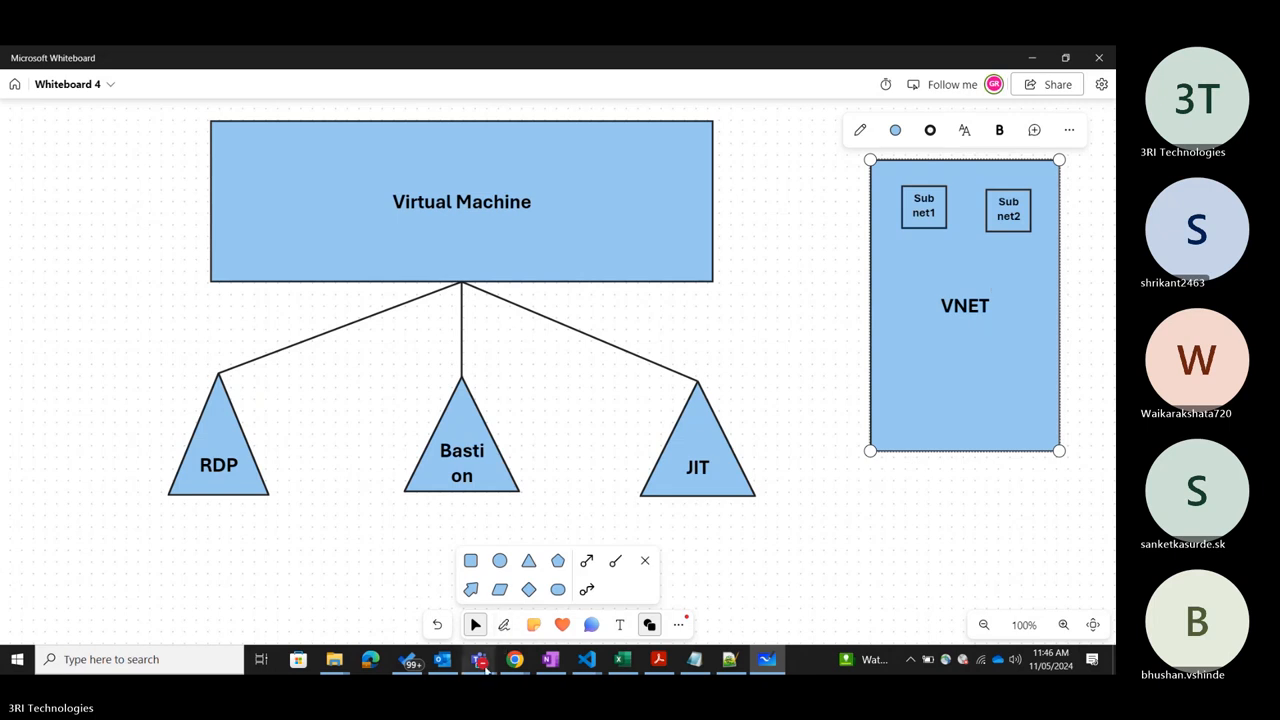
# Switch to the Azure portal window in Chrome and open the Bastion page of AZ-104-VM.
pyautogui.moveTo(480, 659)
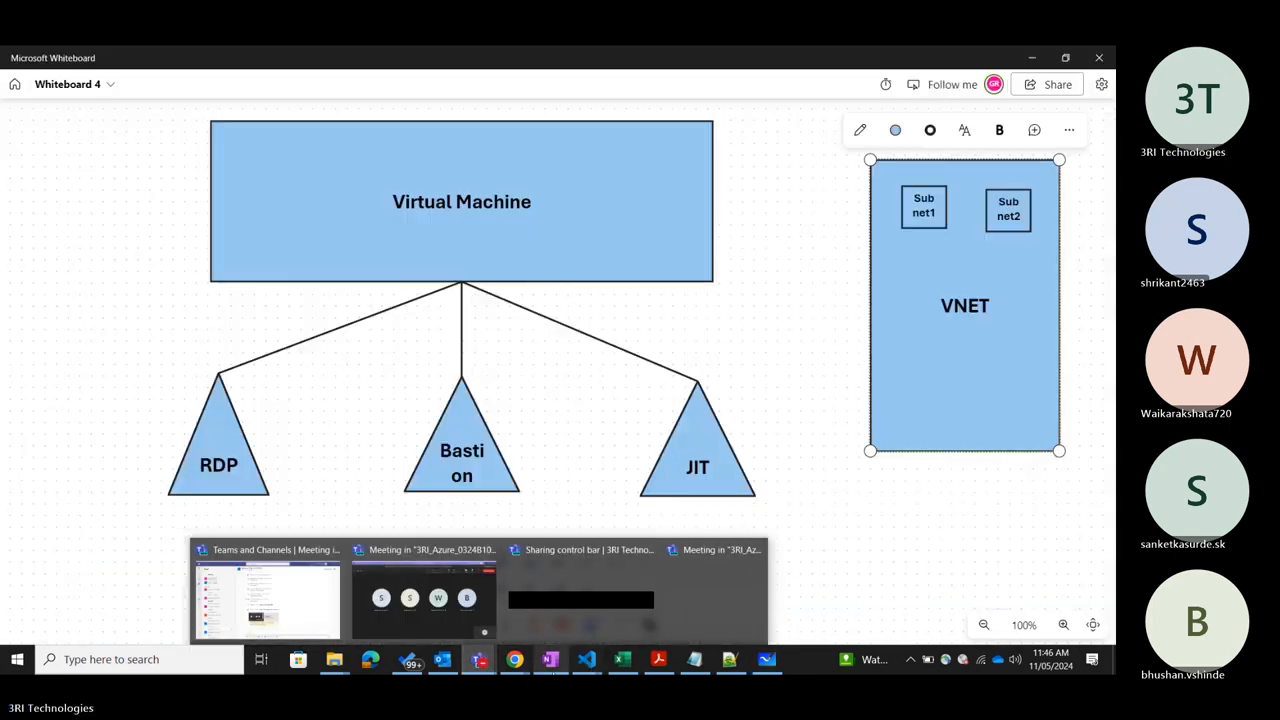
pyautogui.moveTo(687, 630)
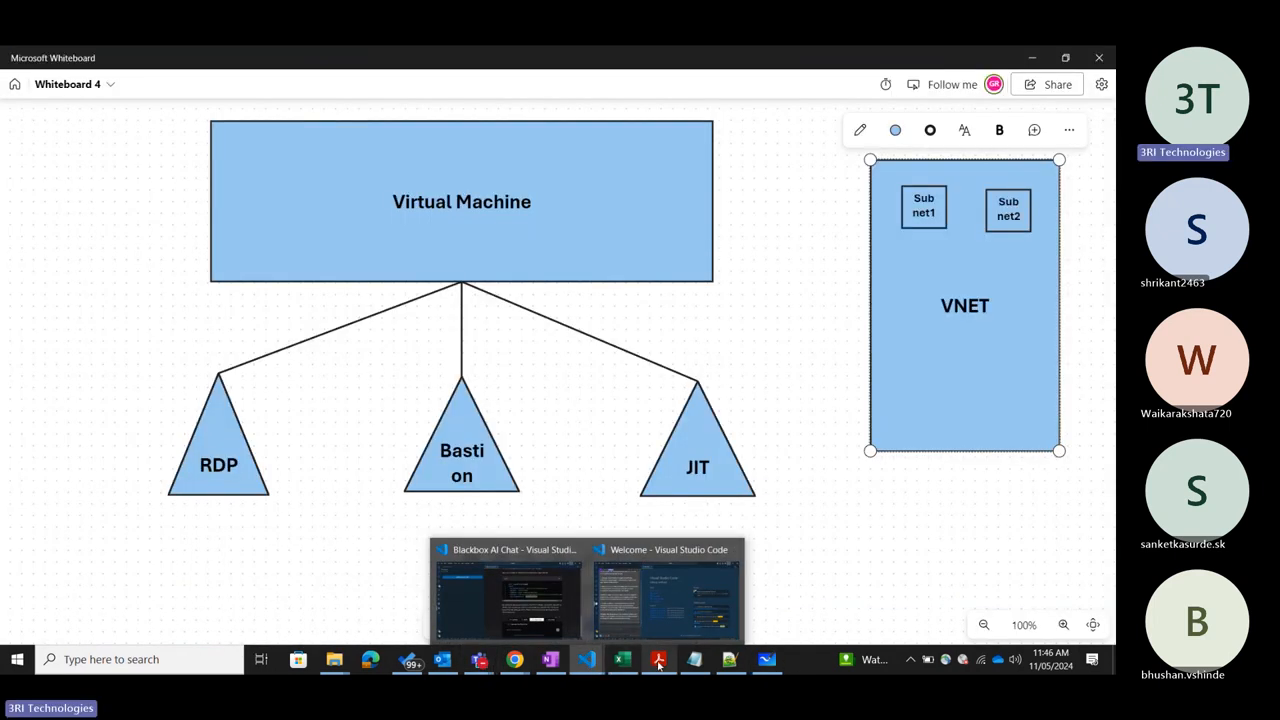
pyautogui.click(698, 661)
pyautogui.click(623, 661)
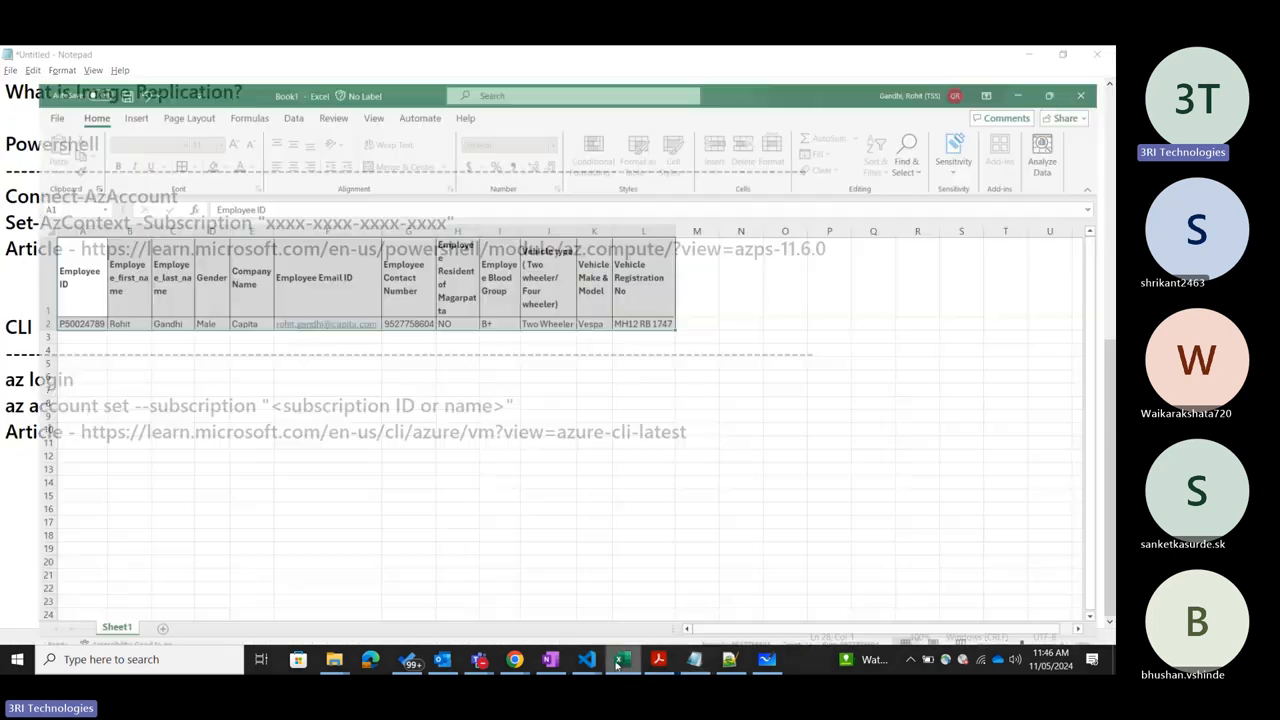
pyautogui.click(580, 661)
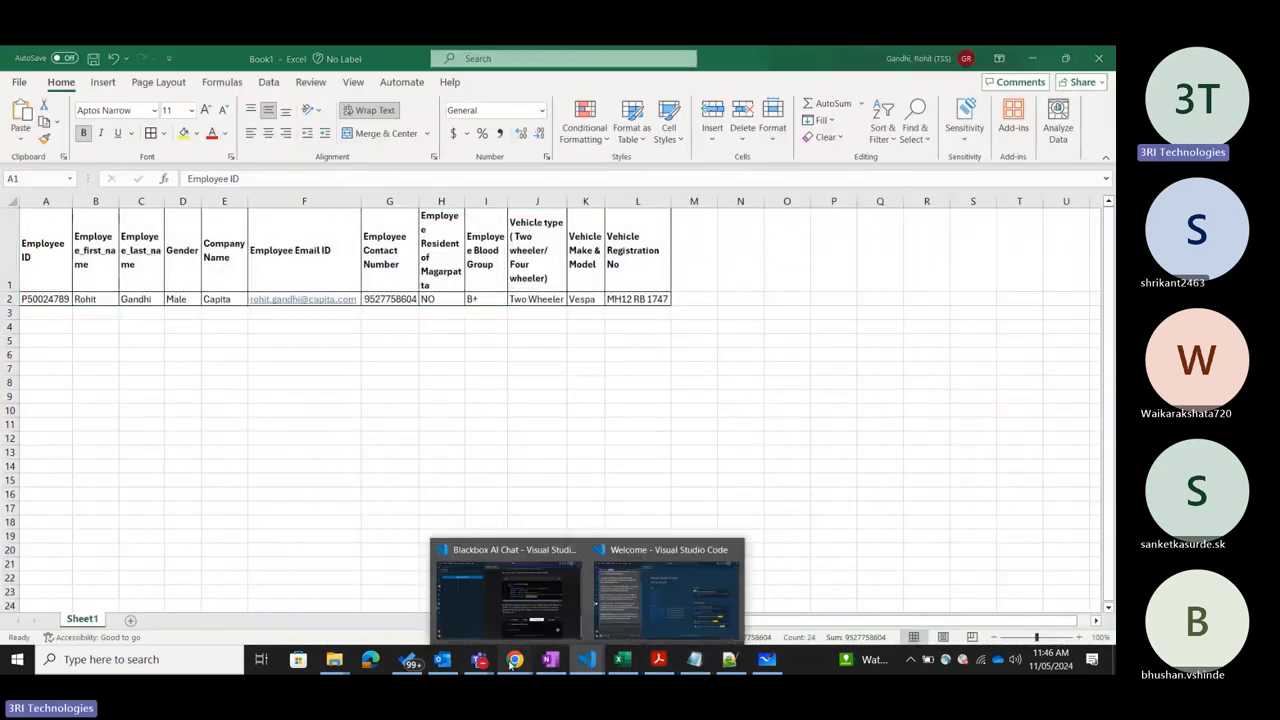
pyautogui.moveTo(514, 660)
pyautogui.click(759, 579)
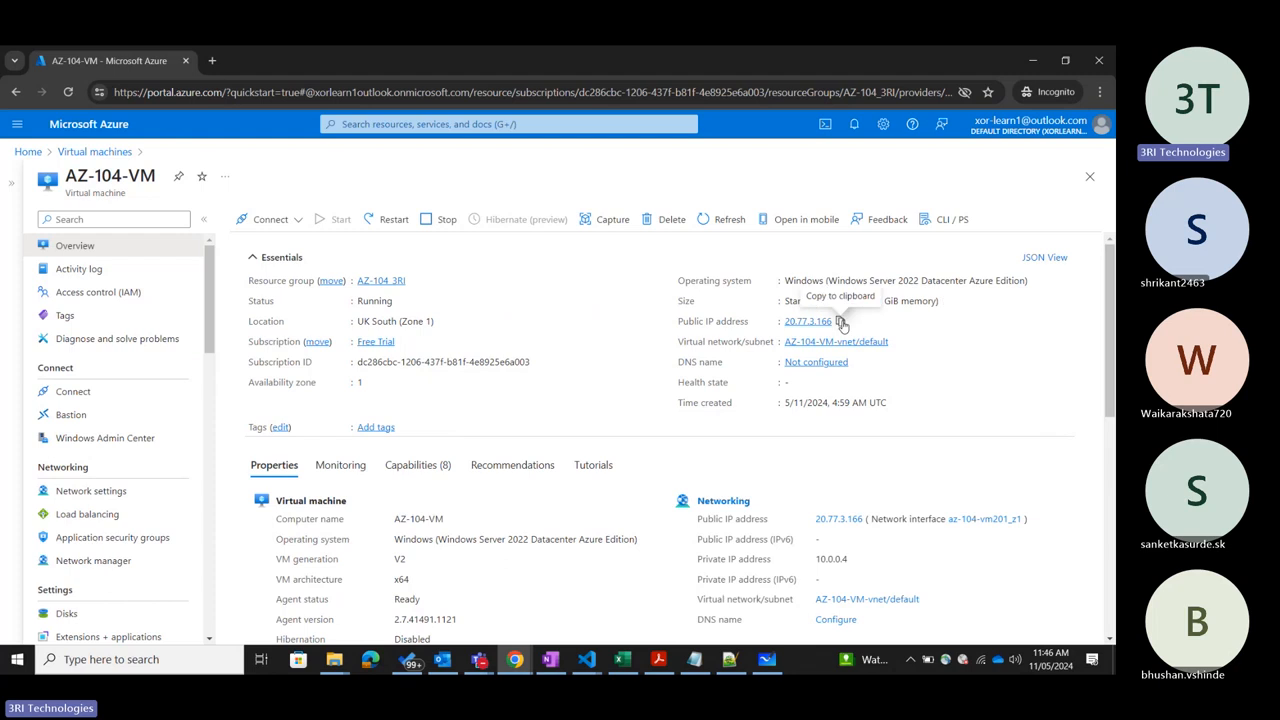
pyautogui.click(104, 416)
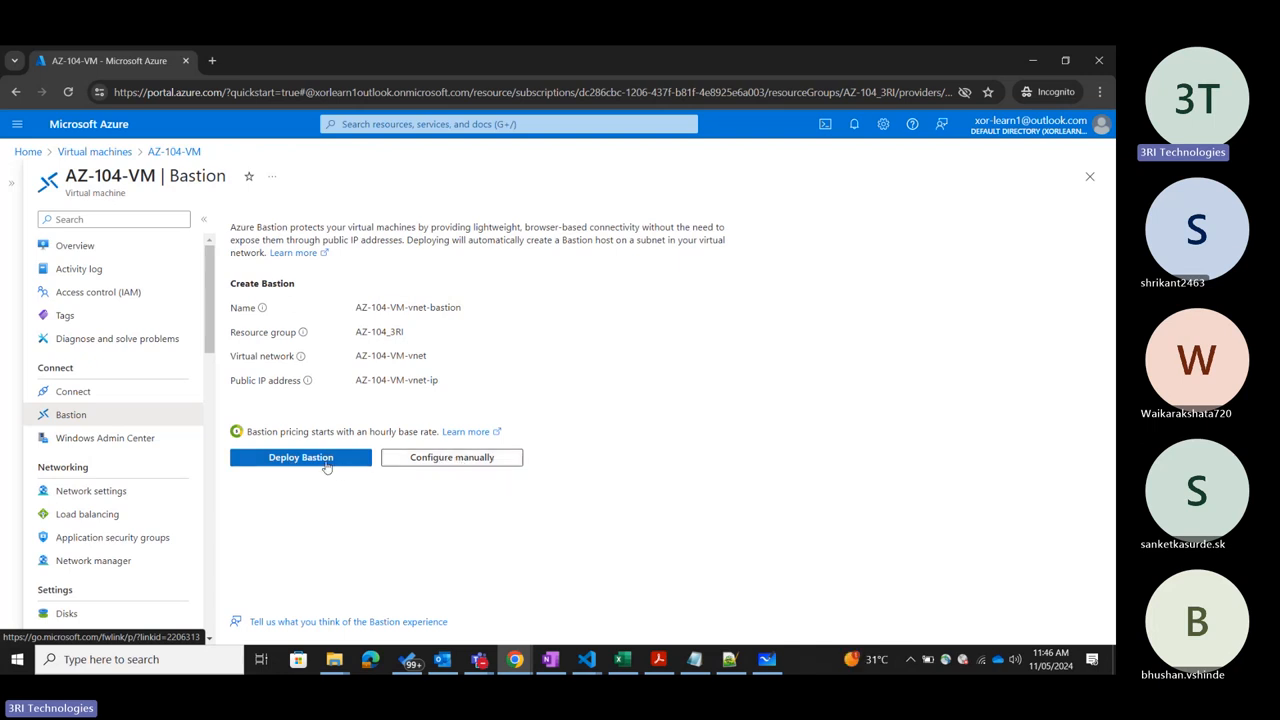
# Filter AZ-104-VM's resource menu by "virtua", open its network settings, and examine the subnets of AZ-104-VM-vnet.
pyautogui.scroll(-4, 113, 447)
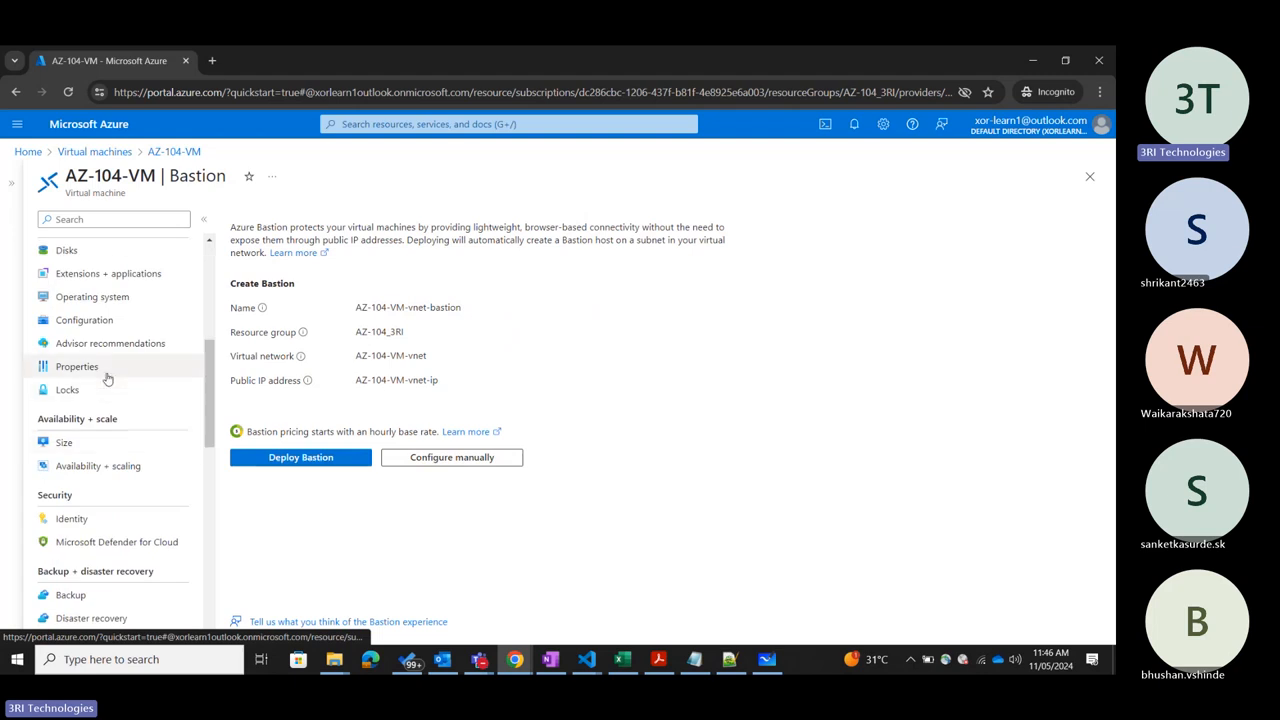
pyautogui.scroll(-2, 108, 385)
pyautogui.scroll(6, 108, 385)
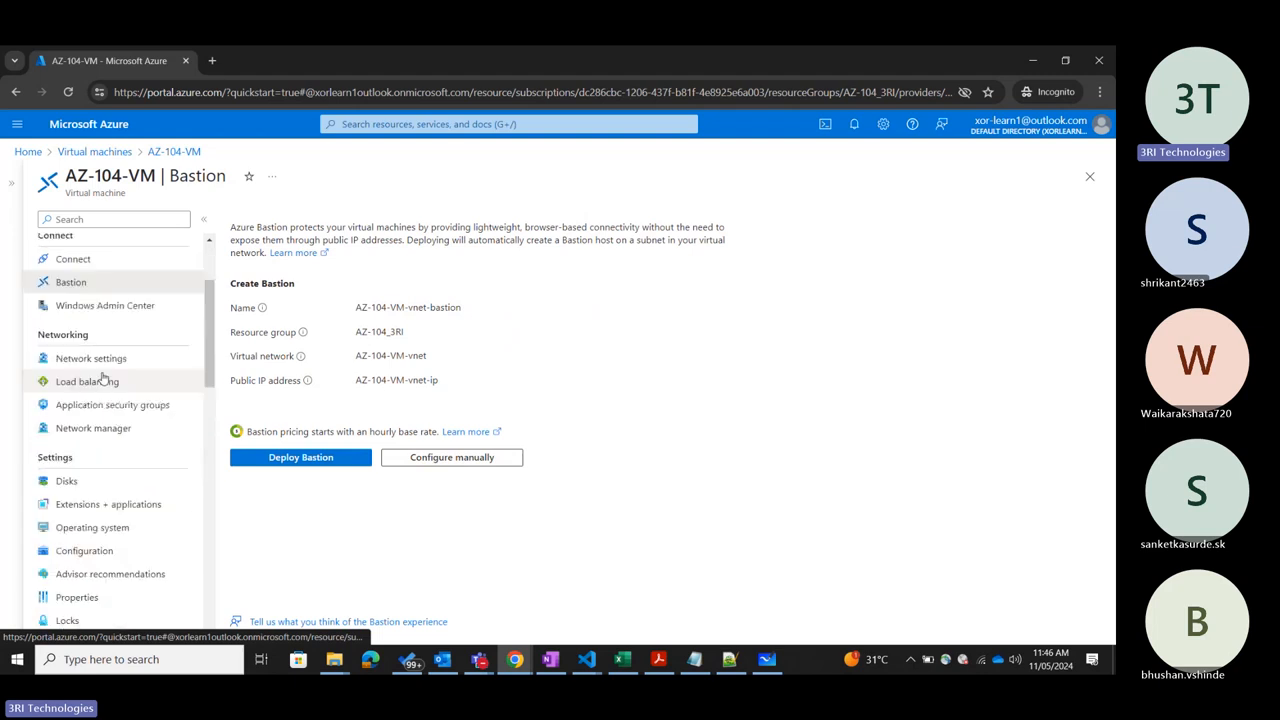
pyautogui.click(87, 218)
pyautogui.write('virtua')
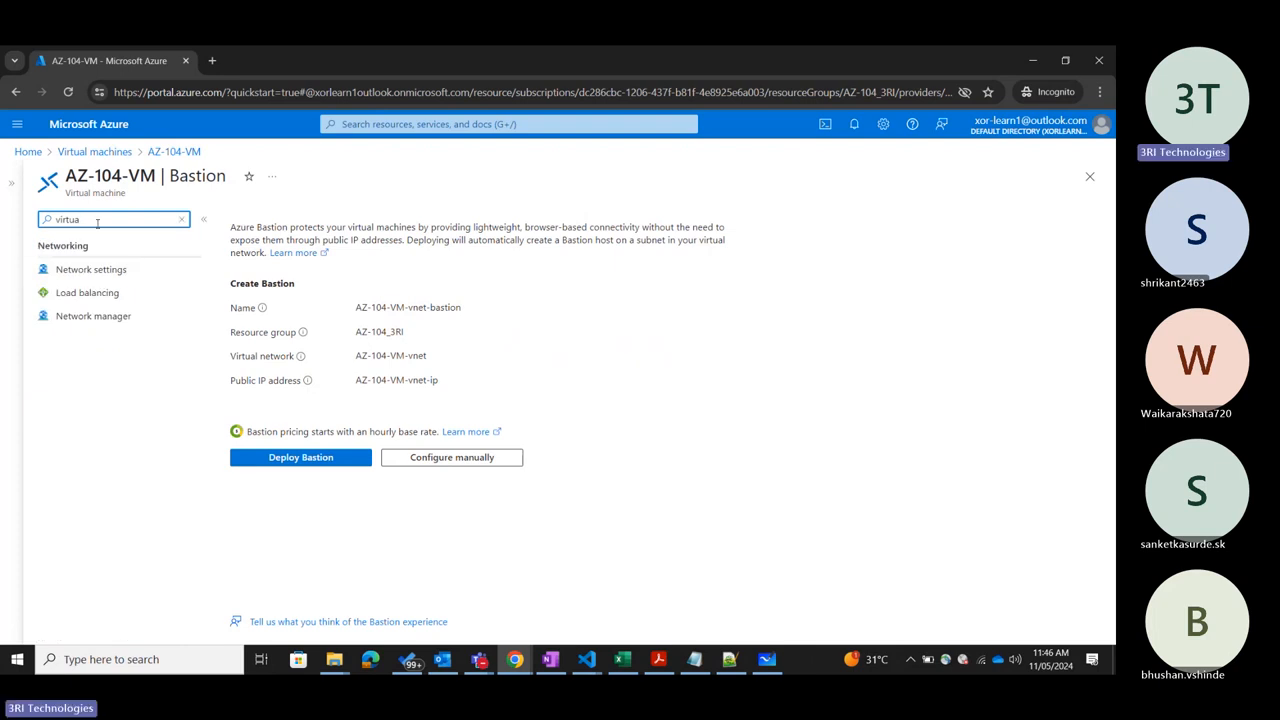
pyautogui.click(93, 271)
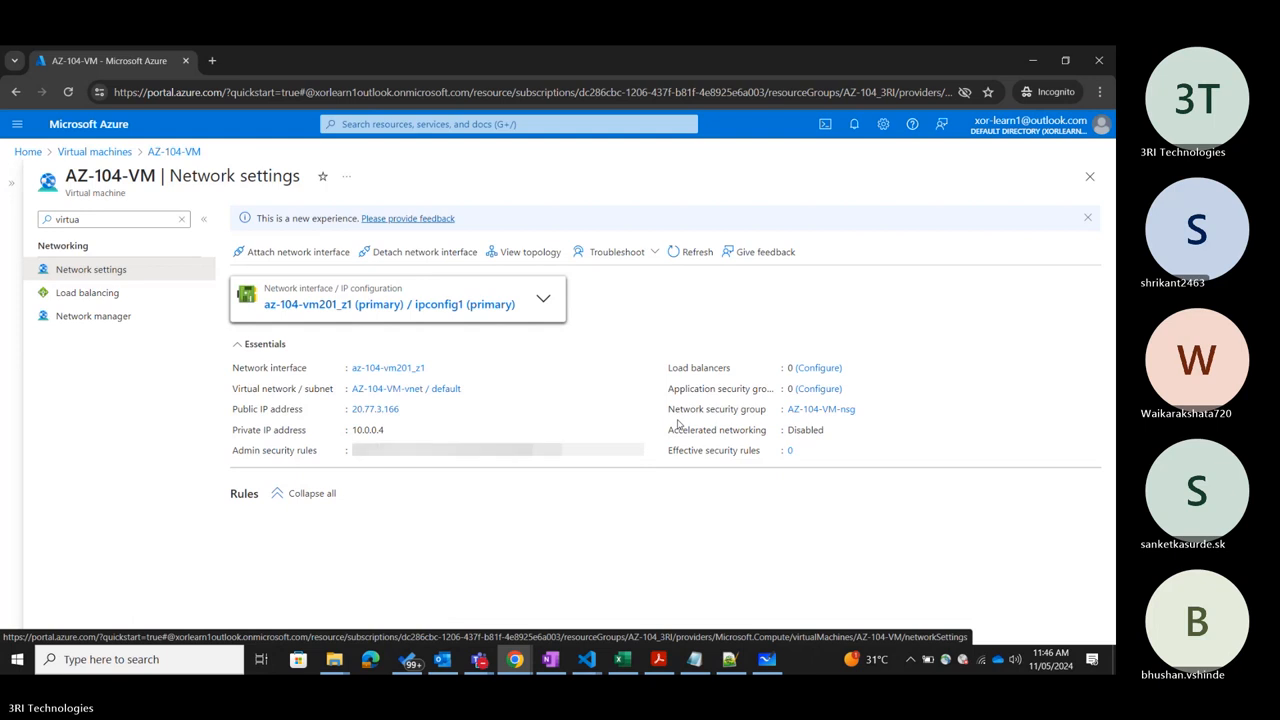
pyautogui.click(427, 388)
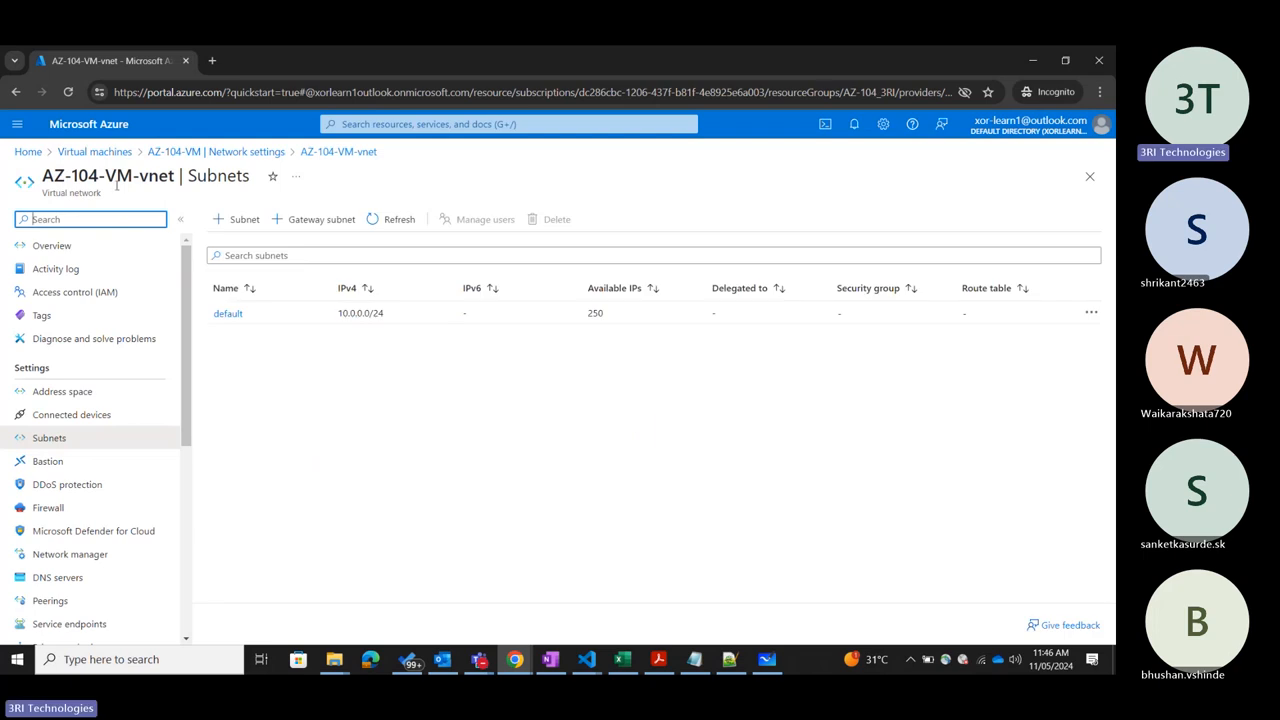
pyautogui.click(281, 404)
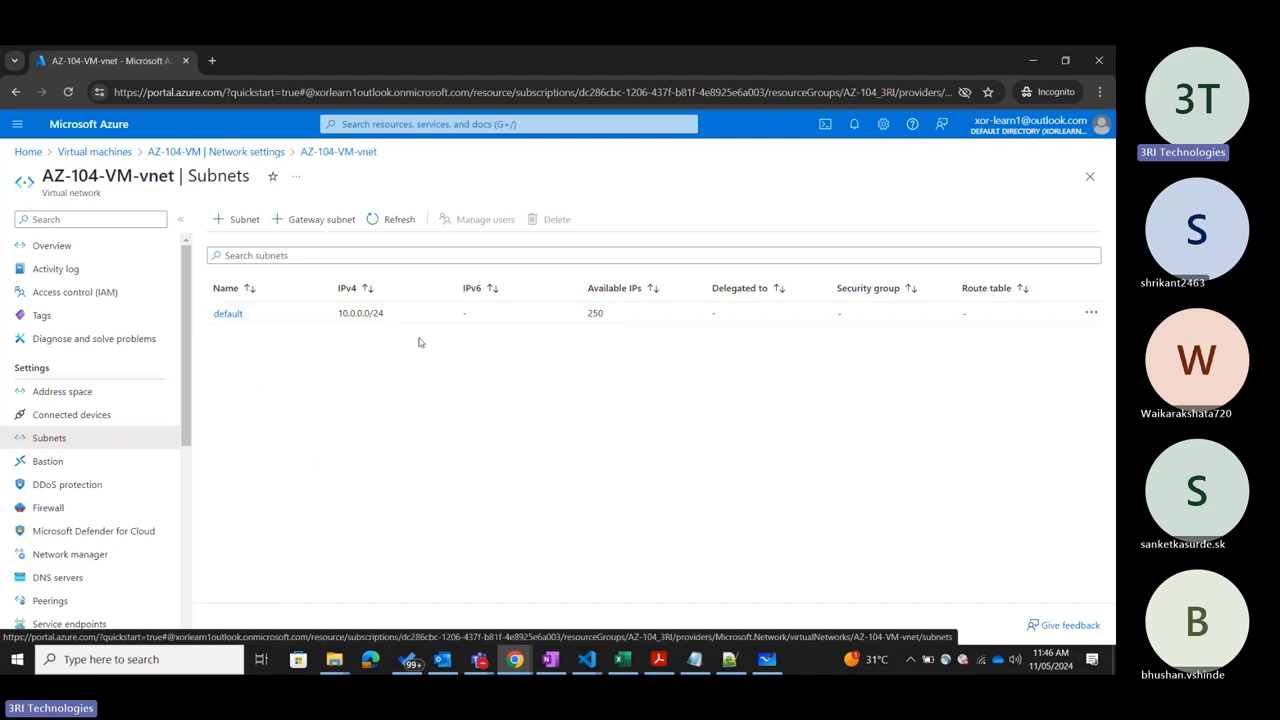
pyautogui.click(1090, 176)
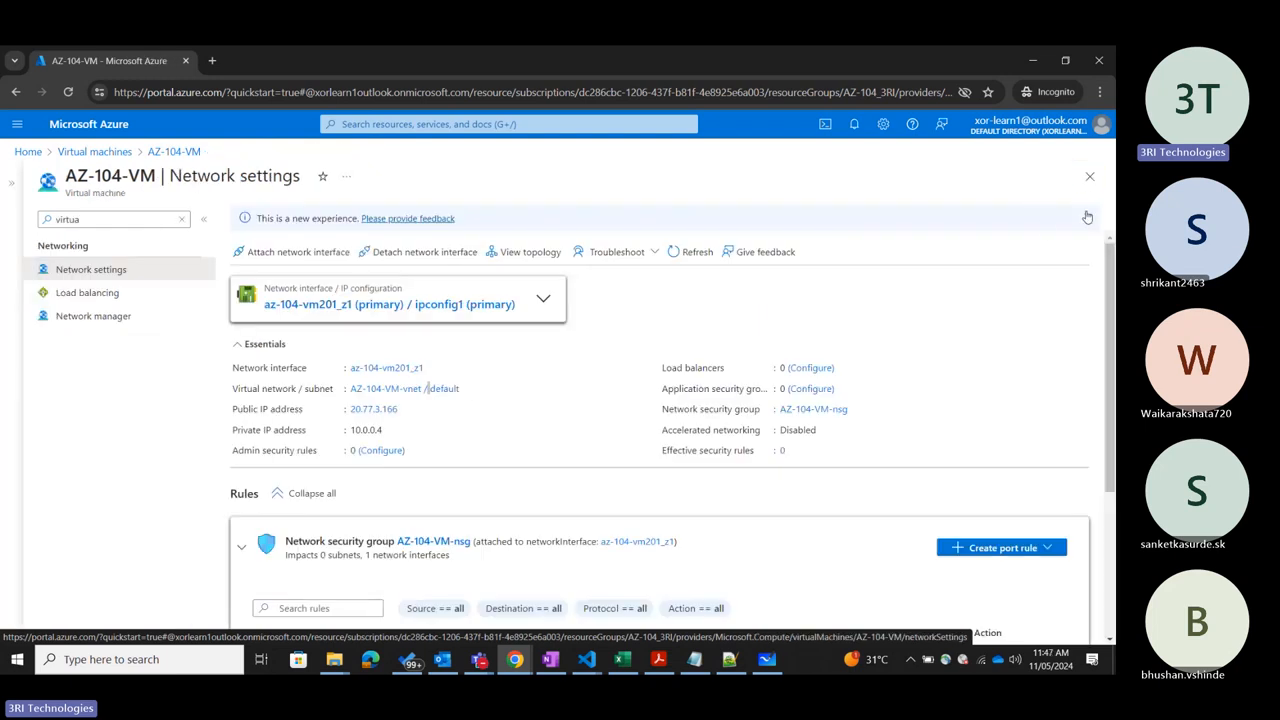
# Clear the resource menu filter and deploy Bastion for AZ-104-VM with the proposed settings.
pyautogui.click(182, 219)
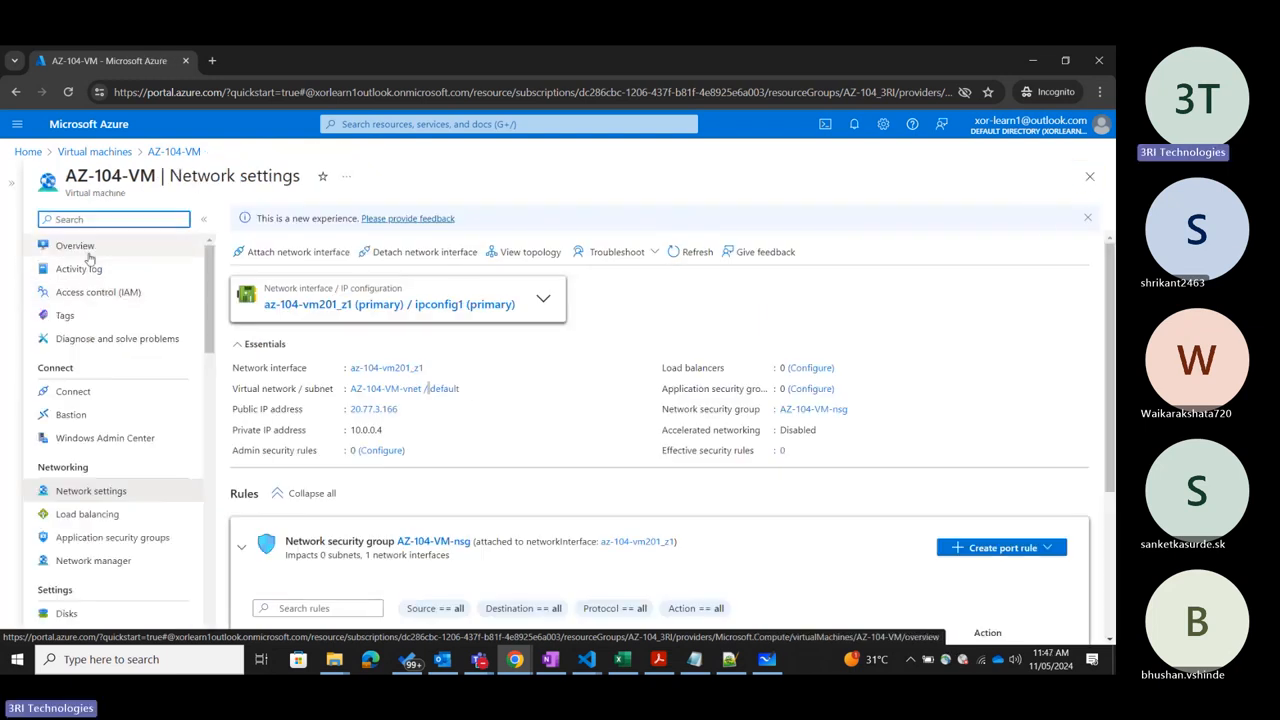
pyautogui.click(71, 414)
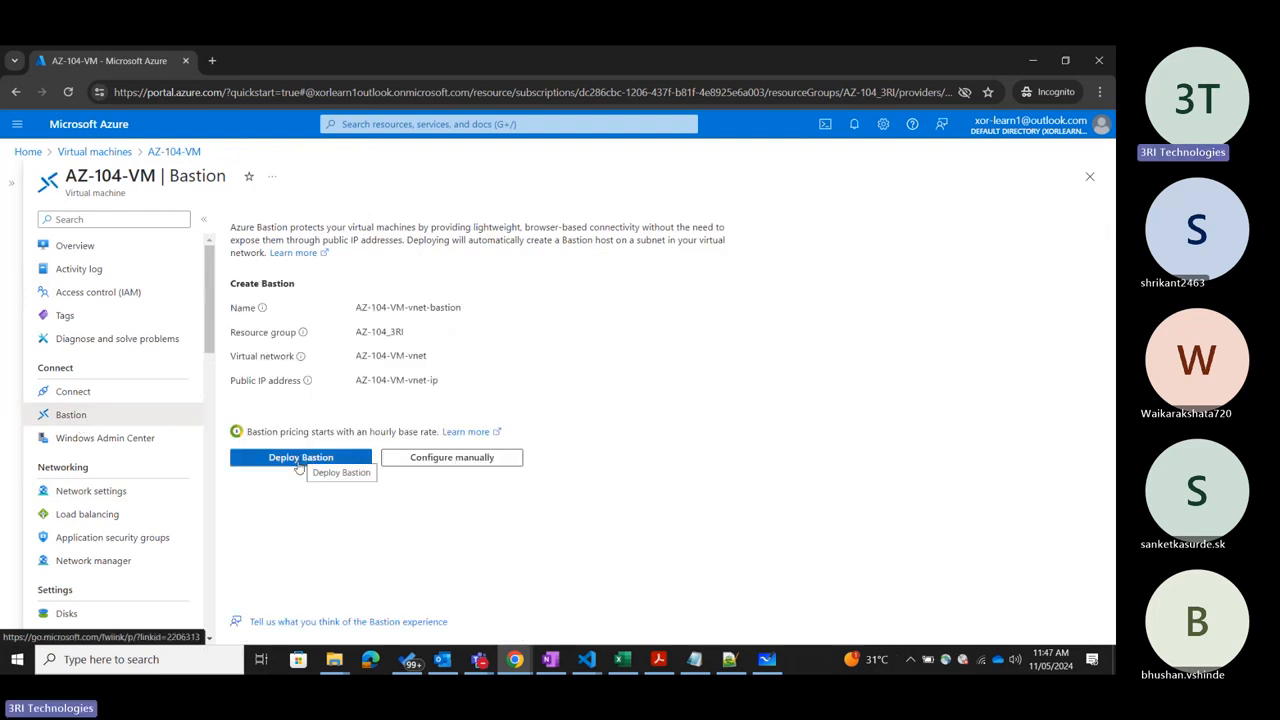
pyautogui.click(298, 462)
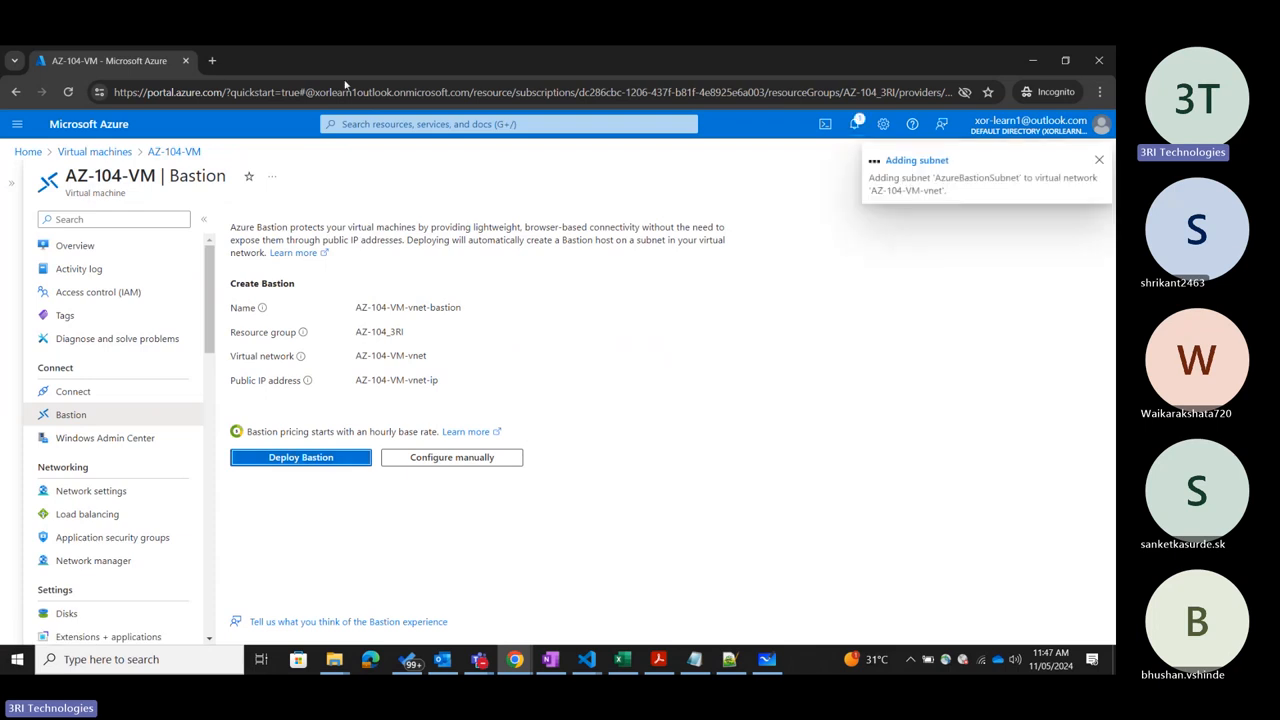
# Search the portal for "bastion", view the Bastions list, dismiss its tips and notification, and close the list.
pyautogui.click(372, 126)
pyautogui.write('bastion')
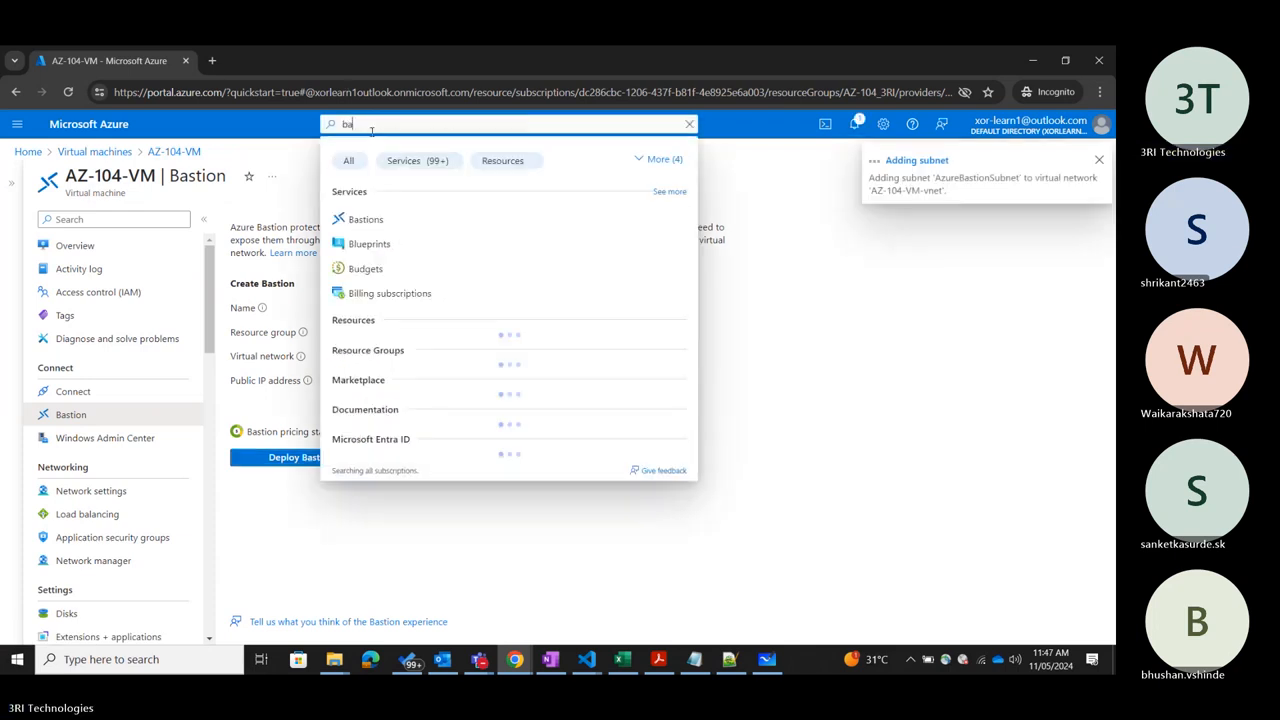
pyautogui.click(368, 220)
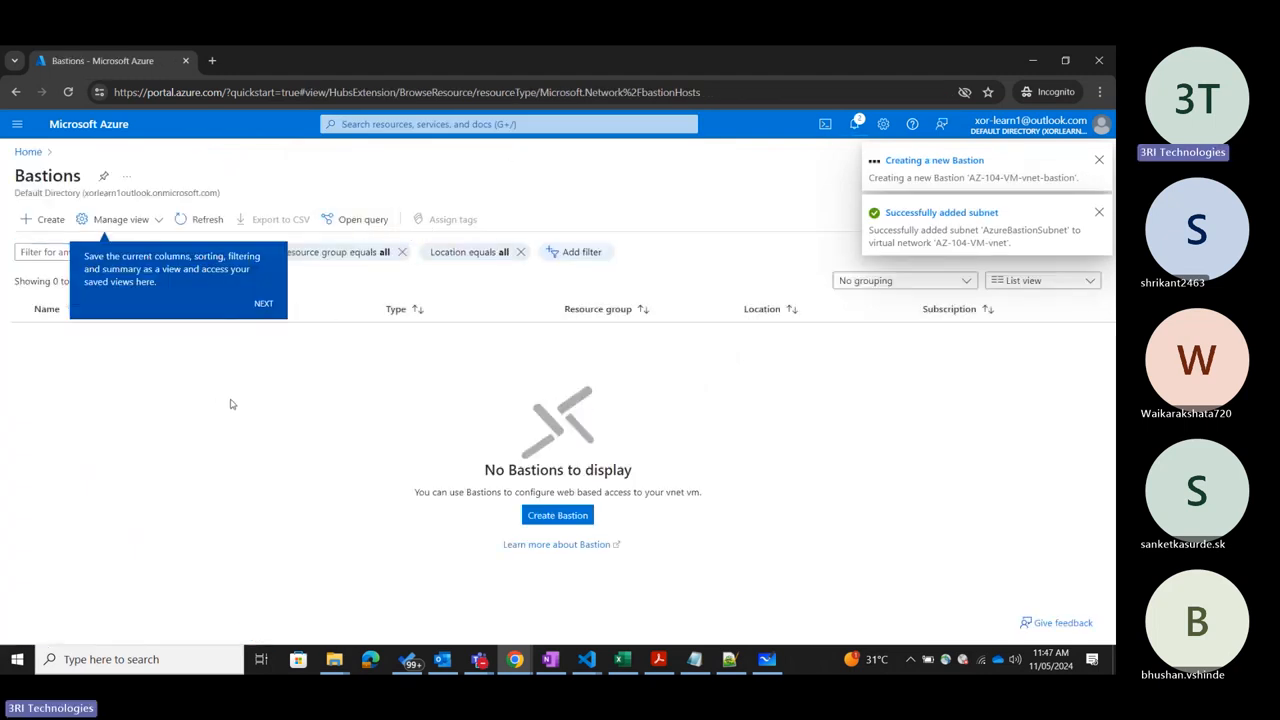
pyautogui.click(263, 303)
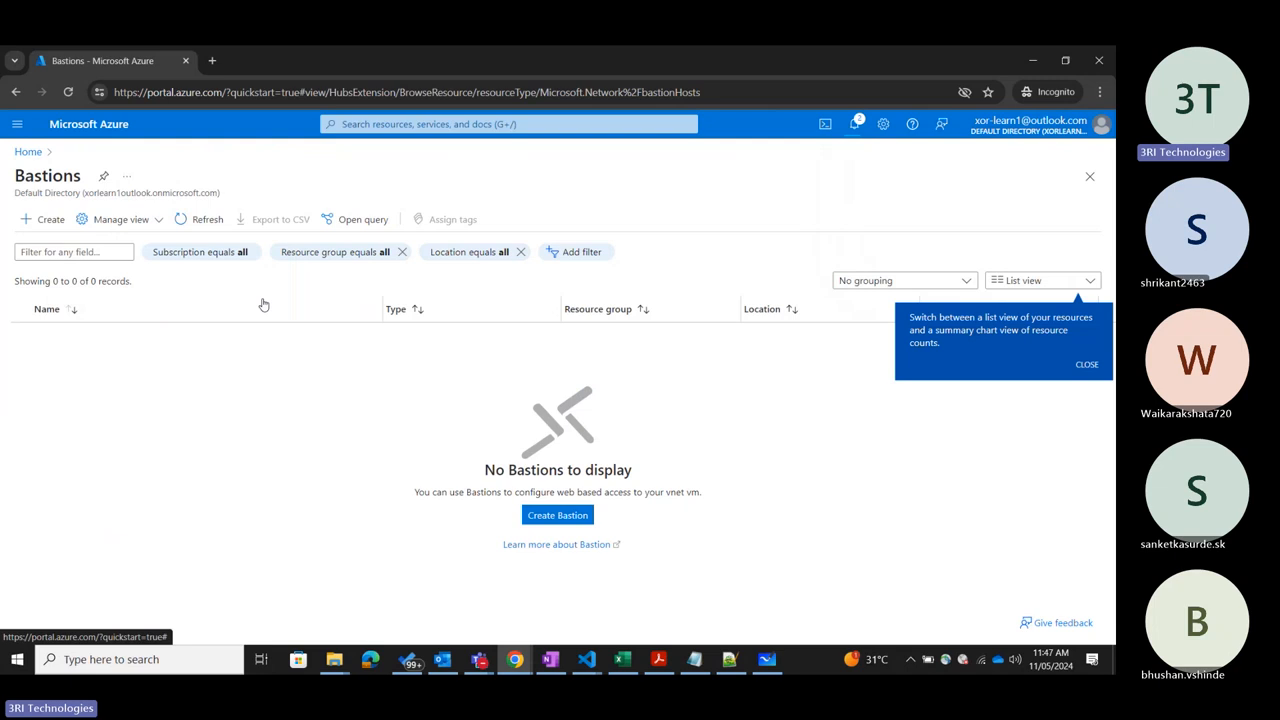
pyautogui.click(1088, 364)
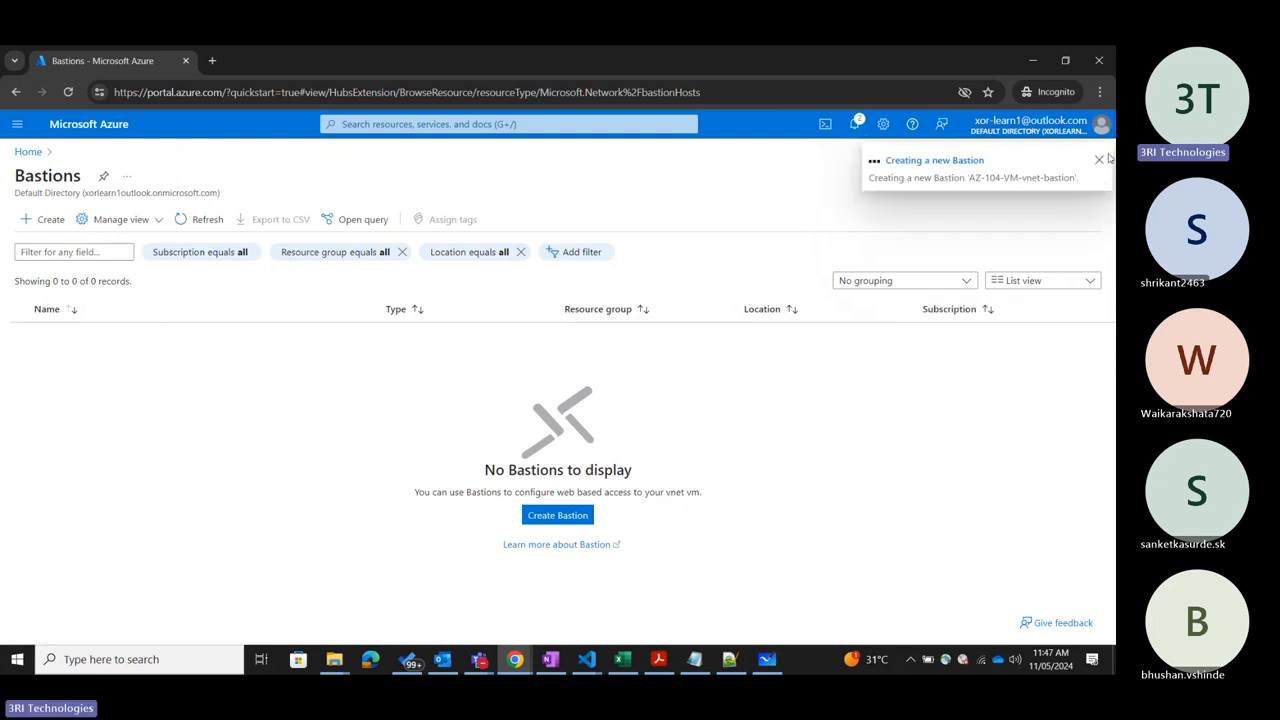
pyautogui.click(1099, 162)
pyautogui.click(1093, 179)
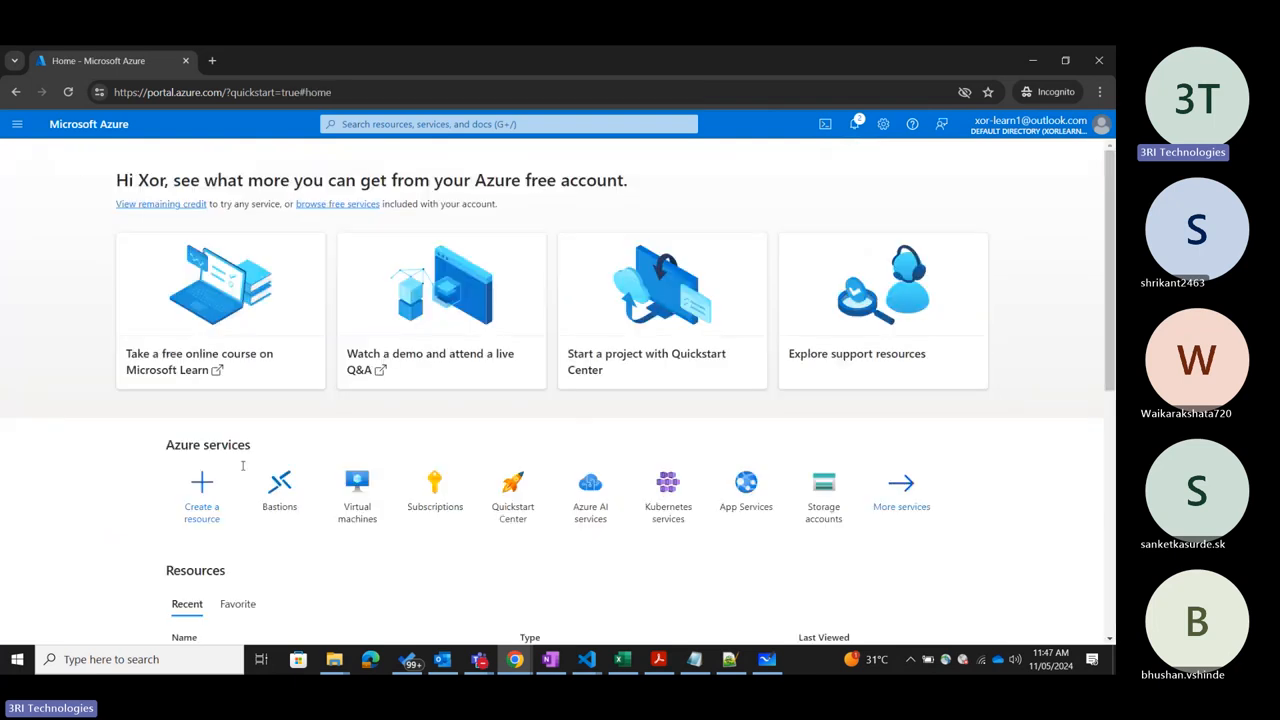
# Reopen AZ-104-VM's Bastion page from the virtual machines list and check the Bastion deployment's progress in the notifications.
pyautogui.click(377, 499)
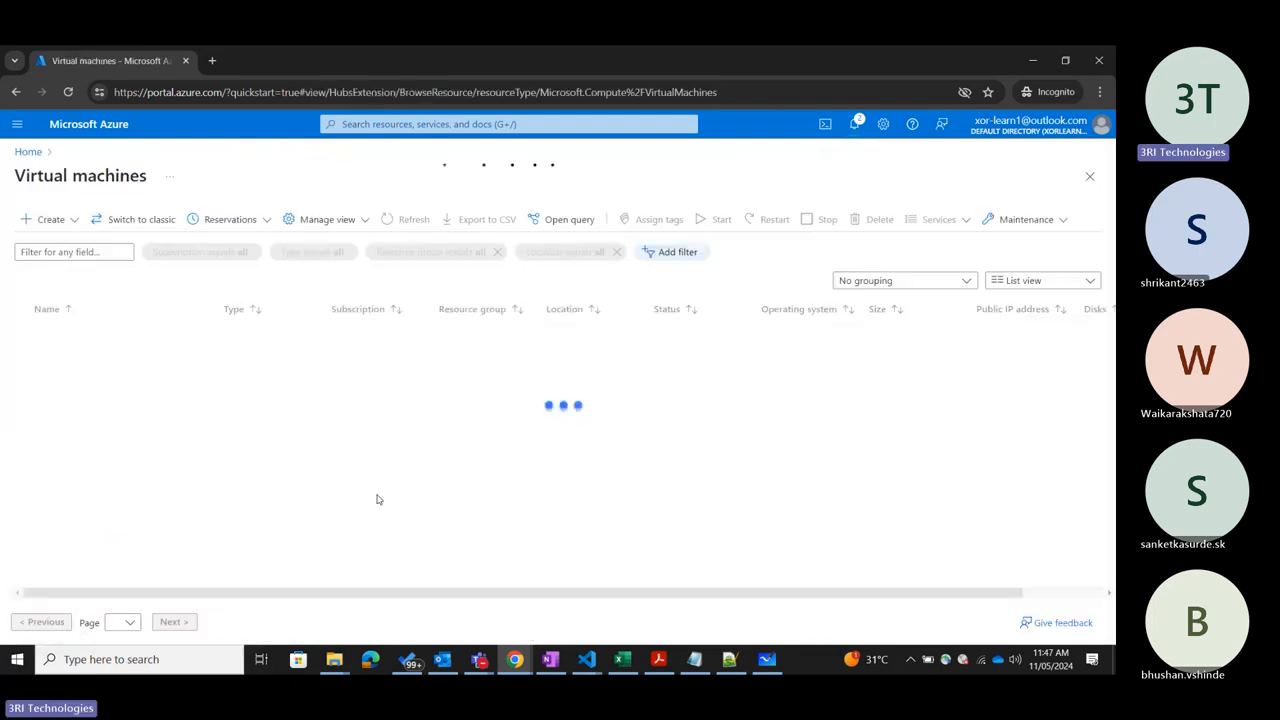
pyautogui.click(83, 340)
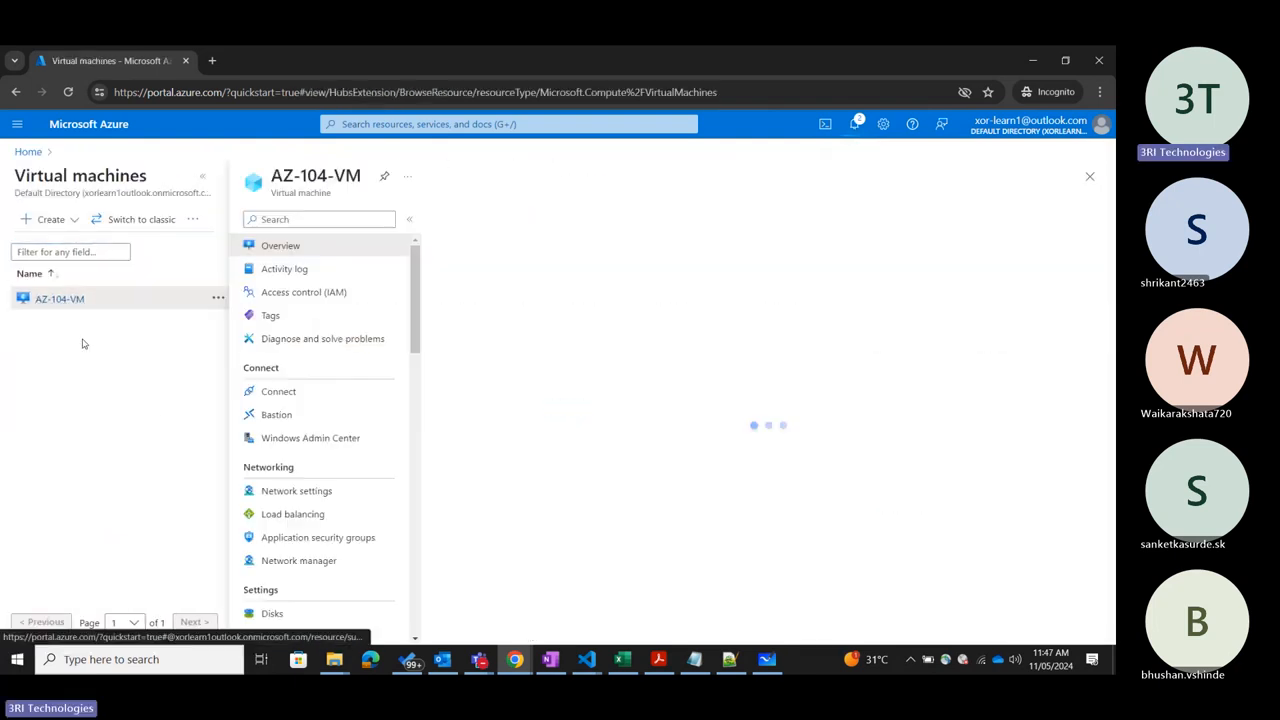
pyautogui.click(200, 178)
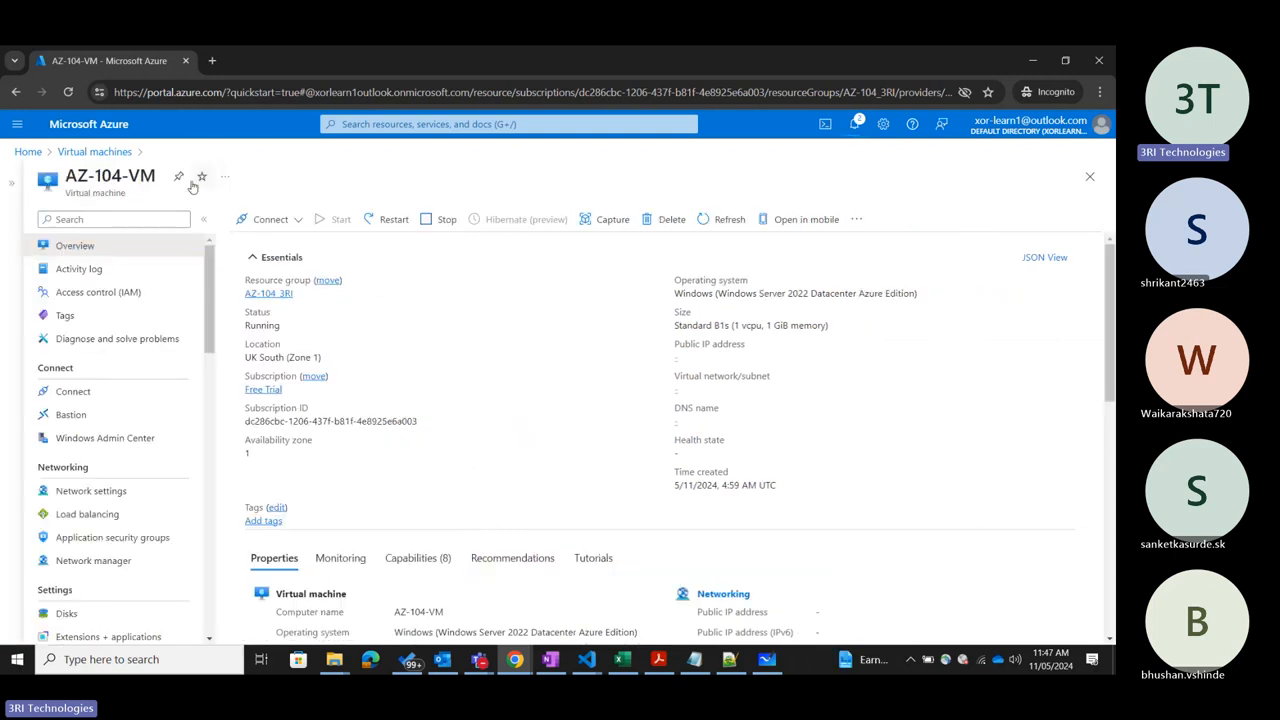
pyautogui.click(71, 414)
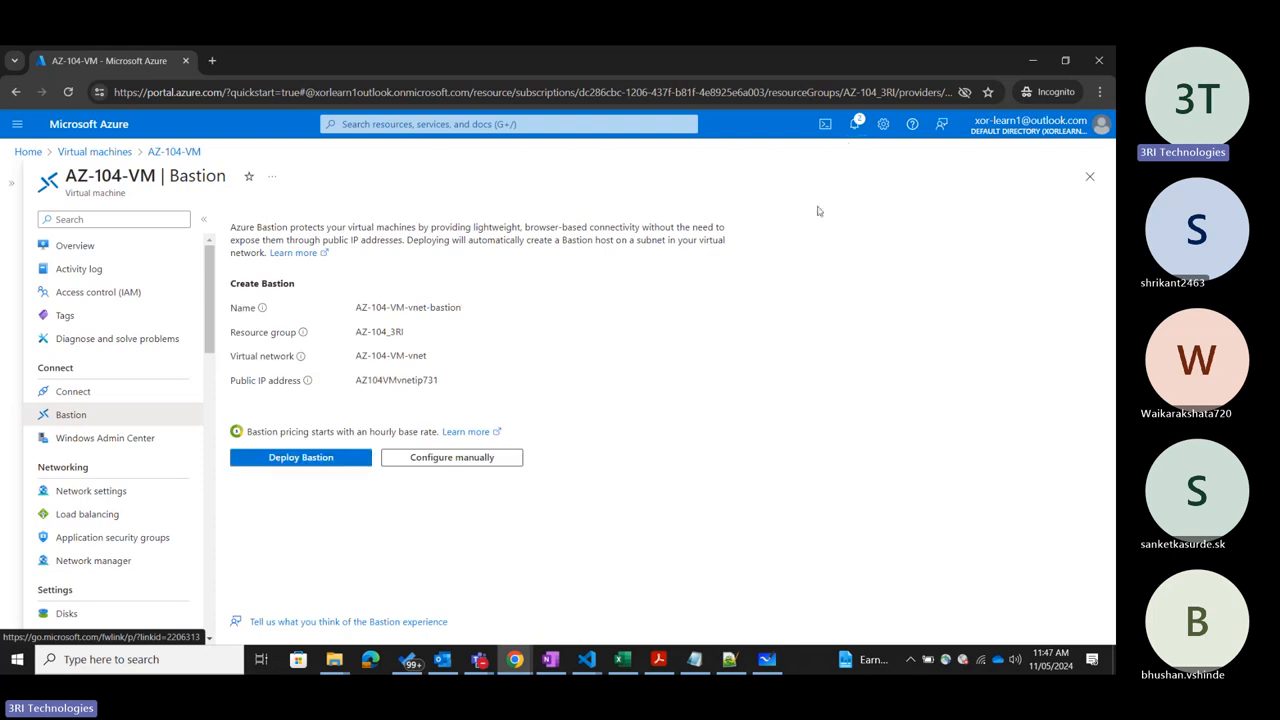
pyautogui.click(854, 124)
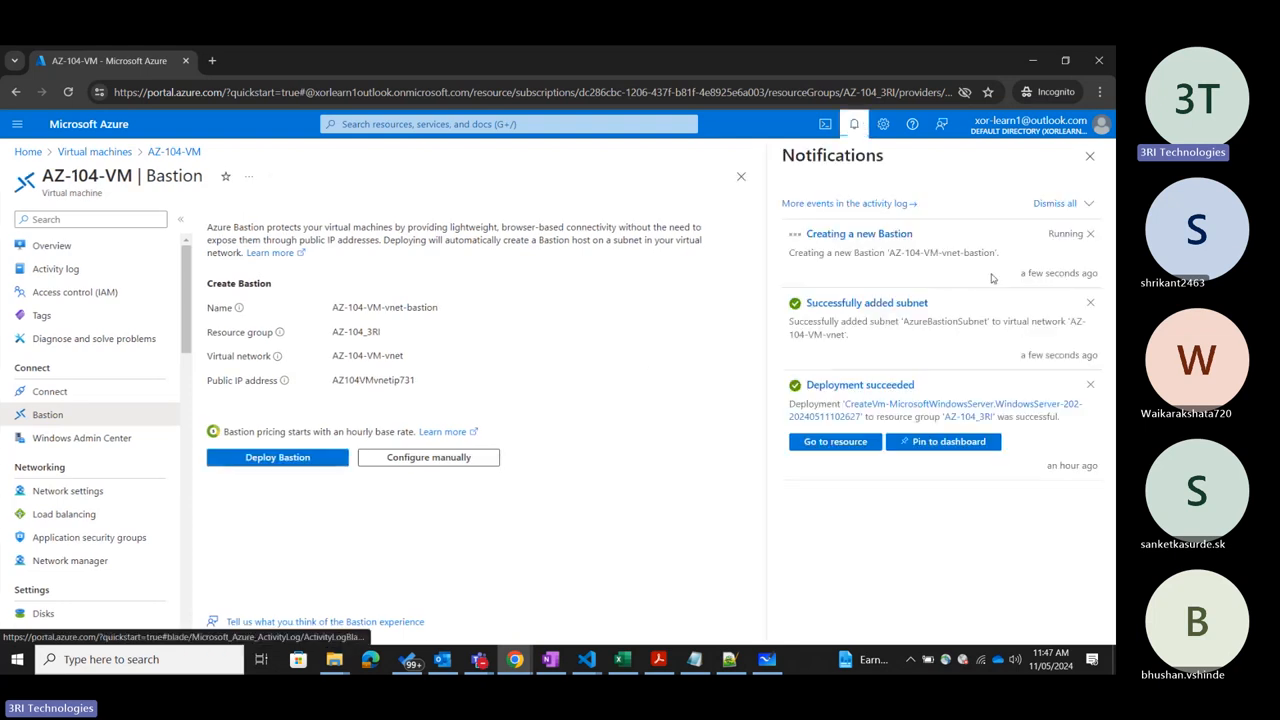
pyautogui.click(1090, 156)
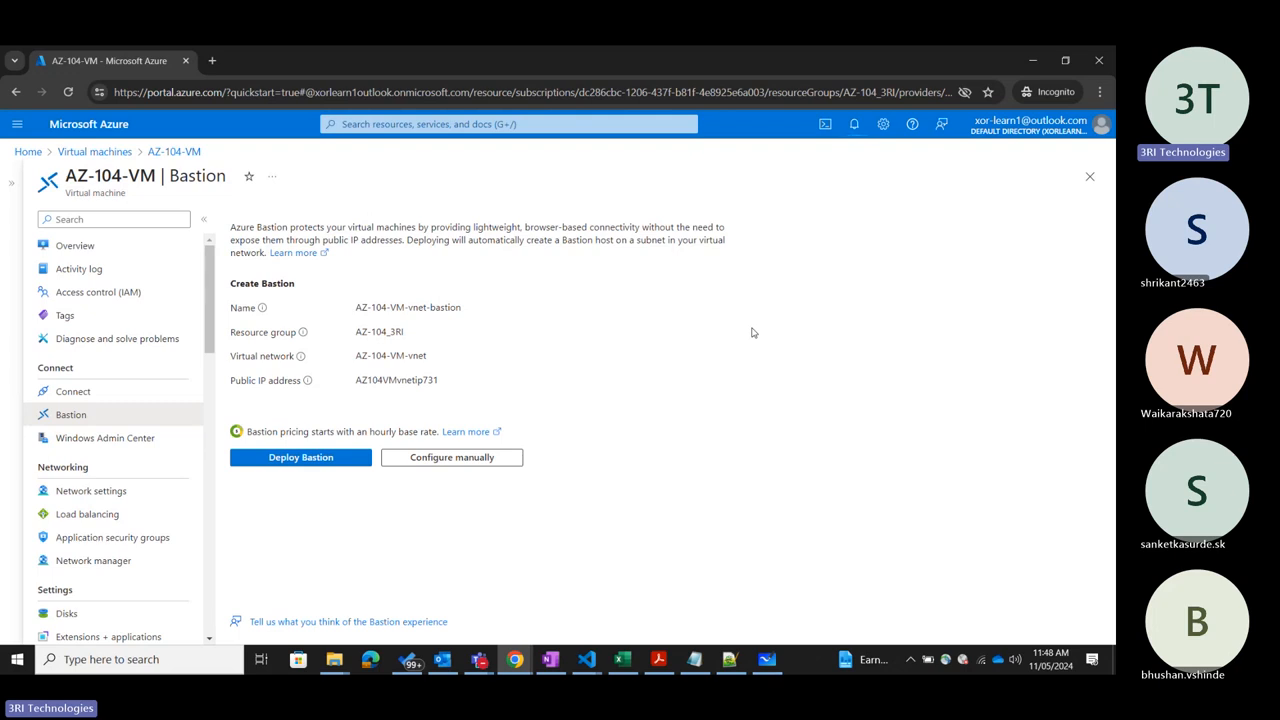
# Switch to the Teams meeting, admit the participant waiting in the lobby, and minimize the meeting.
pyautogui.click(480, 659)
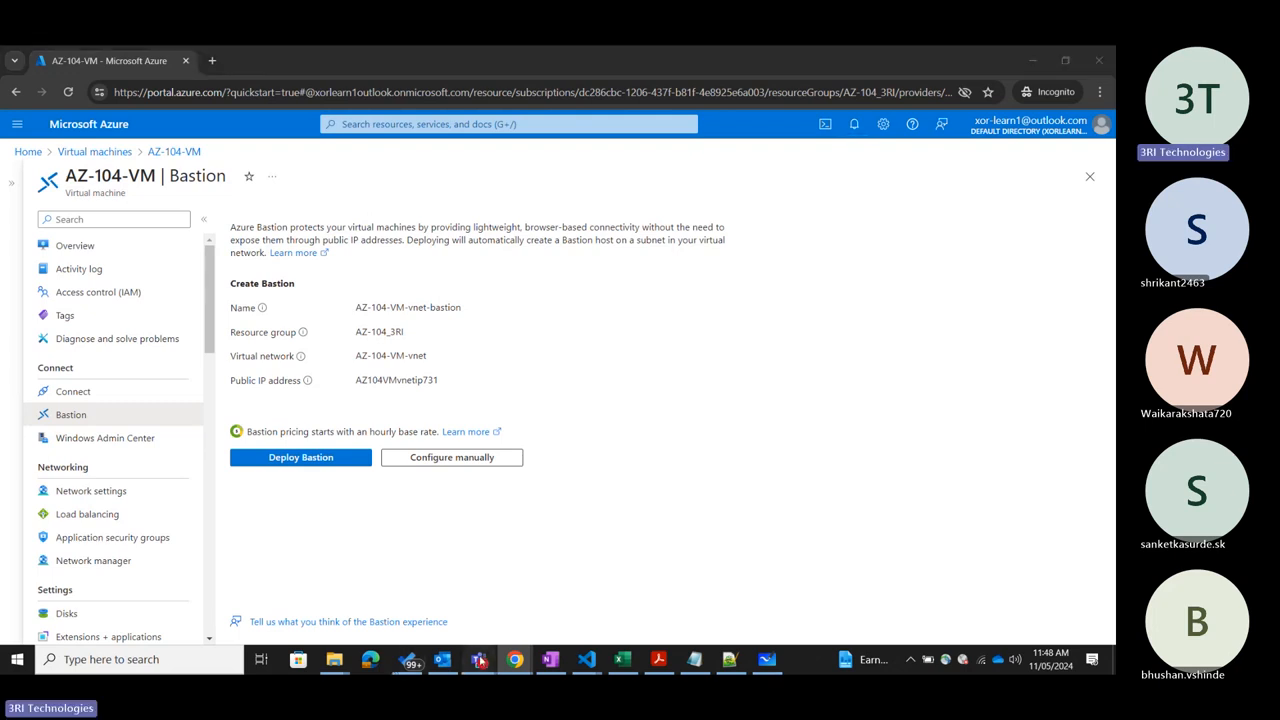
pyautogui.click(401, 622)
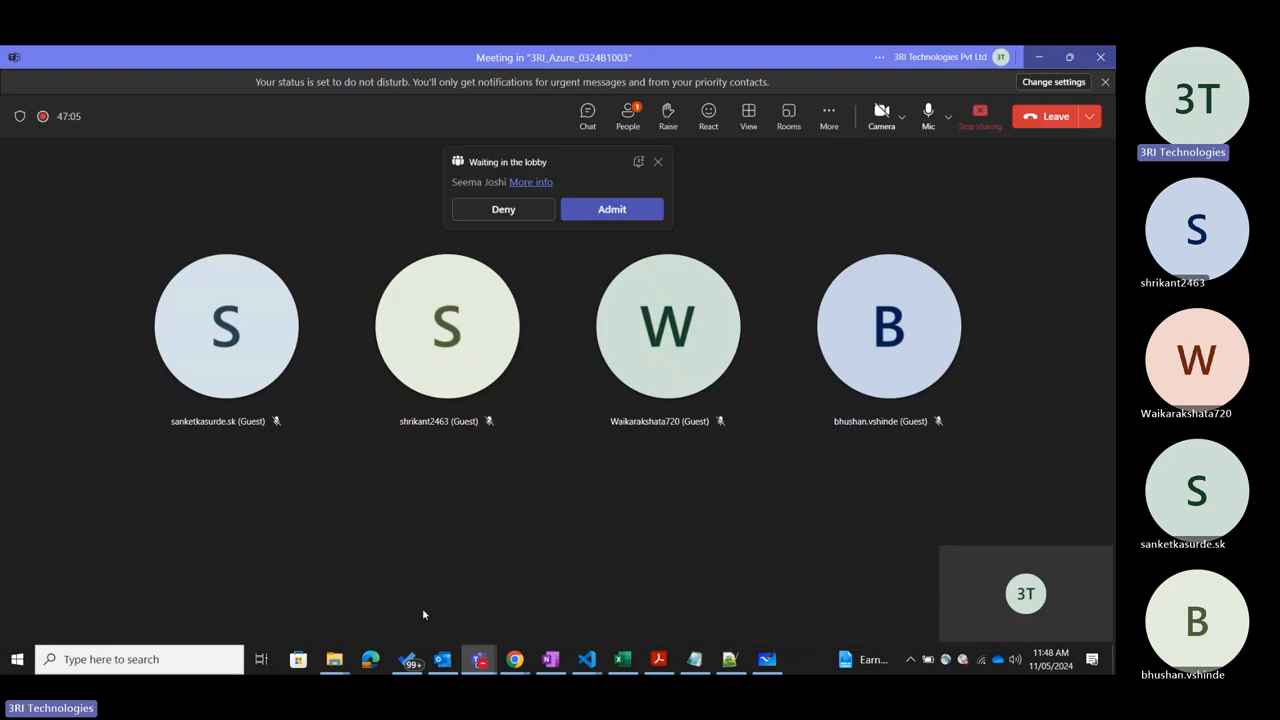
pyautogui.click(640, 203)
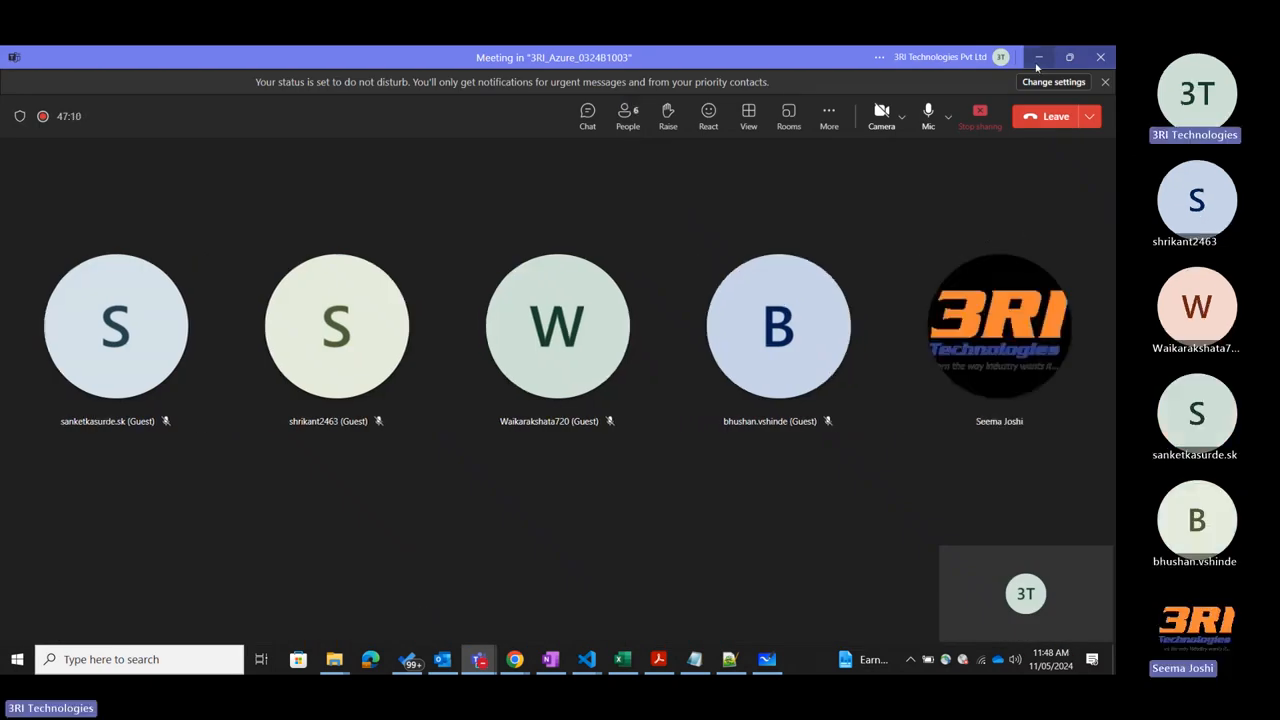
pyautogui.click(1039, 58)
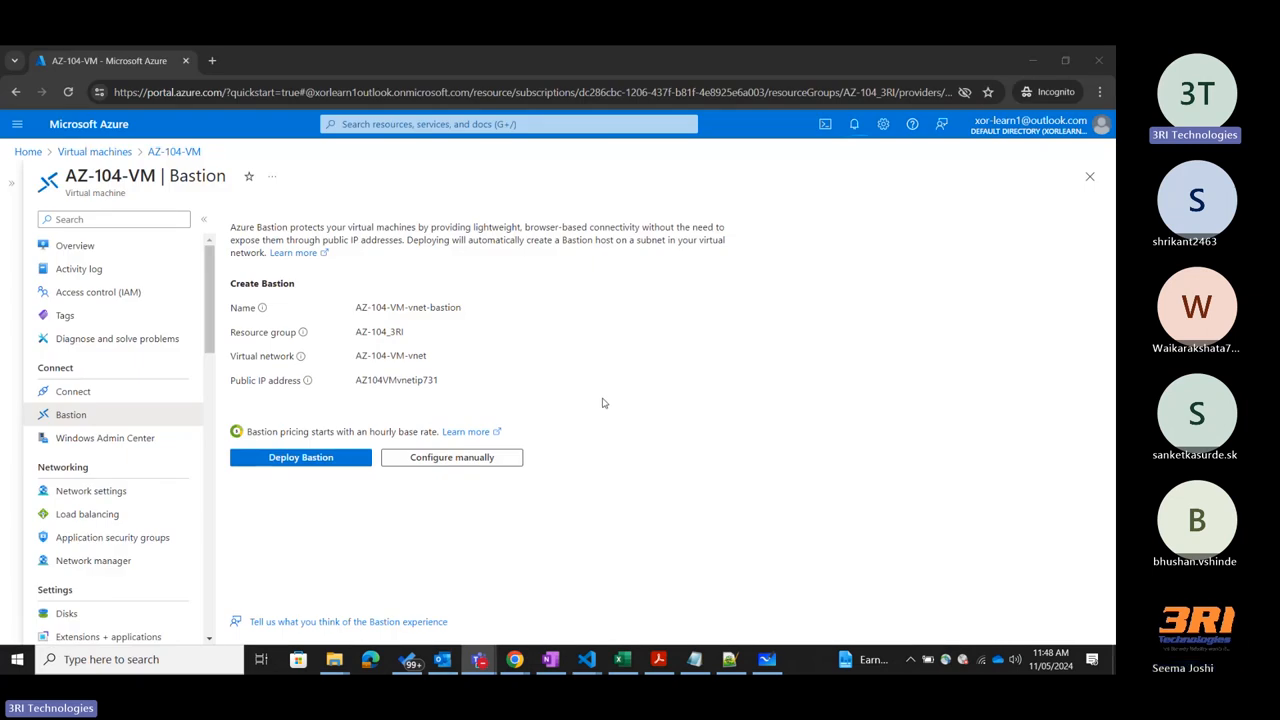
# Return to the connection diagram in Microsoft Whiteboard and deselect the VNET shape.
pyautogui.click(767, 659)
pyautogui.click(779, 446)
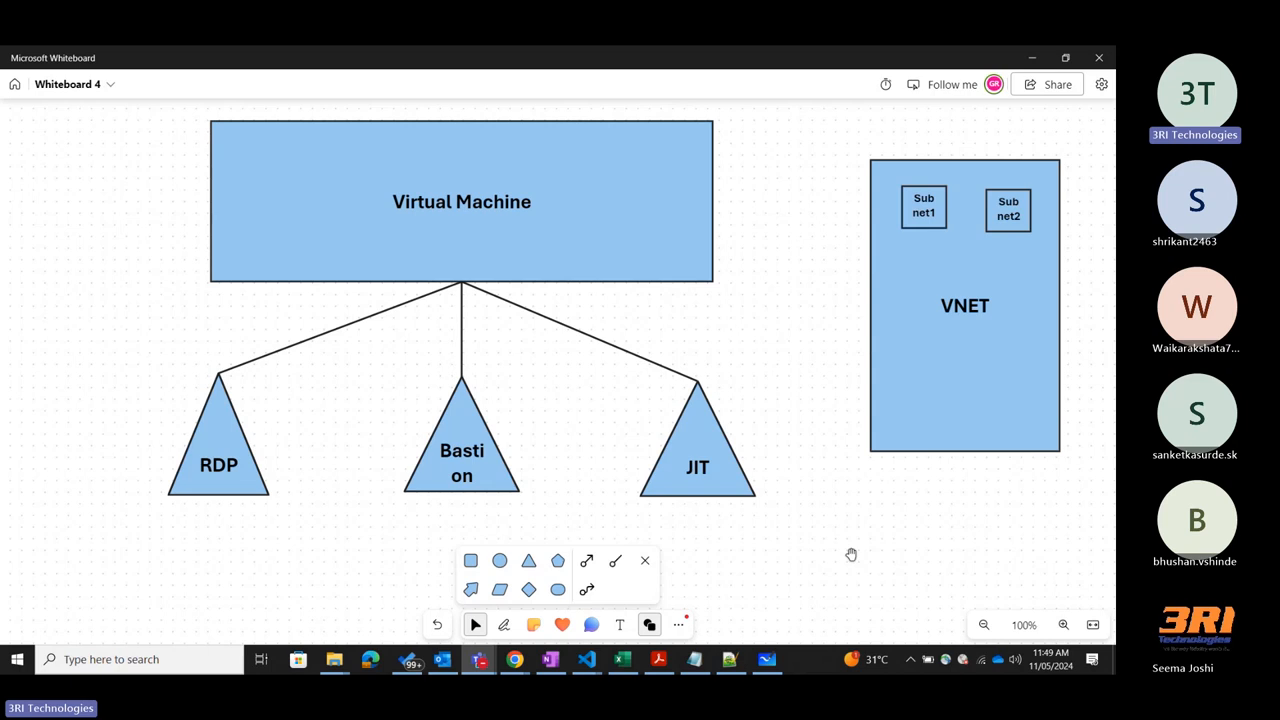
# Switch to the incognito Chrome window with AZ-104-VM and search Google for "what is my IP" in a new tab.
pyautogui.moveTo(514, 659)
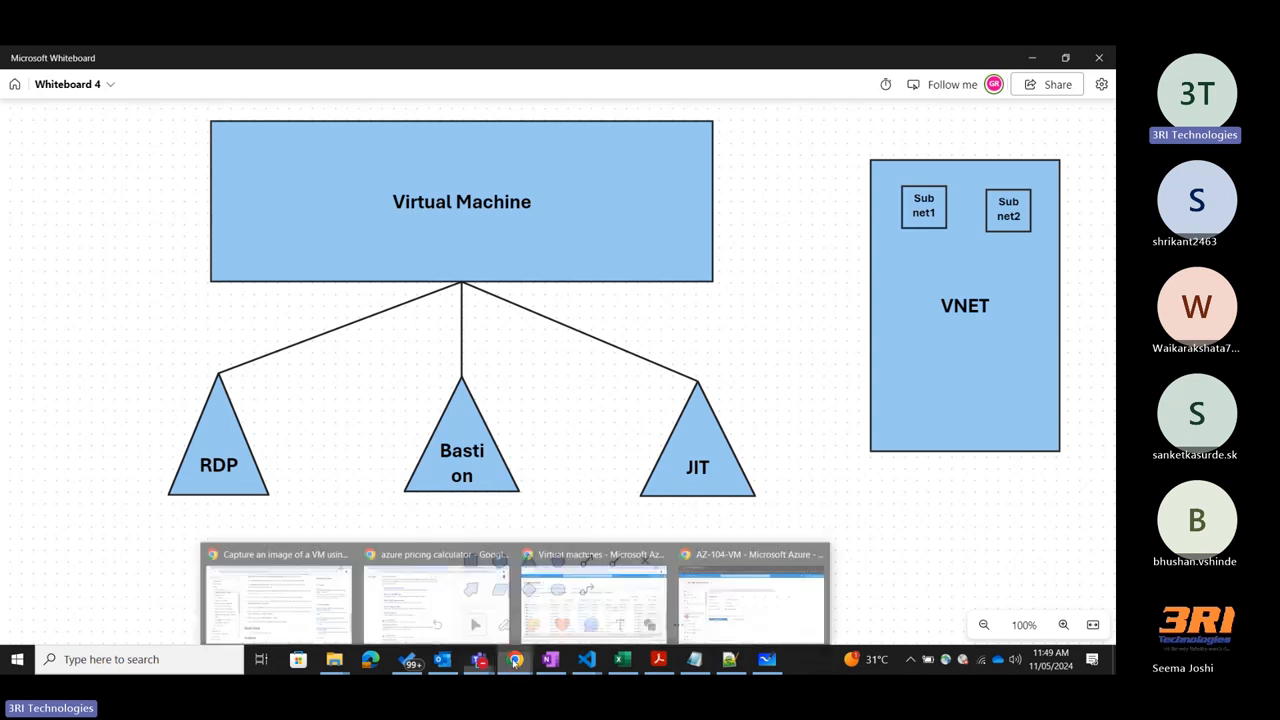
pyautogui.click(740, 610)
pyautogui.click(213, 58)
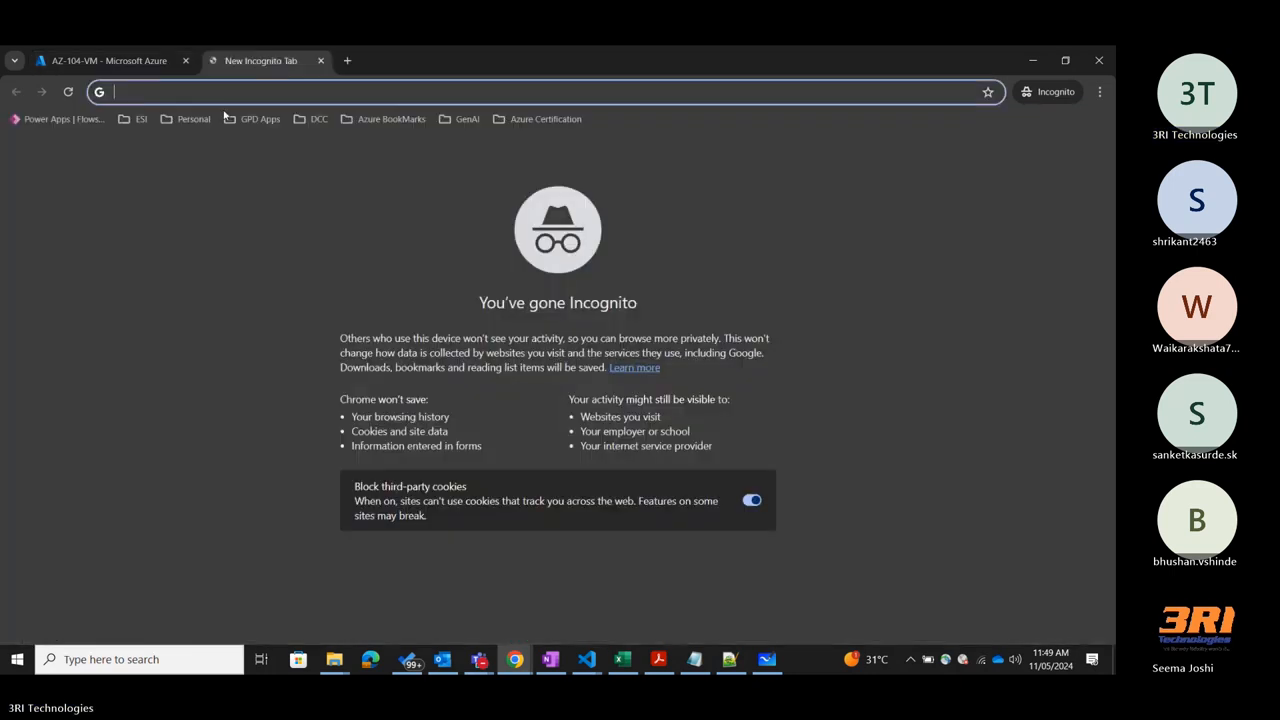
pyautogui.write('is my IP')
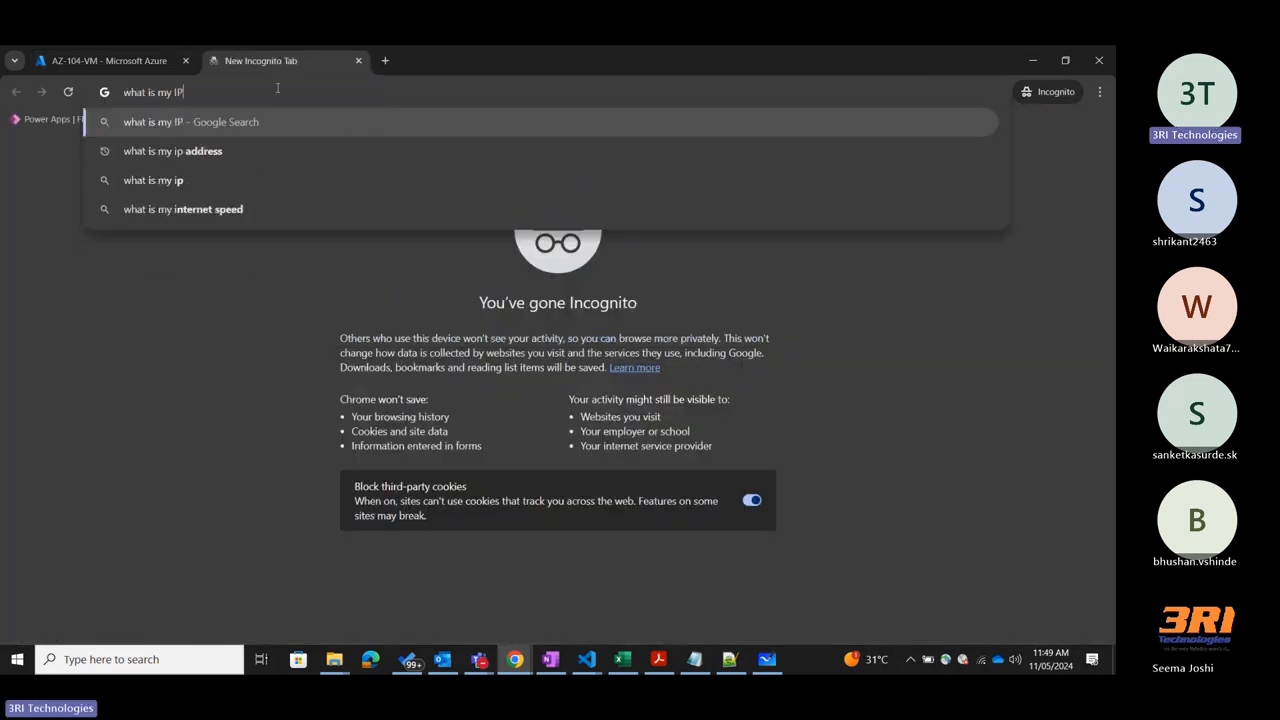
pyautogui.press('Return')
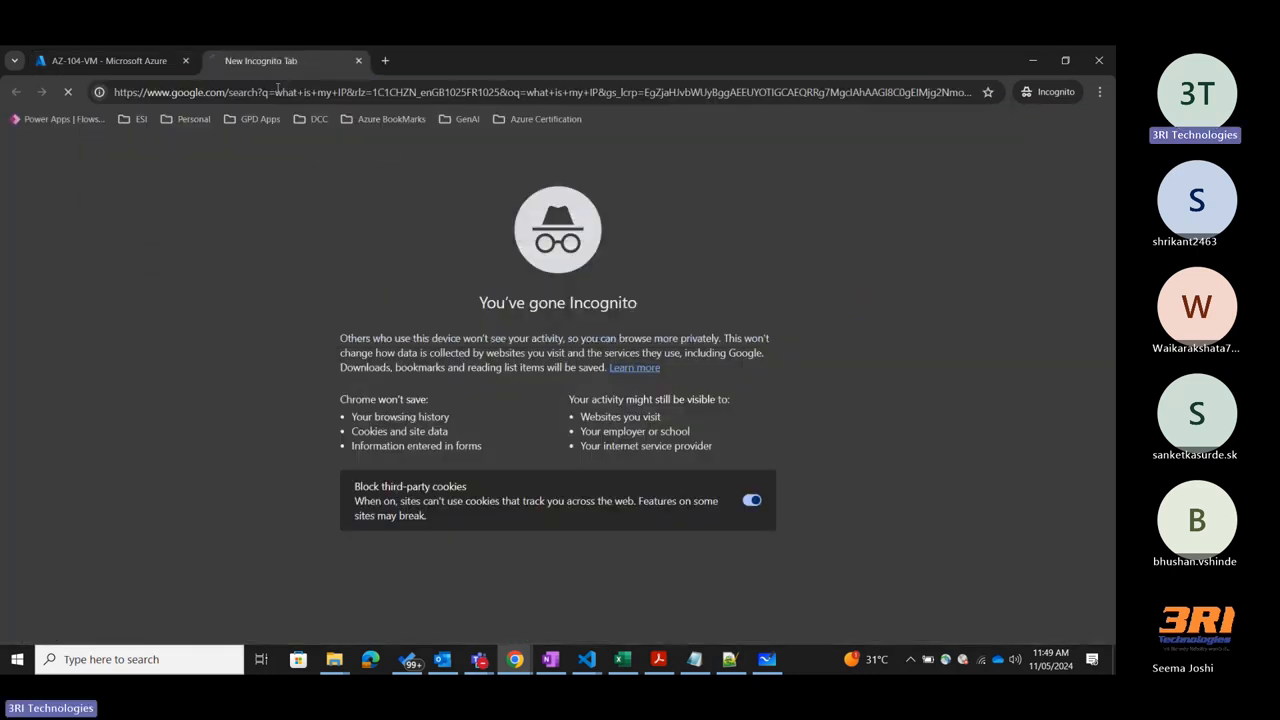
pyautogui.scroll(-5, 553, 274)
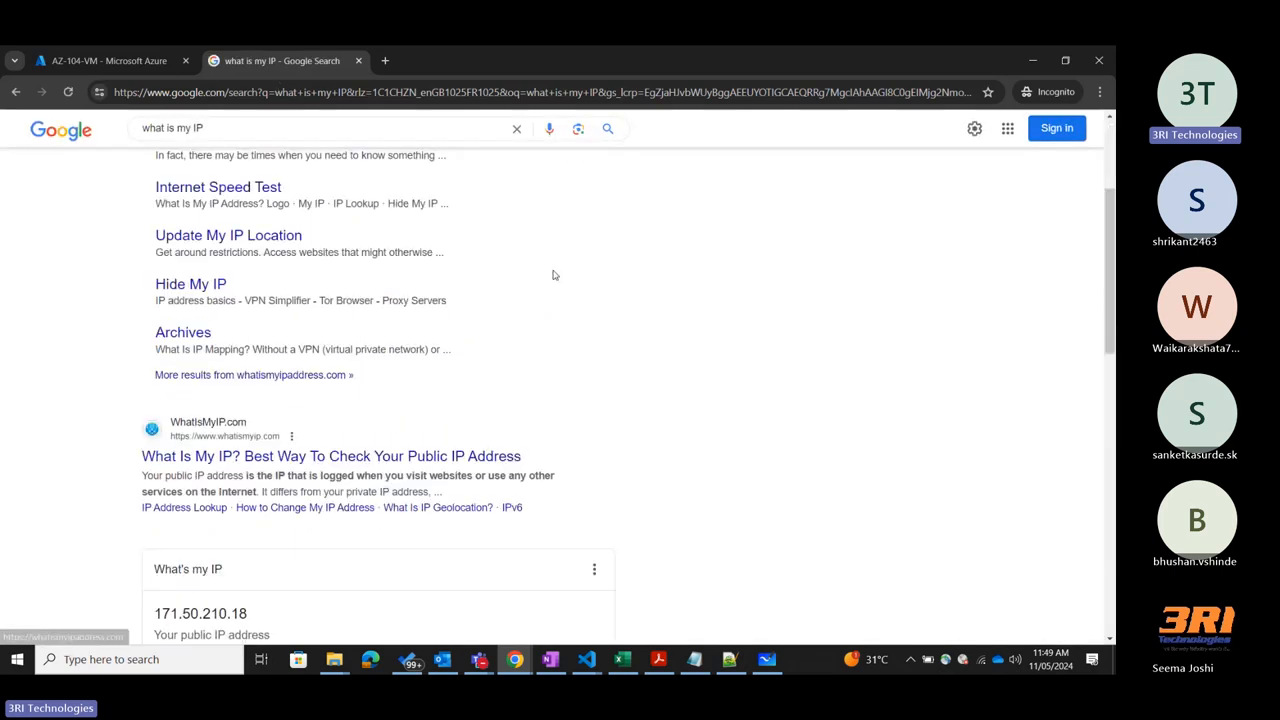
# Highlight the public IP address in the "What's my IP" result to point it out.
pyautogui.moveTo(284, 393); pyautogui.dragTo(150, 398)
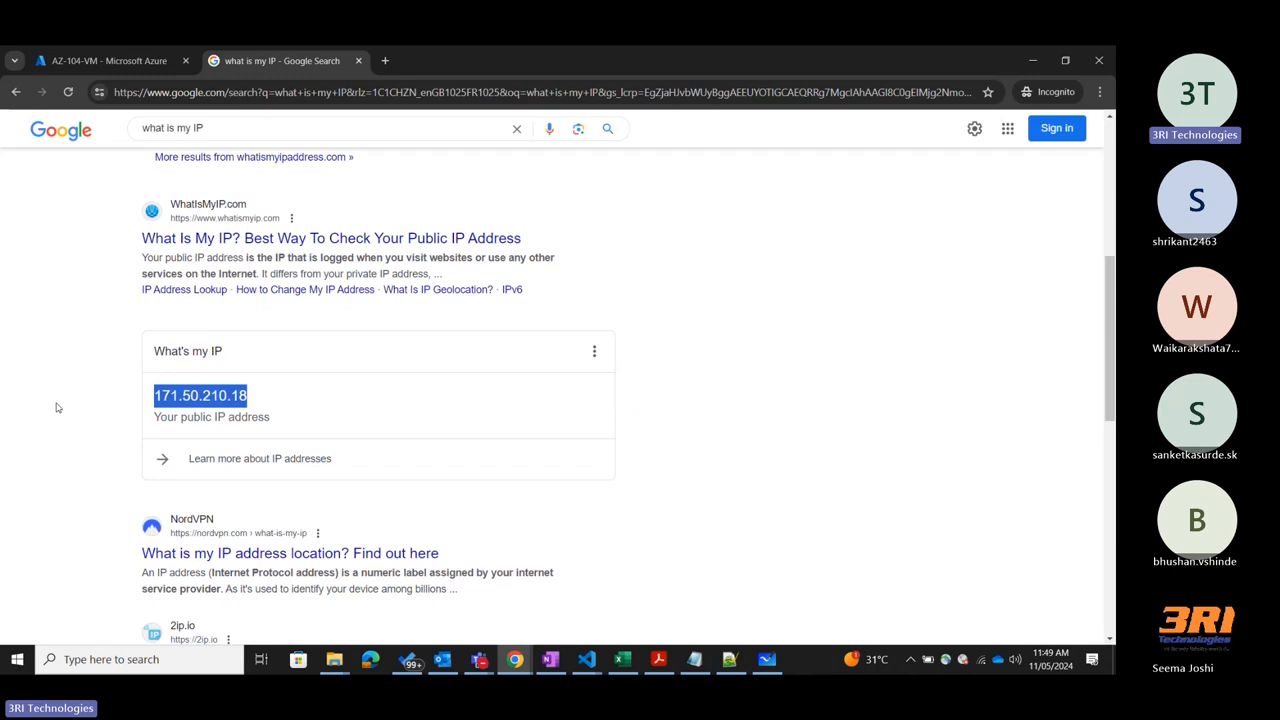
pyautogui.click(1066, 334)
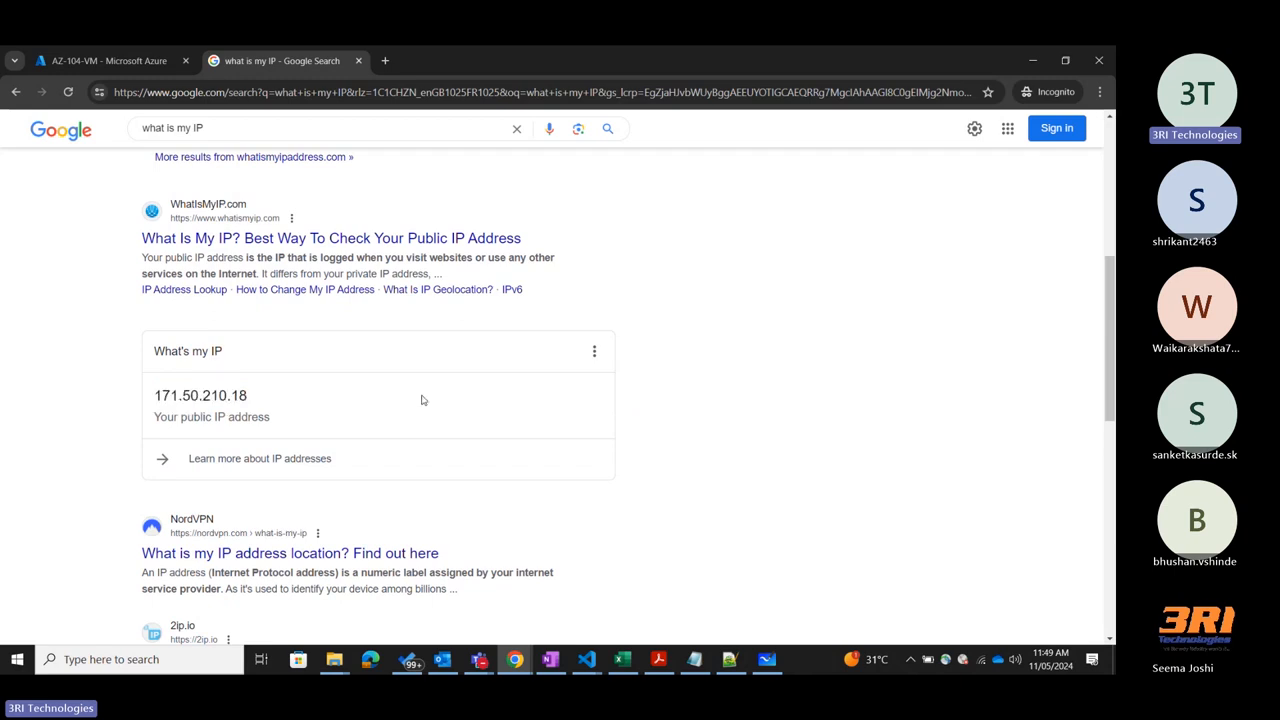
pyautogui.doubleClick(198, 390)
pyautogui.click(198, 389)
pyautogui.moveTo(266, 393); pyautogui.dragTo(149, 402)
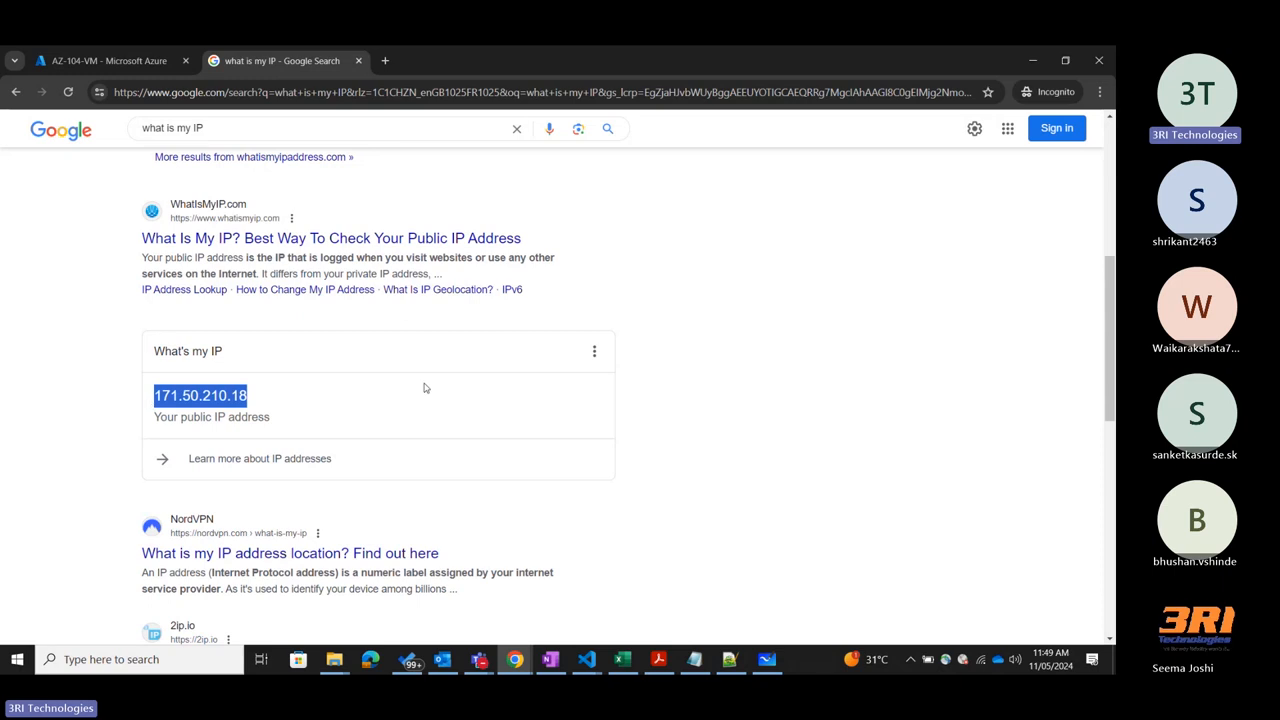
pyautogui.click(832, 286)
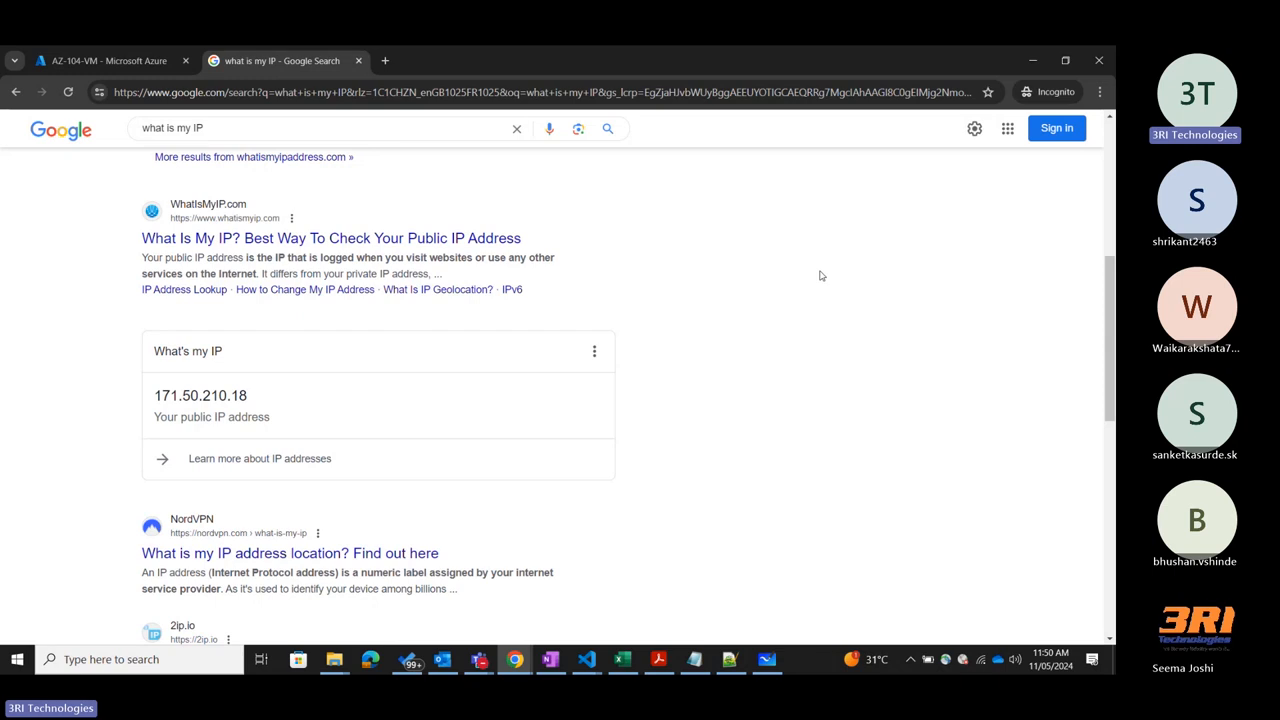
pyautogui.moveTo(250, 396); pyautogui.dragTo(120, 390)
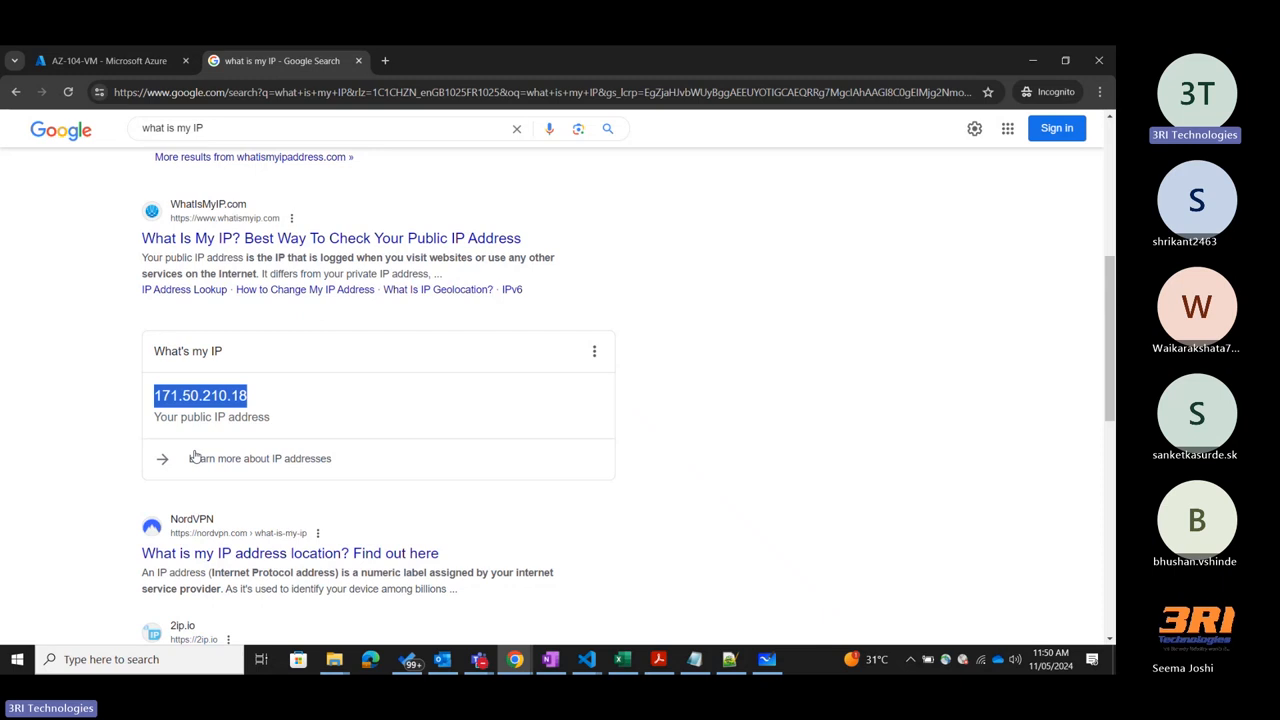
# Return to the Azure portal and view AZ-104-VM's Overview page.
pyautogui.click(89, 63)
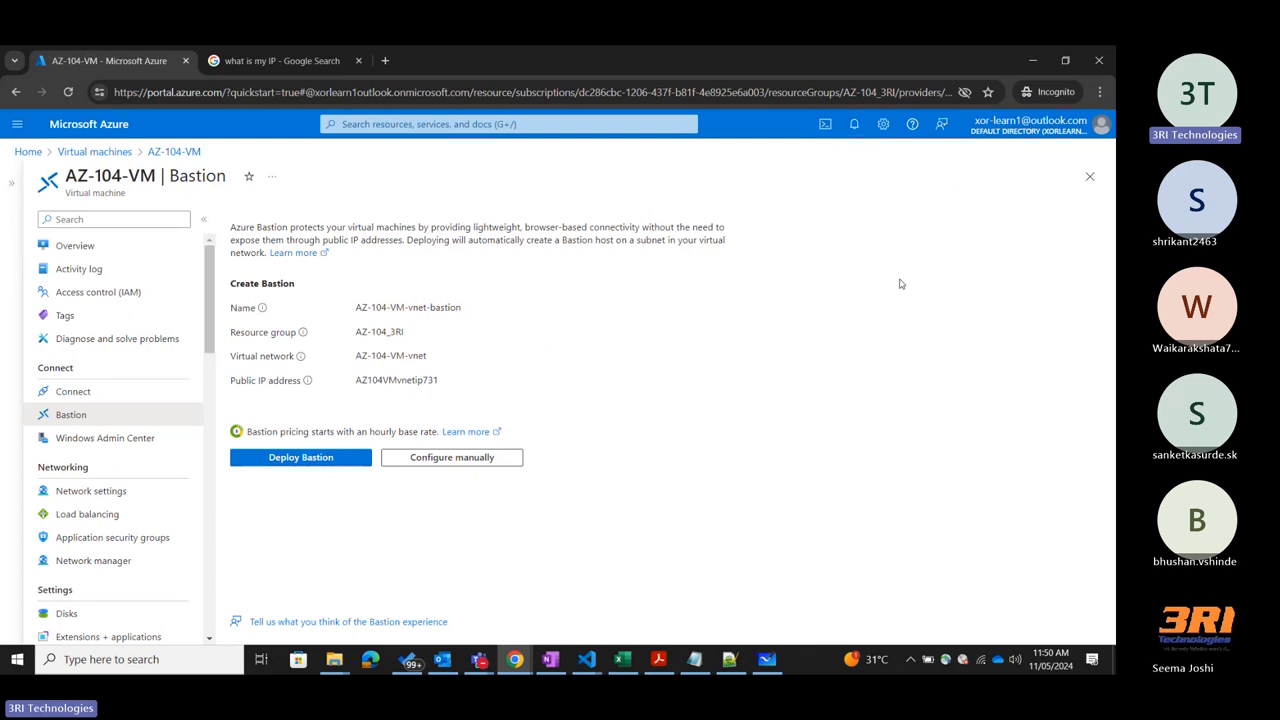
pyautogui.click(62, 247)
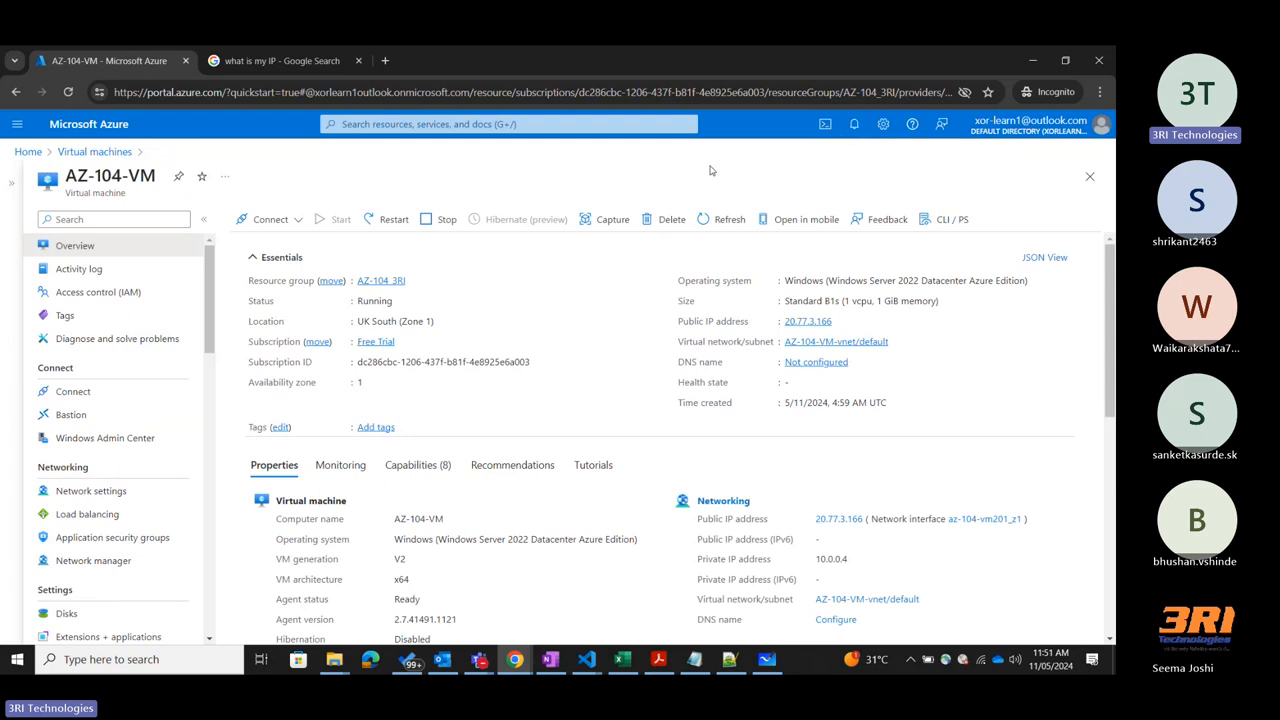
# Replace the Google IP query with "JIT Azure" and run the suggested search "jit azure vm access".
pyautogui.click(273, 61)
pyautogui.scroll(5, 366, 194)
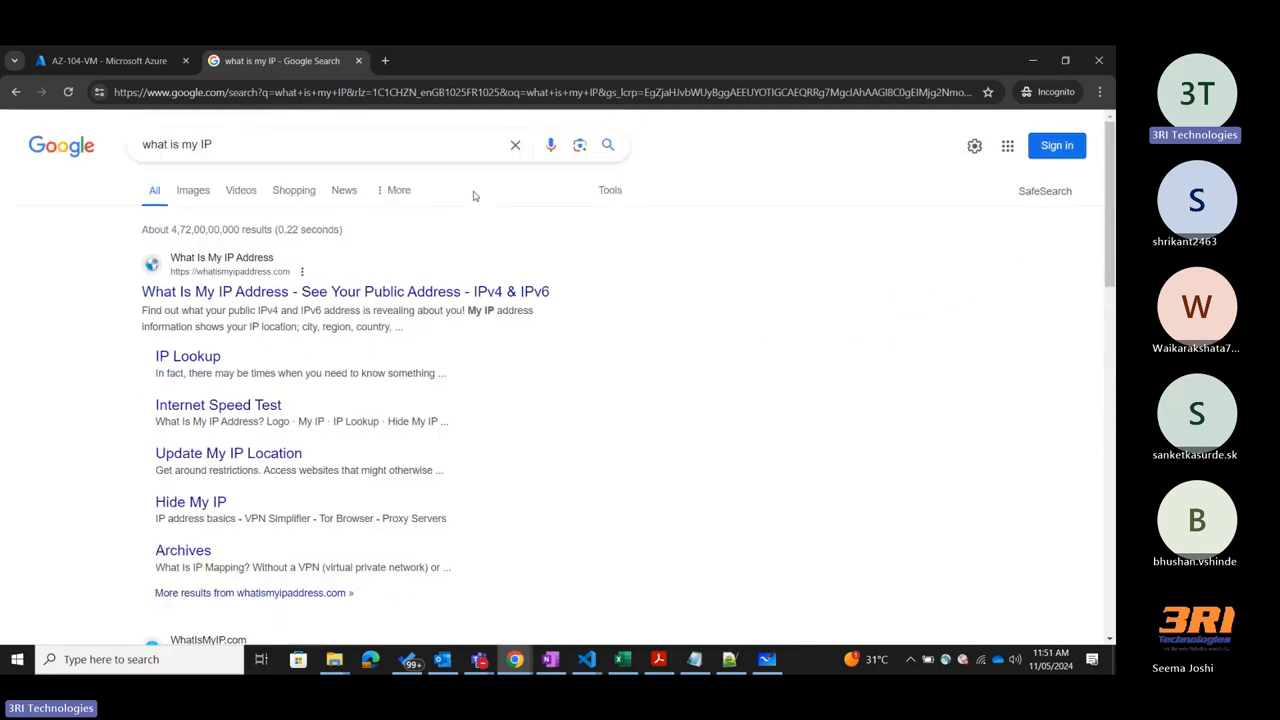
pyautogui.moveTo(237, 140); pyautogui.dragTo(118, 145)
pyautogui.press('BackSpace')
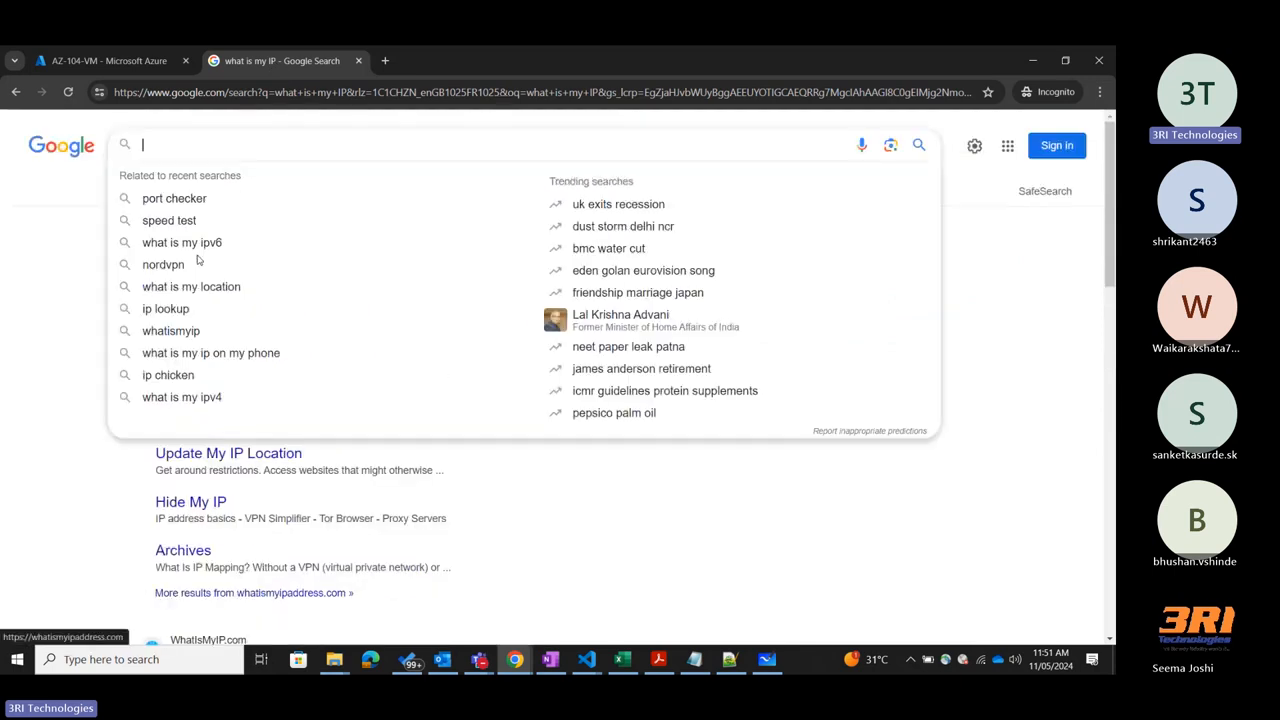
pyautogui.write('JIT')
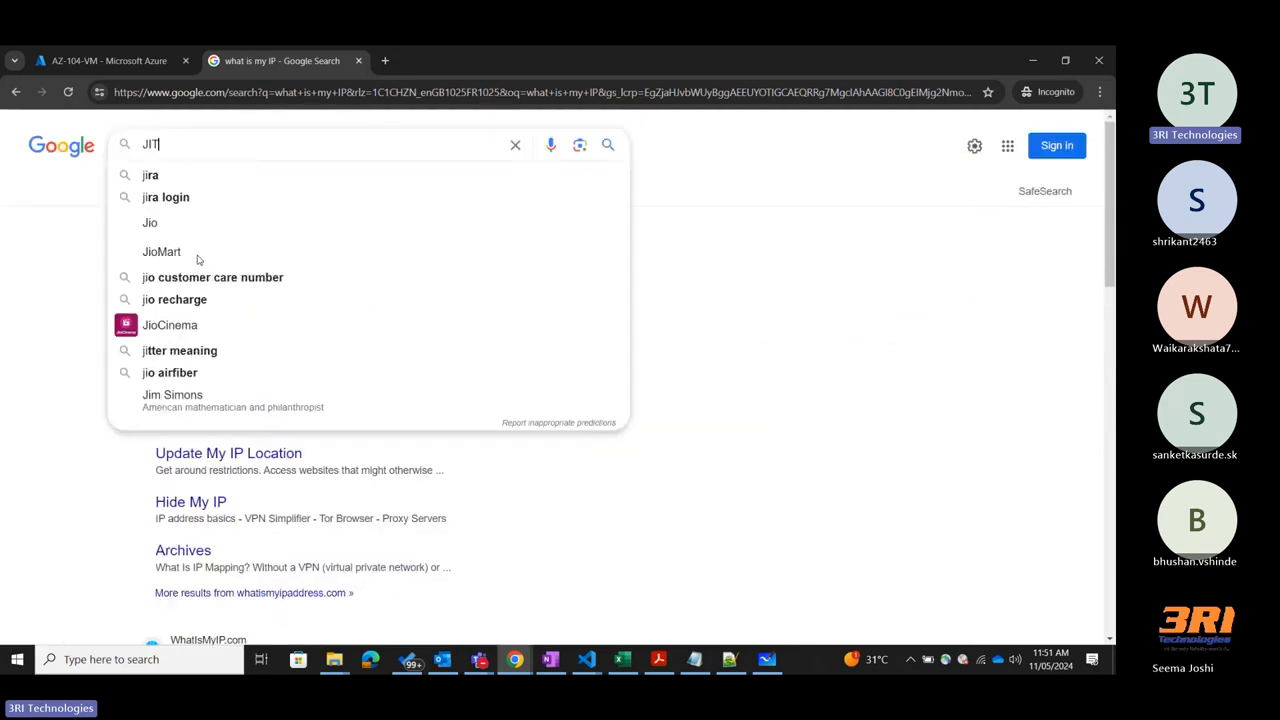
pyautogui.write(' Azure')
pyautogui.press('Down')
pyautogui.press('Down')
pyautogui.press('Down')
pyautogui.press('Return')
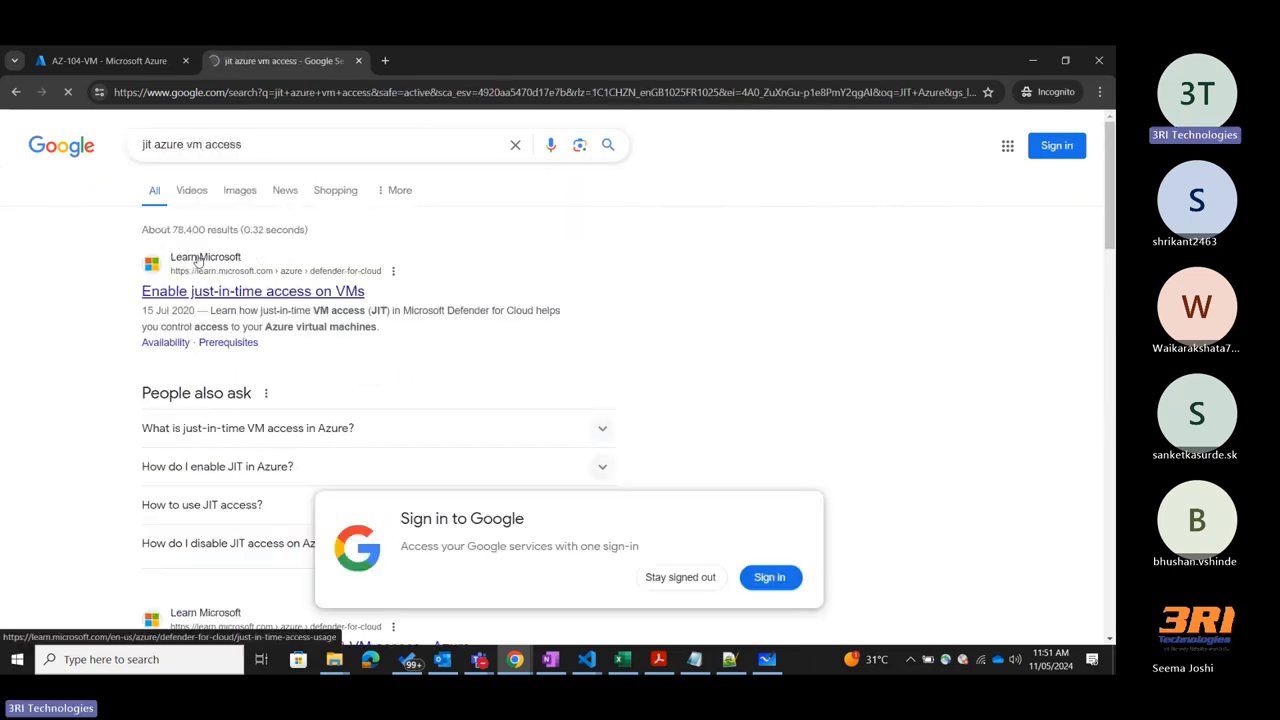
# Browse the image results for JIT VM access and open pragimtech's "Azure just in time VM access" article.
pyautogui.click(239, 190)
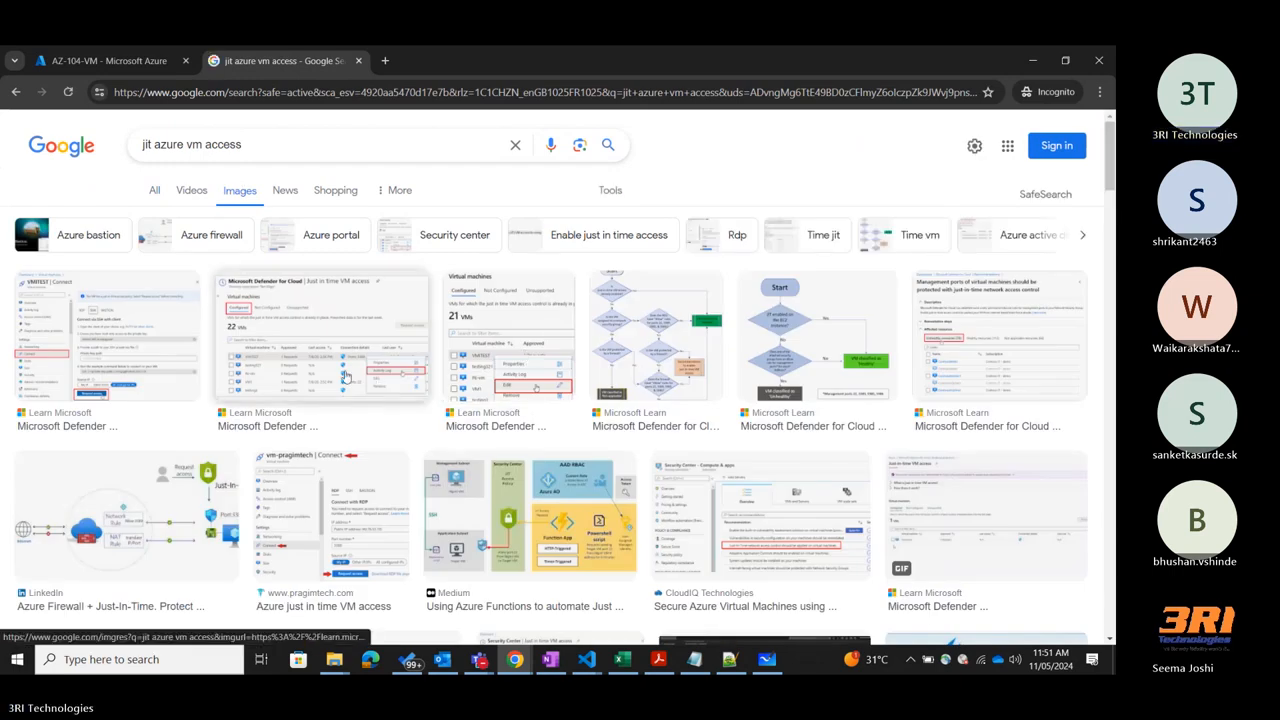
pyautogui.scroll(-1, 993, 357)
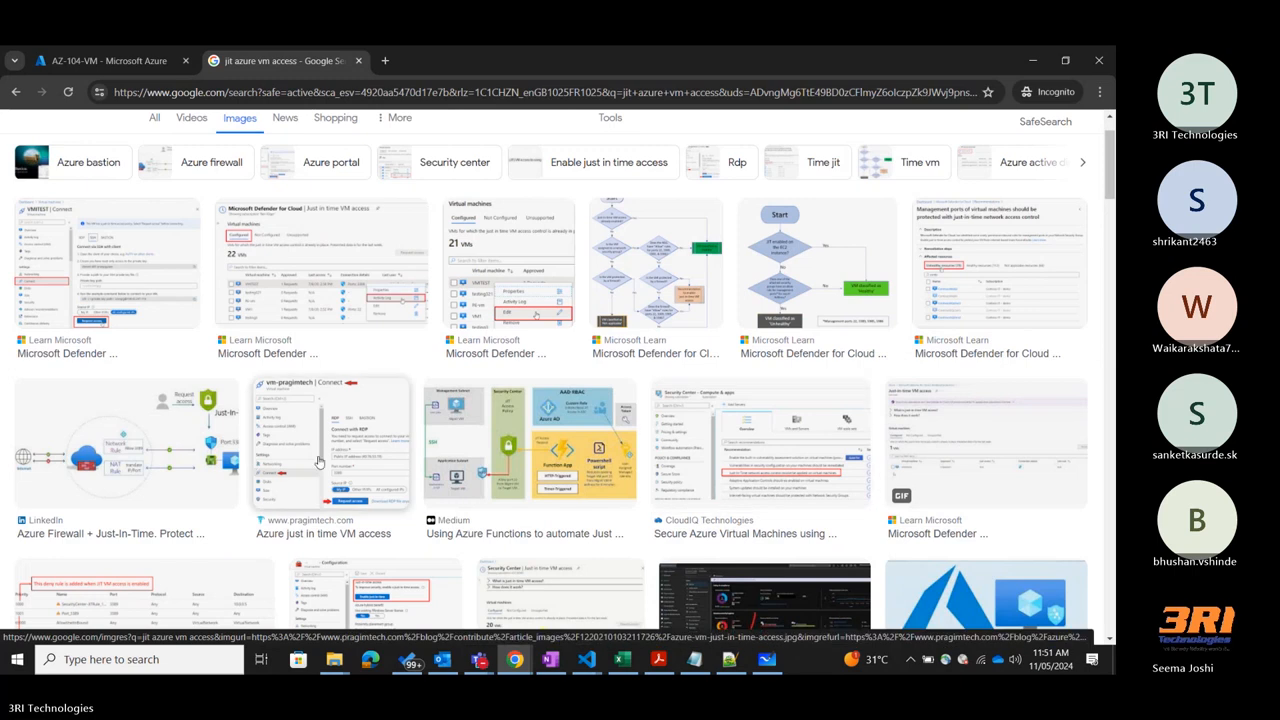
pyautogui.click(324, 458)
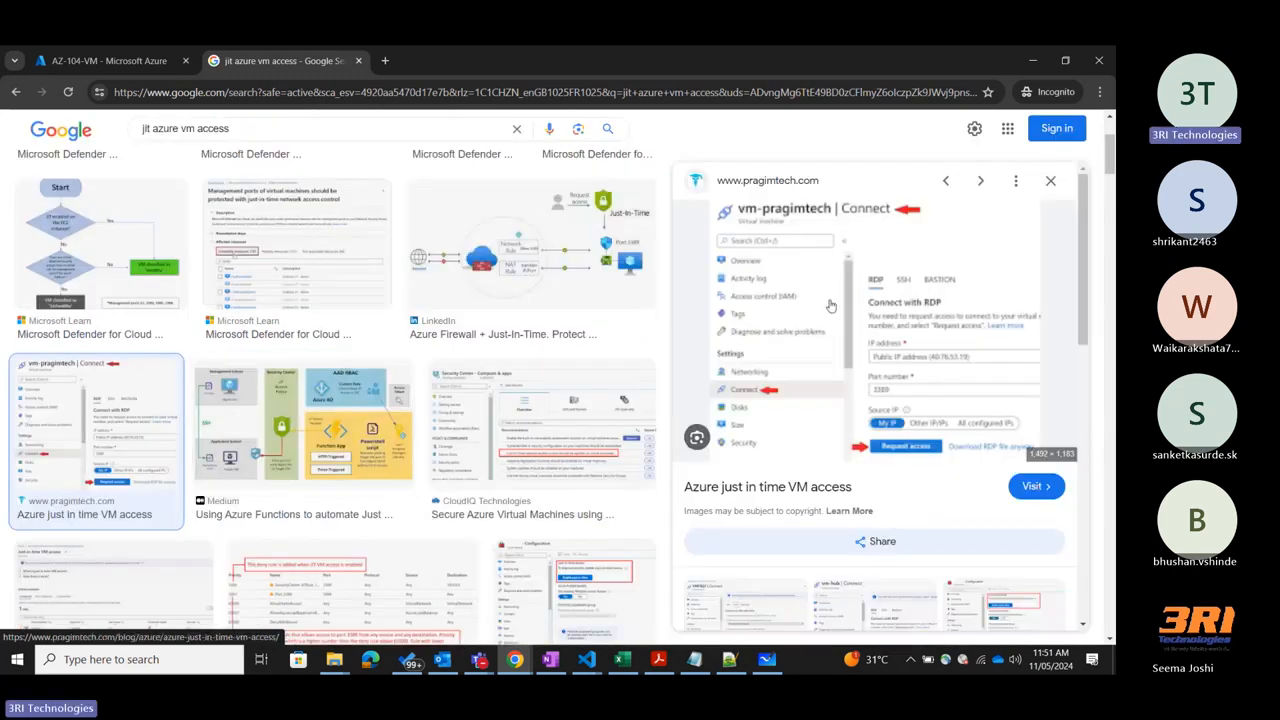
pyautogui.click(830, 305)
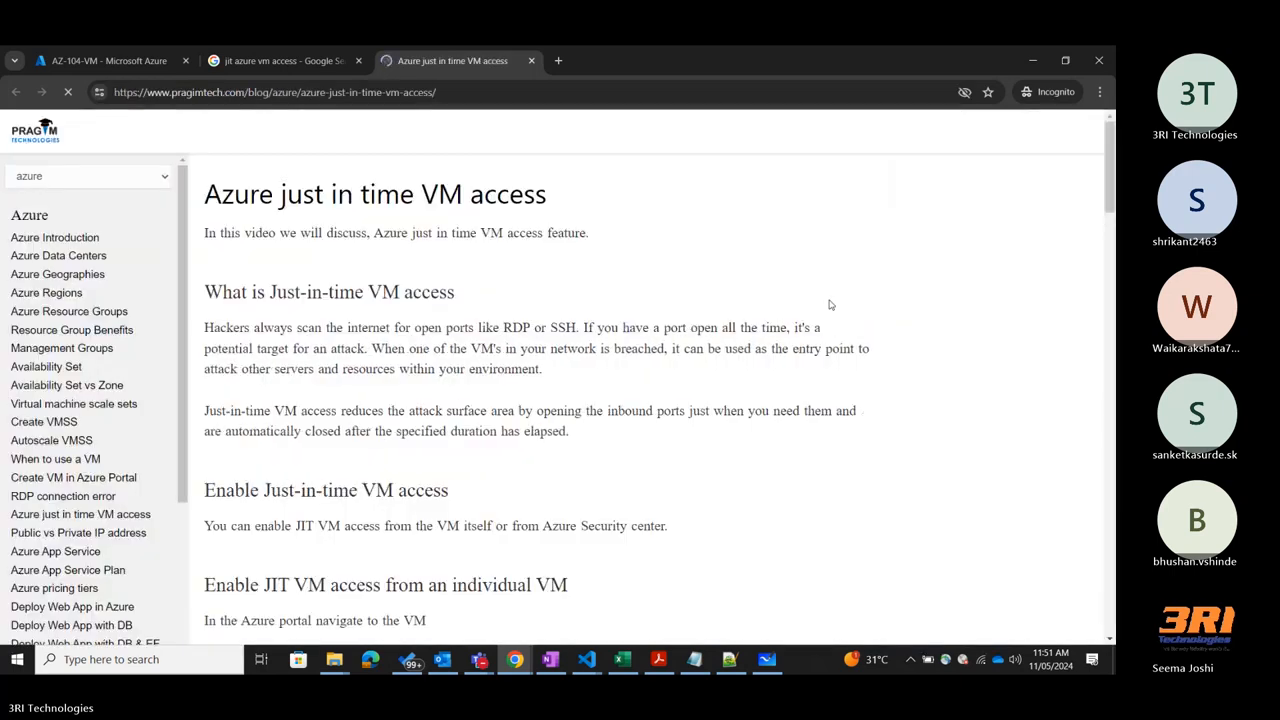
# Read through the article to the "Request Access from the Connect tab" section and examine its source IP and request options.
pyautogui.scroll(-5, 485, 332)
pyautogui.scroll(-5, 485, 332)
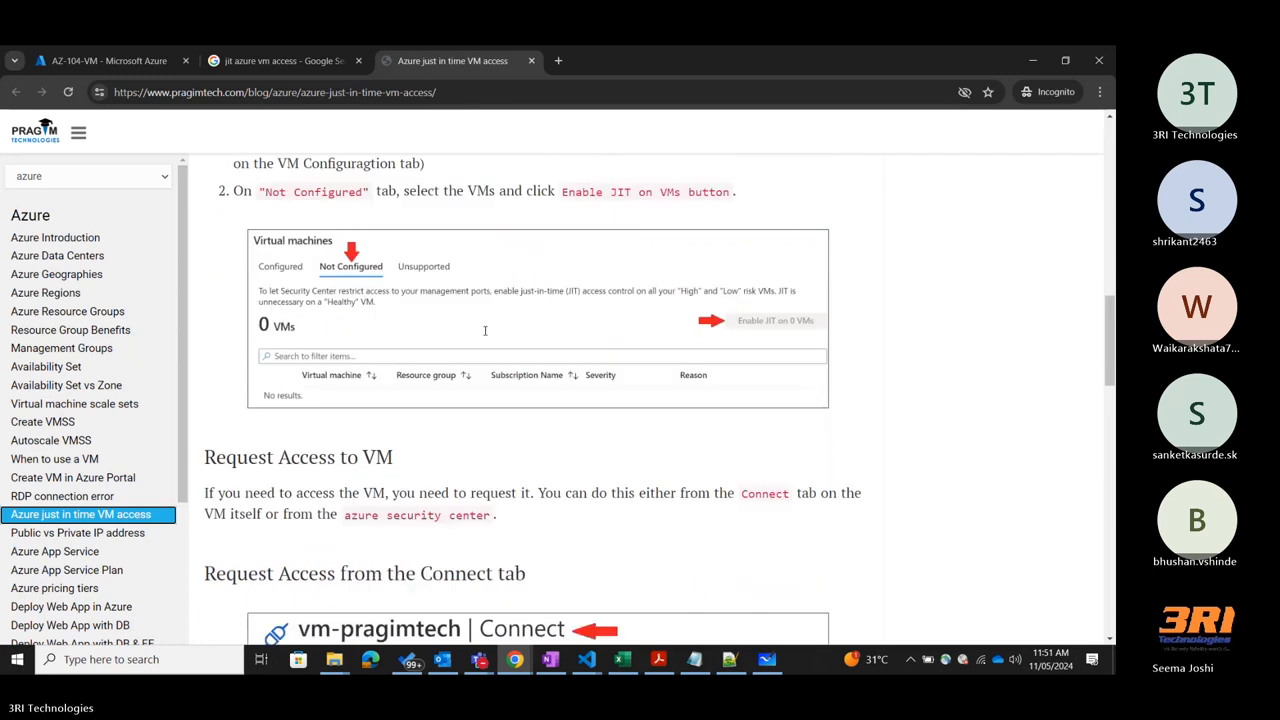
pyautogui.scroll(-4, 485, 336)
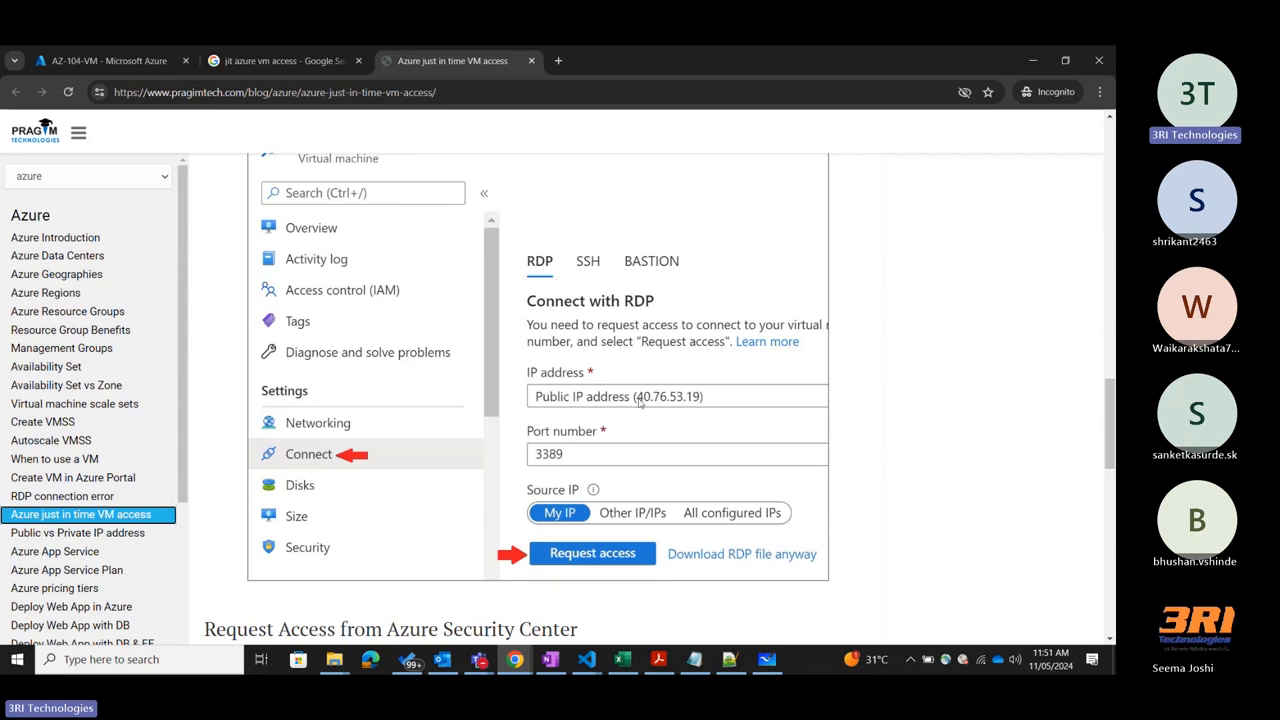
pyautogui.scroll(-1, 640, 404)
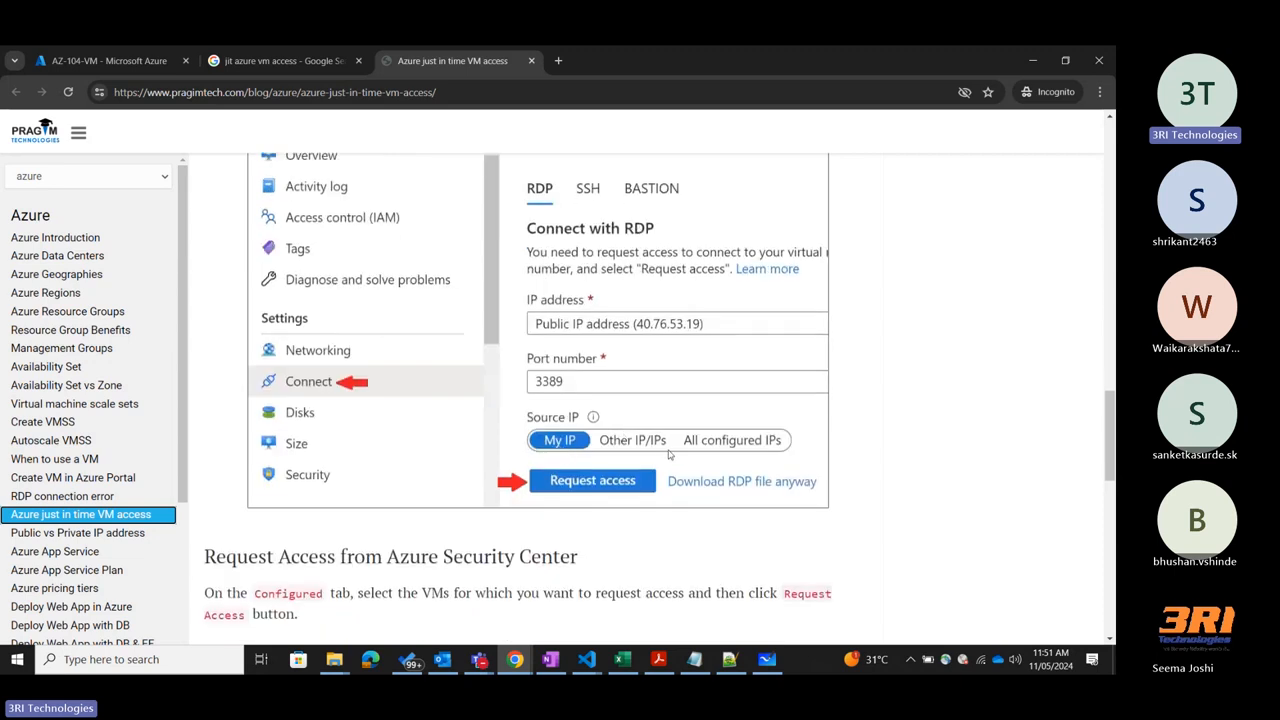
pyautogui.click(559, 424)
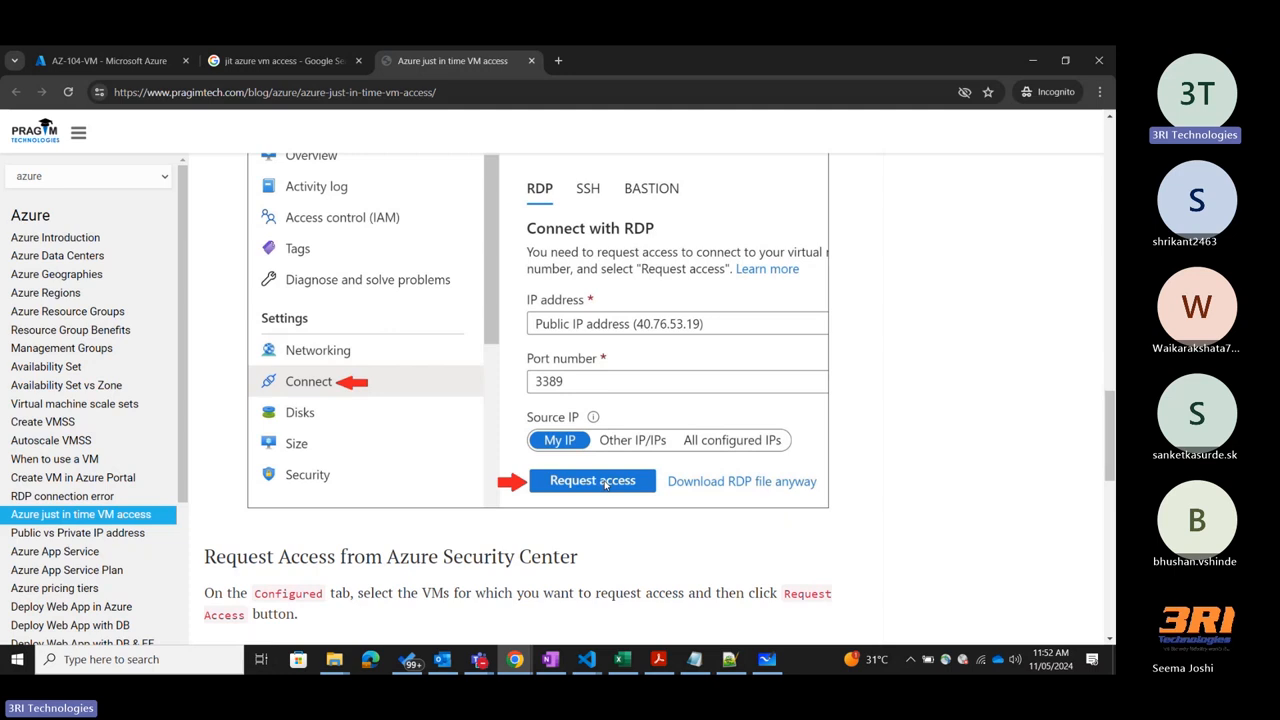
pyautogui.scroll(2, 604, 484)
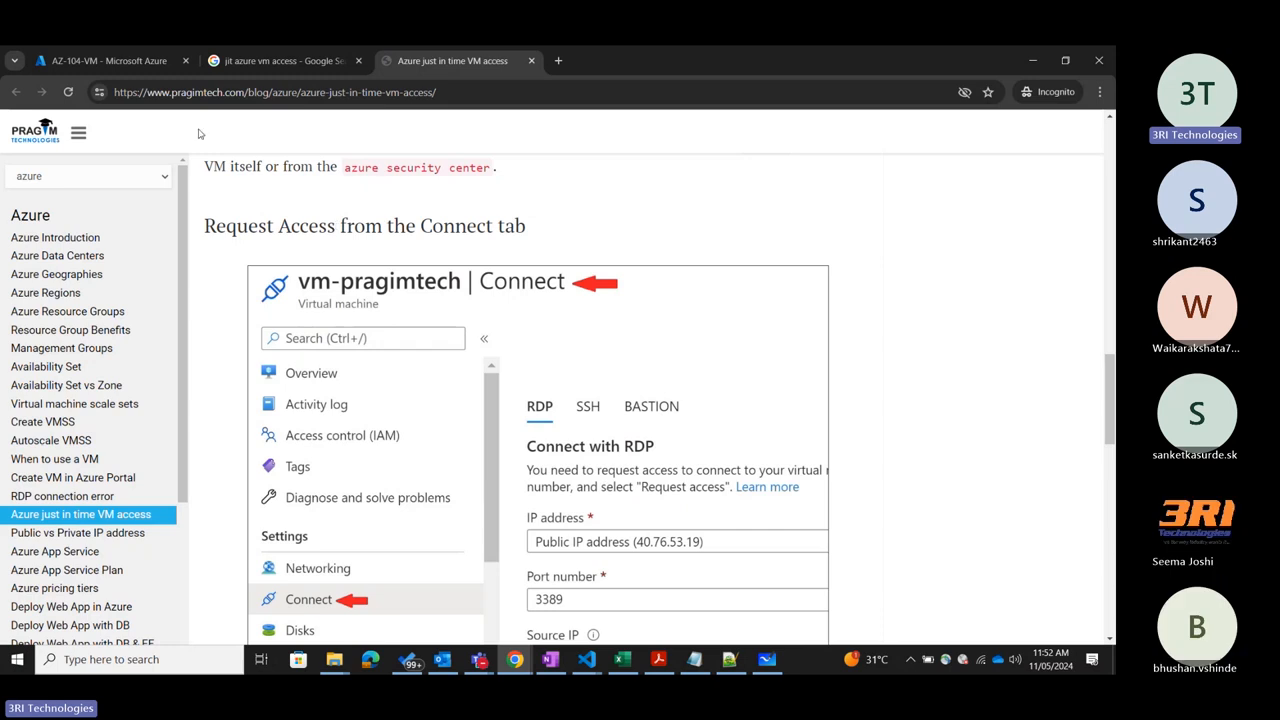
# Return to AZ-104-VM in the Azure portal and check the Bastion creation progress in the notifications.
pyautogui.click(166, 62)
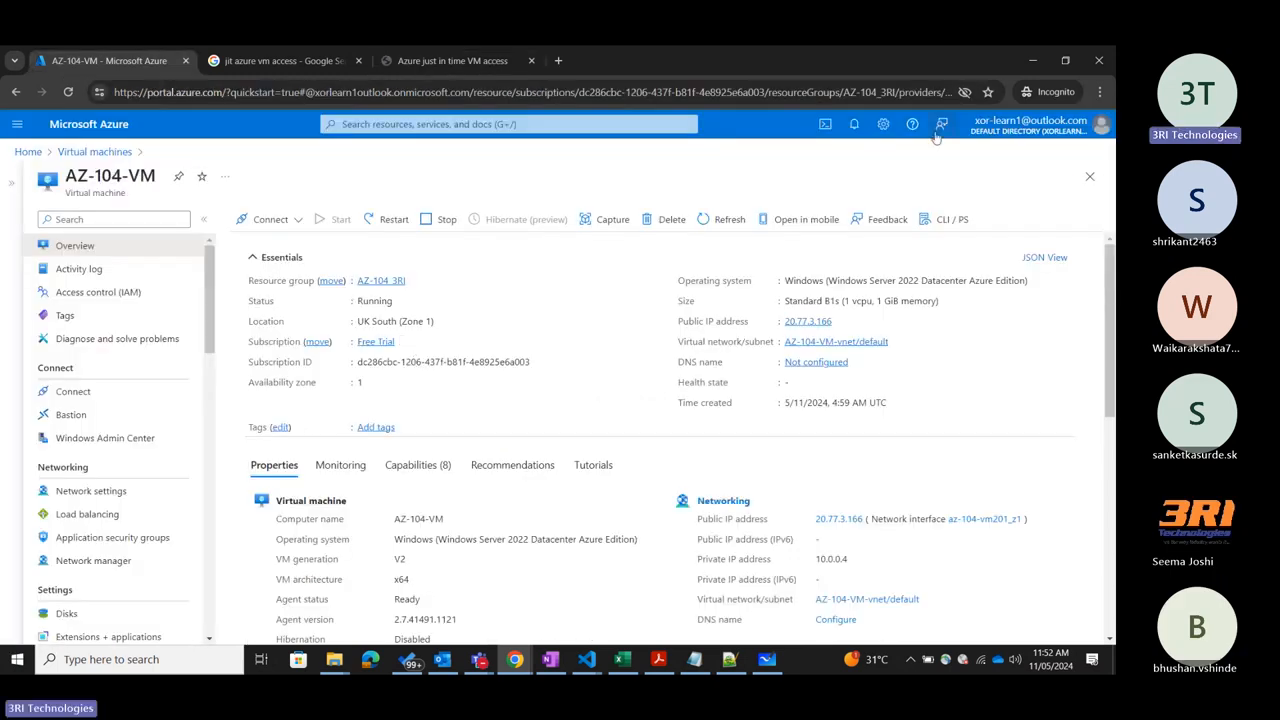
pyautogui.click(852, 128)
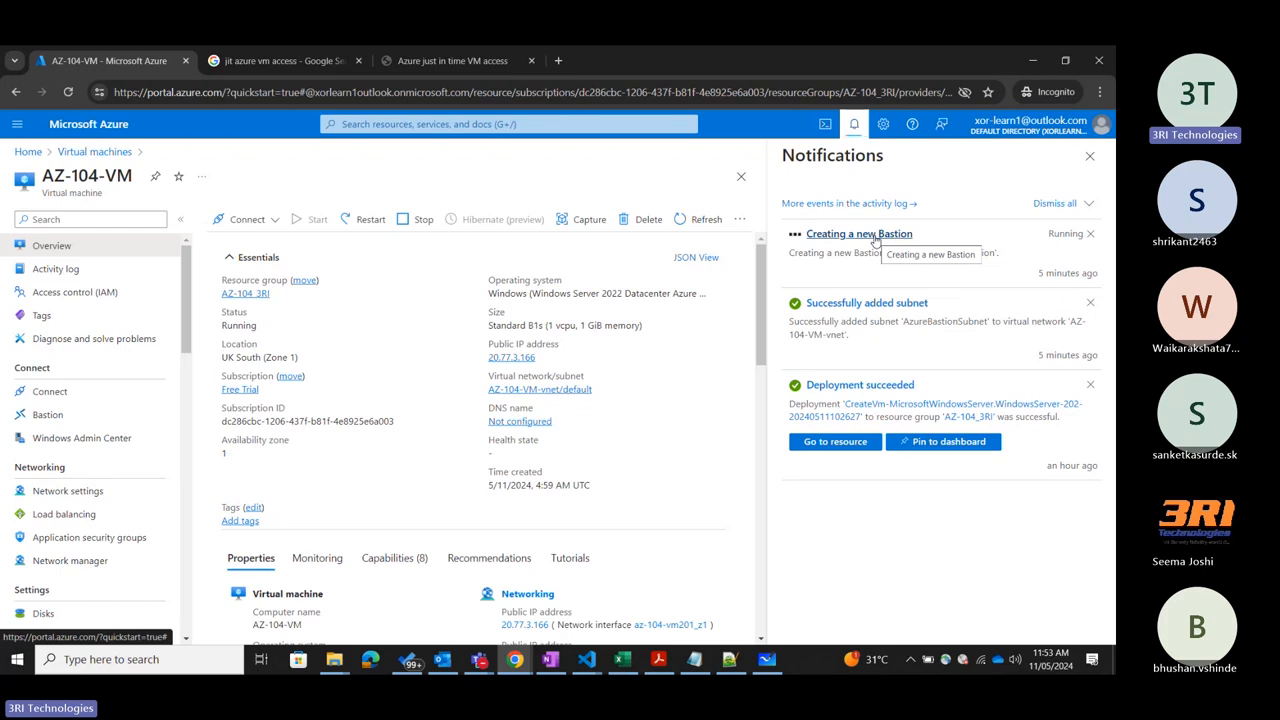
# View AZ-104-VM's Network settings and close the notifications.
pyautogui.scroll(-2, 144, 464)
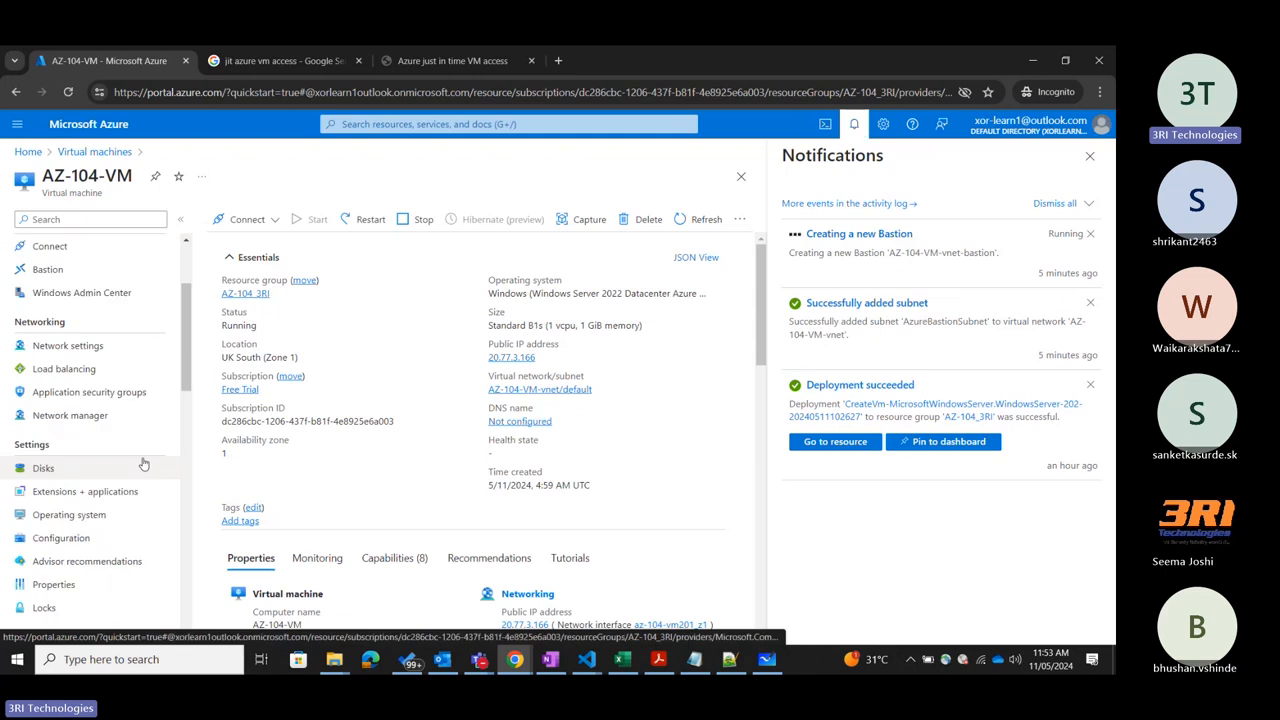
pyautogui.click(90, 345)
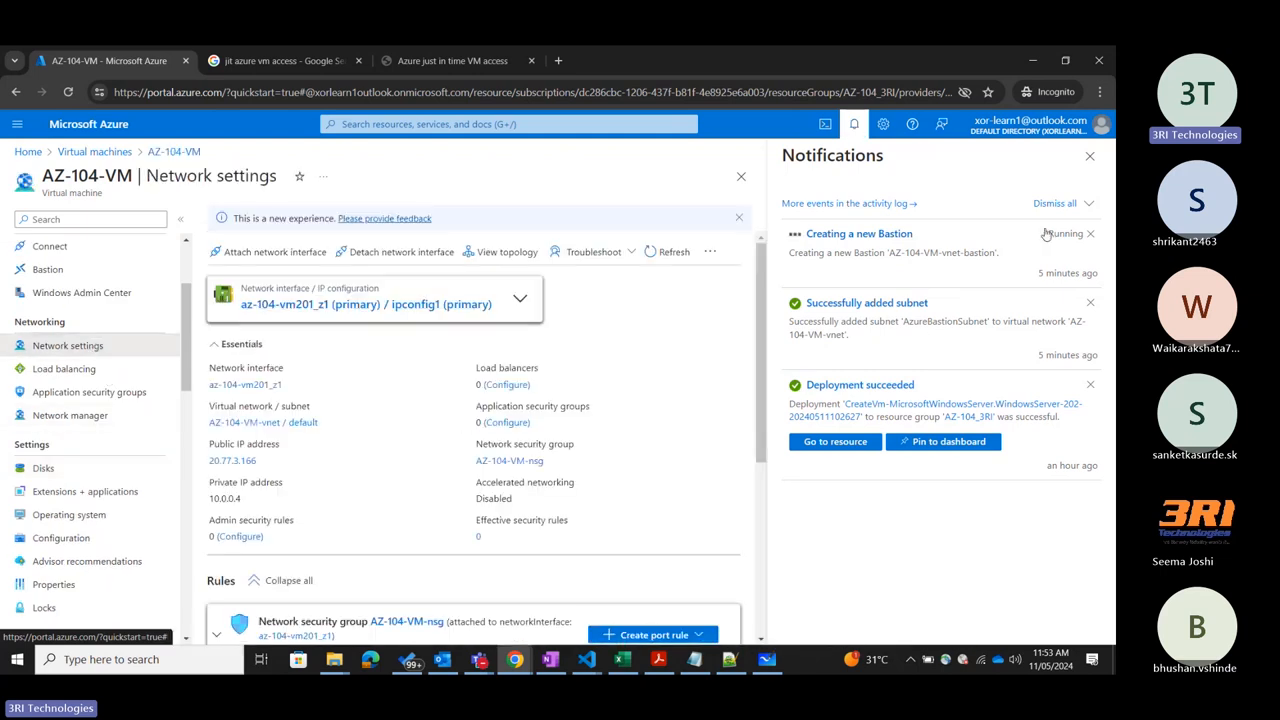
pyautogui.click(1090, 155)
pyautogui.scroll(-3, 439, 446)
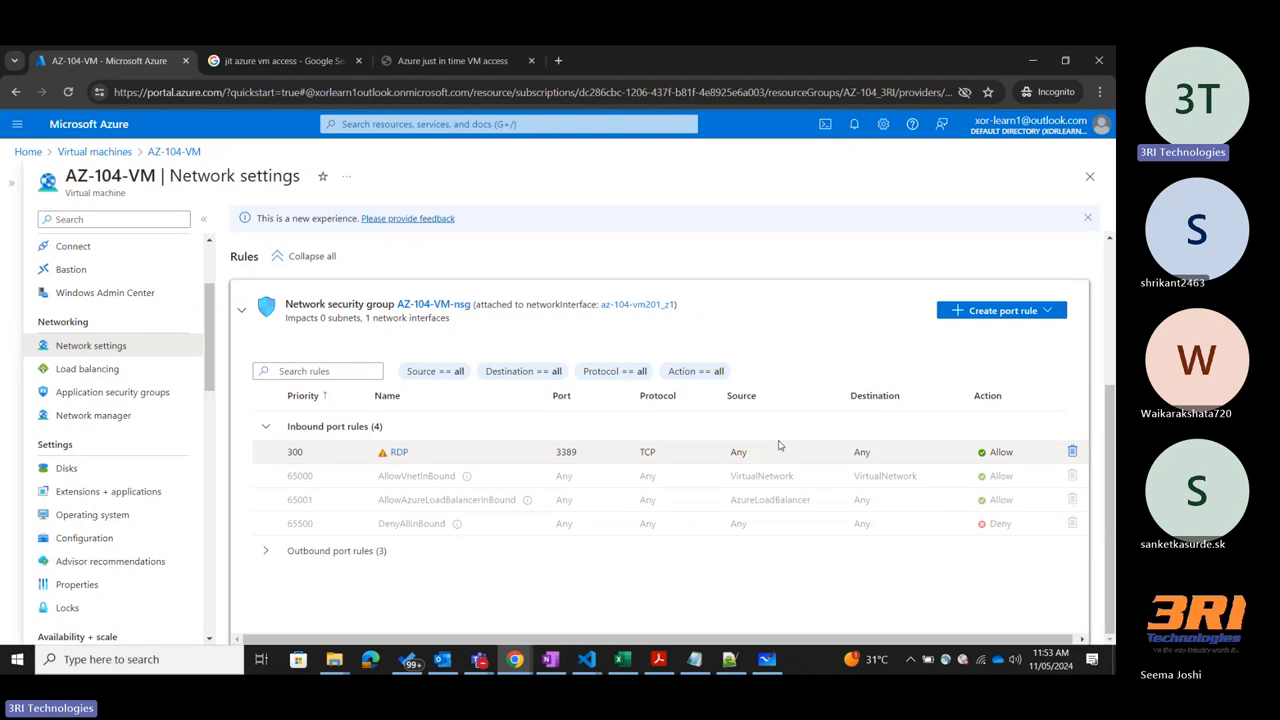
# Check the notifications again for the status of the new Bastion's creation.
pyautogui.click(854, 124)
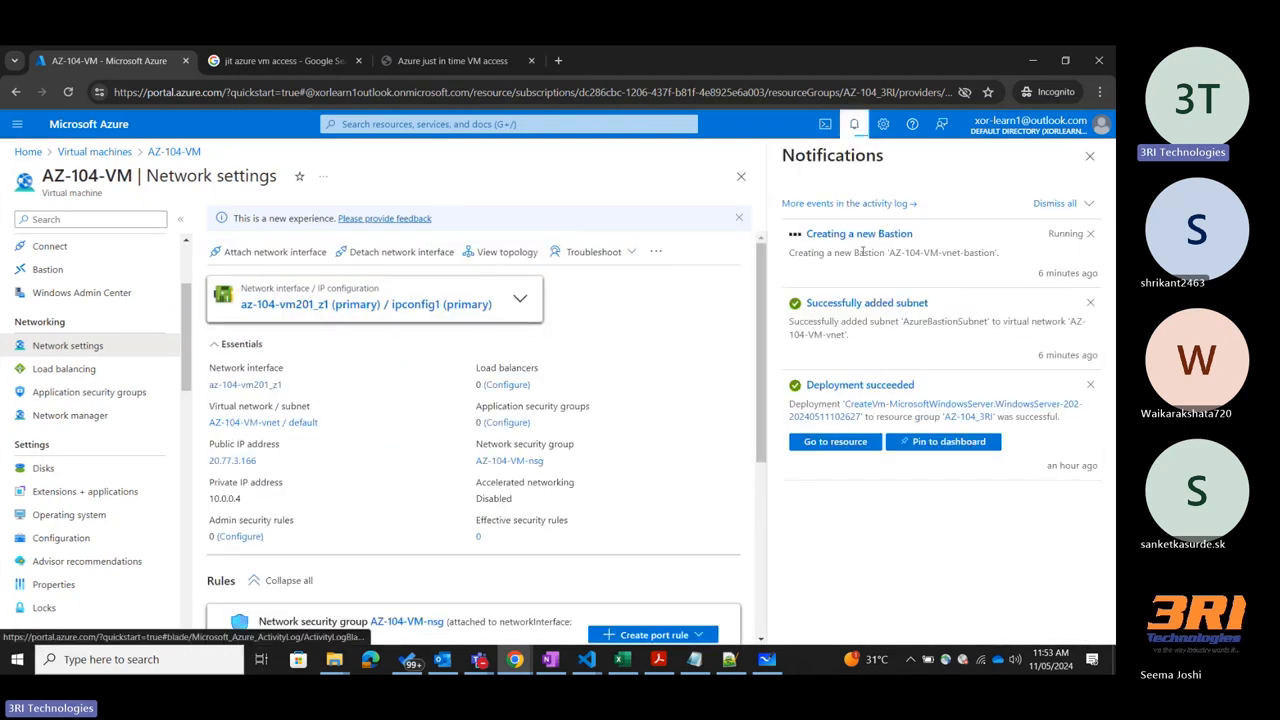
pyautogui.click(1090, 157)
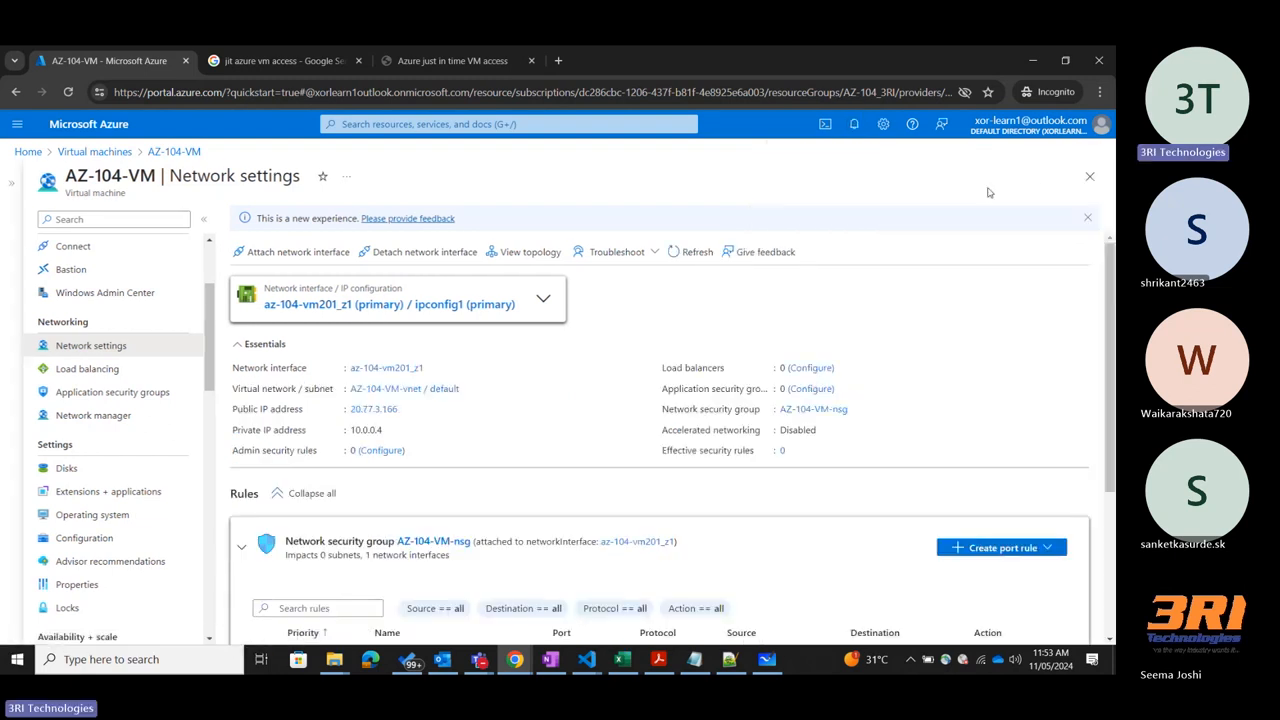
pyautogui.click(854, 124)
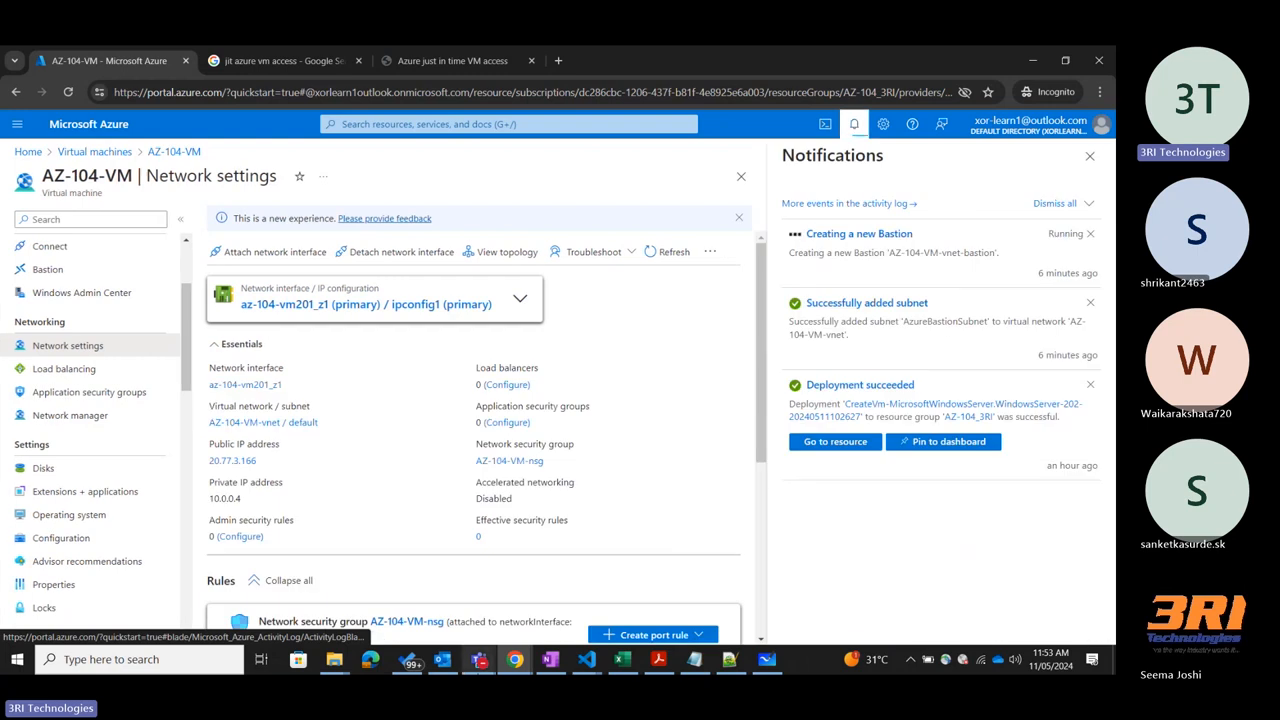
# Switch to the Teams meeting and admit the guest waiting in the lobby.
pyautogui.click(480, 659)
pyautogui.click(424, 592)
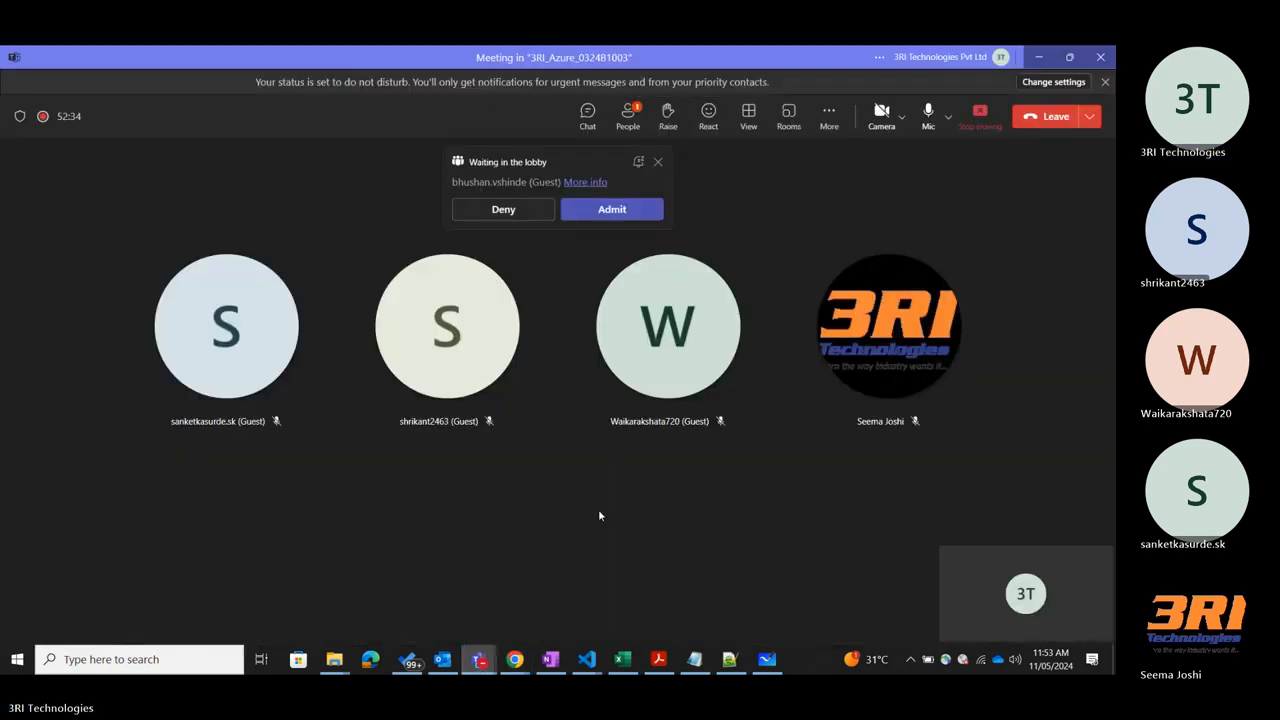
pyautogui.click(611, 211)
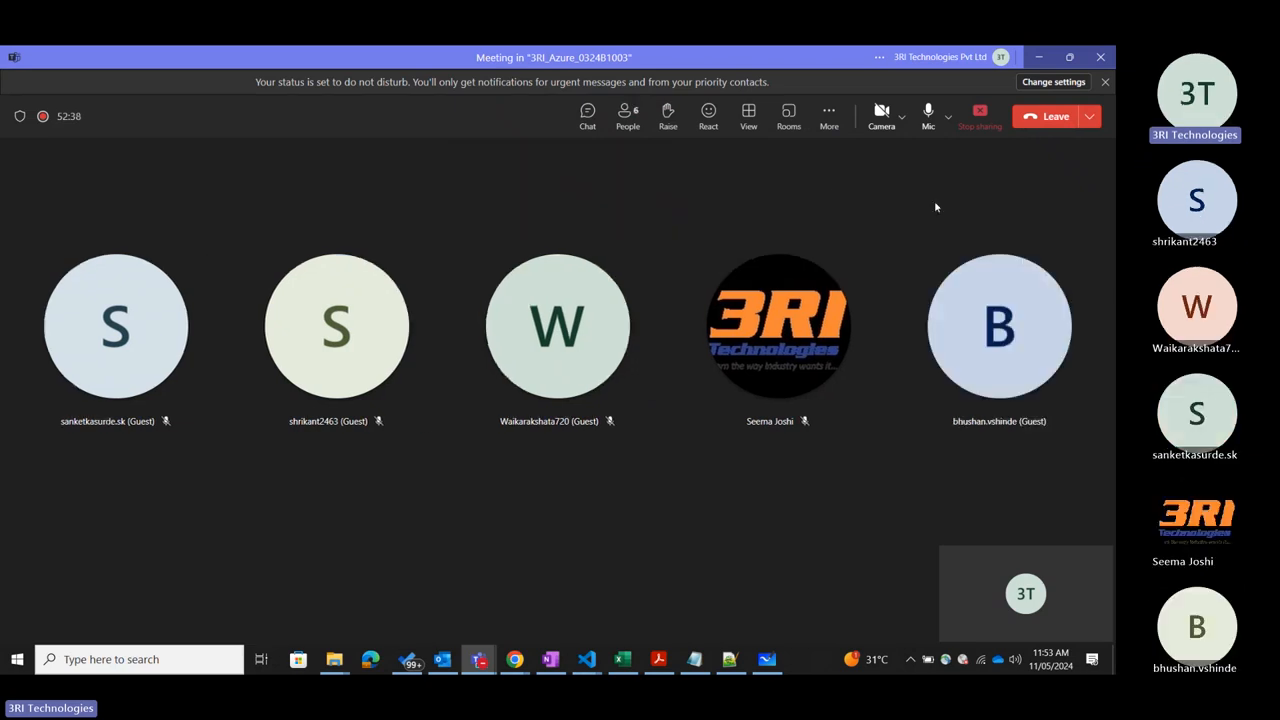
# Minimize the Teams meeting and display the virtual machine connection diagram in Microsoft Whiteboard.
pyautogui.click(1033, 58)
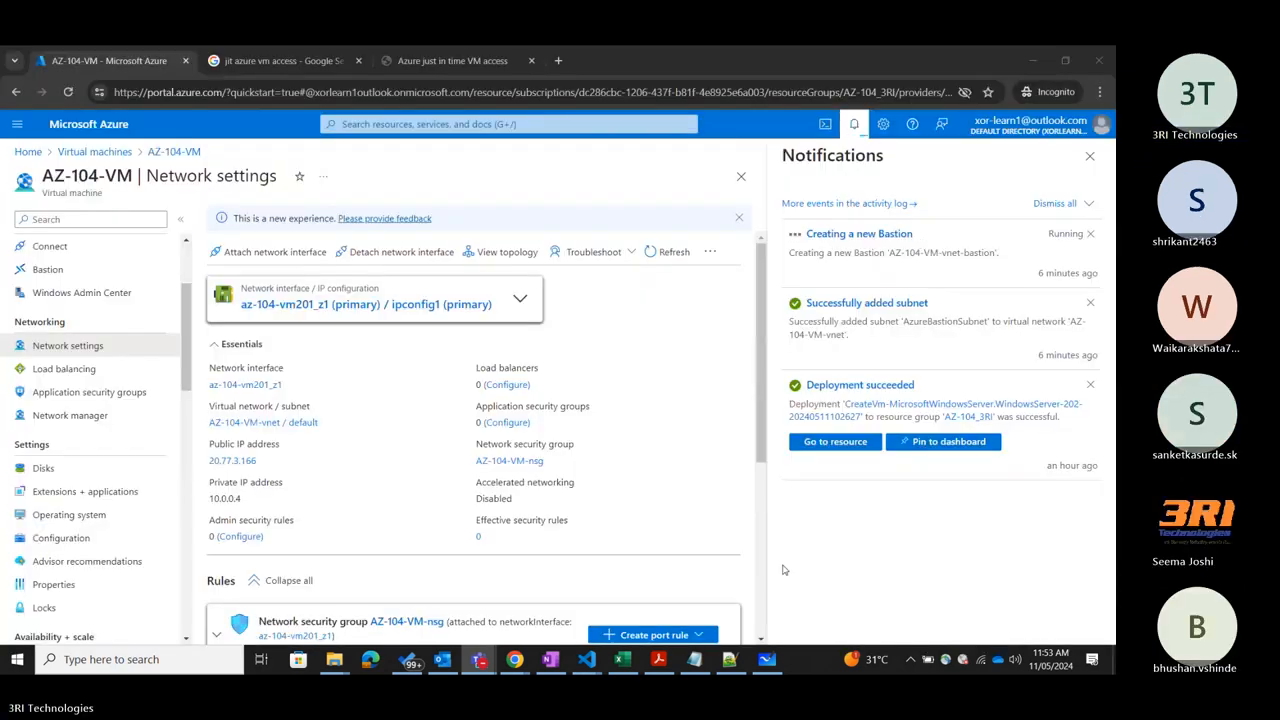
pyautogui.click(772, 659)
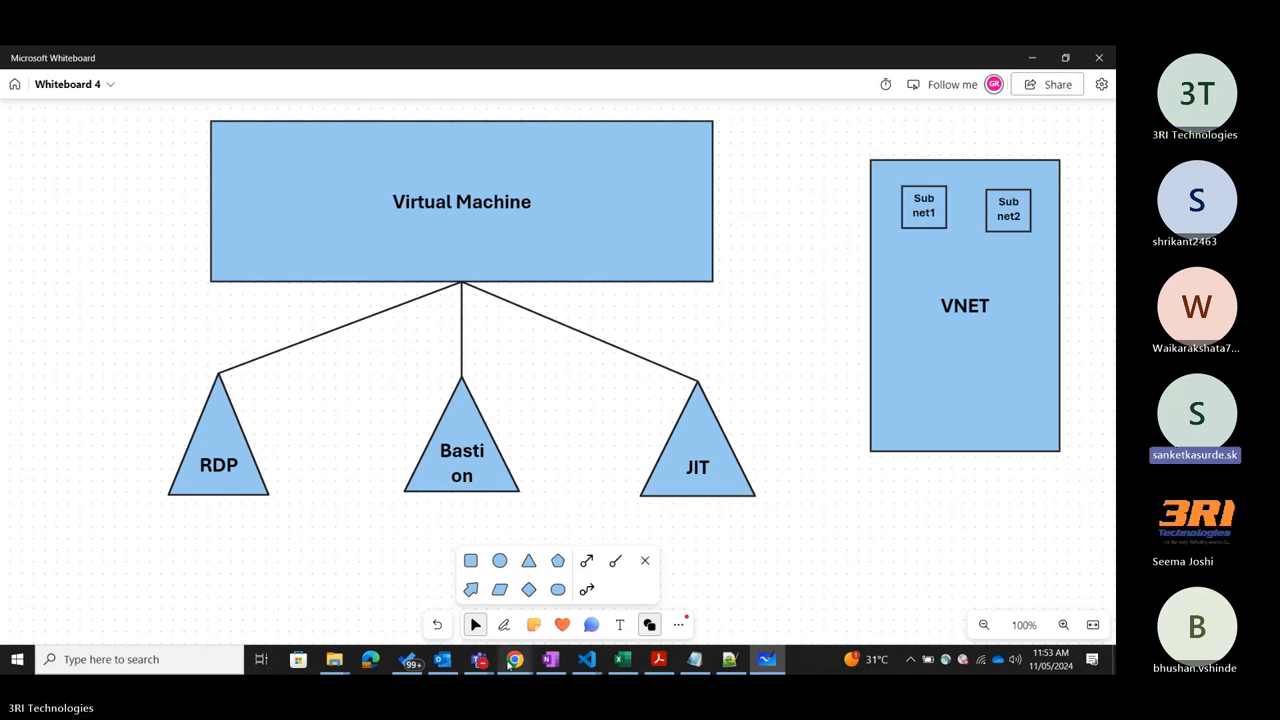
# Close the three other Chrome windows and return to the AZ-104-VM window in the Azure portal.
pyautogui.moveTo(514, 660)
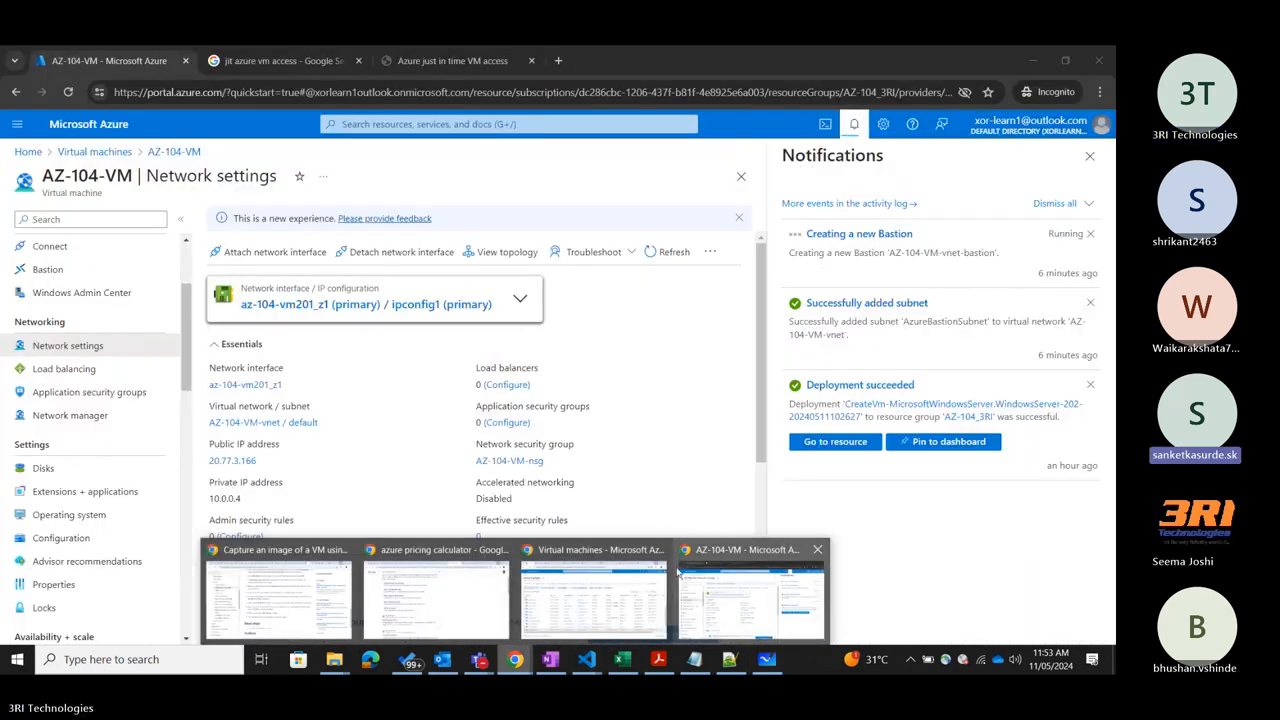
pyautogui.click(661, 549)
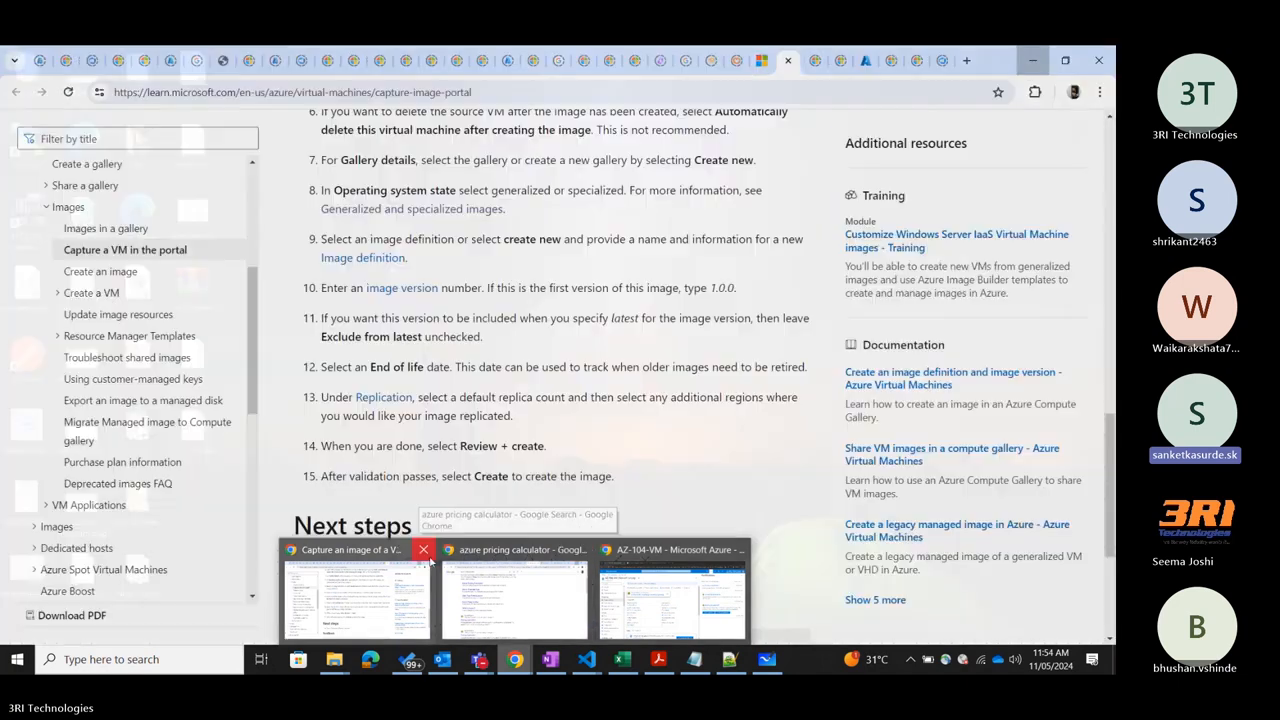
pyautogui.click(424, 549)
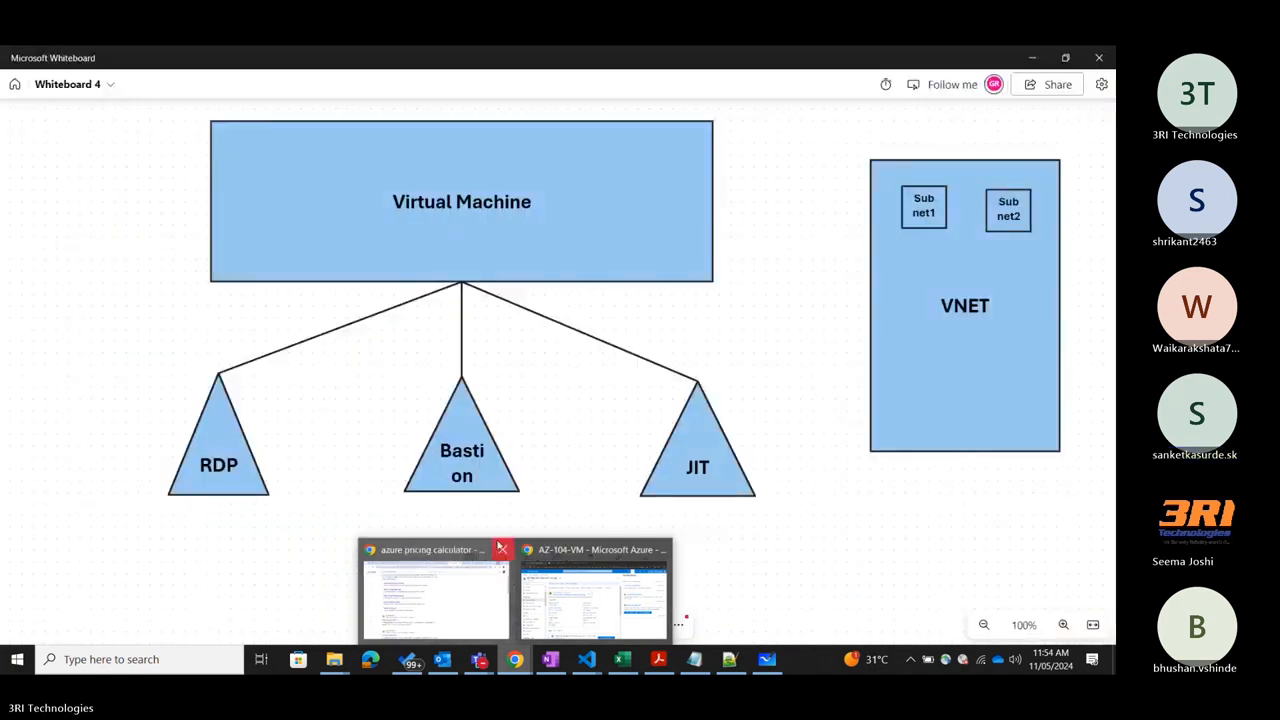
pyautogui.click(500, 549)
pyautogui.click(528, 598)
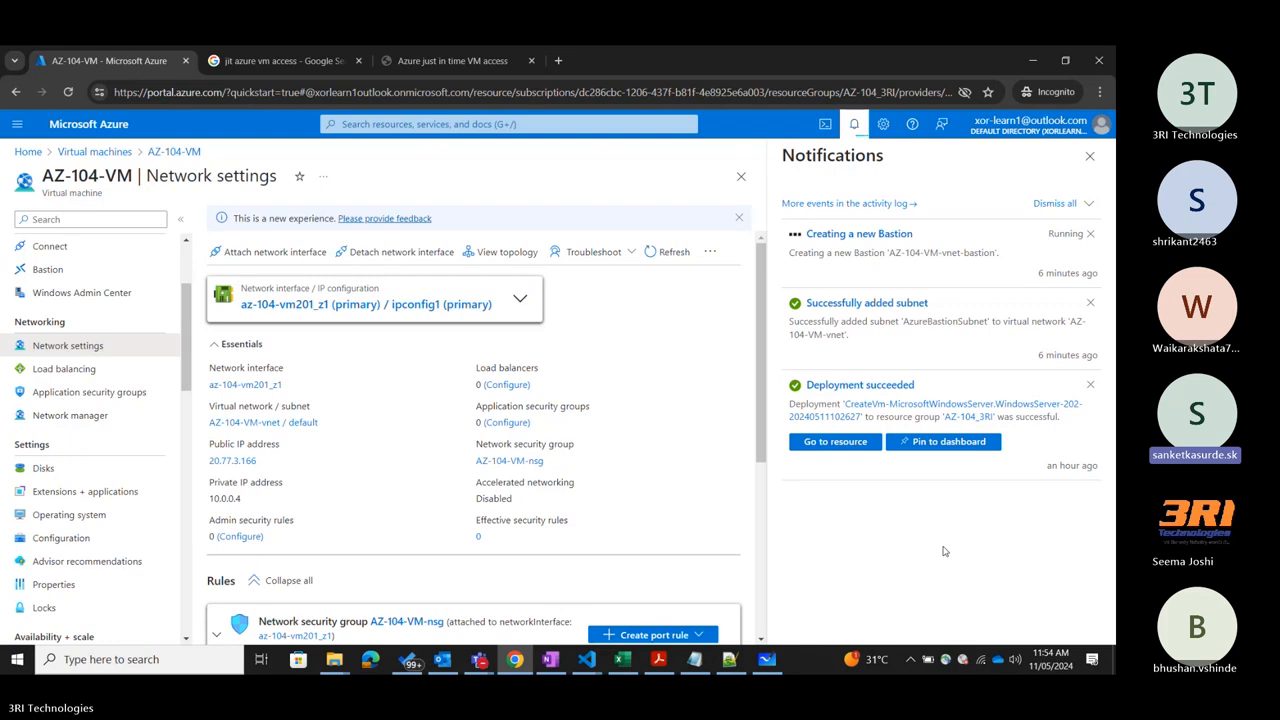
# Open AZ-104-VM's Connect page and view the information on its Just-in-time policy.
pyautogui.scroll(3, 90, 440)
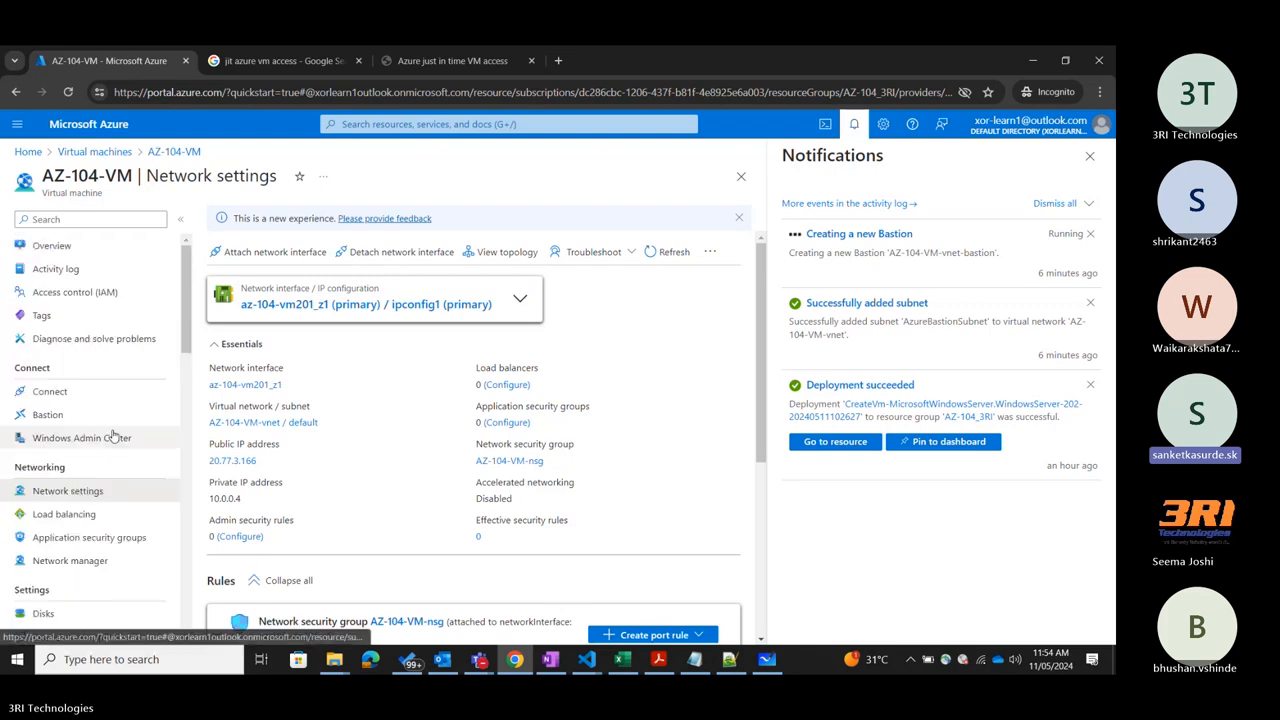
pyautogui.click(86, 393)
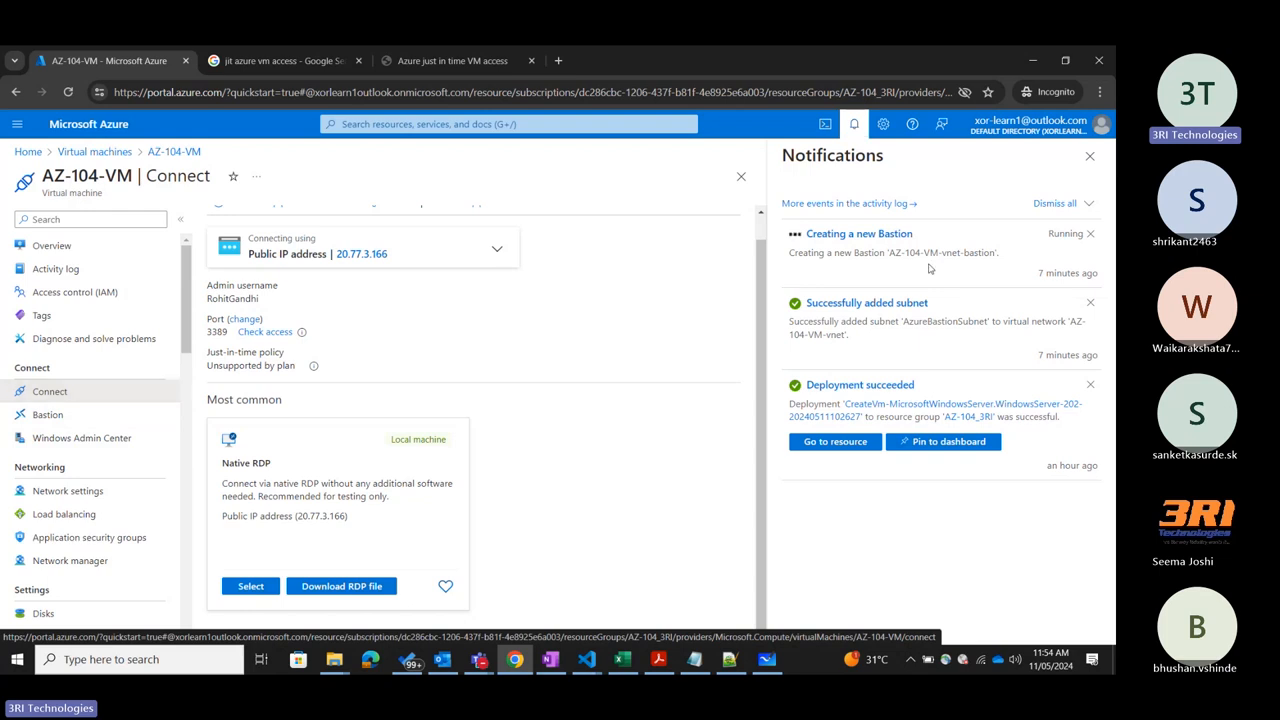
pyautogui.scroll(1, 570, 348)
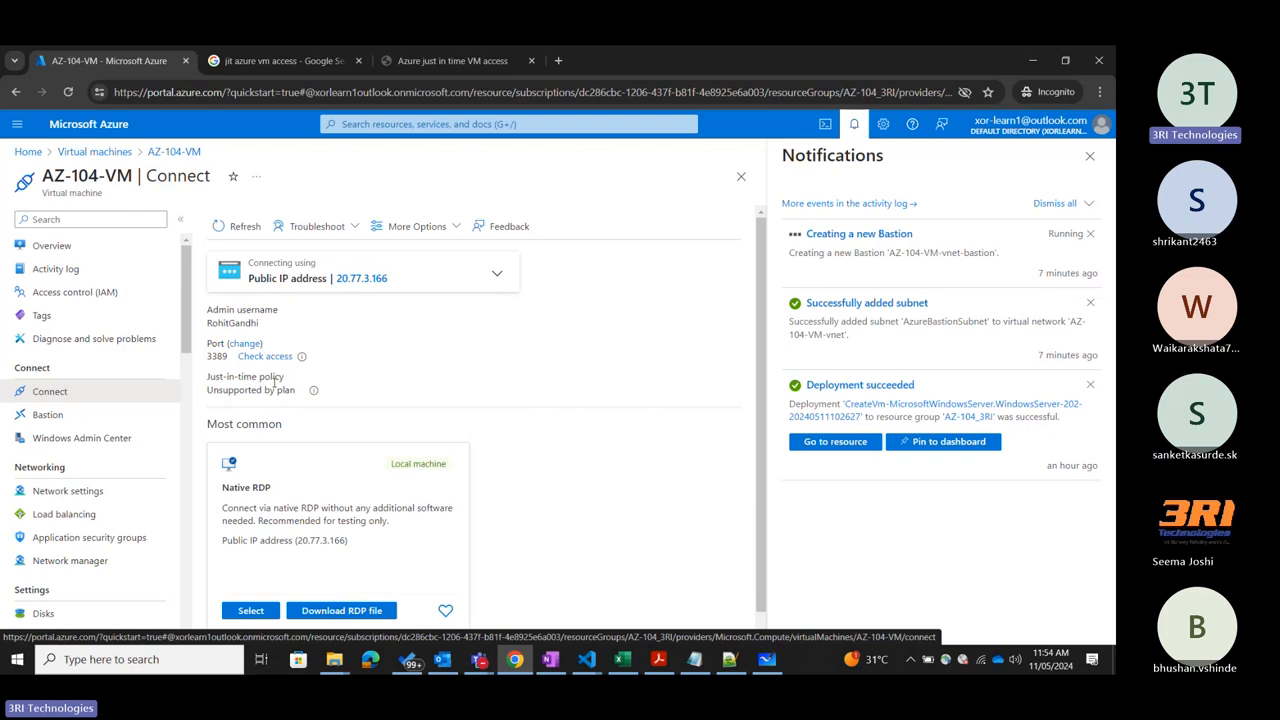
pyautogui.moveTo(208, 390); pyautogui.dragTo(277, 390)
pyautogui.click(314, 392)
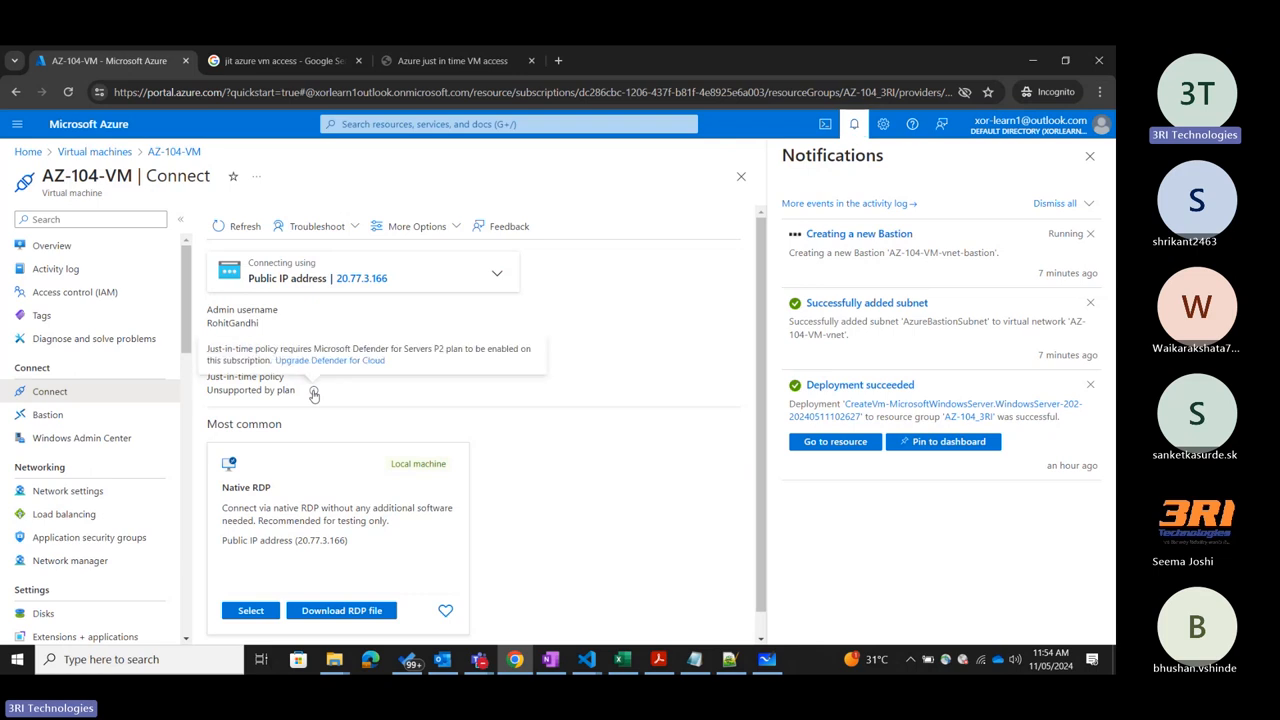
pyautogui.moveTo(316, 396)
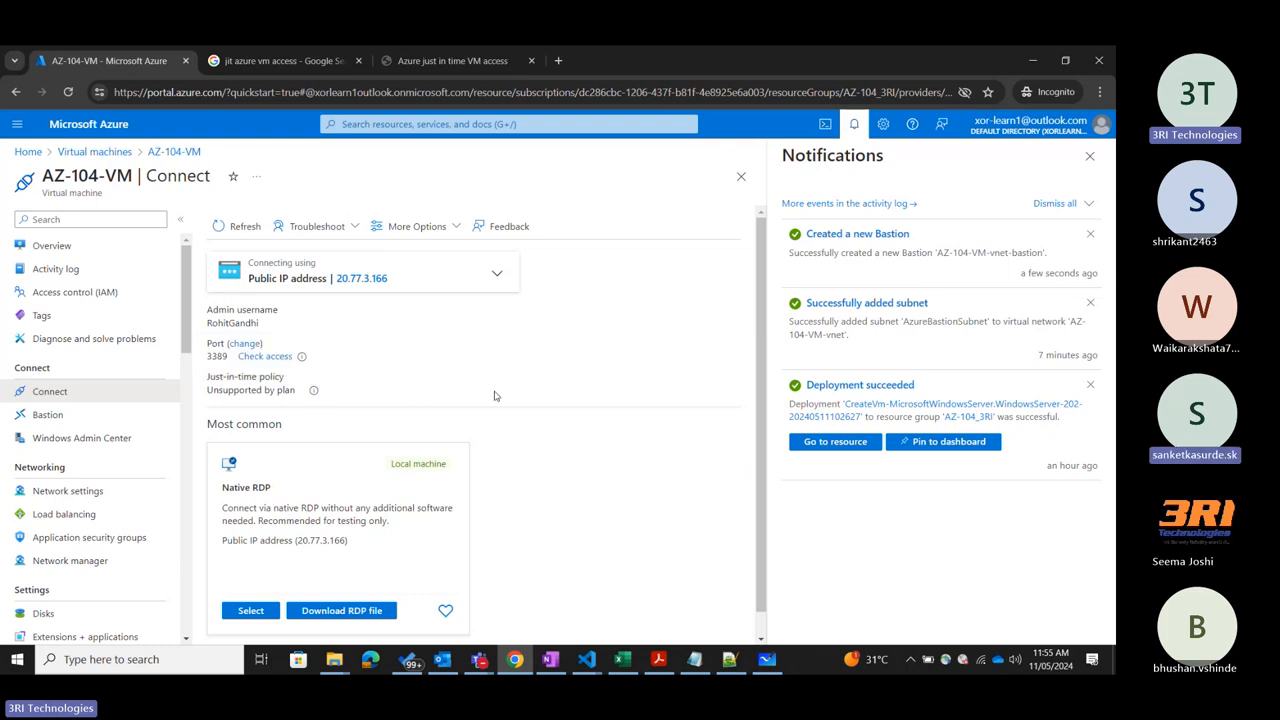
# Search Windows for rdp, show the Remote Desktop Connection app, and close it without connecting.
pyautogui.scroll(-1, 494, 396)
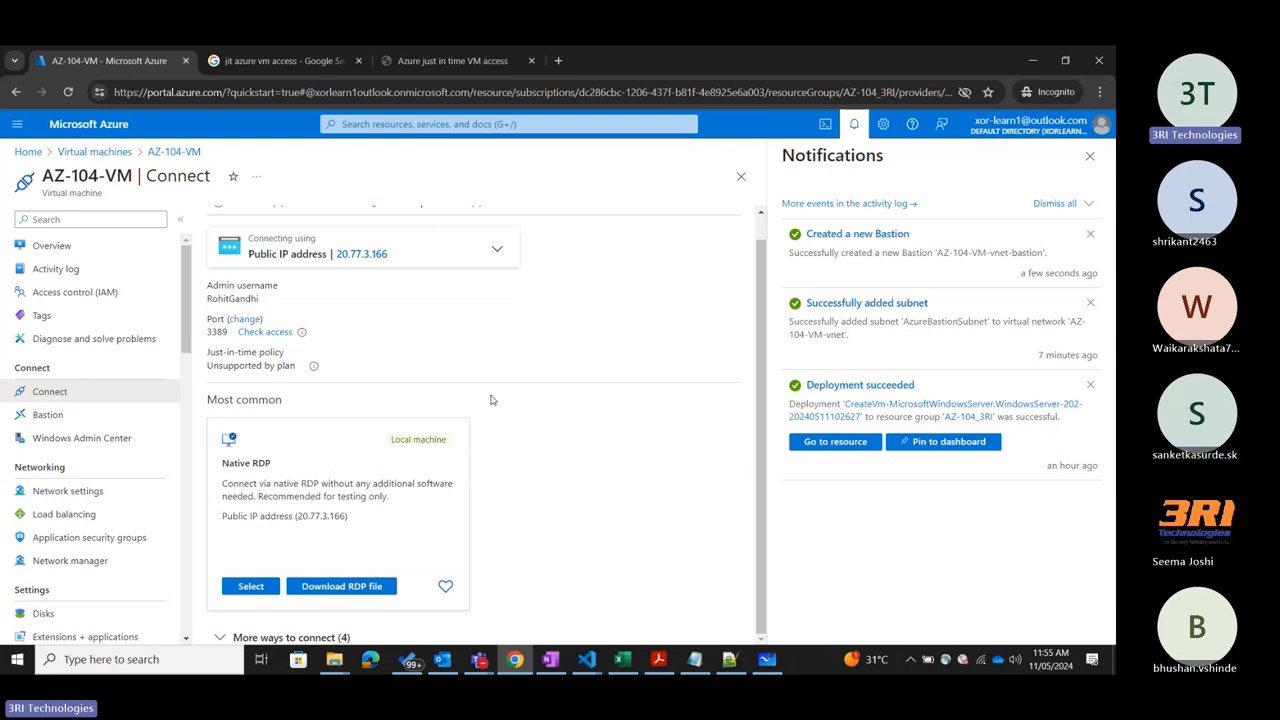
pyautogui.scroll(-4, 30, 330)
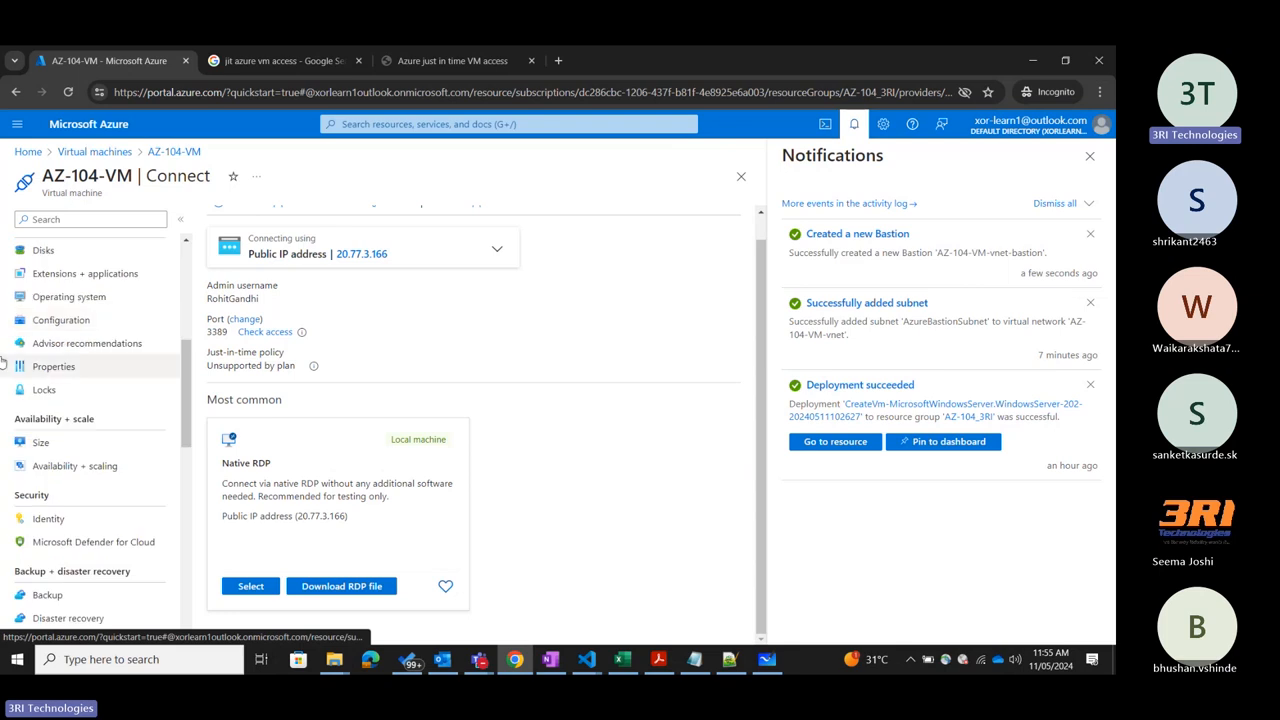
pyautogui.scroll(4, 3, 362)
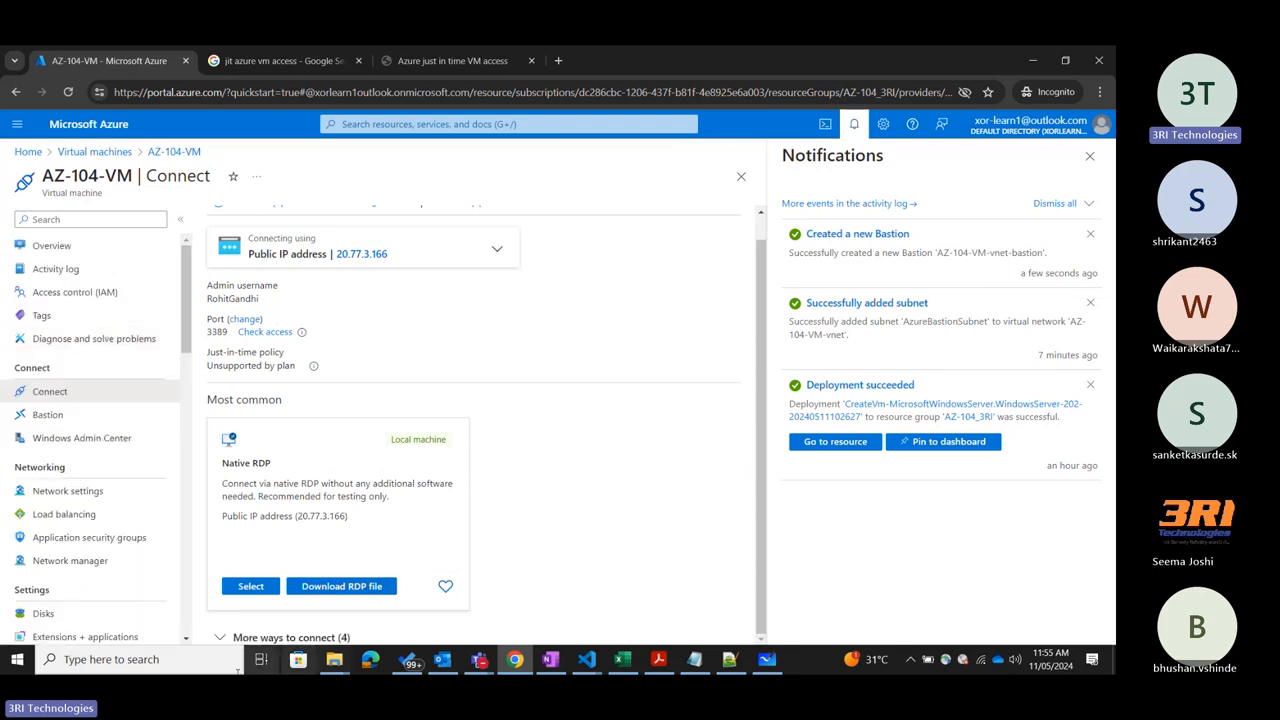
pyautogui.click(238, 668)
pyautogui.write('rdp')
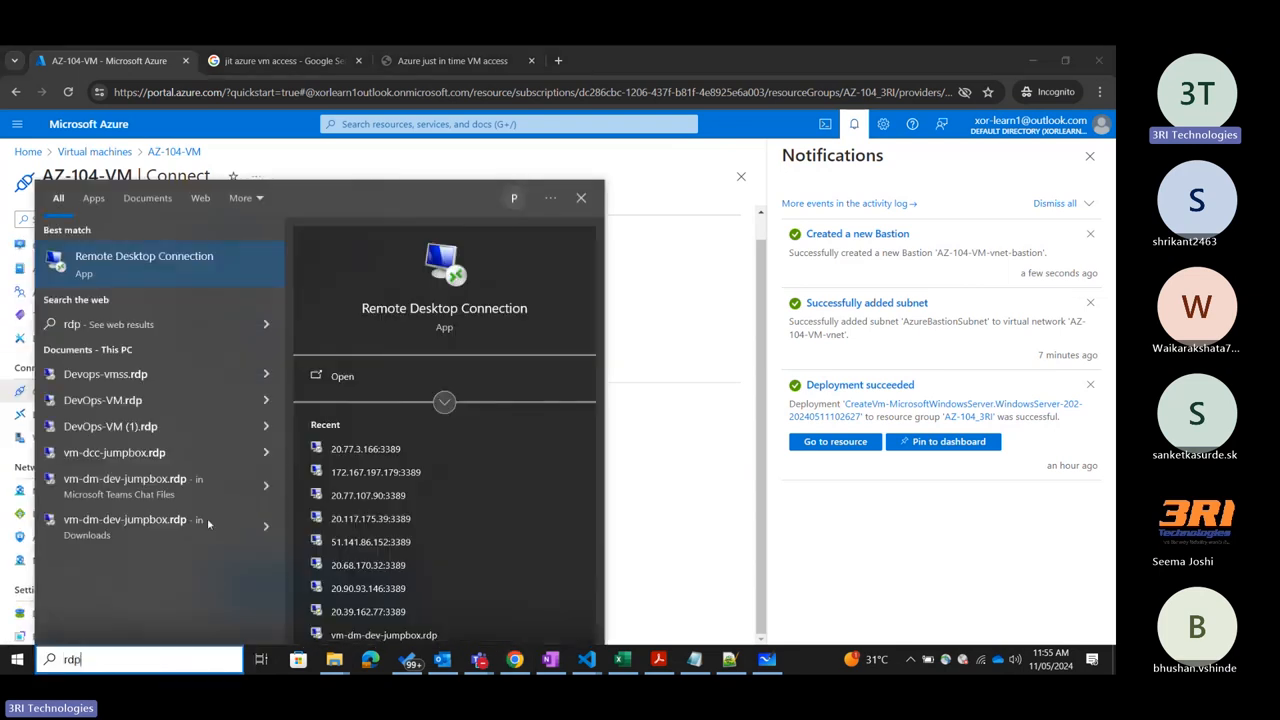
pyautogui.press('Return')
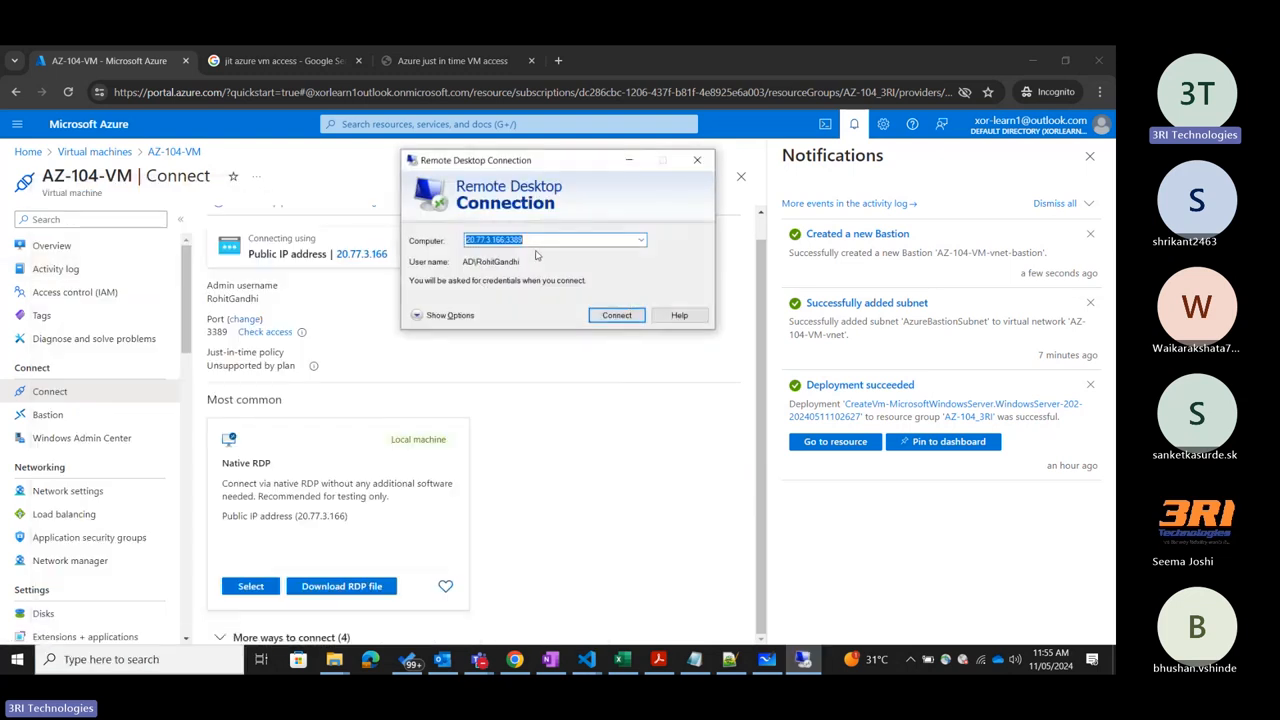
pyautogui.click(697, 163)
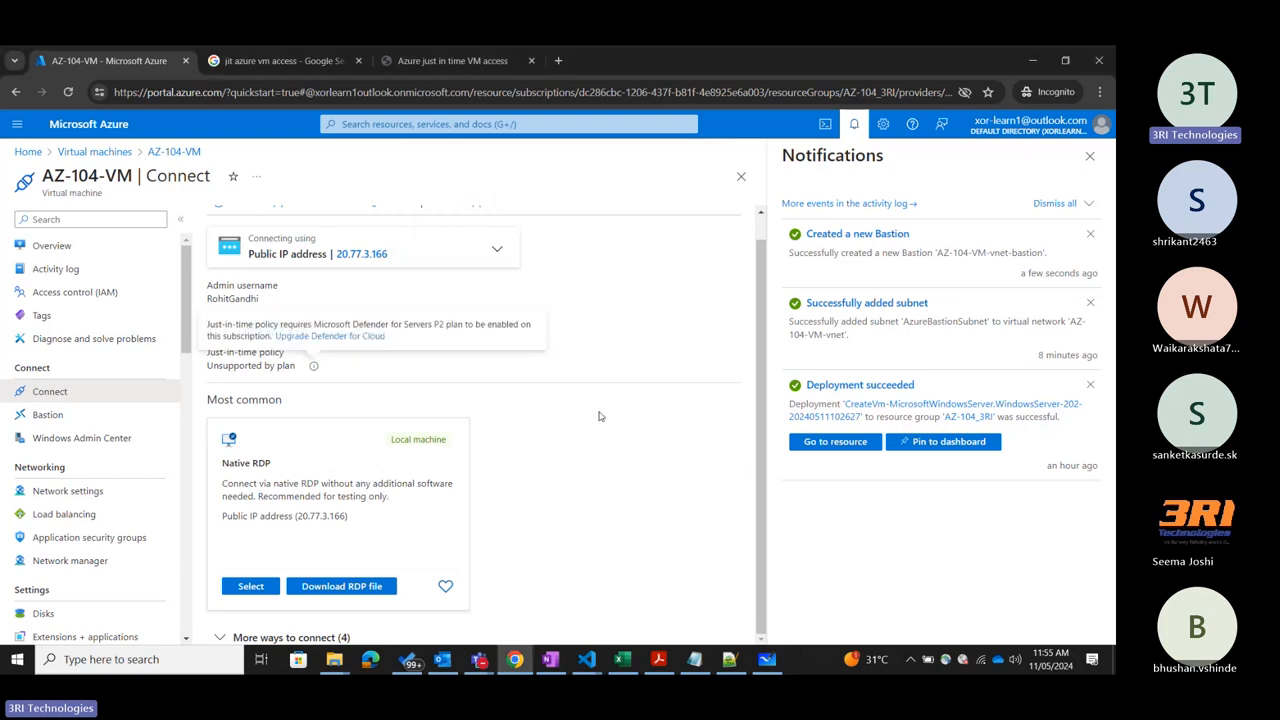
# Download the VM's RDP file and save it as AZ-104-VM.rdp in the 3RI folder on drive C.
pyautogui.click(357, 588)
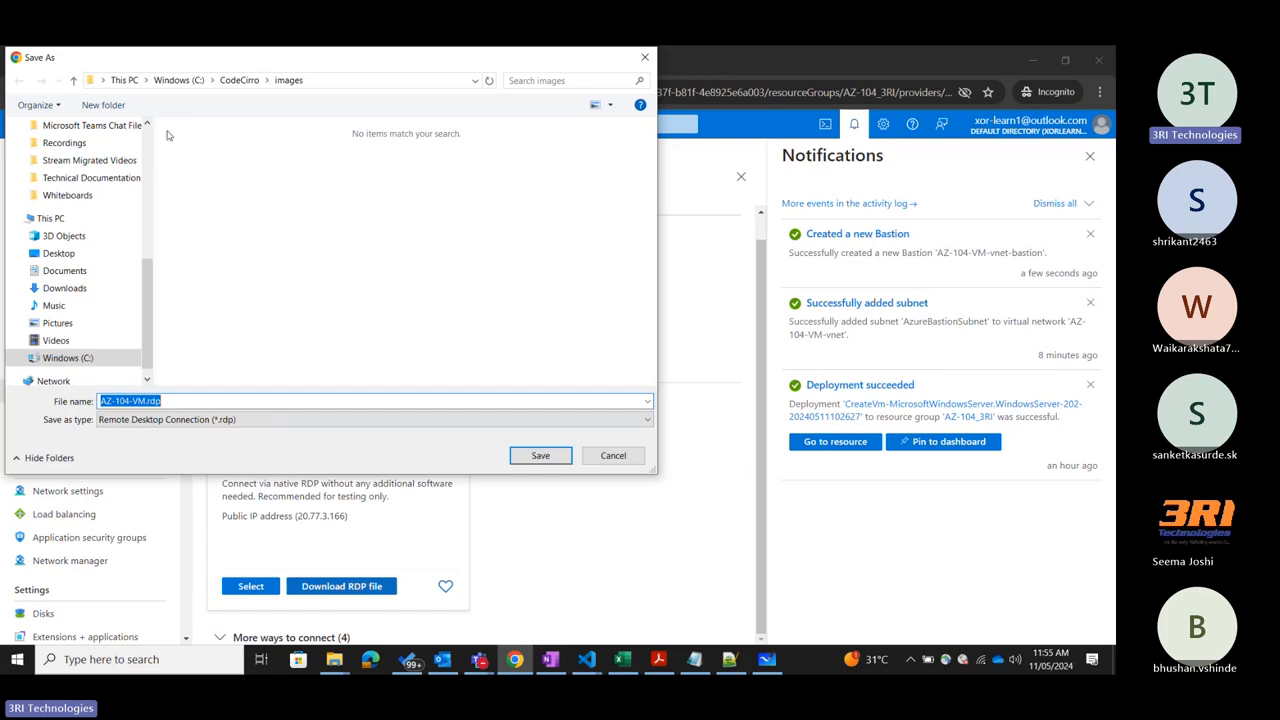
pyautogui.scroll(-1, 85, 331)
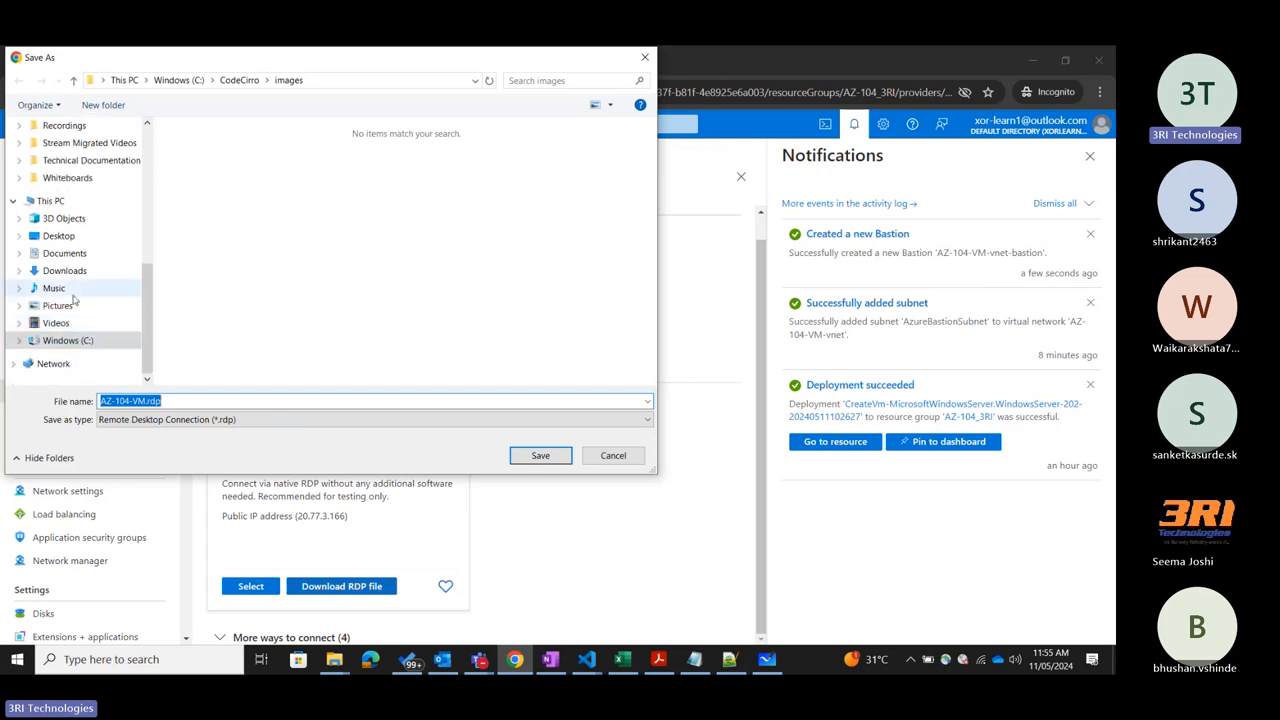
pyautogui.scroll(5, 75, 265)
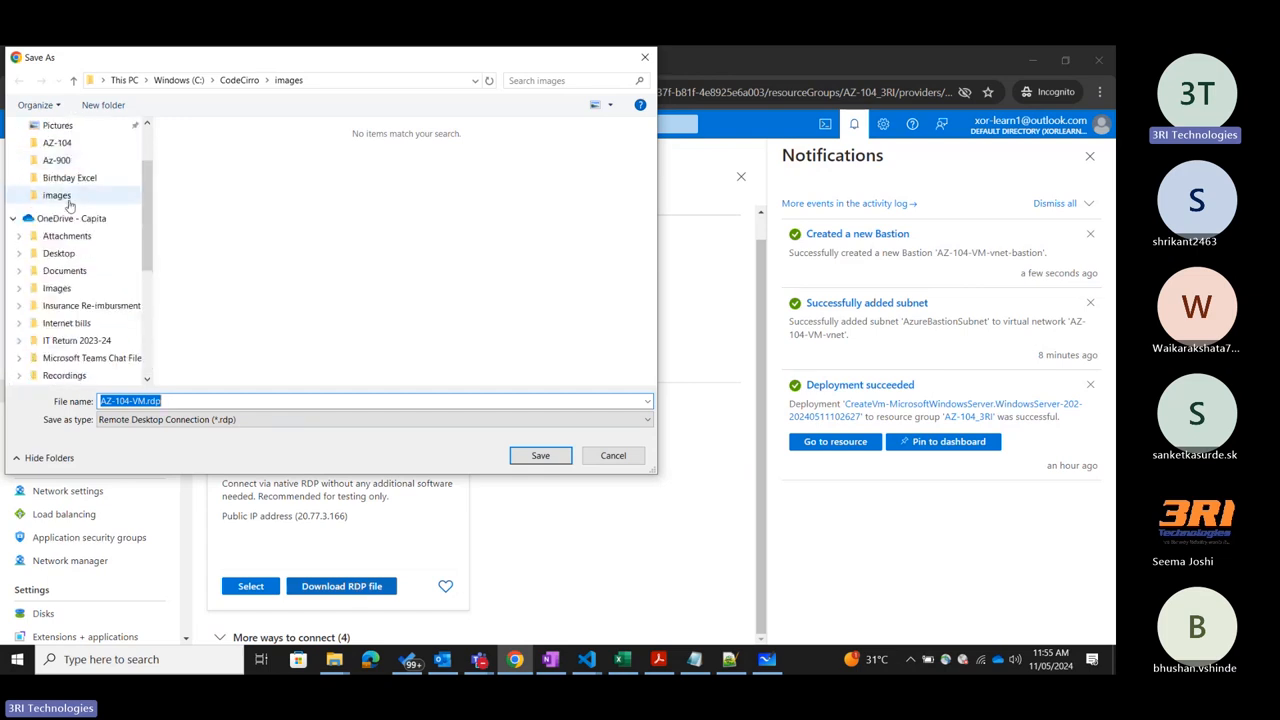
pyautogui.scroll(-3, 68, 340)
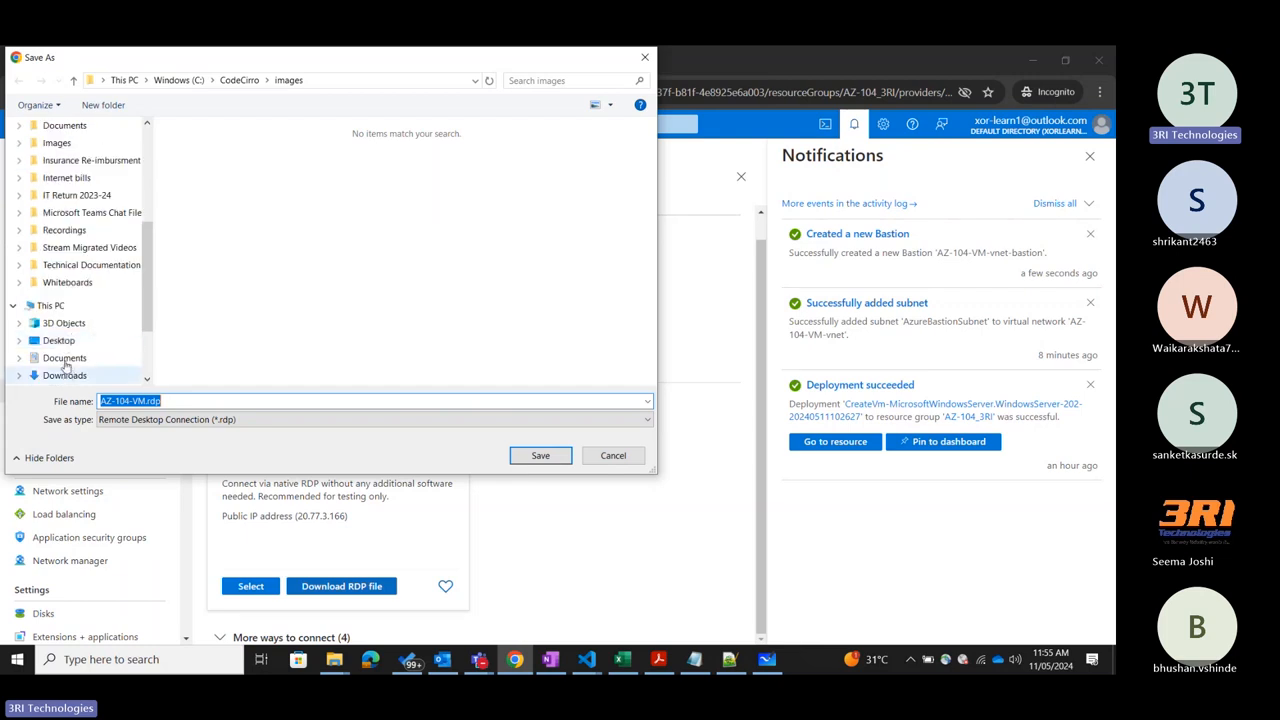
pyautogui.scroll(-2, 68, 355)
pyautogui.click(85, 340)
pyautogui.doubleClick(190, 163)
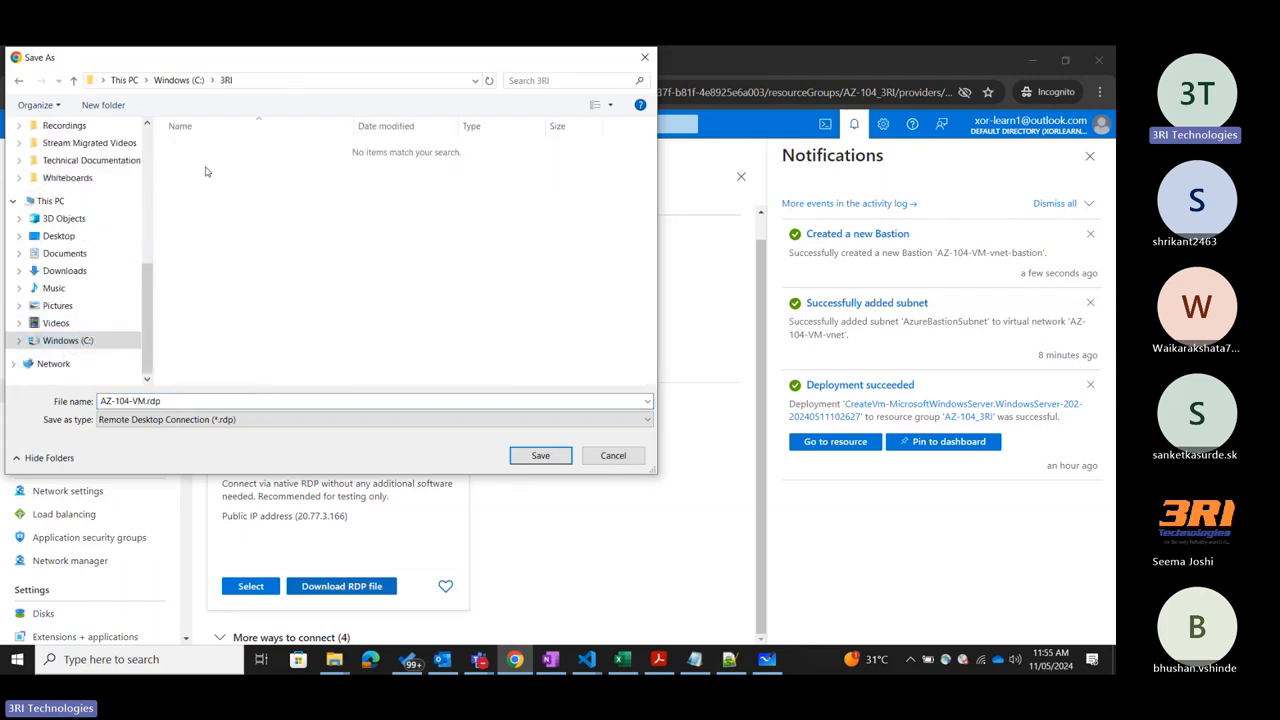
pyautogui.click(545, 457)
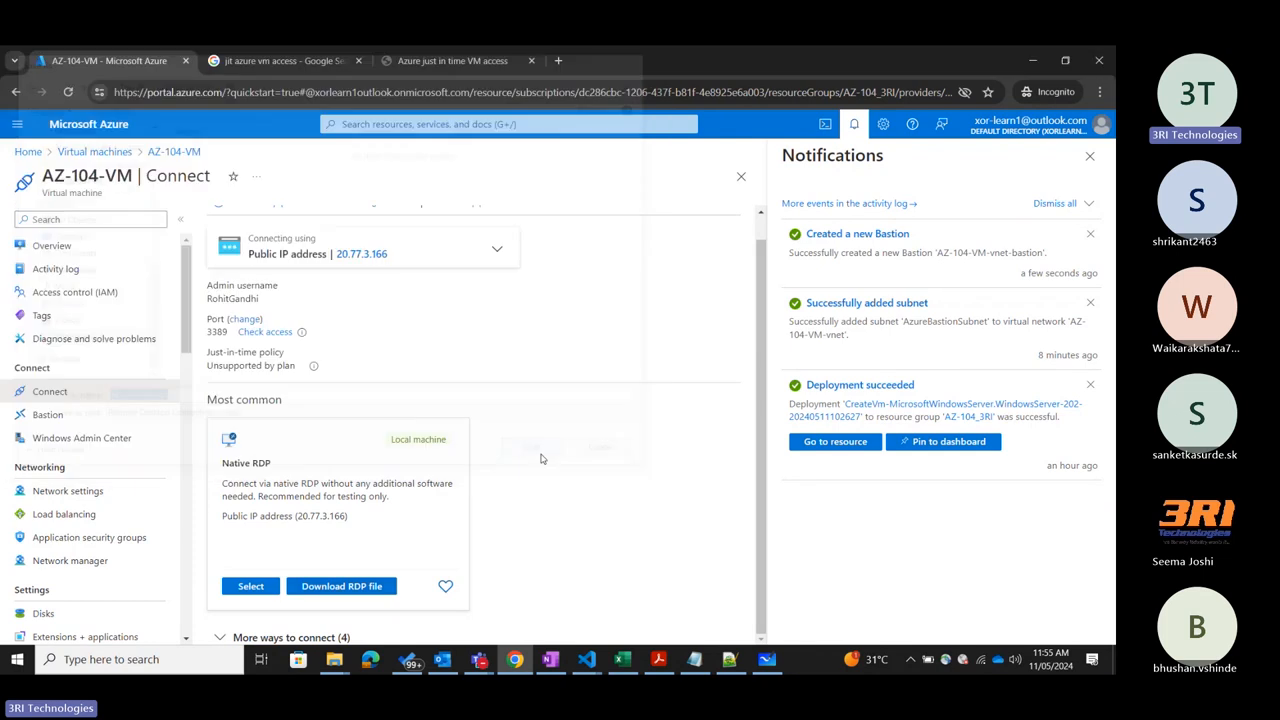
# Launch the connection from the downloaded AZ-104-VM.rdp file, accept the unknown publisher, cancel the credentials prompt and minimize the folder.
pyautogui.moveTo(902, 178)
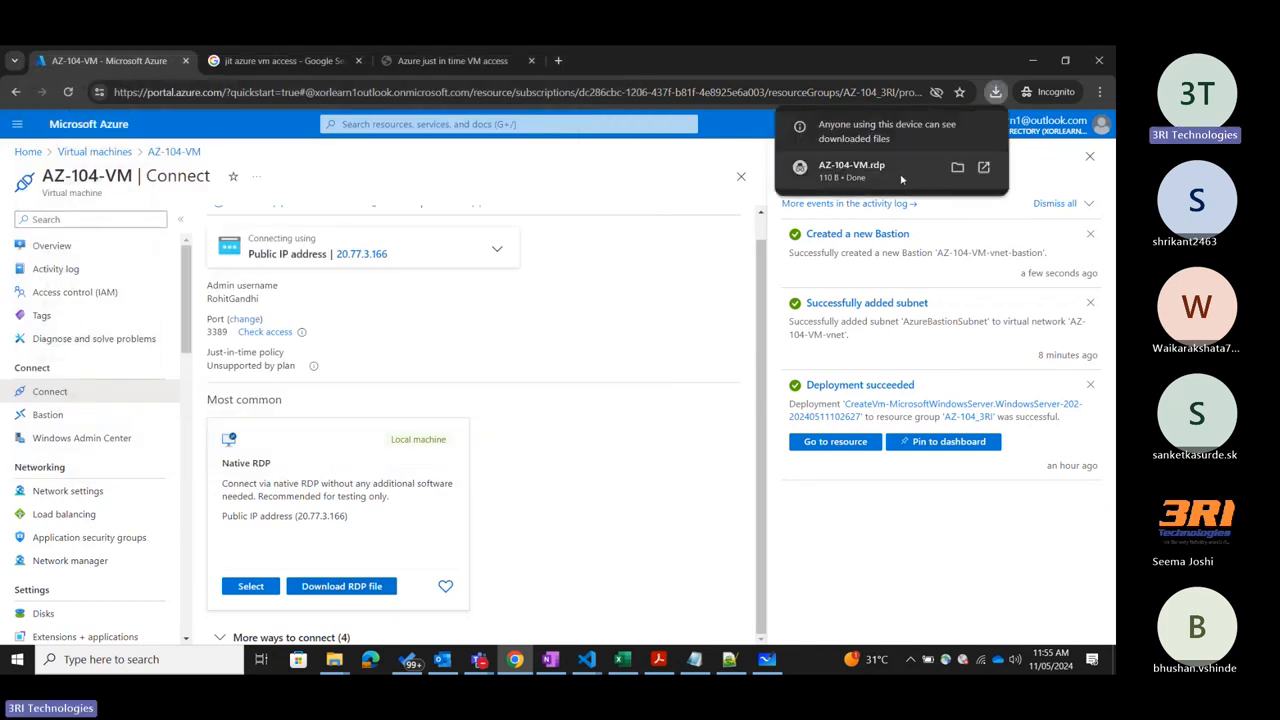
pyautogui.click(958, 168)
pyautogui.doubleClick(256, 140)
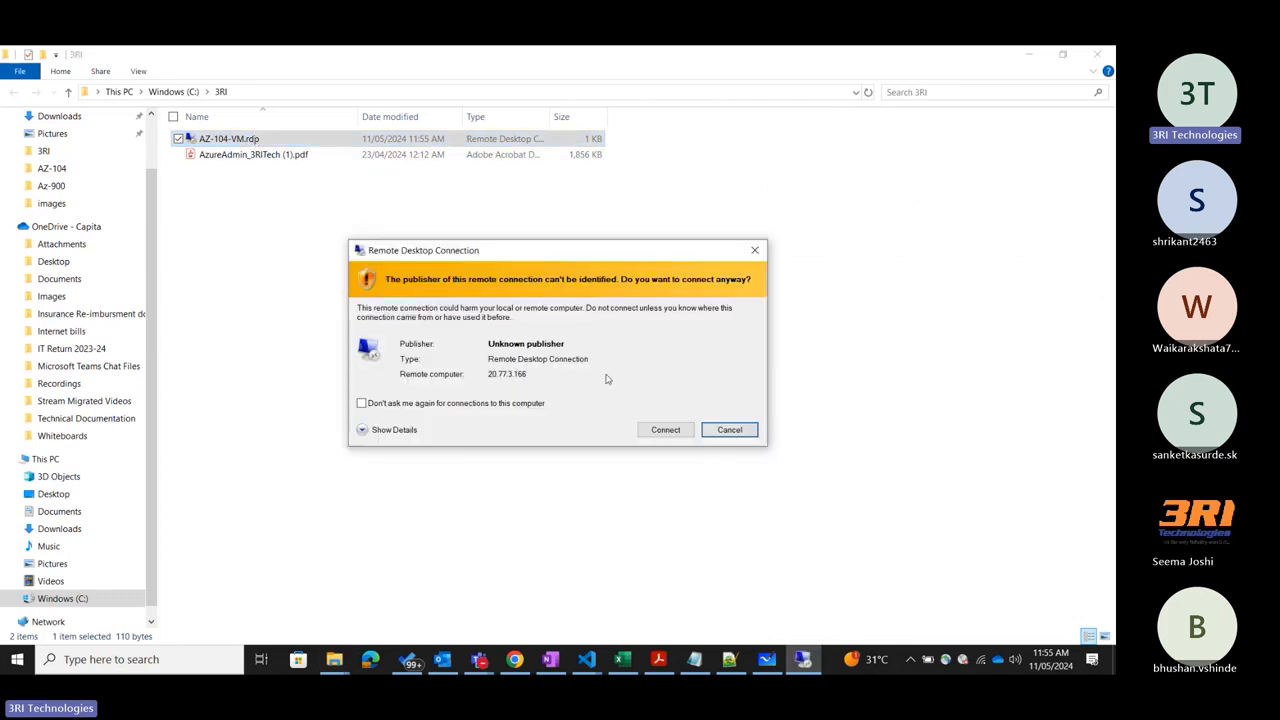
pyautogui.click(665, 431)
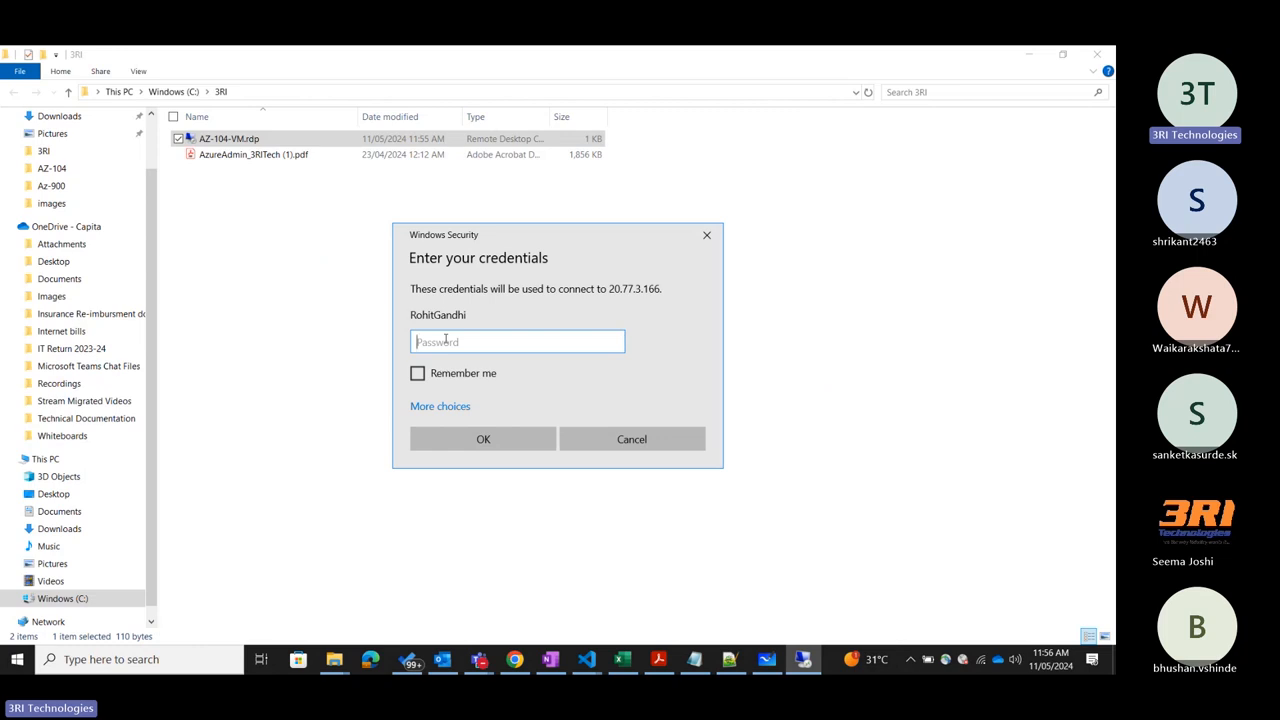
pyautogui.click(707, 236)
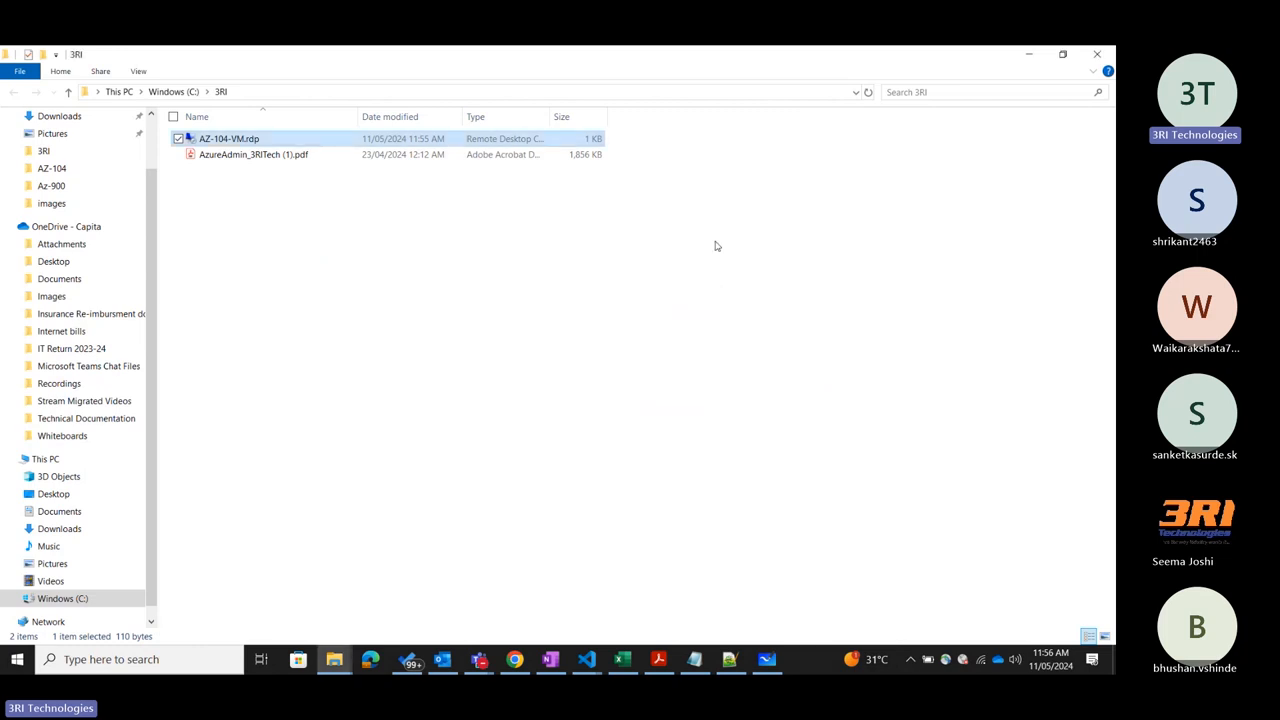
pyautogui.click(1029, 54)
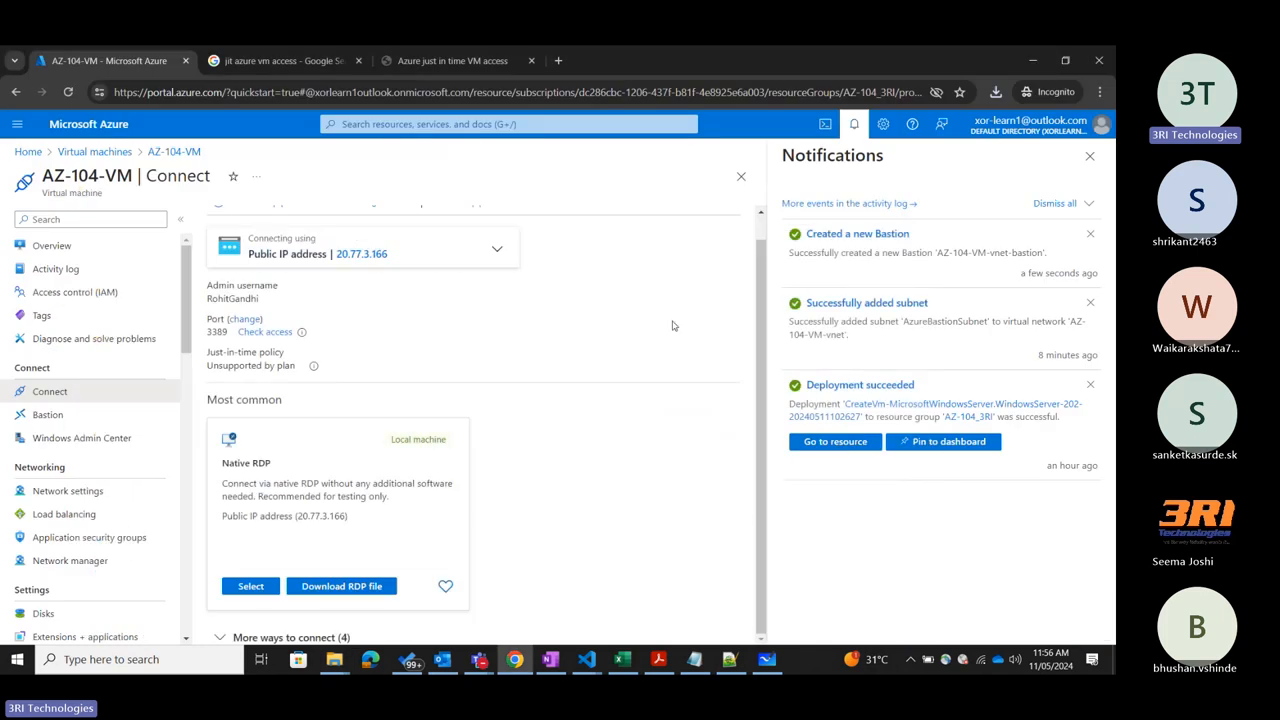
# Close the notifications and review the Just-in-time policy requirement on the Connect page again.
pyautogui.click(1090, 156)
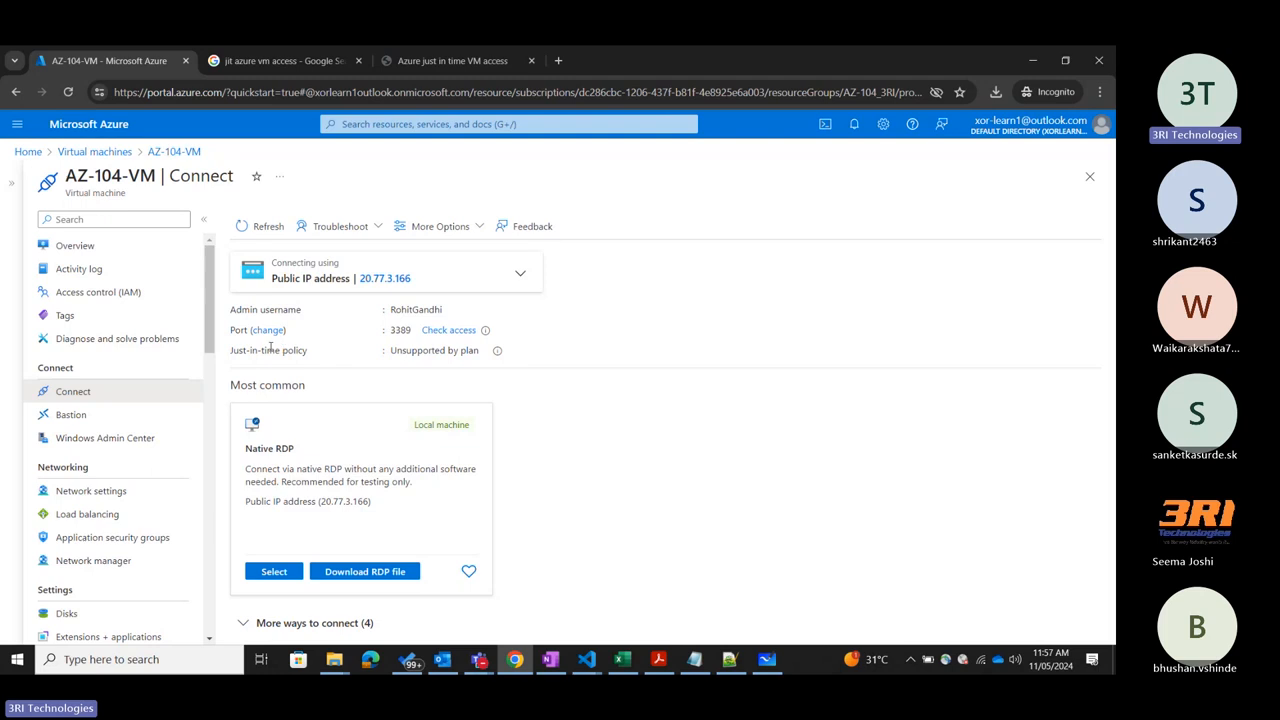
pyautogui.moveTo(237, 355); pyautogui.dragTo(344, 361)
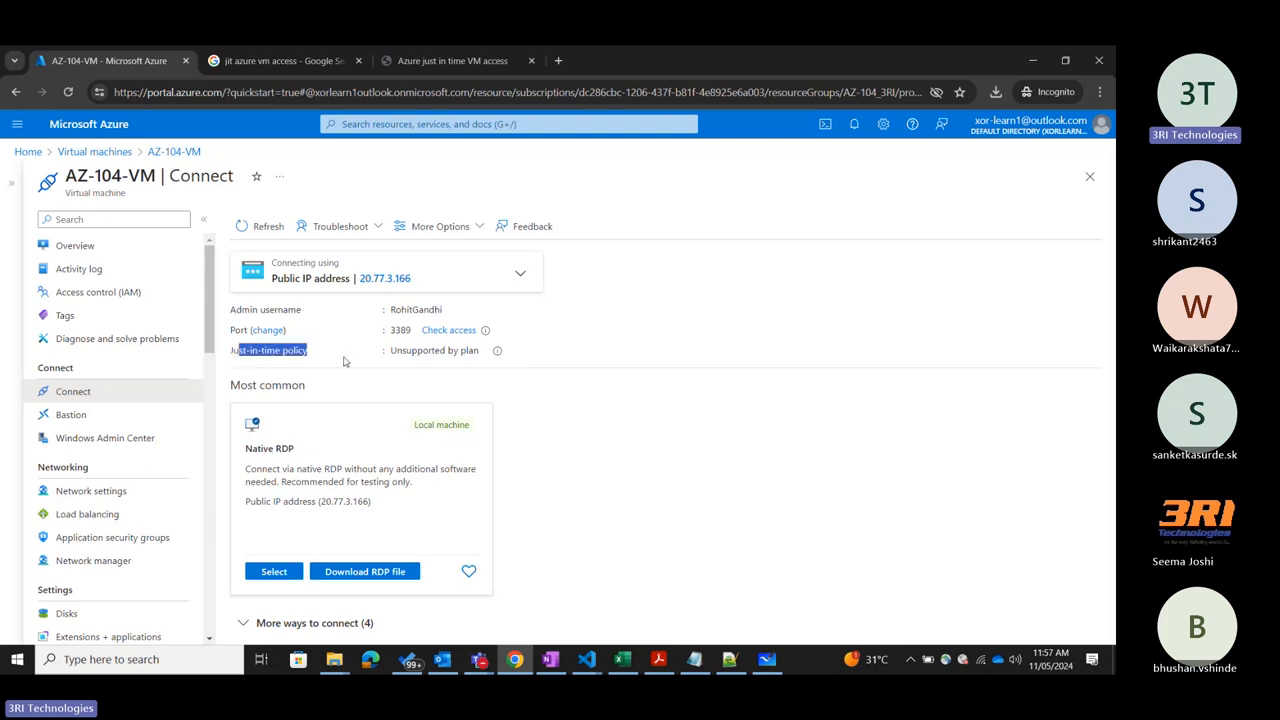
pyautogui.click(497, 356)
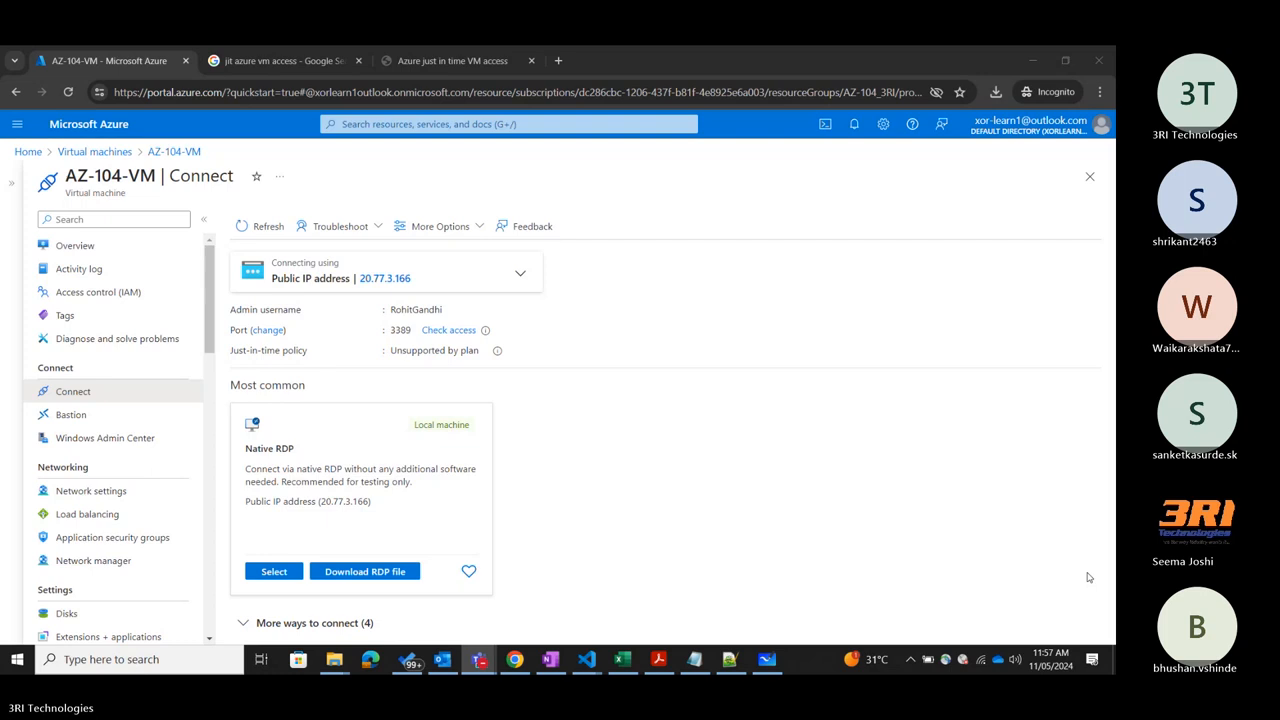
# Check the notifications for the Bastion creation status, close them, and open AZ-104-VM's Bastion connection page.
pyautogui.click(854, 124)
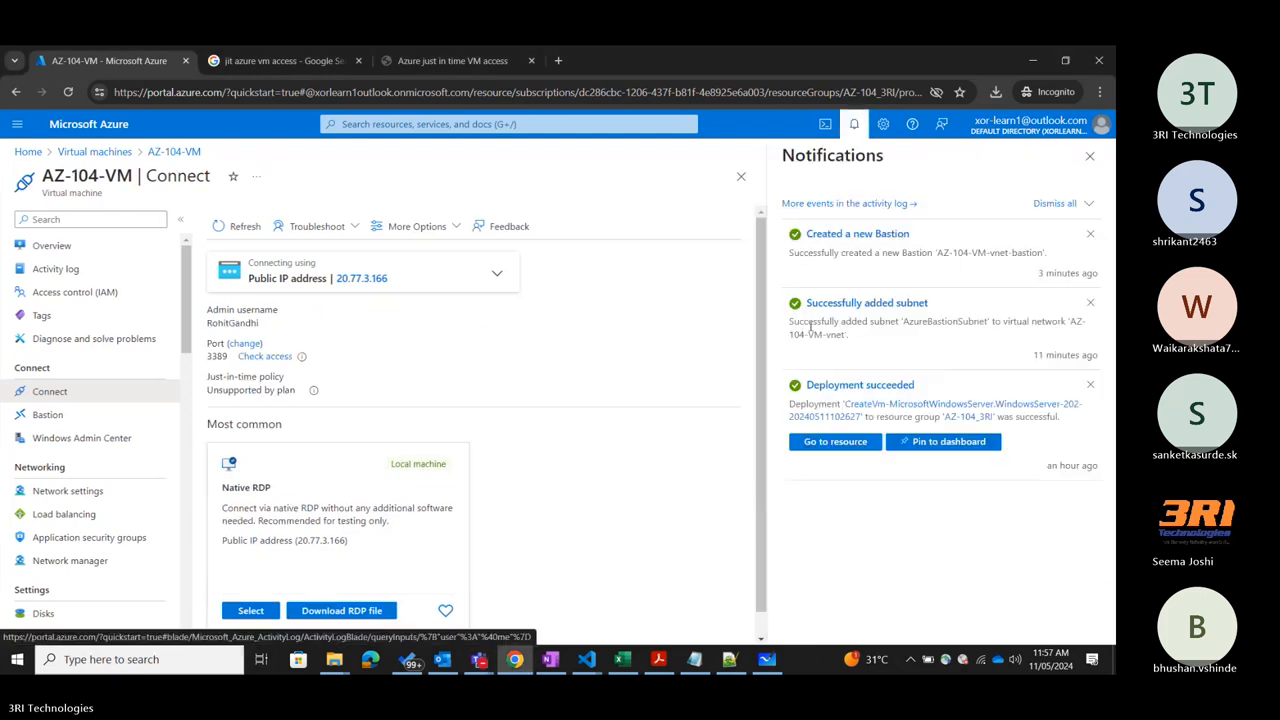
pyautogui.click(1089, 156)
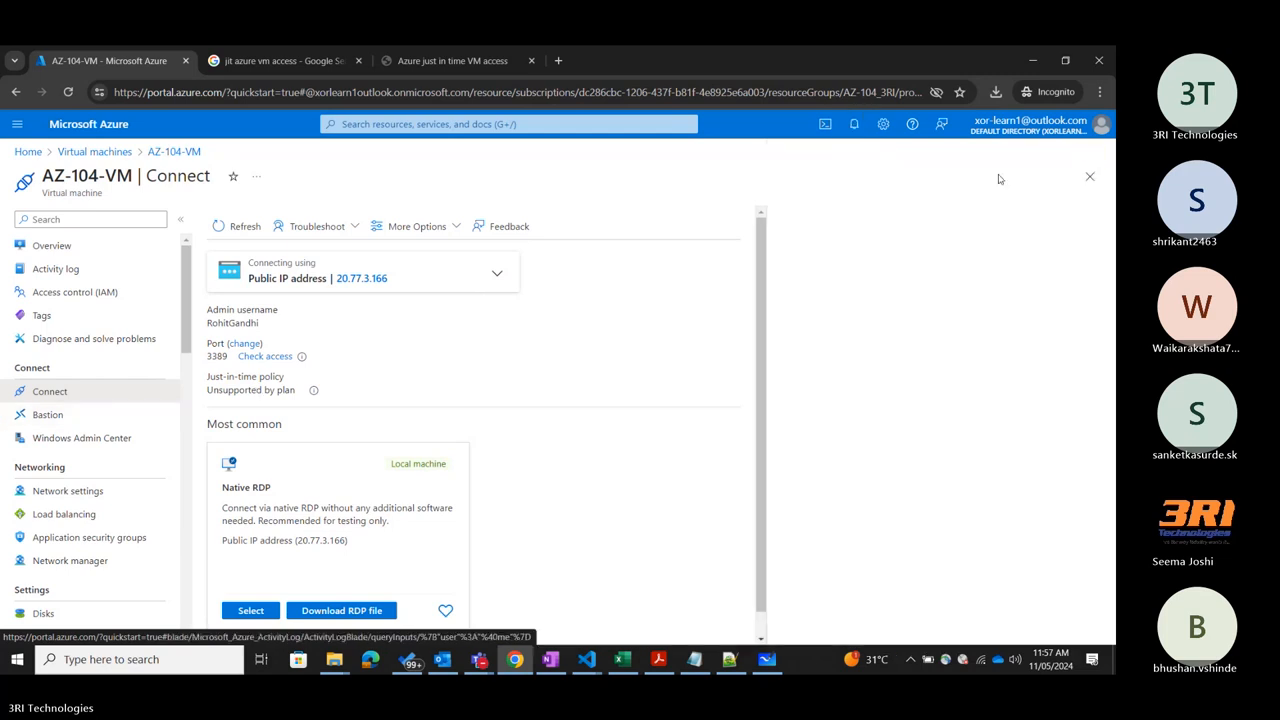
pyautogui.click(80, 416)
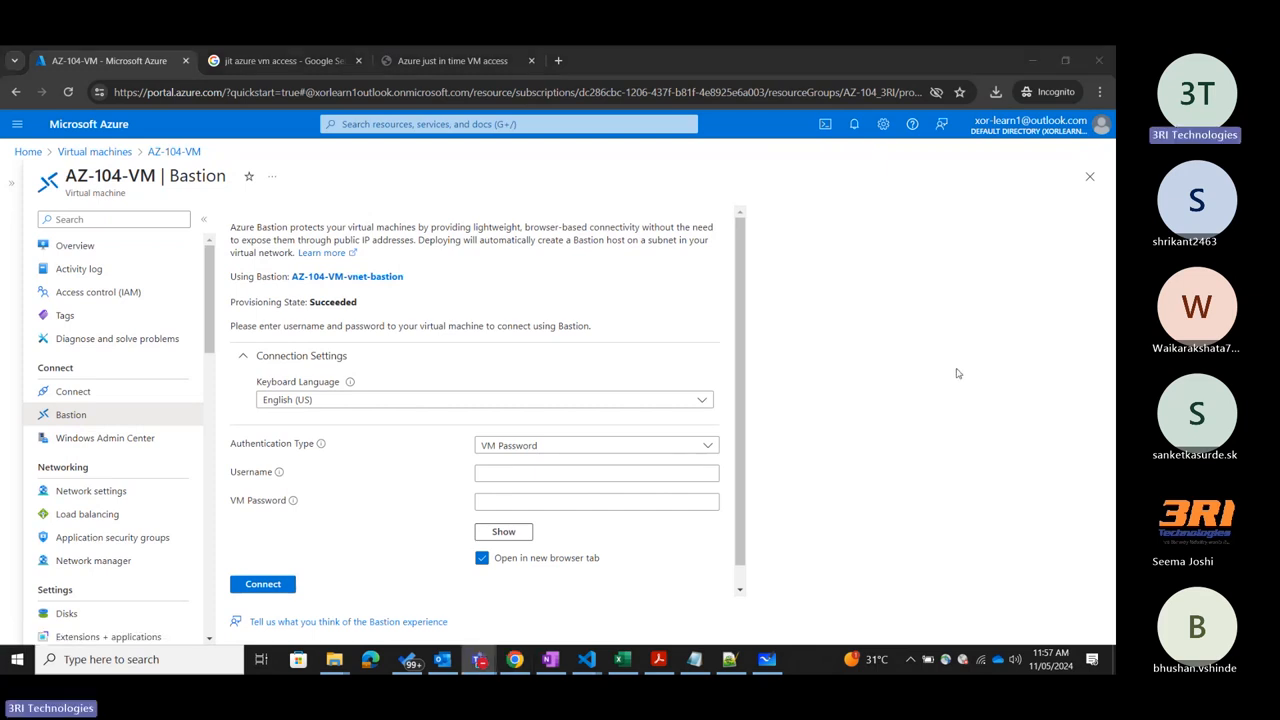
# Switch to Microsoft Whiteboard to show the RDP, Bastion and JIT diagram again.
pyautogui.click(766, 659)
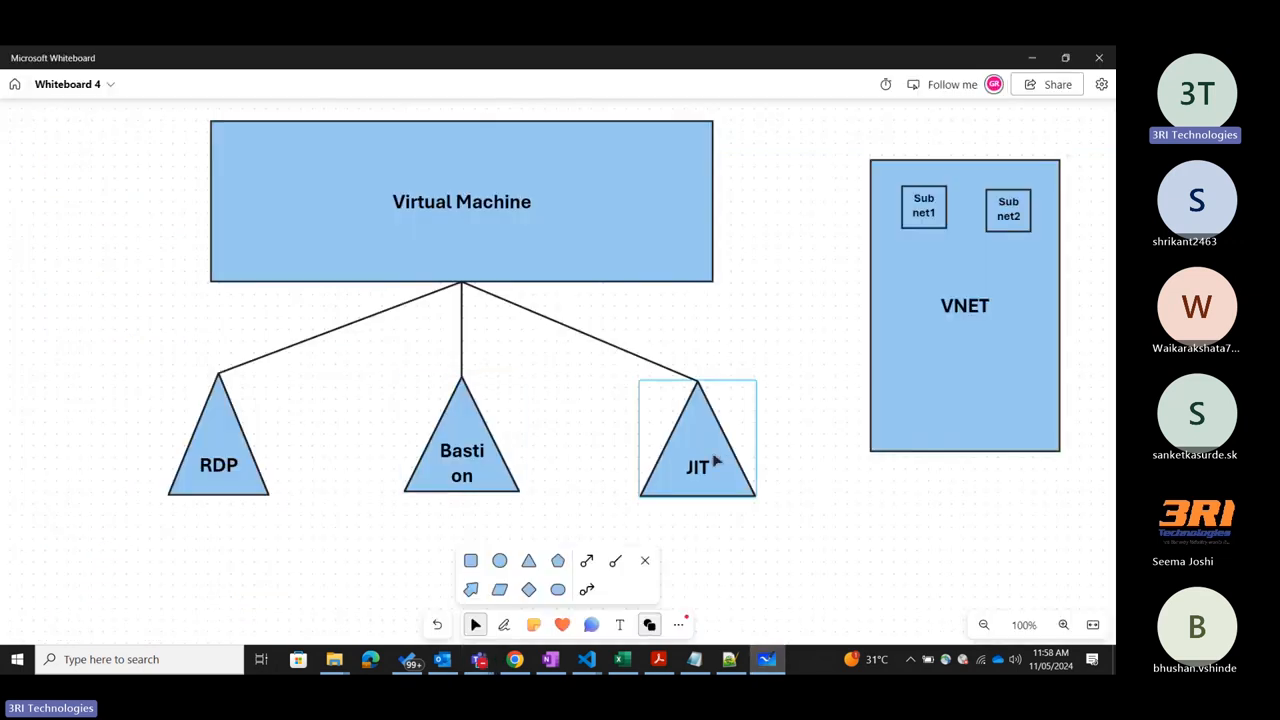
# Return to the Azure portal and view the subnets of AZ-104-VM's virtual network from its network settings.
pyautogui.click(1032, 57)
pyautogui.scroll(-1, 781, 368)
pyautogui.scroll(1, 778, 320)
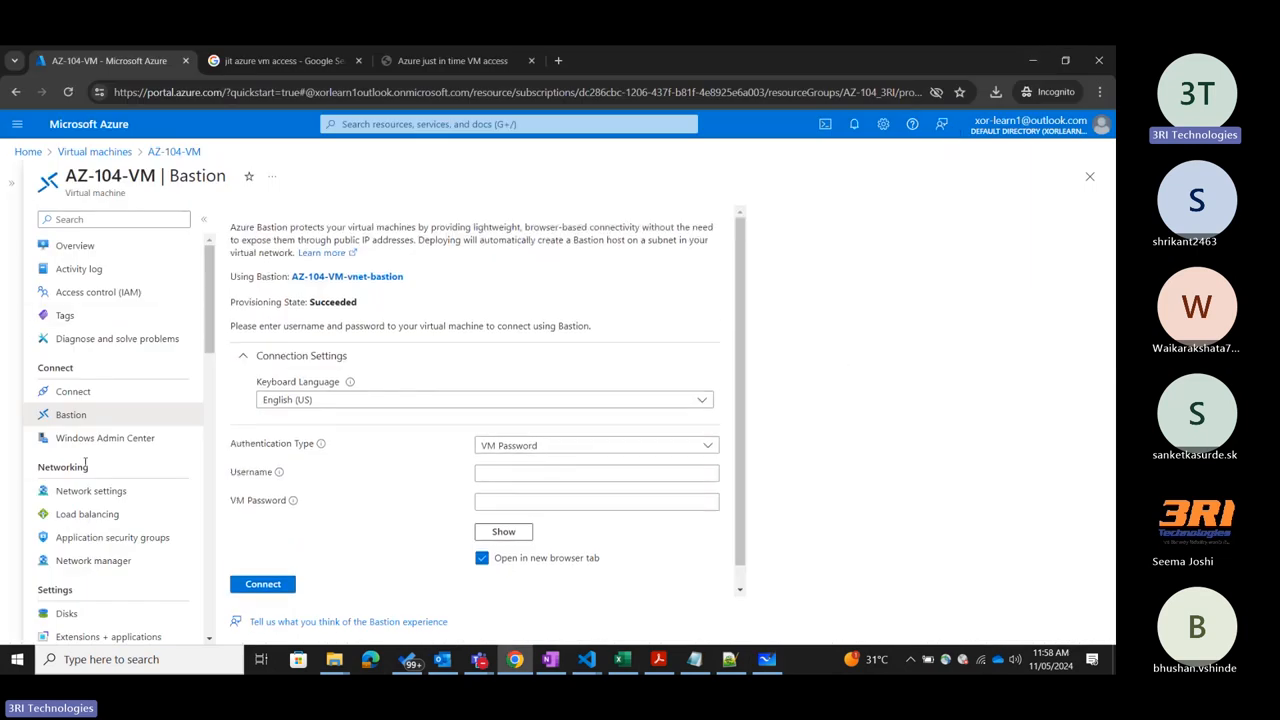
pyautogui.click(92, 492)
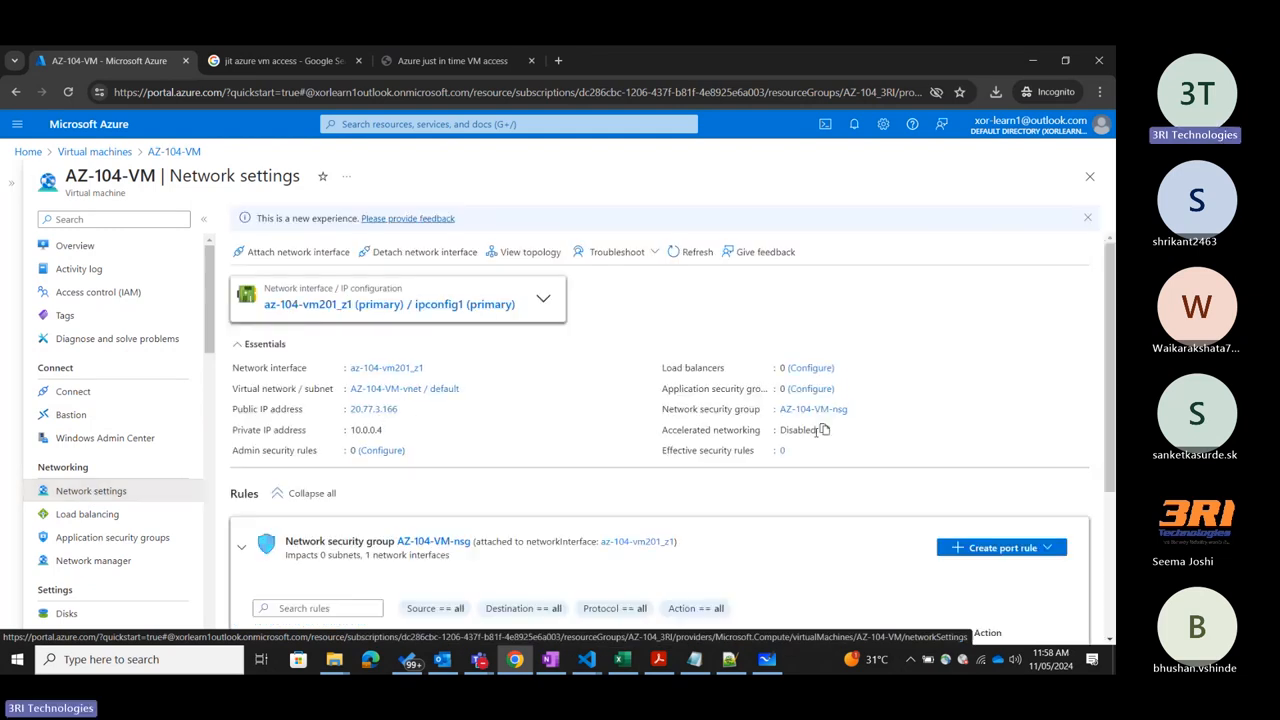
pyautogui.click(377, 390)
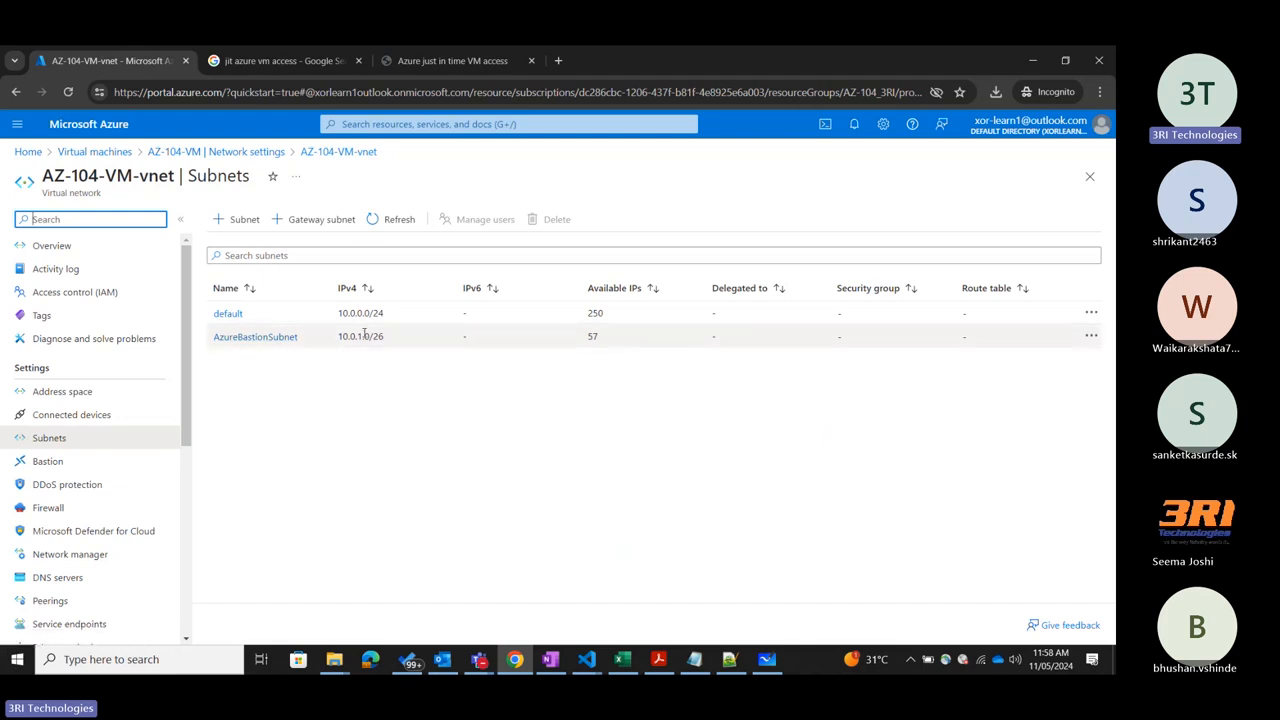
# Search the portal for bastion, view the list of Bastions, and close the list.
pyautogui.click(587, 124)
pyautogui.click(398, 183)
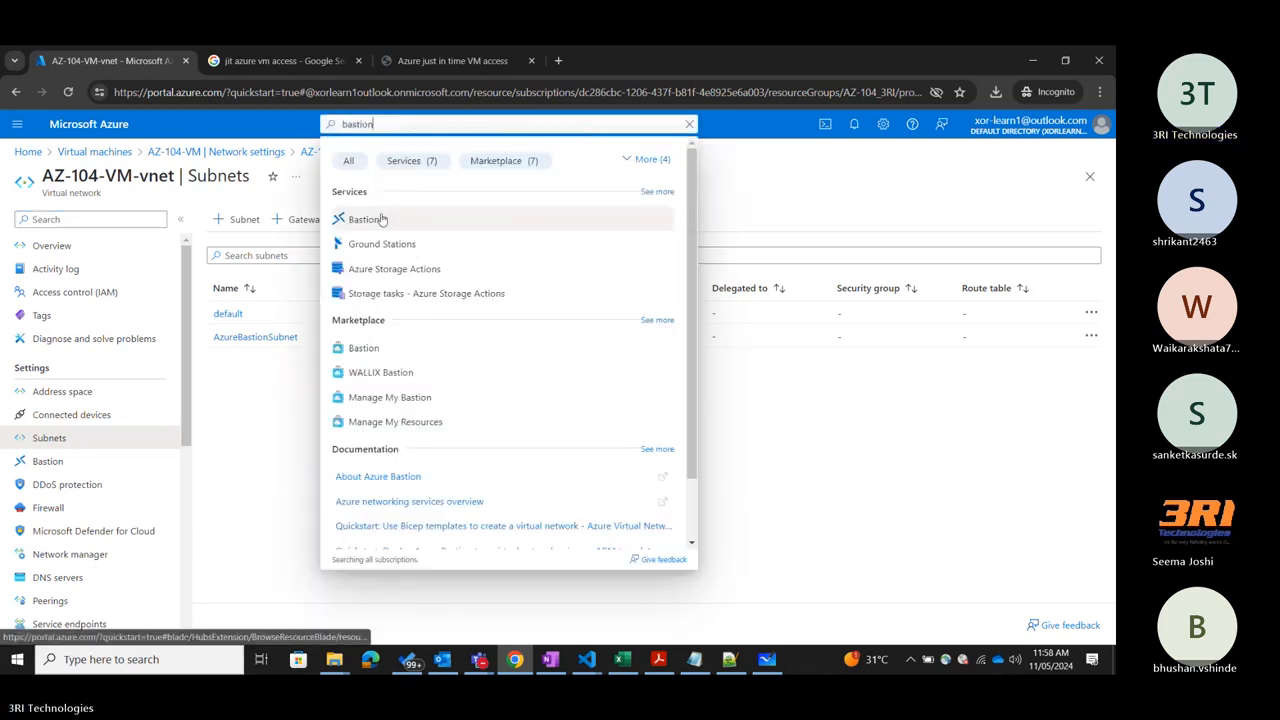
pyautogui.click(365, 219)
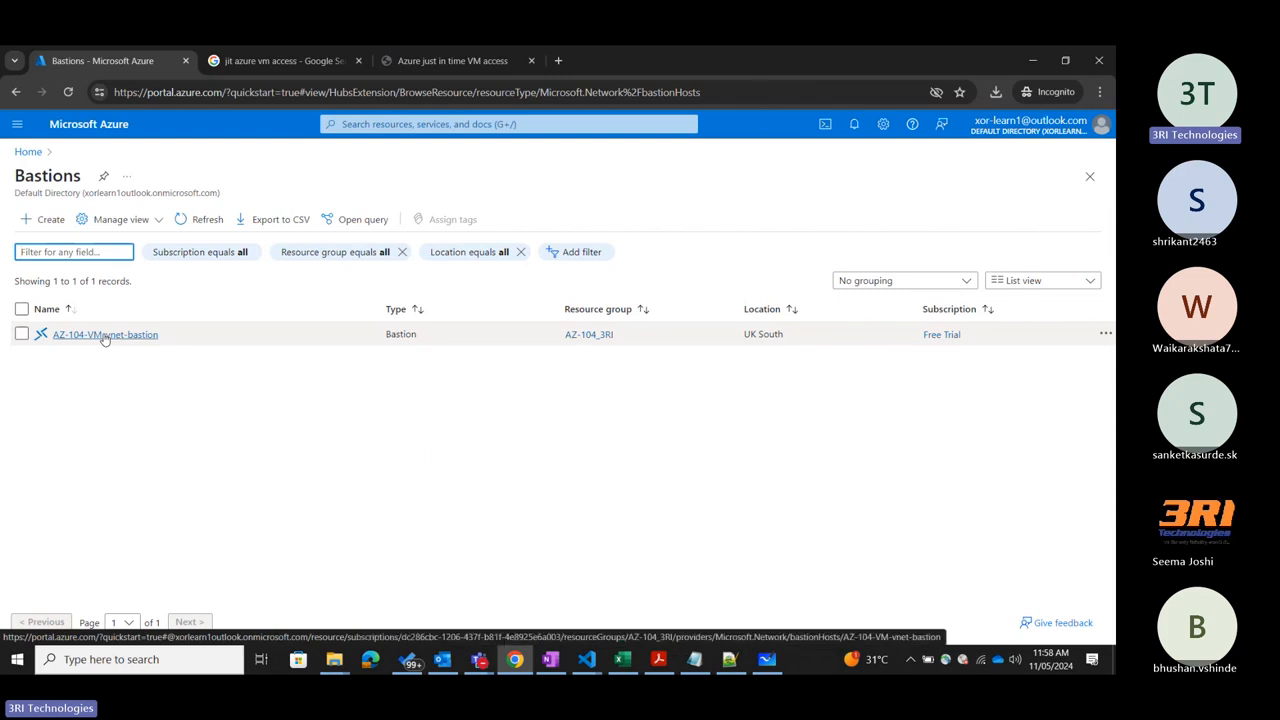
pyautogui.click(1090, 176)
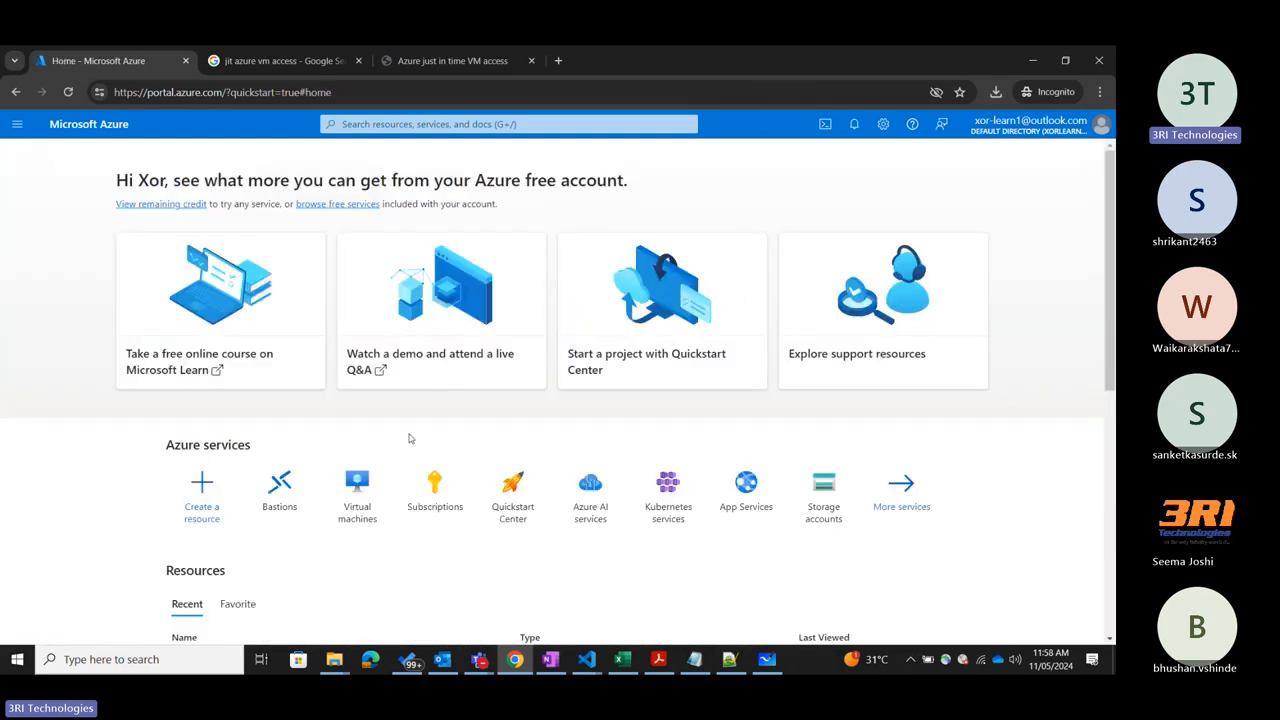
# Reopen AZ-104-VM from the virtual machines list and check the provisioning state on its Bastion connection page.
pyautogui.click(357, 486)
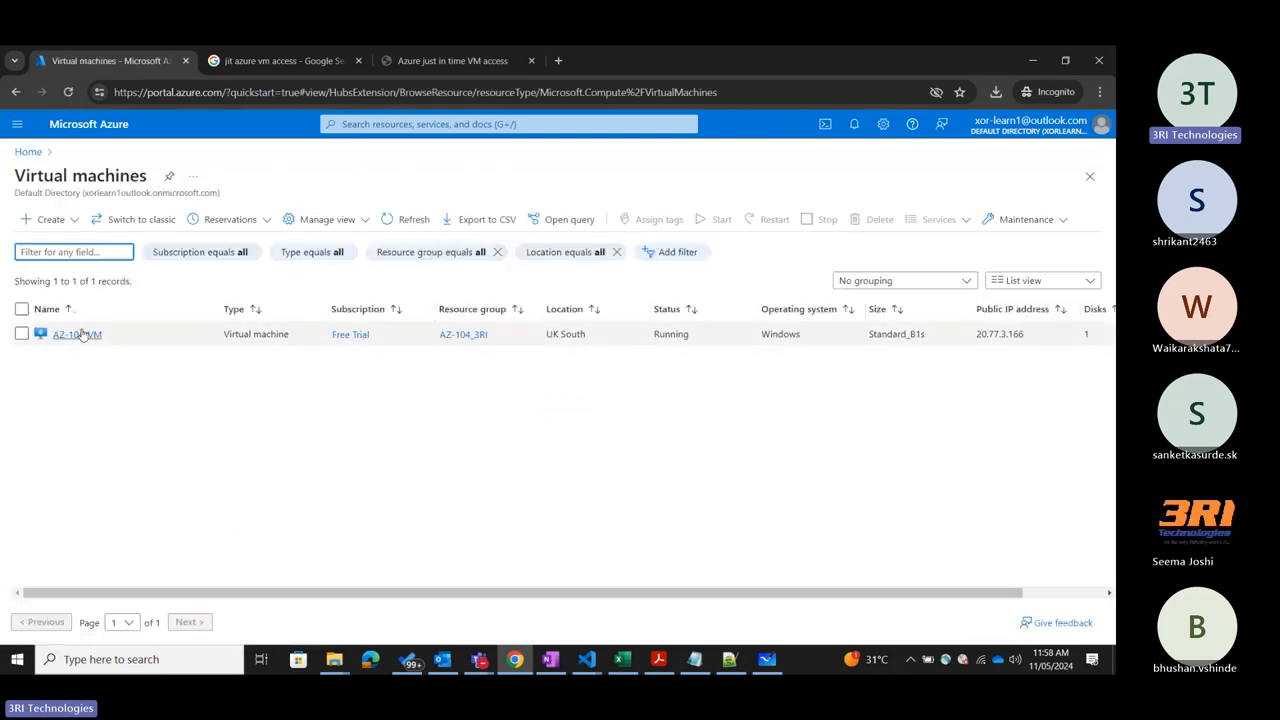
pyautogui.click(80, 335)
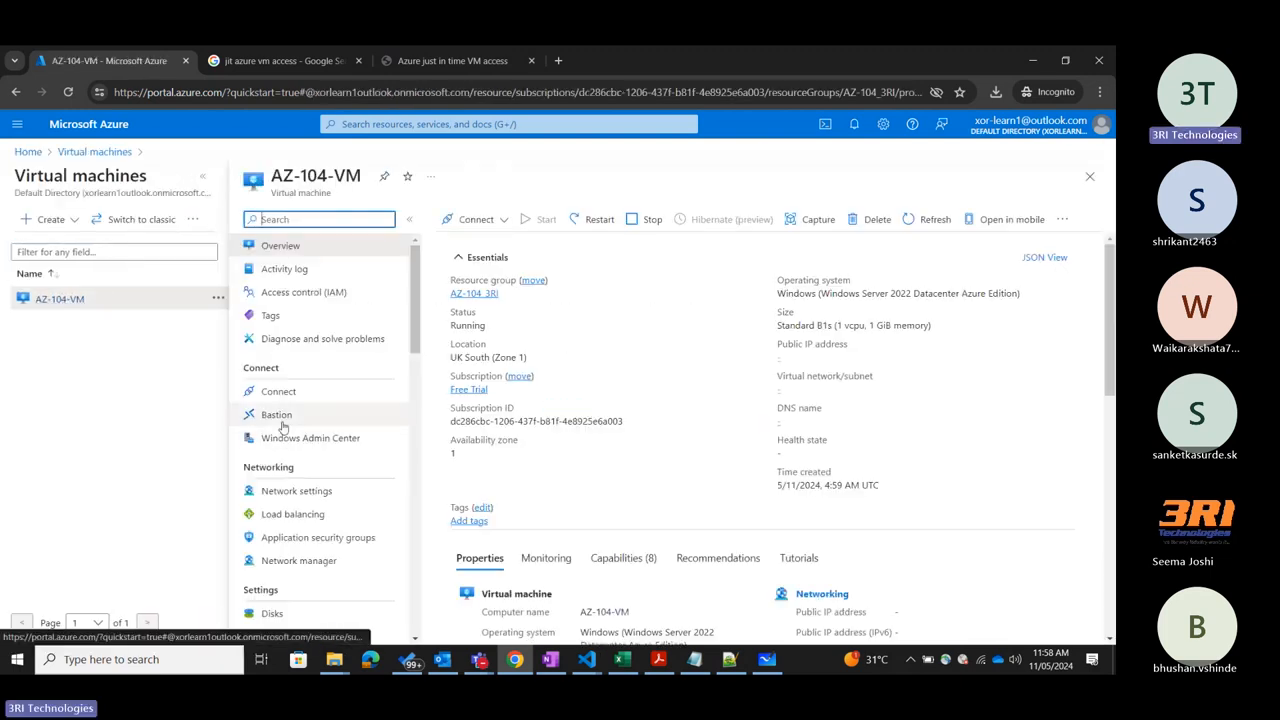
pyautogui.click(281, 417)
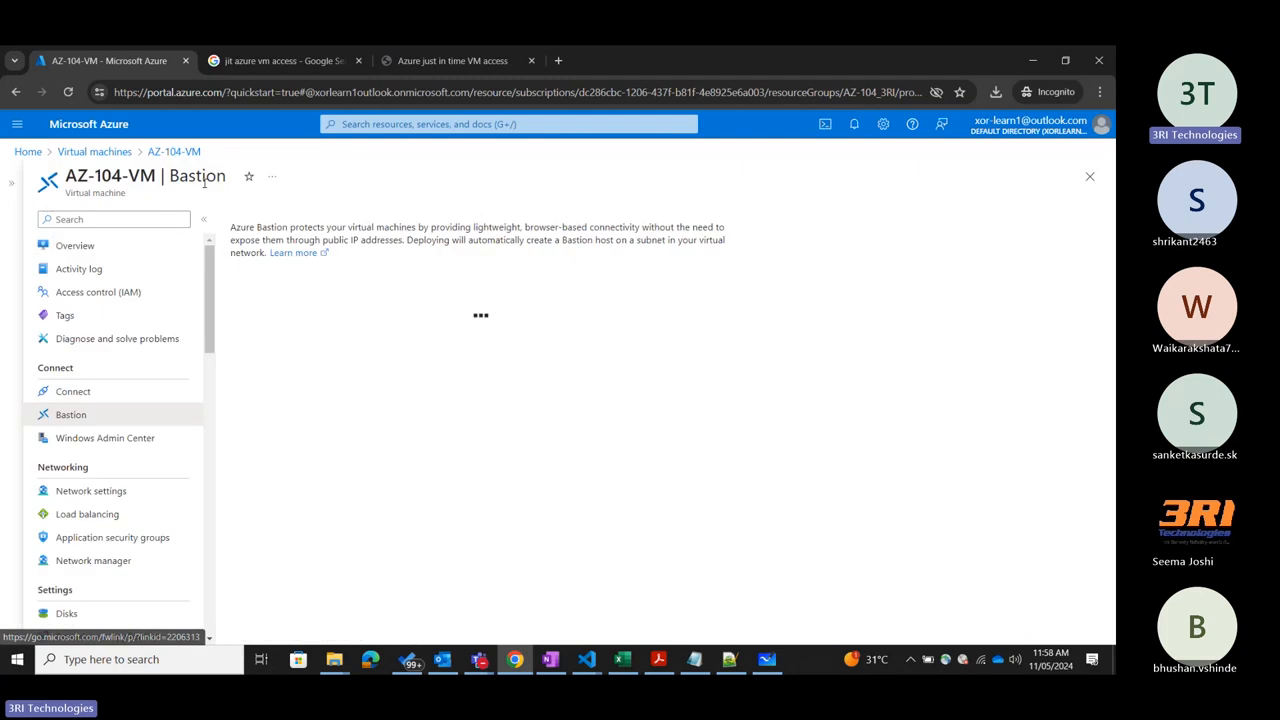
pyautogui.scroll(-1, 330, 320)
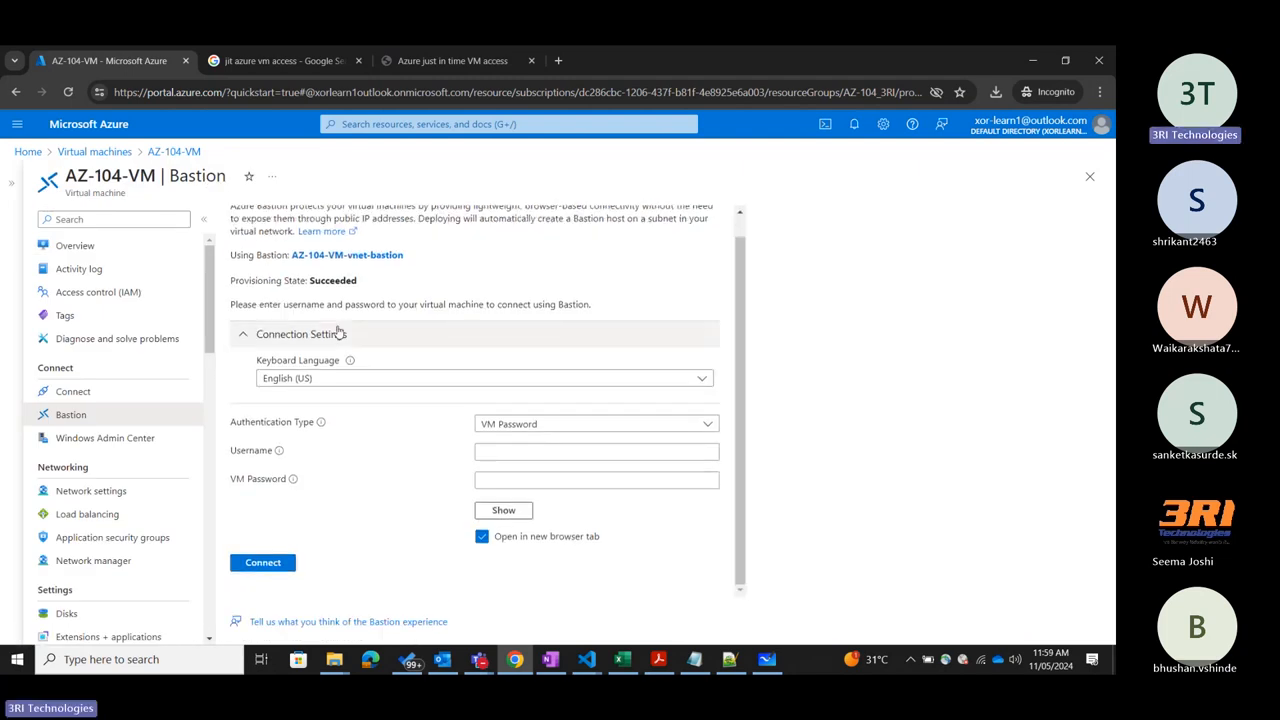
pyautogui.moveTo(233, 280); pyautogui.dragTo(397, 278)
pyautogui.click(498, 295)
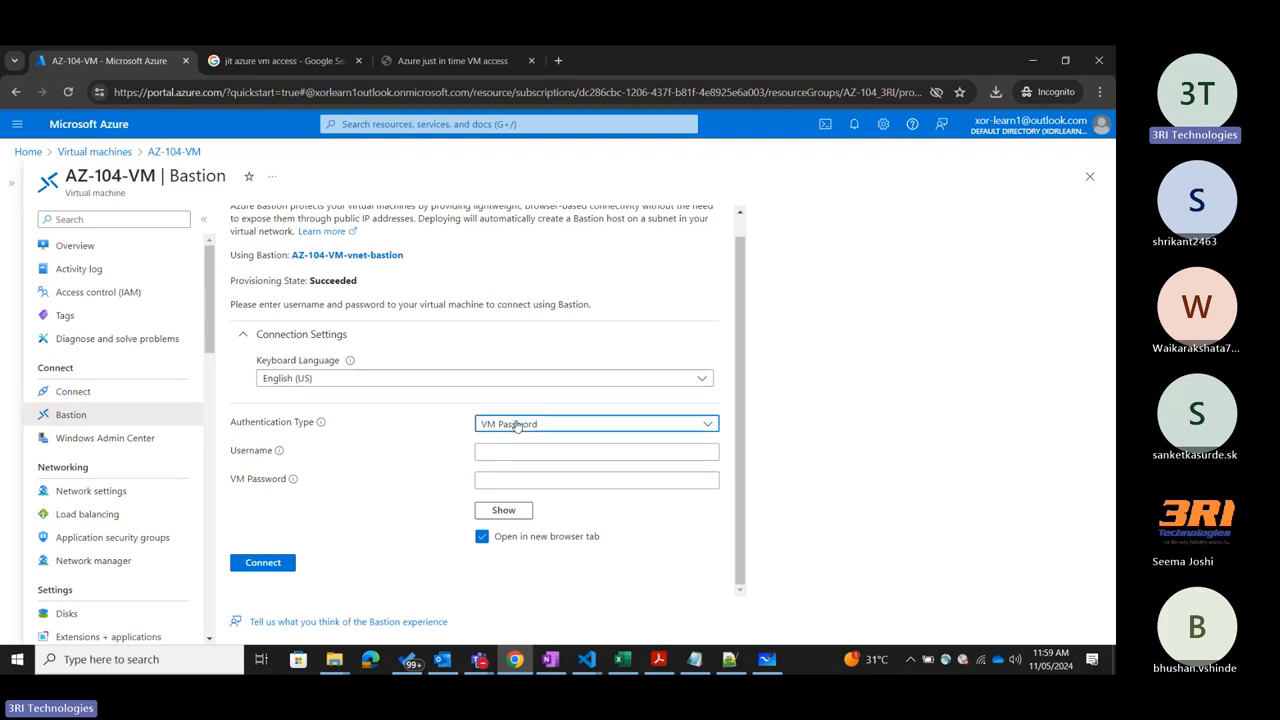
# Choose VM Password authentication, enter the VM's username and password, and connect through Bastion in a new browser tab.
pyautogui.click(518, 427)
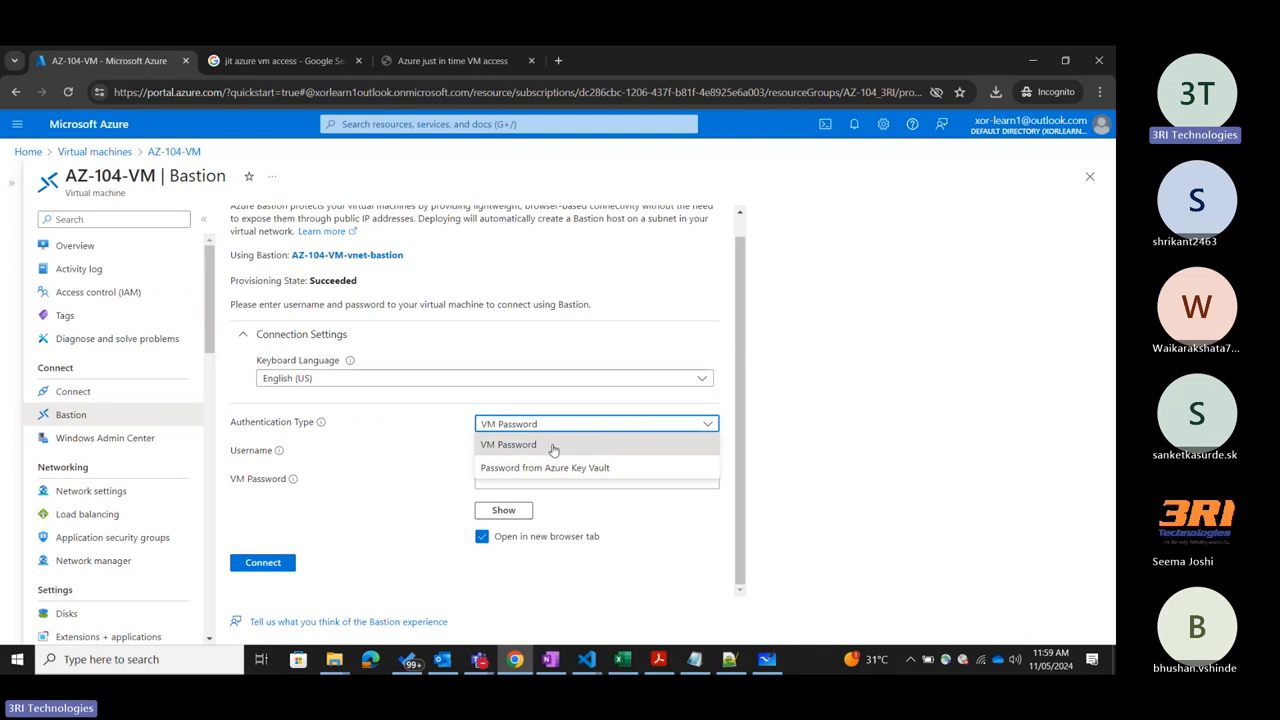
pyautogui.click(553, 447)
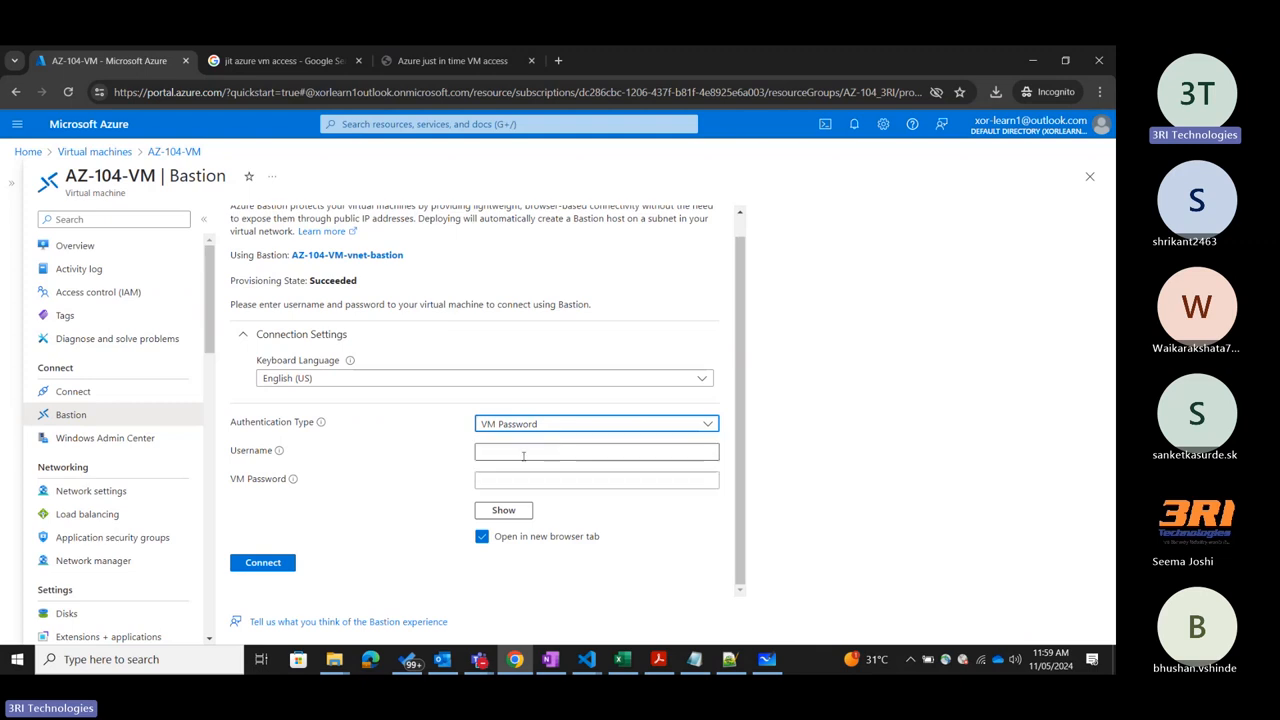
pyautogui.click(493, 452)
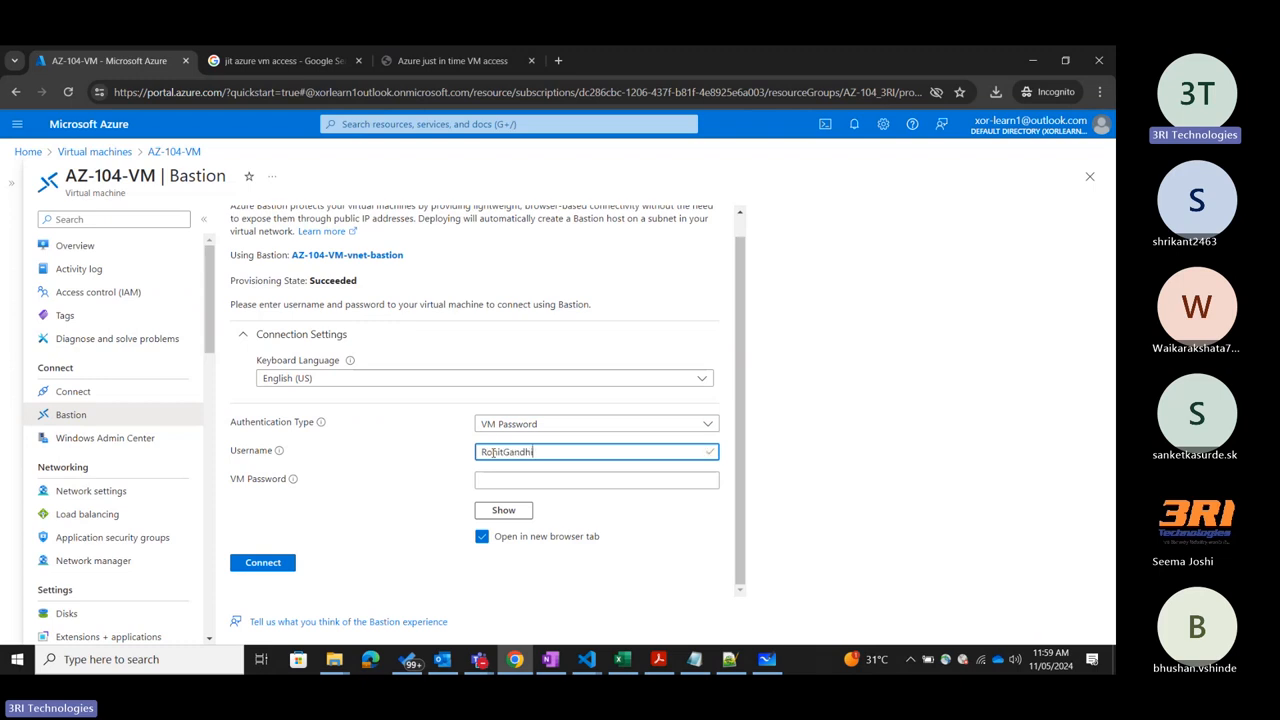
pyautogui.press('Tab')
pyautogui.write('*************')
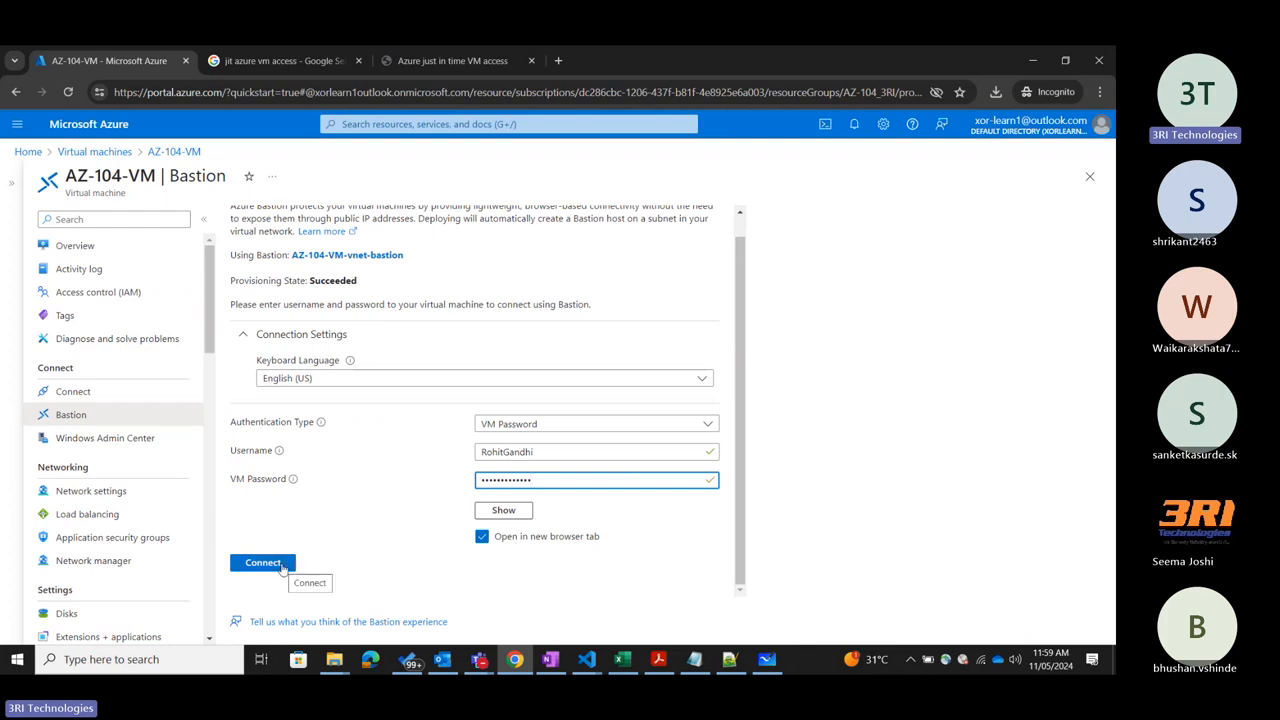
pyautogui.click(283, 565)
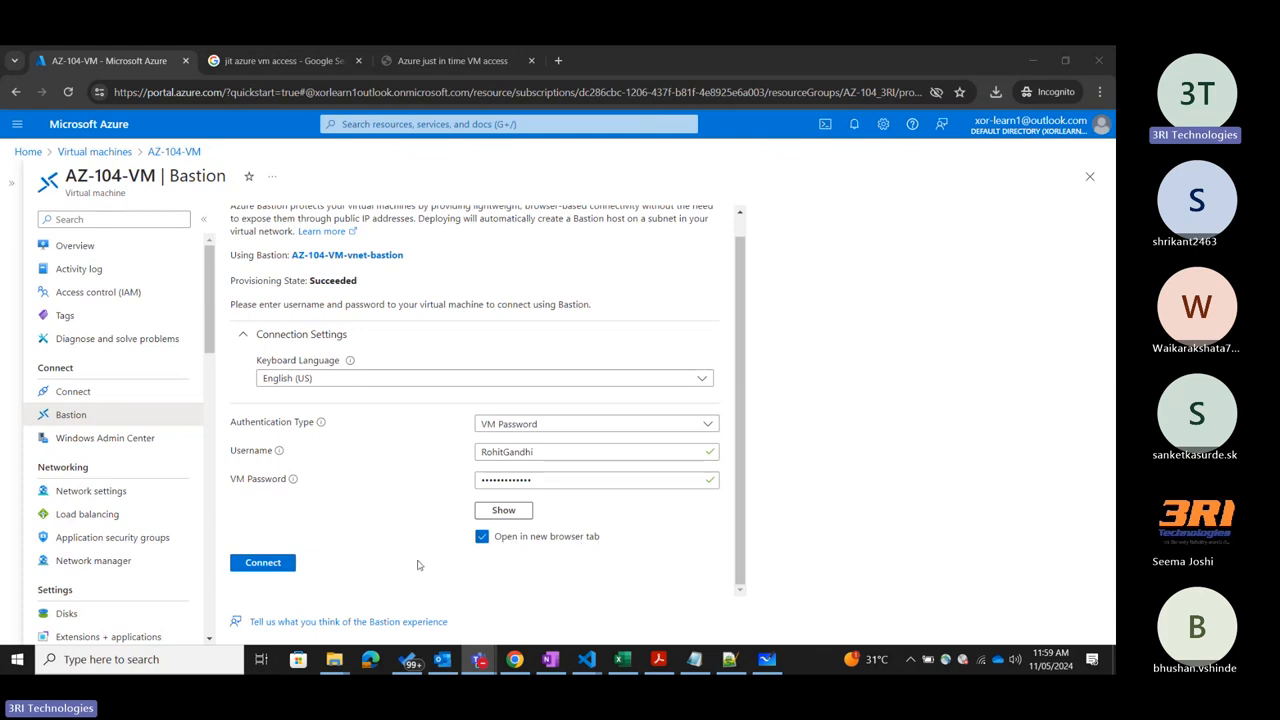
pyautogui.click(262, 566)
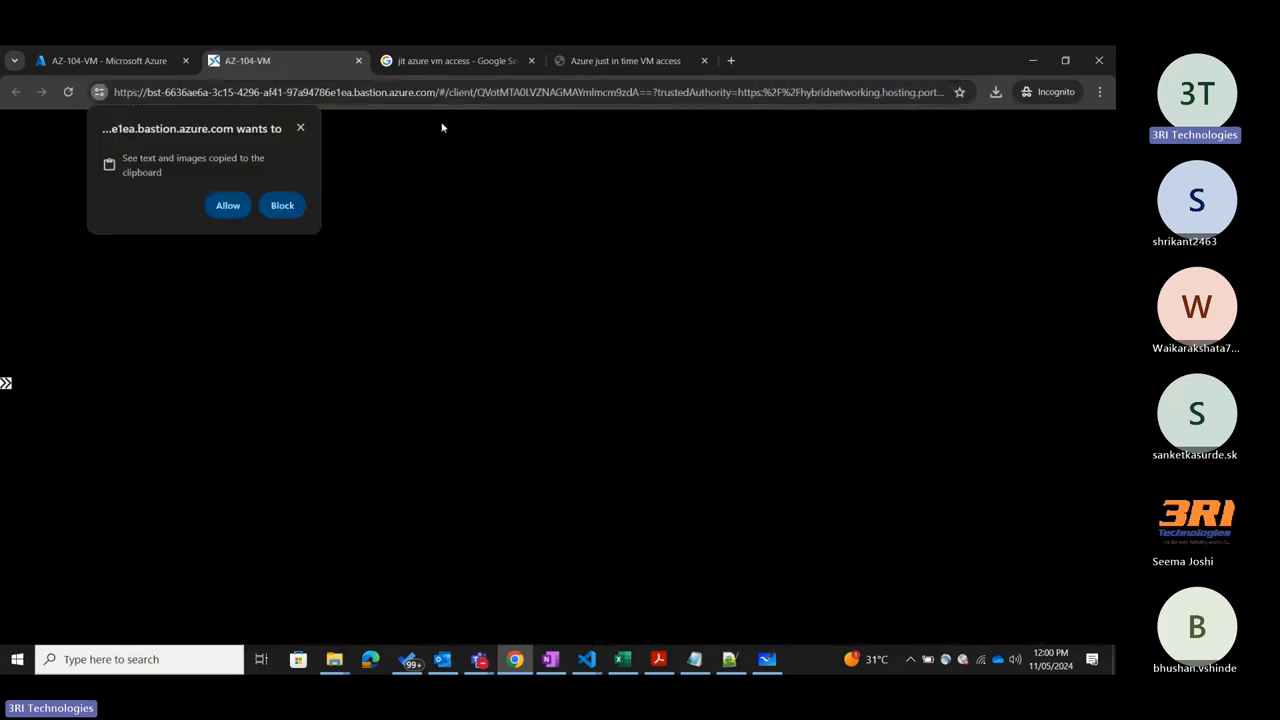
# Dismiss the clipboard permission prompt in the Bastion session and minimize Server Manager to show the VM's desktop.
pyautogui.click(300, 128)
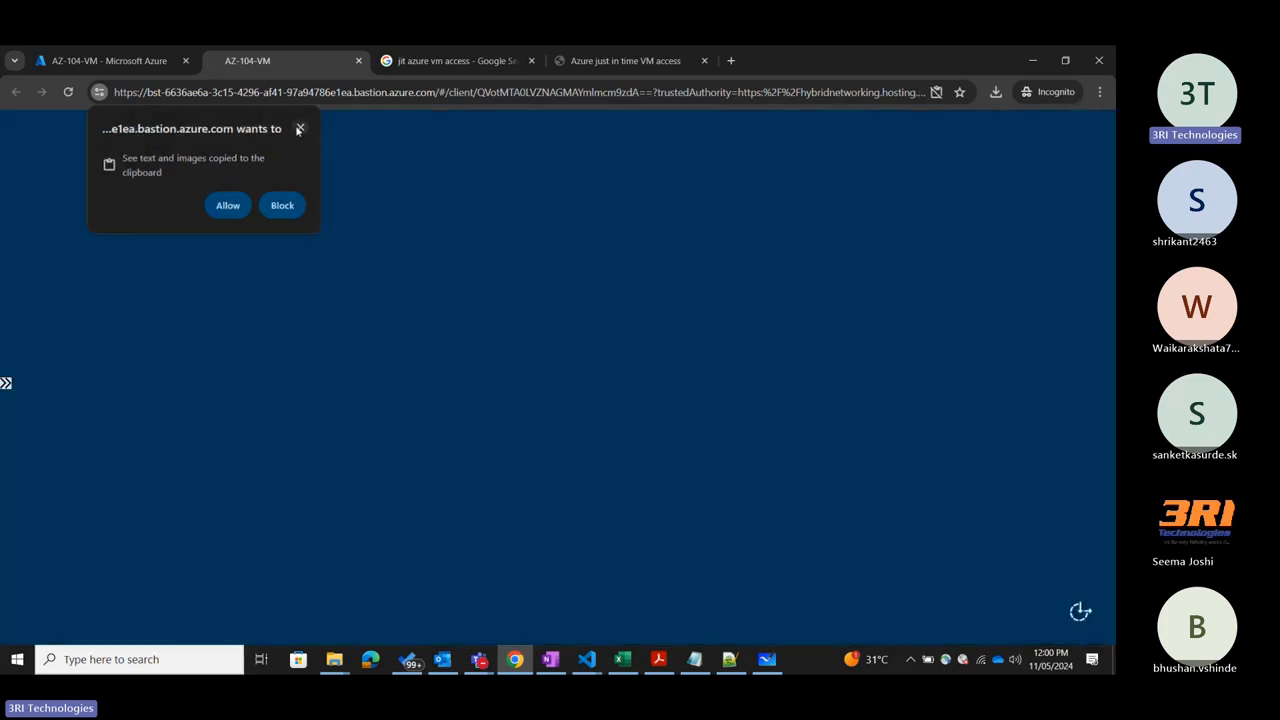
pyautogui.click(298, 127)
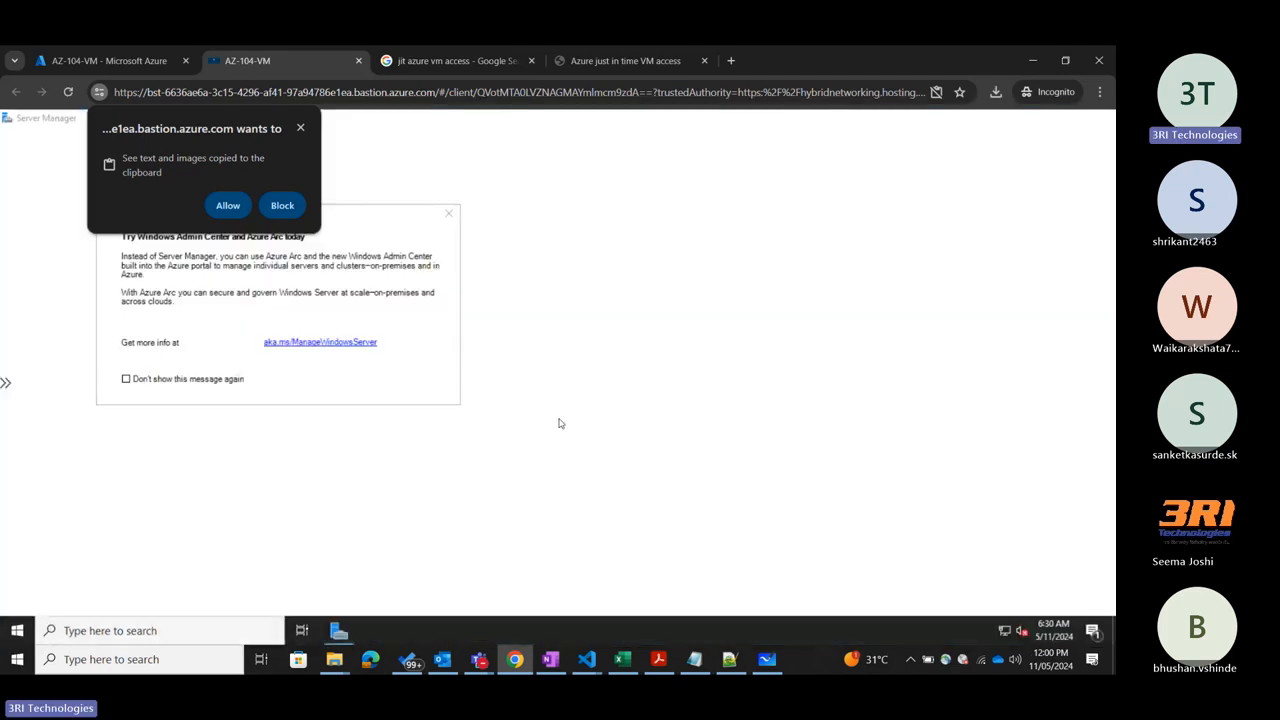
pyautogui.click(299, 129)
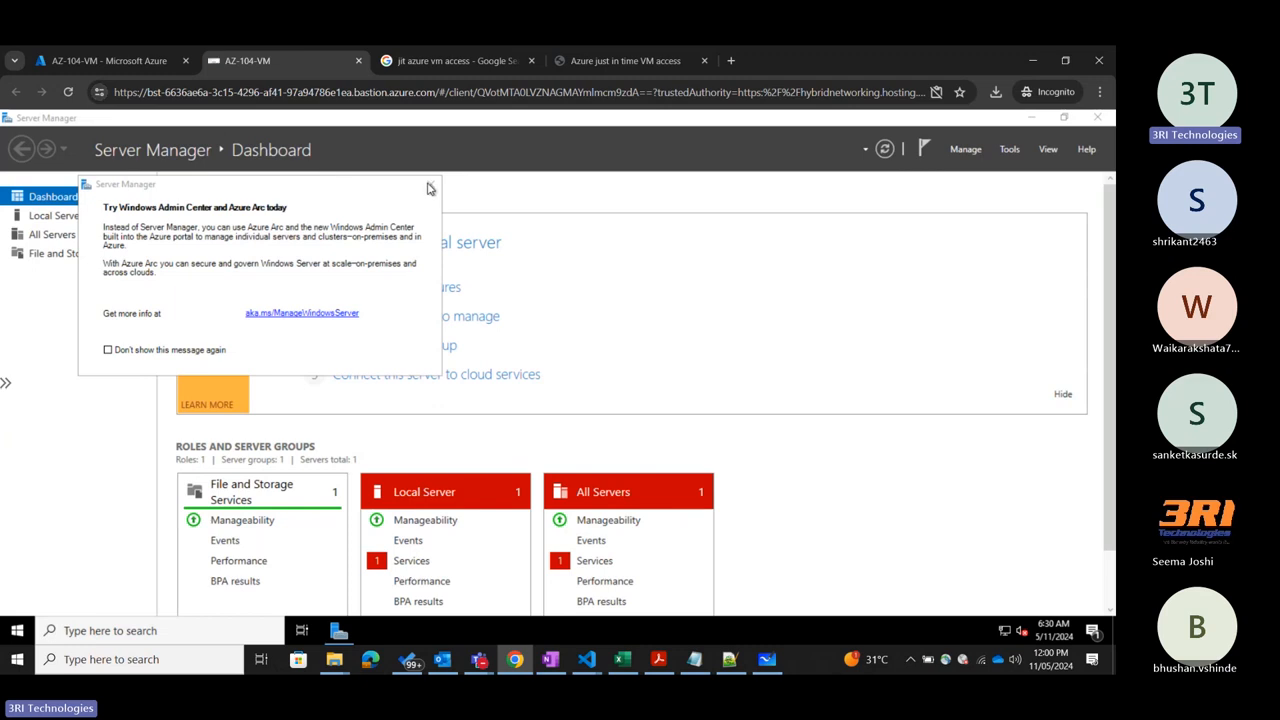
pyautogui.click(1029, 119)
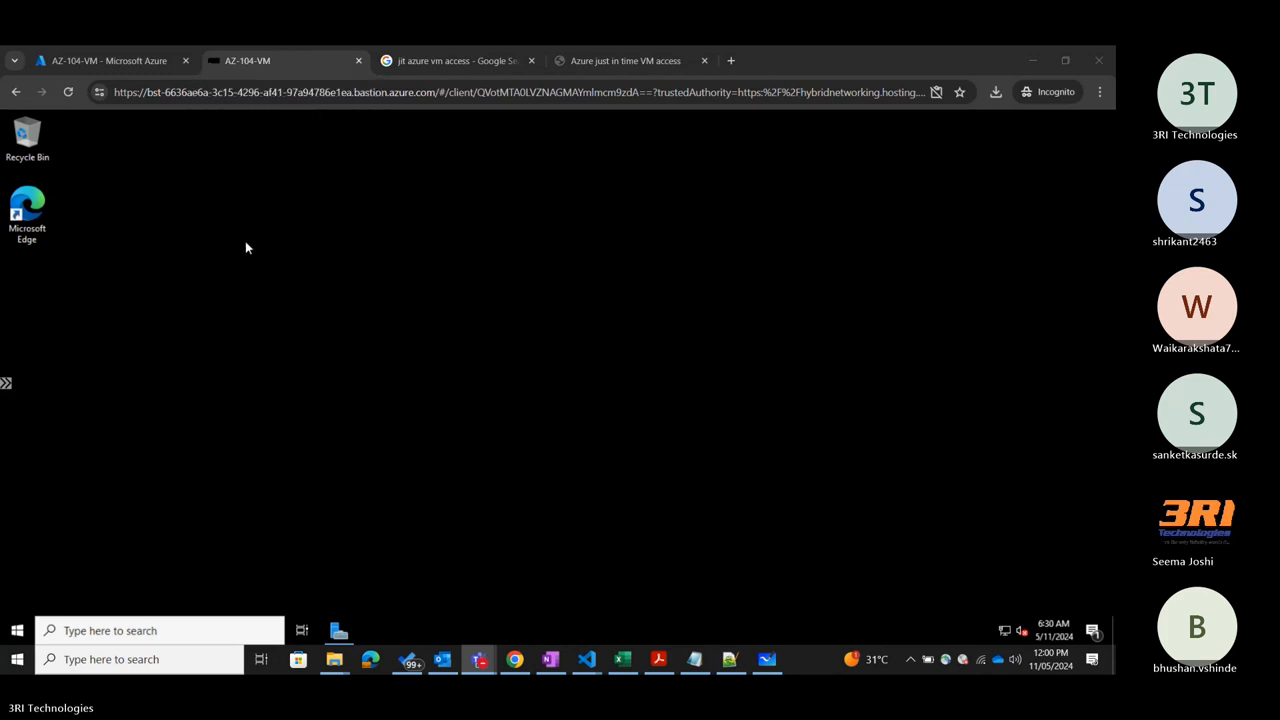
# Switch to the Microsoft Teams meeting window to check the participants, and minimize it again.
pyautogui.moveTo(479, 660)
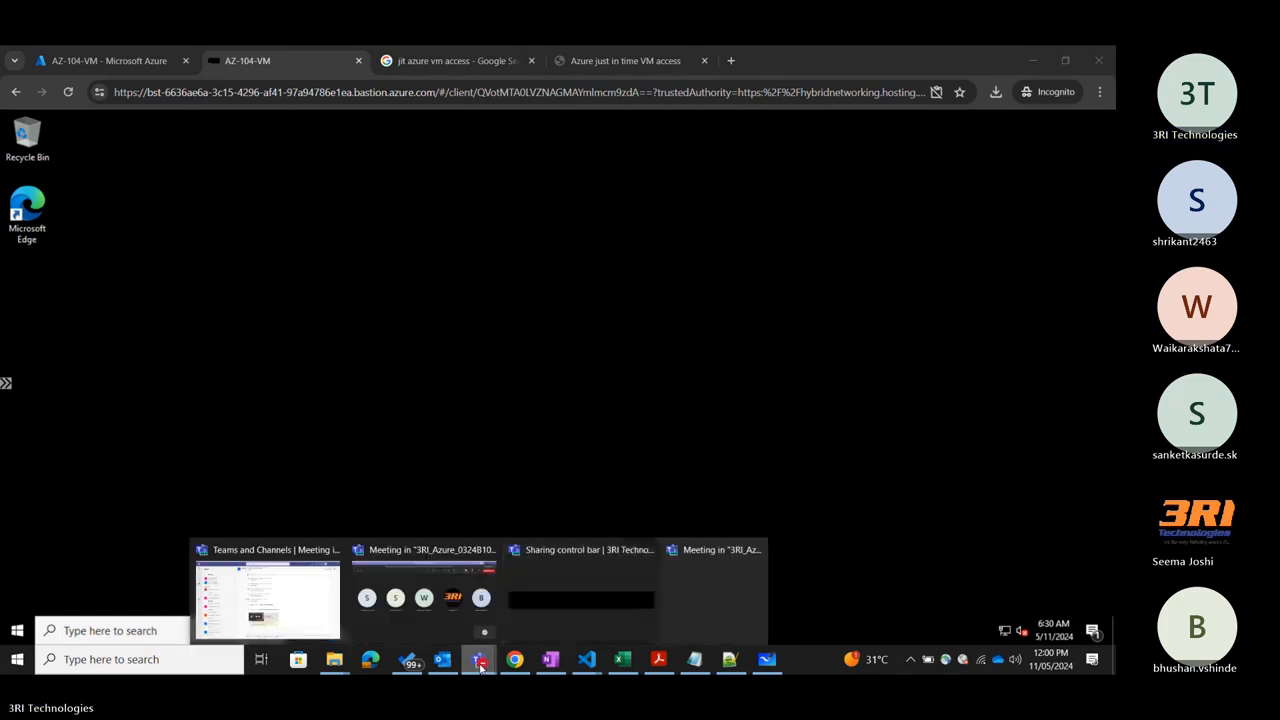
pyautogui.moveTo(448, 608)
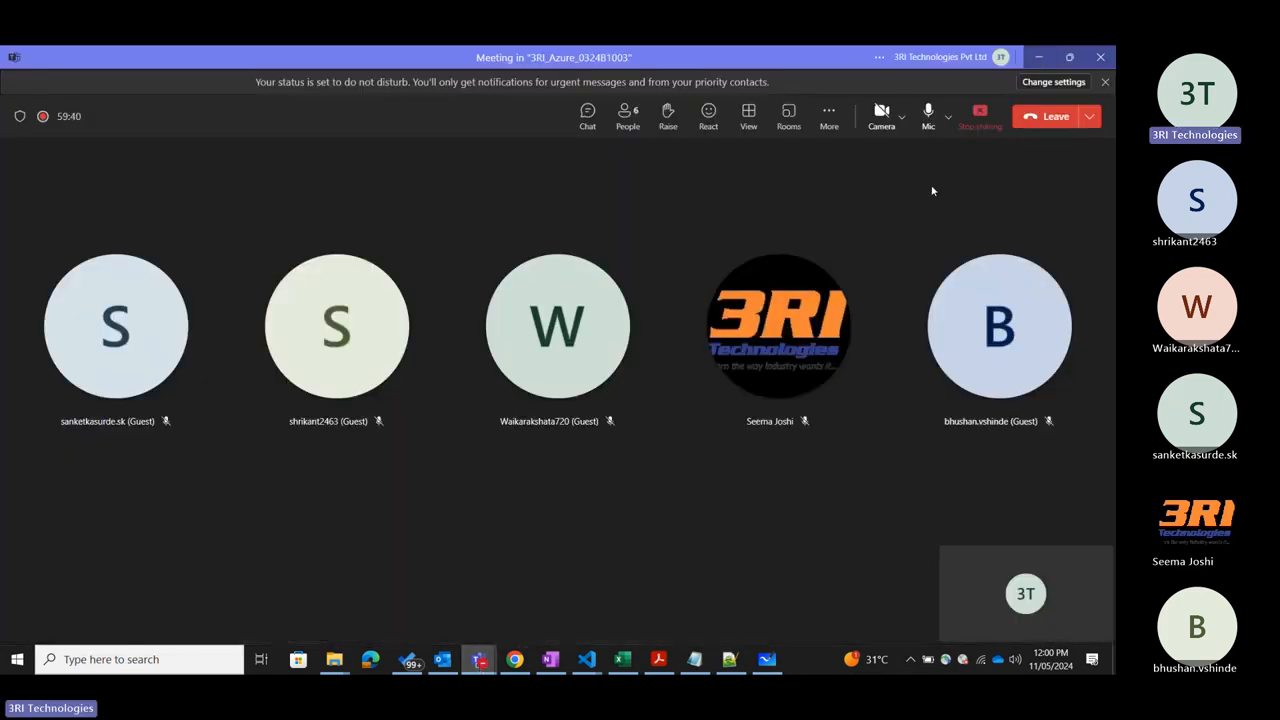
pyautogui.click(1039, 57)
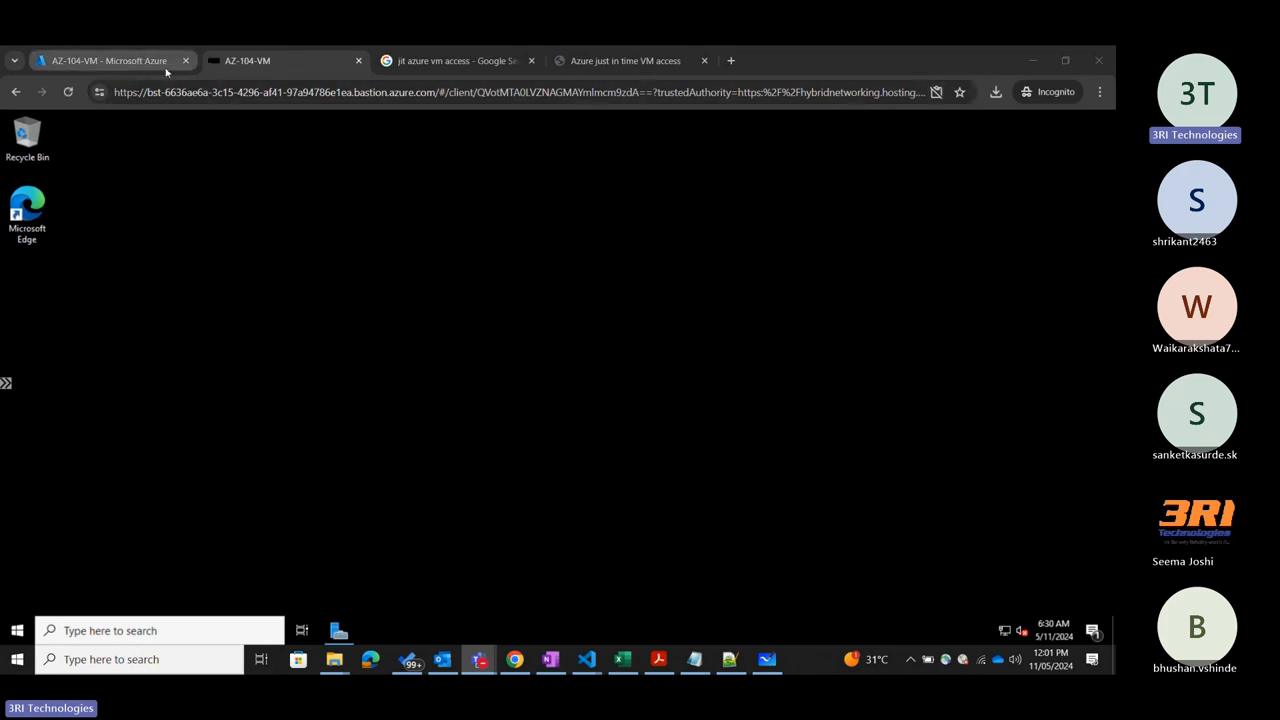
# Return to the Azure portal tab and review the inbound port rules in AZ-104-VM's network settings.
pyautogui.click(131, 62)
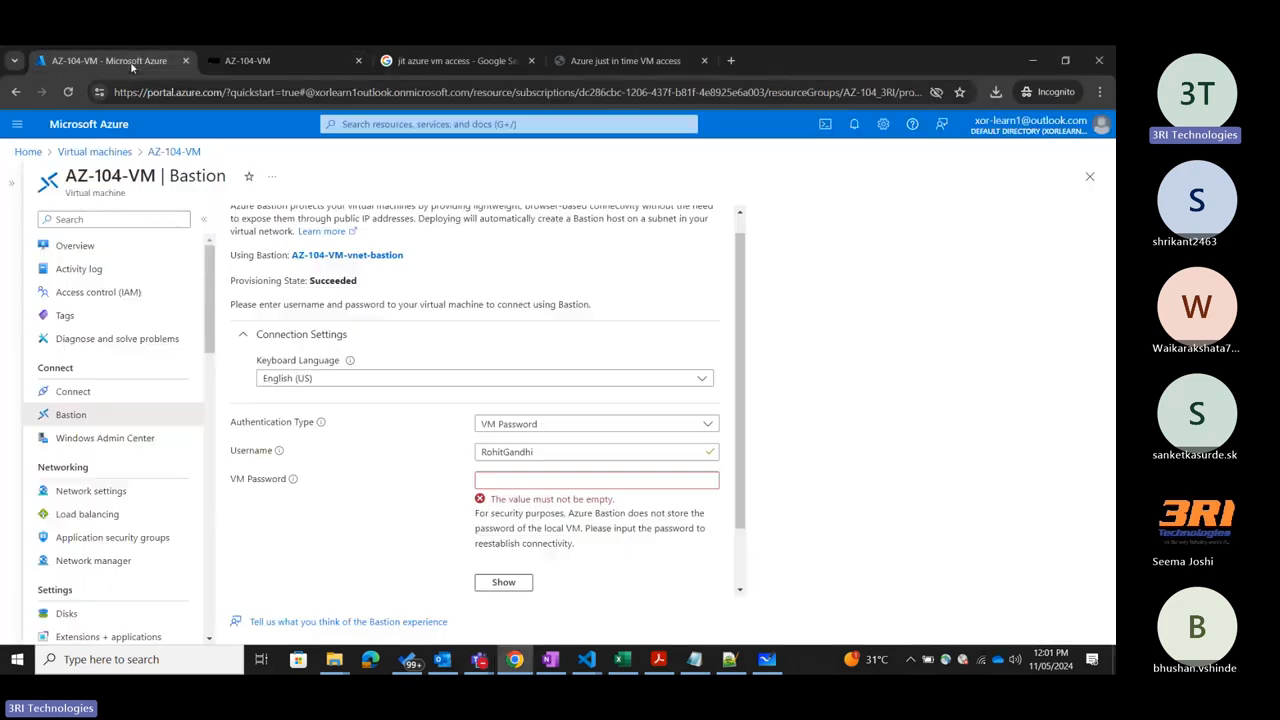
pyautogui.click(91, 491)
pyautogui.scroll(-3, 632, 488)
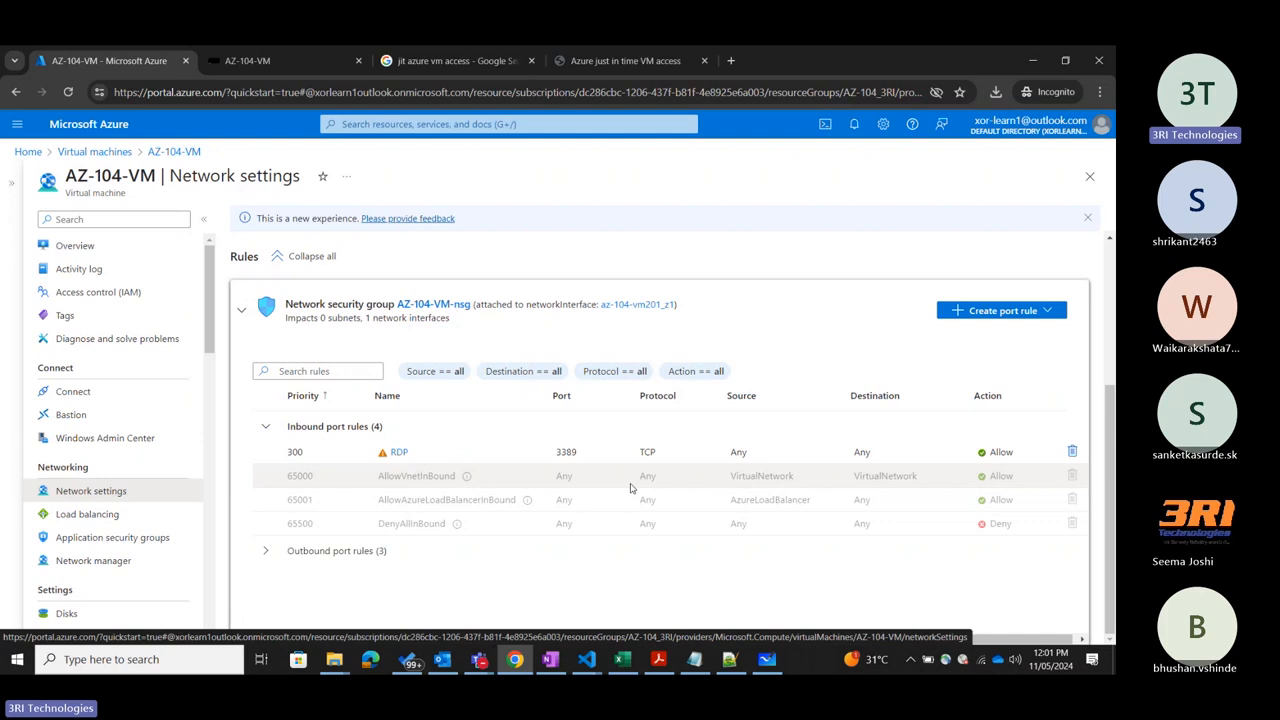
pyautogui.scroll(3, 630, 488)
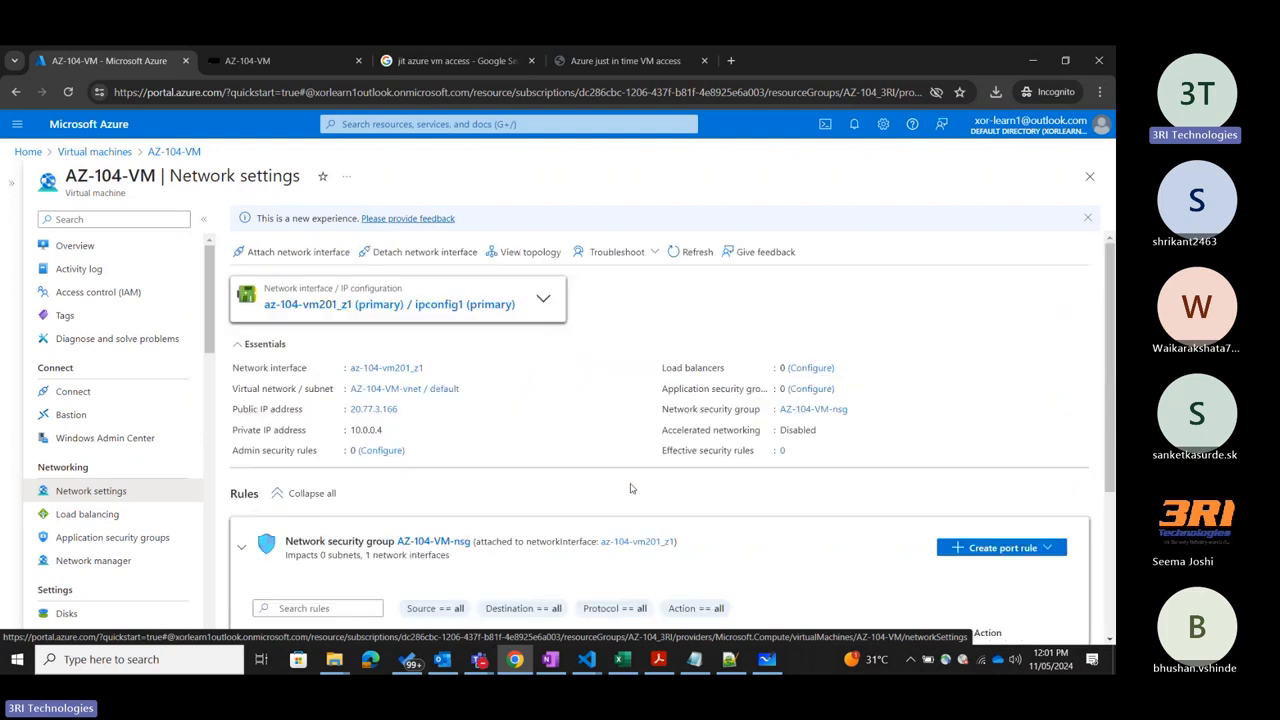
# Close the browser tab with the Bastion session and leave AZ-104-VM's Bastion page for the virtual machines list.
pyautogui.click(357, 63)
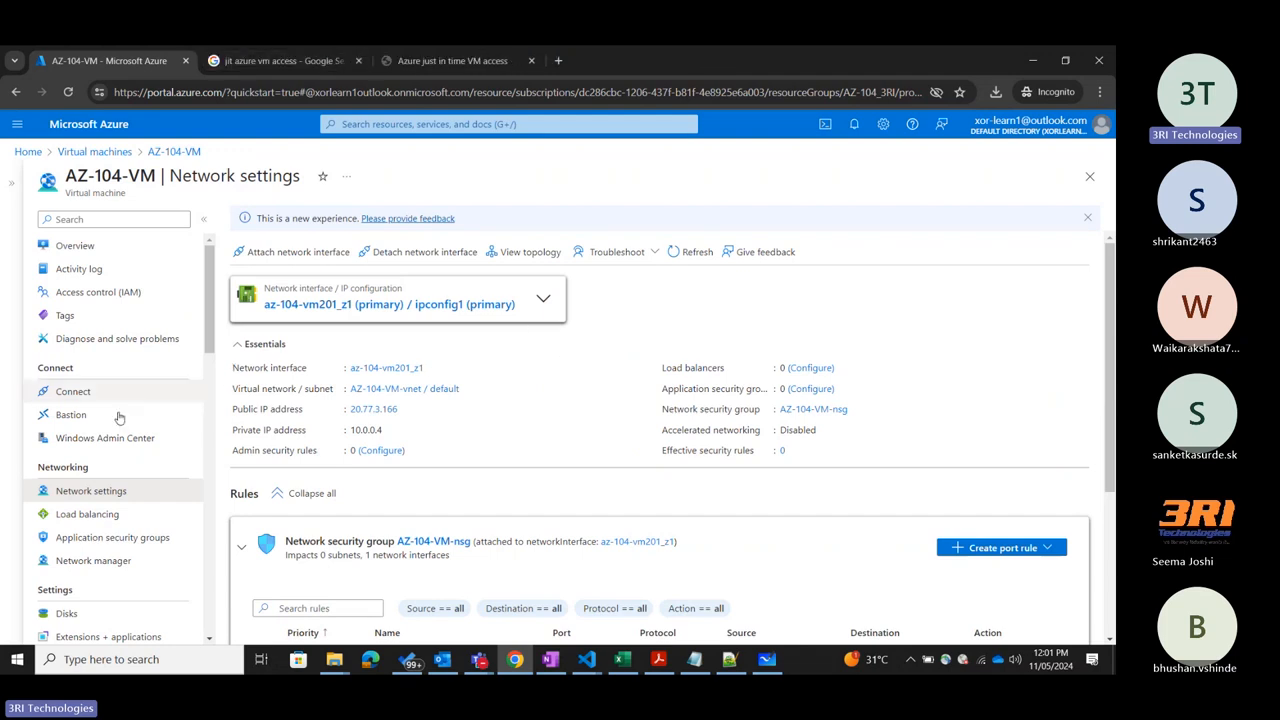
pyautogui.click(71, 415)
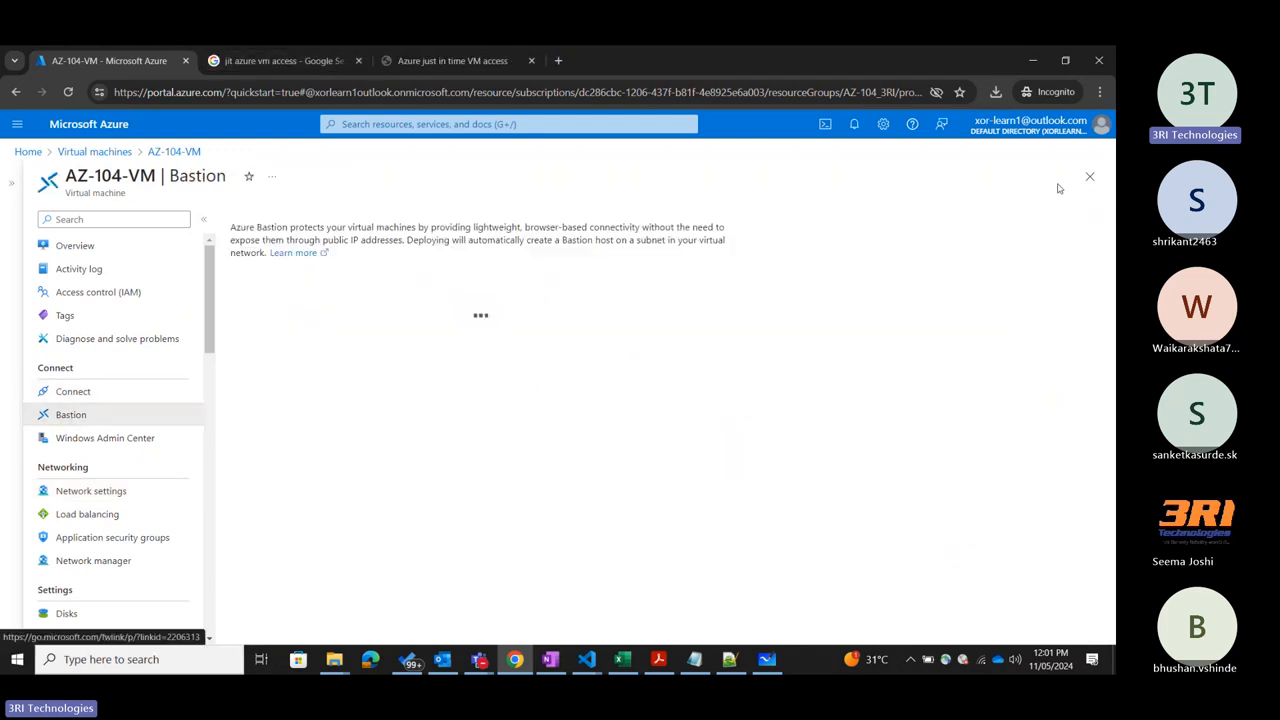
pyautogui.click(1090, 176)
# Search the portal for bastion, open AZ-104-VM-vnet-bastion from the Bastions list, and delete it, confirming the deletion.
pyautogui.click(441, 123)
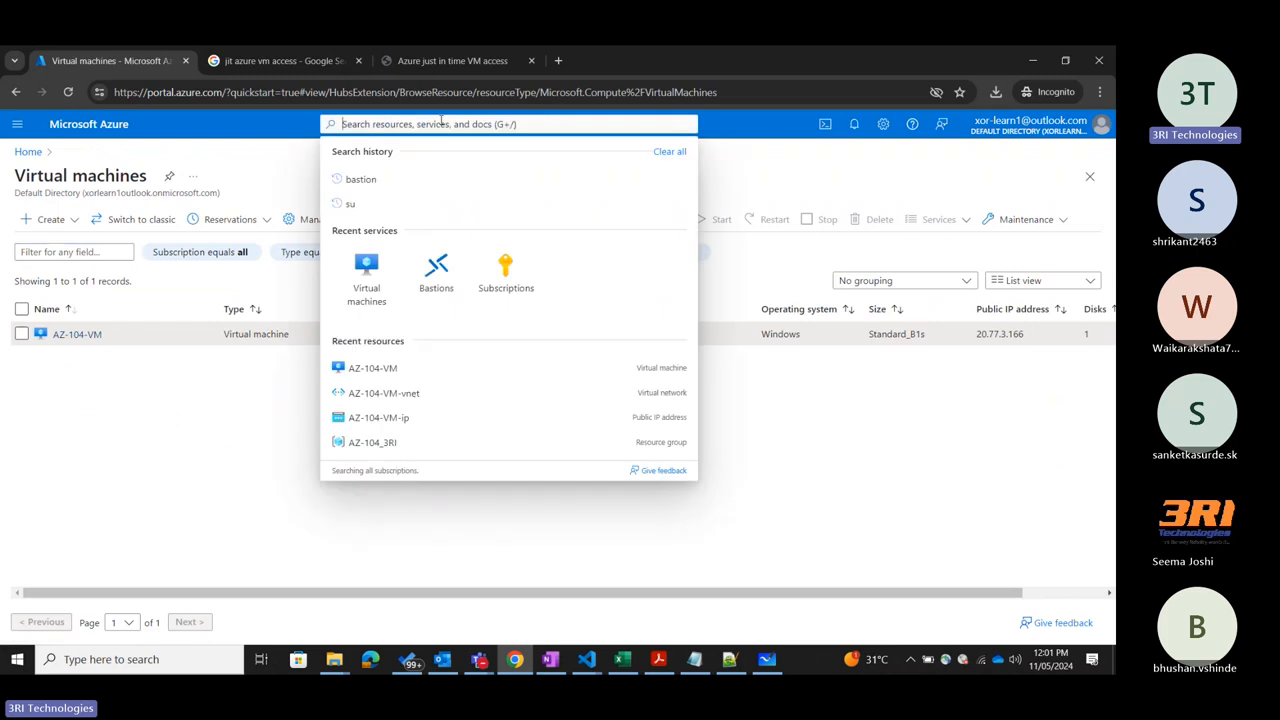
pyautogui.click(368, 181)
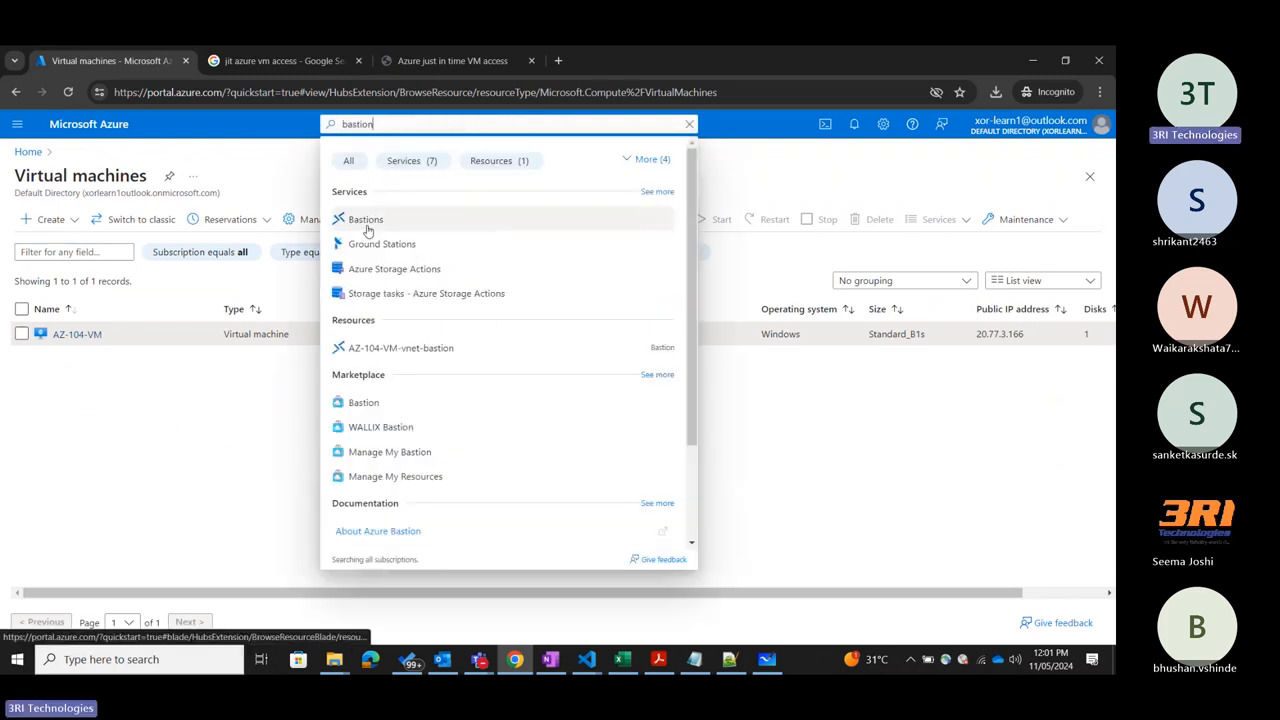
pyautogui.click(367, 226)
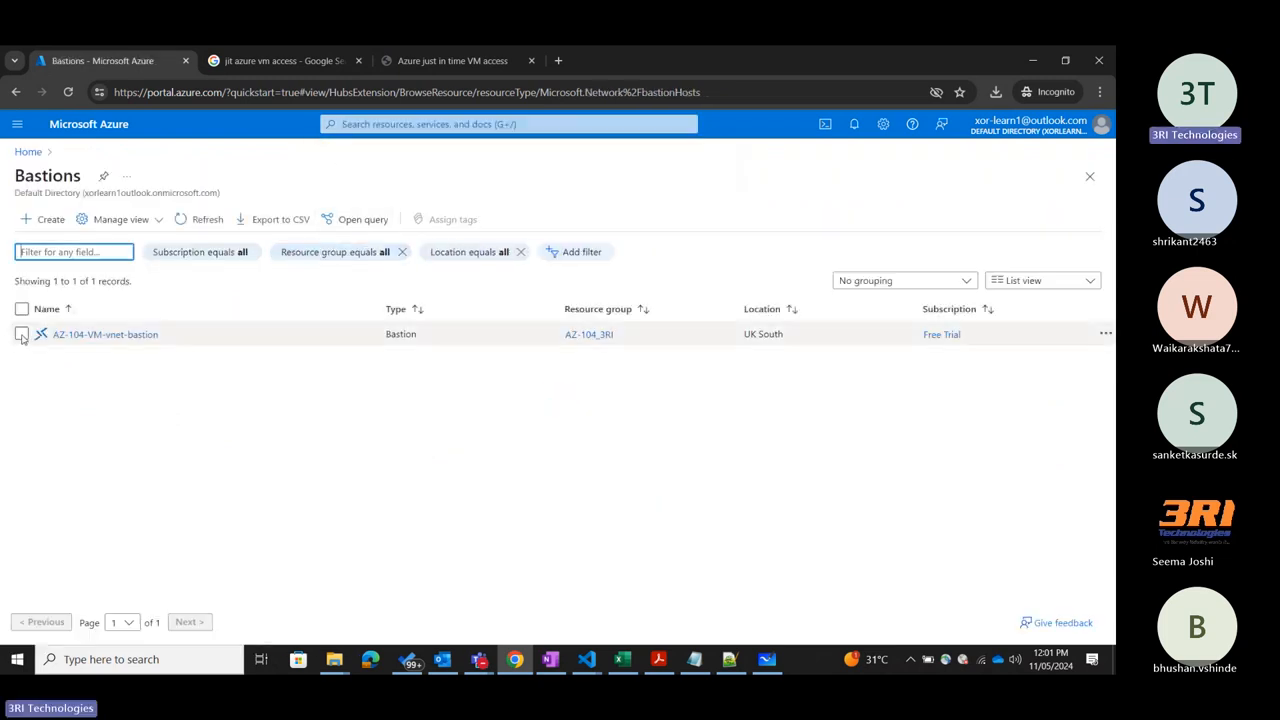
pyautogui.click(22, 336)
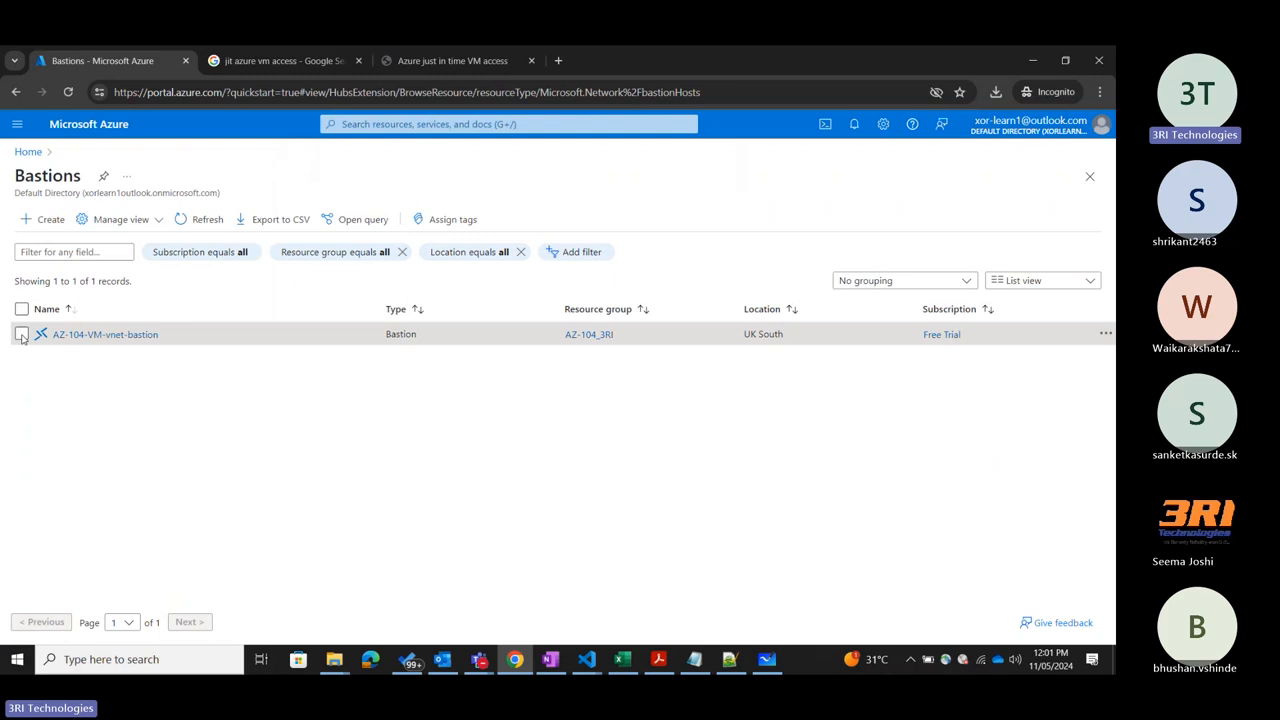
pyautogui.click(76, 338)
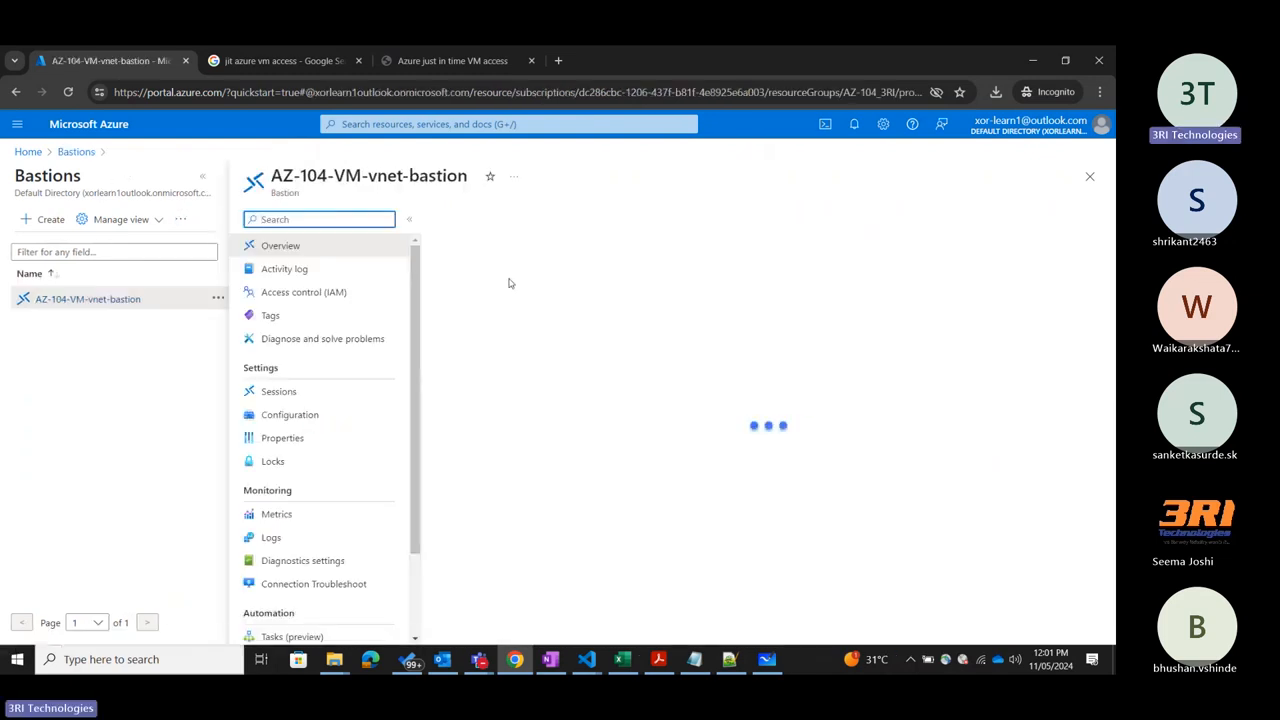
pyautogui.click(467, 219)
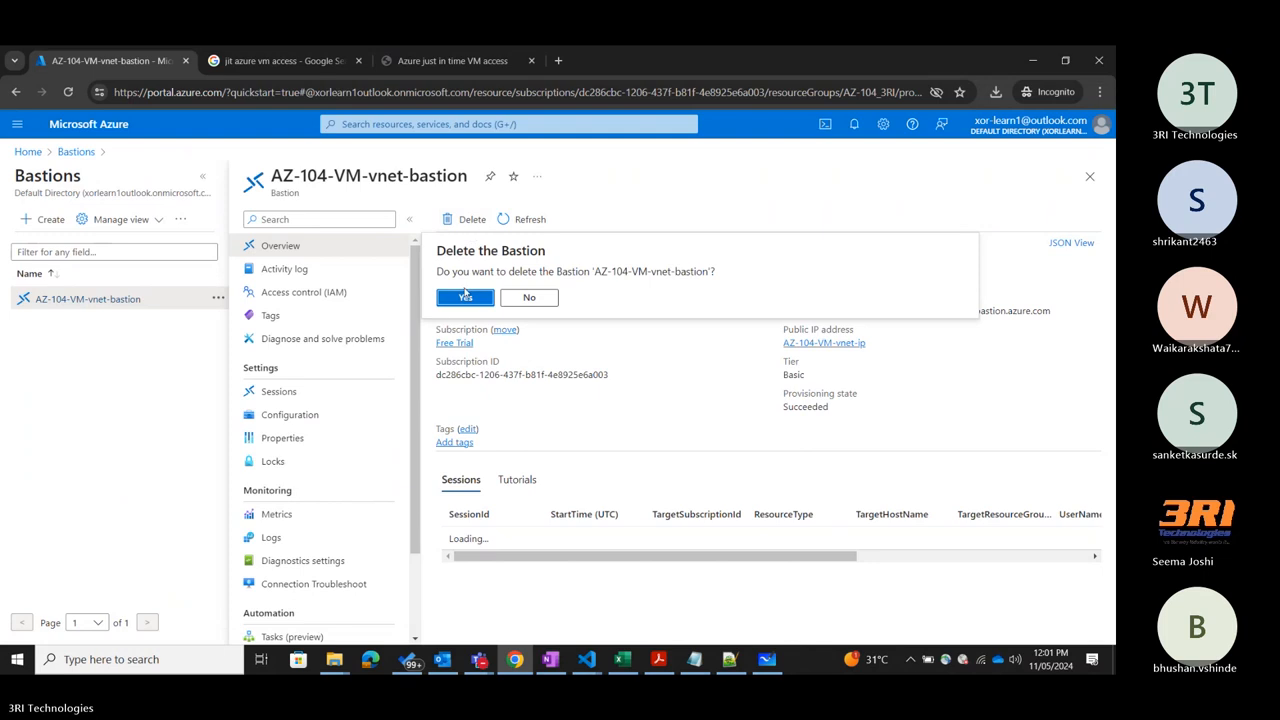
pyautogui.click(465, 296)
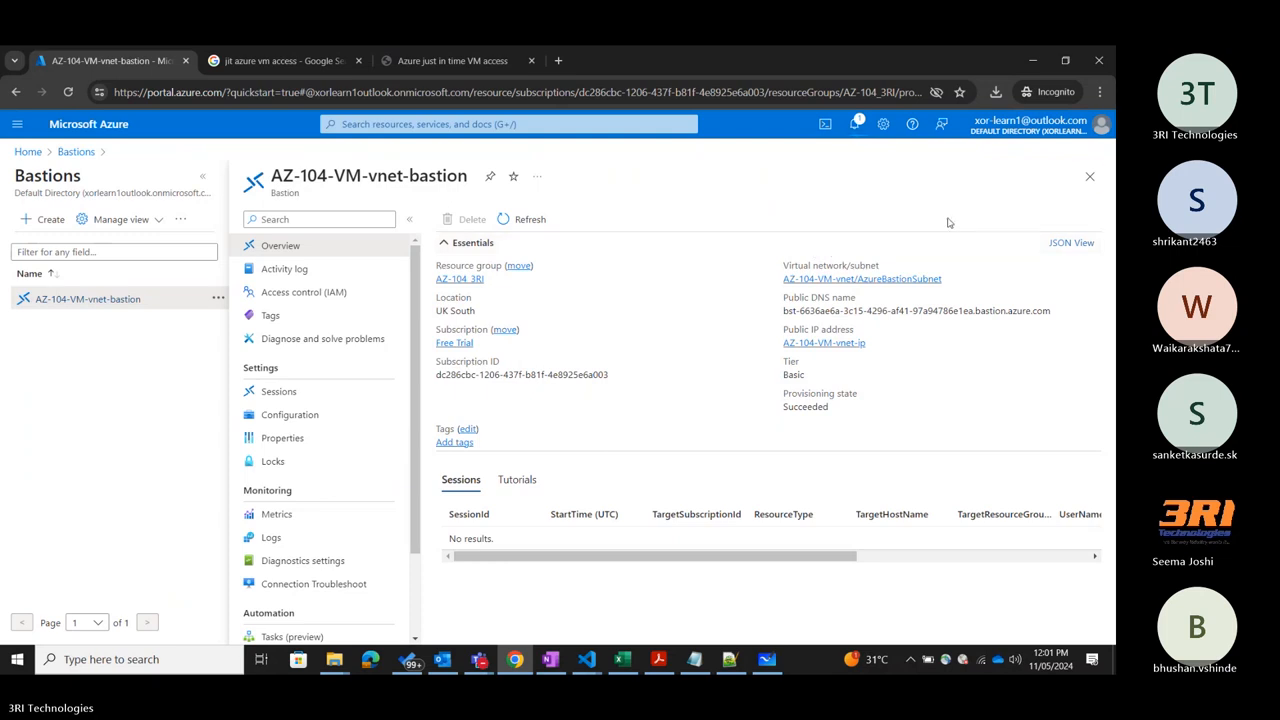
# Close the Bastion resource and Bastions list, and open AZ-104-VM's overview from the virtual machines with the list collapsed.
pyautogui.click(1089, 176)
pyautogui.click(1088, 178)
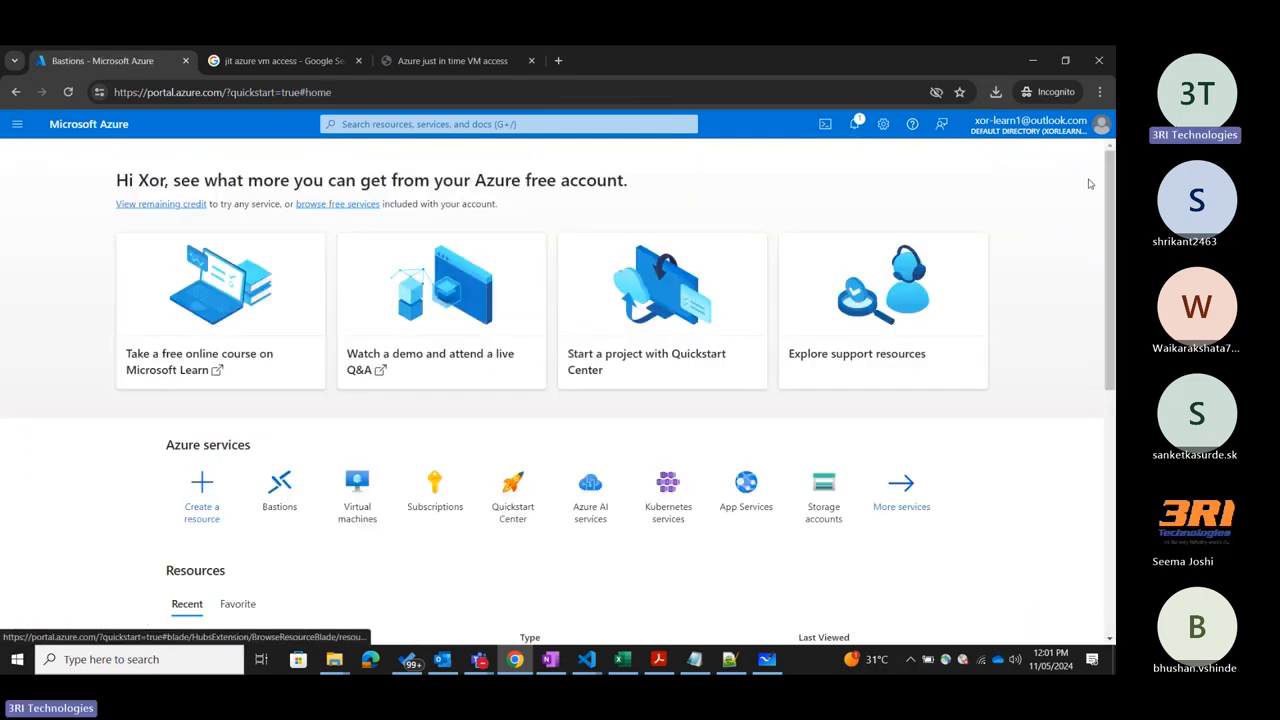
pyautogui.click(357, 486)
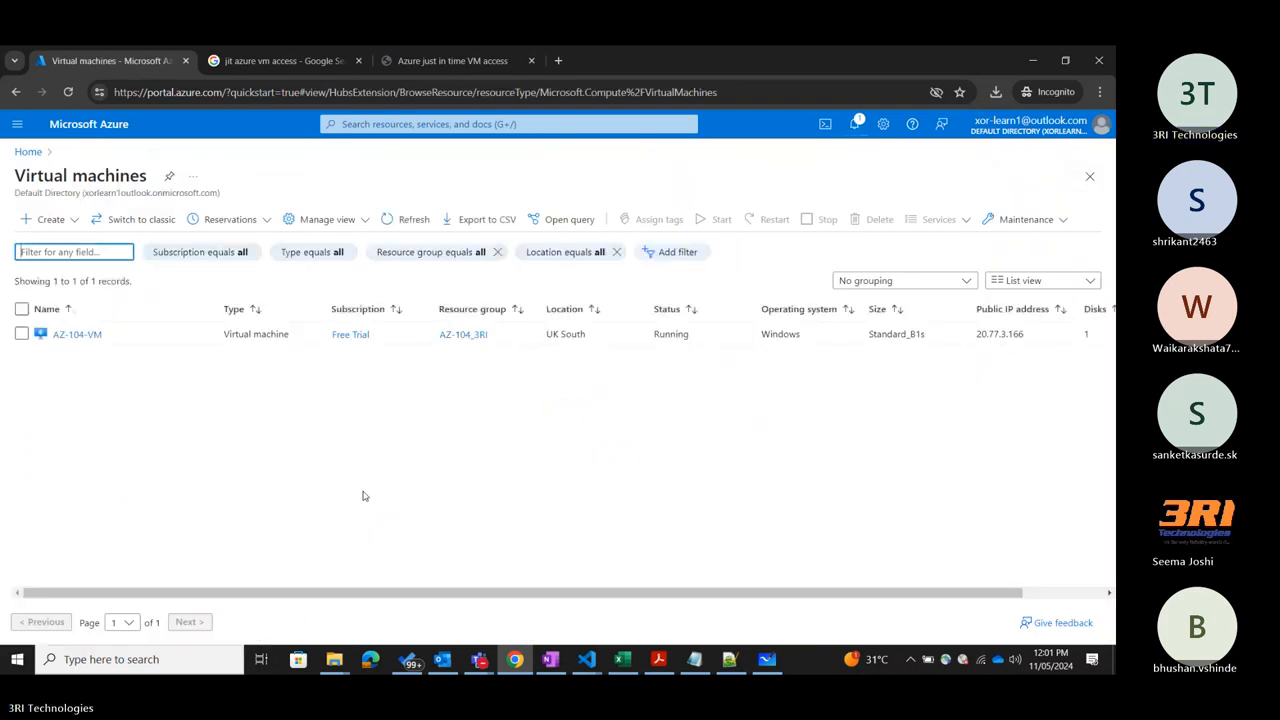
pyautogui.click(90, 336)
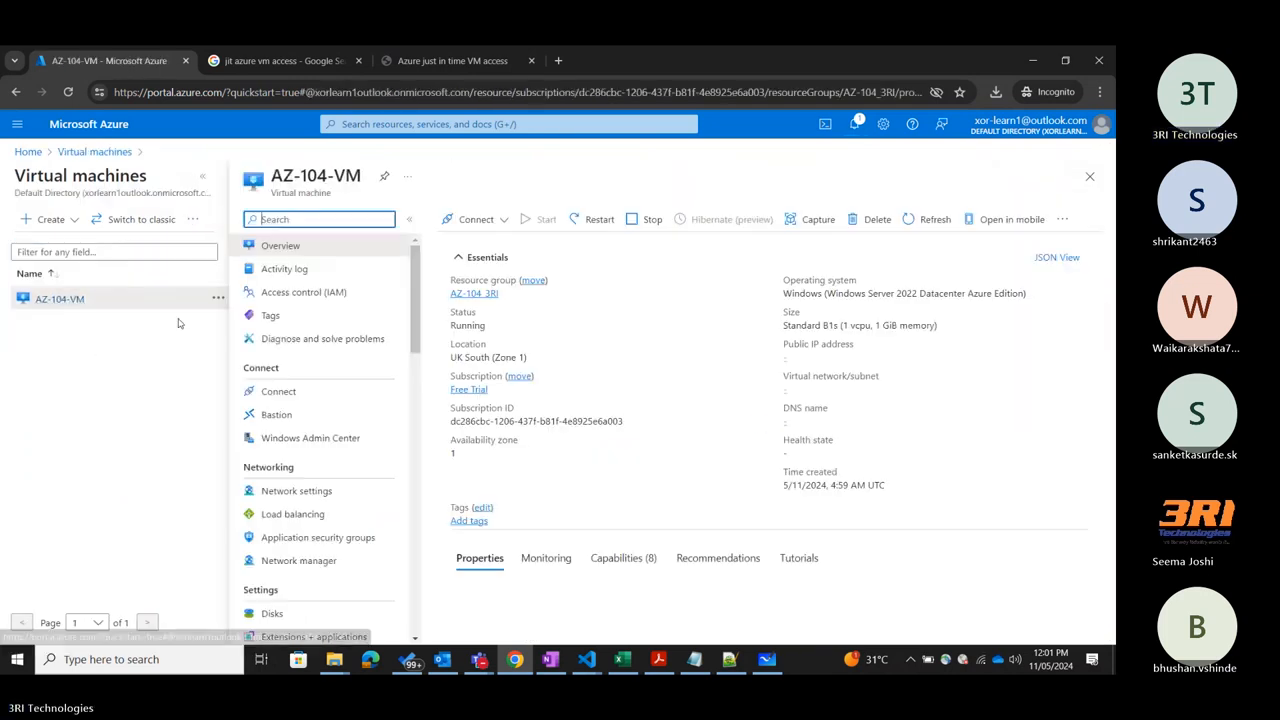
pyautogui.click(202, 176)
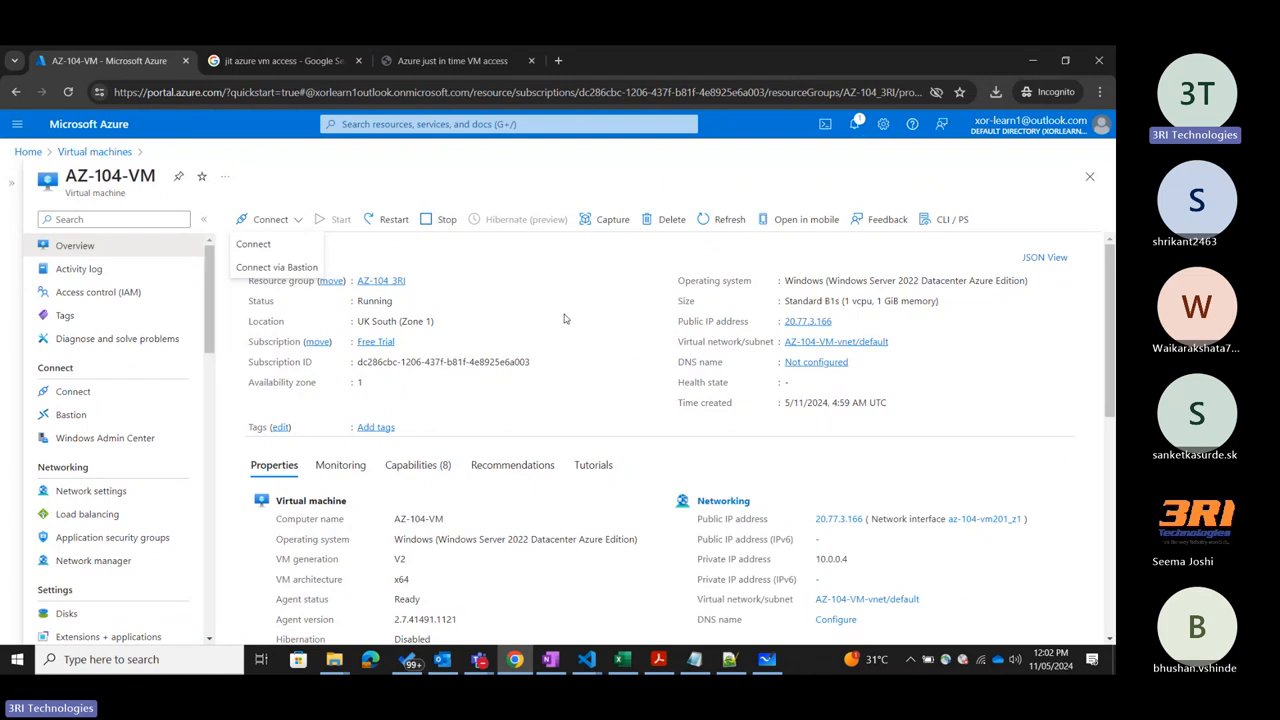
pyautogui.click(541, 168)
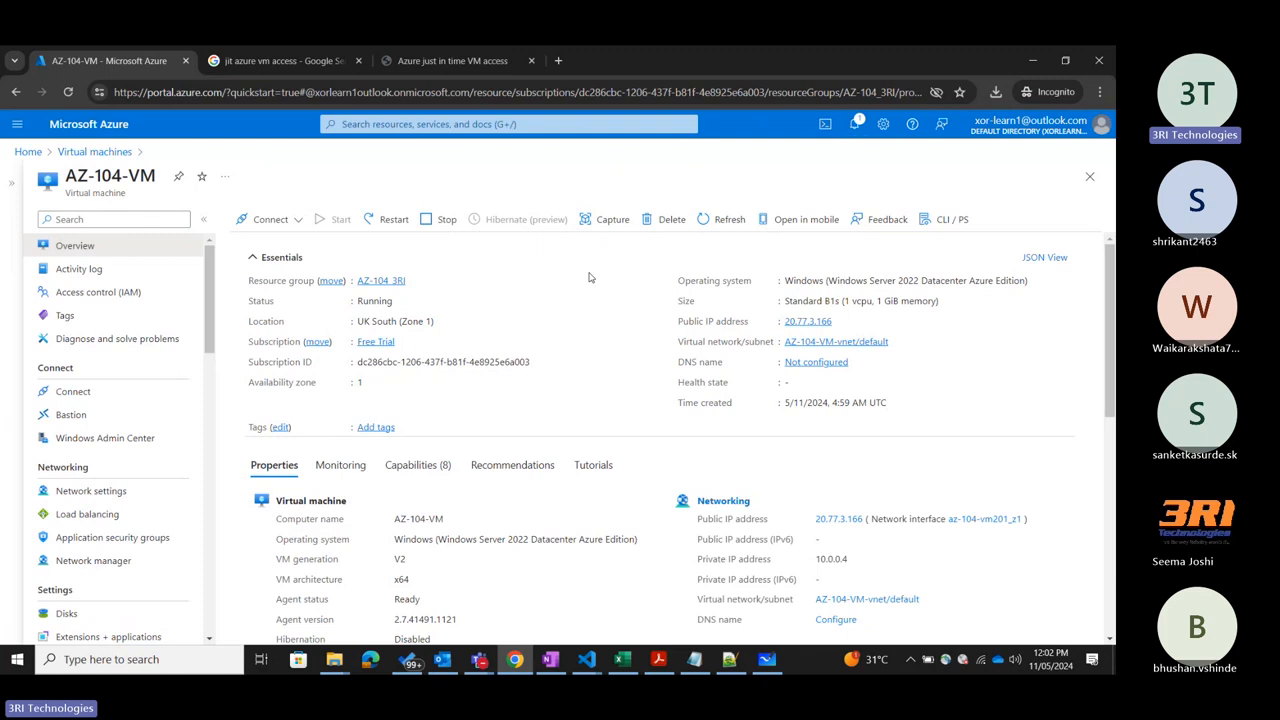
# Start capturing an image of AZ-104-VM and review the project, instance and gallery settings of the image form.
pyautogui.click(601, 222)
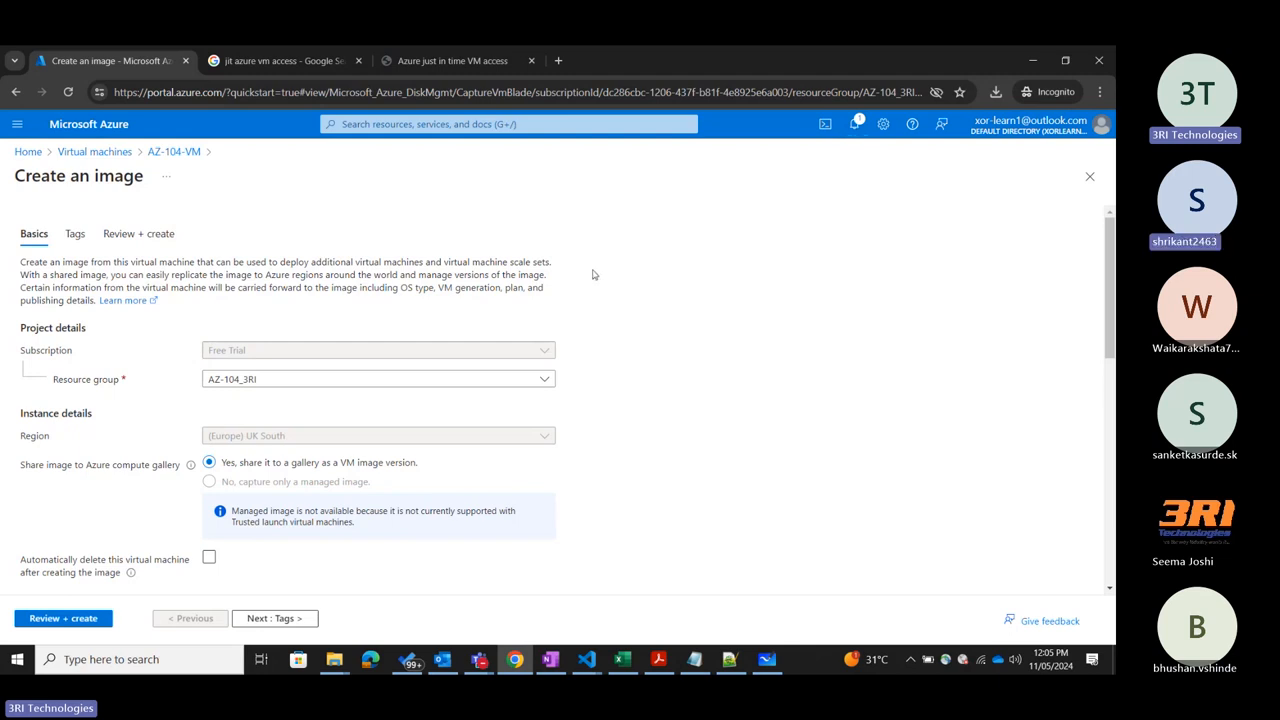
pyautogui.scroll(-2, 570, 279)
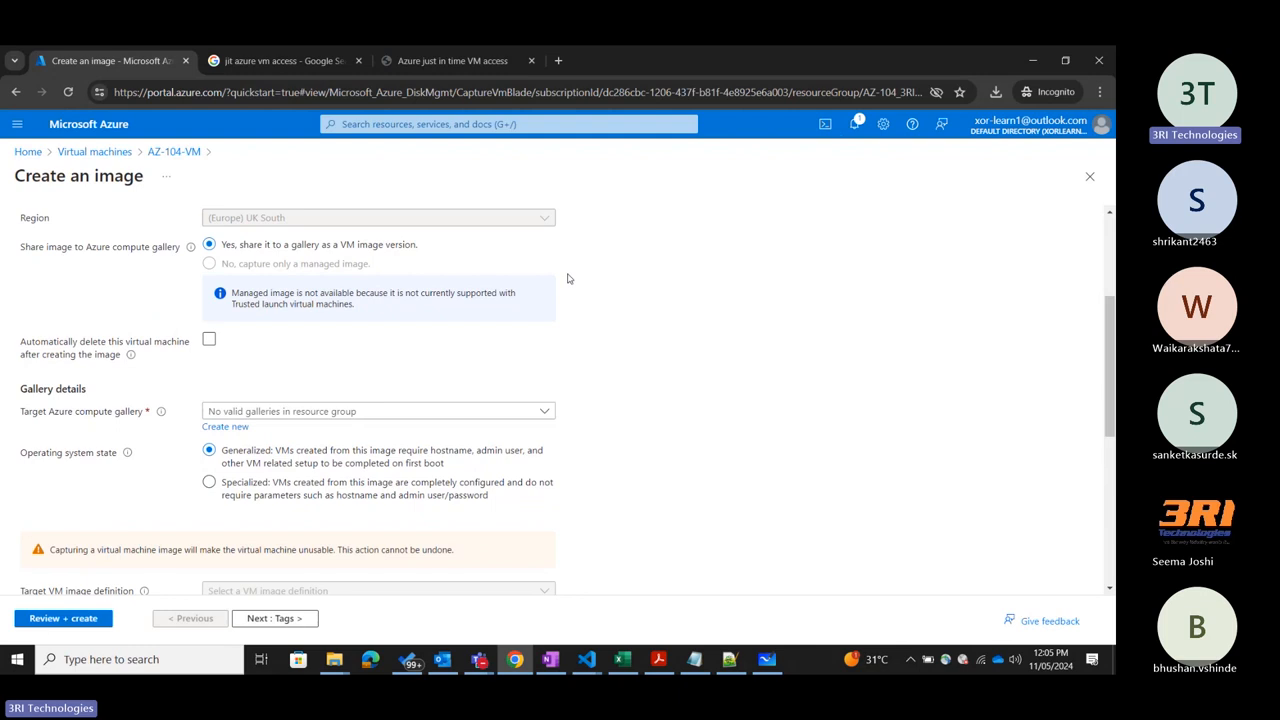
pyautogui.scroll(1, 568, 278)
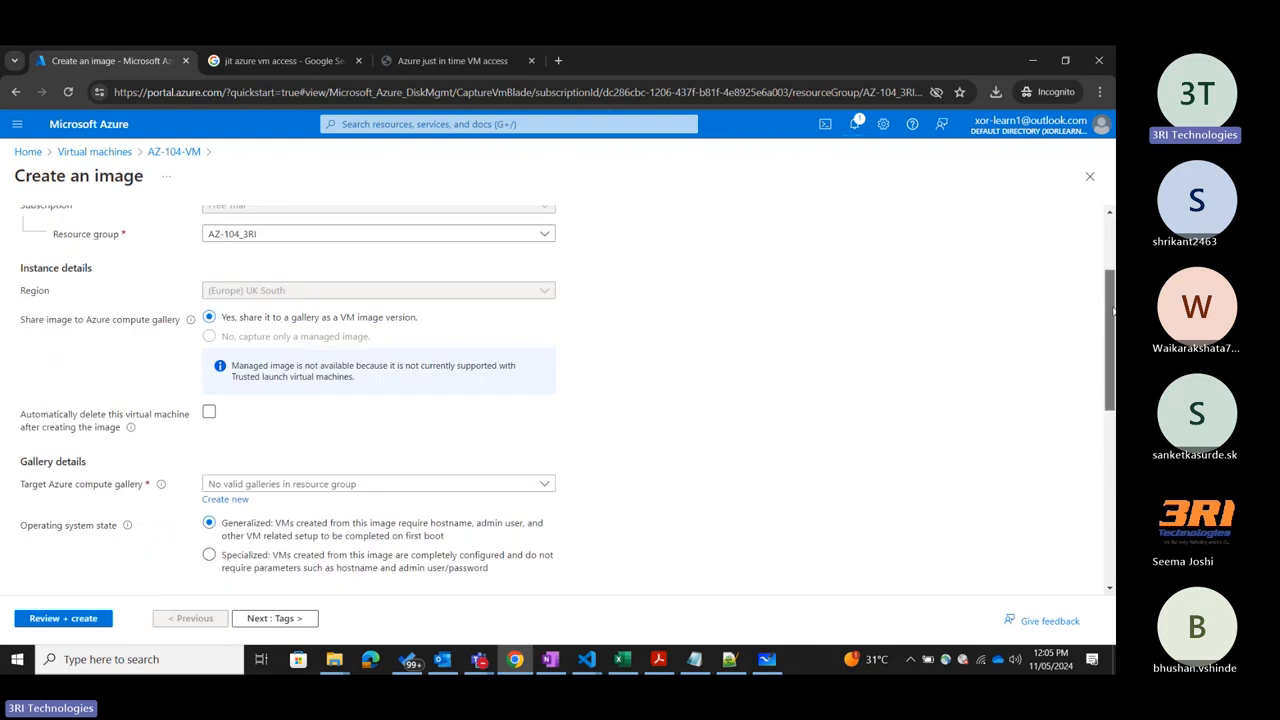
pyautogui.scroll(1, 1102, 318)
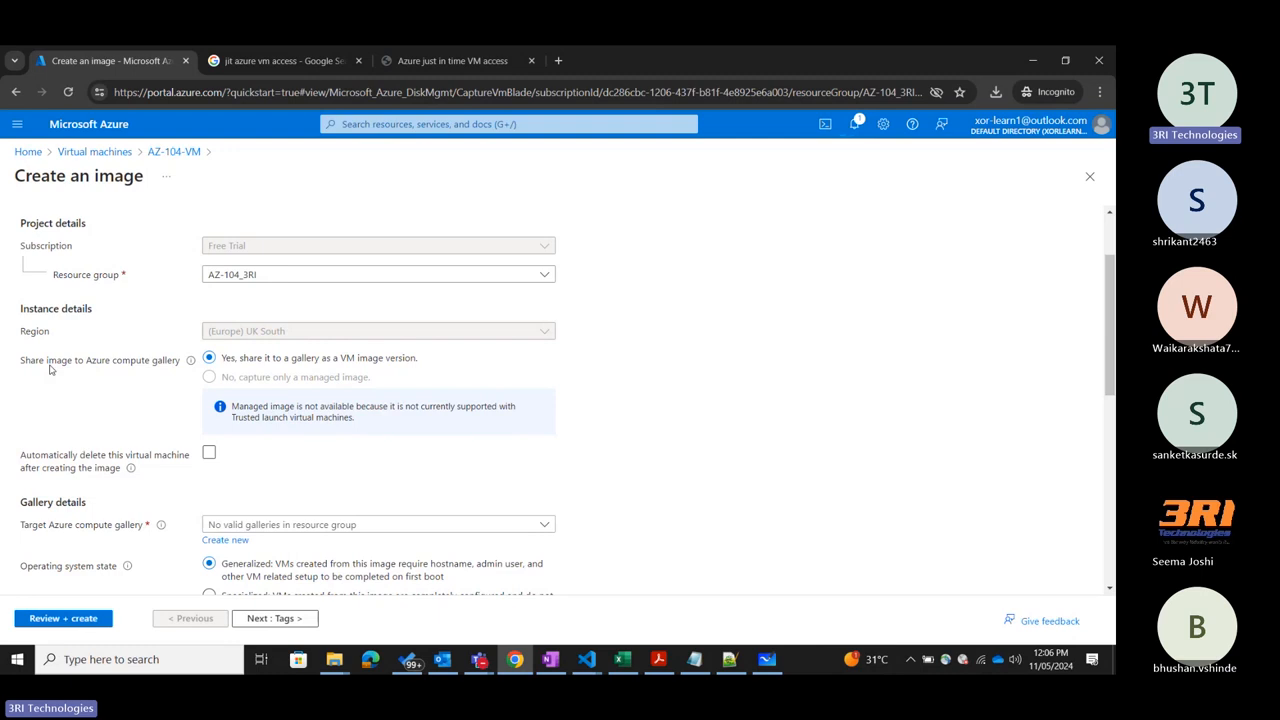
pyautogui.scroll(-2, 56, 372)
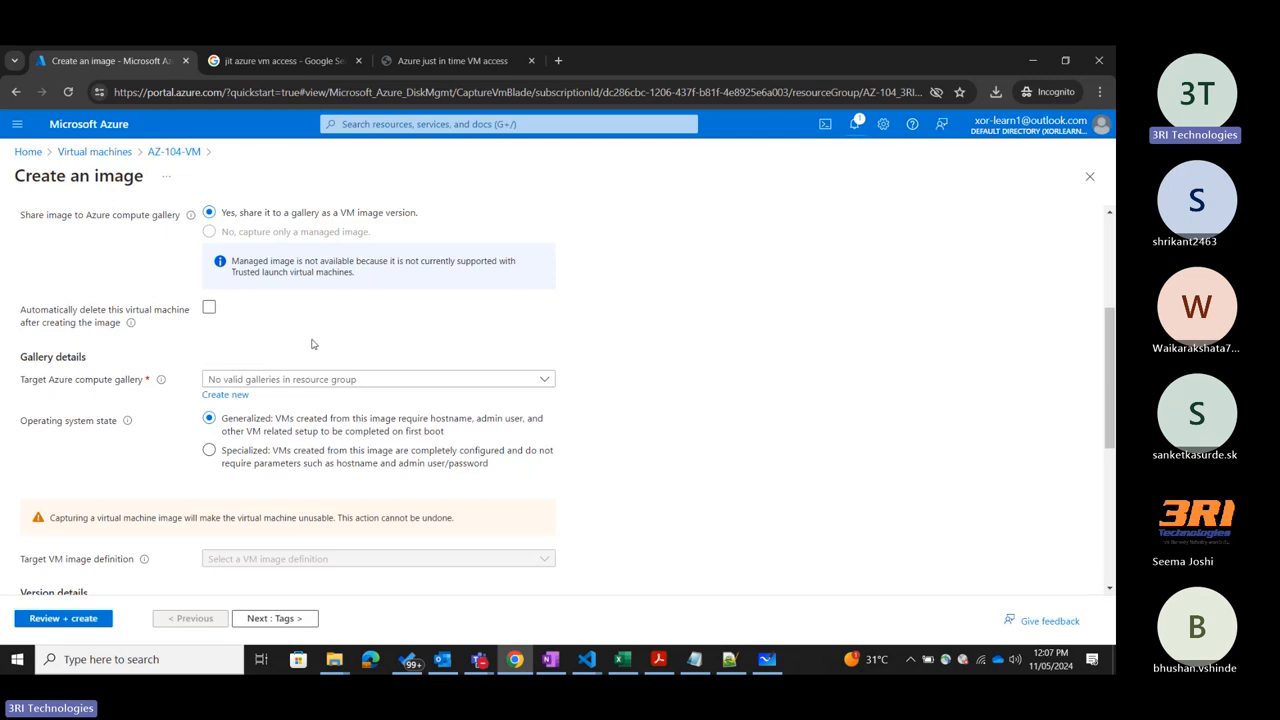
# Toggle the automatic deletion of the virtual machine on and off again, and check the available target compute galleries.
pyautogui.click(209, 308)
pyautogui.click(209, 308)
pyautogui.click(338, 381)
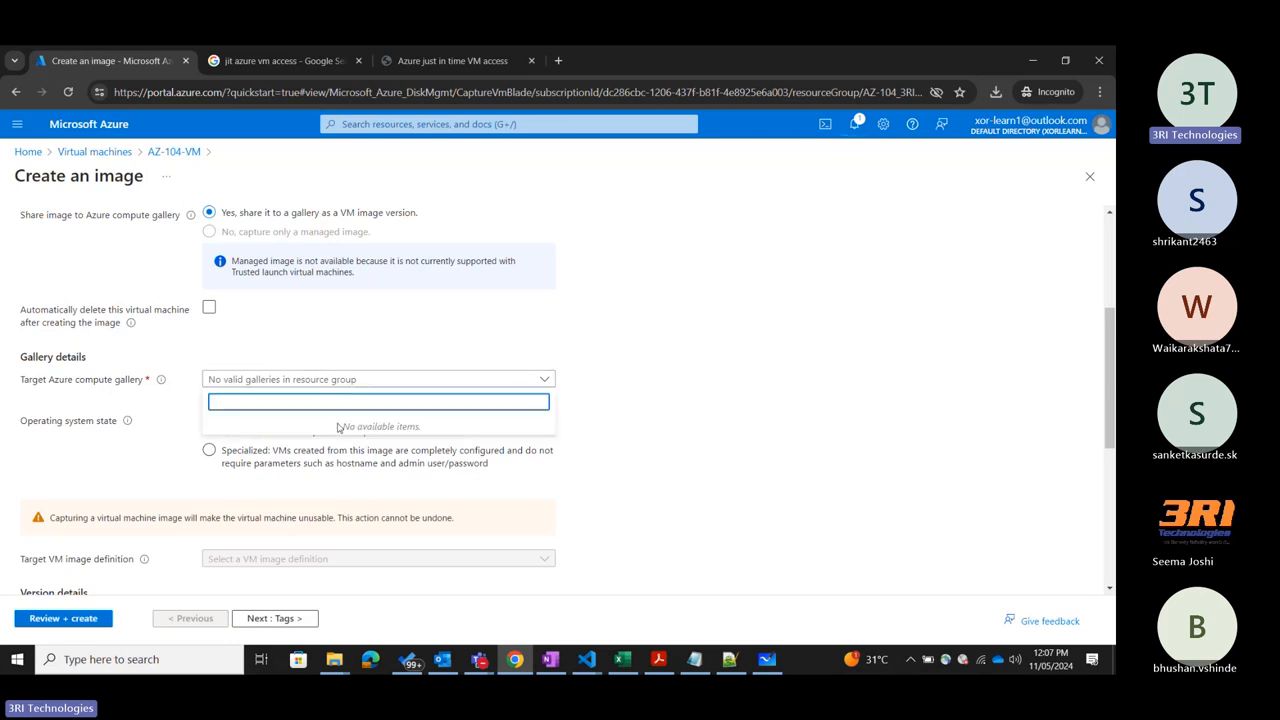
pyautogui.click(708, 383)
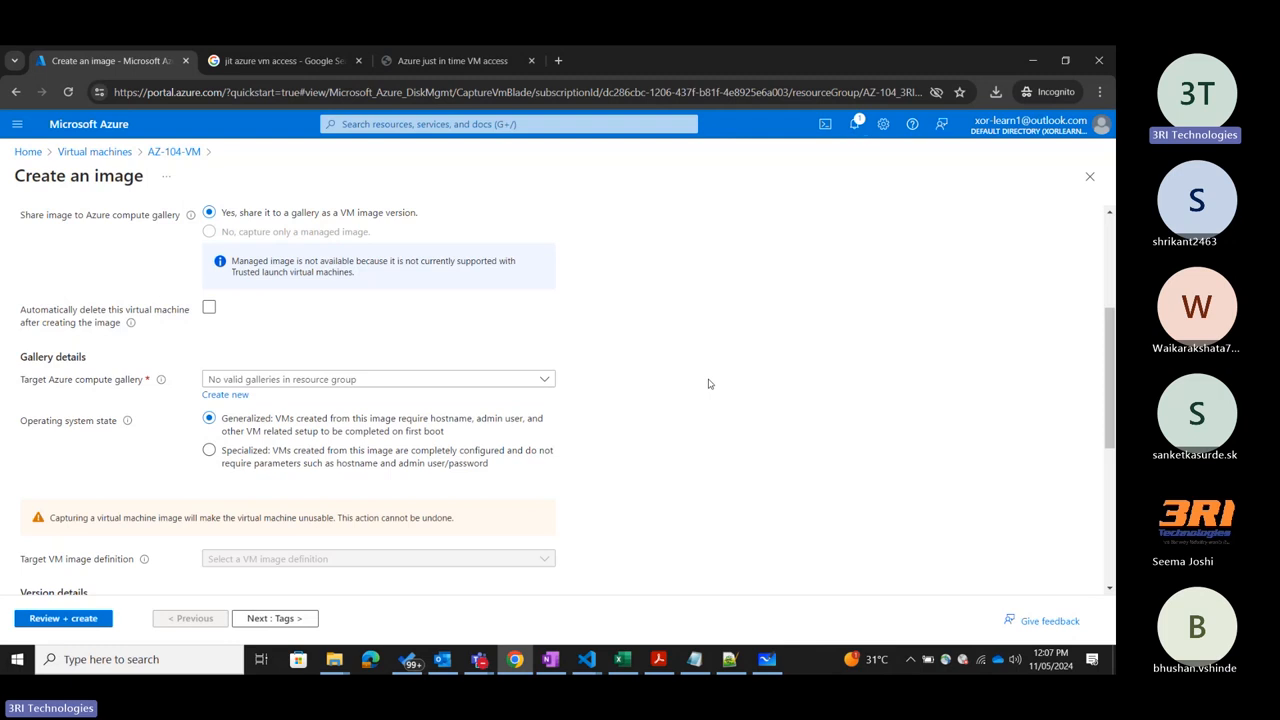
# Create a new target Azure compute gallery named AzGallery3RI for the image.
pyautogui.click(226, 395)
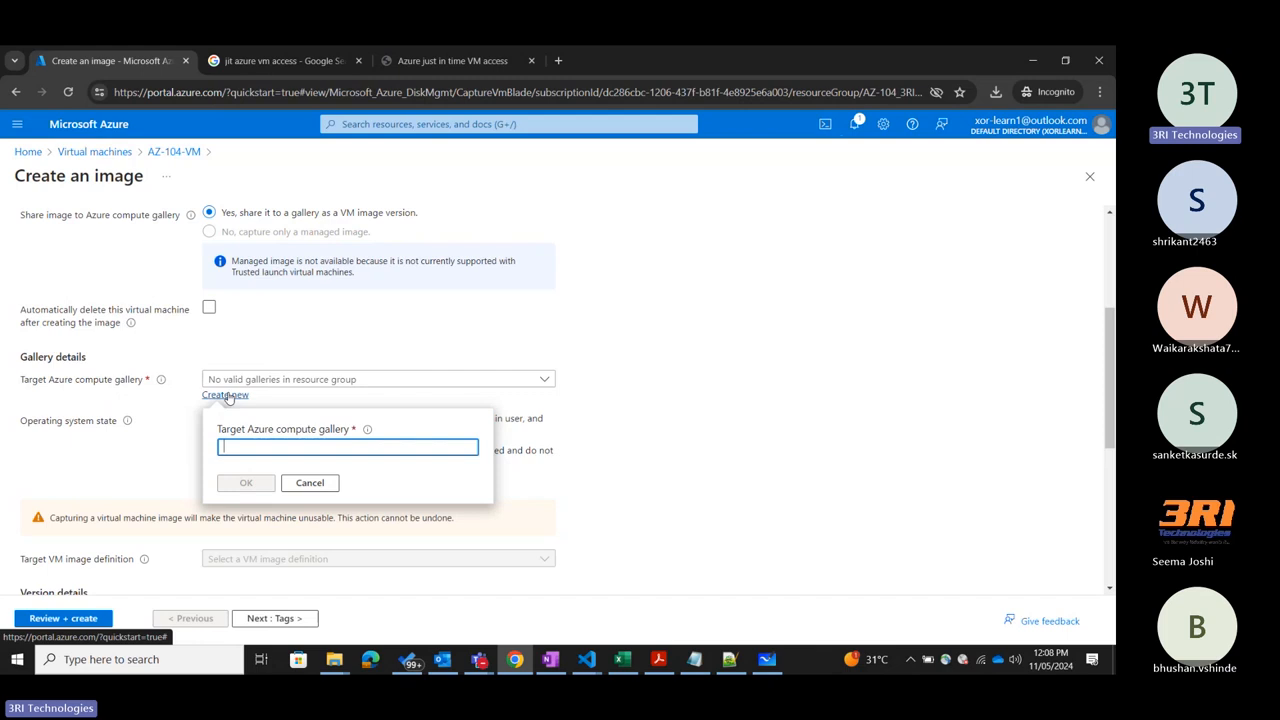
pyautogui.write('Az-G')
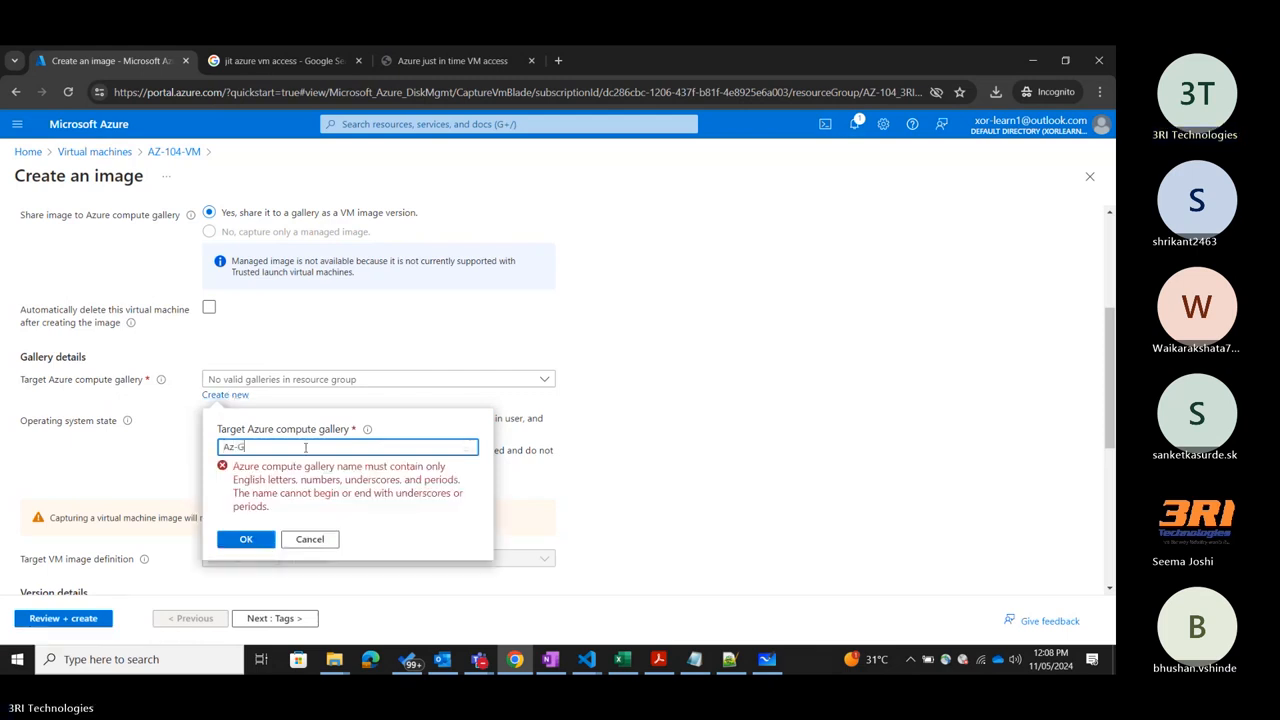
pyautogui.write('allery-3RI')
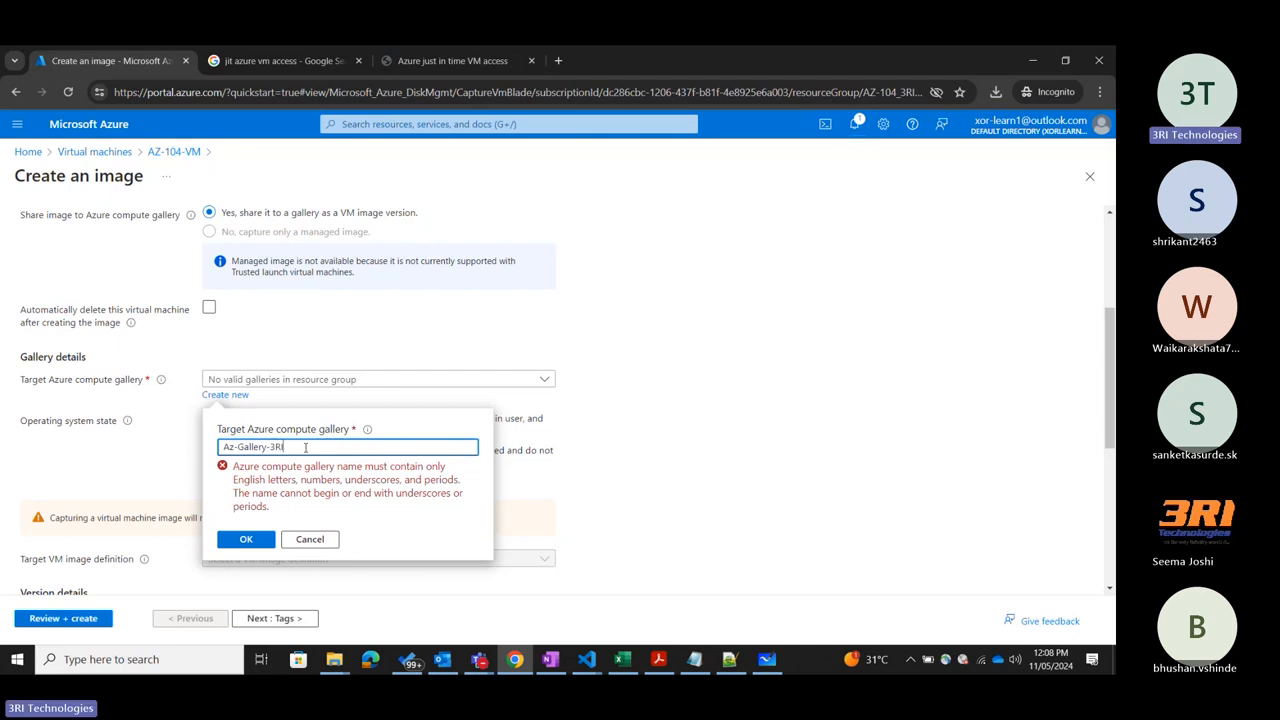
pyautogui.press('Left')
pyautogui.press('Left')
pyautogui.press('Left')
pyautogui.press('BackSpace')
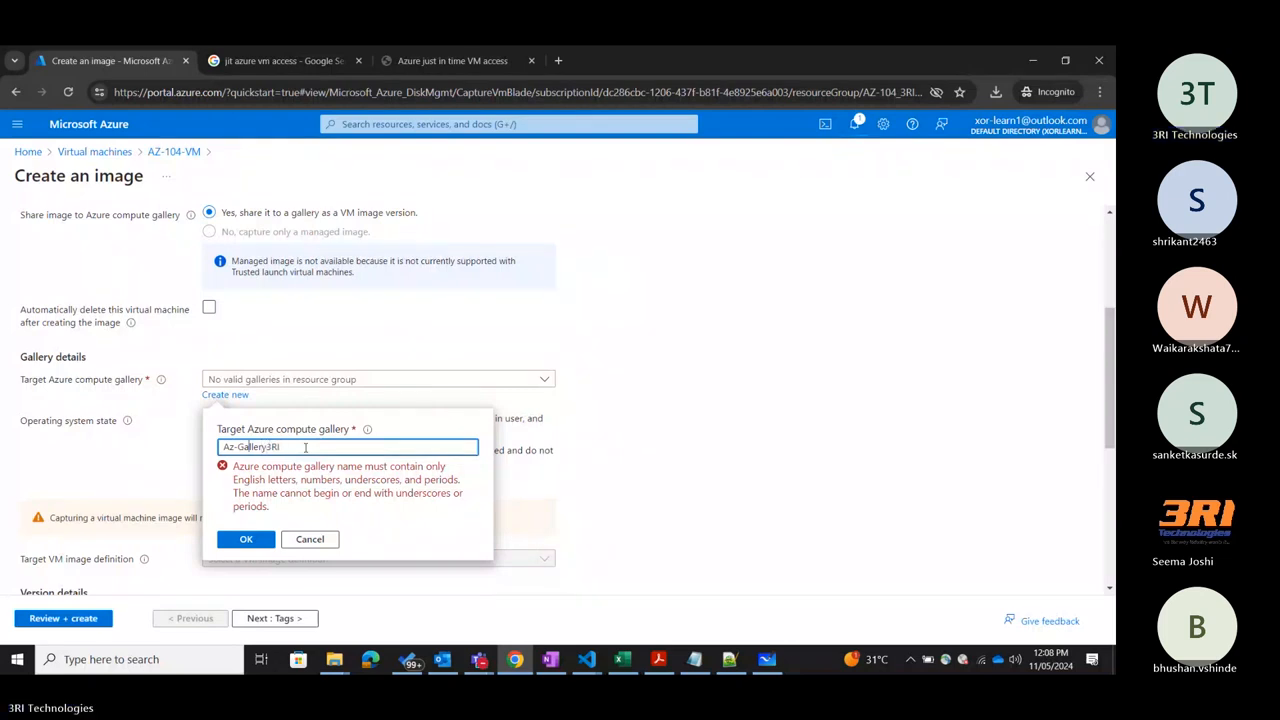
pyautogui.press('BackSpace')
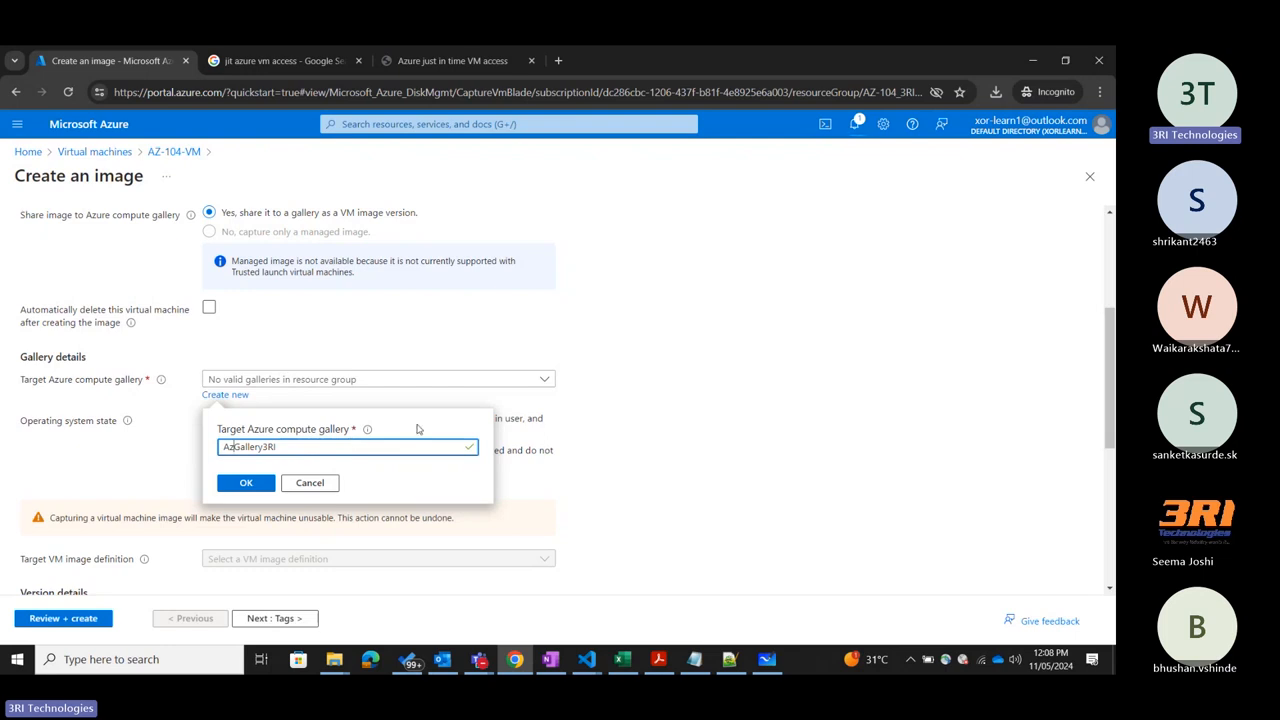
pyautogui.click(246, 483)
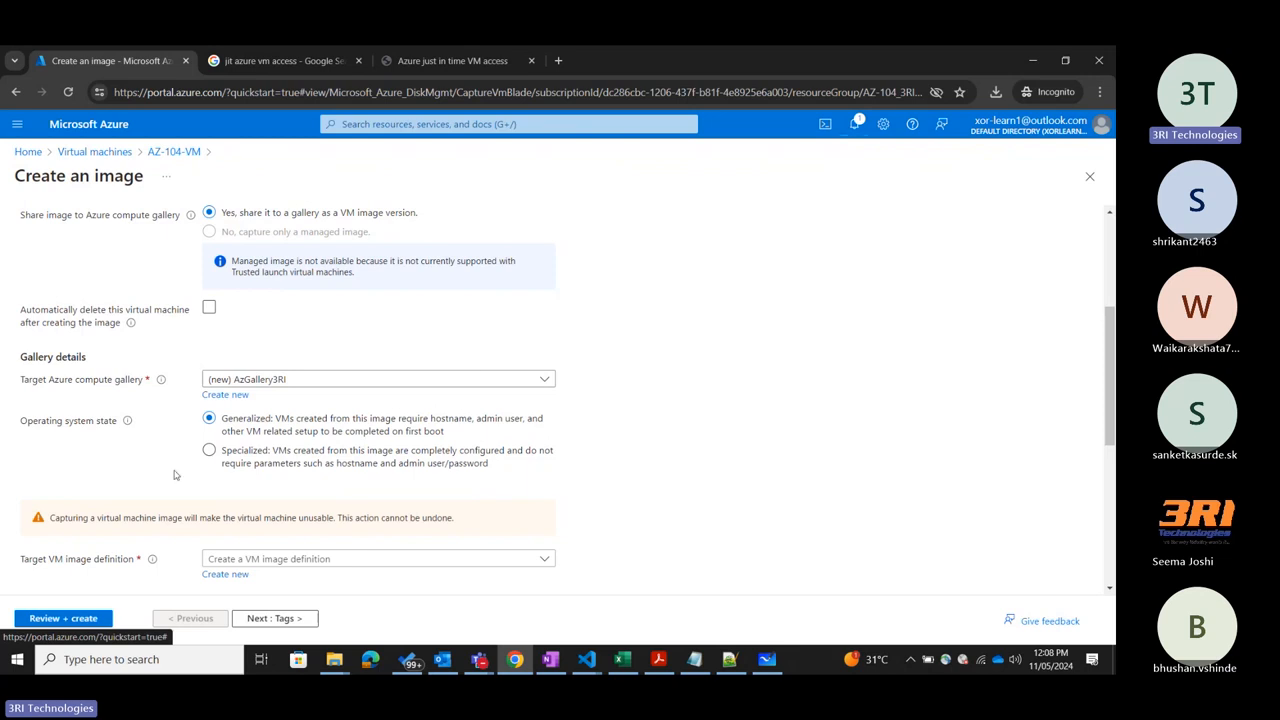
pyautogui.scroll(-1, 39, 472)
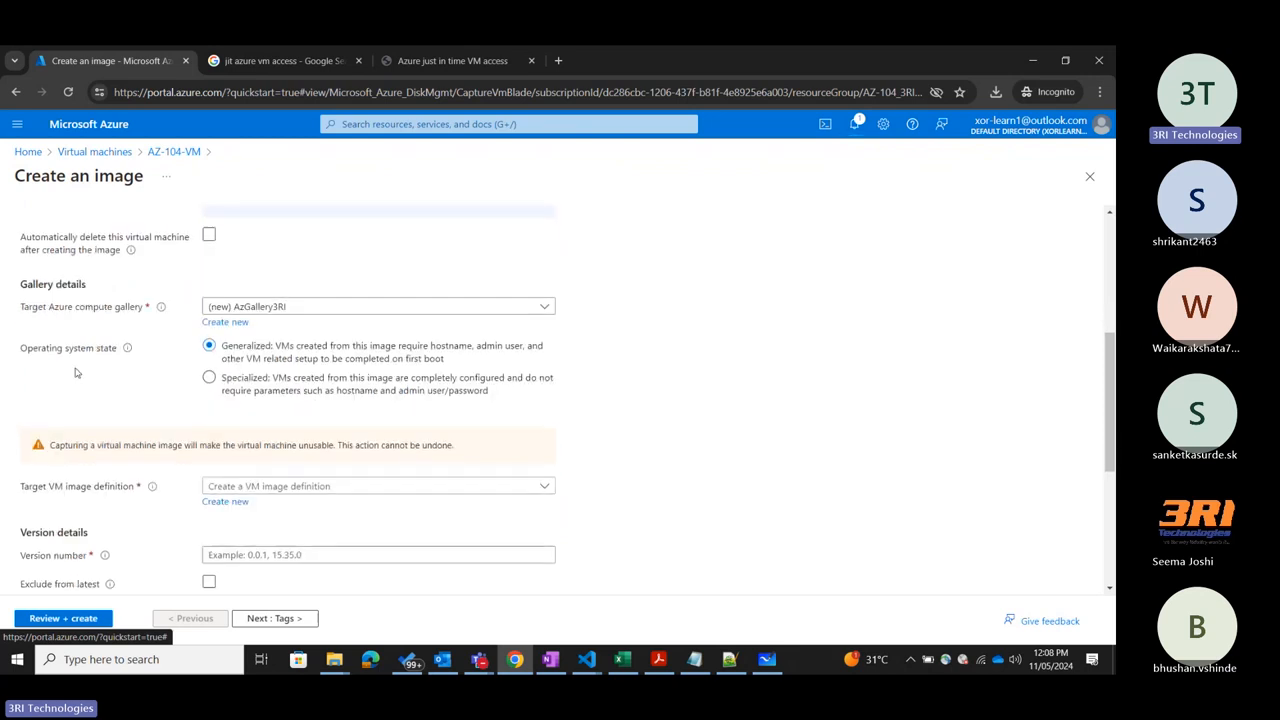
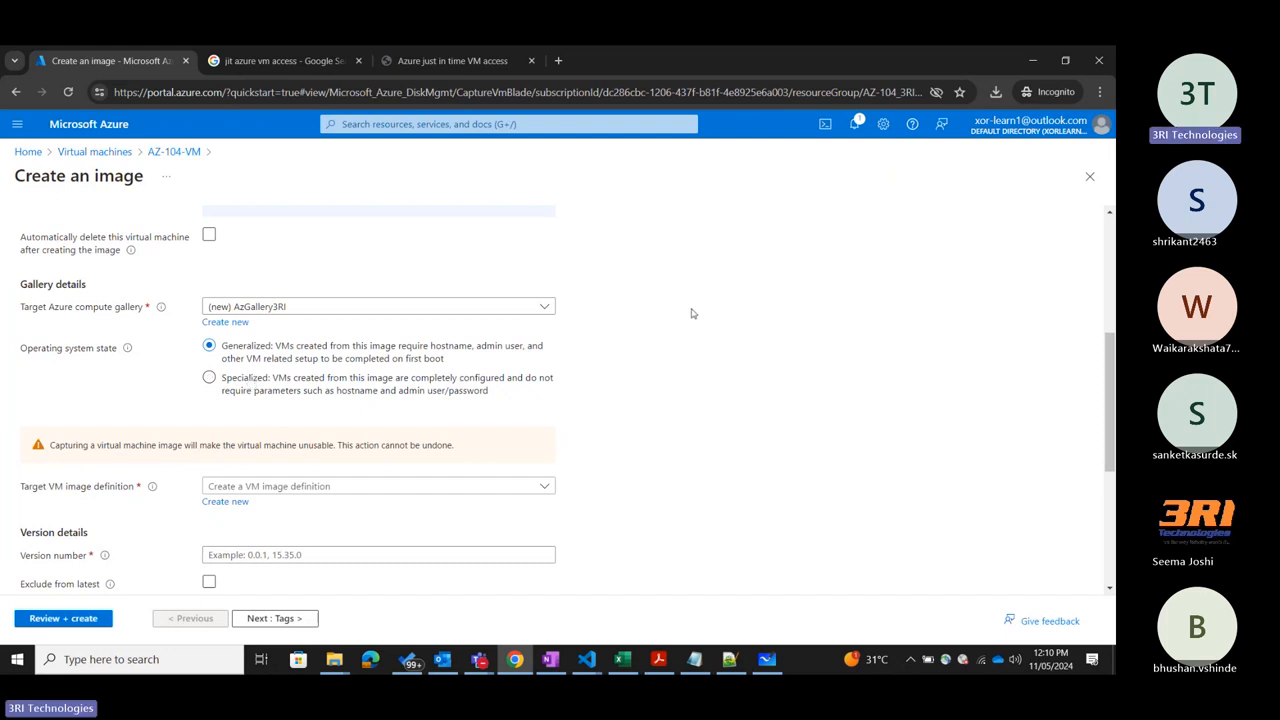
# Open the Sysprep folder on the local Windows machine through the Run dialog with sysprep, and maximize its window.
pyautogui.click(136, 664)
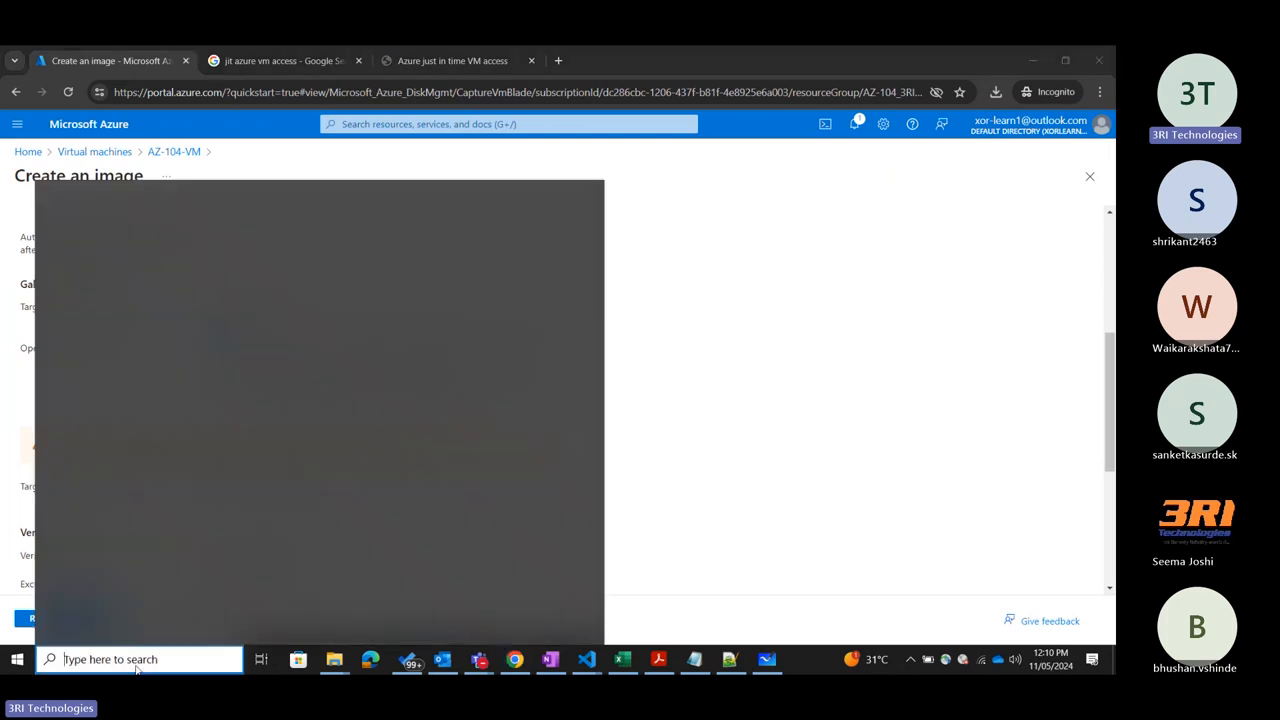
pyautogui.write('run')
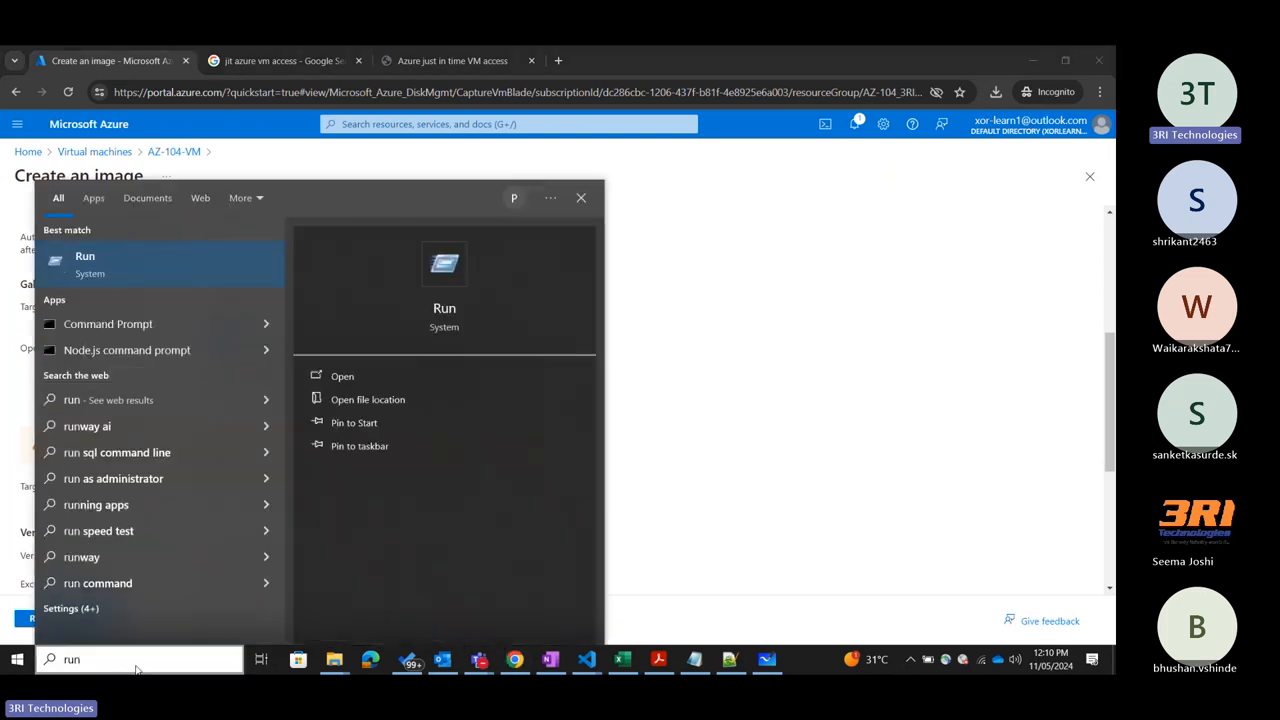
pyautogui.press('Return')
pyautogui.click(233, 565)
pyautogui.hotkey('ctrl', 'a')
pyautogui.press('BackSpace')
pyautogui.write('sysp')
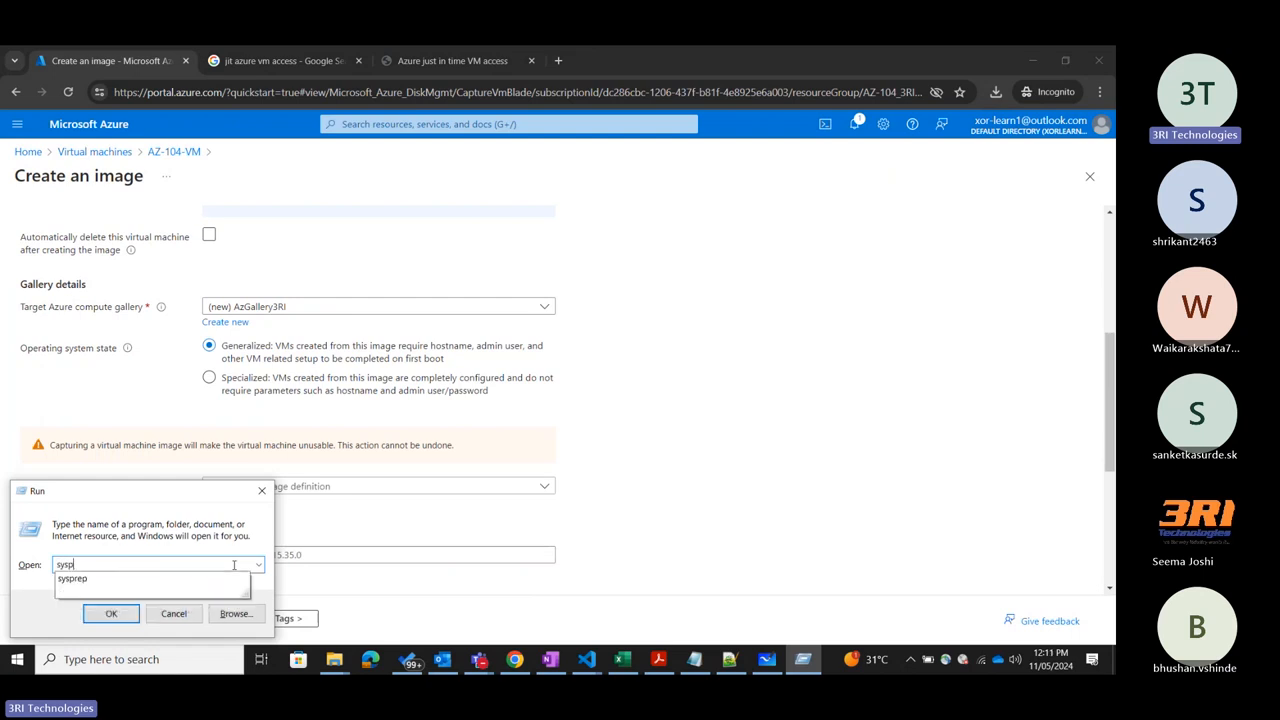
pyautogui.write('rep')
pyautogui.click(113, 614)
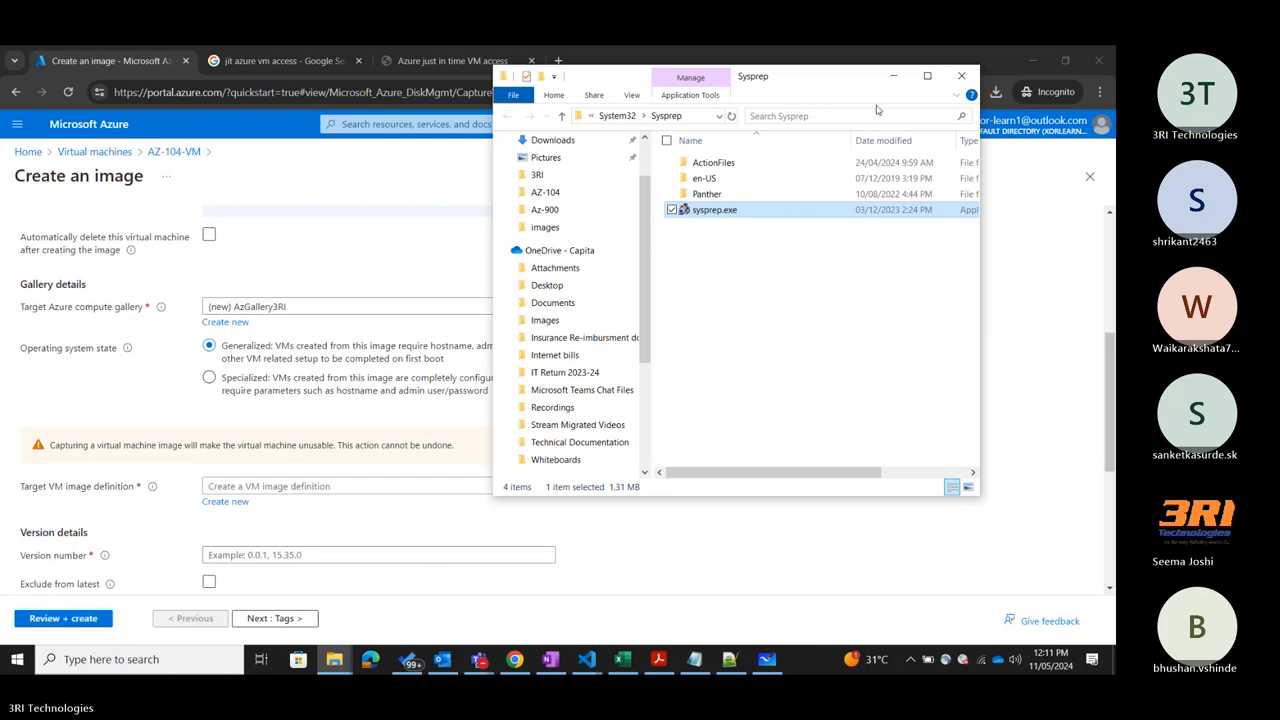
pyautogui.click(927, 77)
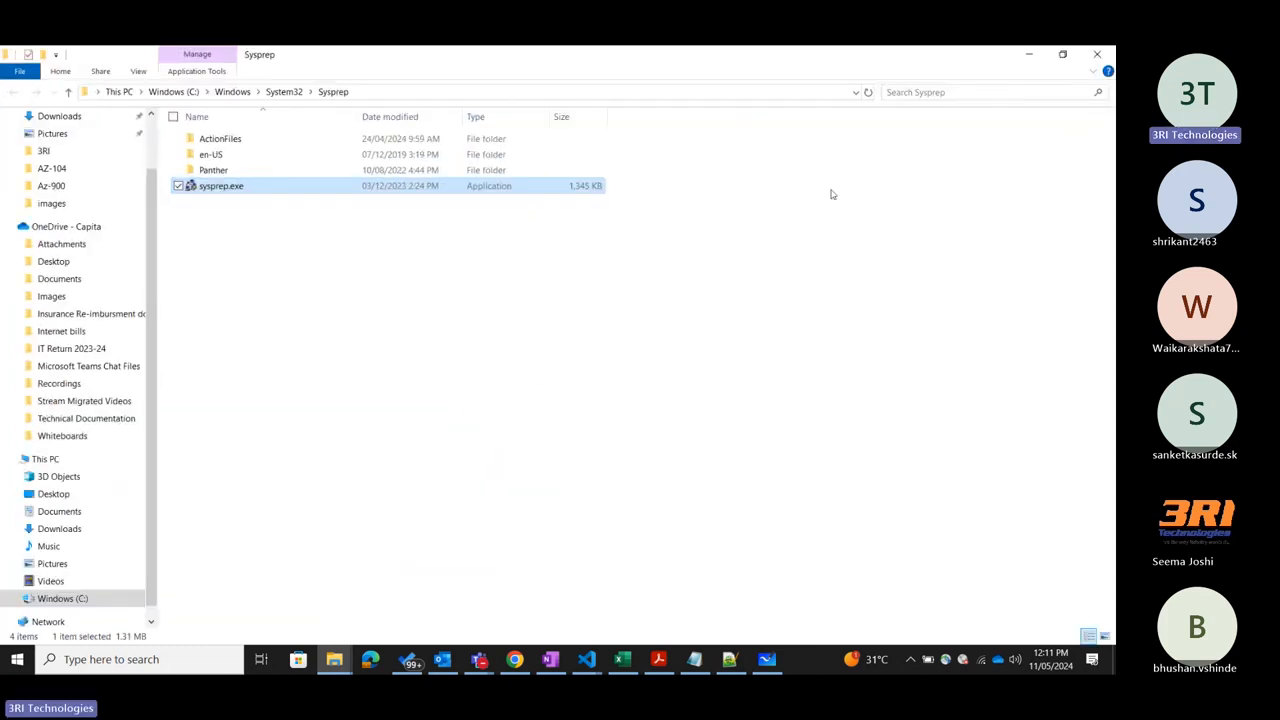
# Launch sysprep.exe, enable Generalize with the Shutdown option, and close the System Preparation Tool without running it.
pyautogui.doubleClick(254, 192)
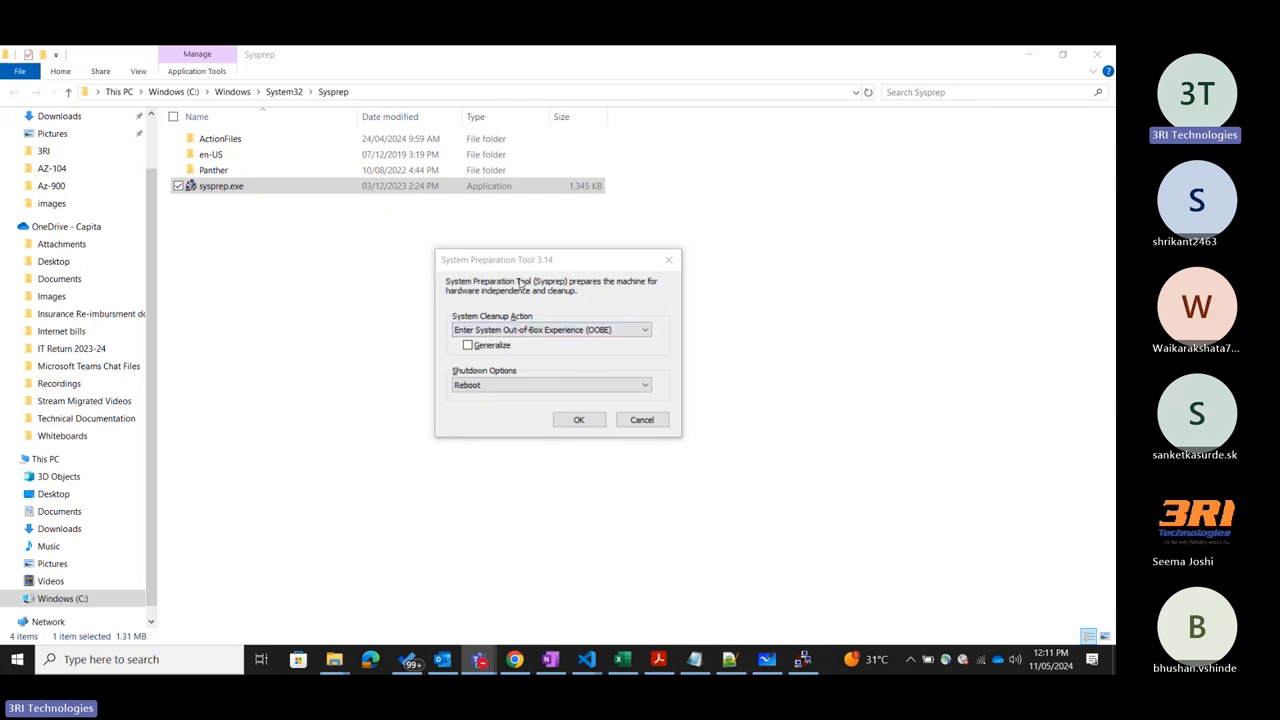
pyautogui.click(467, 346)
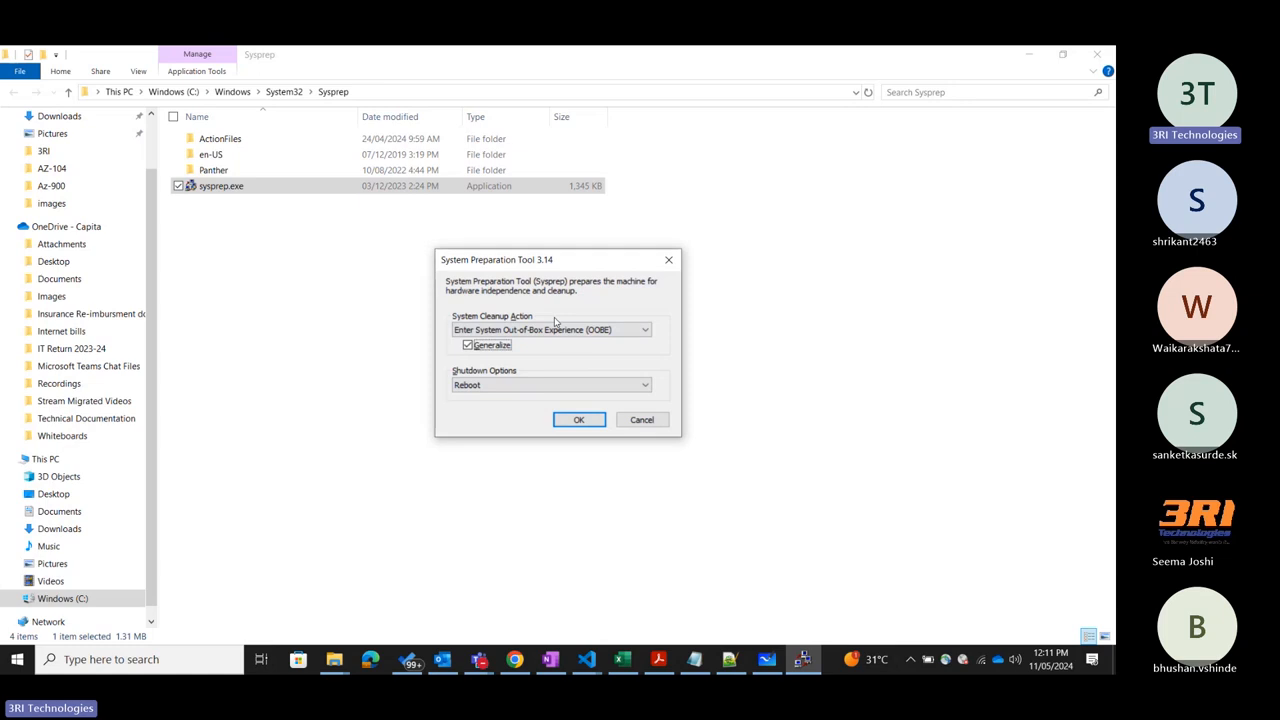
pyautogui.click(548, 385)
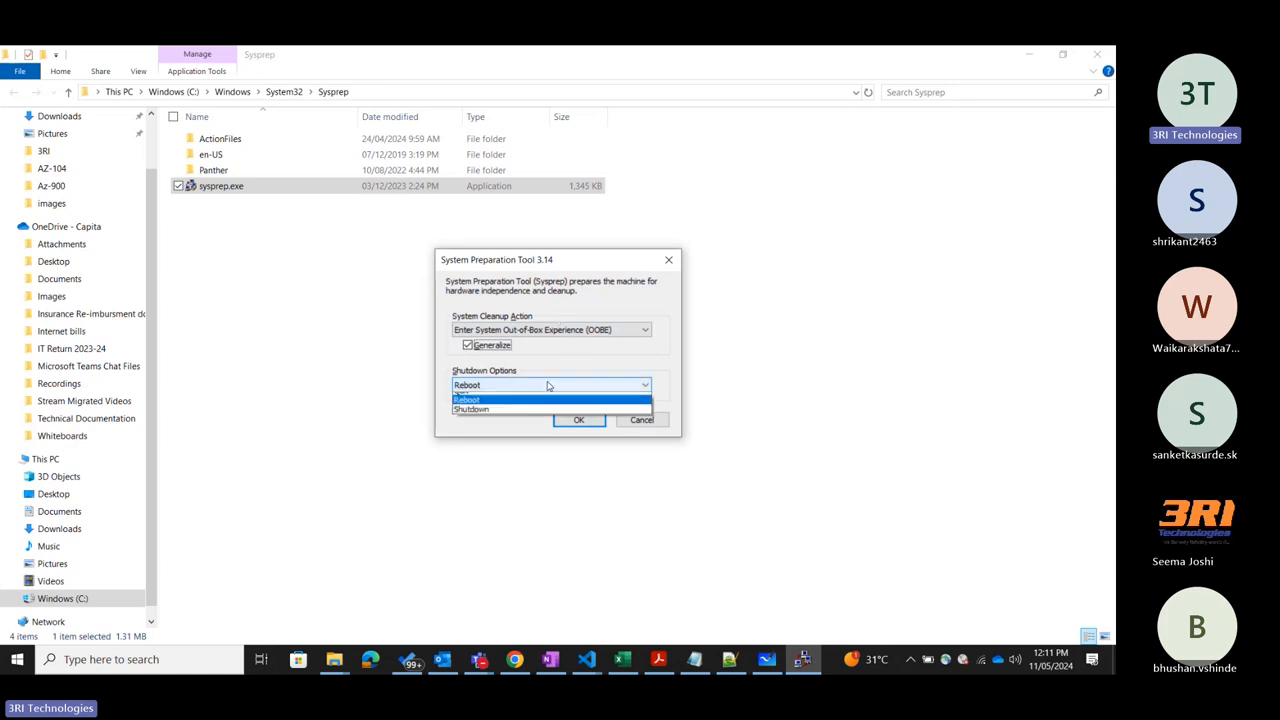
pyautogui.click(481, 417)
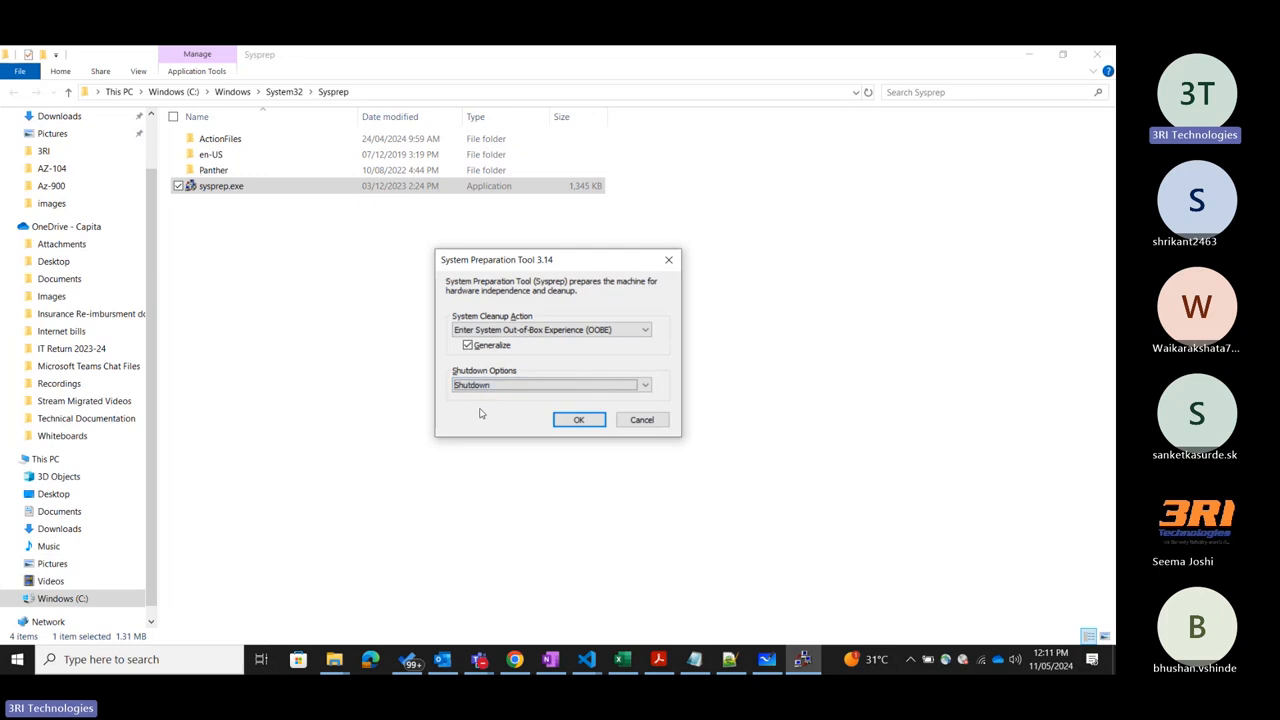
pyautogui.click(524, 385)
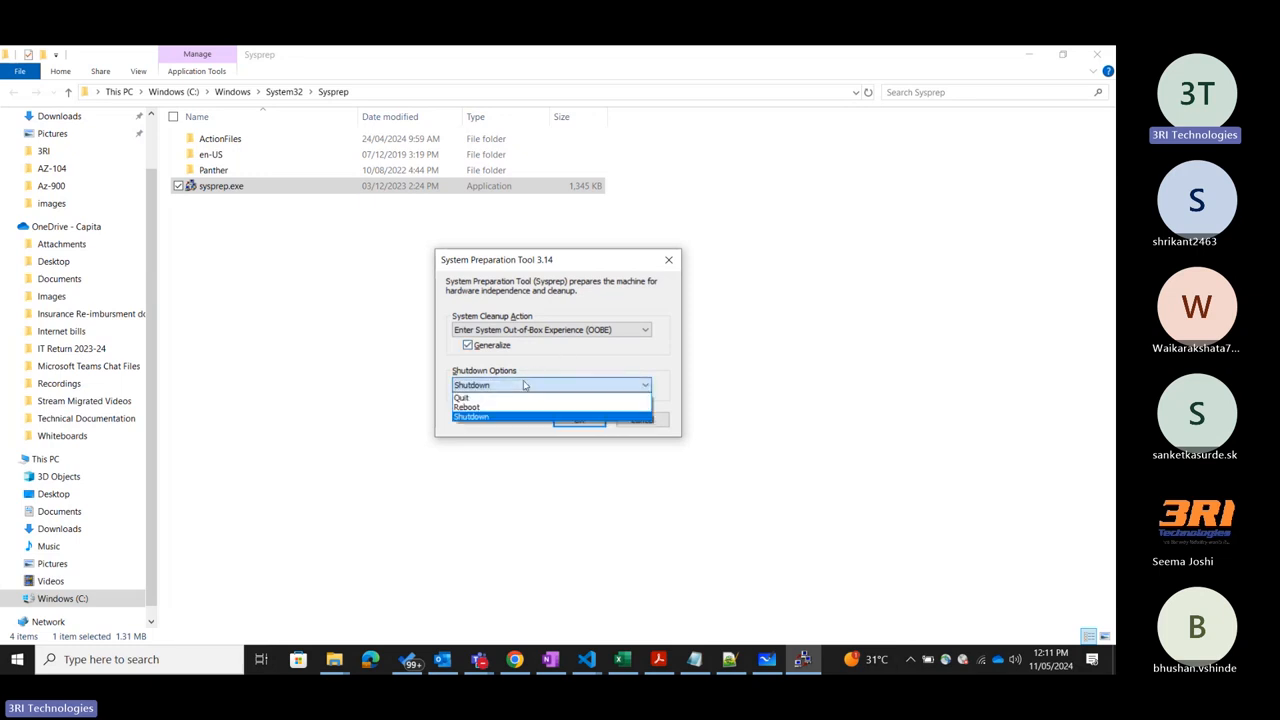
pyautogui.click(578, 369)
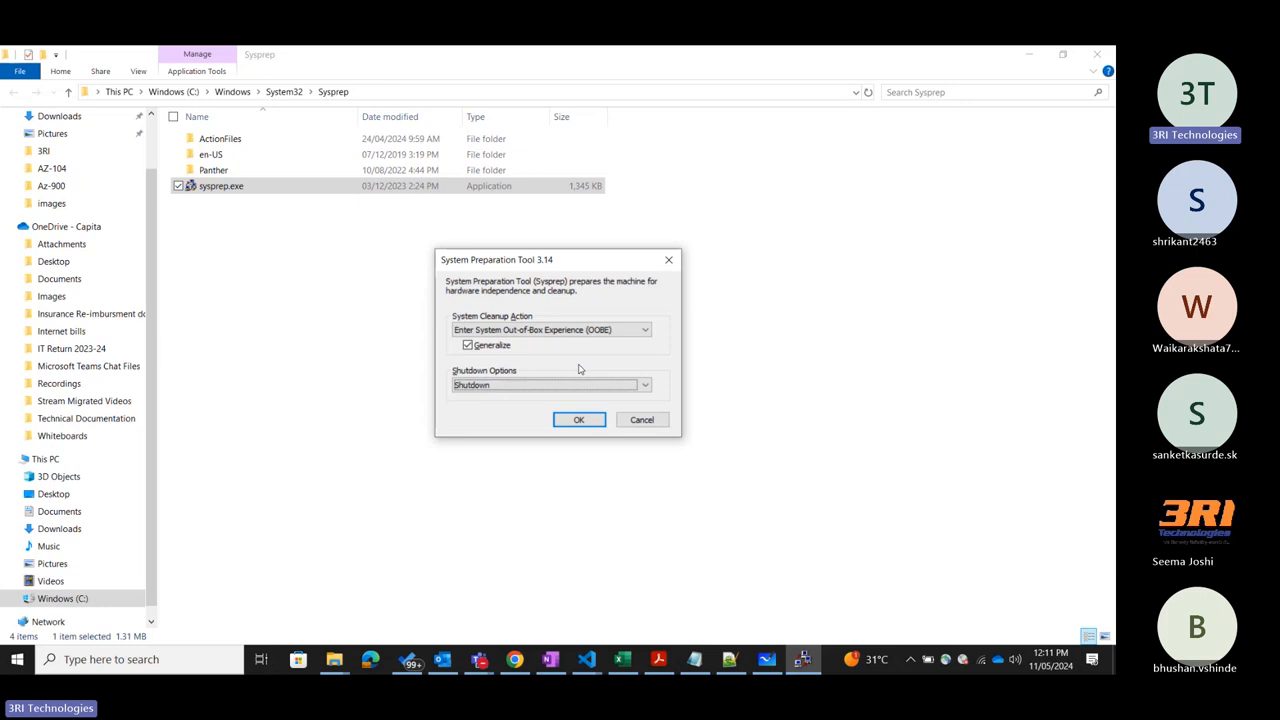
pyautogui.click(526, 384)
pyautogui.click(482, 418)
pyautogui.click(669, 262)
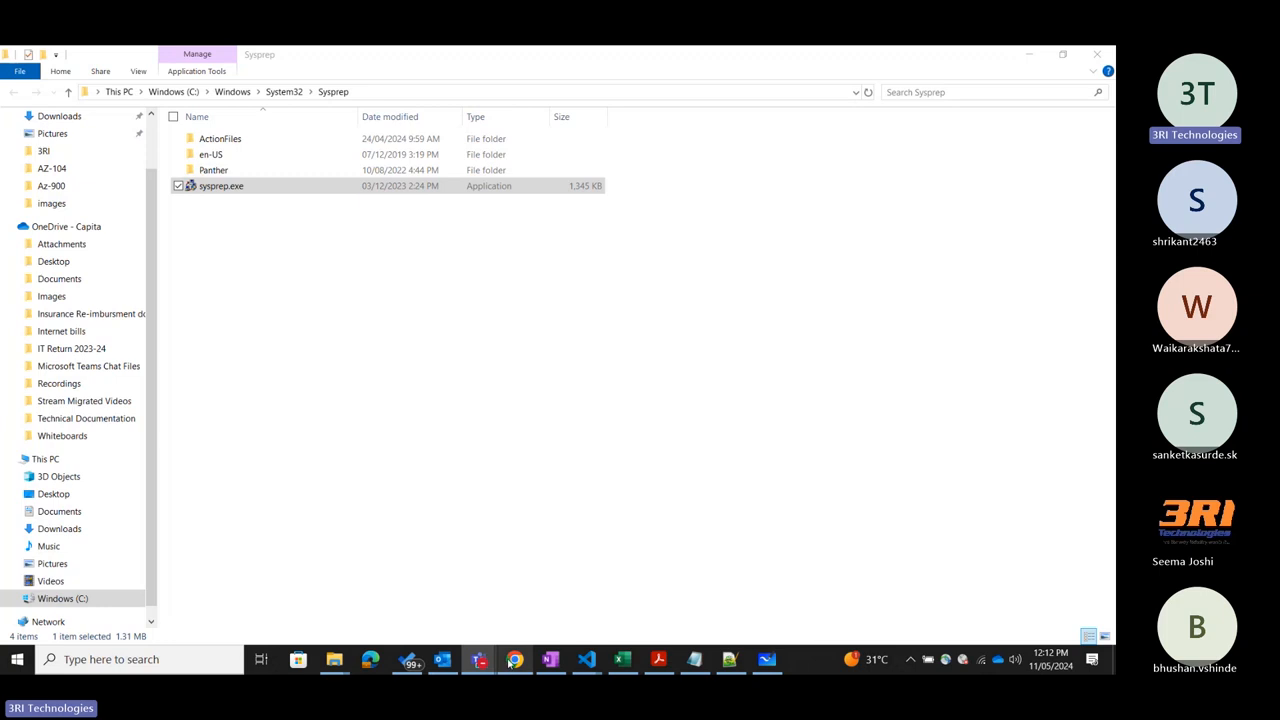
# Return to the Create an image form in Chrome and check the available target VM image definitions.
pyautogui.moveTo(507, 660)
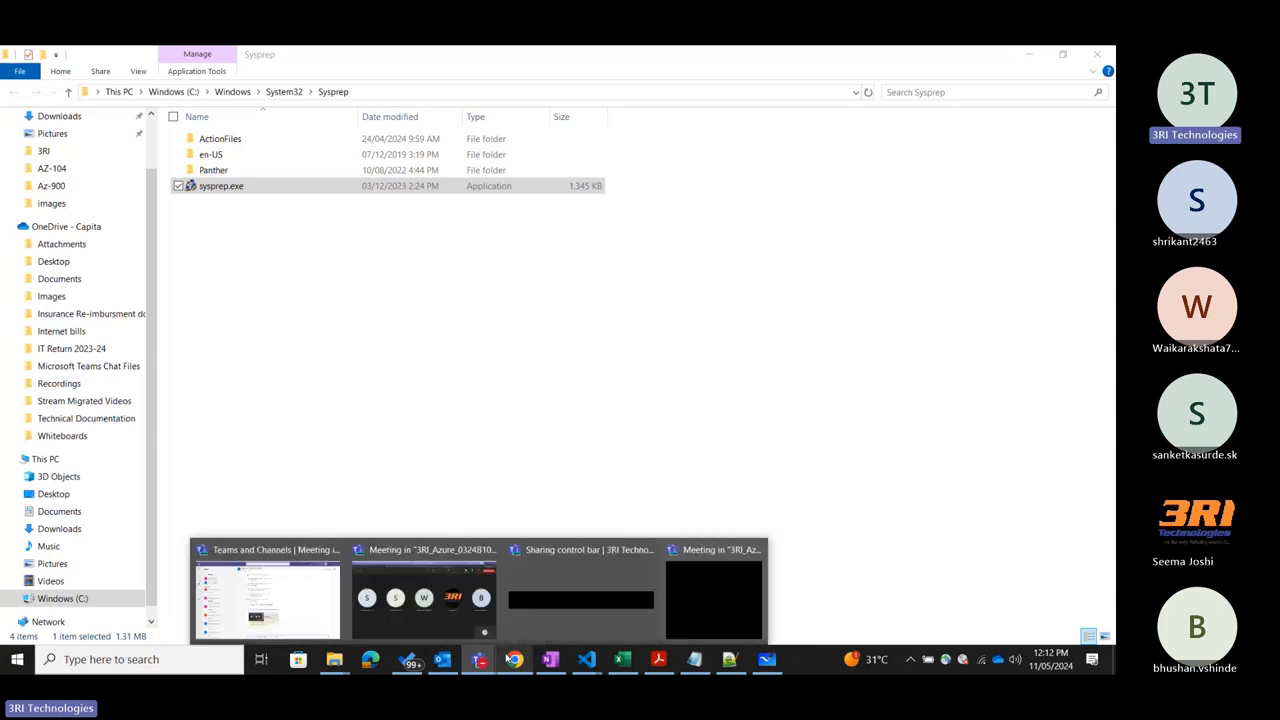
pyautogui.click(548, 598)
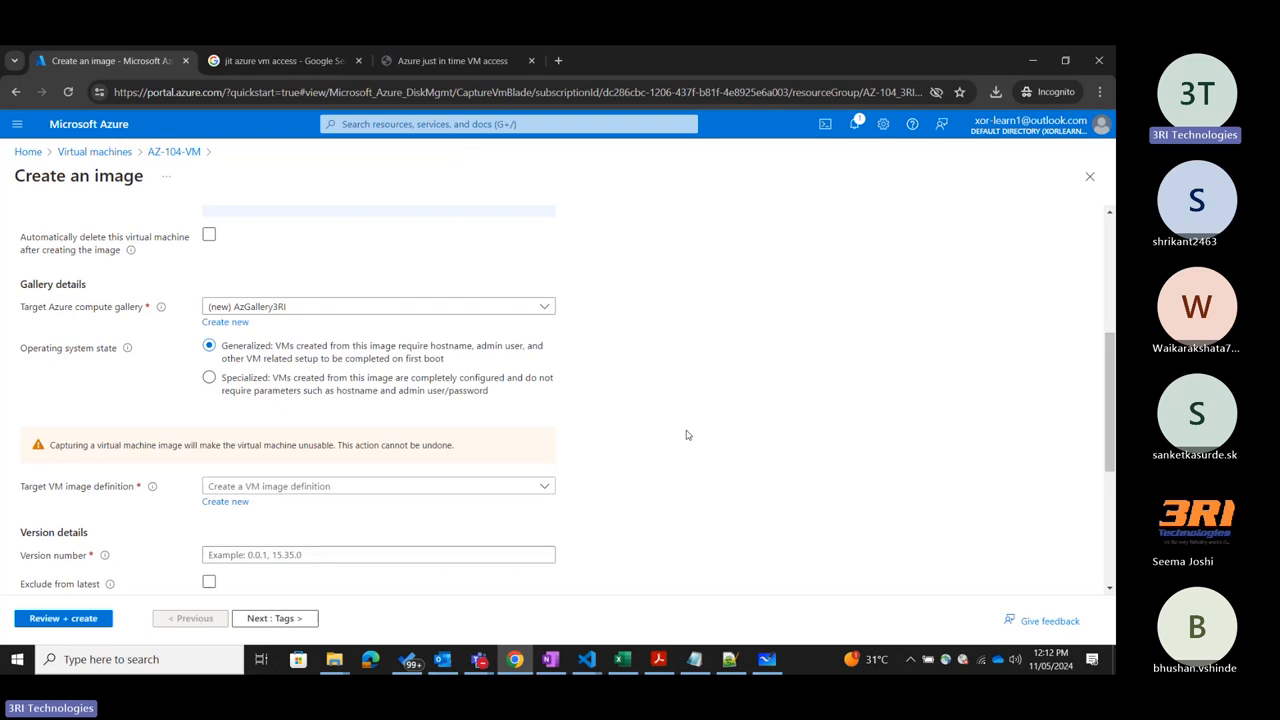
pyautogui.click(512, 381)
pyautogui.scroll(-3, 512, 378)
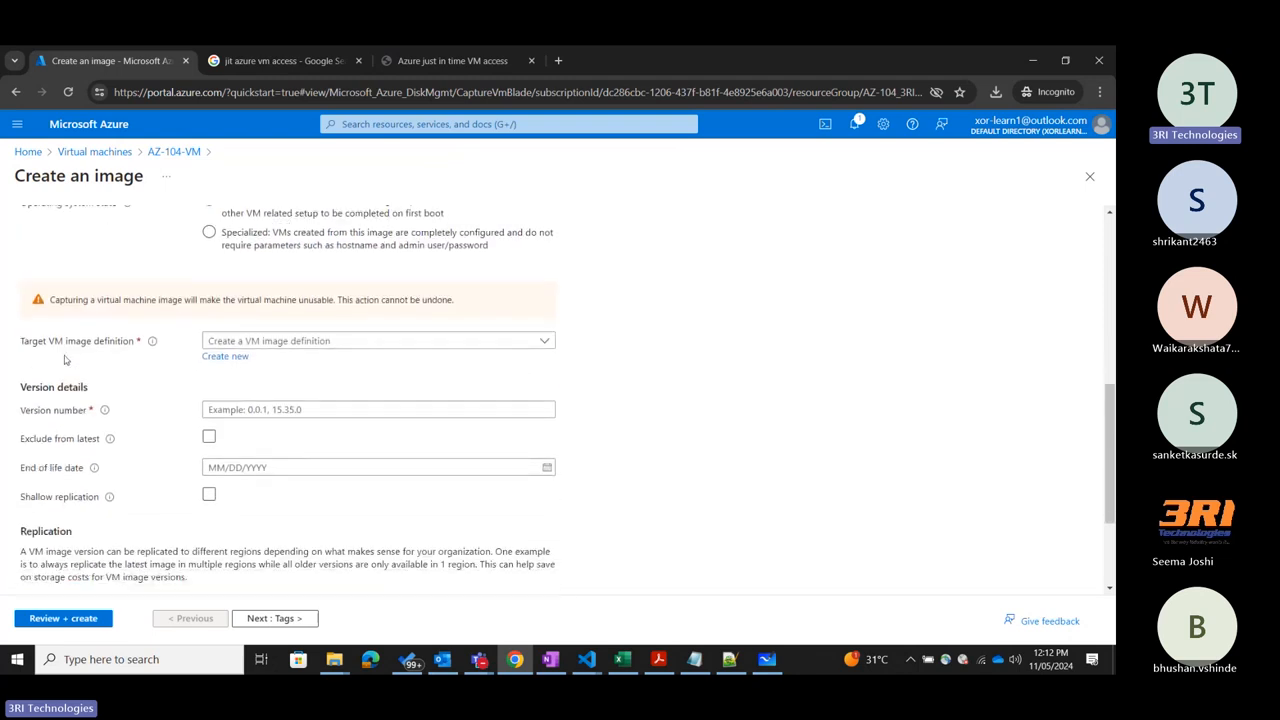
pyautogui.click(545, 341)
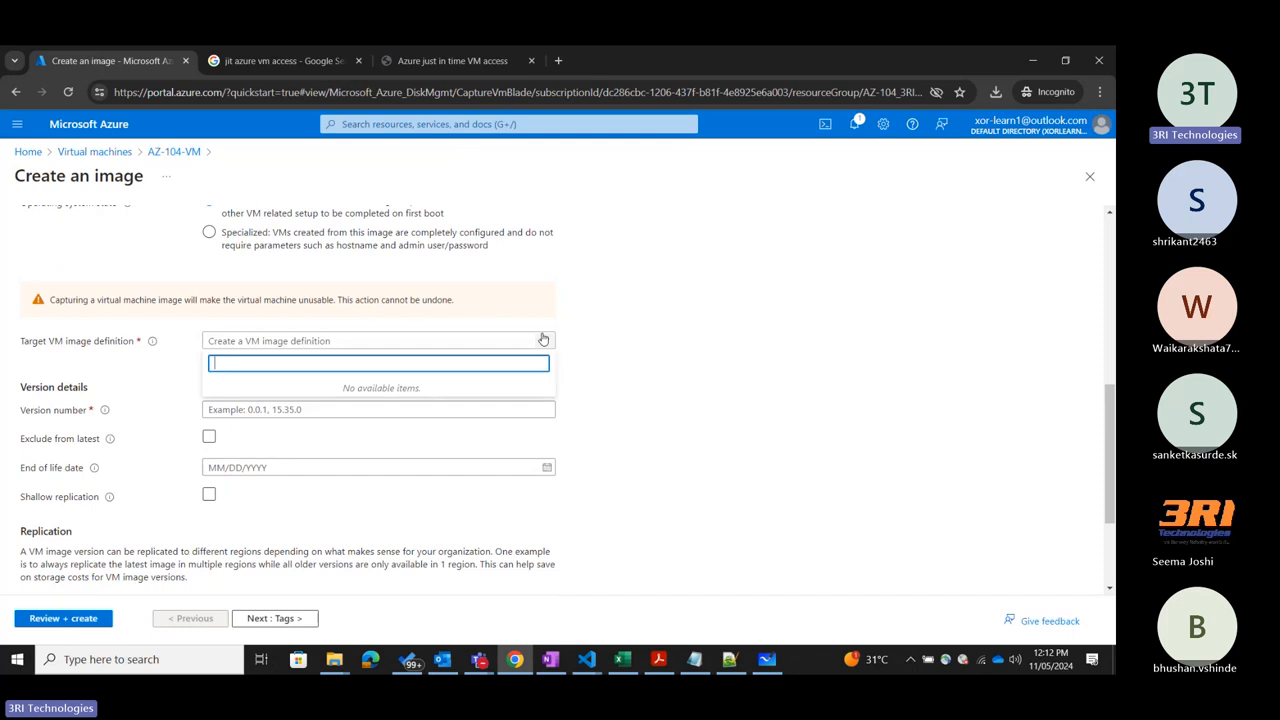
pyautogui.click(668, 368)
# Start a new target VM image definition and examine its OS, generation, security, publisher, offer and SKU settings.
pyautogui.click(225, 357)
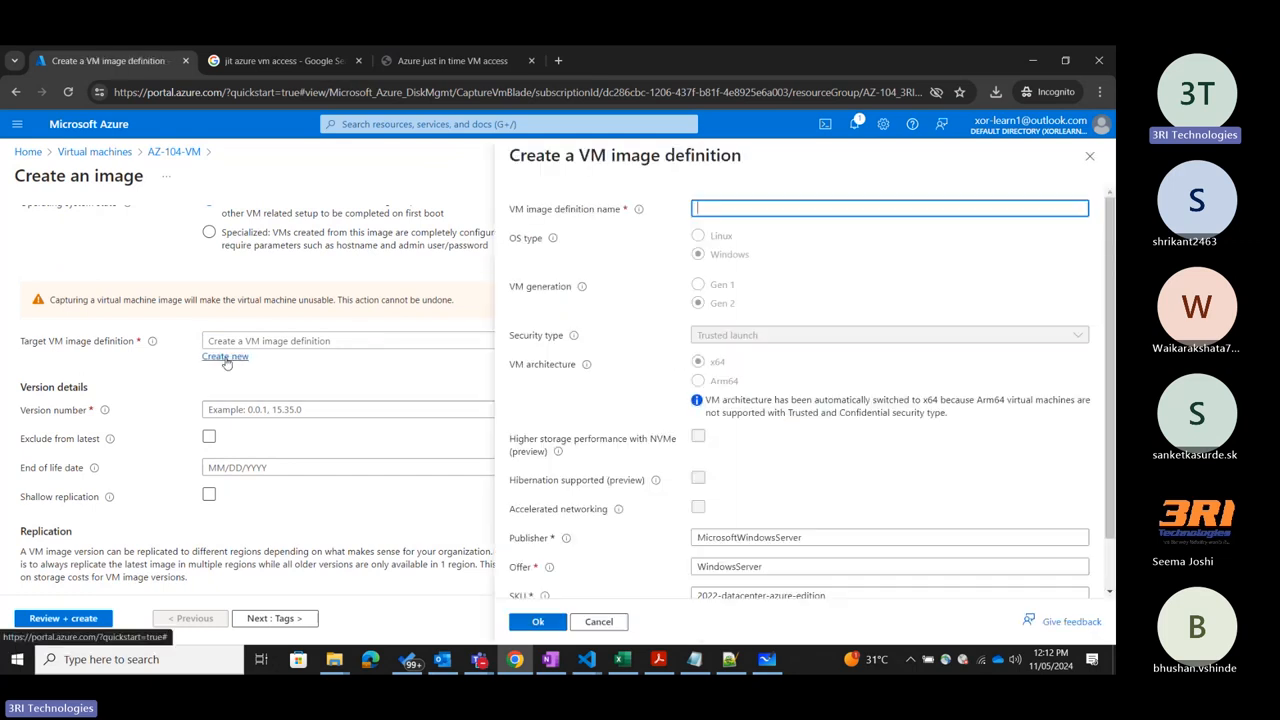
pyautogui.click(1082, 480)
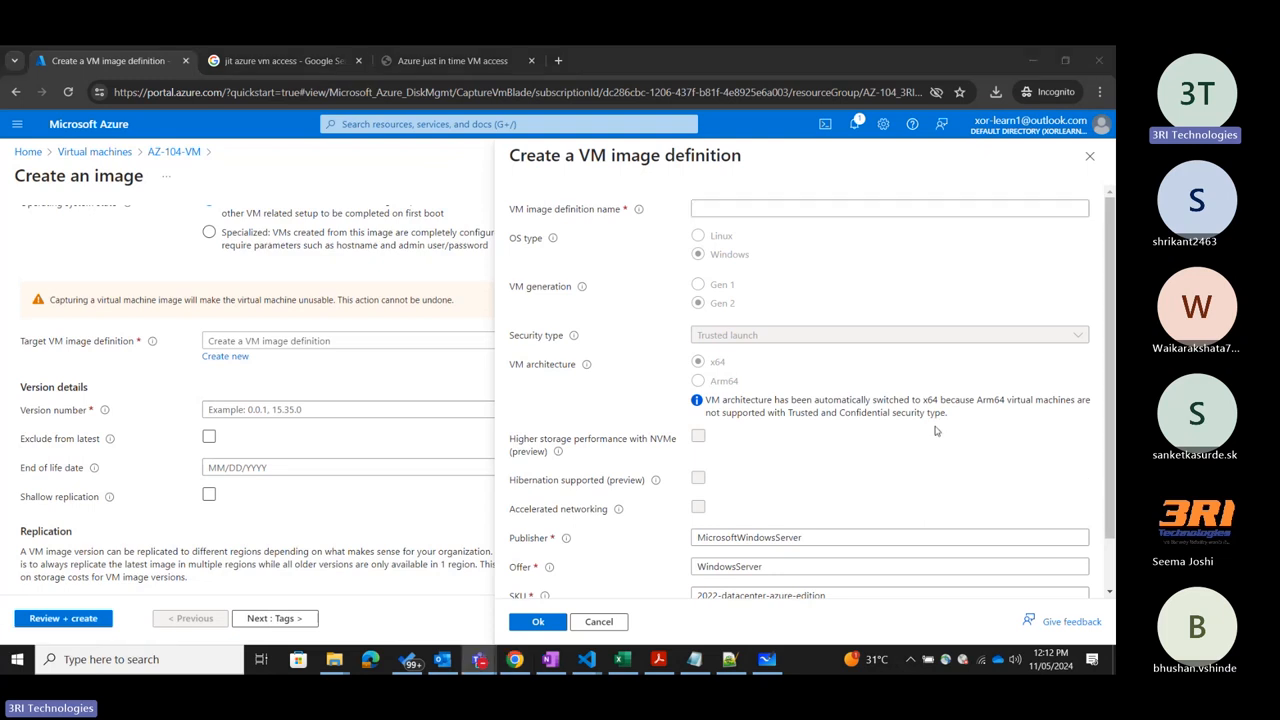
pyautogui.scroll(-2, 936, 431)
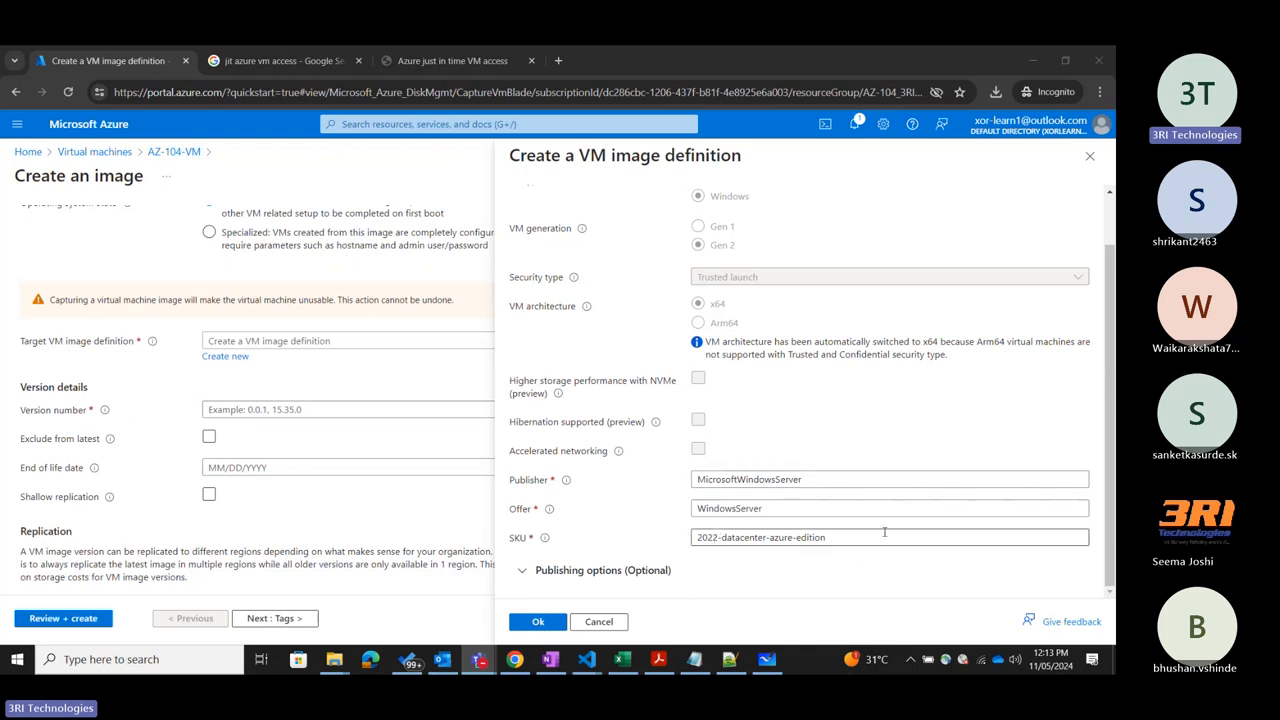
pyautogui.scroll(1, 884, 506)
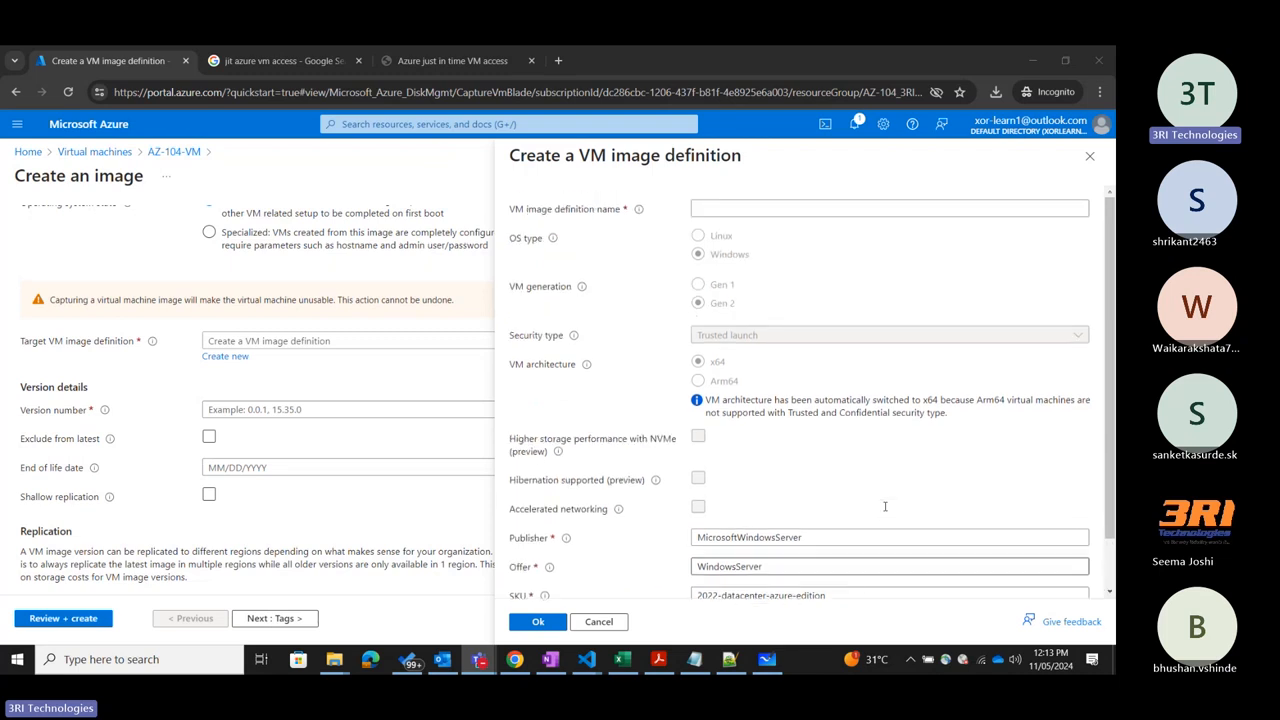
pyautogui.scroll(-1, 884, 506)
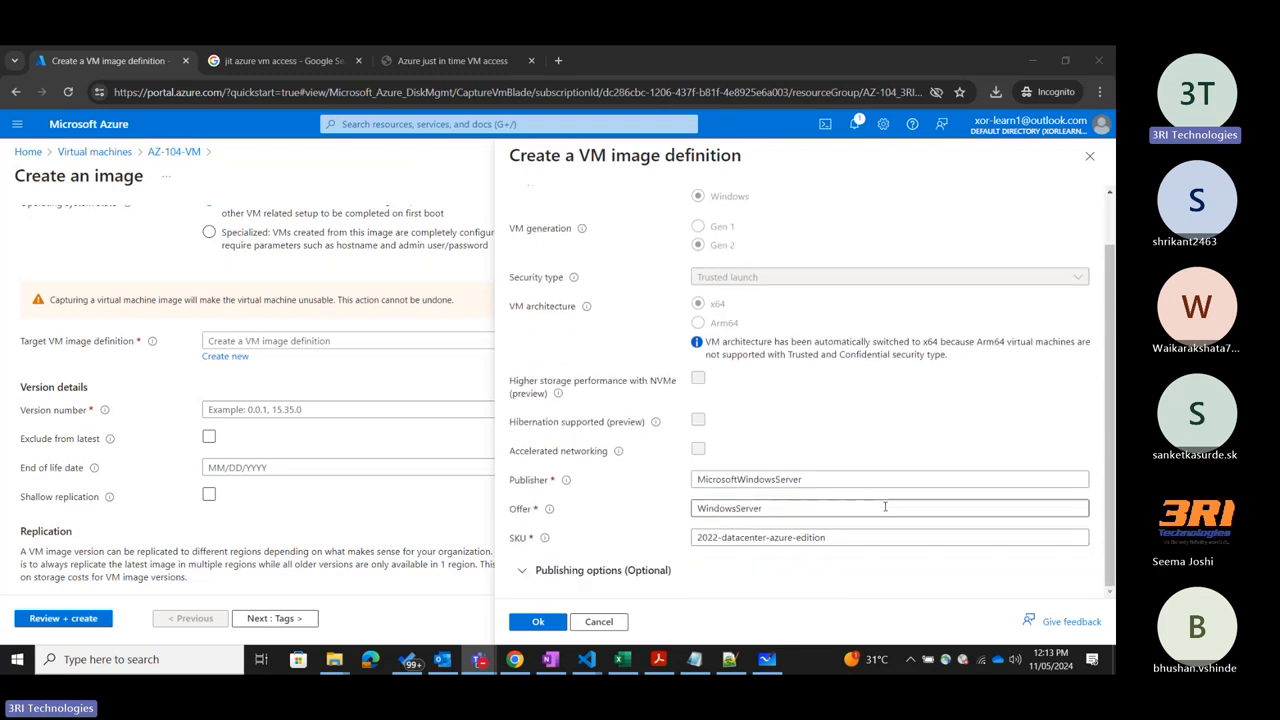
pyautogui.doubleClick(508, 513)
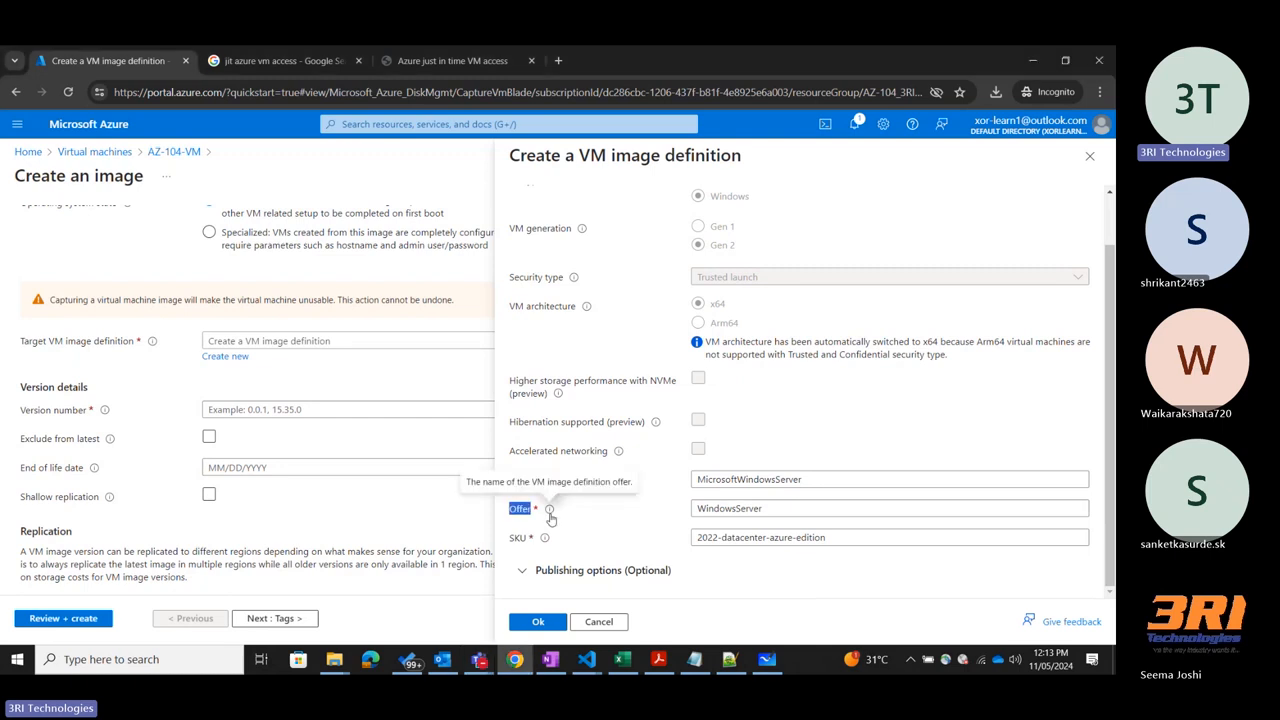
pyautogui.doubleClick(517, 538)
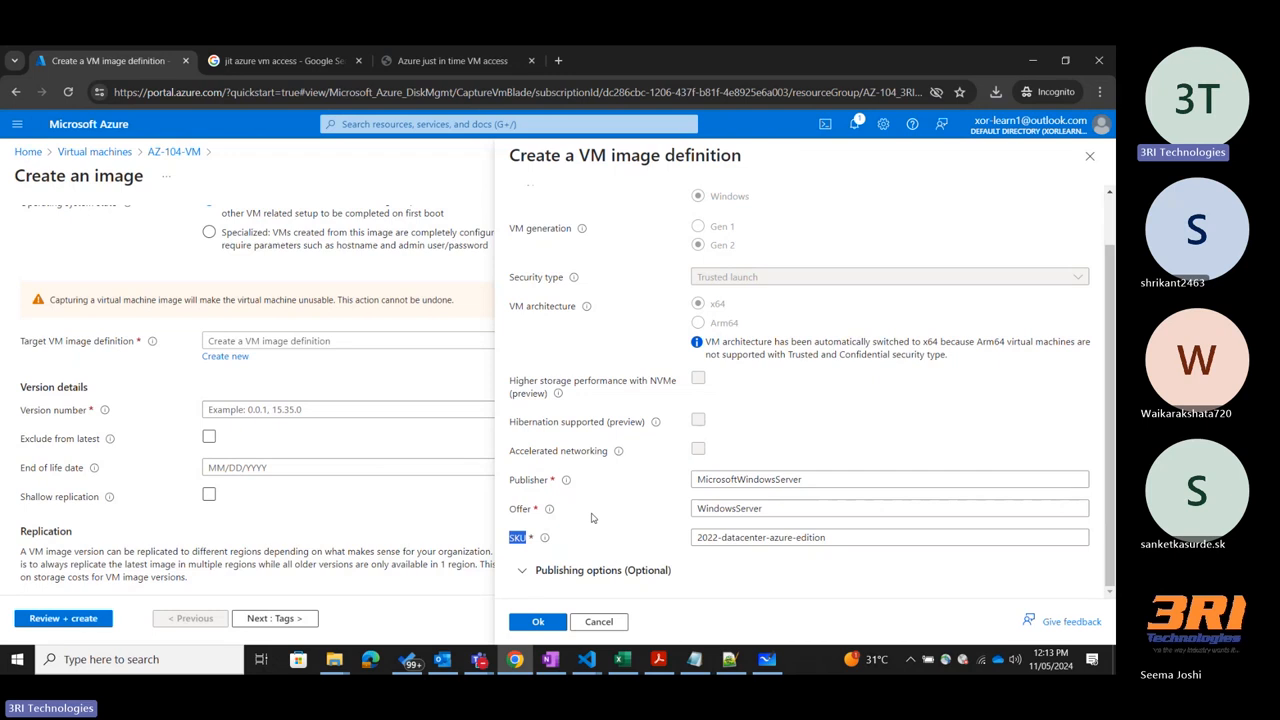
pyautogui.click(591, 517)
pyautogui.scroll(2, 591, 517)
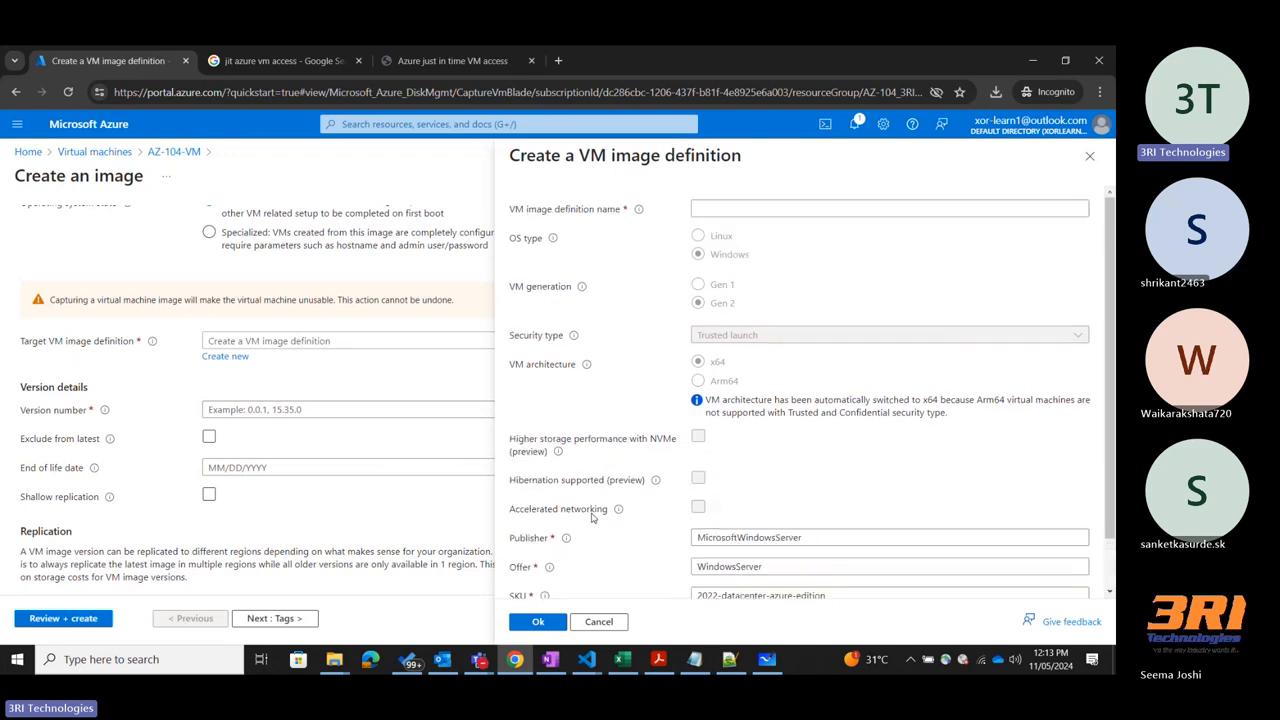
pyautogui.click(714, 209)
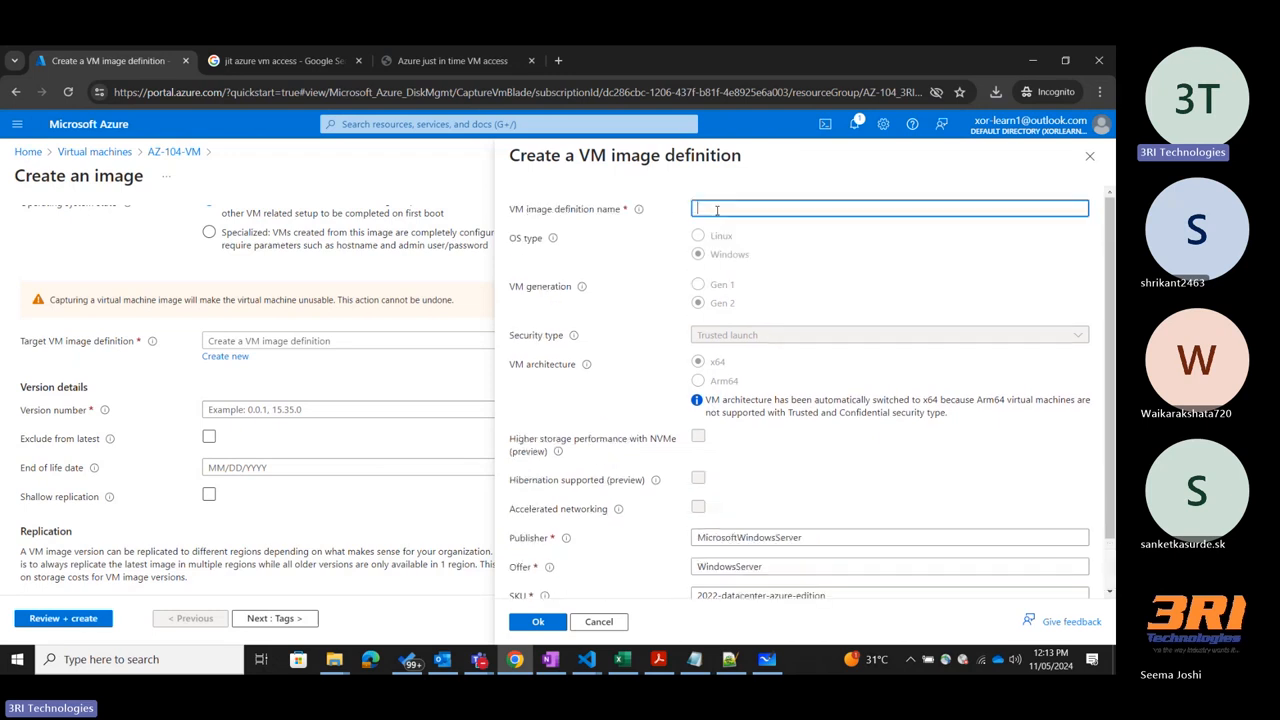
# Switch to the Teams meeting, admit the guest waiting in the lobby, and minimize the meeting window.
pyautogui.click(480, 656)
pyautogui.click(455, 600)
pyautogui.click(608, 209)
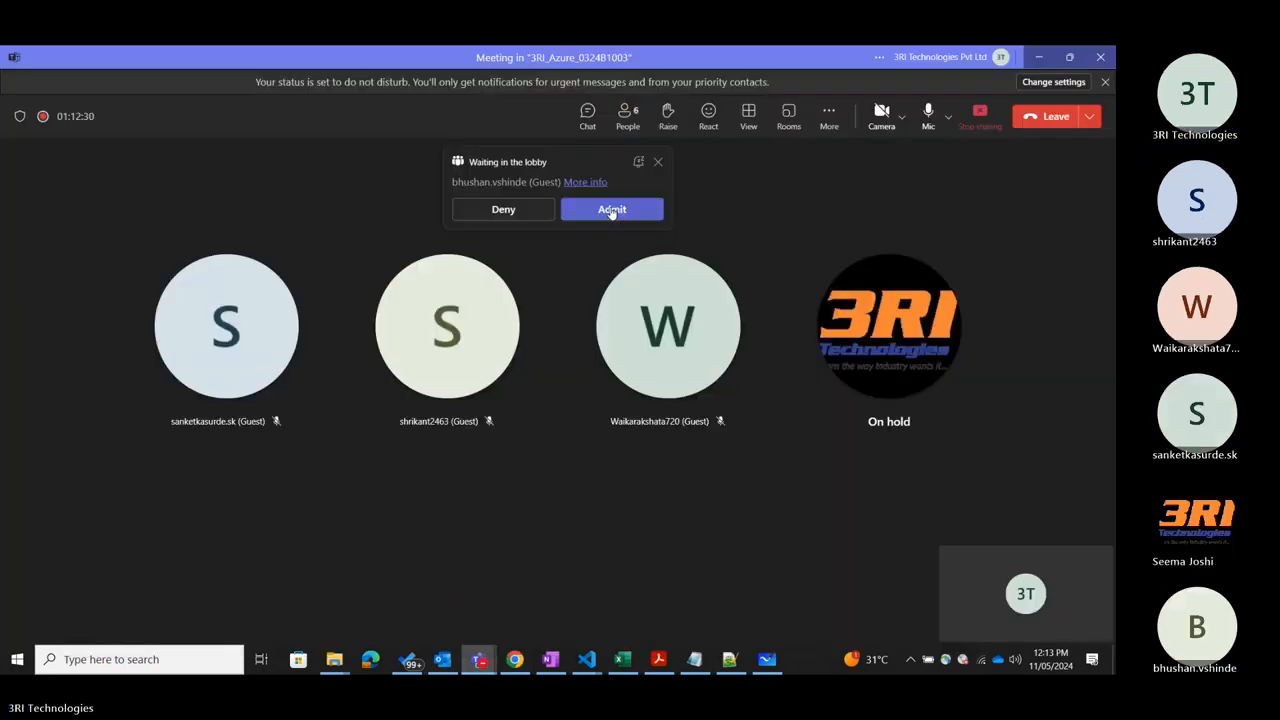
pyautogui.click(1047, 53)
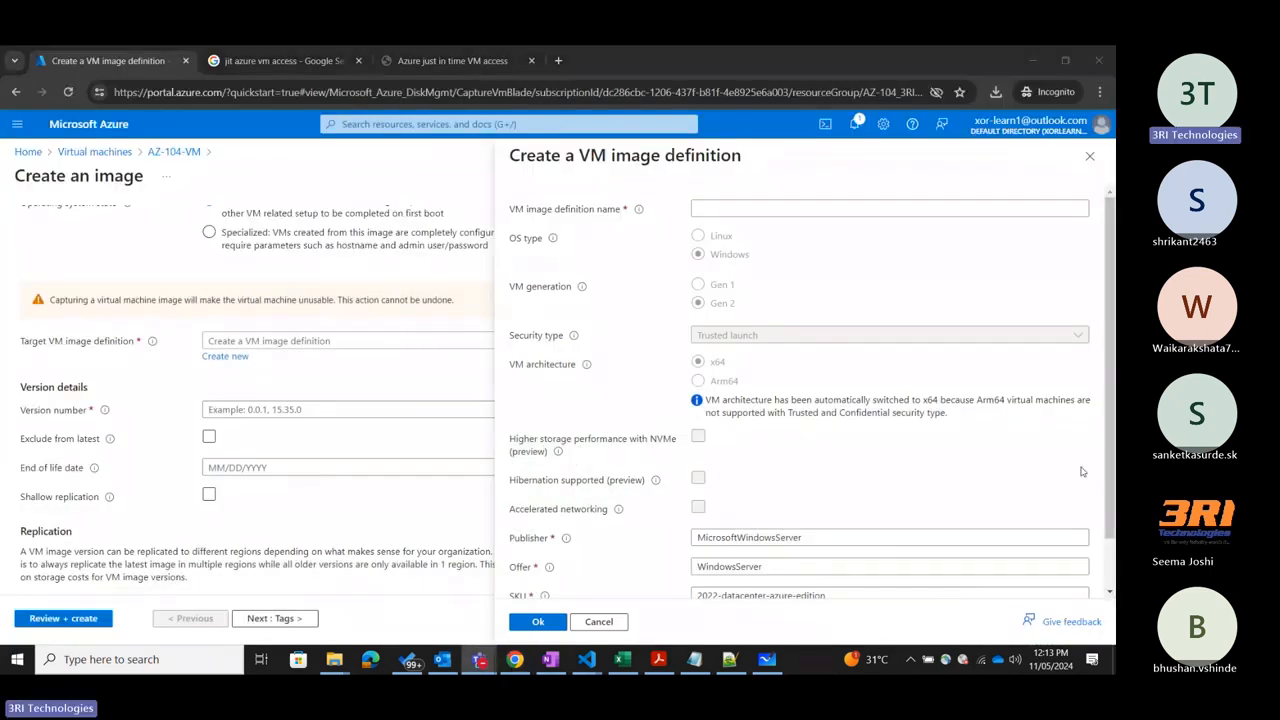
# Review the VM image definition fields from name to SKU again and close the form without creating the definition.
pyautogui.click(697, 212)
pyautogui.scroll(-1, 826, 326)
pyautogui.scroll(1, 826, 326)
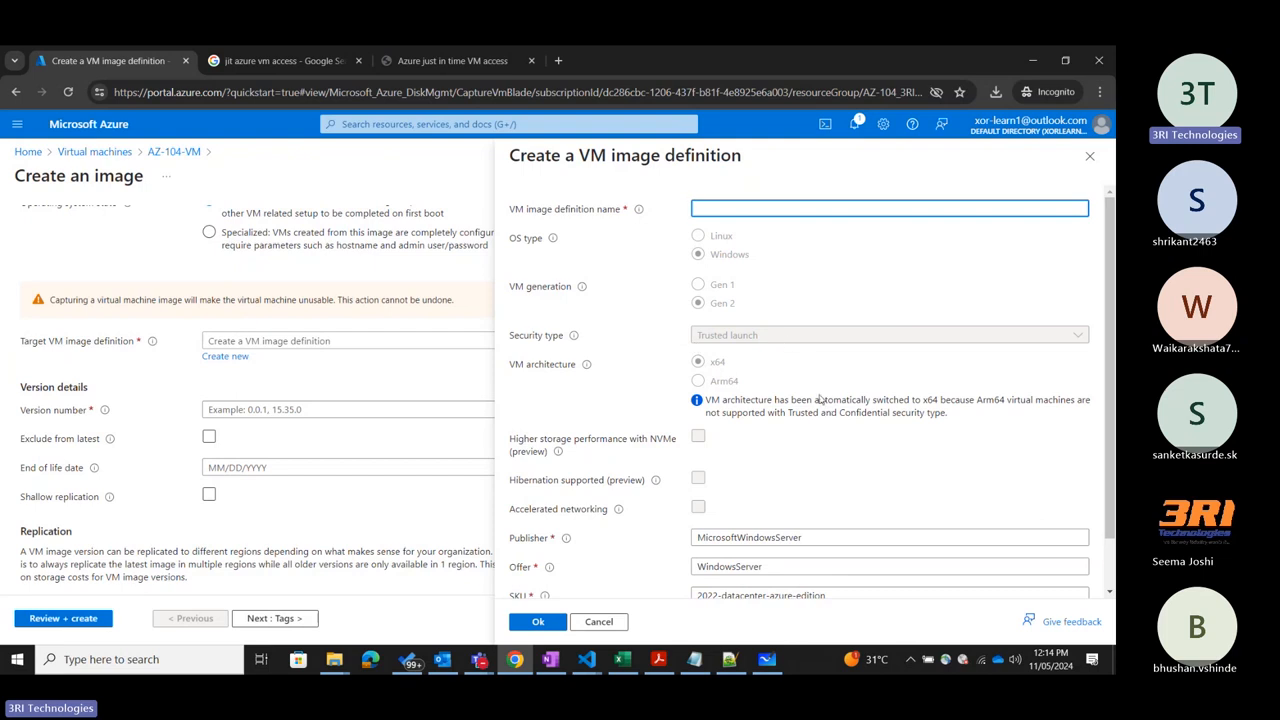
pyautogui.scroll(-1, 765, 372)
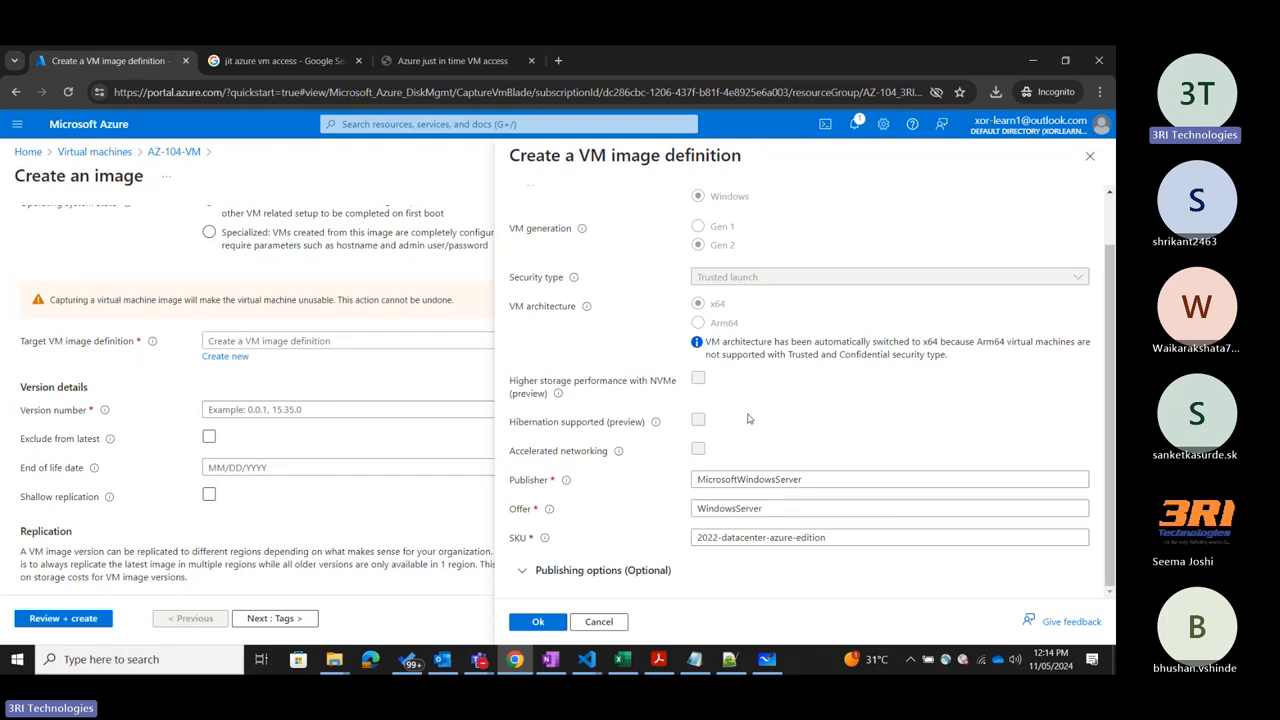
pyautogui.scroll(2, 748, 418)
pyautogui.scroll(-2, 748, 418)
pyautogui.scroll(2, 748, 418)
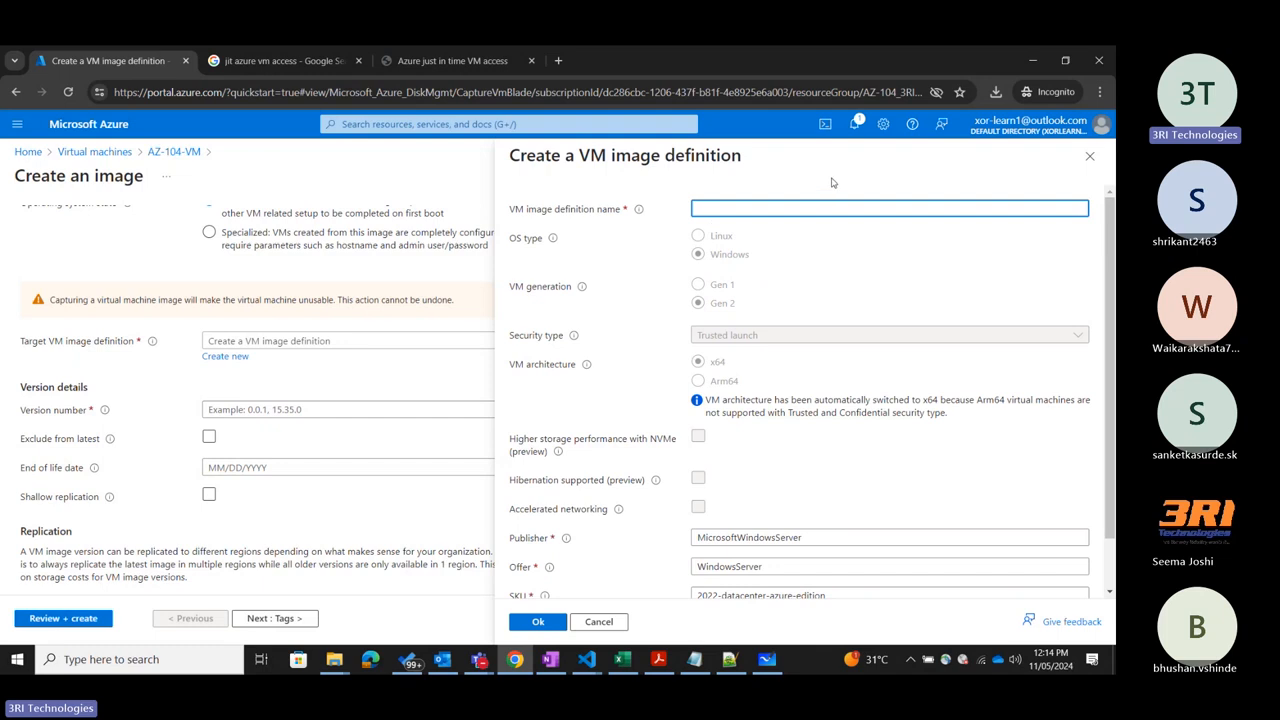
pyautogui.click(1085, 158)
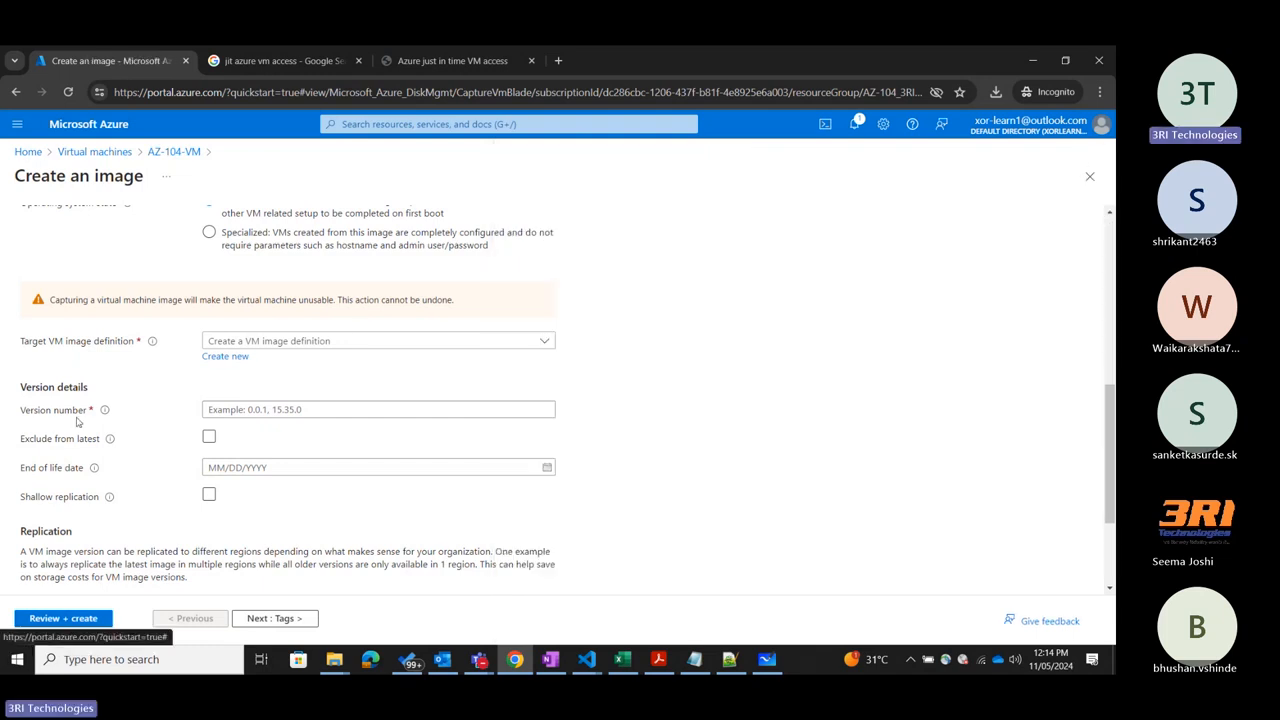
# Set the version number of the image to 0.0.1 in the version details.
pyautogui.click(248, 409)
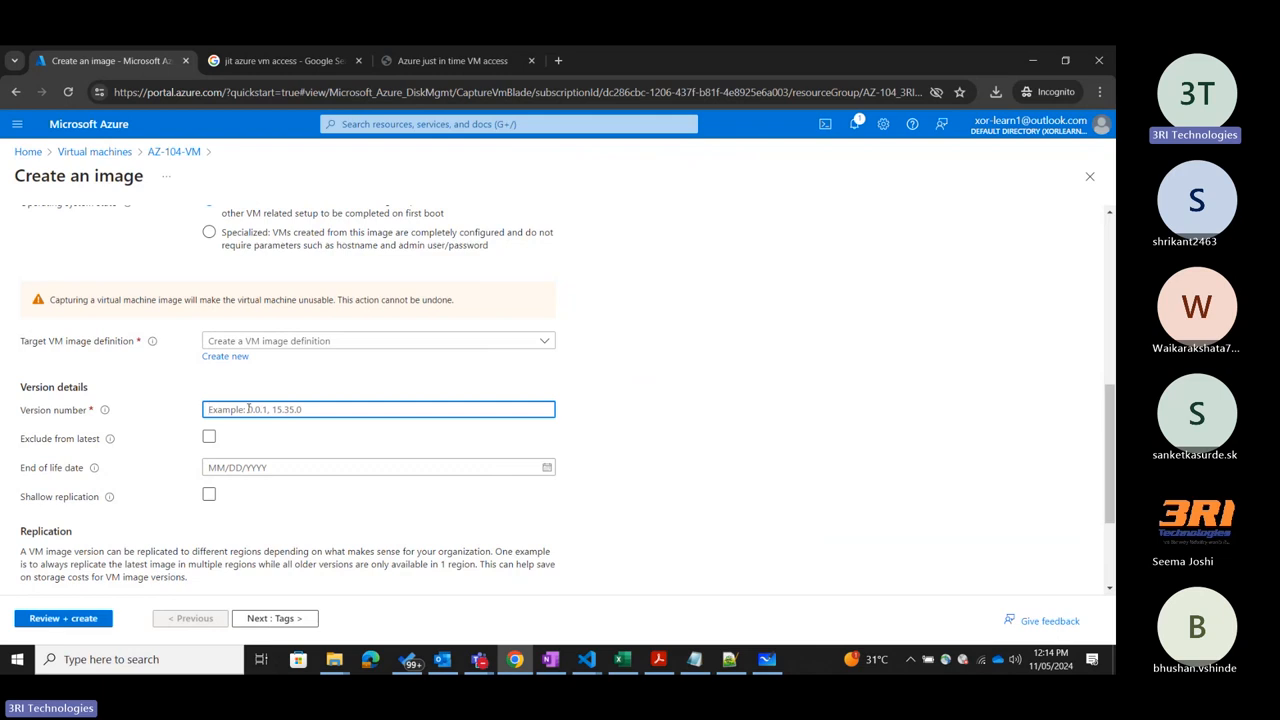
pyautogui.write('0')
pyautogui.press('BackSpace')
pyautogui.write('0')
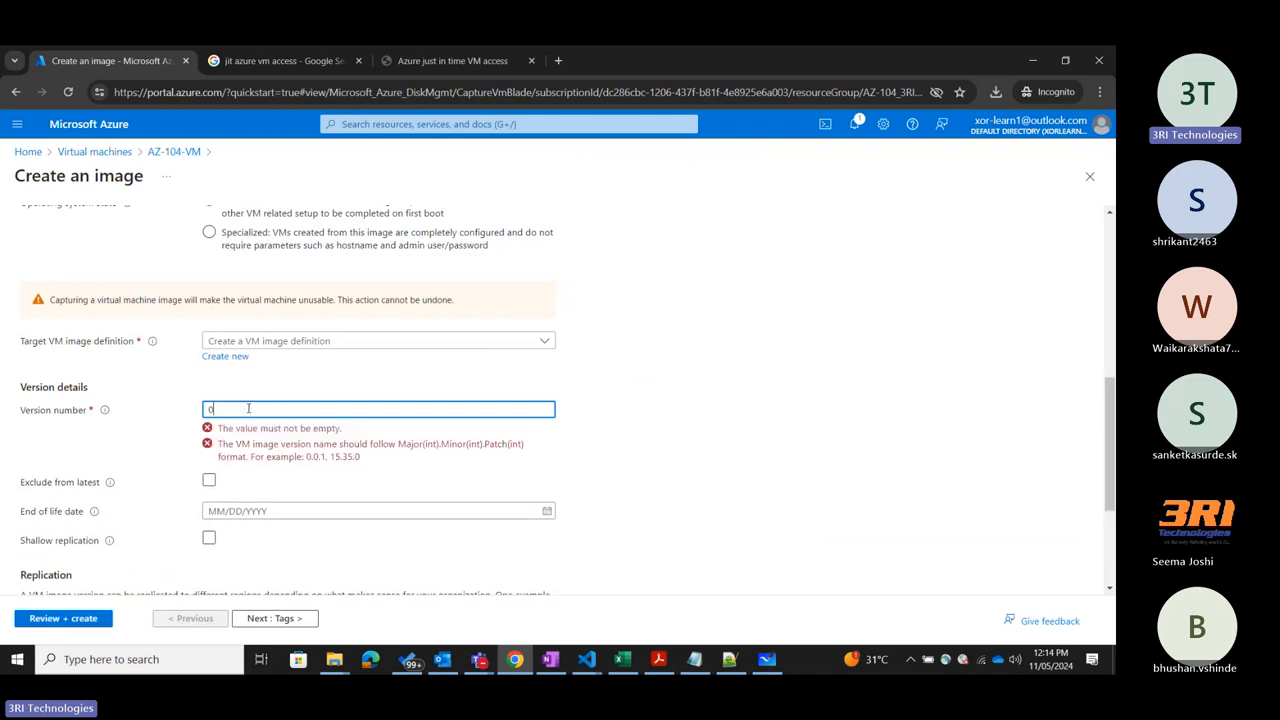
pyautogui.write('.0.1')
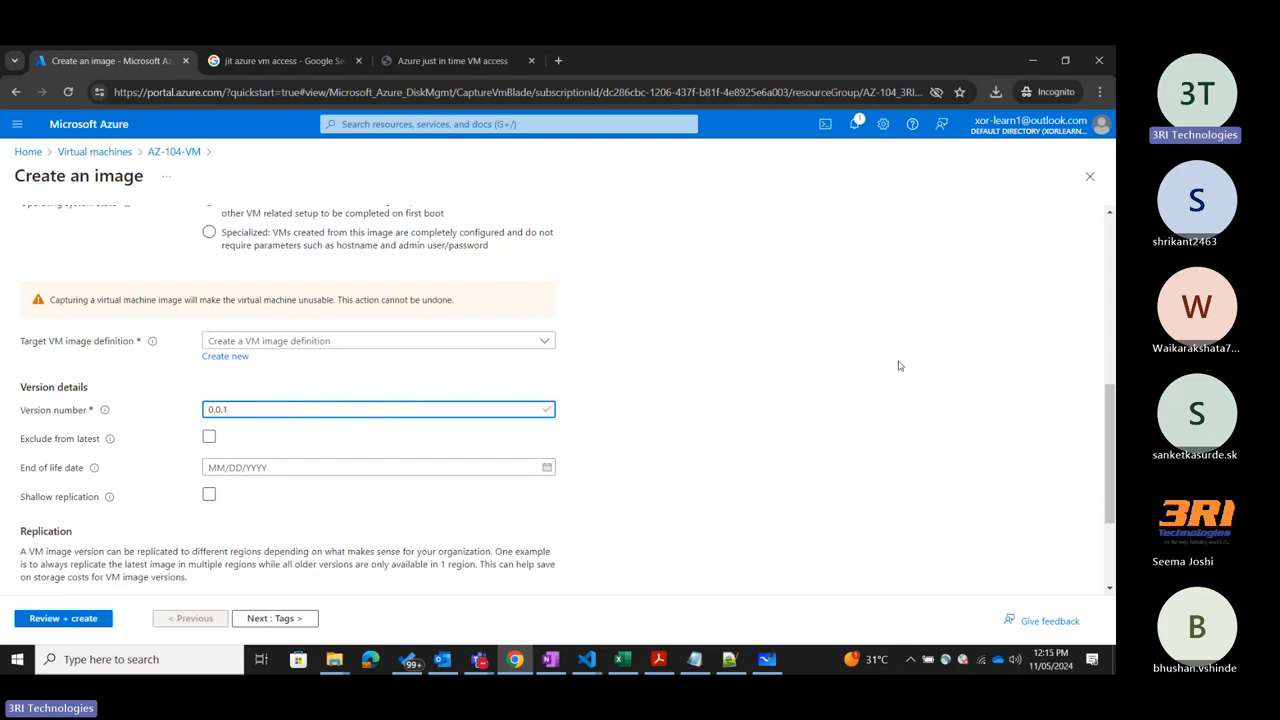
pyautogui.write('.')
pyautogui.press('BackSpace')
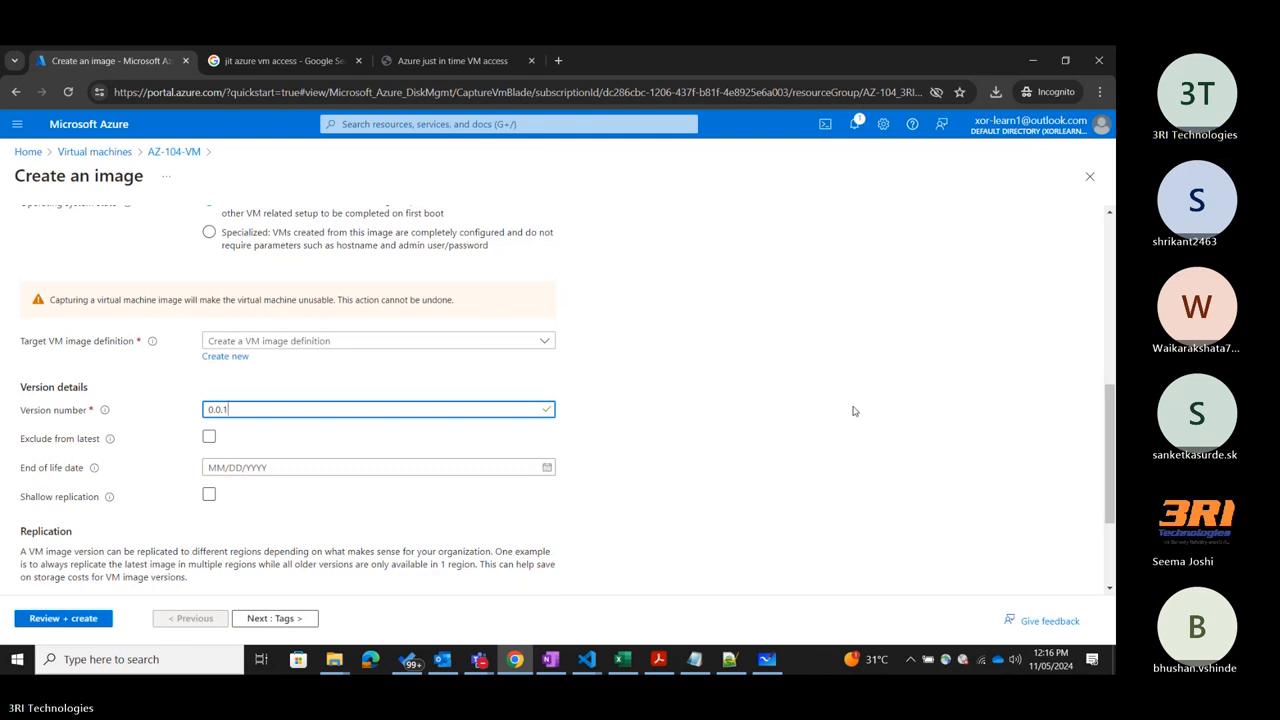
# Enable shallow replication for the image version to see its effect on the replication settings, and disable it again.
pyautogui.click(80, 521)
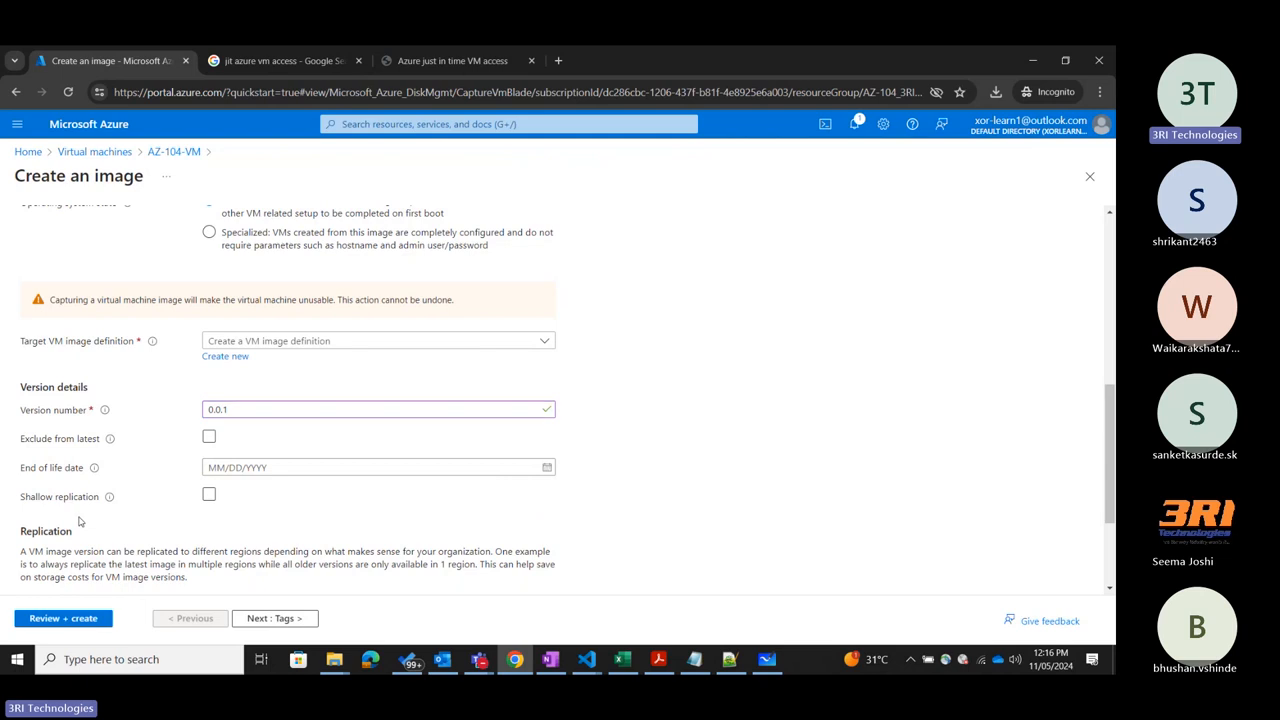
pyautogui.scroll(-2, 80, 521)
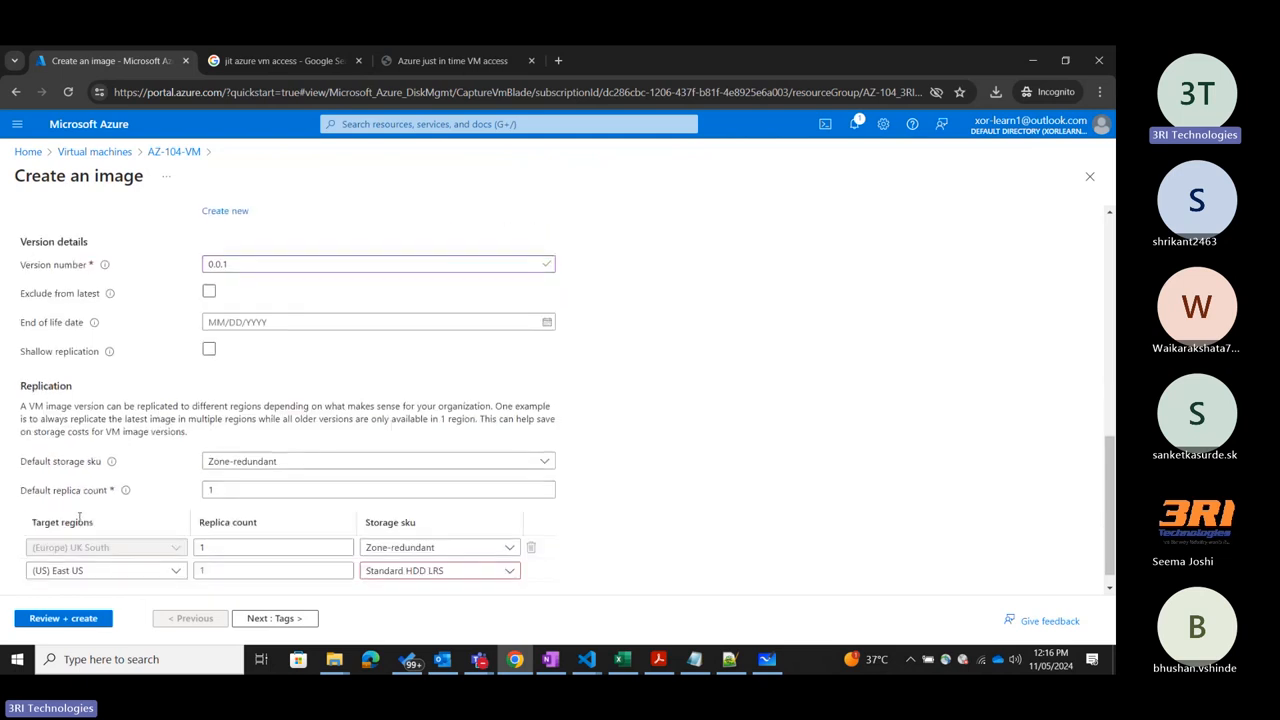
pyautogui.click(208, 350)
pyautogui.scroll(-1, 155, 520)
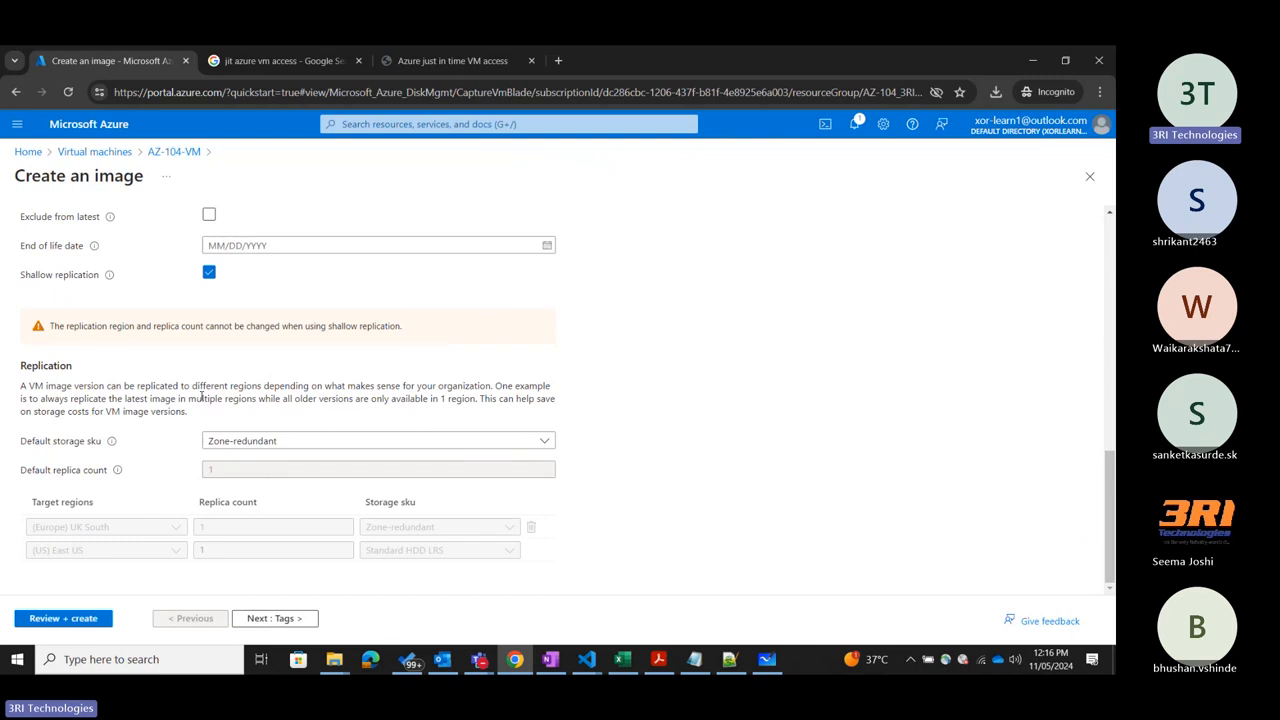
pyautogui.click(209, 272)
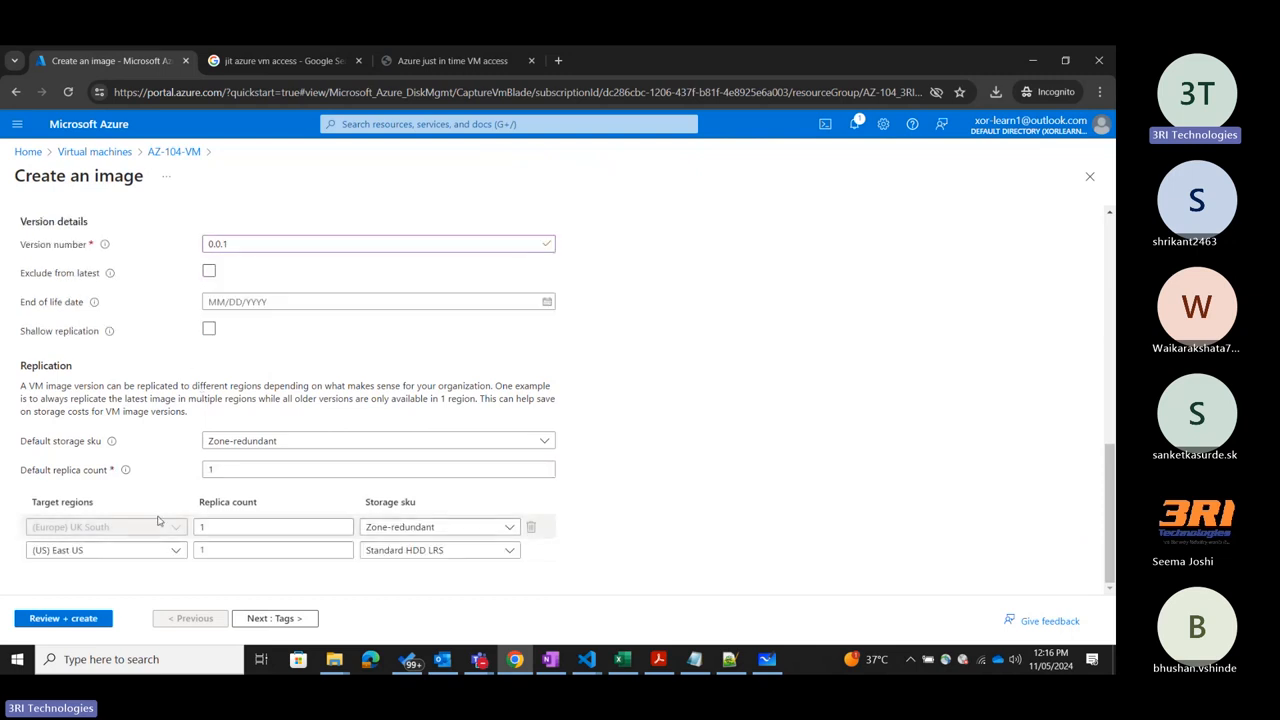
# Examine the default replica count, the regions offered for adding a replication target, and the rest of the image form.
pyautogui.doubleClick(238, 470)
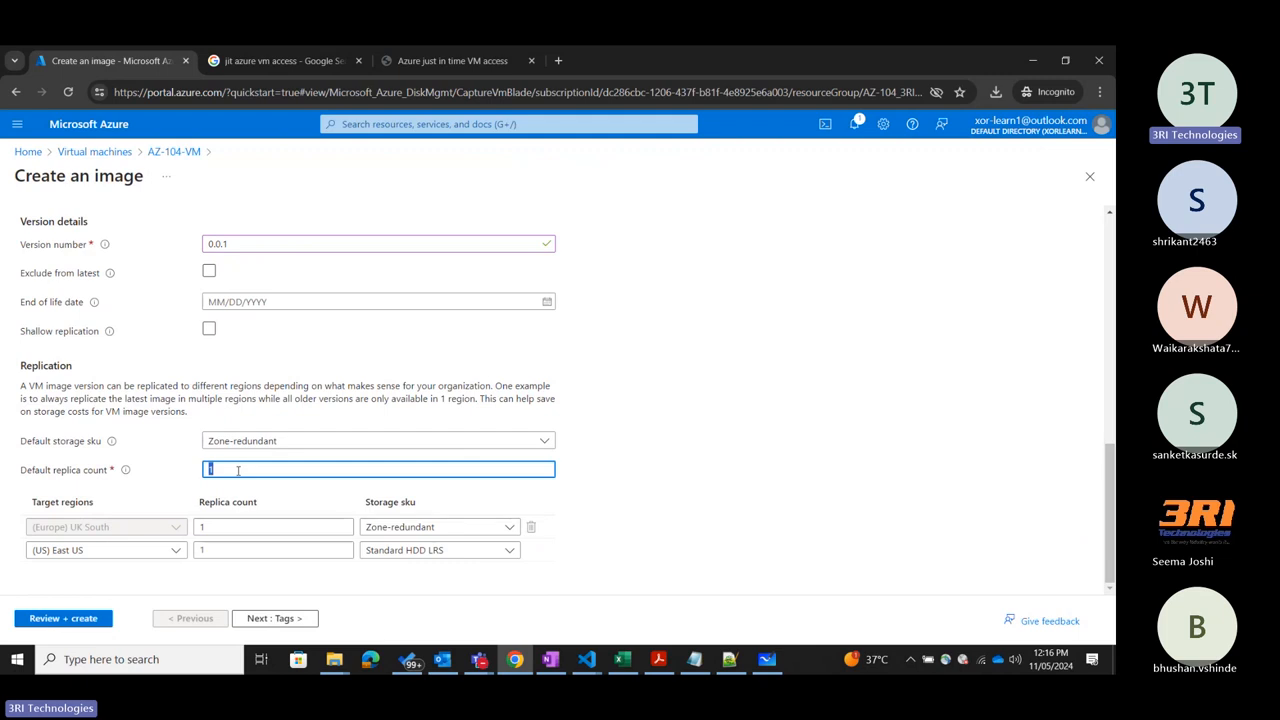
pyautogui.click(126, 531)
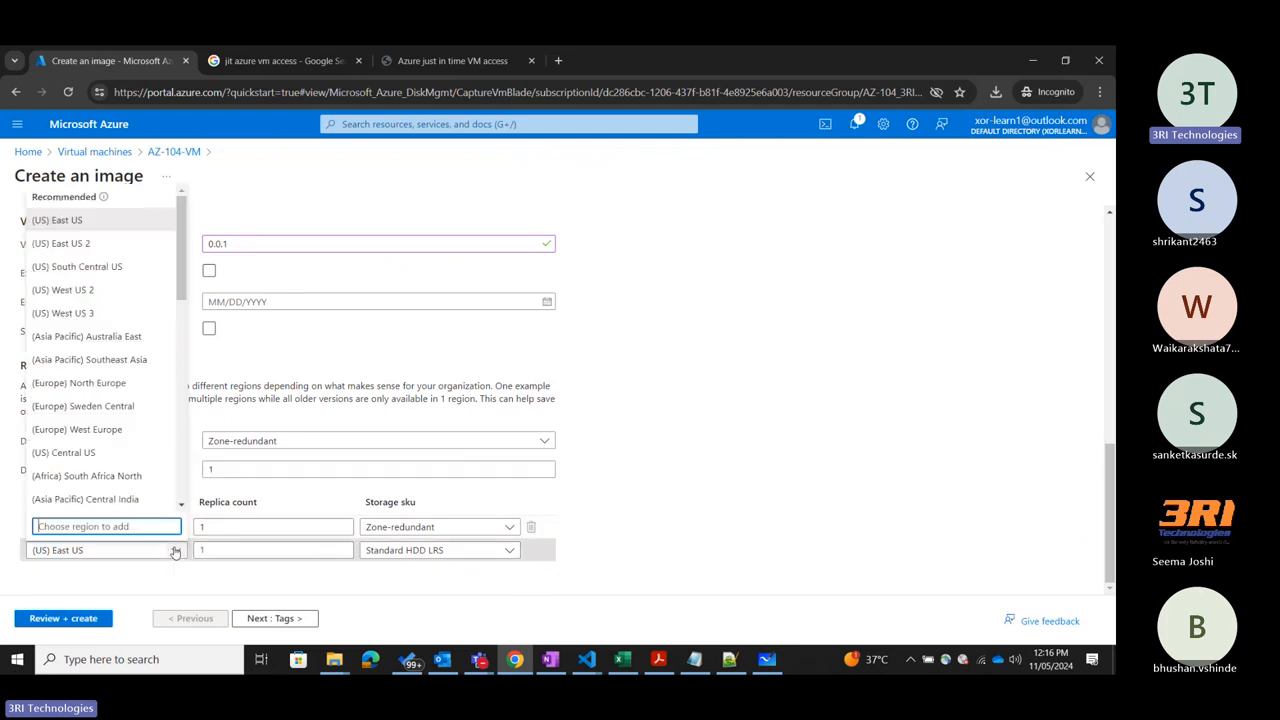
pyautogui.scroll(-8, 113, 389)
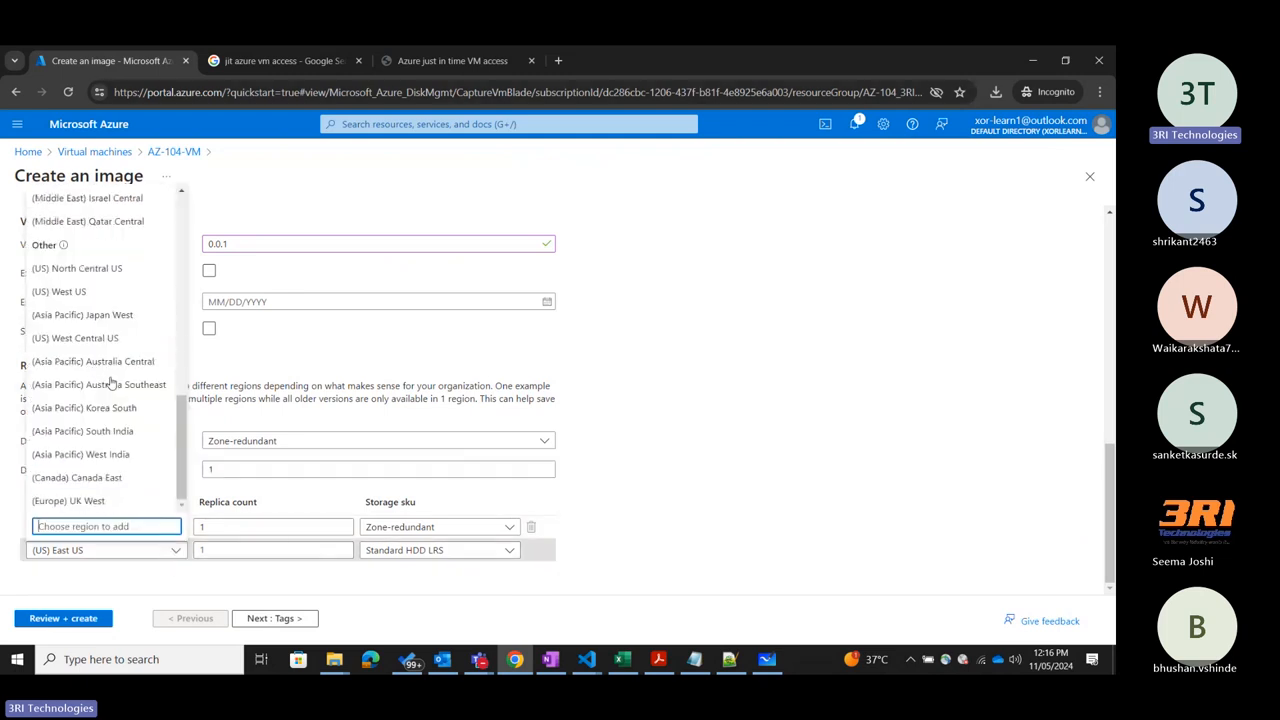
pyautogui.scroll(5, 171, 380)
pyautogui.click(801, 436)
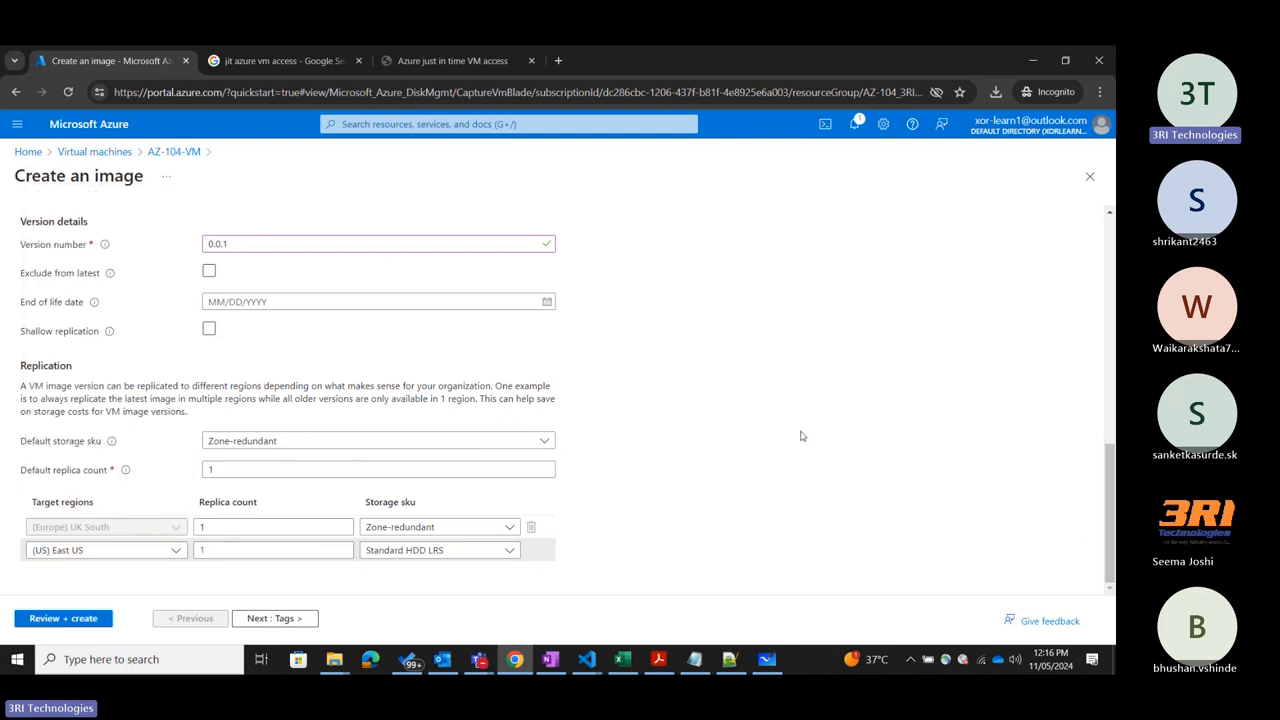
pyautogui.scroll(6, 801, 436)
pyautogui.scroll(-6, 801, 436)
pyautogui.scroll(10, 801, 436)
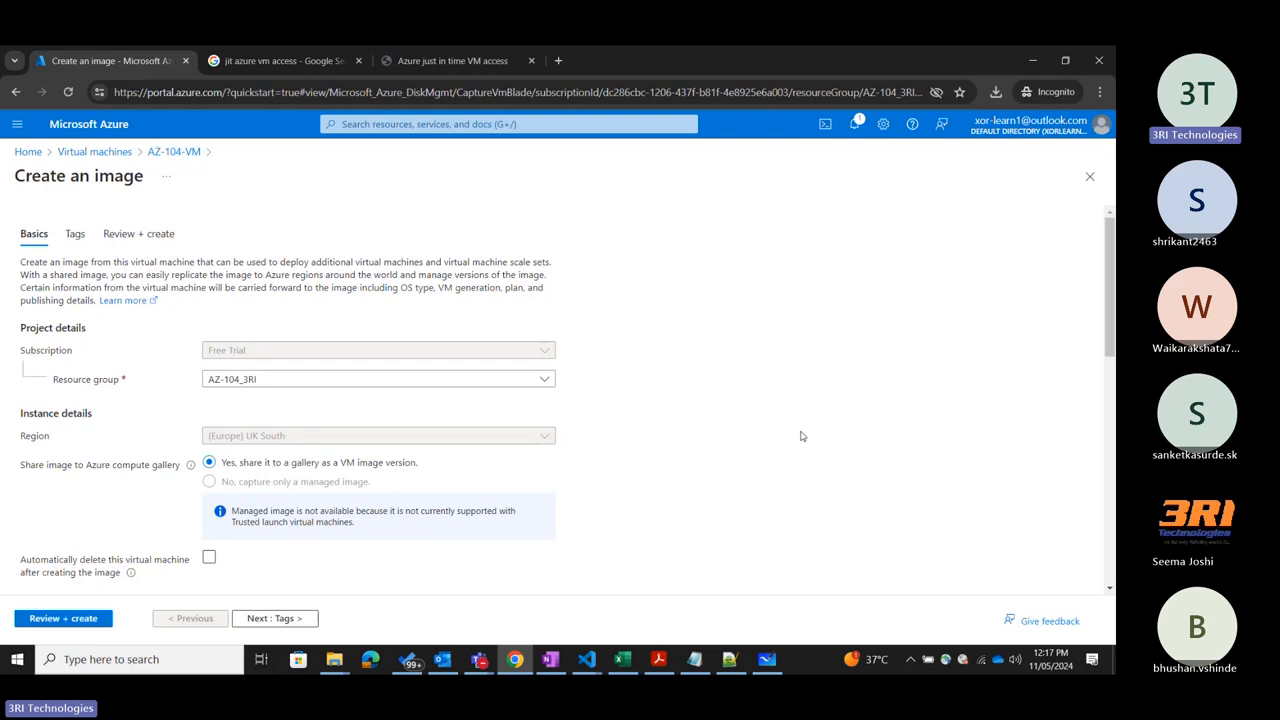
# Check the image's tags and review stages, return to the basics, and close the form, discarding the unsaved edits.
pyautogui.click(79, 238)
pyautogui.click(132, 236)
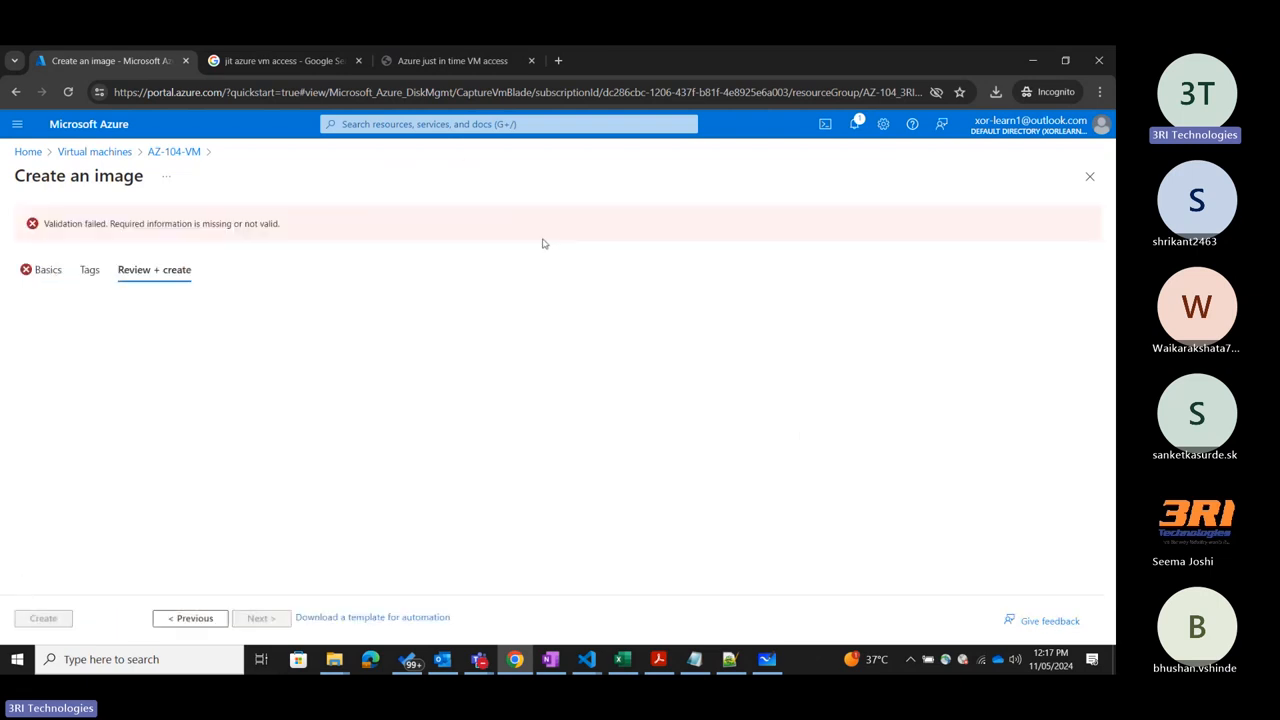
pyautogui.click(45, 270)
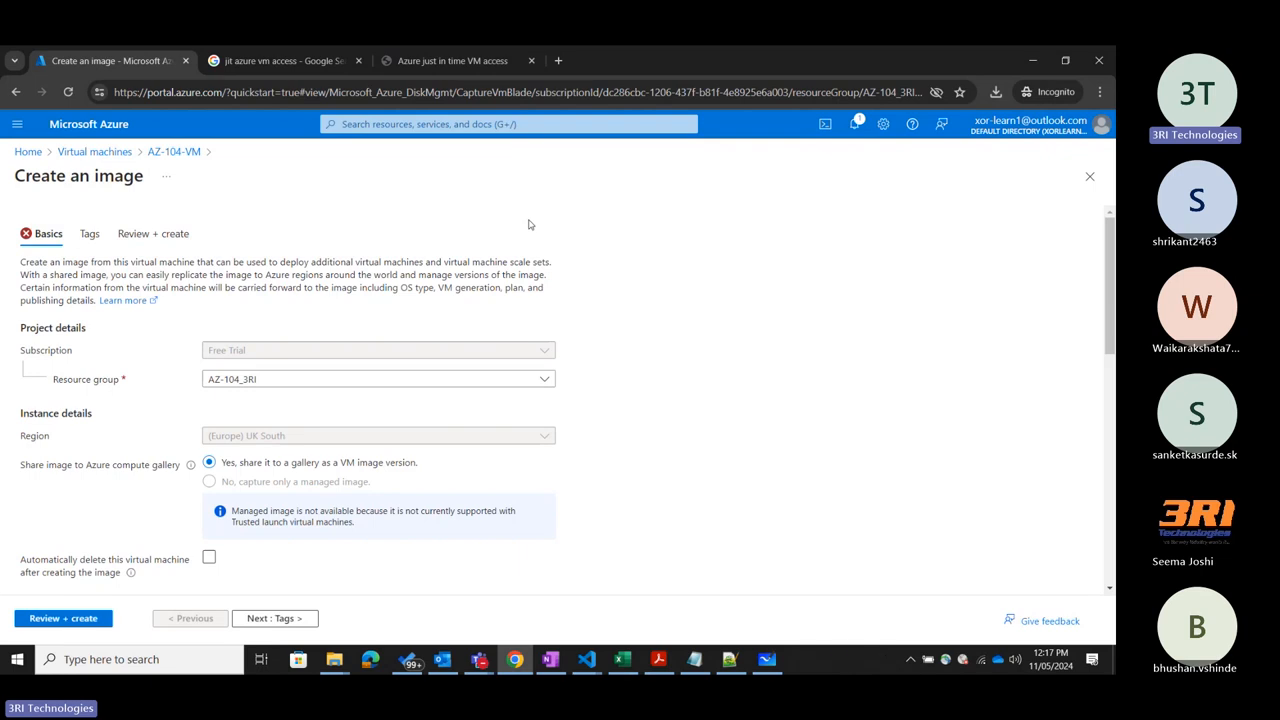
pyautogui.click(1090, 178)
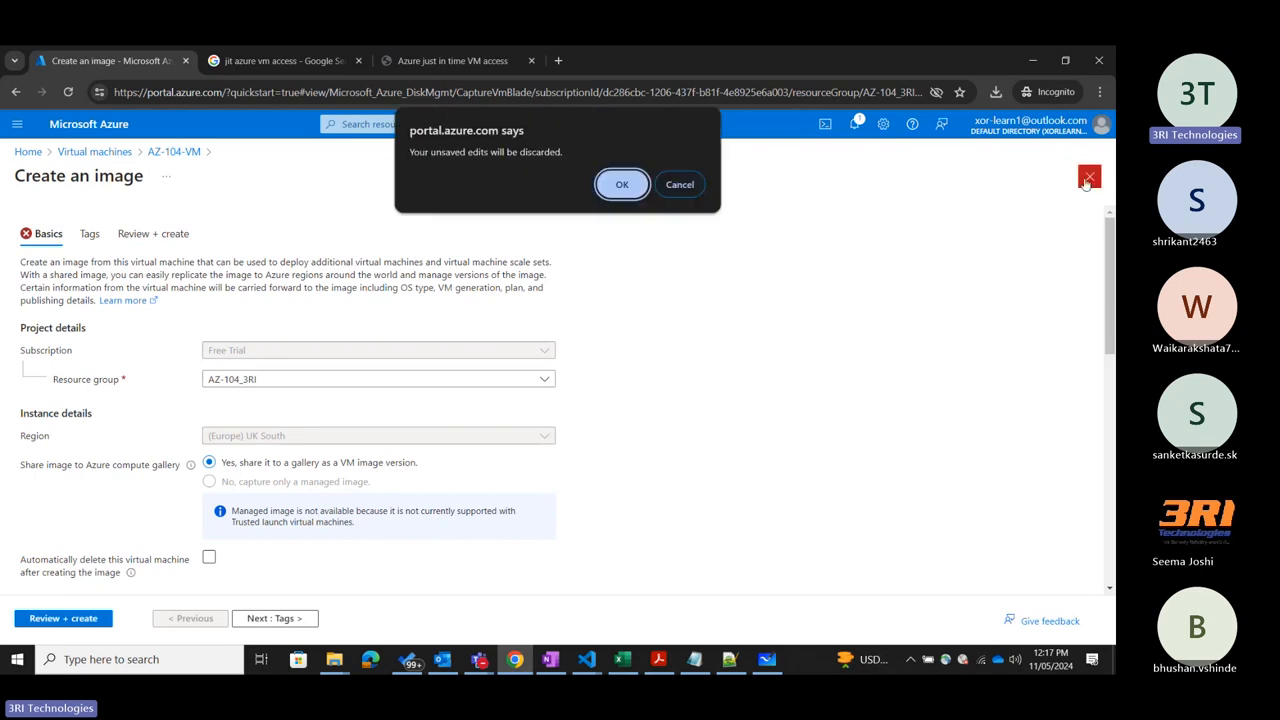
pyautogui.click(620, 186)
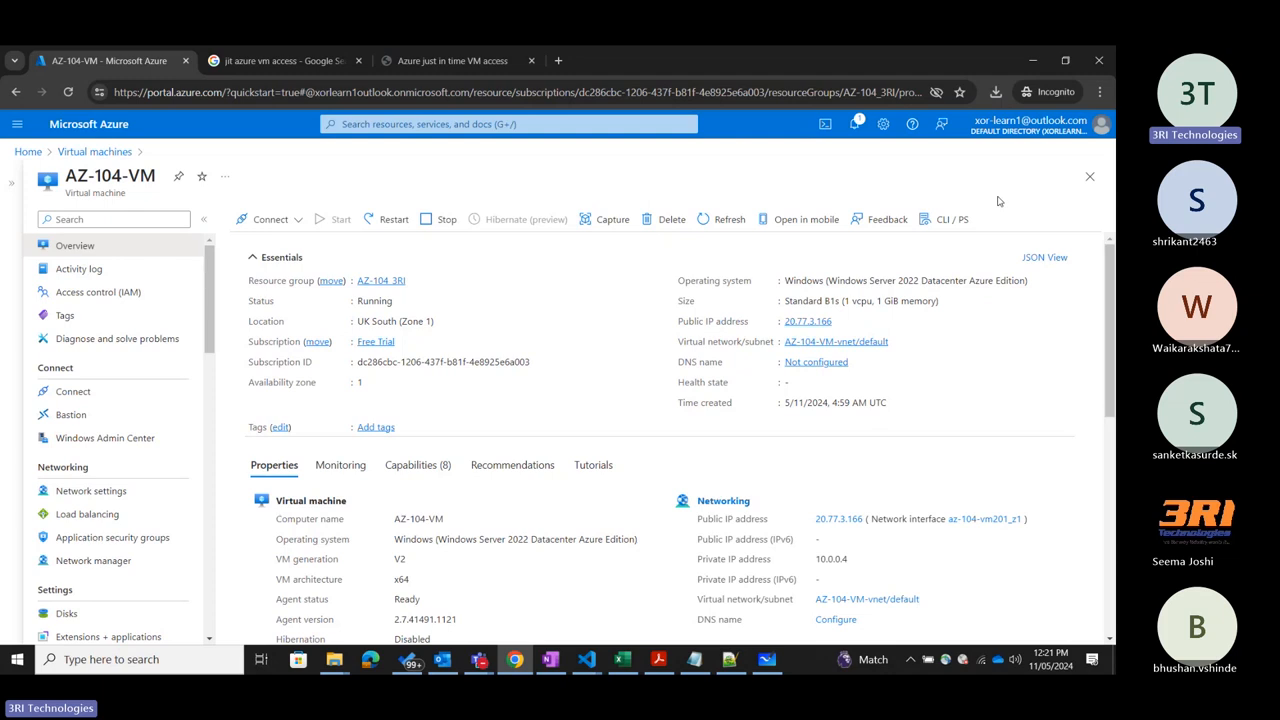
# Open the CLI/PS command reference of AZ-104-VM and examine the az vm start syntax and its resource group, name and subscription example.
pyautogui.click(945, 219)
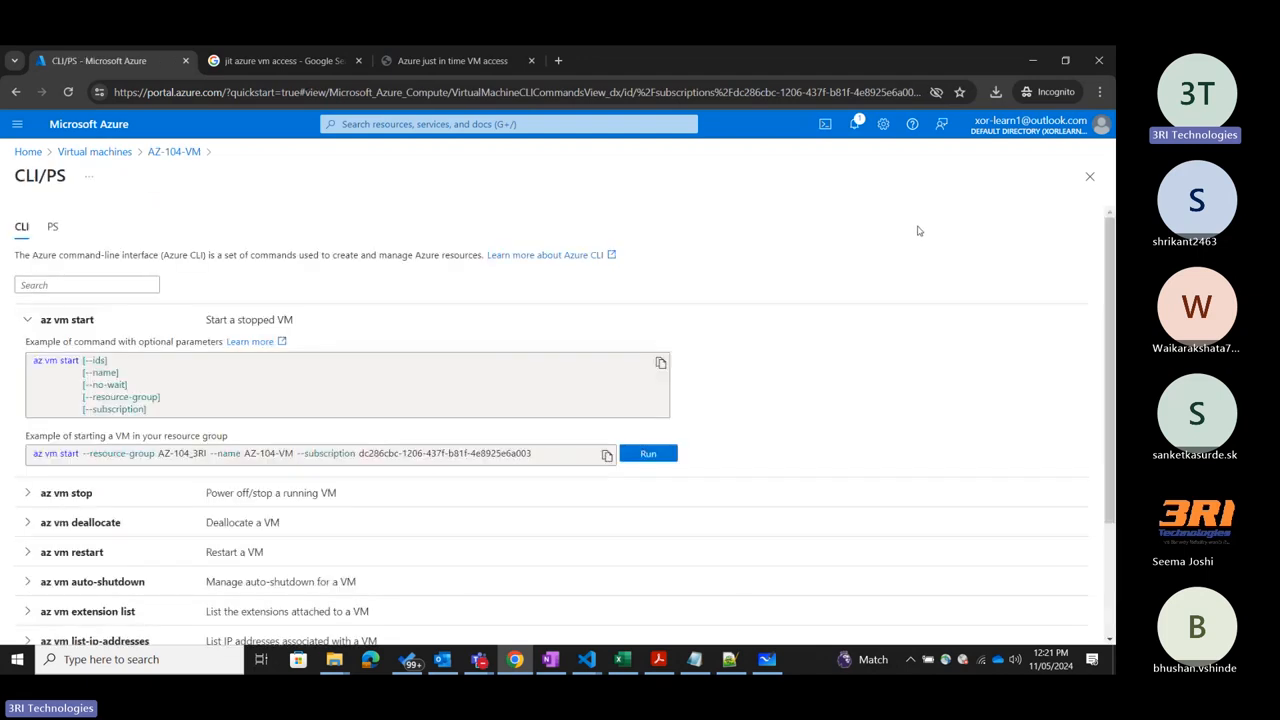
pyautogui.click(66, 320)
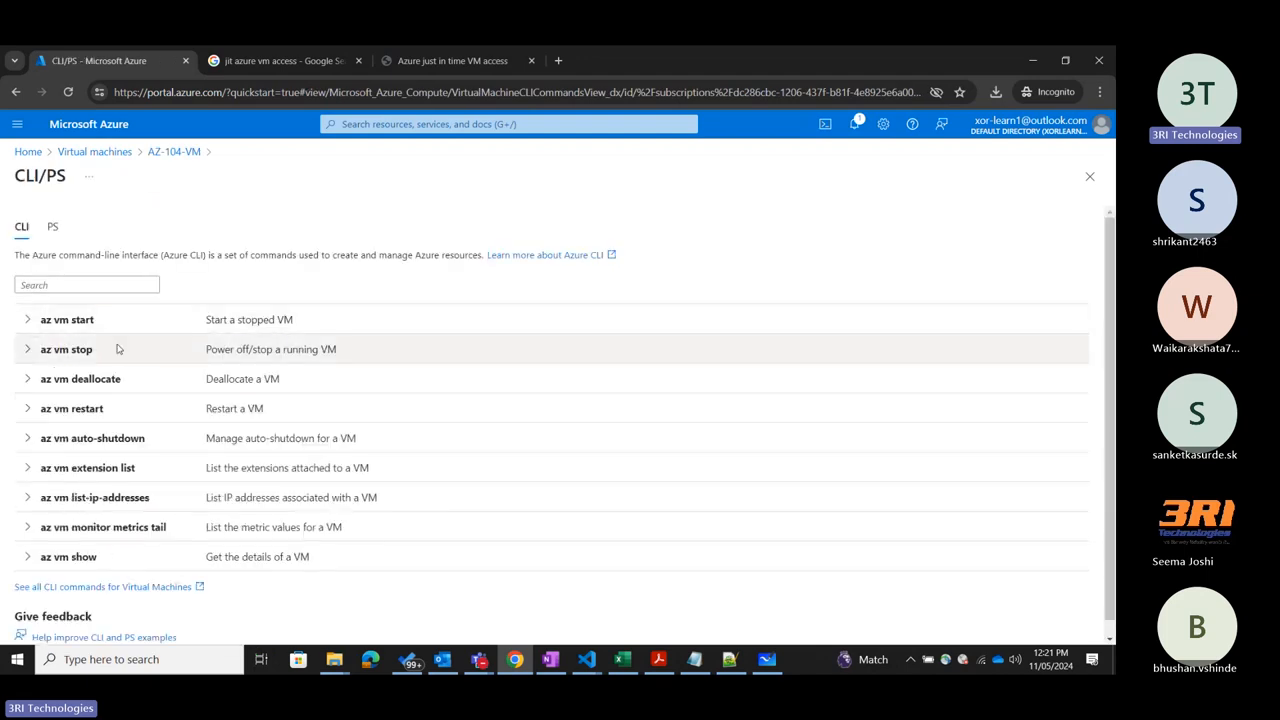
pyautogui.click(26, 320)
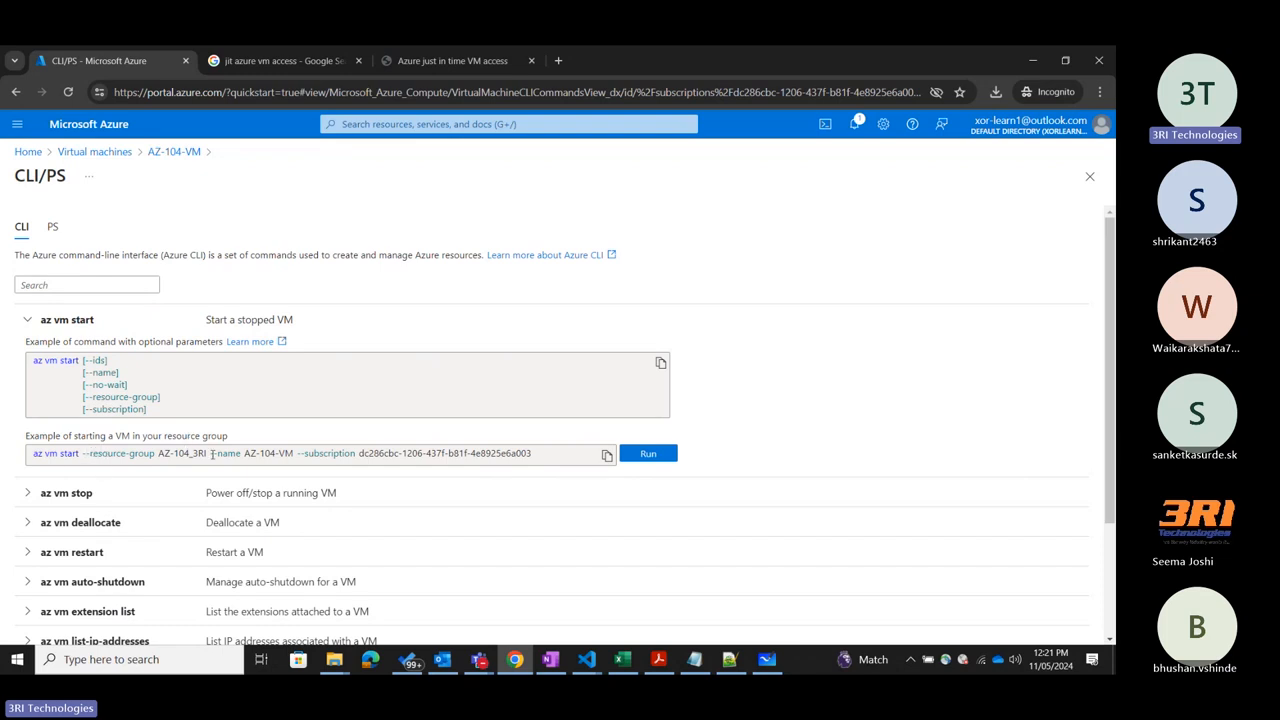
pyautogui.moveTo(297, 453); pyautogui.dragTo(548, 450)
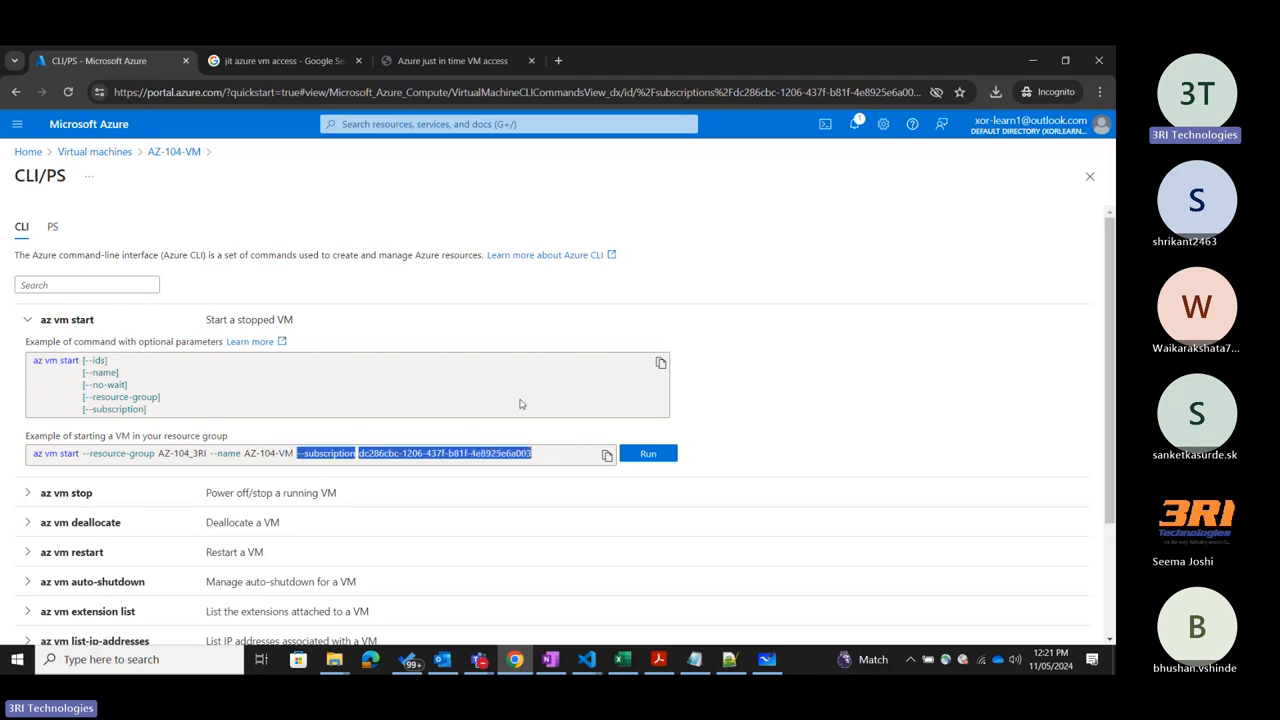
pyautogui.click(505, 395)
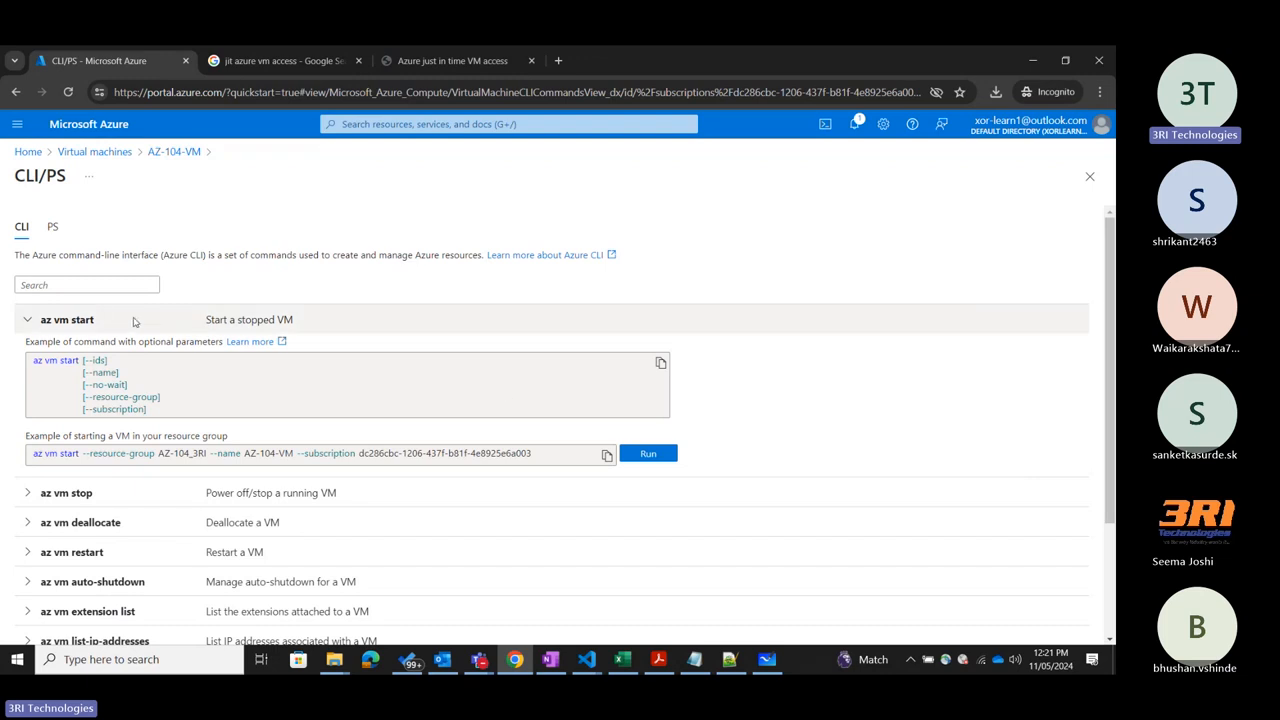
pyautogui.scroll(-3, 110, 335)
pyautogui.scroll(2, 65, 357)
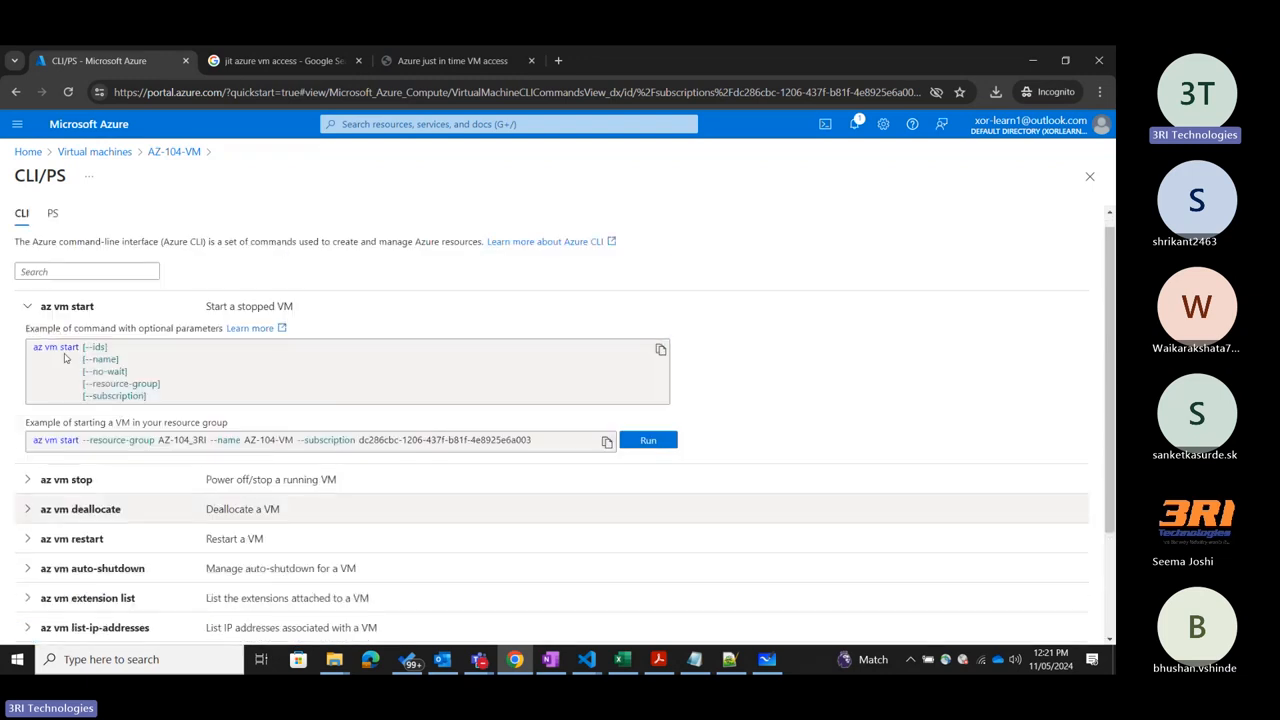
pyautogui.click(66, 306)
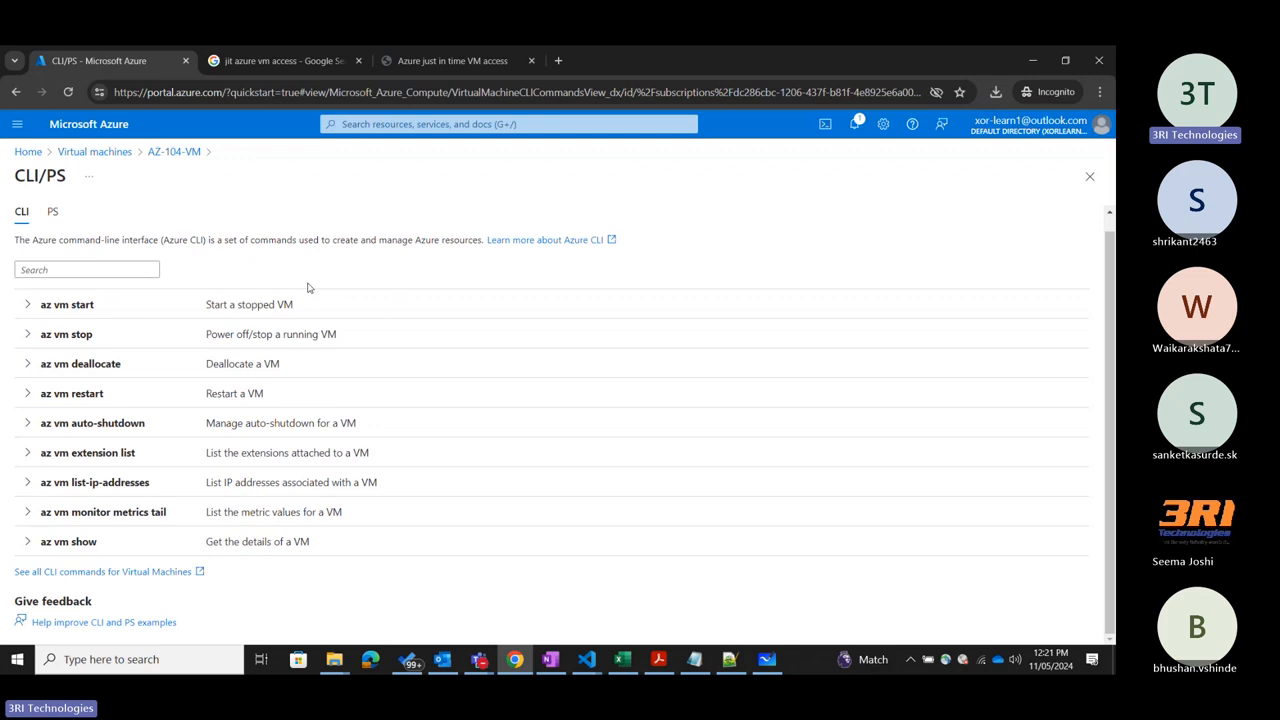
# Open the full CLI command documentation for virtual machines and browse the az vm commands from the overview table to az vm create.
pyautogui.click(123, 577)
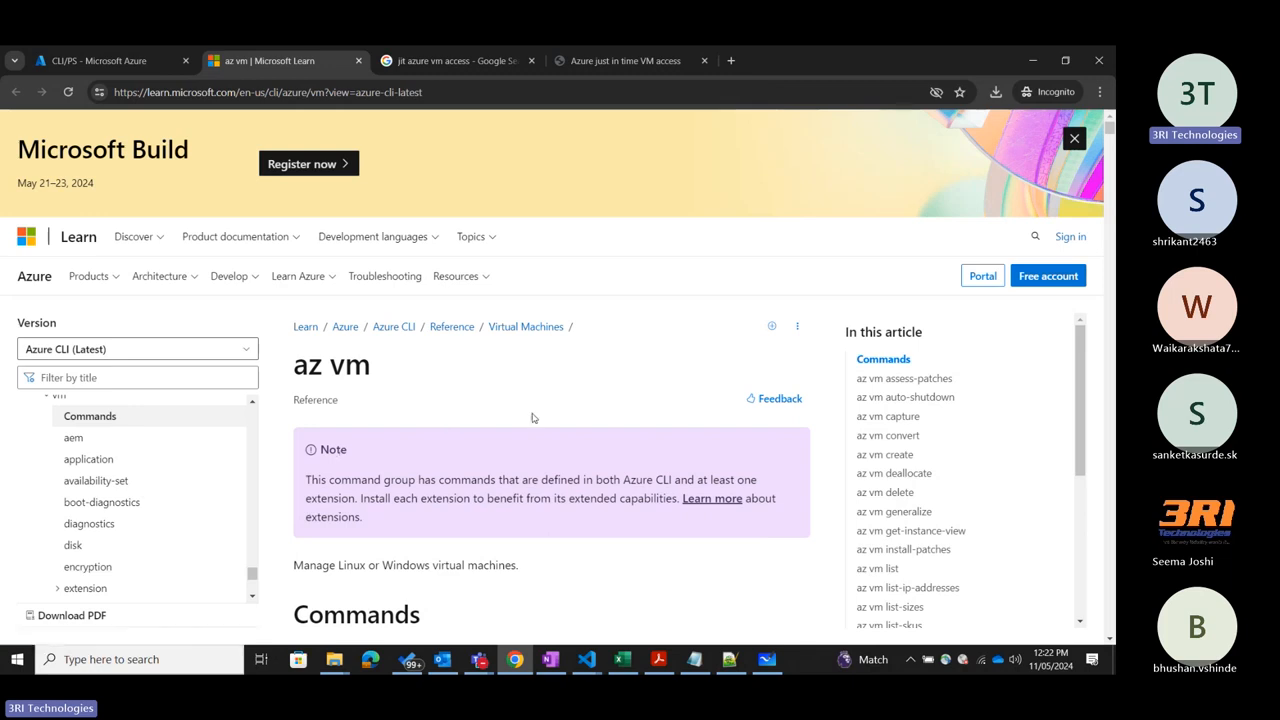
pyautogui.scroll(-4, 542, 412)
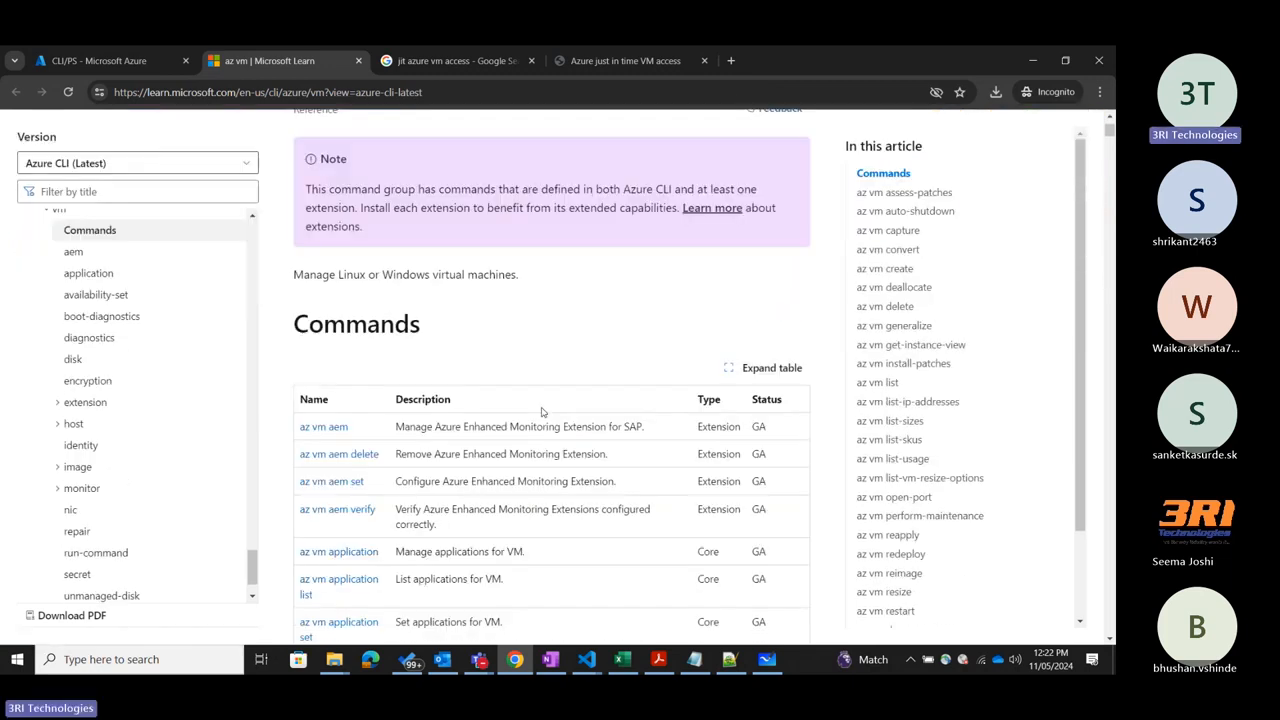
pyautogui.scroll(-3, 550, 390)
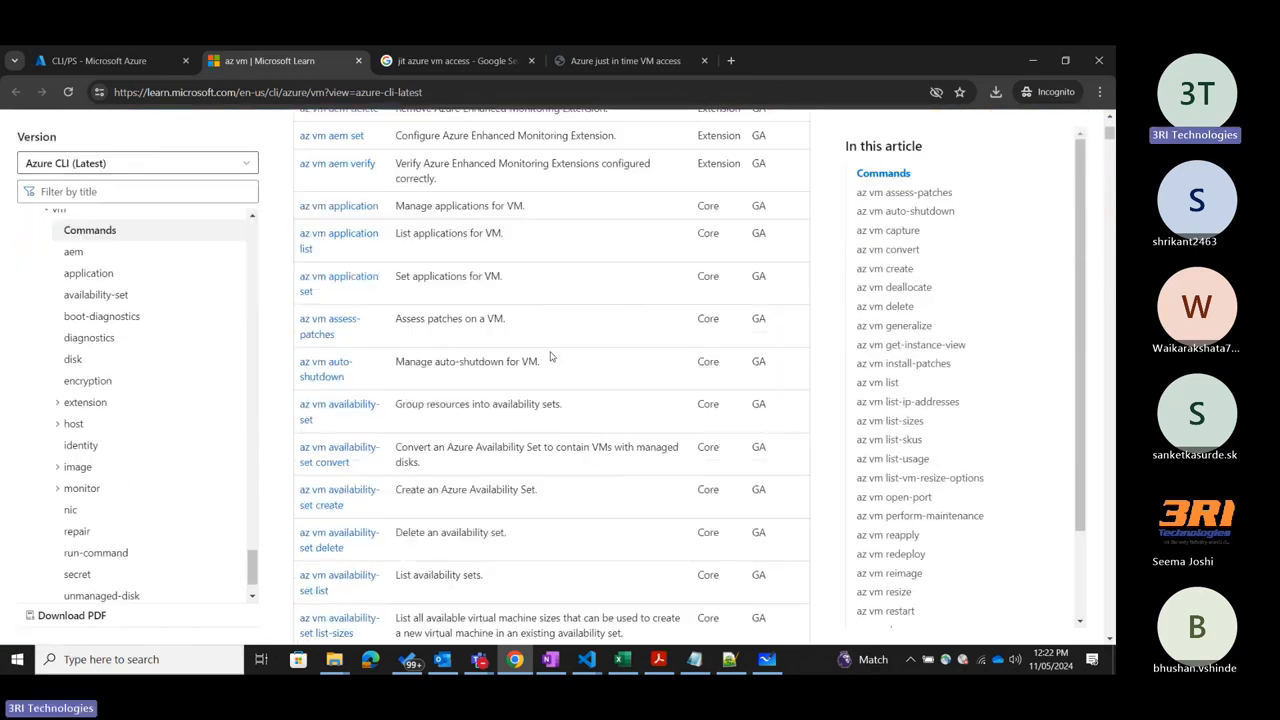
pyautogui.scroll(1, 550, 356)
pyautogui.scroll(-9, 550, 354)
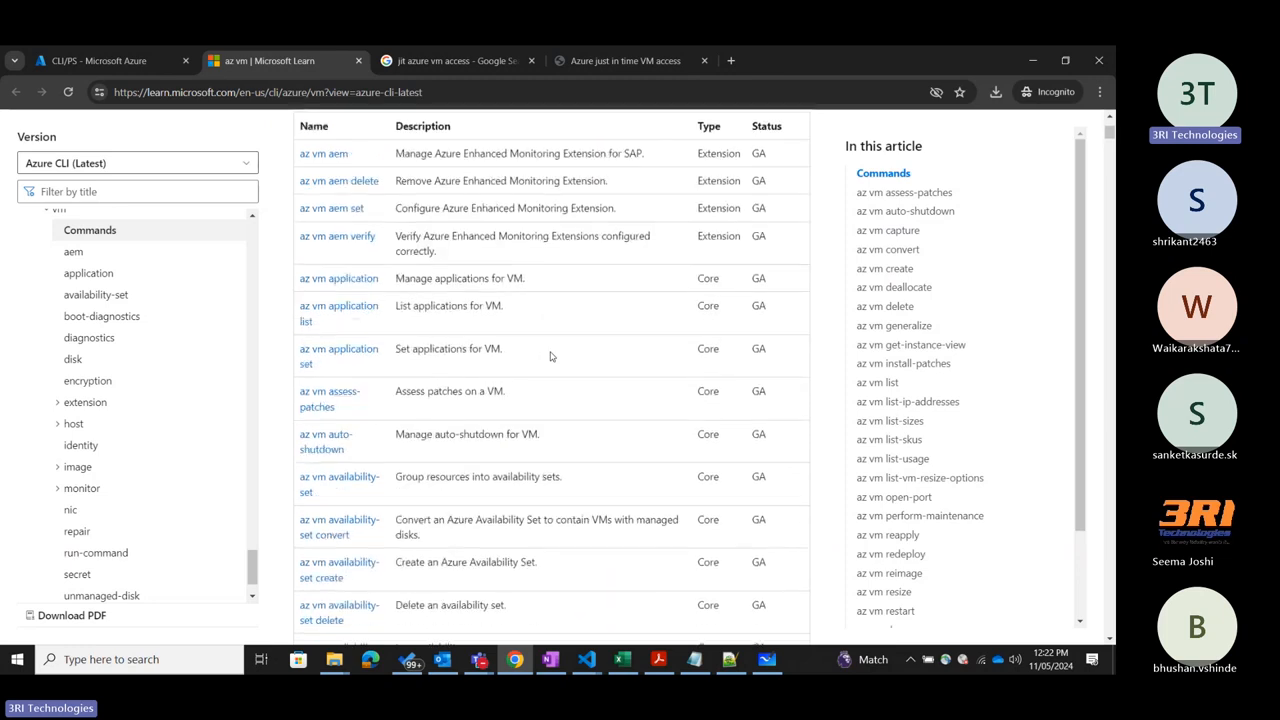
pyautogui.scroll(-20, 550, 352)
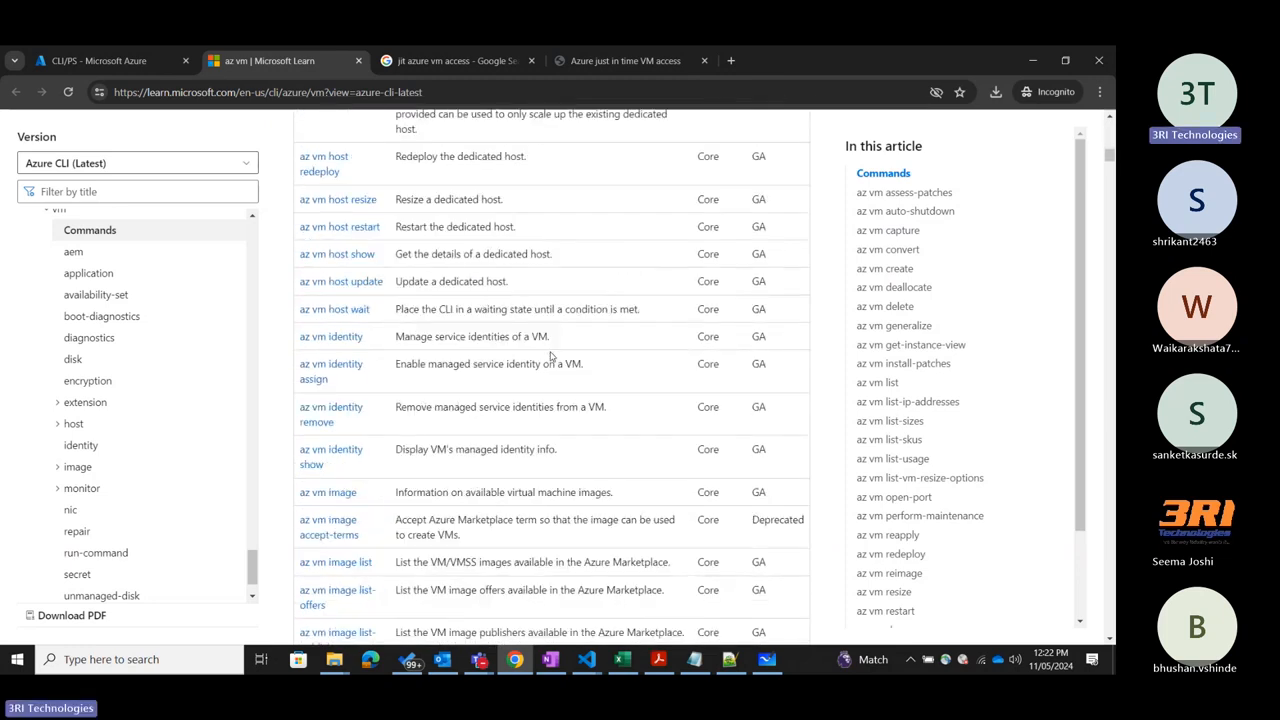
pyautogui.scroll(-20, 550, 358)
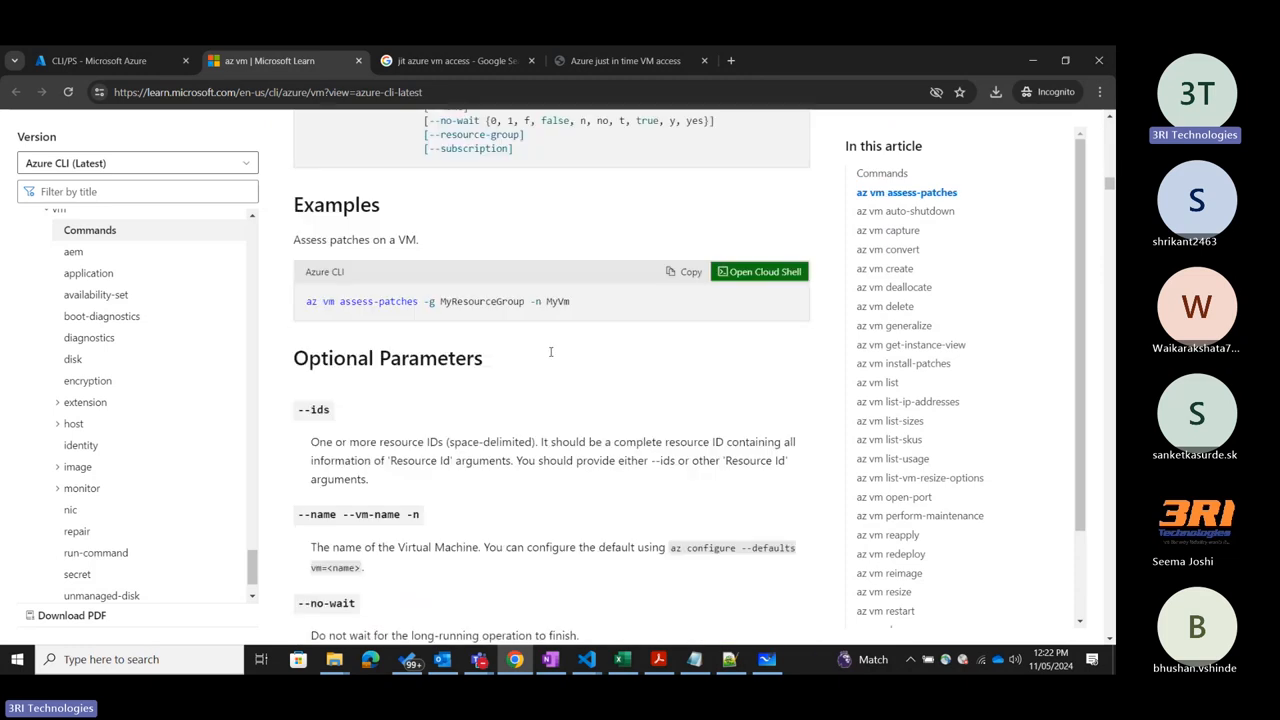
pyautogui.scroll(-20, 550, 357)
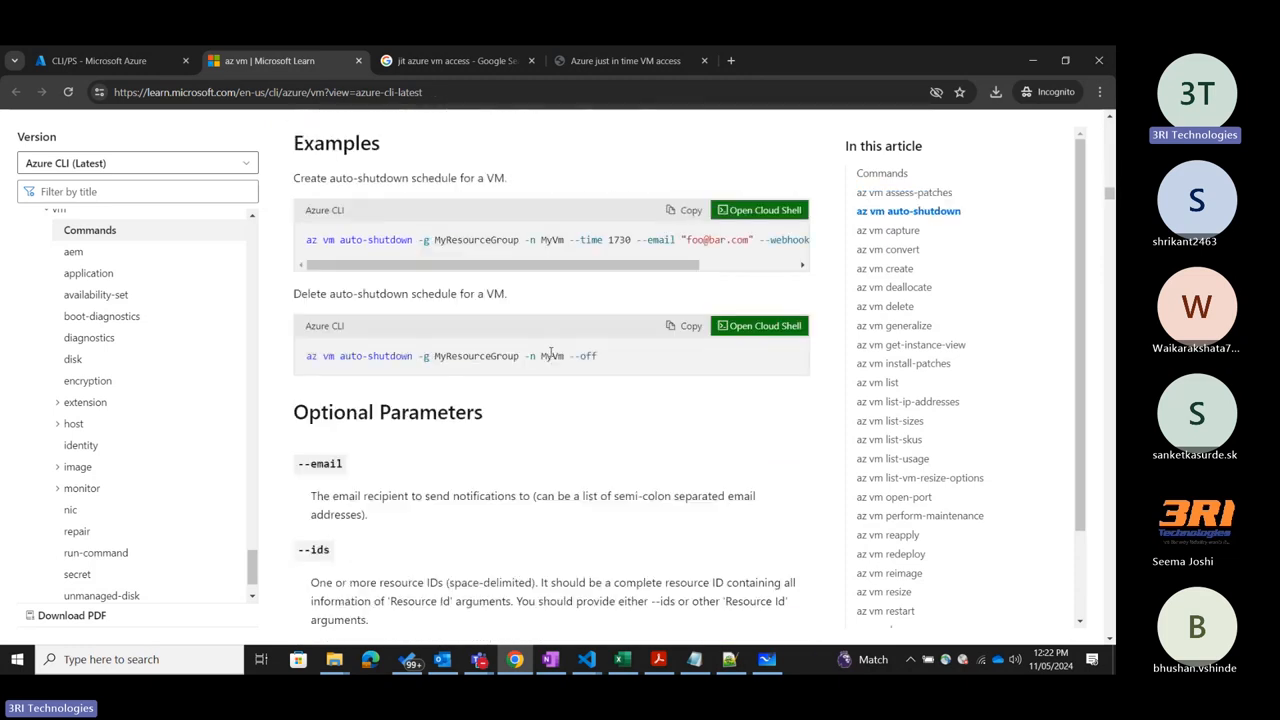
pyautogui.scroll(-20, 550, 355)
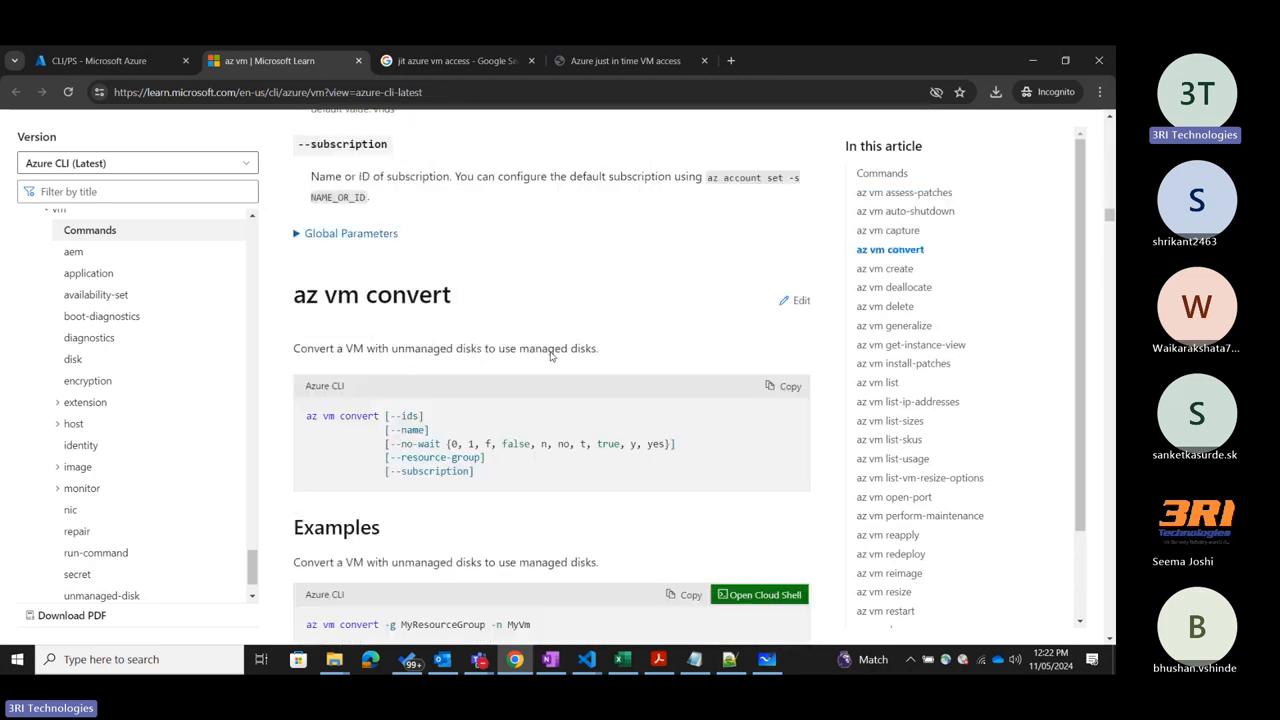
pyautogui.scroll(-5, 550, 356)
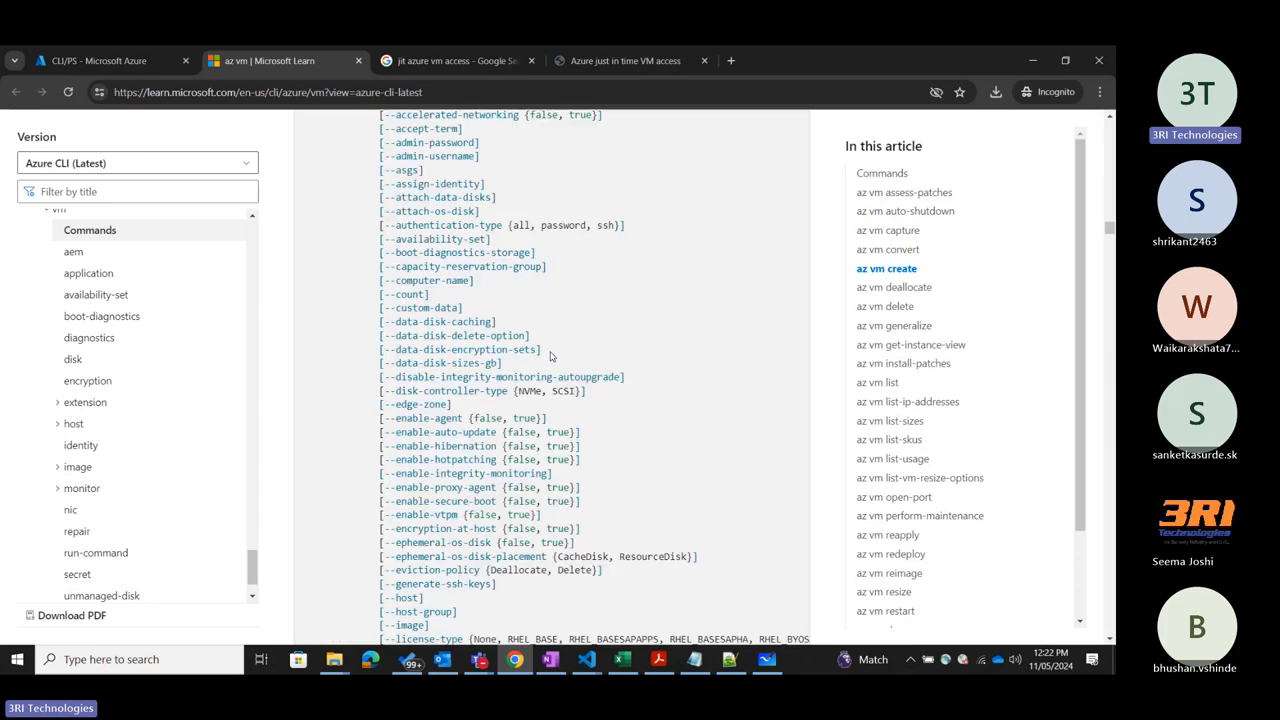
# Examine the az vm create syntax, parameters and sample commands for different operating systems, and return to the VM's CLI/PS page.
pyautogui.scroll(5, 551, 357)
pyautogui.scroll(-15, 551, 356)
pyautogui.scroll(8, 551, 354)
pyautogui.scroll(6, 550, 354)
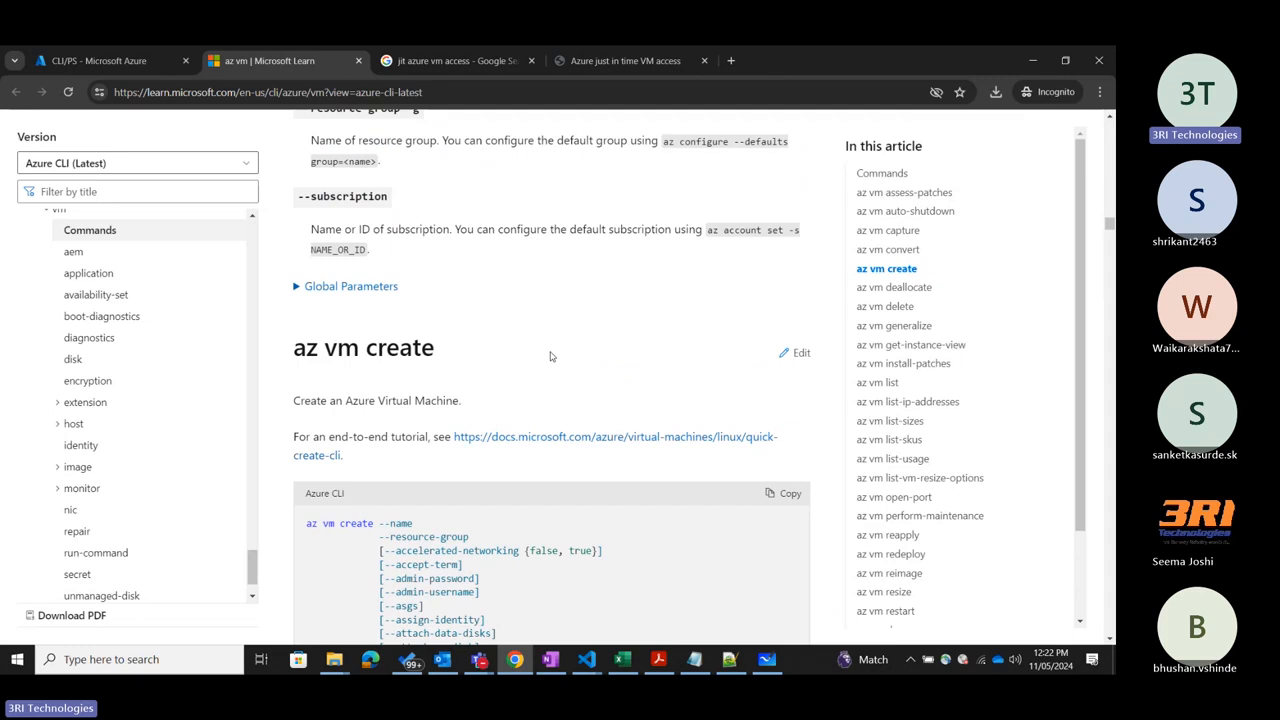
pyautogui.scroll(-3, 550, 356)
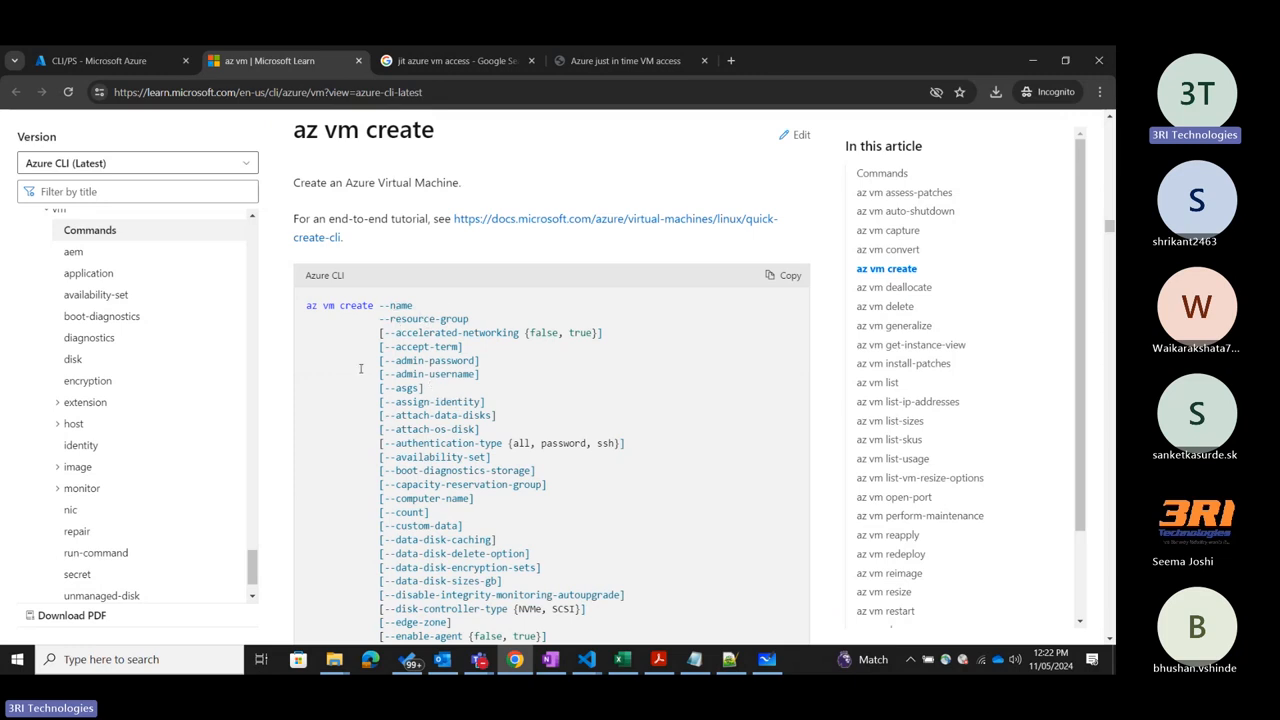
pyautogui.scroll(-5, 500, 420)
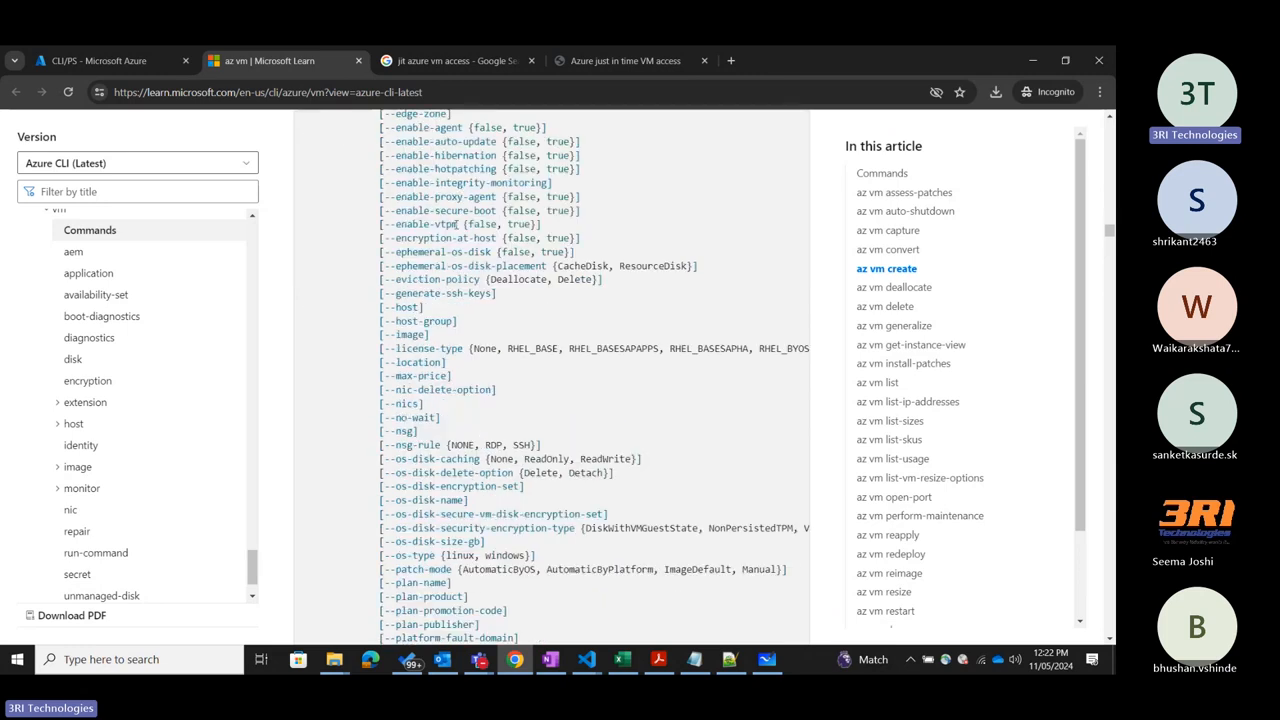
pyautogui.scroll(-4, 457, 224)
pyautogui.scroll(3, 492, 453)
pyautogui.scroll(-3, 492, 453)
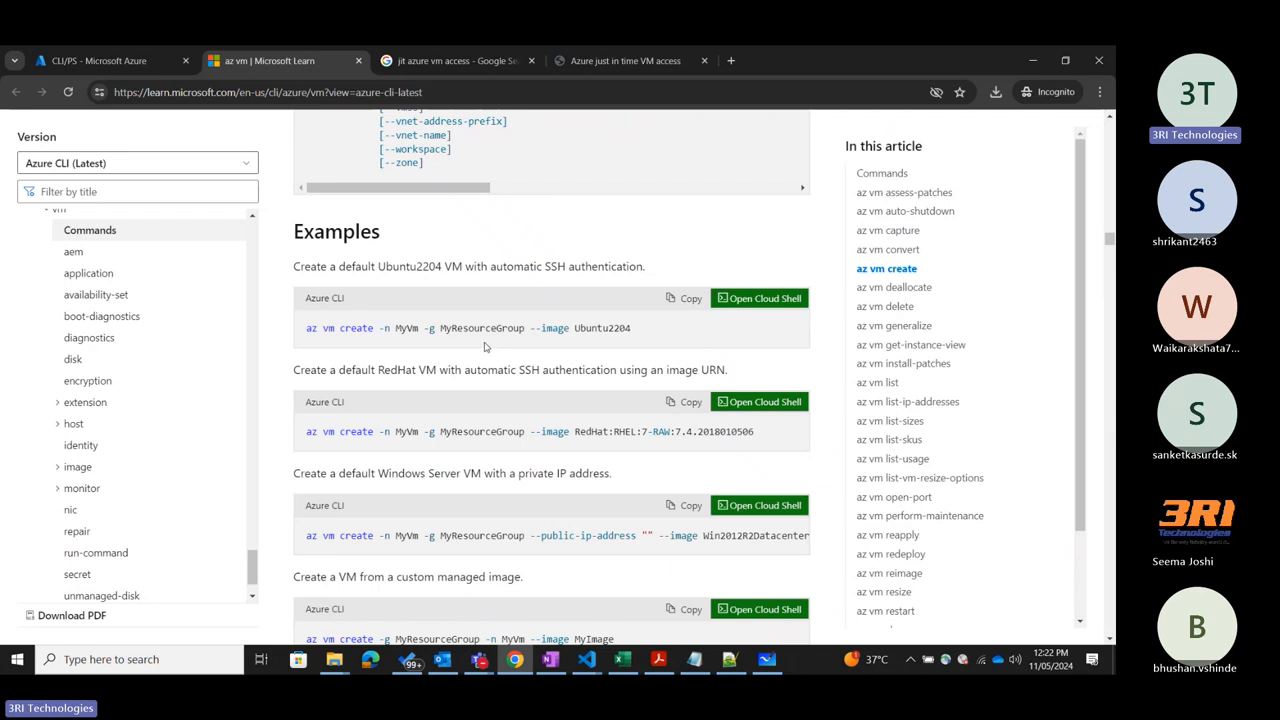
pyautogui.scroll(-20, 484, 346)
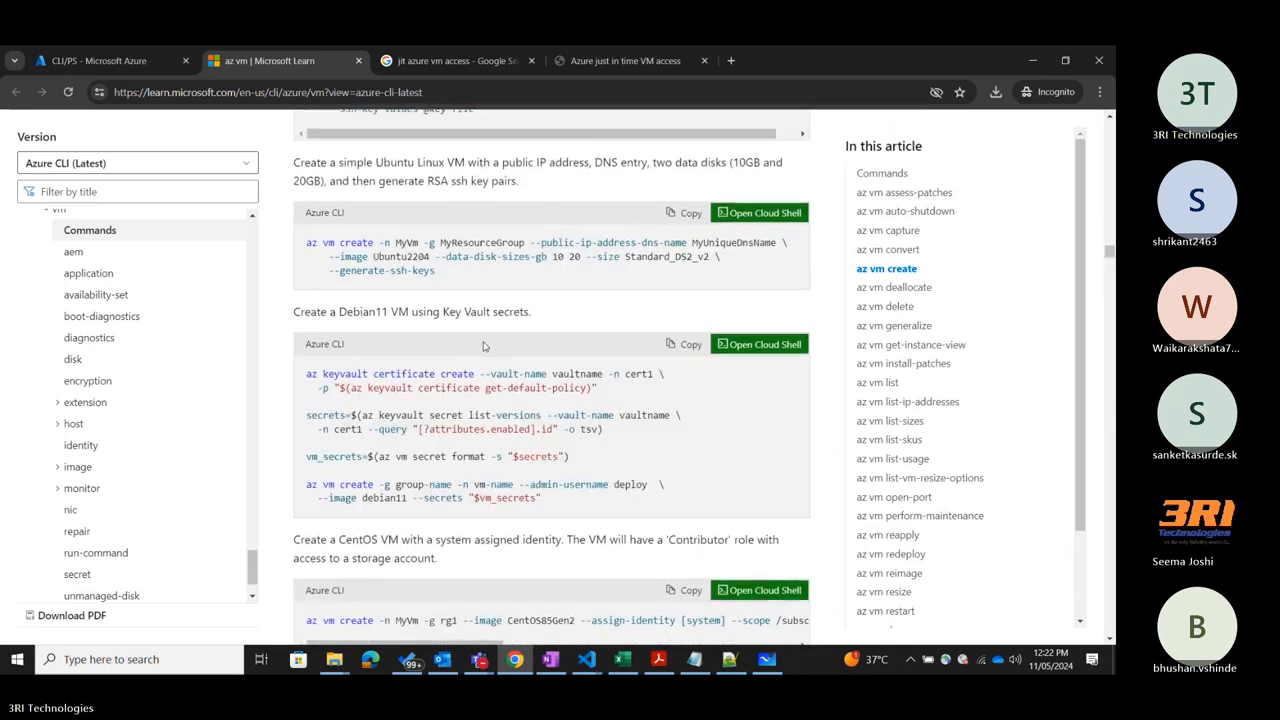
pyautogui.scroll(-8, 484, 346)
pyautogui.scroll(5, 484, 346)
pyautogui.click(129, 66)
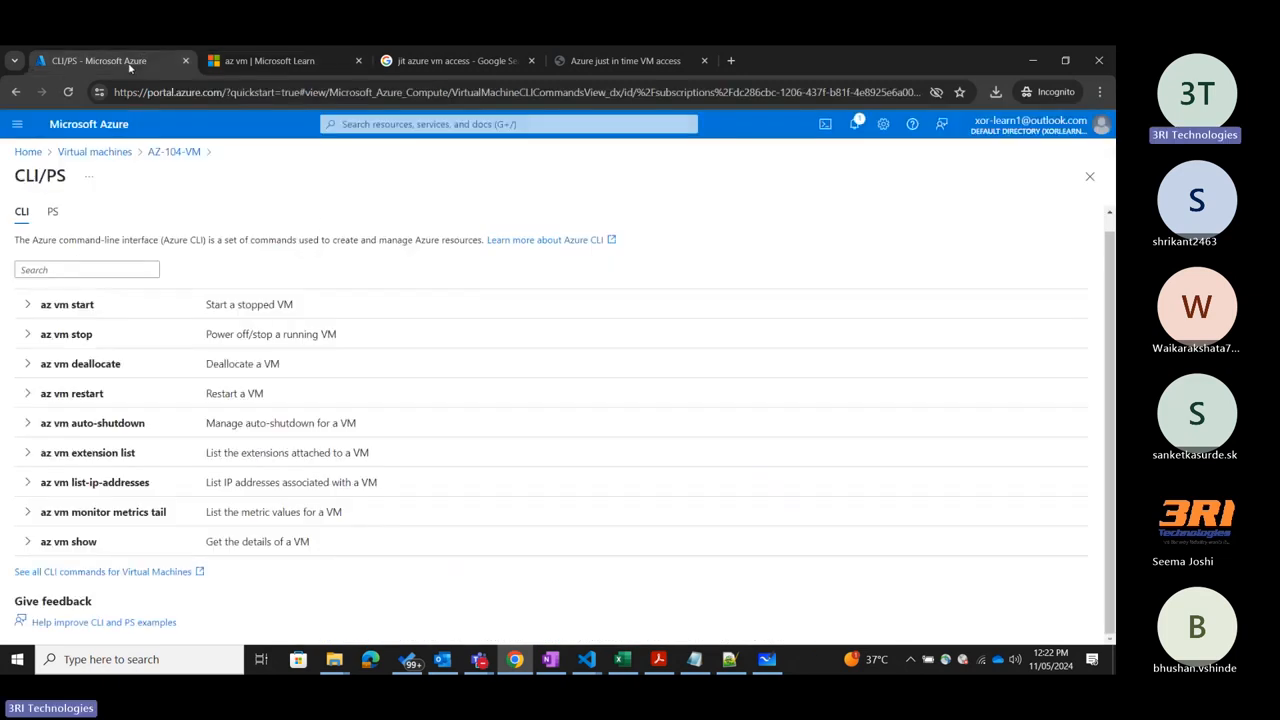
# Show the PowerShell commands for AZ-104-VM and examine the Start-AzVM syntax and its resource group and name example.
pyautogui.click(50, 212)
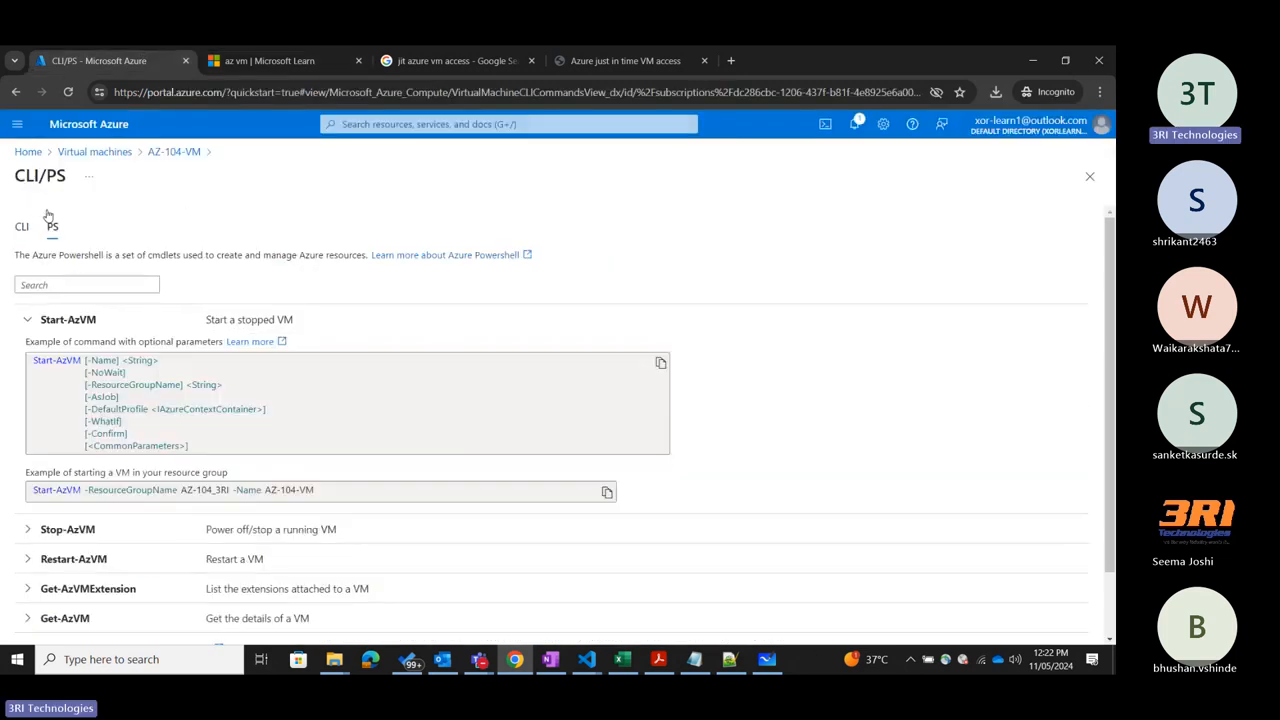
pyautogui.click(23, 330)
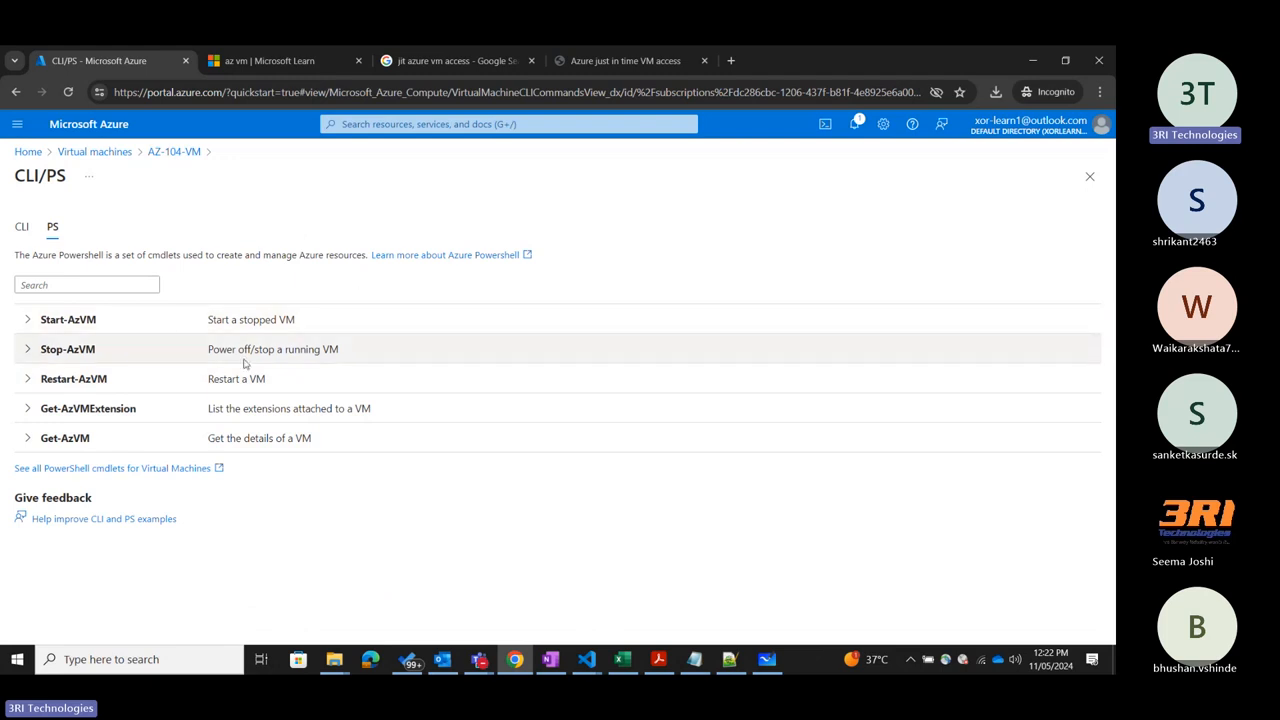
pyautogui.click(28, 320)
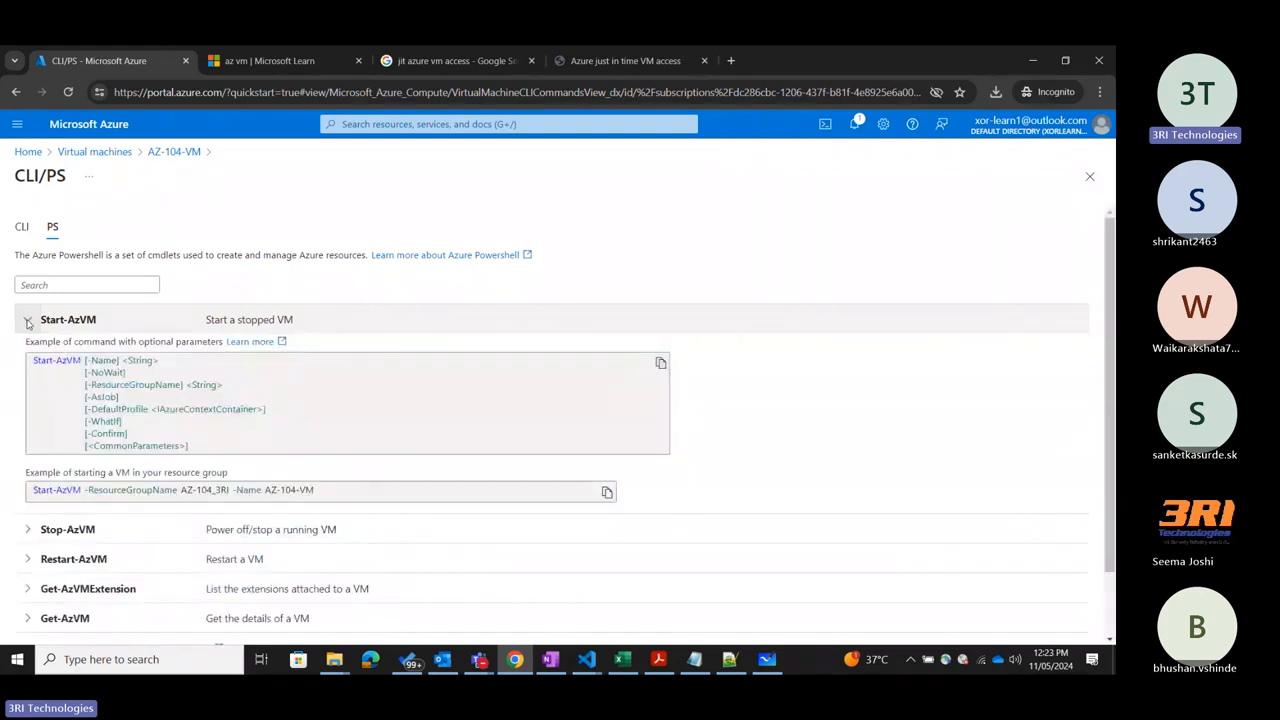
pyautogui.click(28, 320)
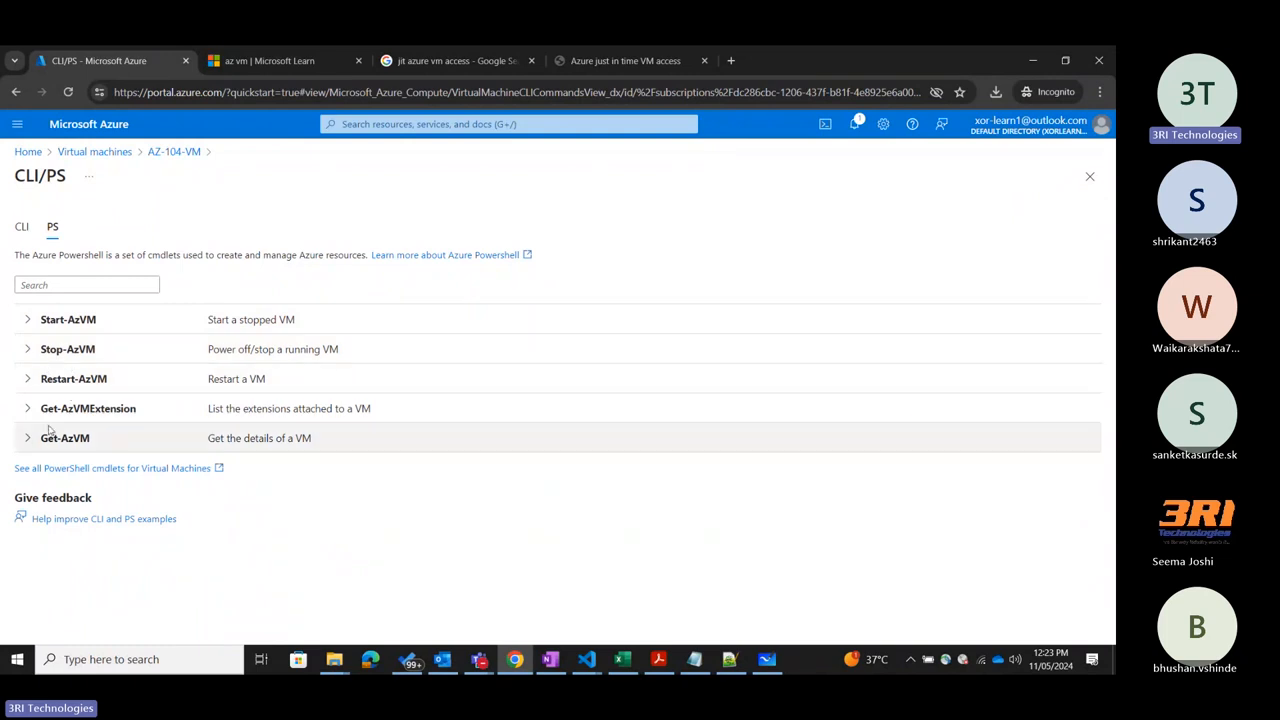
# Open the full PowerShell cmdlet documentation for virtual machines and look over the Az.Compute reference.
pyautogui.click(95, 468)
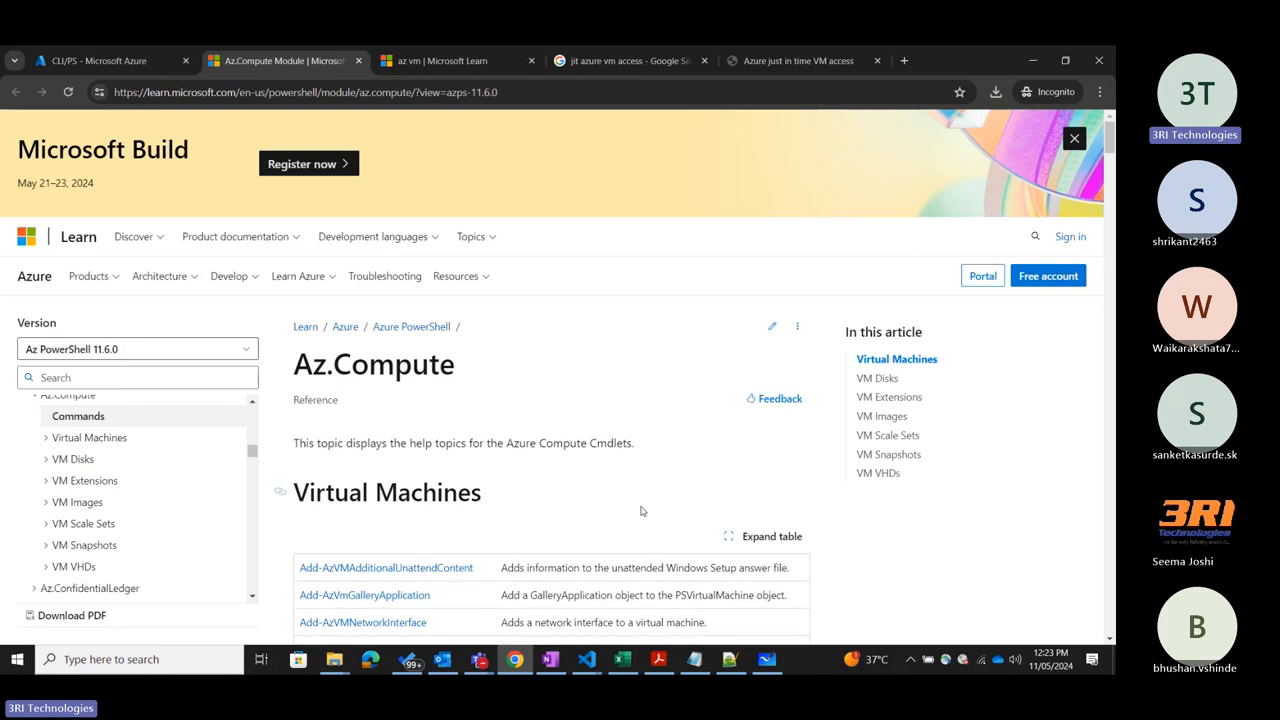
pyautogui.scroll(-2, 586, 329)
pyautogui.scroll(2, 586, 329)
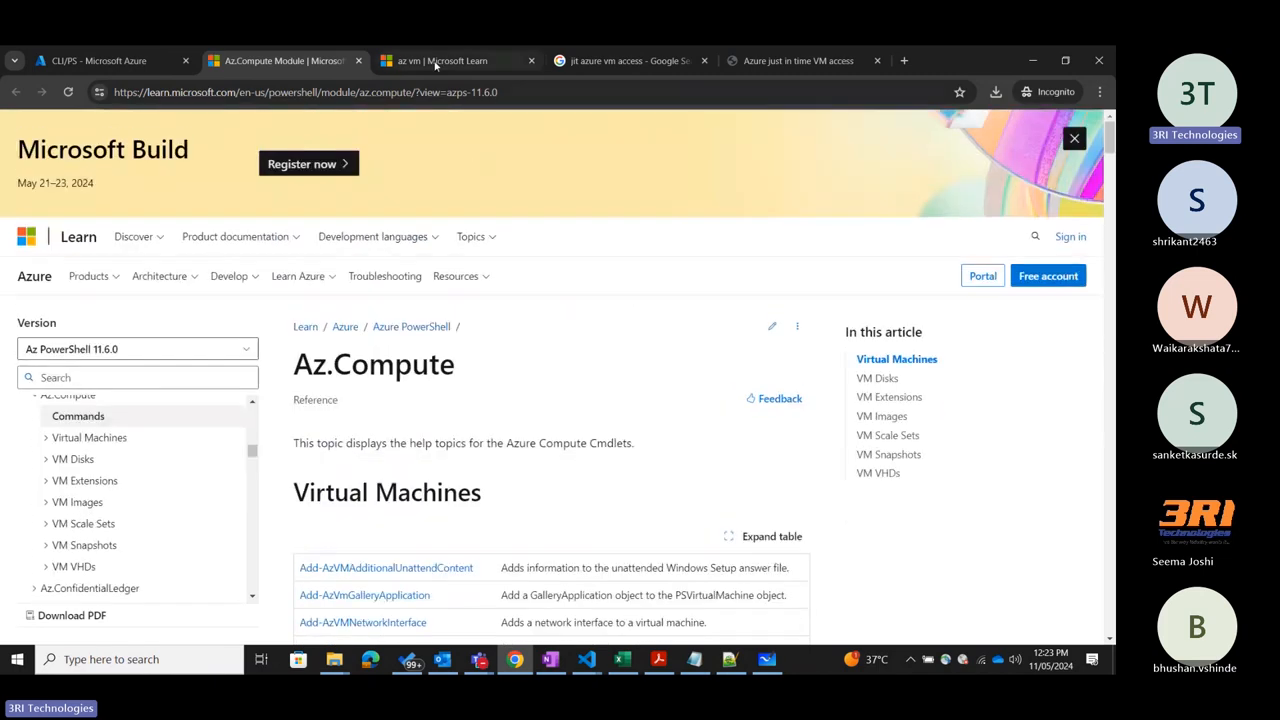
# Copy the Az.Compute documentation link, switch to the Teams meeting, and paste the link into the meeting chat as a new message.
pyautogui.click(514, 91)
pyautogui.hotkey('ctrl', 'c')
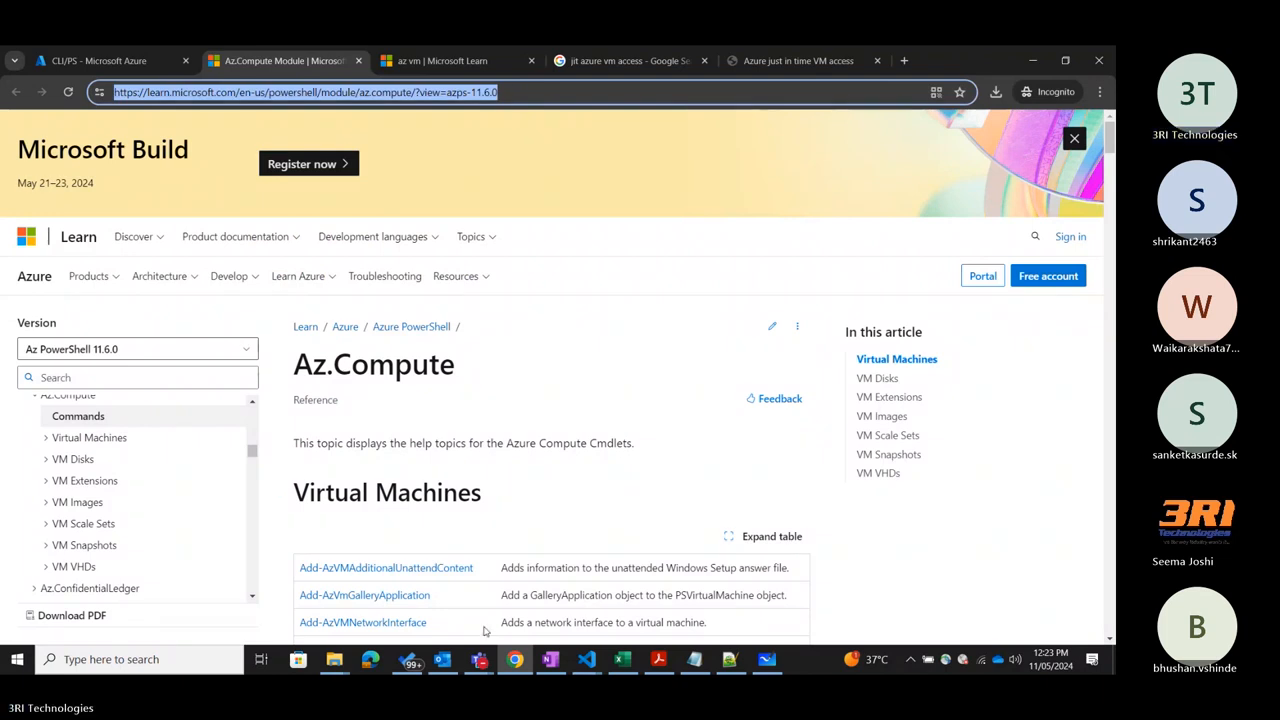
pyautogui.click(481, 661)
pyautogui.click(424, 598)
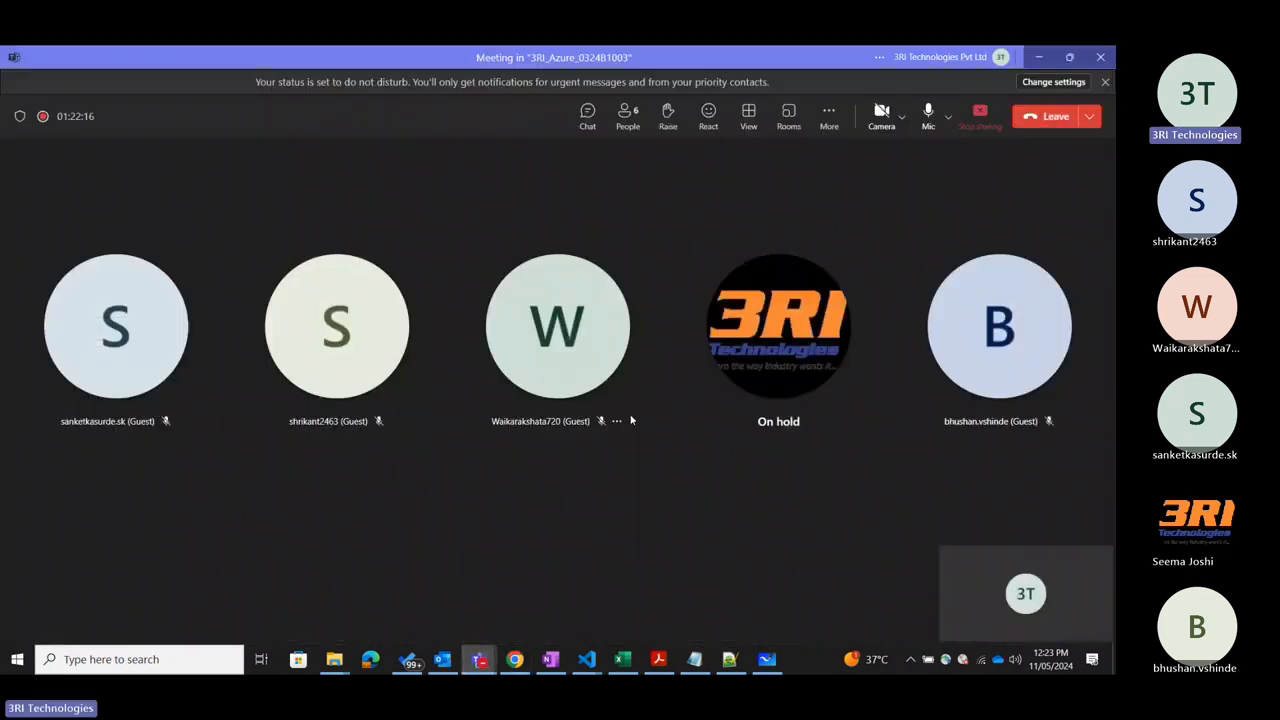
pyautogui.click(587, 116)
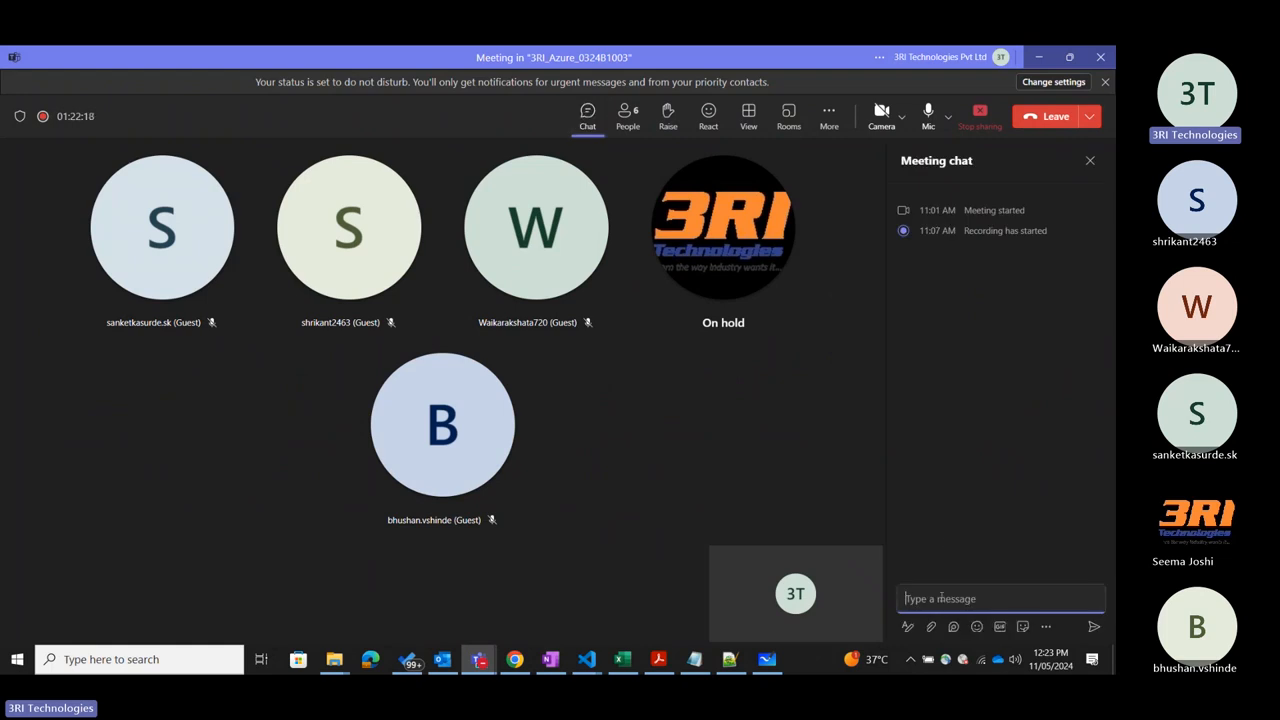
pyautogui.click(941, 598)
pyautogui.hotkey('ctrl', 'v')
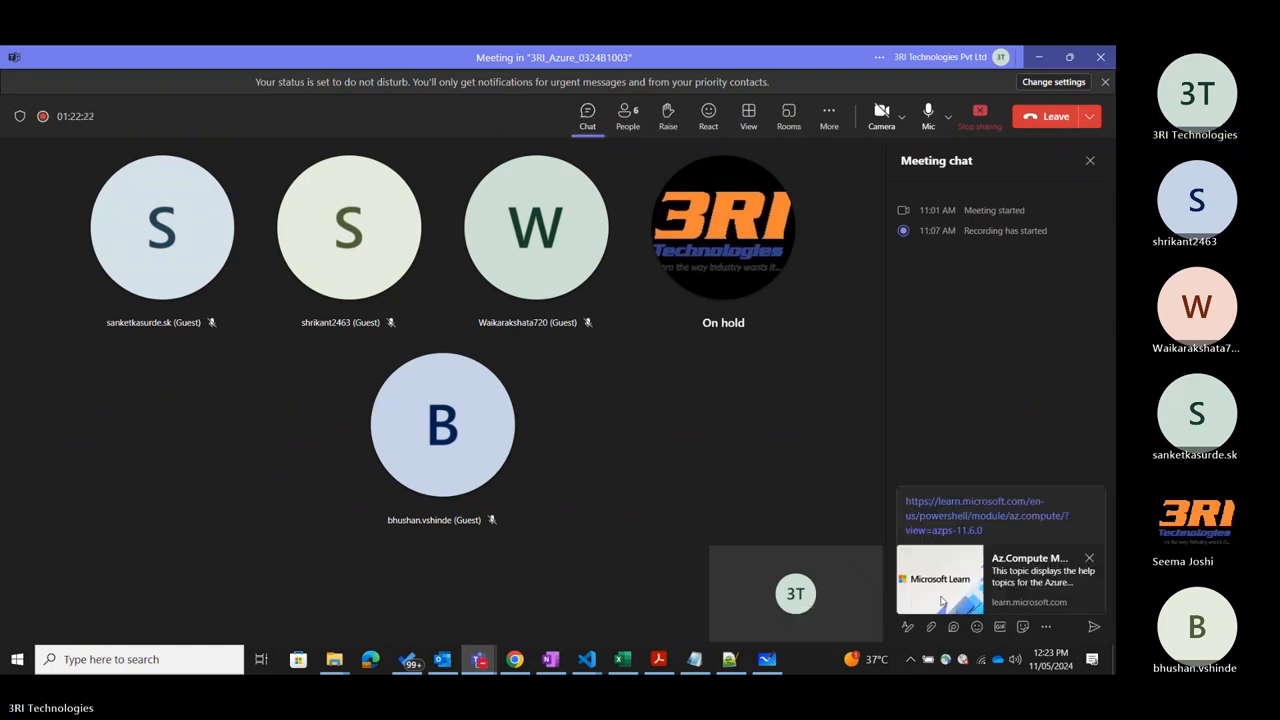
pyautogui.hotkey('alt', 'Tab')
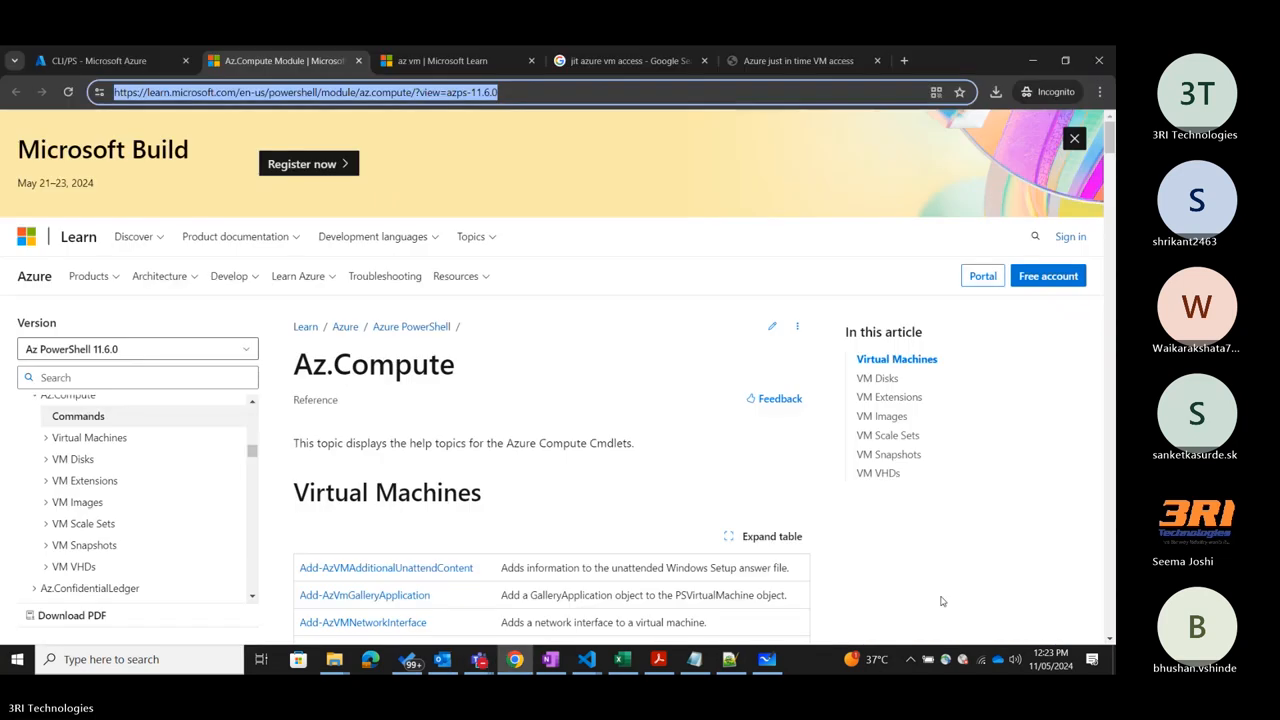
pyautogui.hotkey('alt', 'Tab')
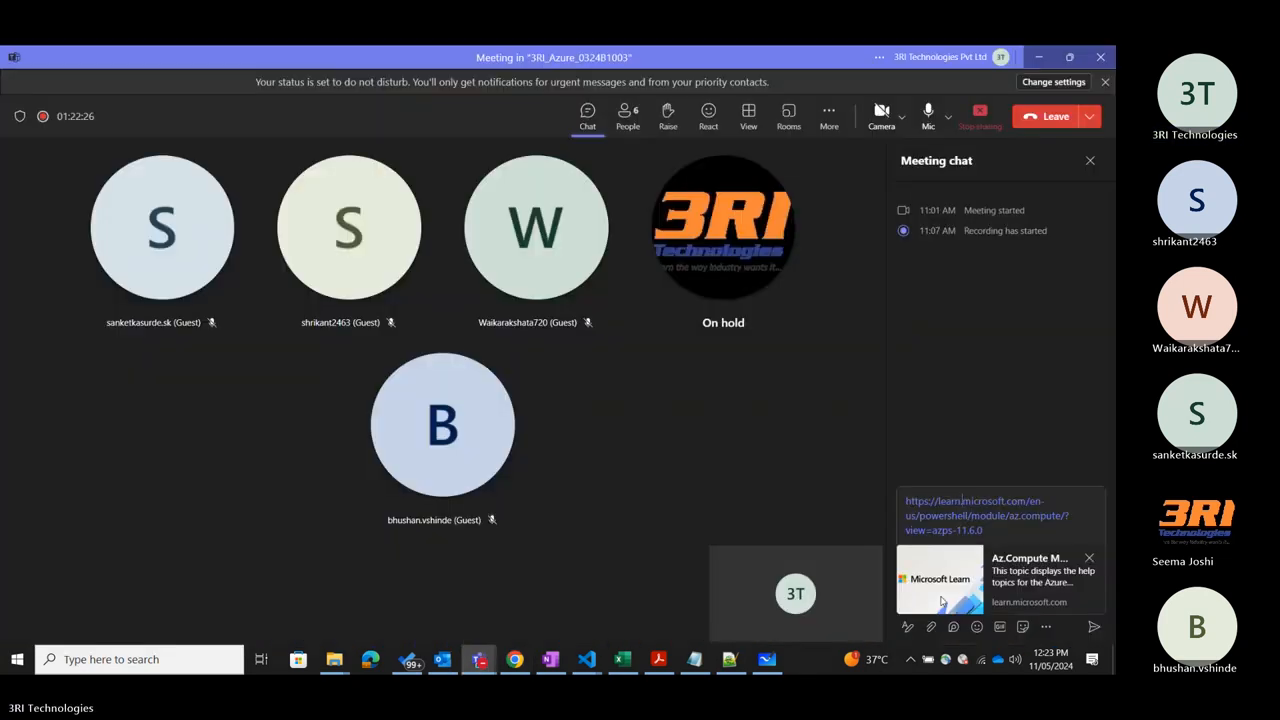
# Add the label "Powershell -" on its own line above the pasted link and send the chat message.
pyautogui.press('Left')
pyautogui.press('Left')
pyautogui.press('Left')
pyautogui.press('Left')
pyautogui.press('Left')
pyautogui.press('Left')
pyautogui.press('Left')
pyautogui.press('Left')
pyautogui.press('Left')
pyautogui.press('Left')
pyautogui.press('Left')
pyautogui.write('Powershell')
pyautogui.hotkey('shift', 'Return')
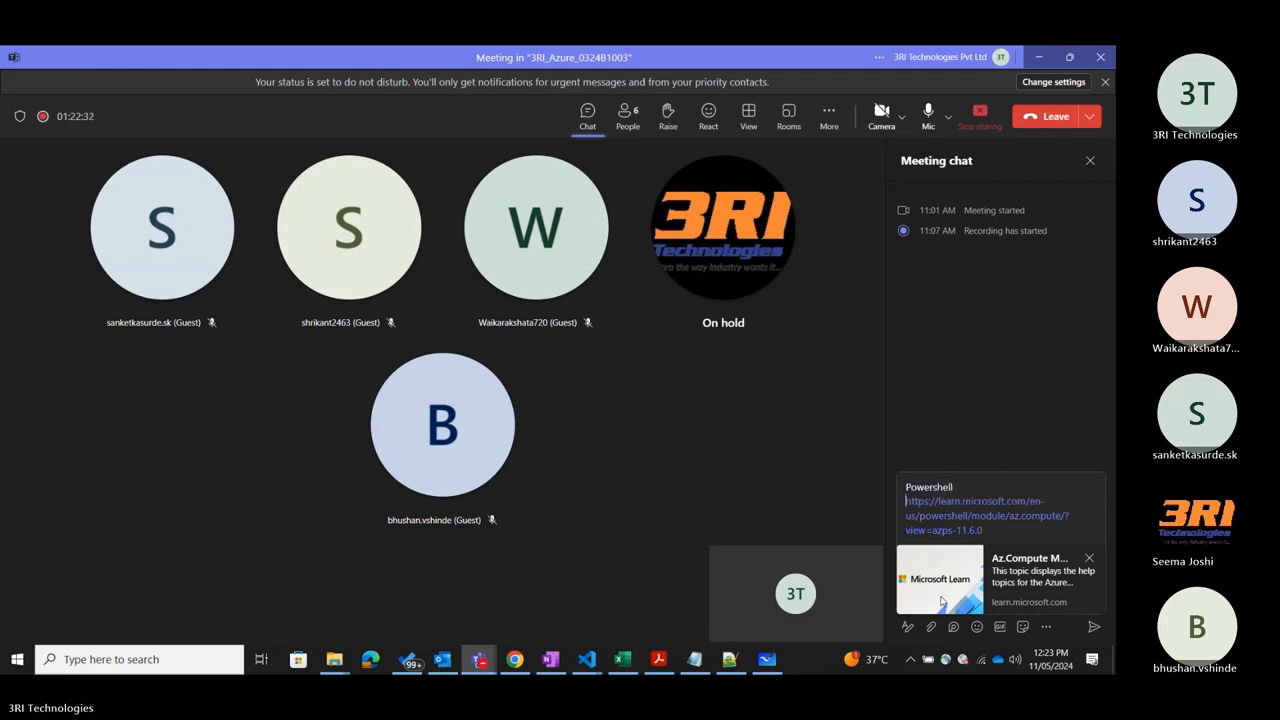
pyautogui.click(1094, 627)
# Copy the az vm documentation link from the browser and send it in the Teams meeting chat labelled "CLI -".
pyautogui.hotkey('alt', 'Tab')
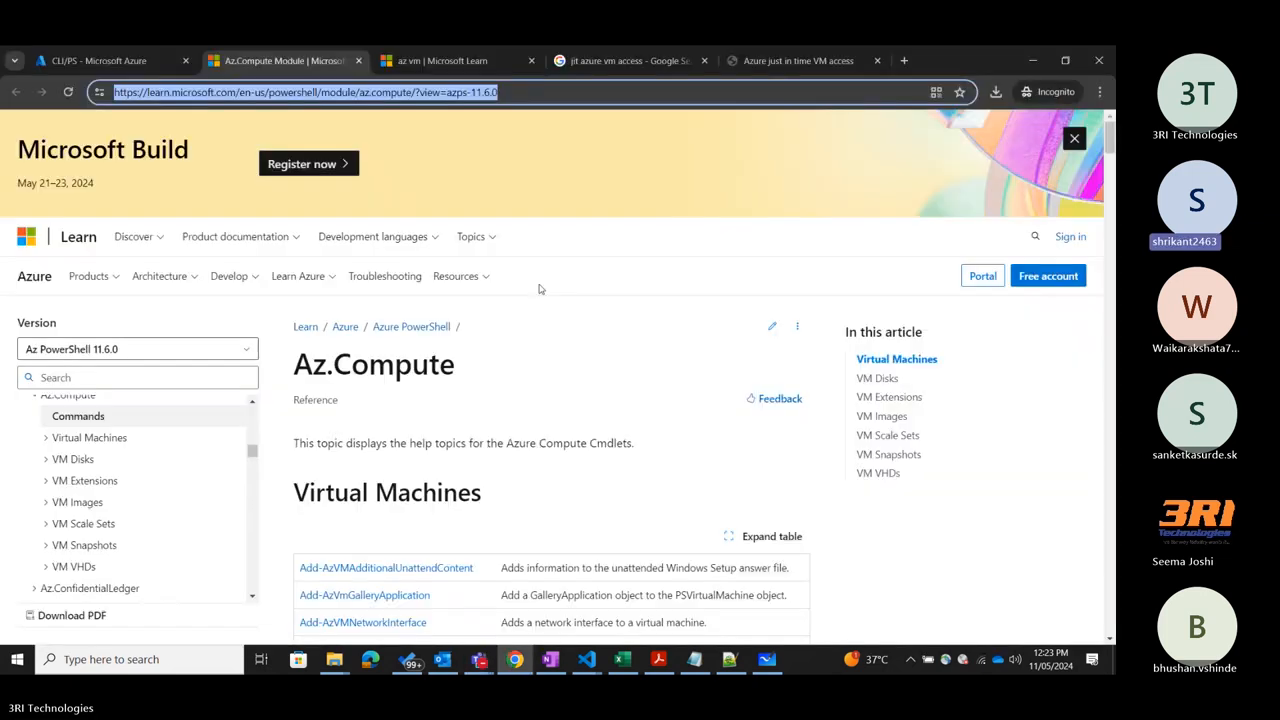
pyautogui.click(420, 60)
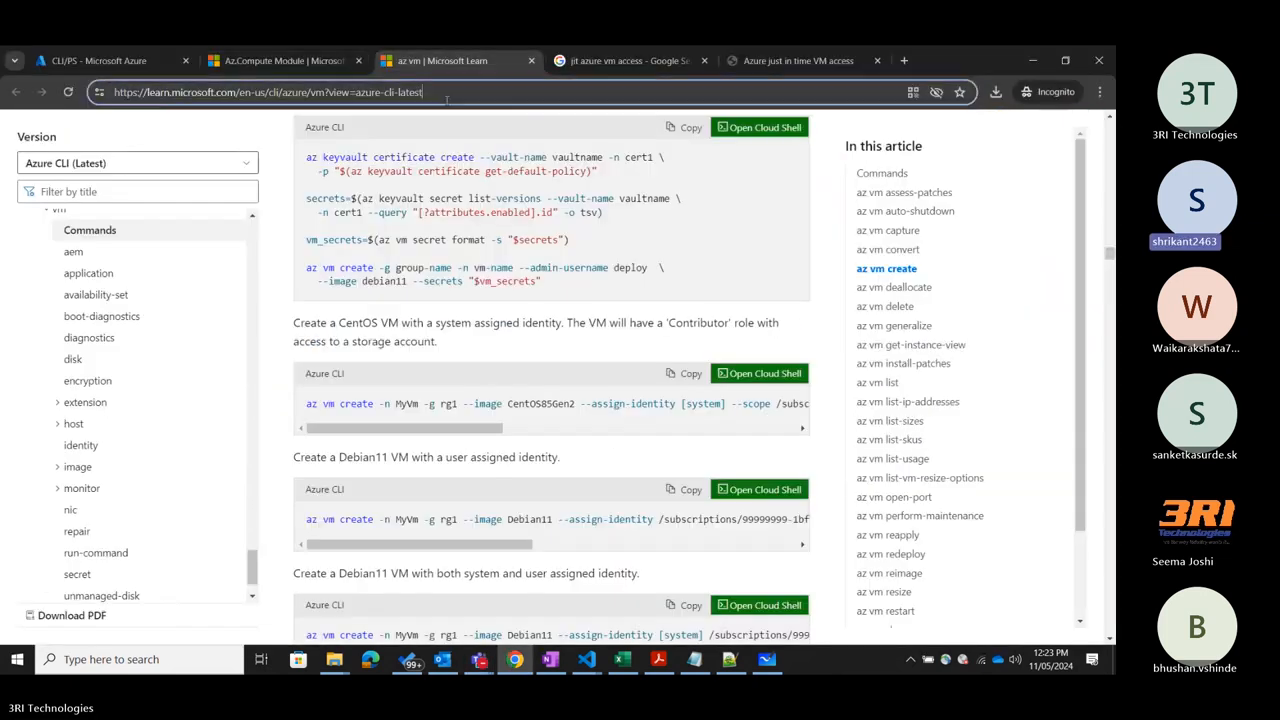
pyautogui.click(532, 229)
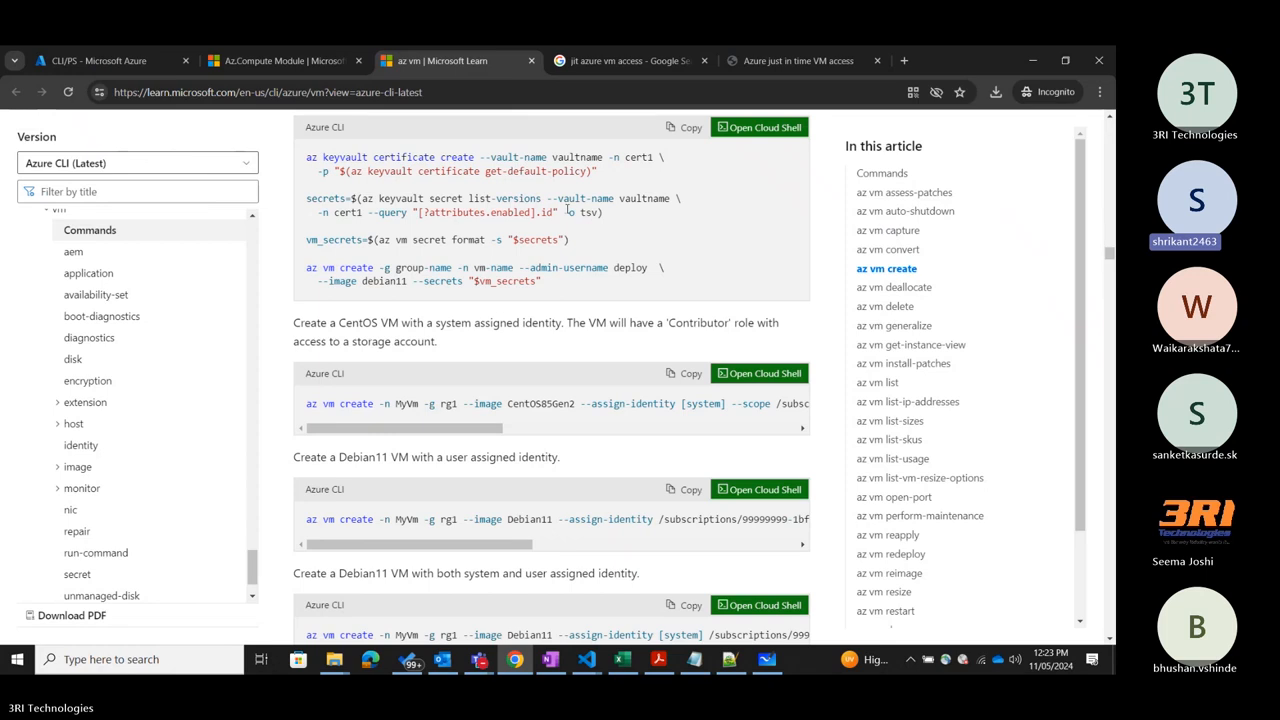
pyautogui.hotkey('alt', 'Tab')
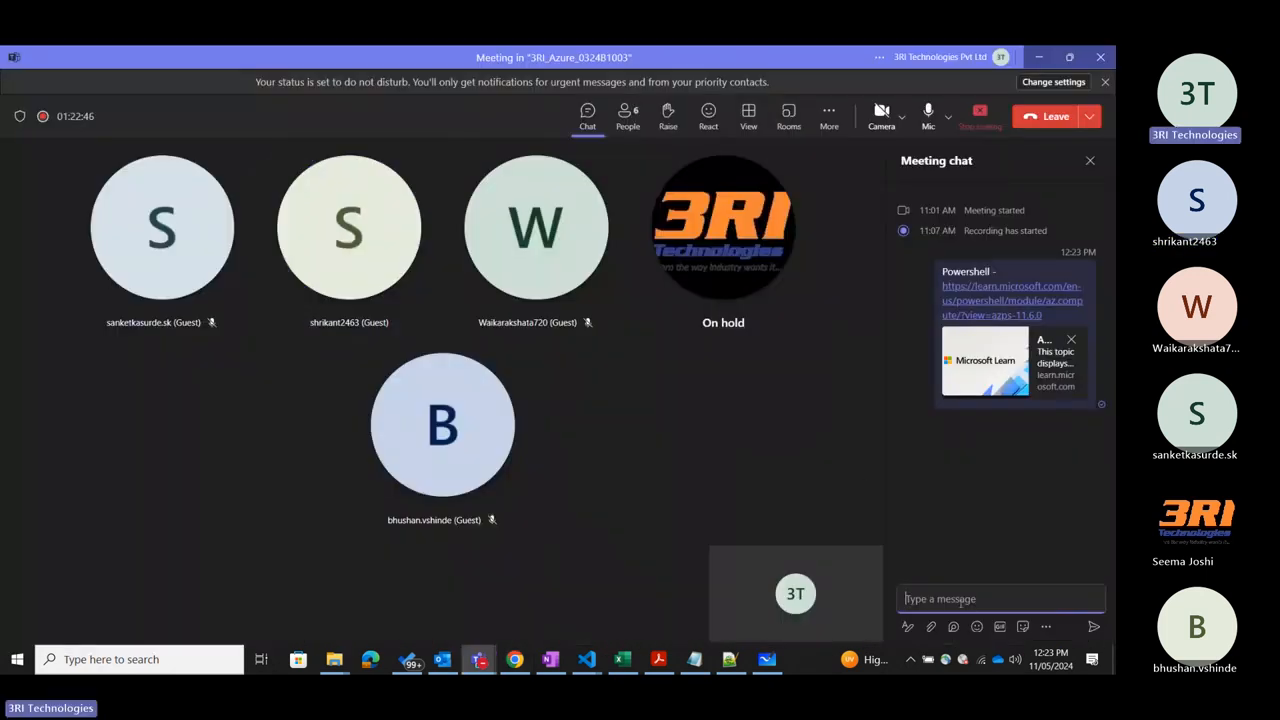
pyautogui.write('CLI -')
pyautogui.hotkey('ctrl', 'v')
pyautogui.press('Return')
# Switch back to the Azure portal in the browser, close the CLI/PS page of AZ-104-VM, and return to the virtual machines list.
pyautogui.click(1044, 58)
pyautogui.click(125, 60)
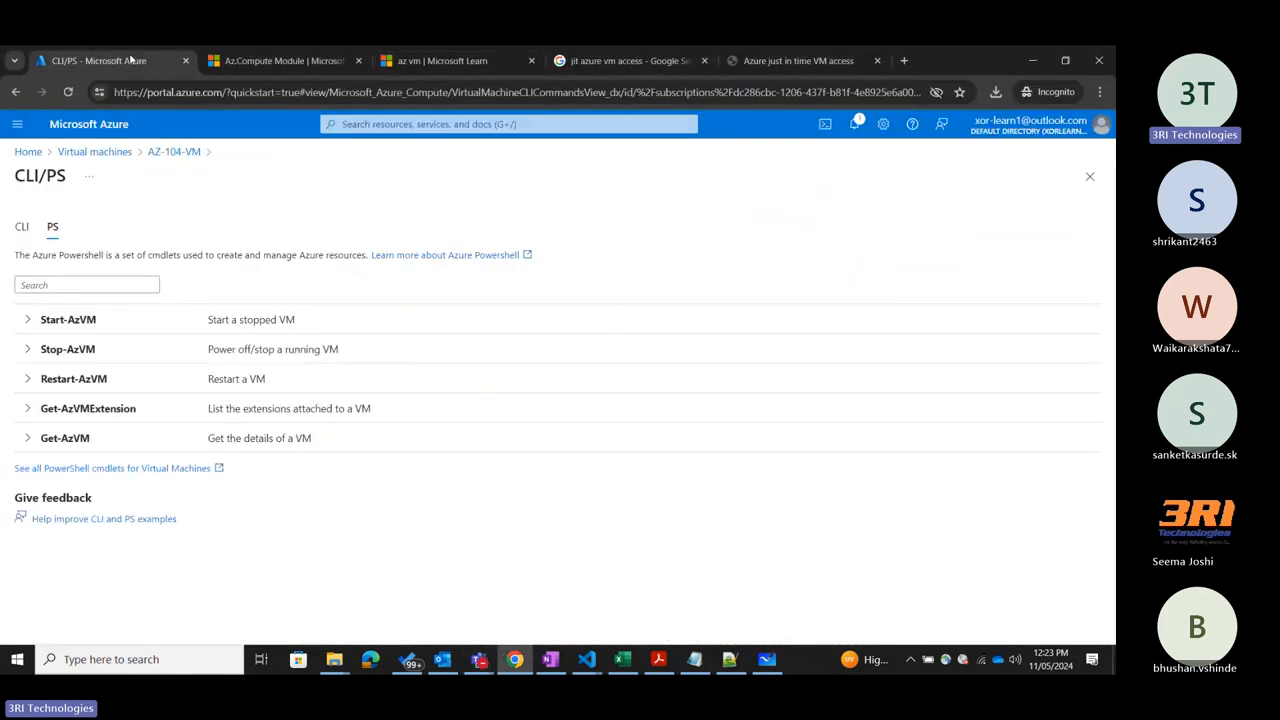
pyautogui.click(1090, 177)
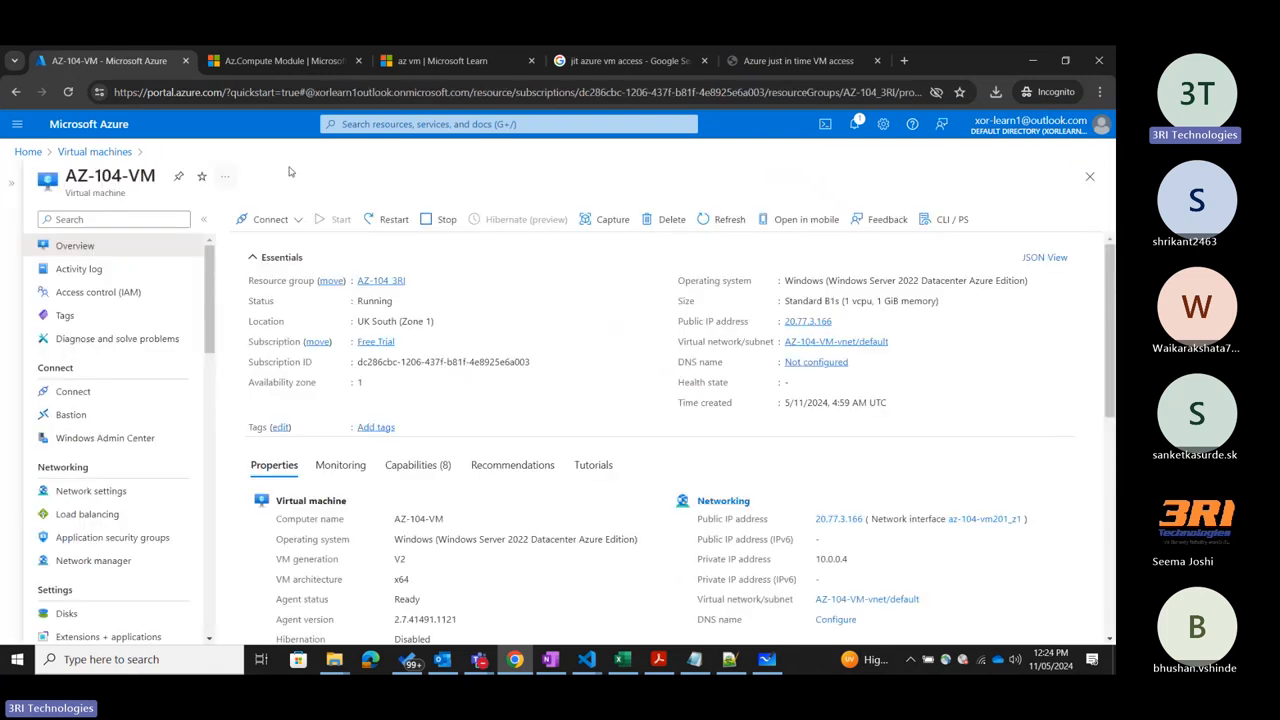
pyautogui.click(94, 151)
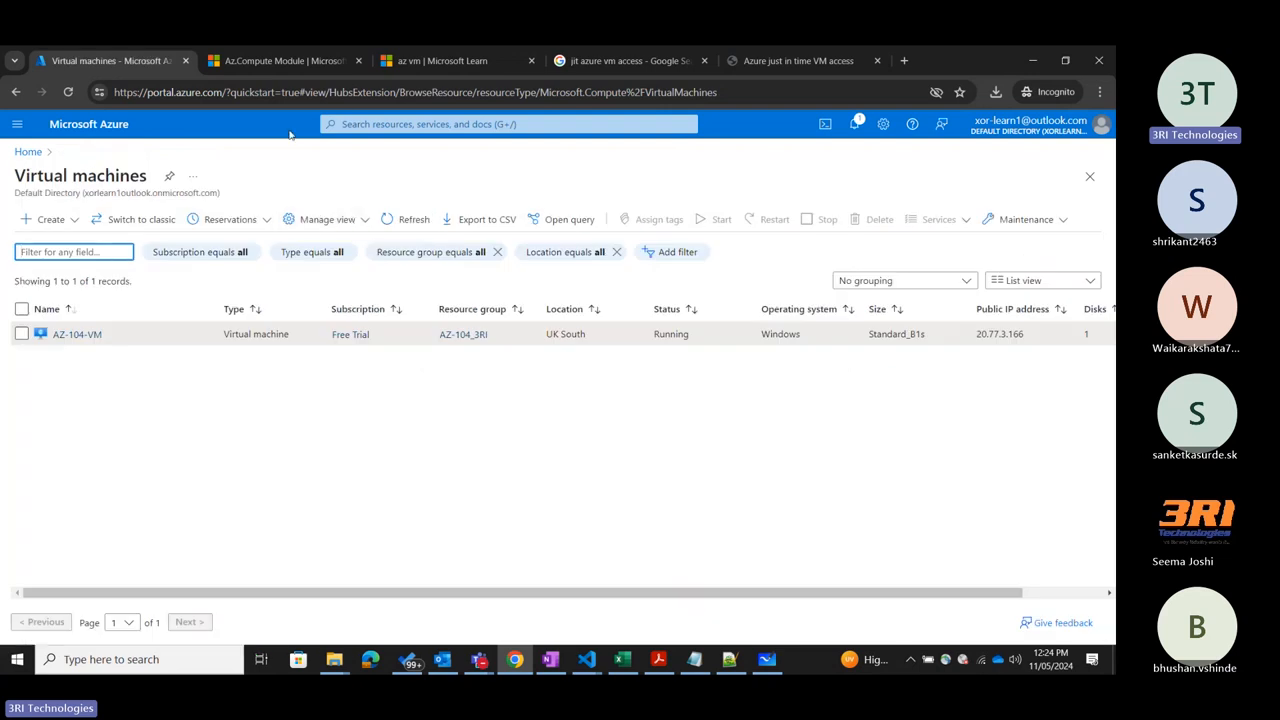
# Review the az vm create sample commands and parameter syntax in the CLI documentation, and return to the portal's virtual machines list.
pyautogui.click(440, 61)
pyautogui.scroll(-15, 454, 279)
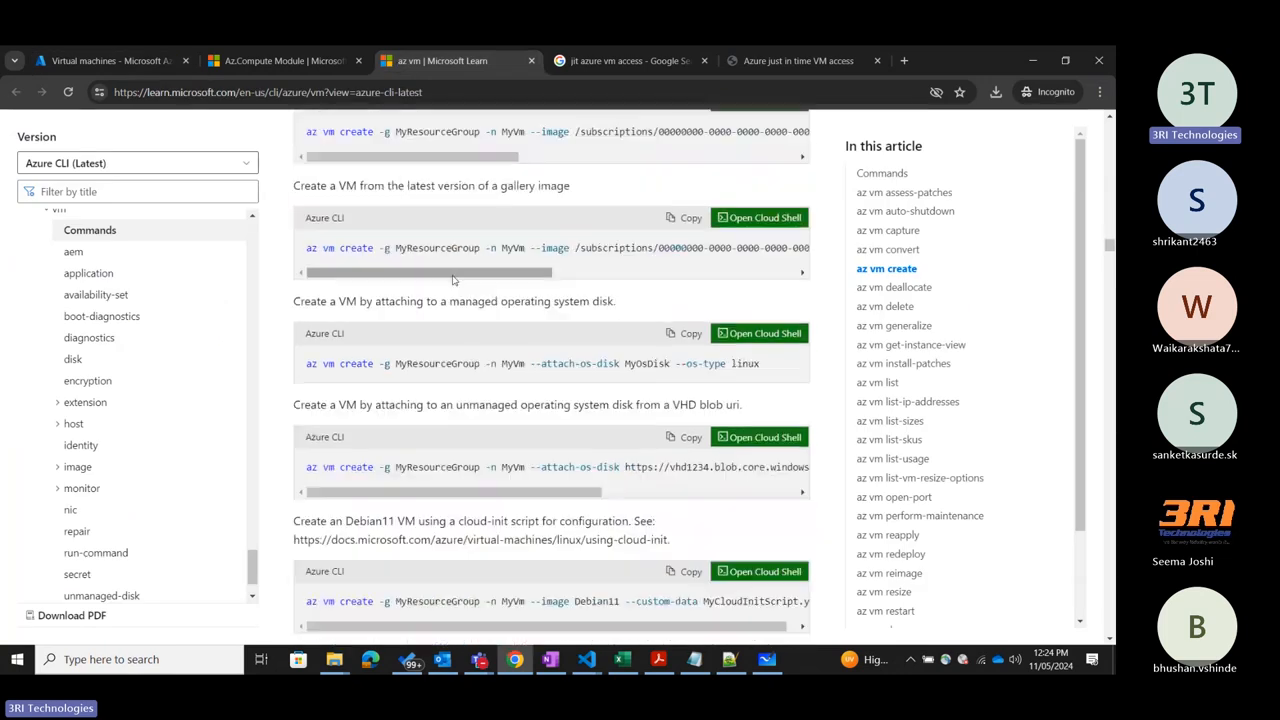
pyautogui.scroll(5, 454, 279)
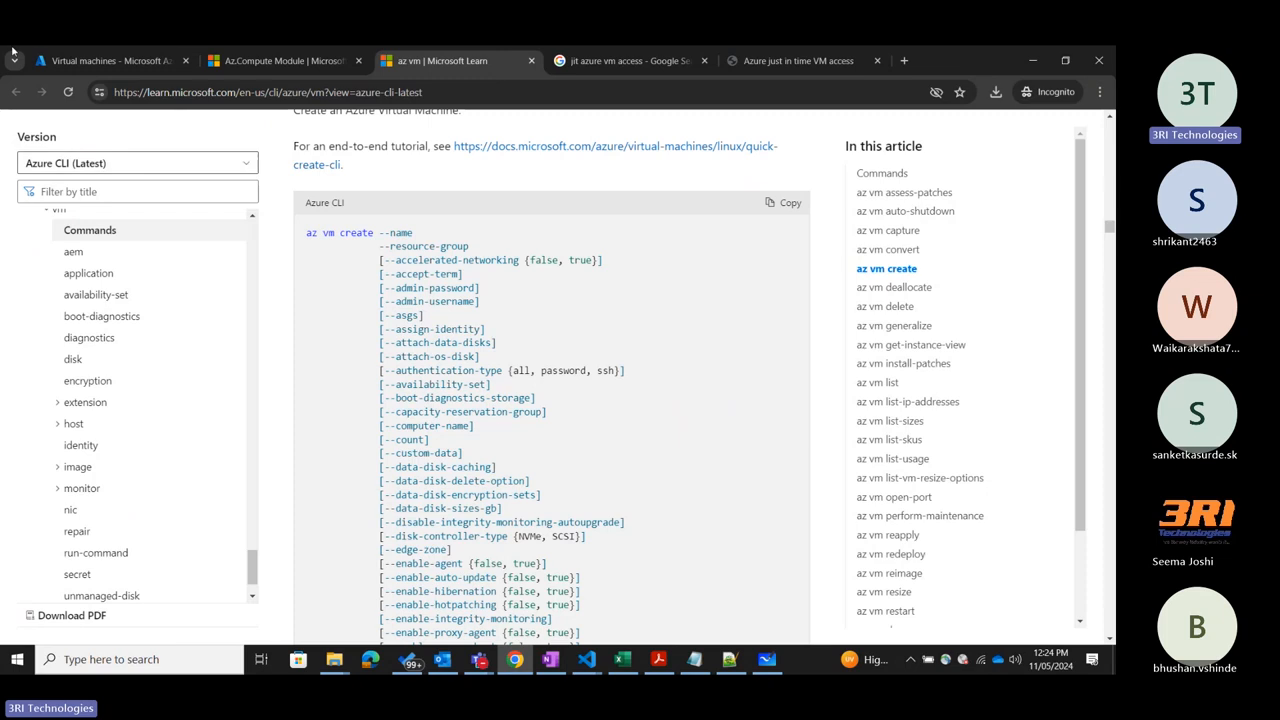
pyautogui.click(110, 60)
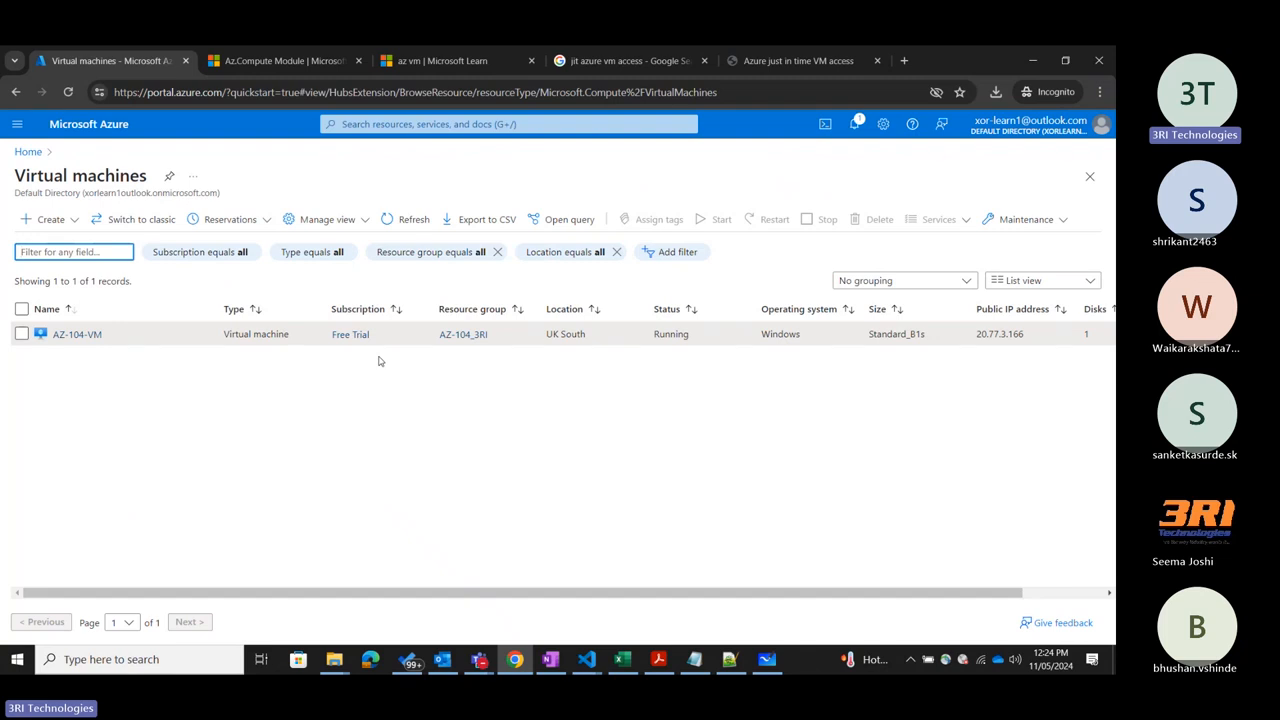
# Revisit the az vm create syntax in the documentation, and open the overview of AZ-104-VM in the portal.
pyautogui.click(430, 60)
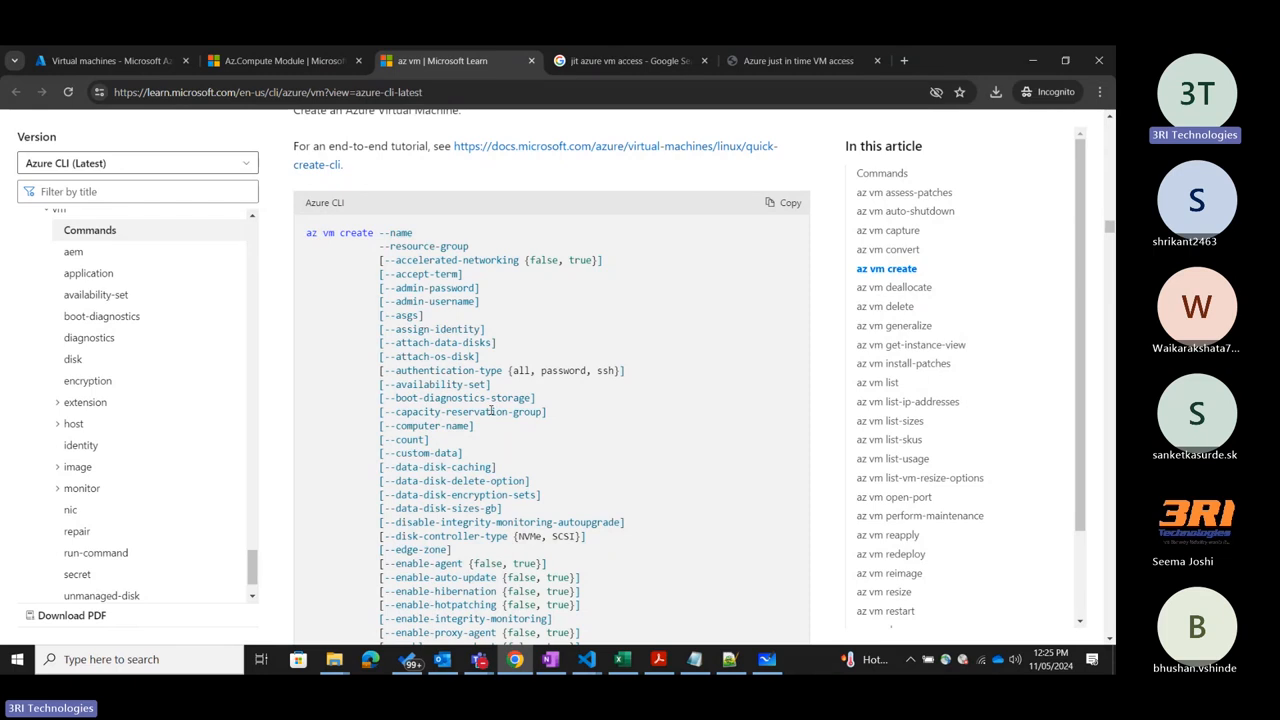
pyautogui.click(110, 60)
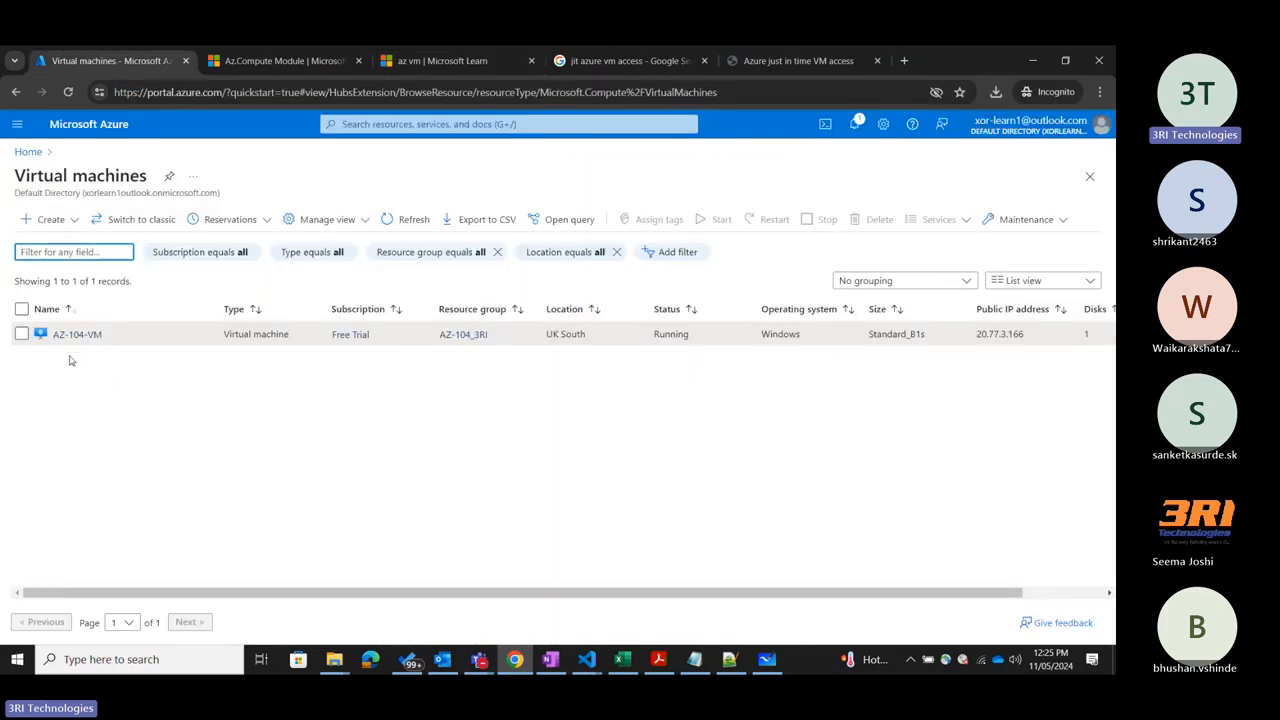
pyautogui.click(81, 343)
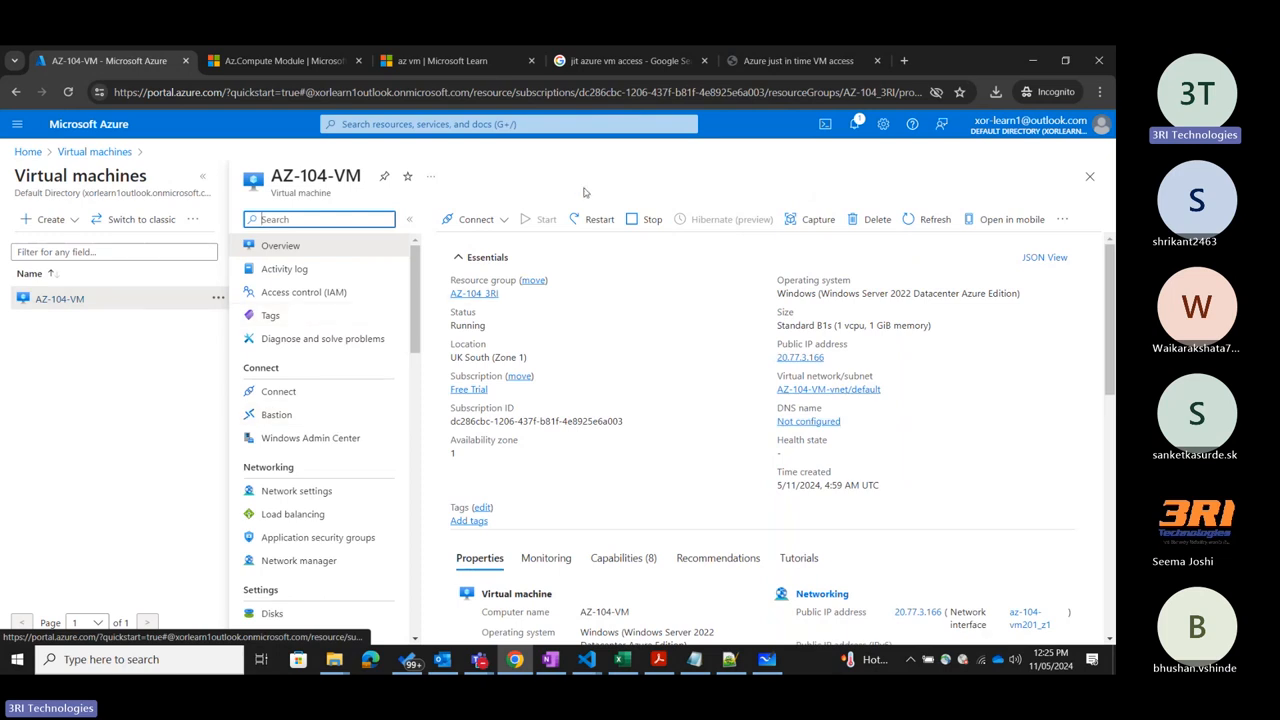
# Browse the az vm CLI documentation back from az vm create through the capture, auto-shutdown and assess-patches sections to the commands table.
pyautogui.click(442, 60)
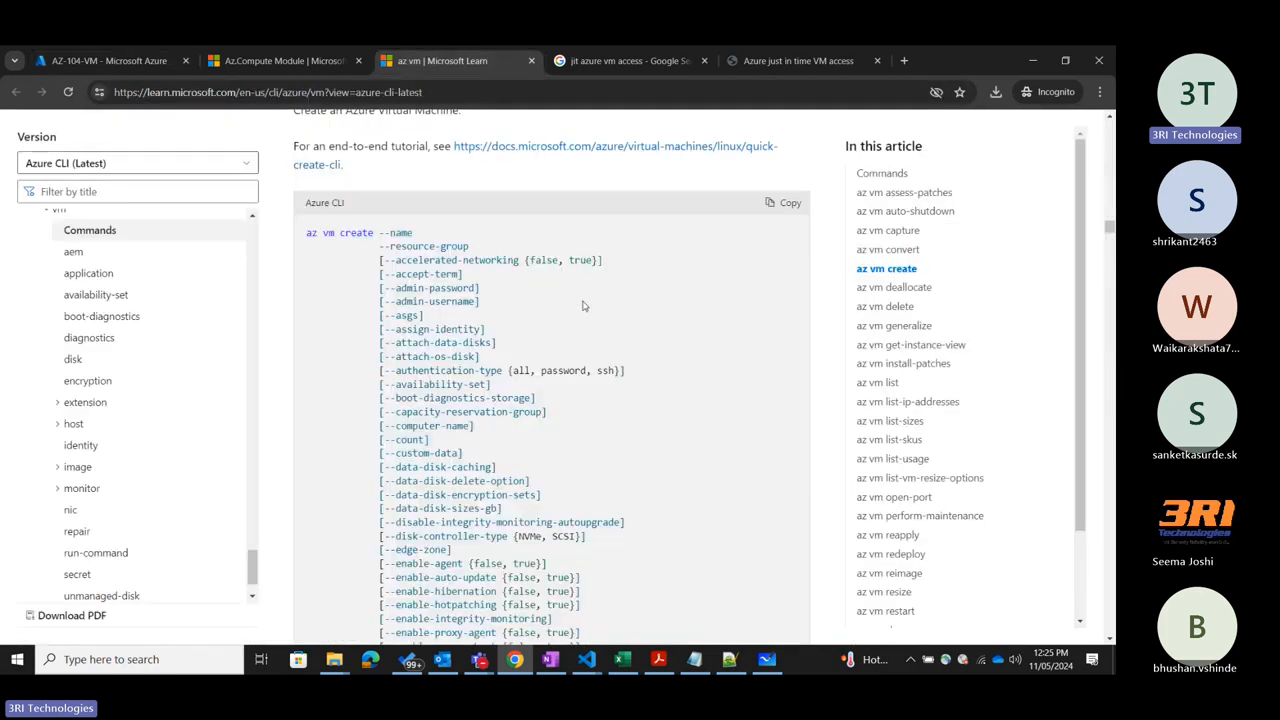
pyautogui.scroll(20, 583, 301)
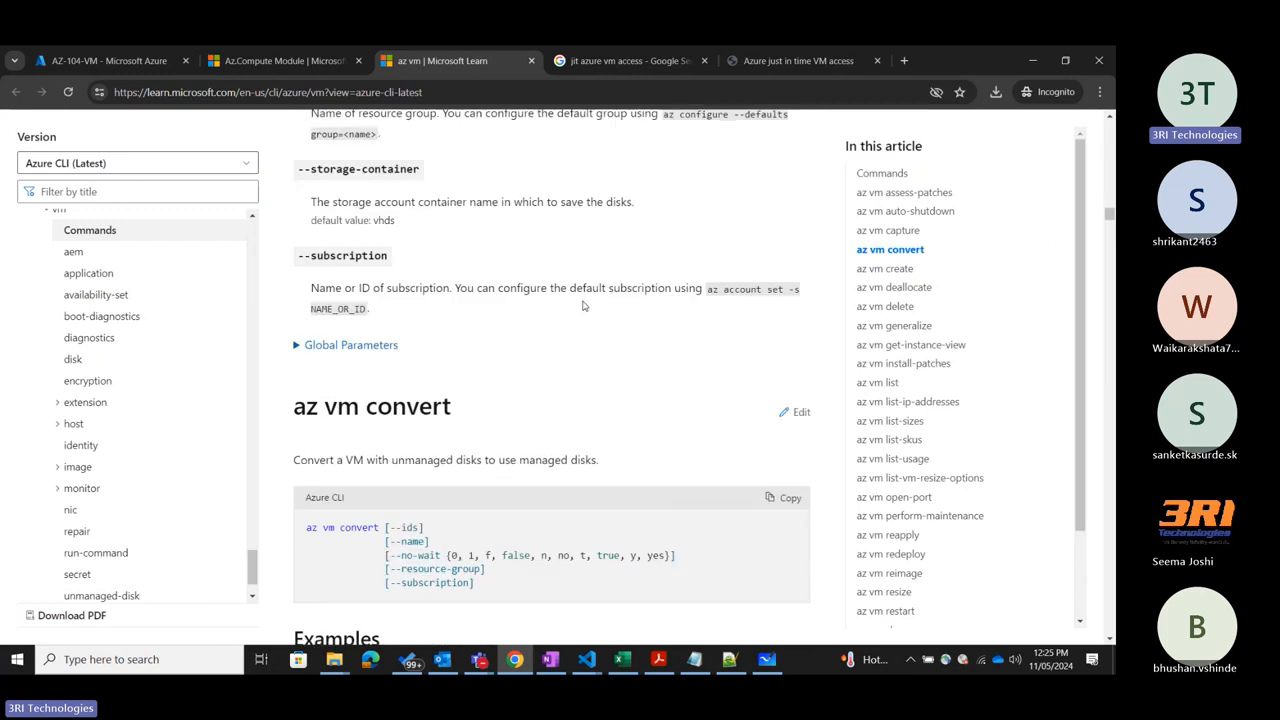
pyautogui.scroll(10, 583, 306)
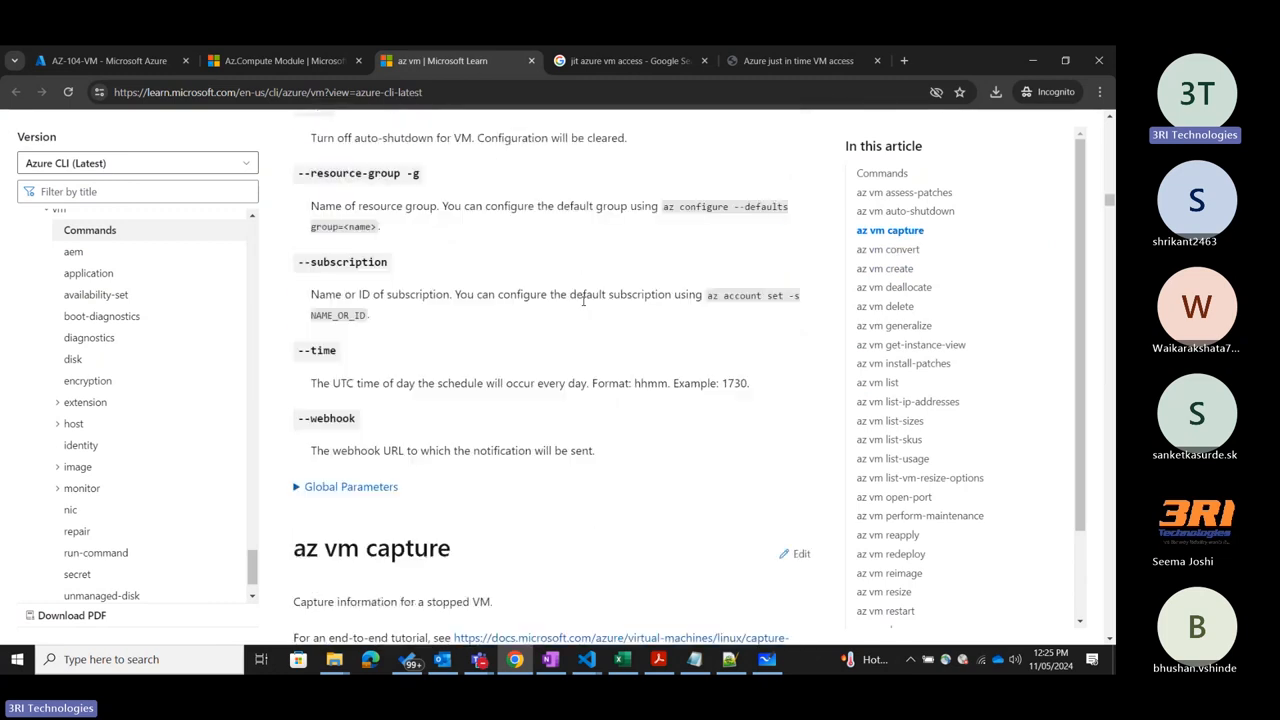
pyautogui.scroll(15, 583, 301)
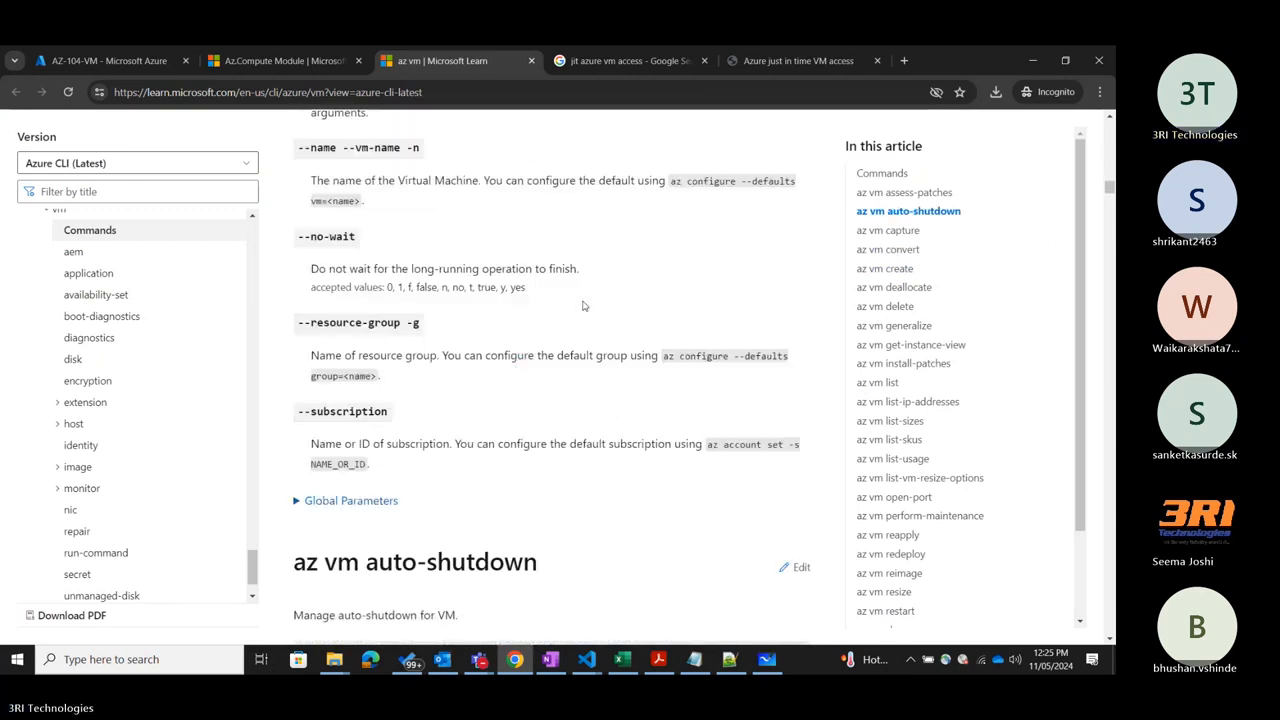
pyautogui.scroll(20, 584, 306)
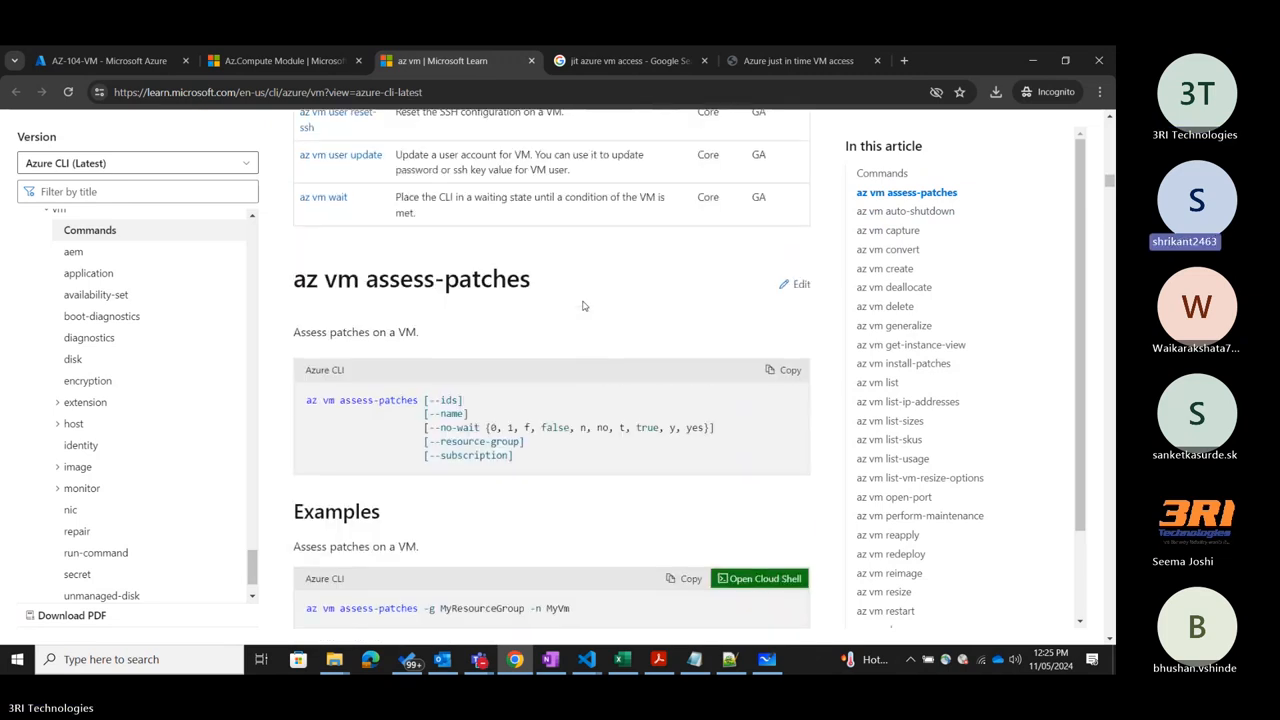
pyautogui.scroll(20, 584, 306)
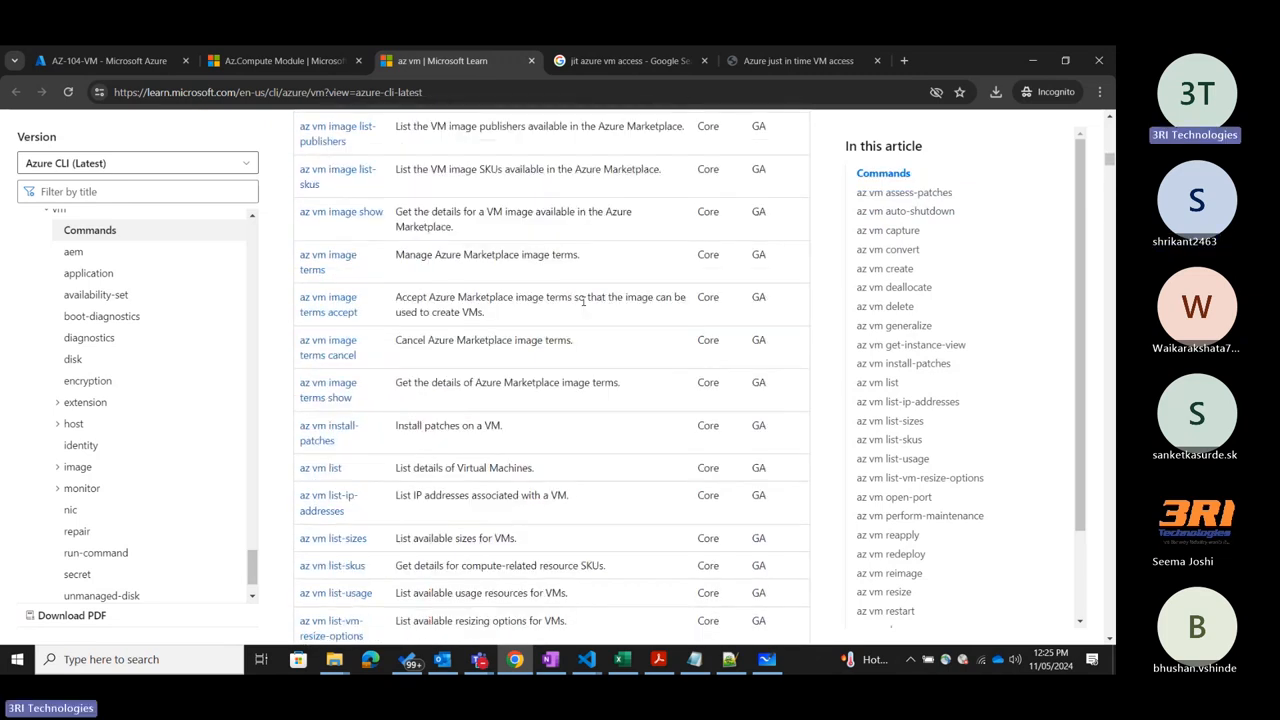
pyautogui.scroll(15, 584, 306)
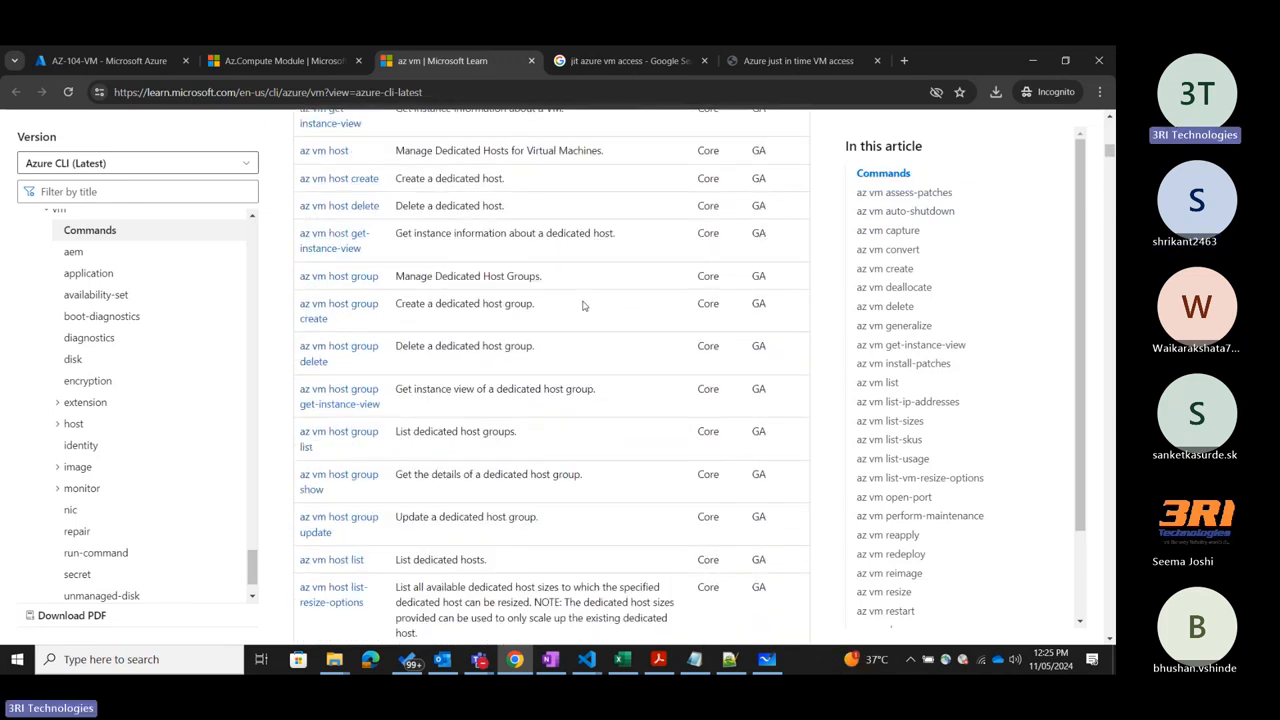
pyautogui.scroll(15, 584, 306)
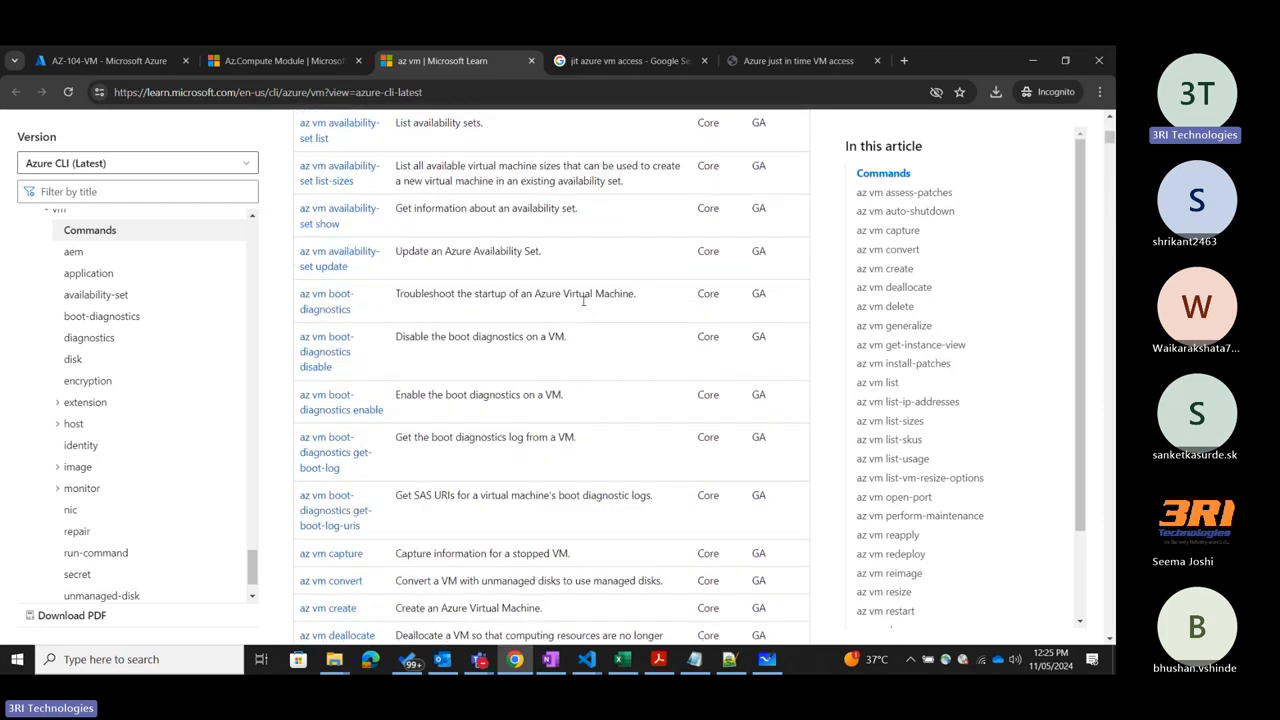
# Return to the top of the az vm reference, glance at AZ-104-VM in the portal, and bring up the Az.Compute module documentation.
pyautogui.scroll(10, 584, 306)
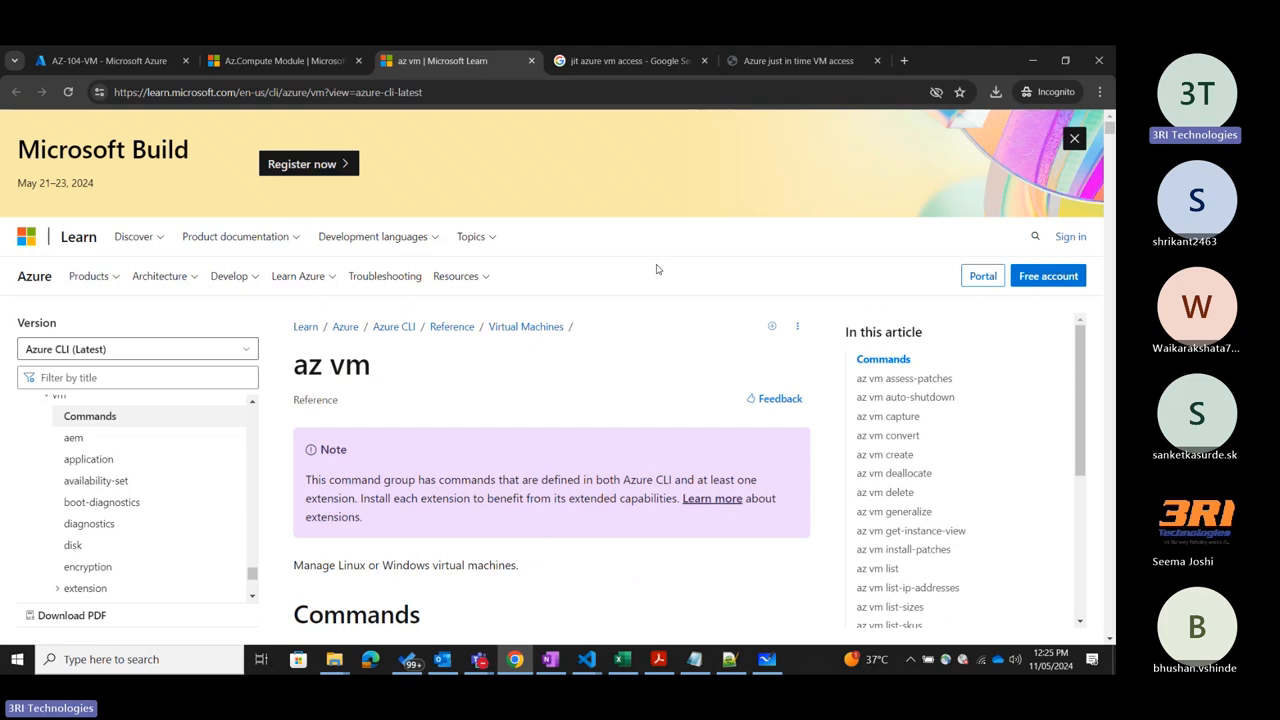
pyautogui.click(134, 64)
pyautogui.click(285, 61)
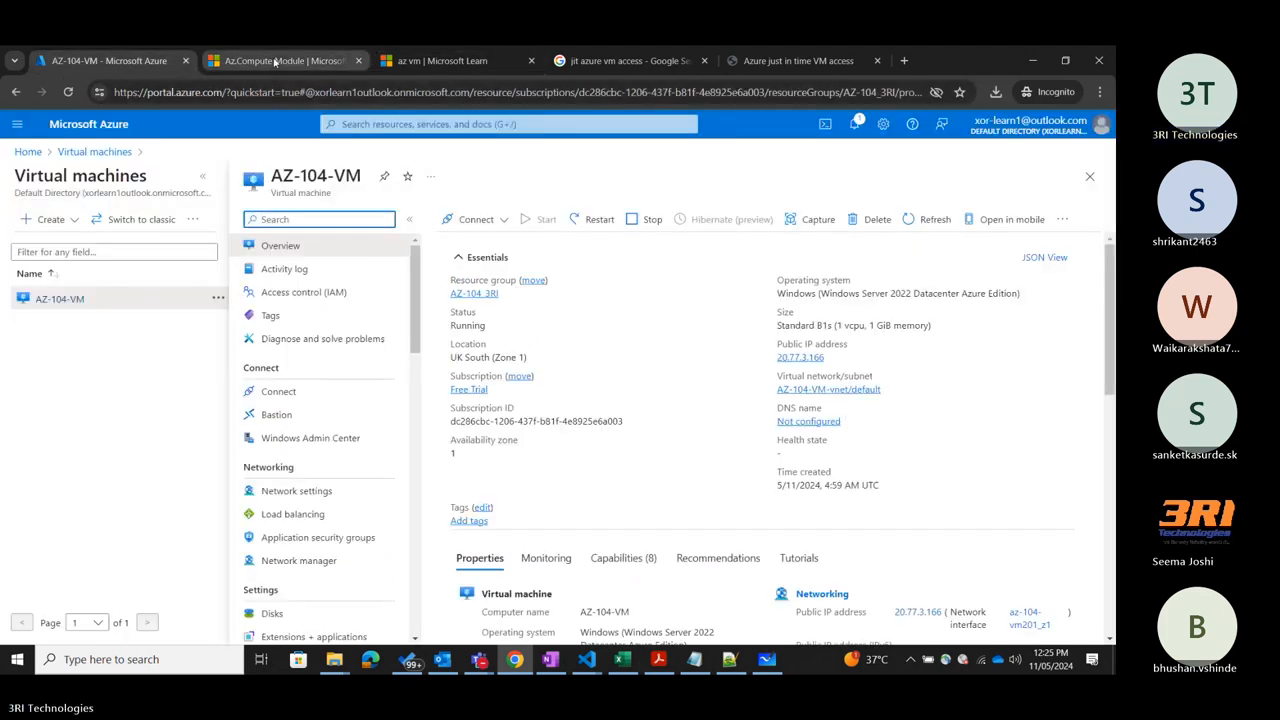
pyautogui.click(586, 194)
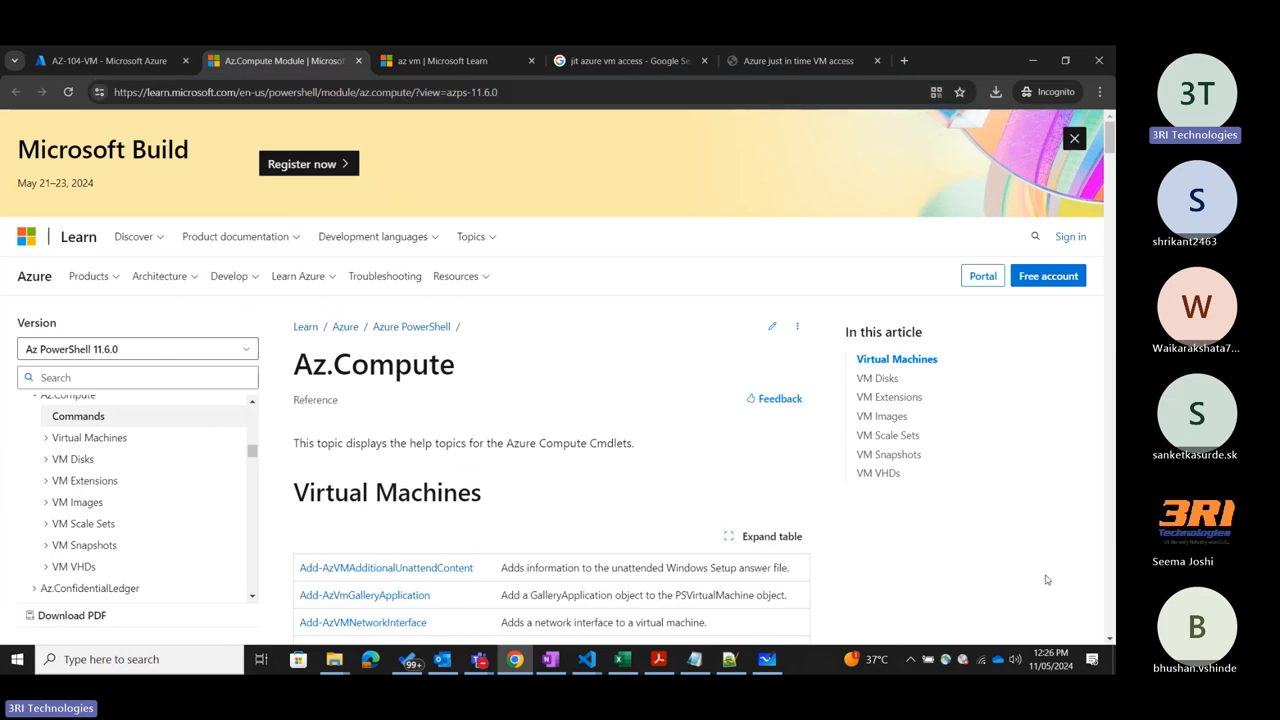
pyautogui.click(1051, 509)
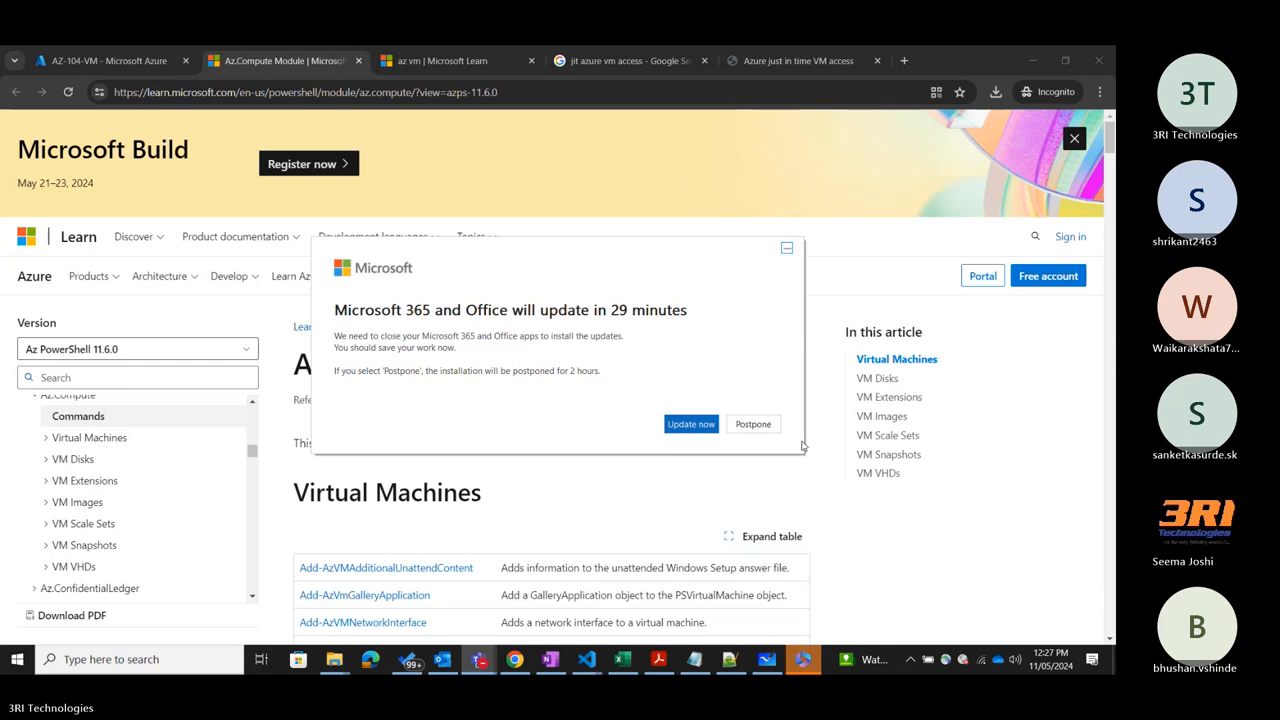
# Postpone the Microsoft 365 and Office update, and return to AZ-104-VM in the portal with the virtual machines list collapsed.
pyautogui.click(751, 424)
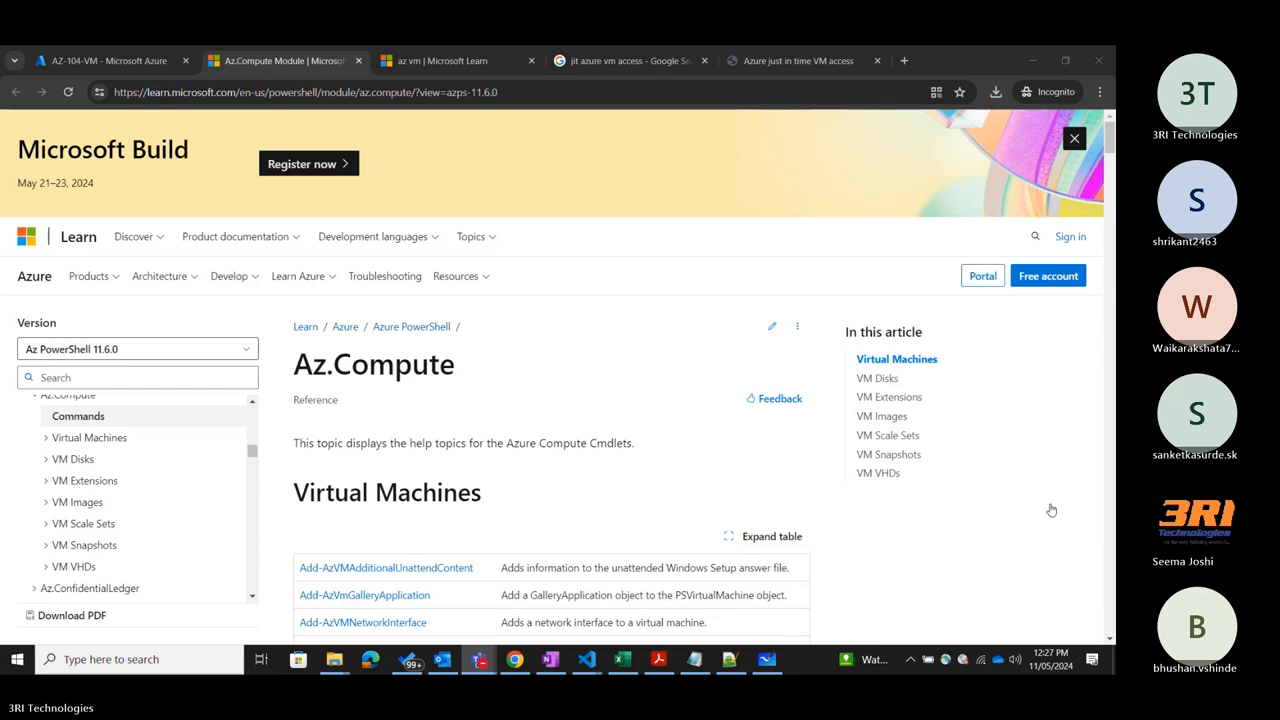
pyautogui.click(621, 430)
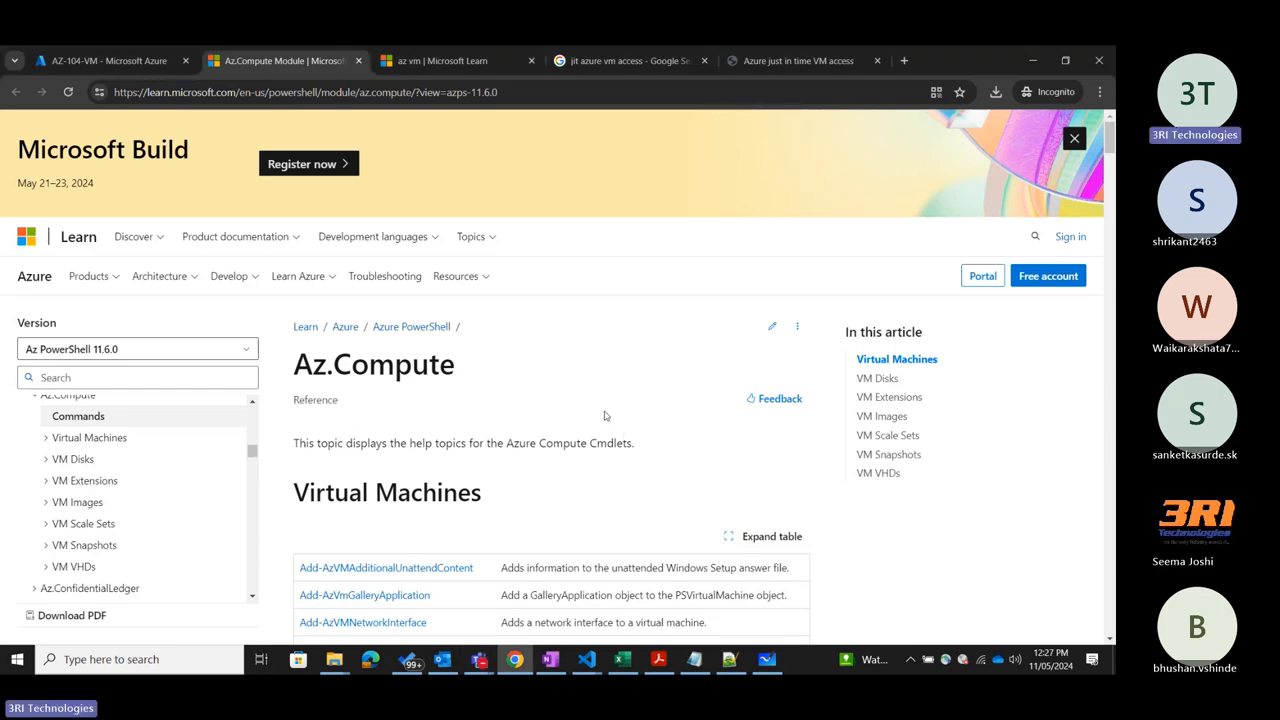
pyautogui.click(91, 60)
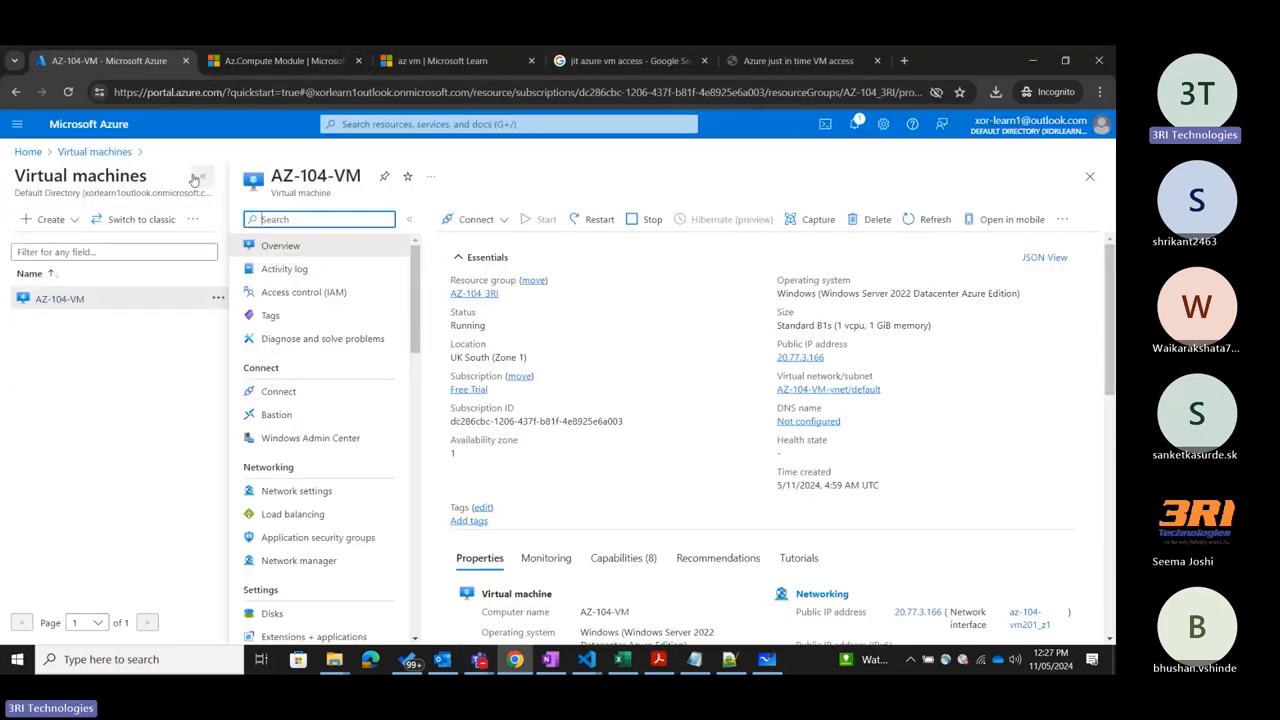
pyautogui.click(197, 177)
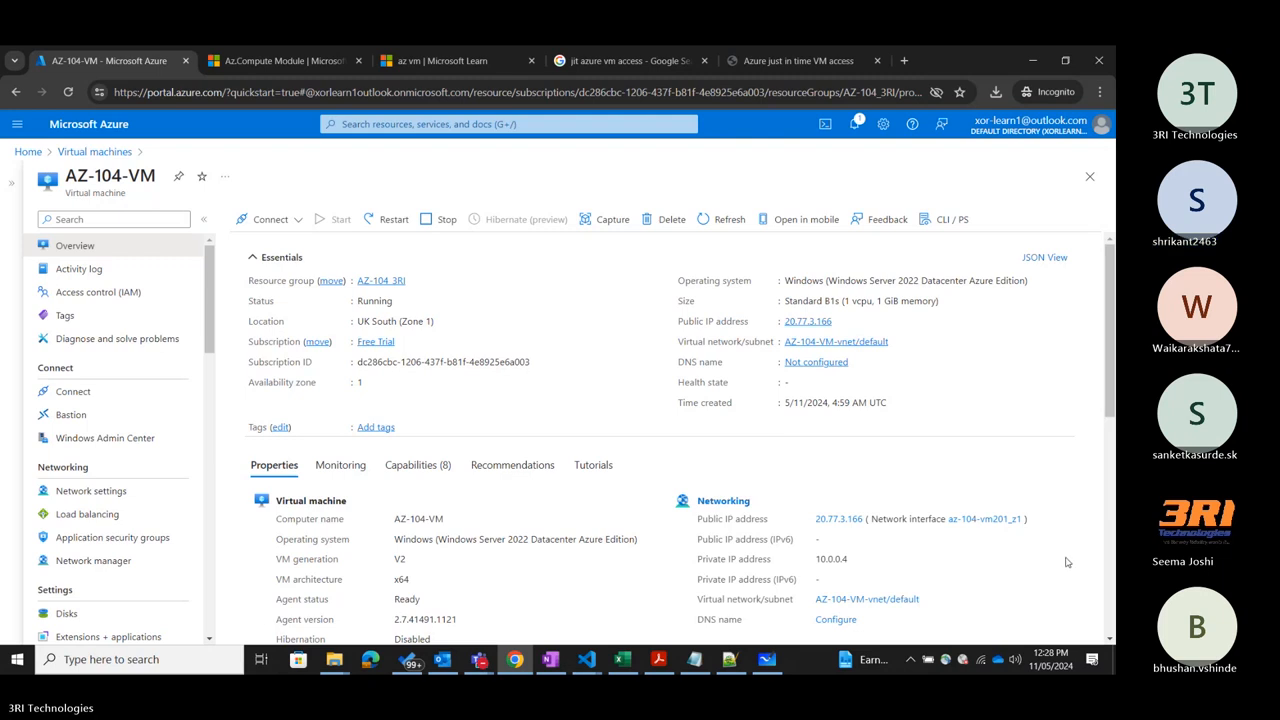
# Open the Export template page of AZ-104-VM, check its deployment script options, and return to the template code.
pyautogui.scroll(-5, 154, 482)
pyautogui.scroll(-5, 154, 482)
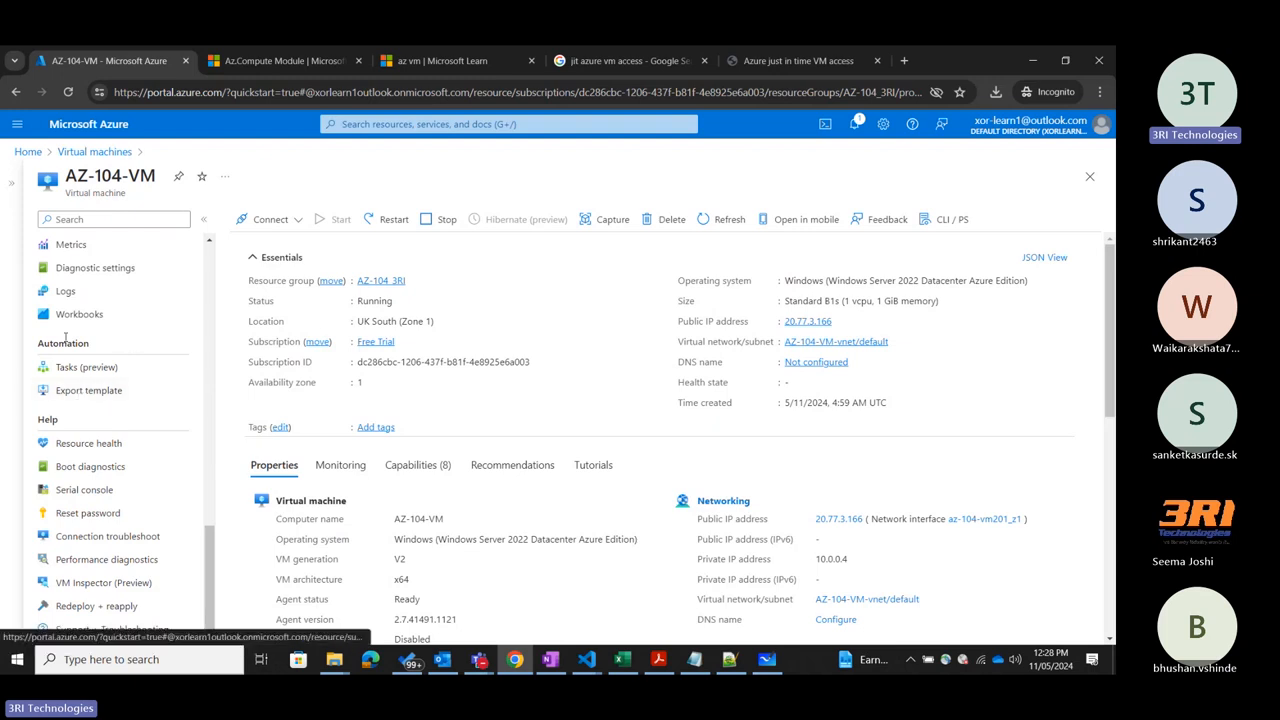
pyautogui.click(96, 393)
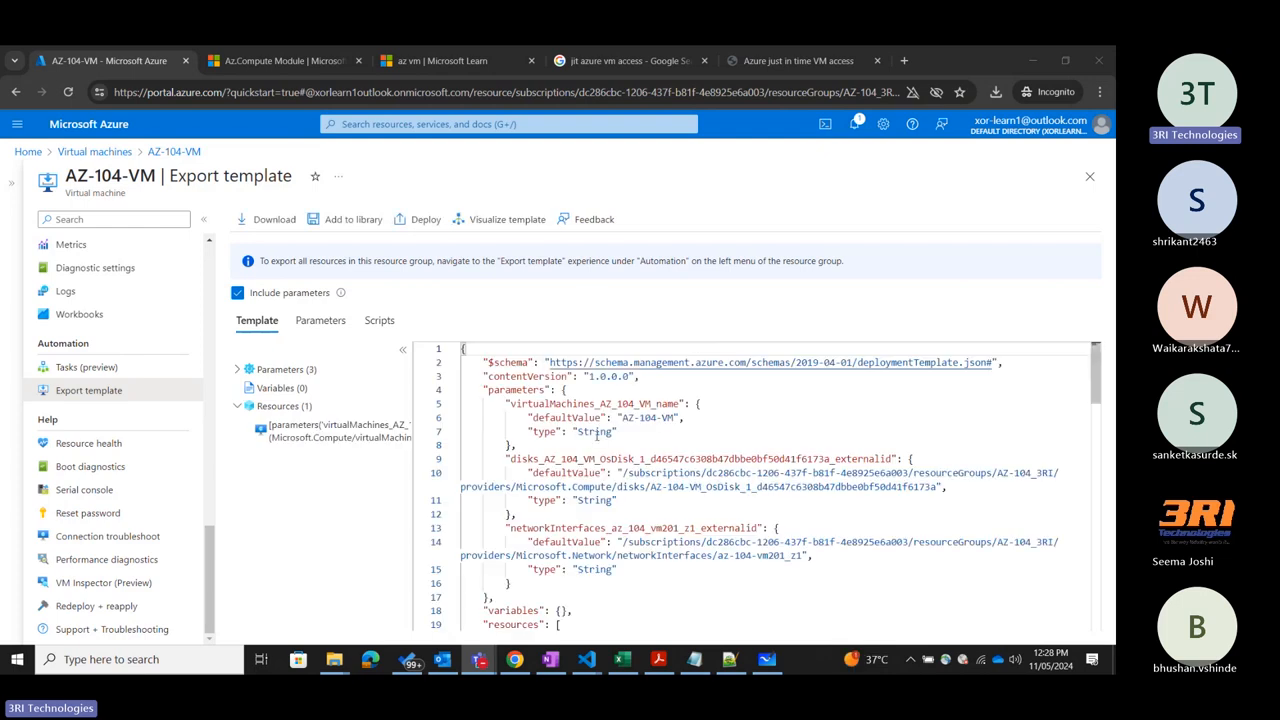
pyautogui.click(382, 325)
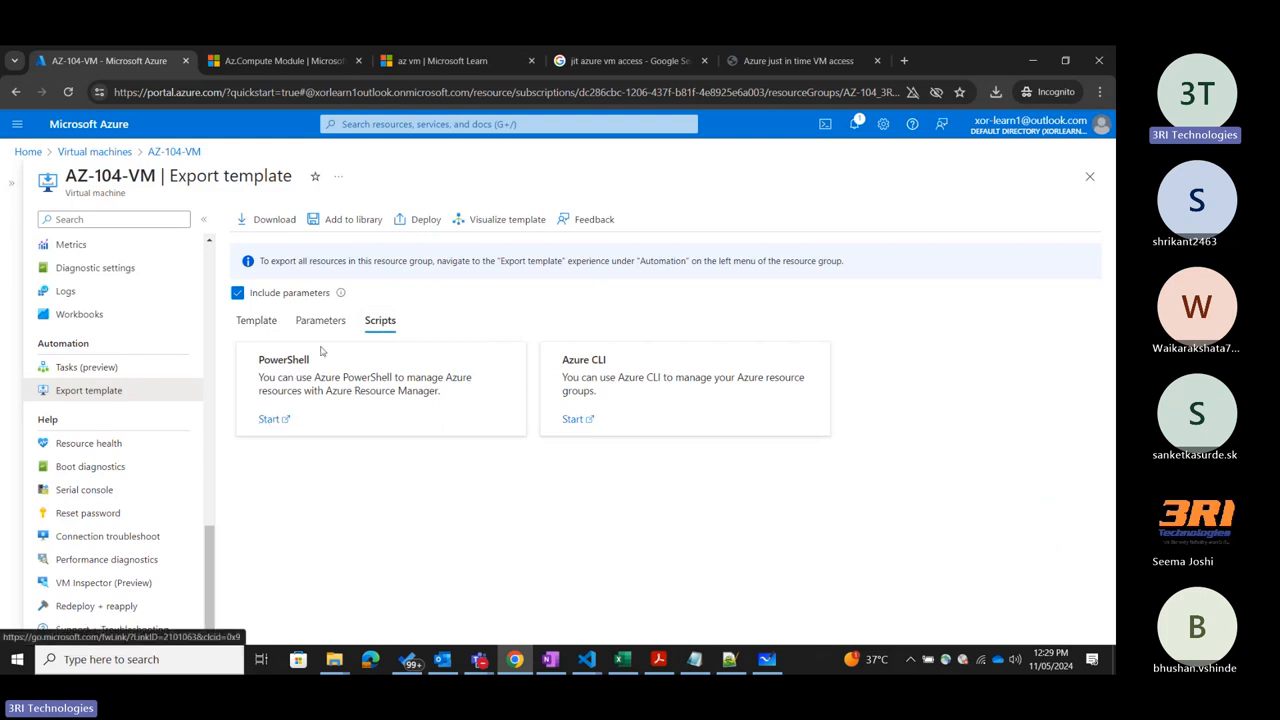
pyautogui.click(262, 320)
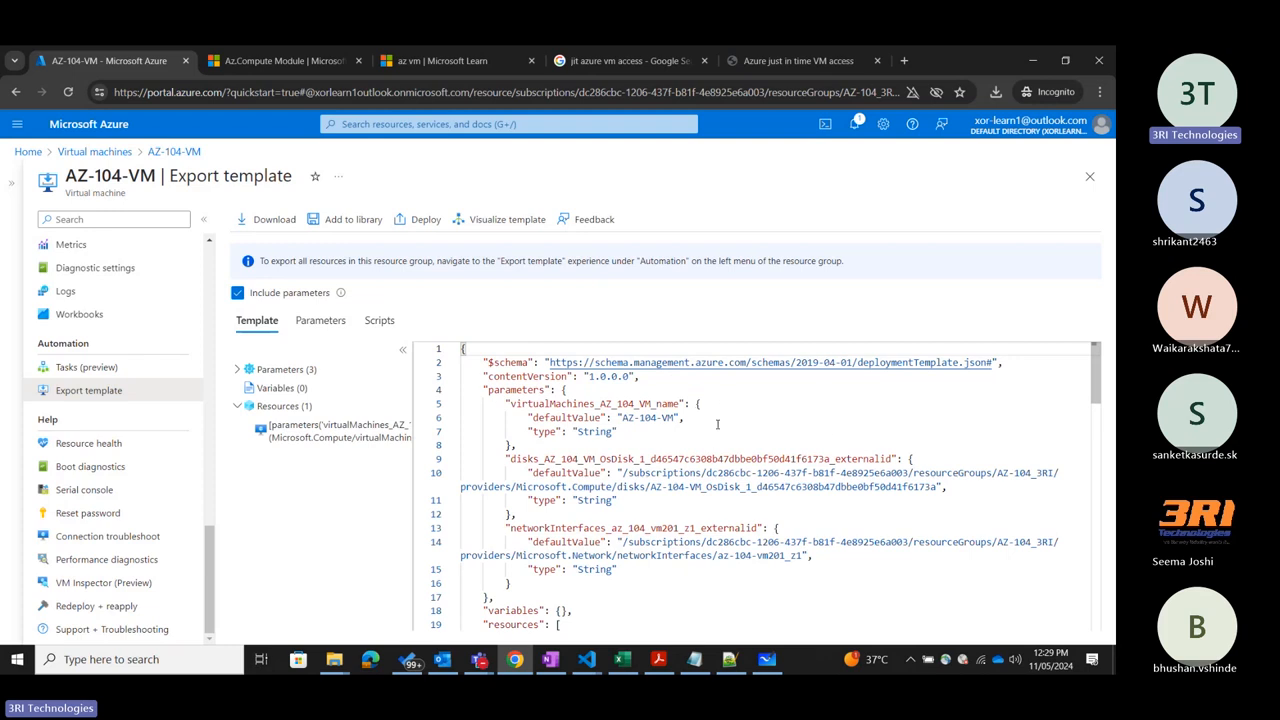
# Skim the exported ARM template of AZ-104-VM and highlight its schema and contentVersion entries.
pyautogui.scroll(-3, 717, 424)
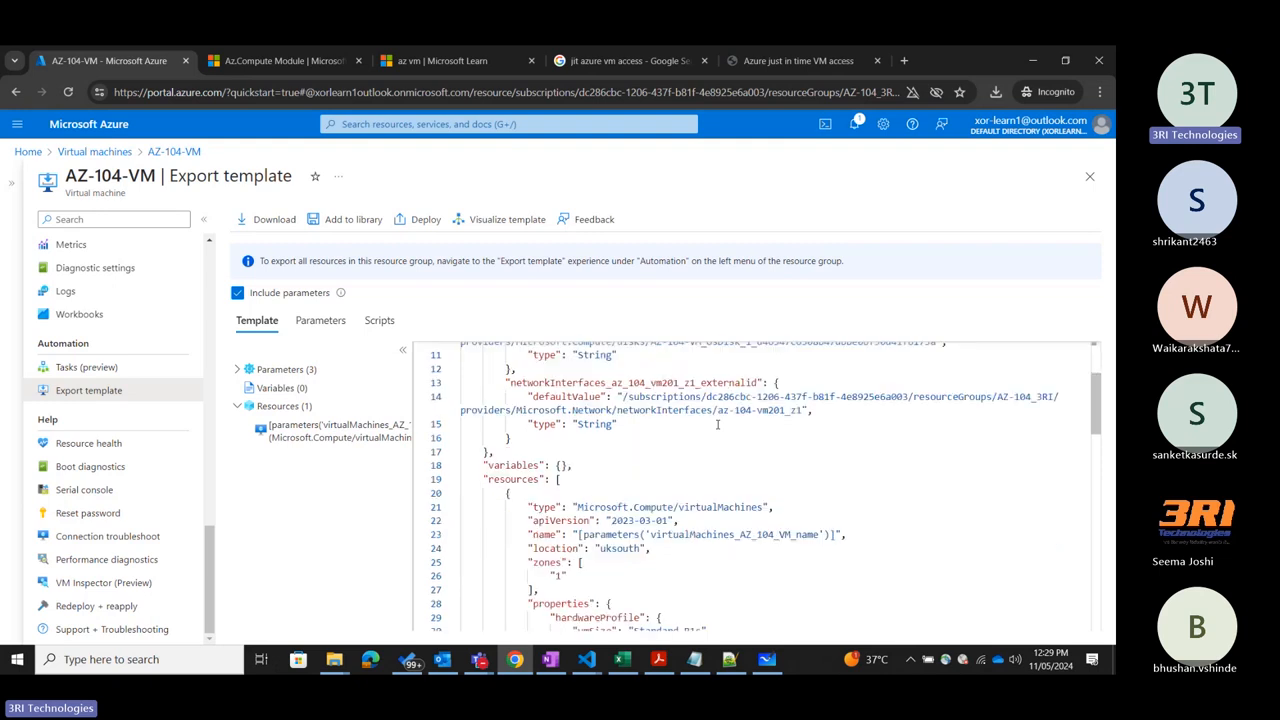
pyautogui.scroll(-4, 717, 425)
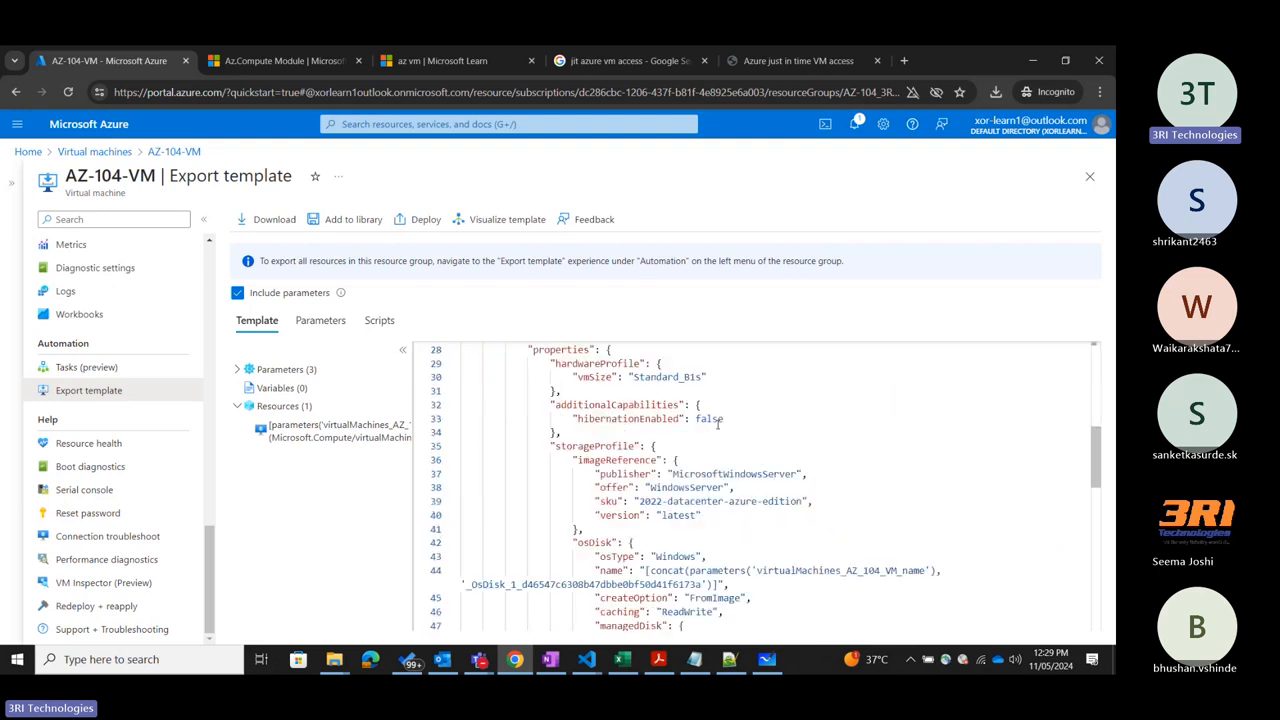
pyautogui.scroll(5, 717, 425)
pyautogui.scroll(2, 717, 425)
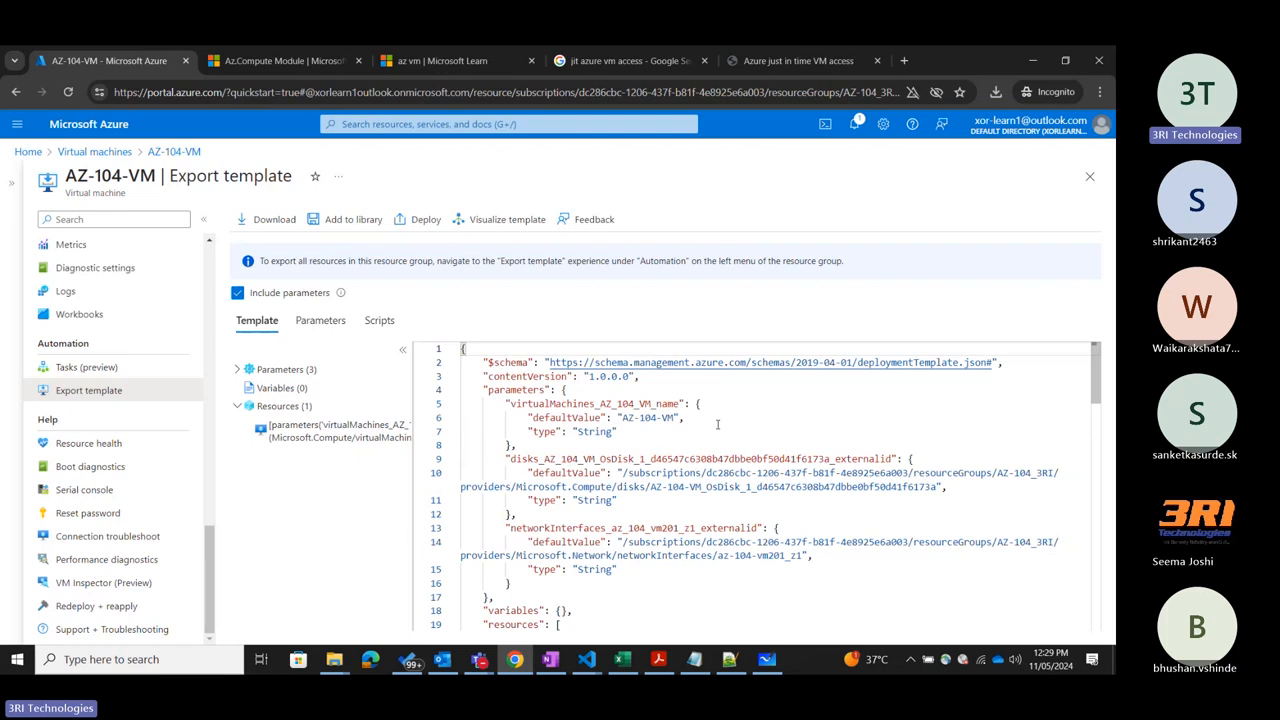
pyautogui.scroll(-2, 717, 425)
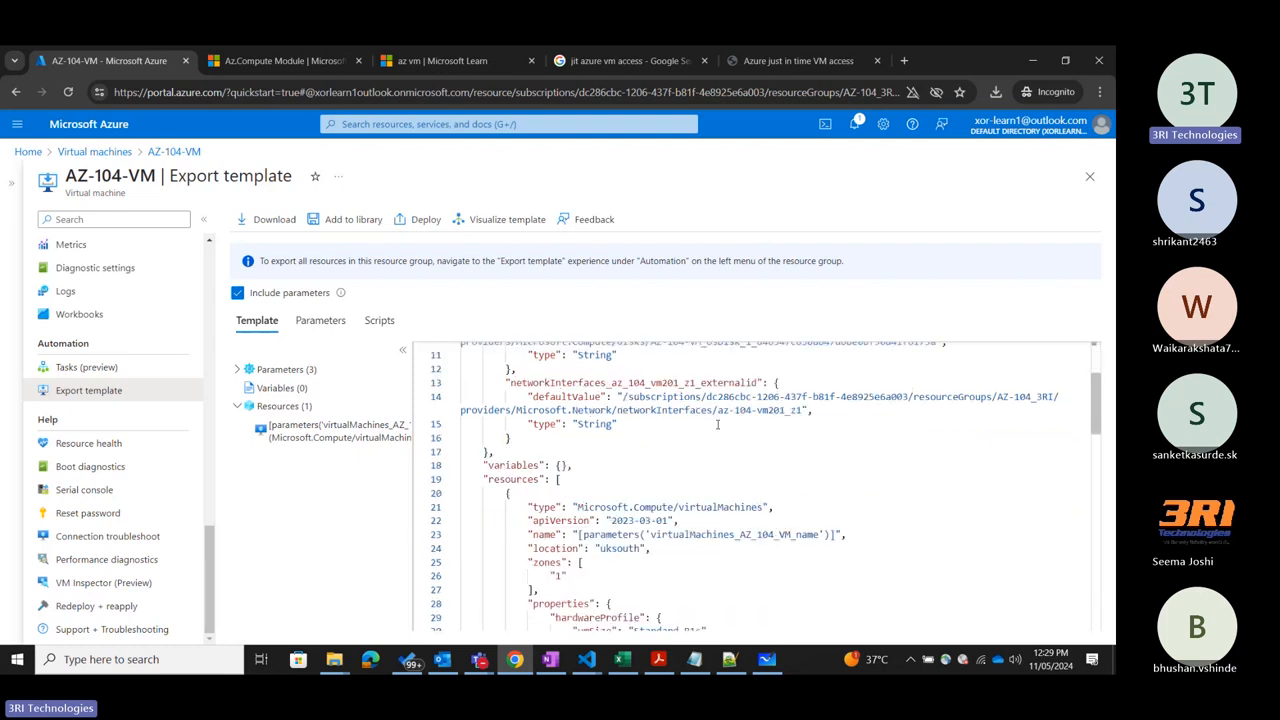
pyautogui.scroll(2, 717, 425)
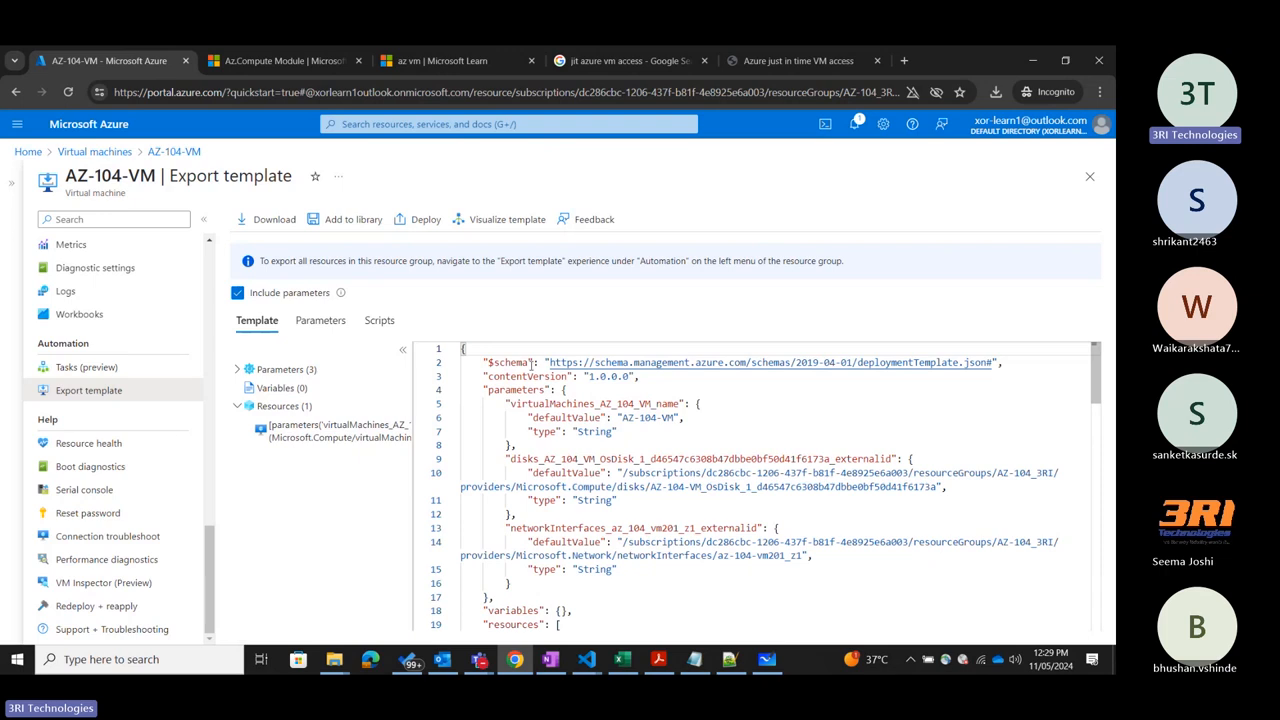
pyautogui.doubleClick(514, 362)
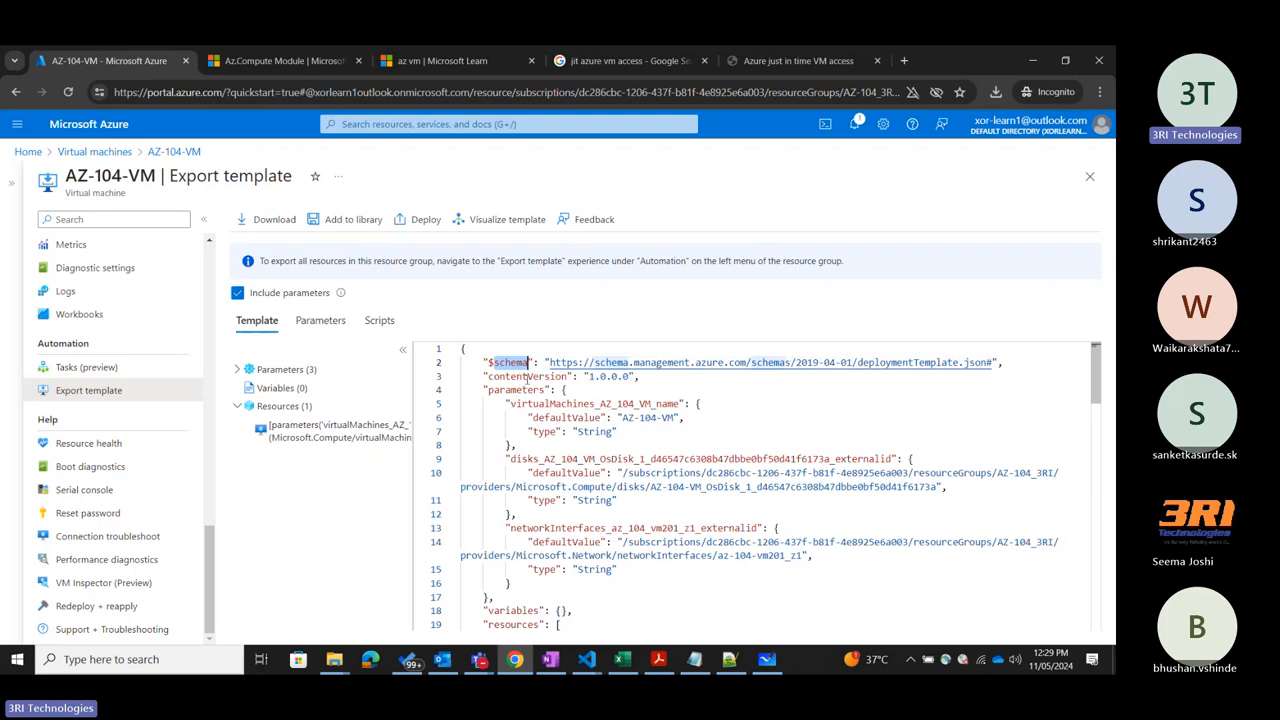
pyautogui.doubleClick(527, 376)
pyautogui.click(676, 383)
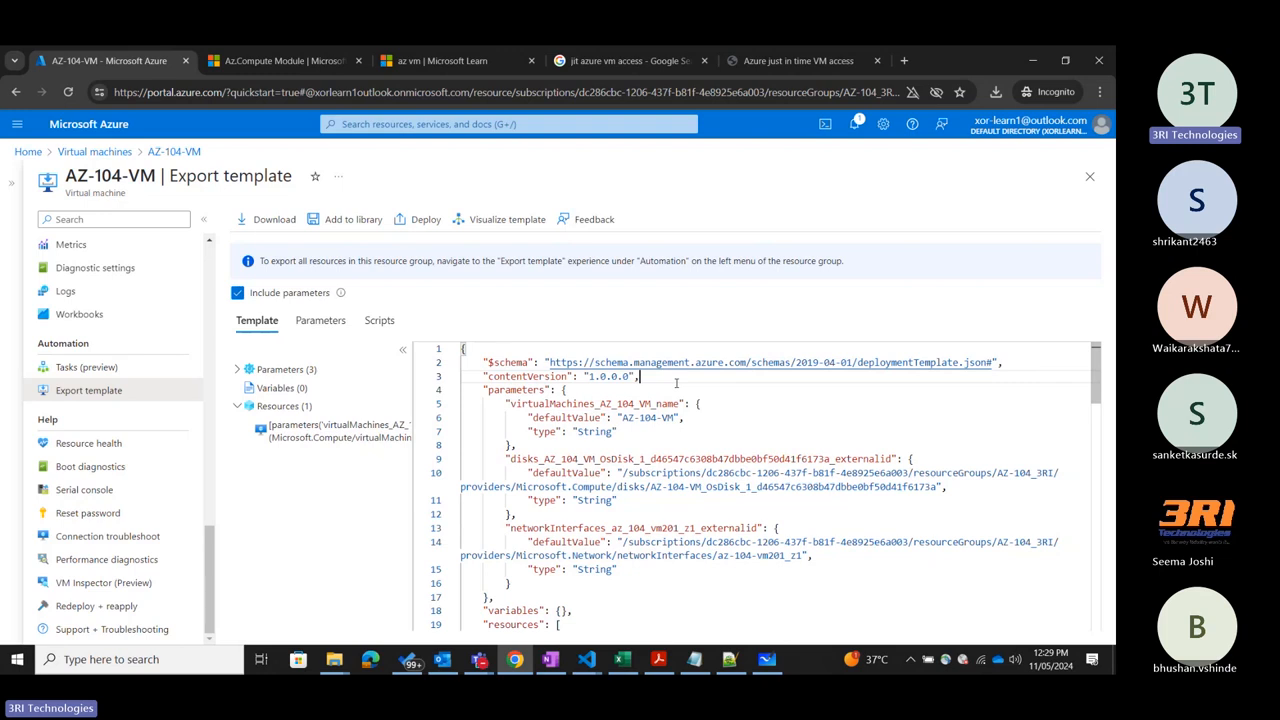
# Examine the template's variables and resources sections, from the VM type and size down through the storage and OS profiles.
pyautogui.scroll(-1, 581, 457)
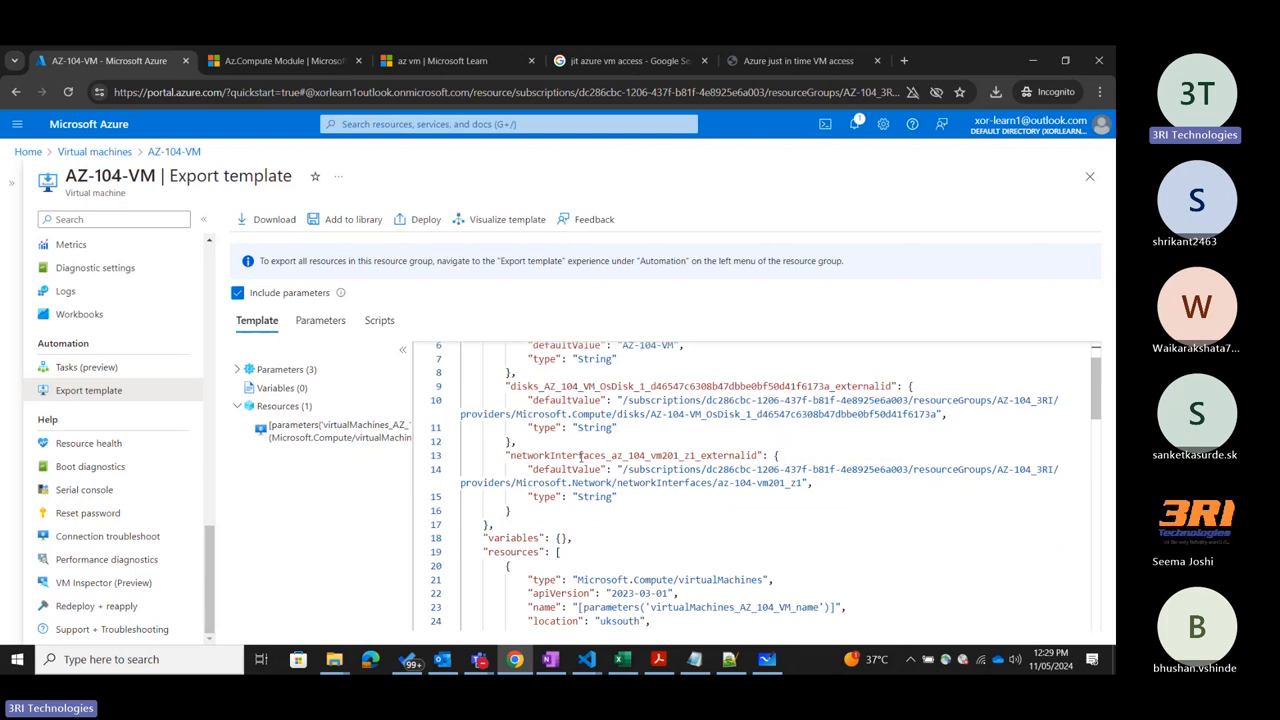
pyautogui.scroll(-2, 581, 457)
pyautogui.click(516, 429)
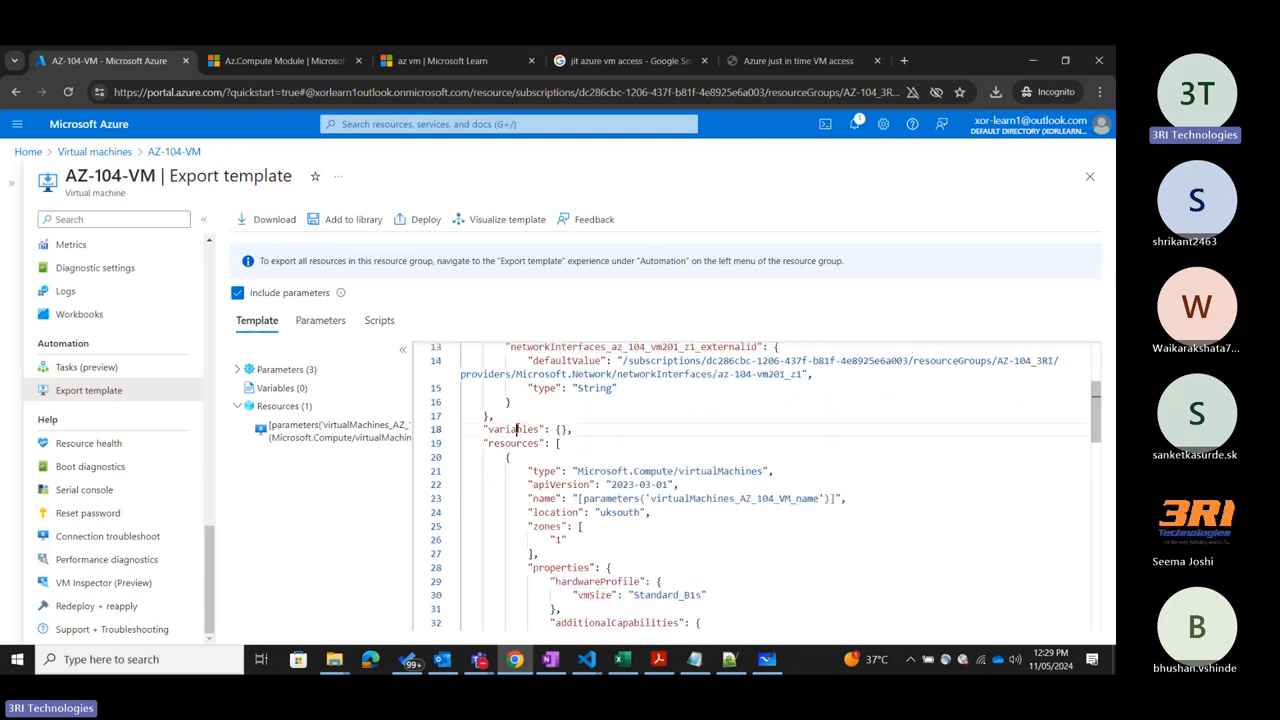
pyautogui.doubleClick(516, 429)
pyautogui.click(688, 433)
pyautogui.scroll(-3, 688, 433)
pyautogui.scroll(2, 471, 441)
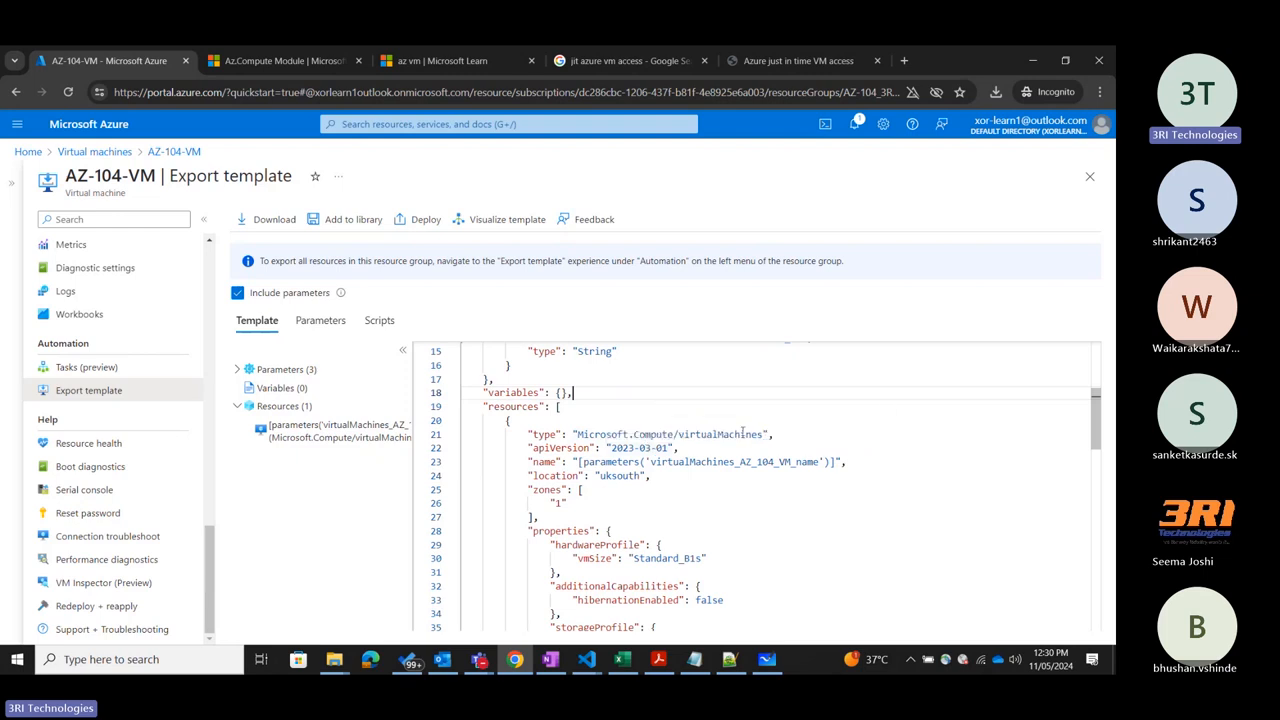
pyautogui.scroll(-3, 748, 508)
pyautogui.scroll(-8, 668, 470)
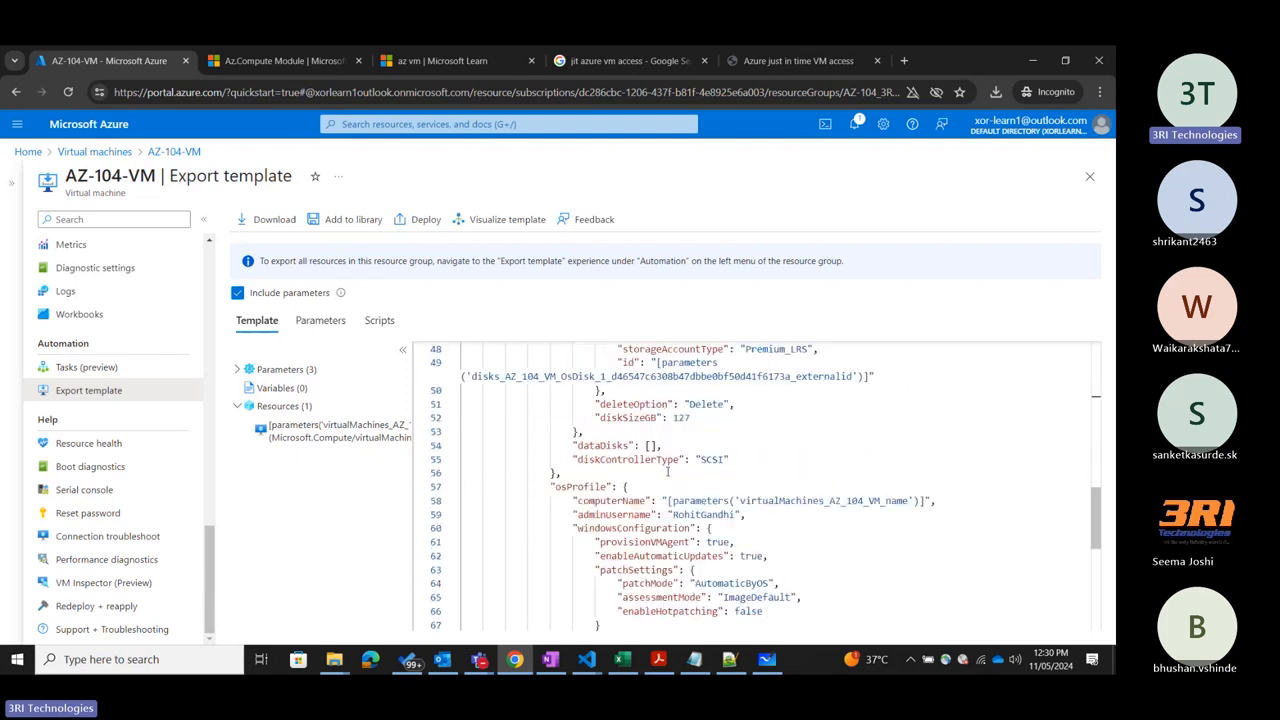
pyautogui.scroll(-5, 668, 470)
# View the exported parameters file of AZ-104-VM and go back to the template code.
pyautogui.click(342, 327)
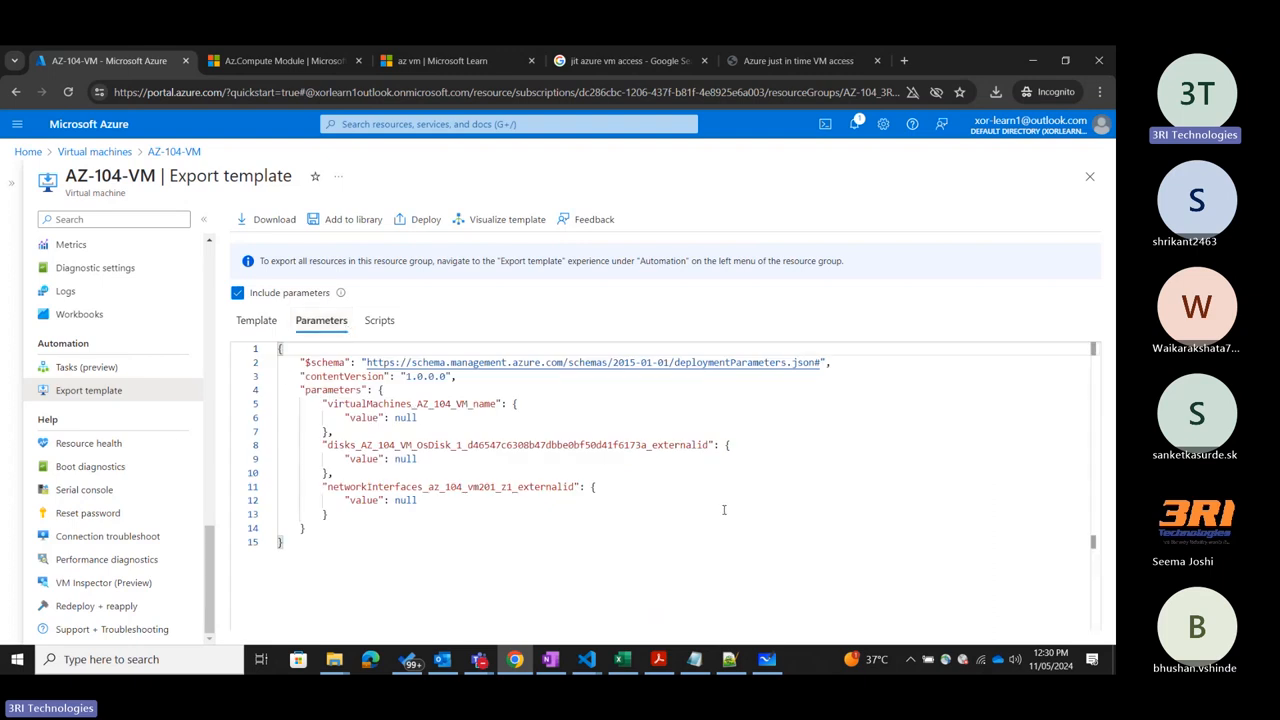
pyautogui.click(307, 548)
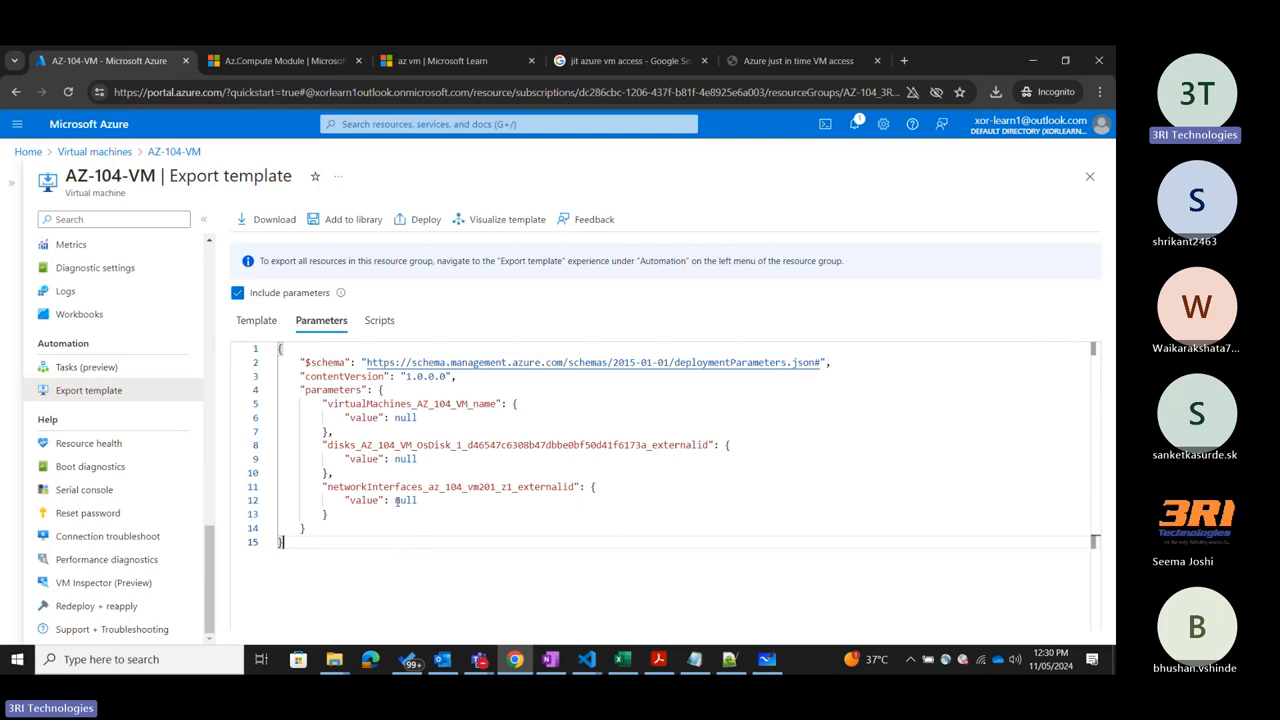
pyautogui.click(256, 320)
# Open the Azure PowerShell resource management guide from the template's script options, and close the article.
pyautogui.click(379, 320)
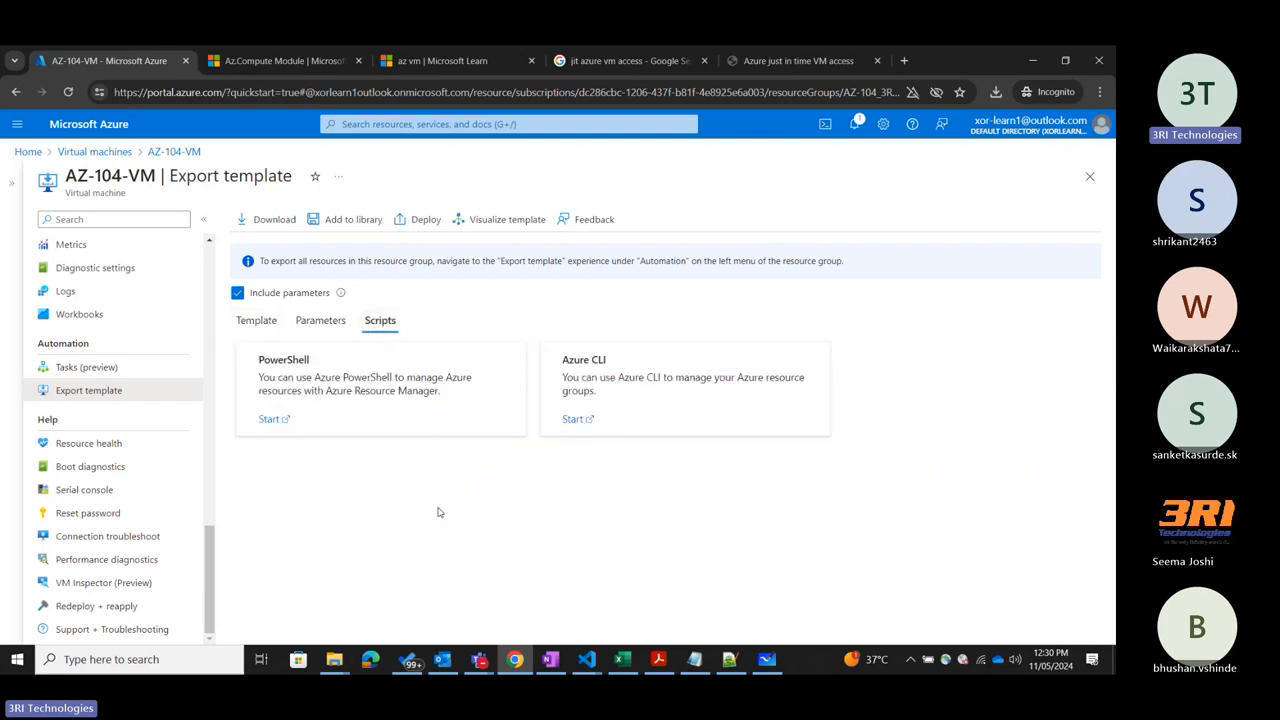
pyautogui.click(266, 420)
pyautogui.click(275, 62)
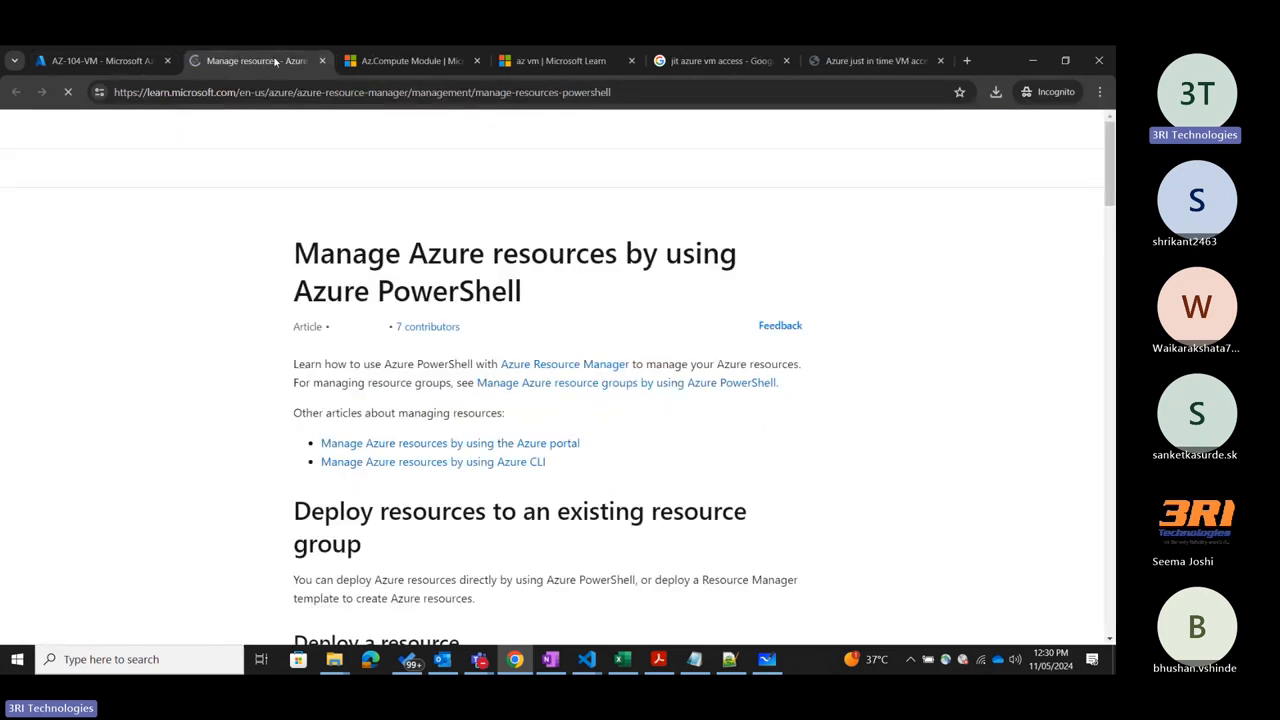
pyautogui.click(321, 61)
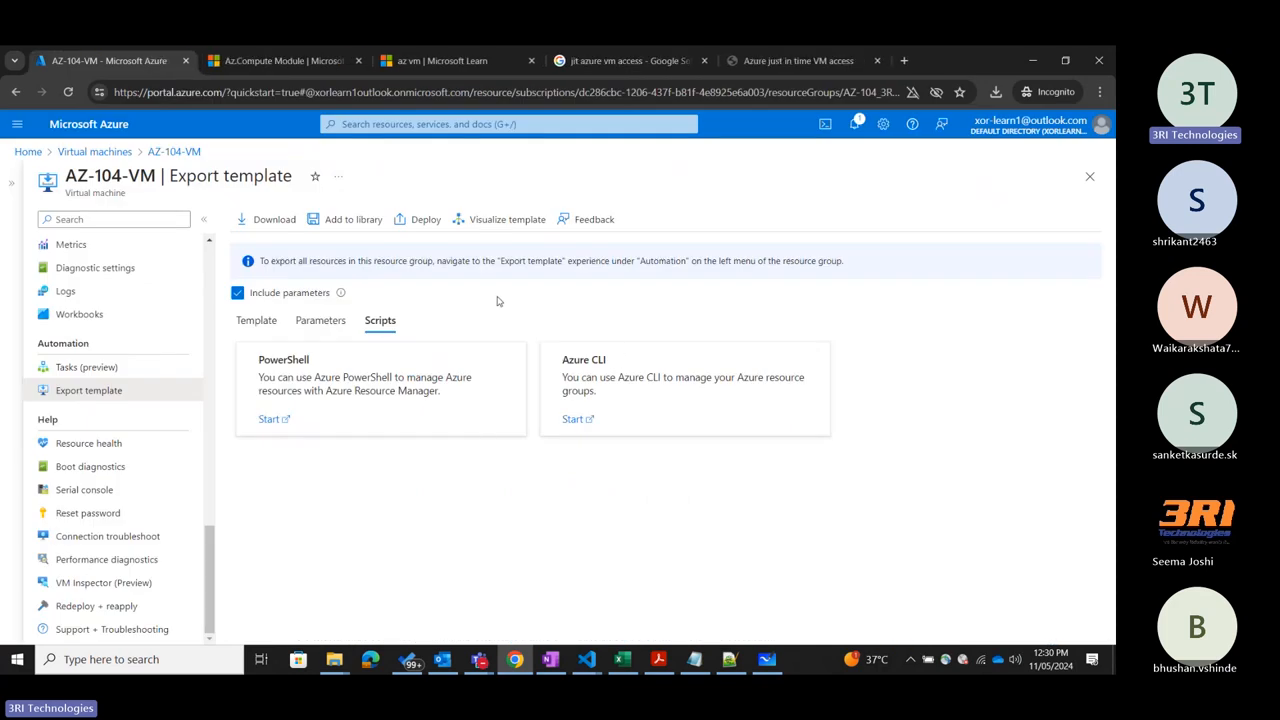
# Review the commands table of the az vm CLI documentation down to the extension commands and back up.
pyautogui.click(440, 61)
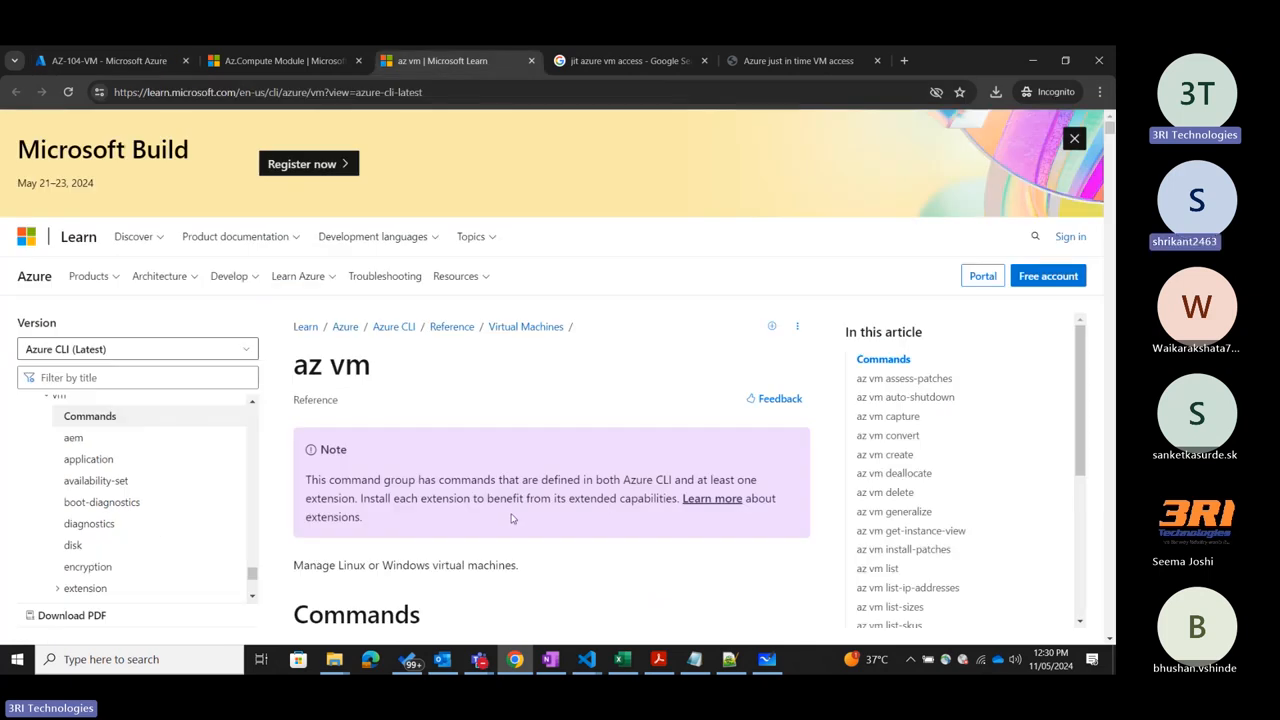
pyautogui.scroll(-5, 554, 449)
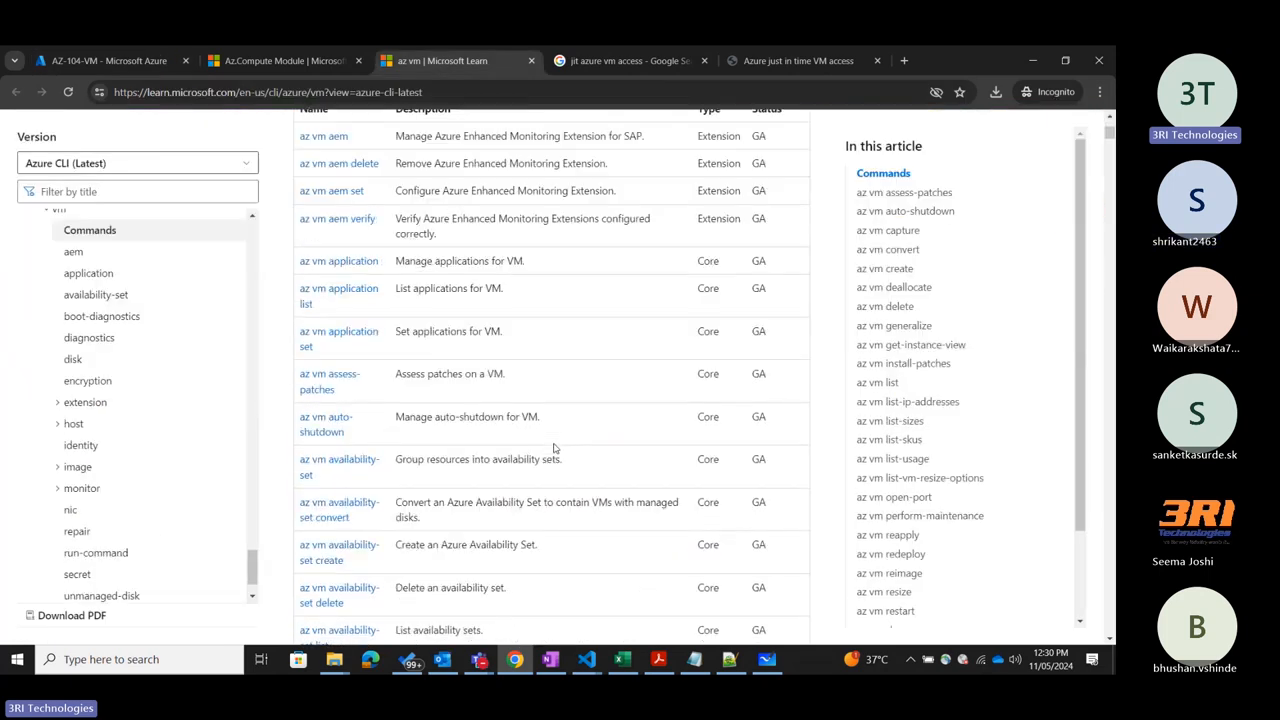
pyautogui.scroll(-15, 554, 443)
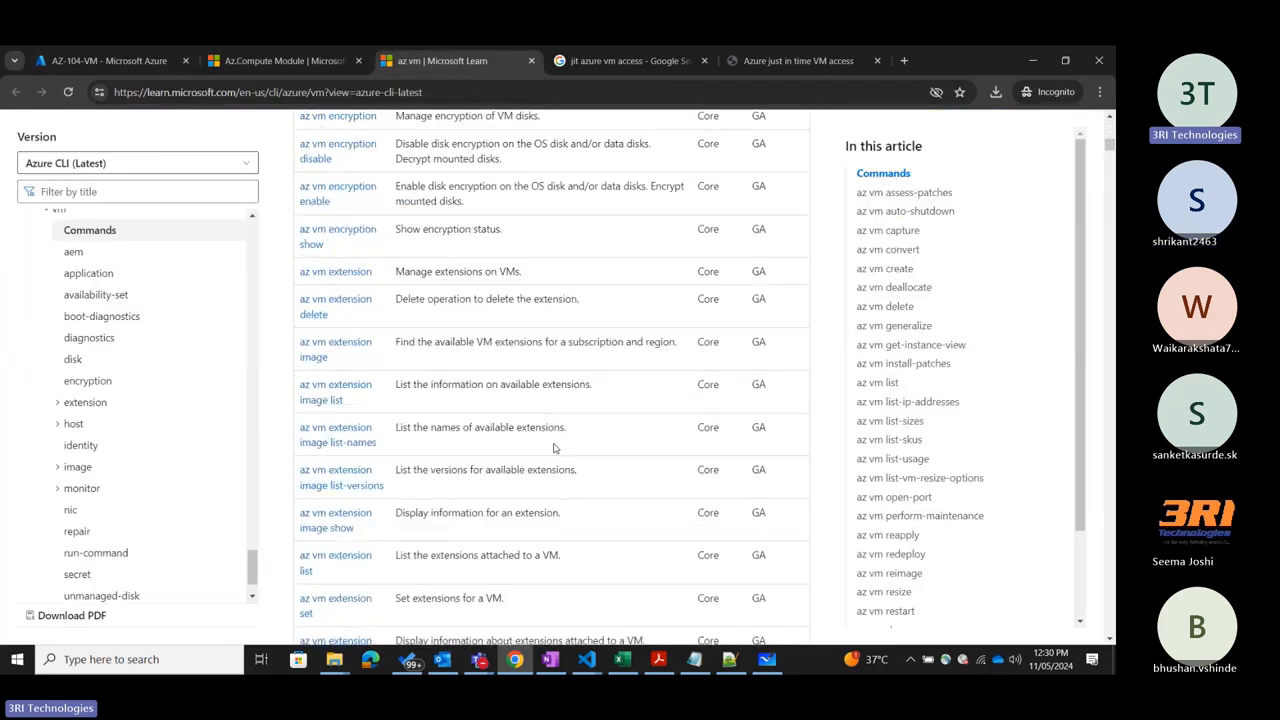
pyautogui.scroll(2, 554, 449)
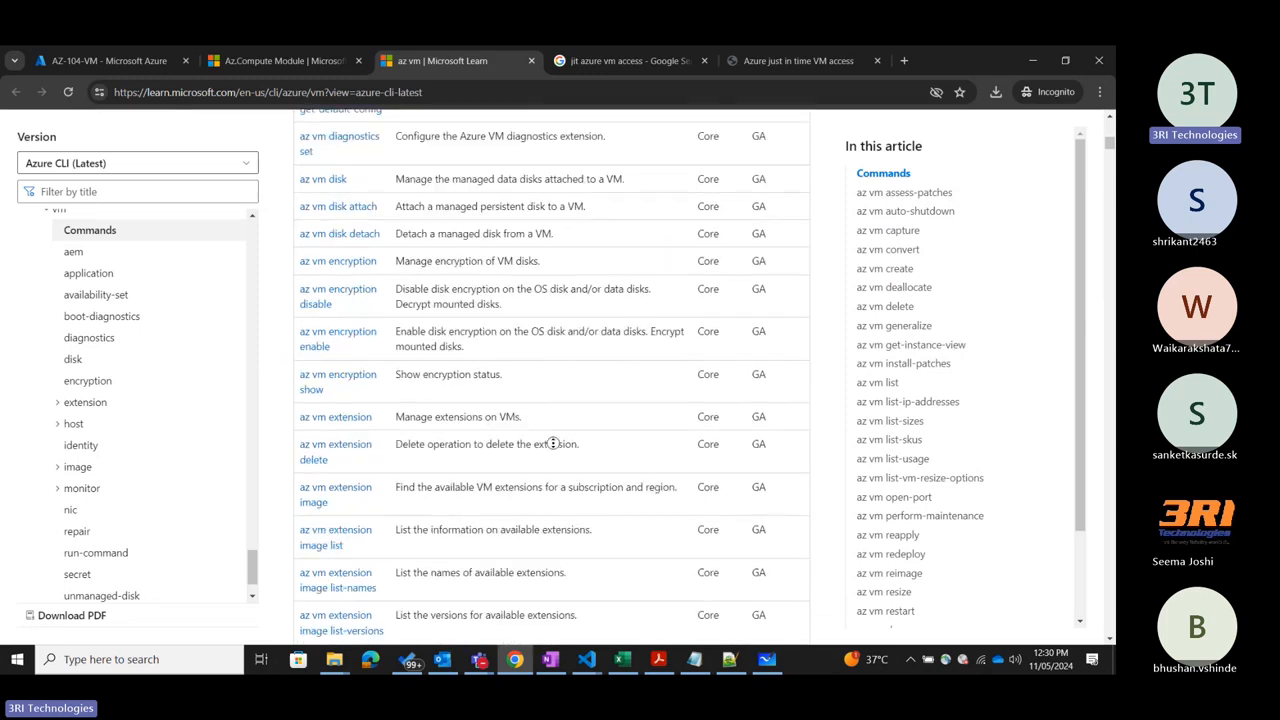
pyautogui.scroll(15, 553, 445)
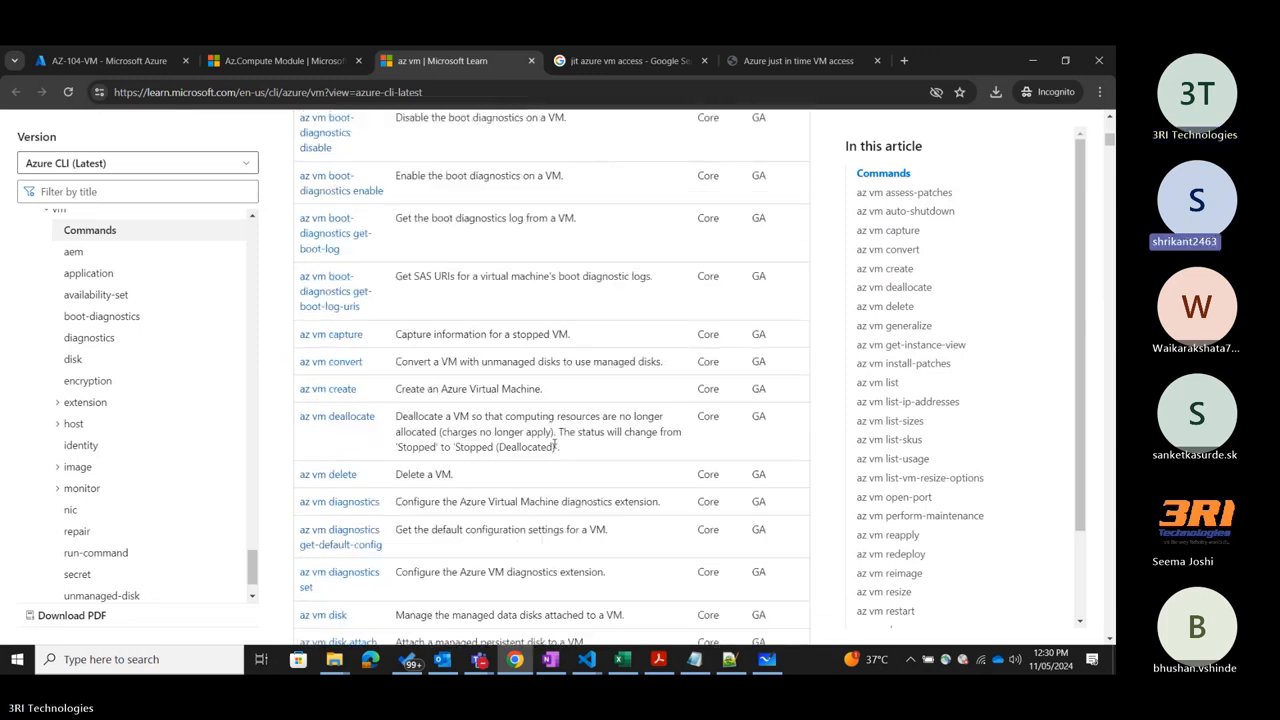
# Switch back to the Azure portal and open the overview of AZ-104-VM.
pyautogui.click(84, 61)
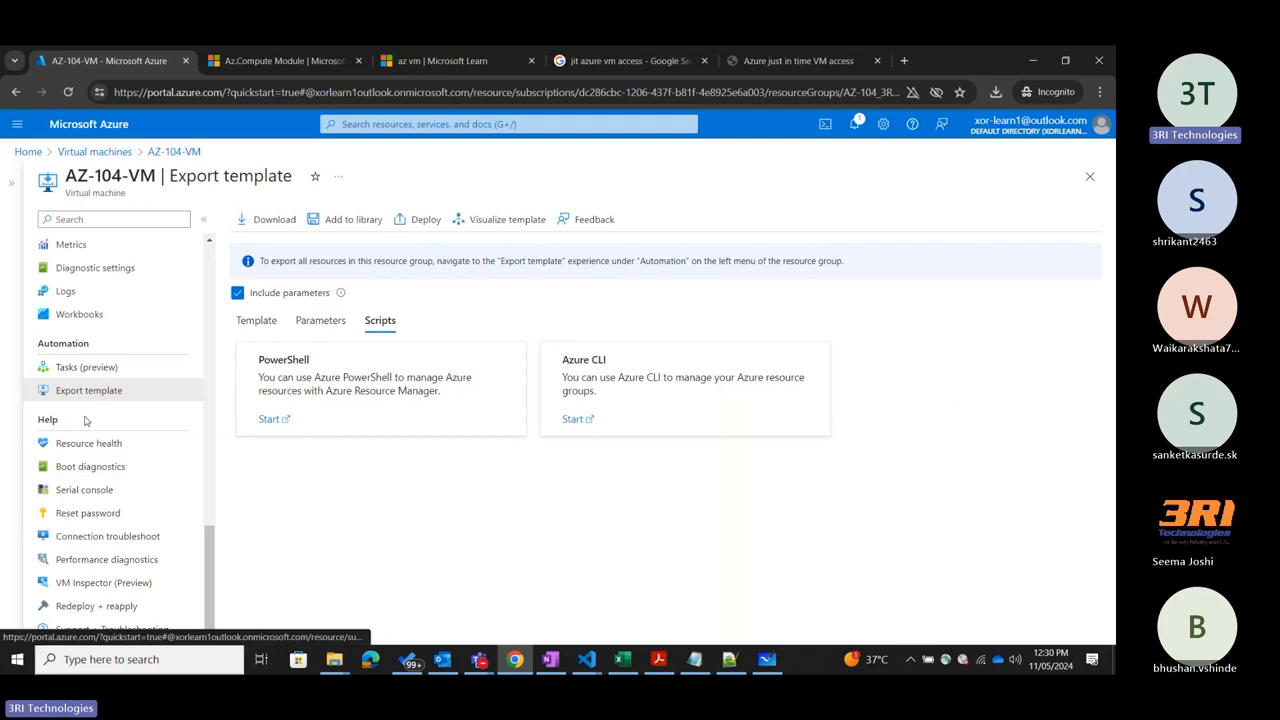
pyautogui.scroll(10, 85, 421)
pyautogui.click(99, 250)
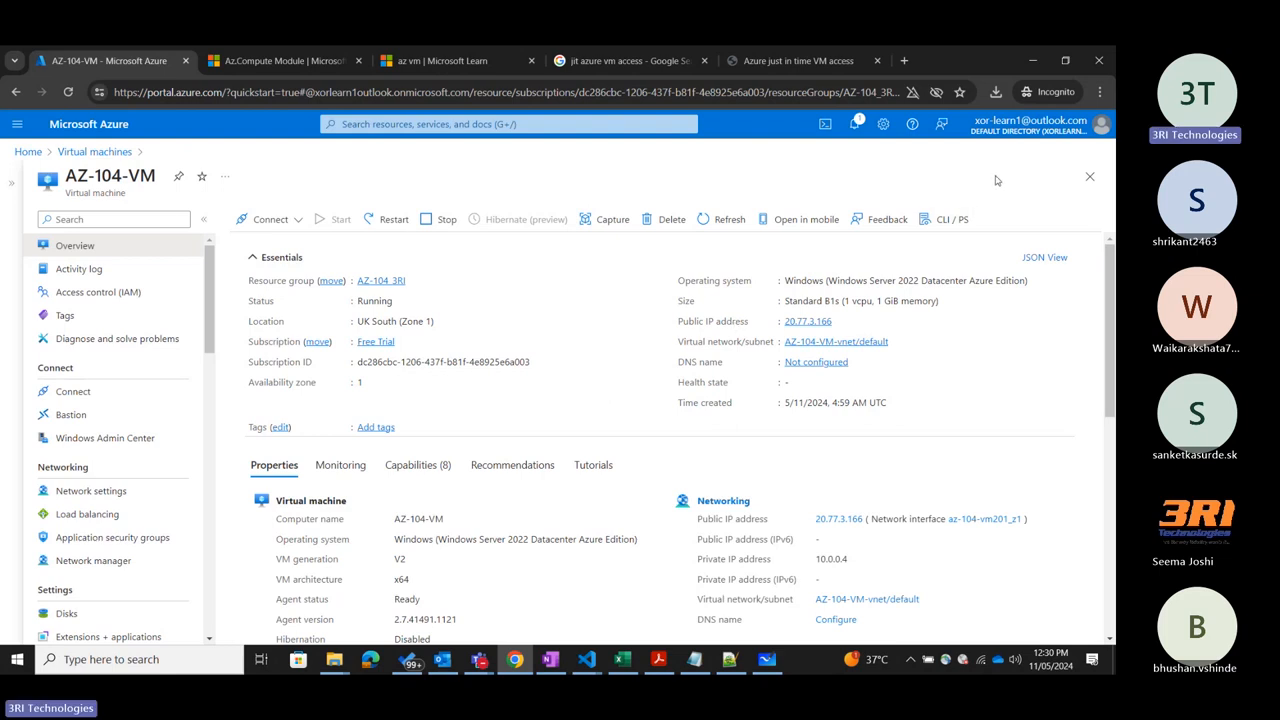
pyautogui.click(110, 659)
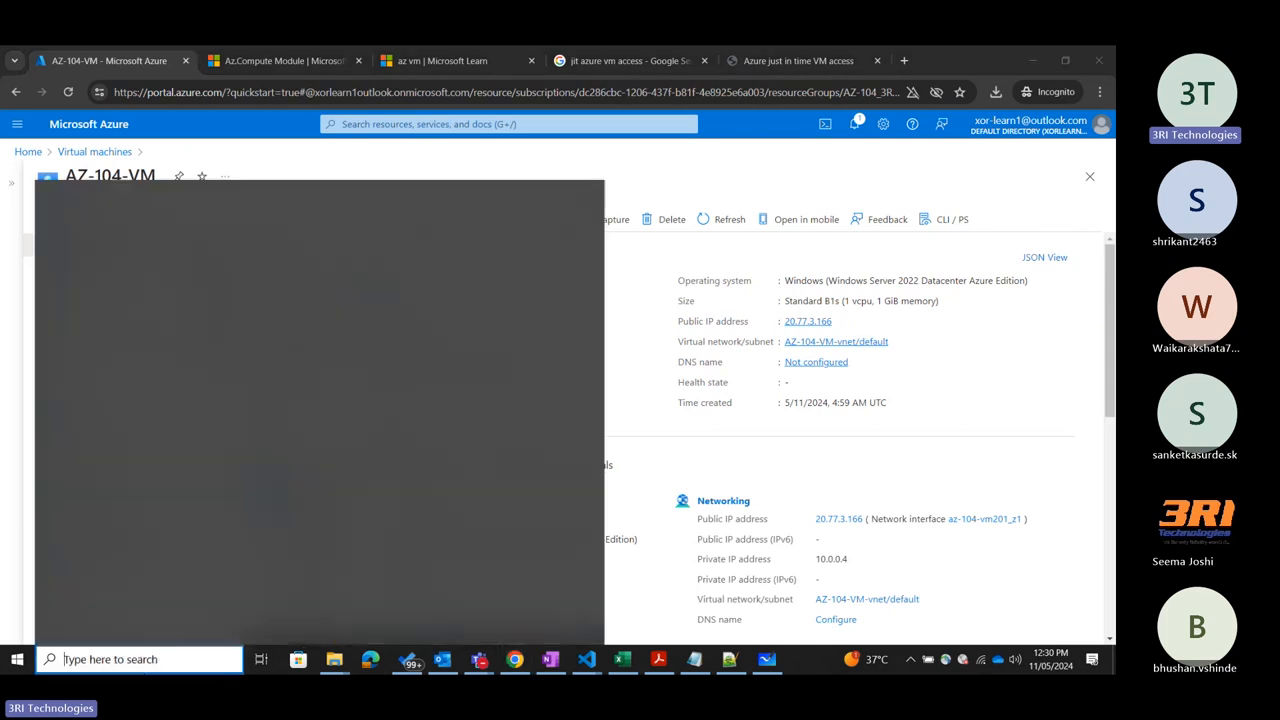
pyautogui.write('powershe')
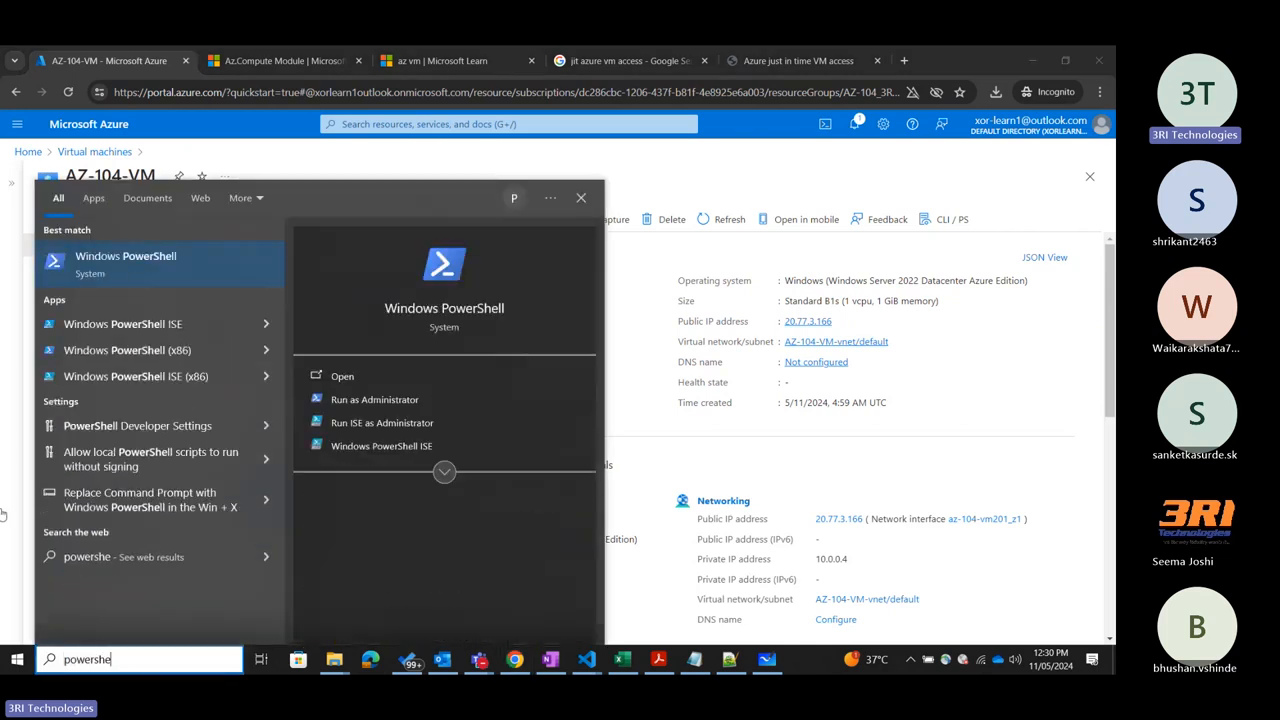
pyautogui.click(137, 257)
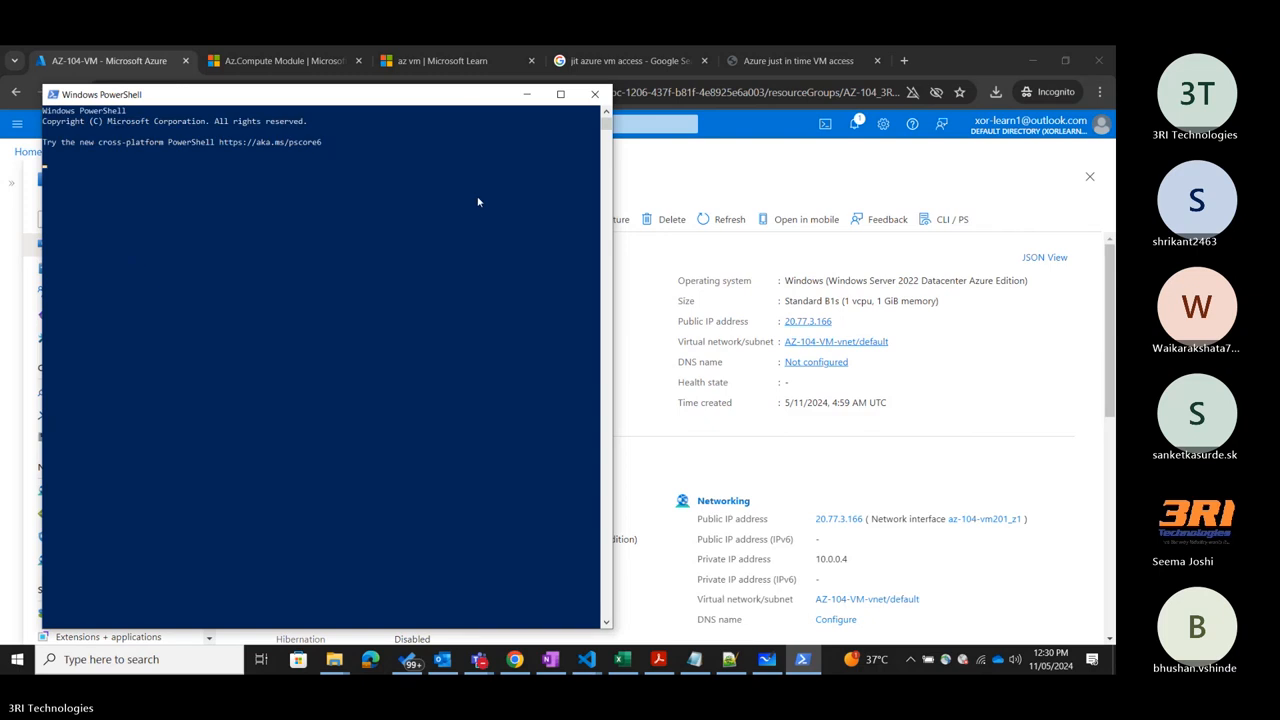
pyautogui.moveTo(449, 101); pyautogui.dragTo(813, 134)
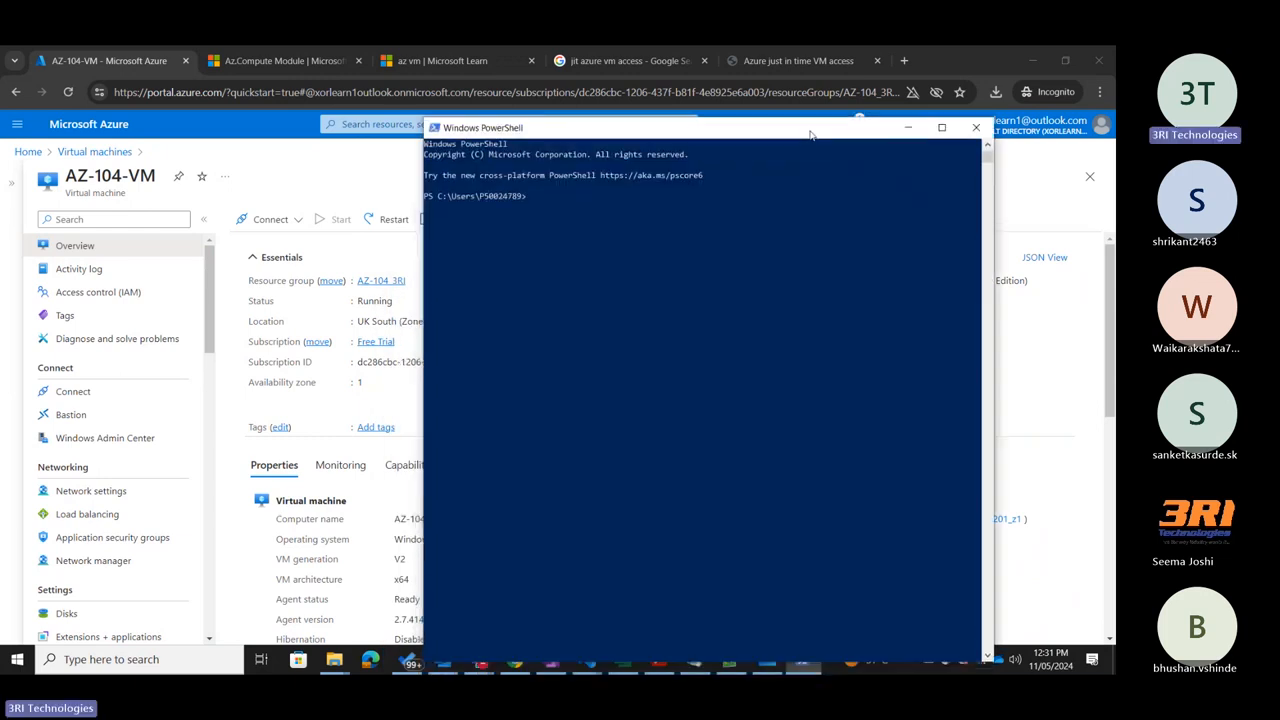
pyautogui.click(977, 128)
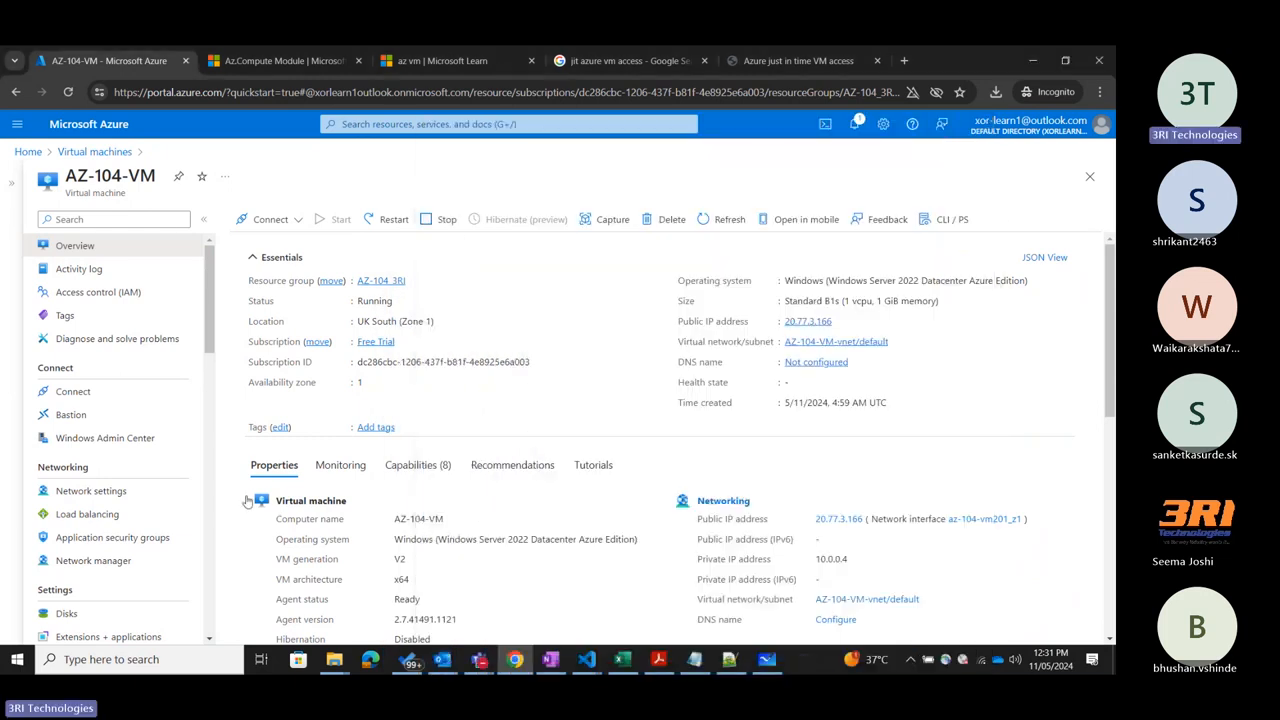
# Open Windows PowerShell from the system search and place its window over the right half of the portal.
pyautogui.click(116, 657)
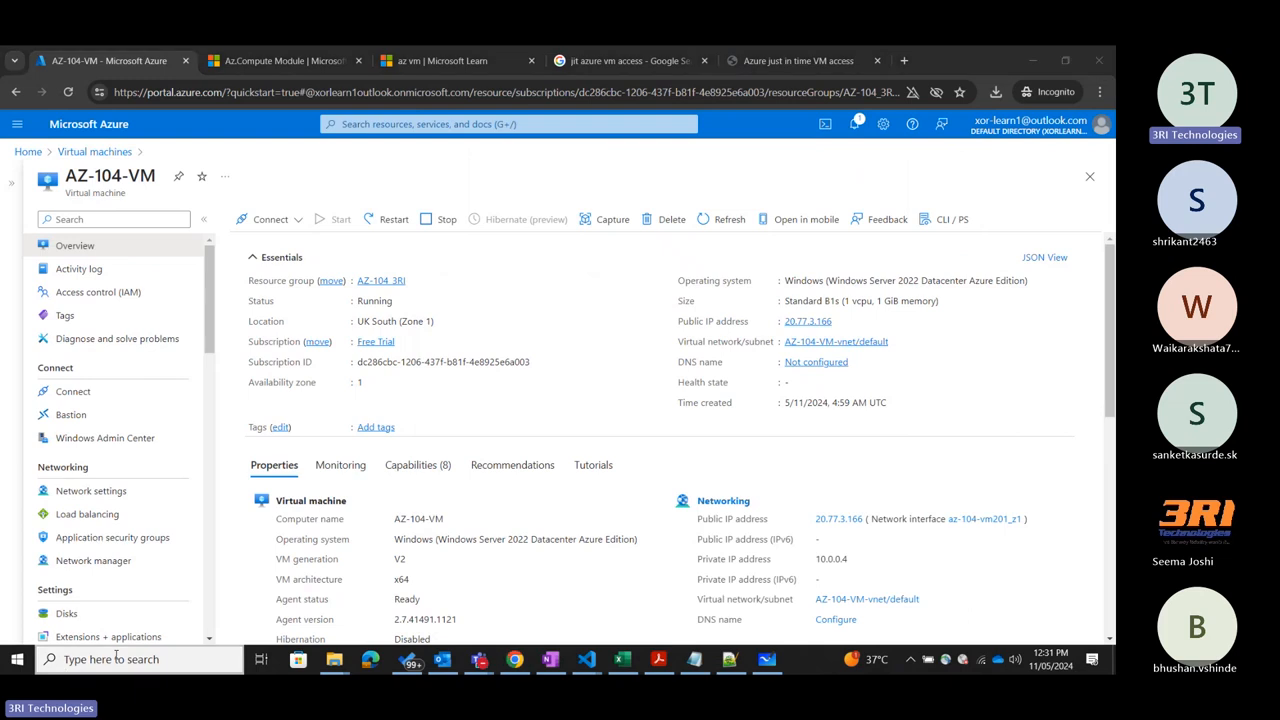
pyautogui.write('po')
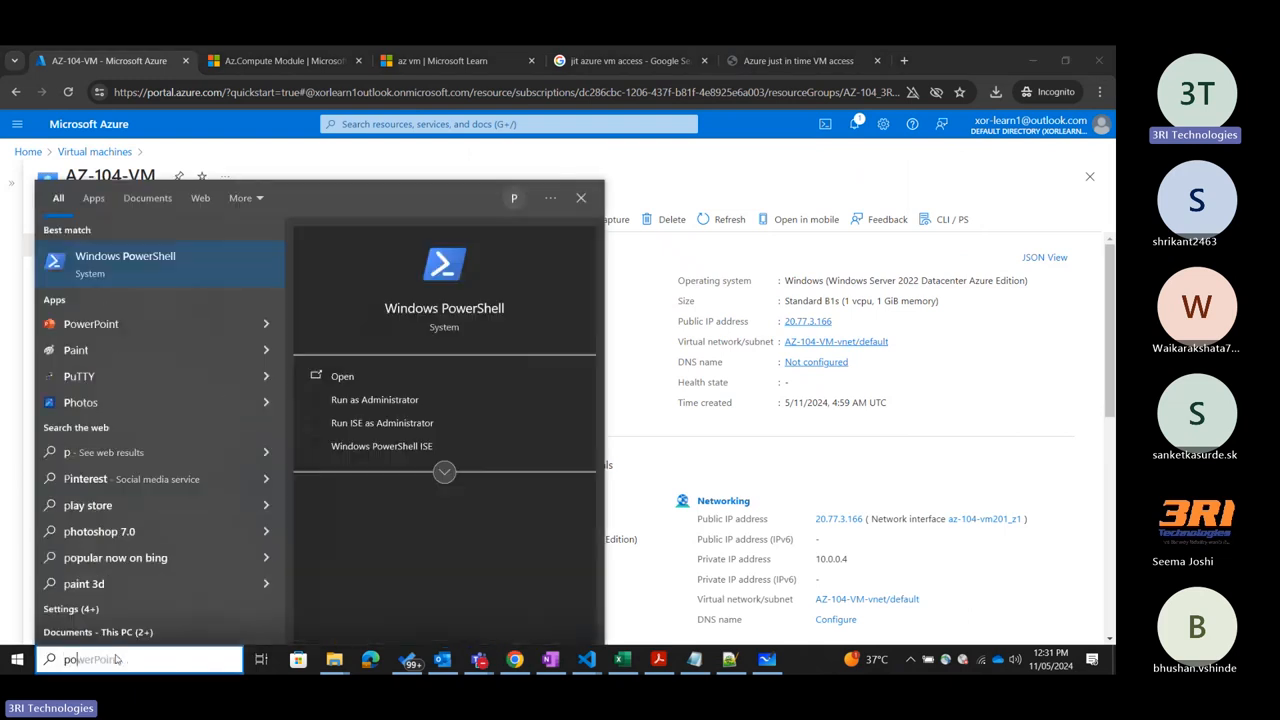
pyautogui.write('wwr')
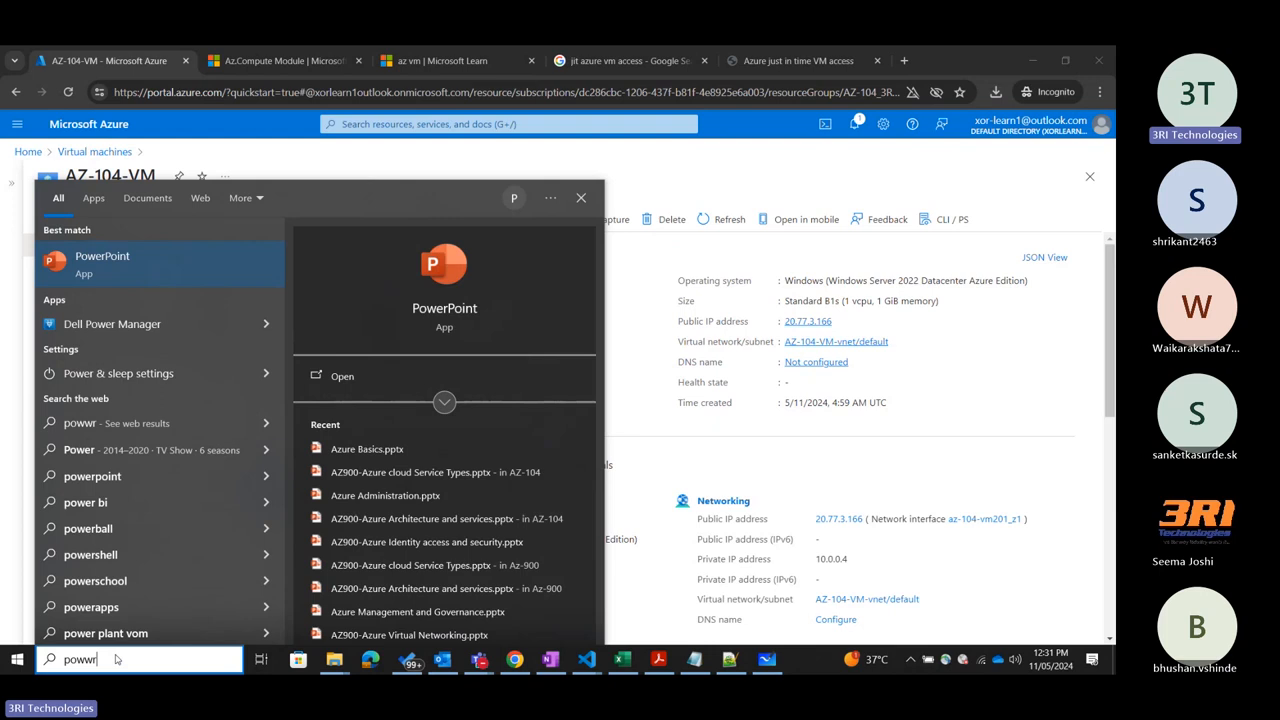
pyautogui.write('she')
pyautogui.press('BackSpace')
pyautogui.press('BackSpace')
pyautogui.press('BackSpace')
pyautogui.press('BackSpace')
pyautogui.press('BackSpace')
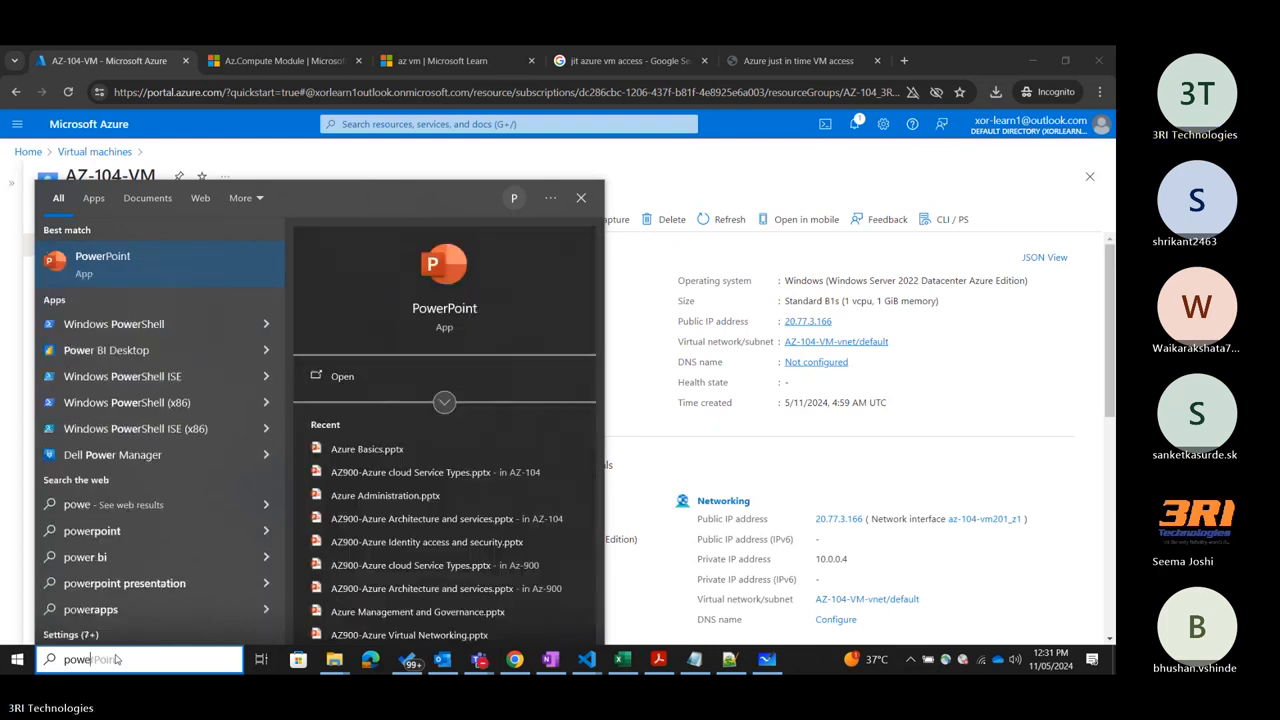
pyautogui.write('ershe')
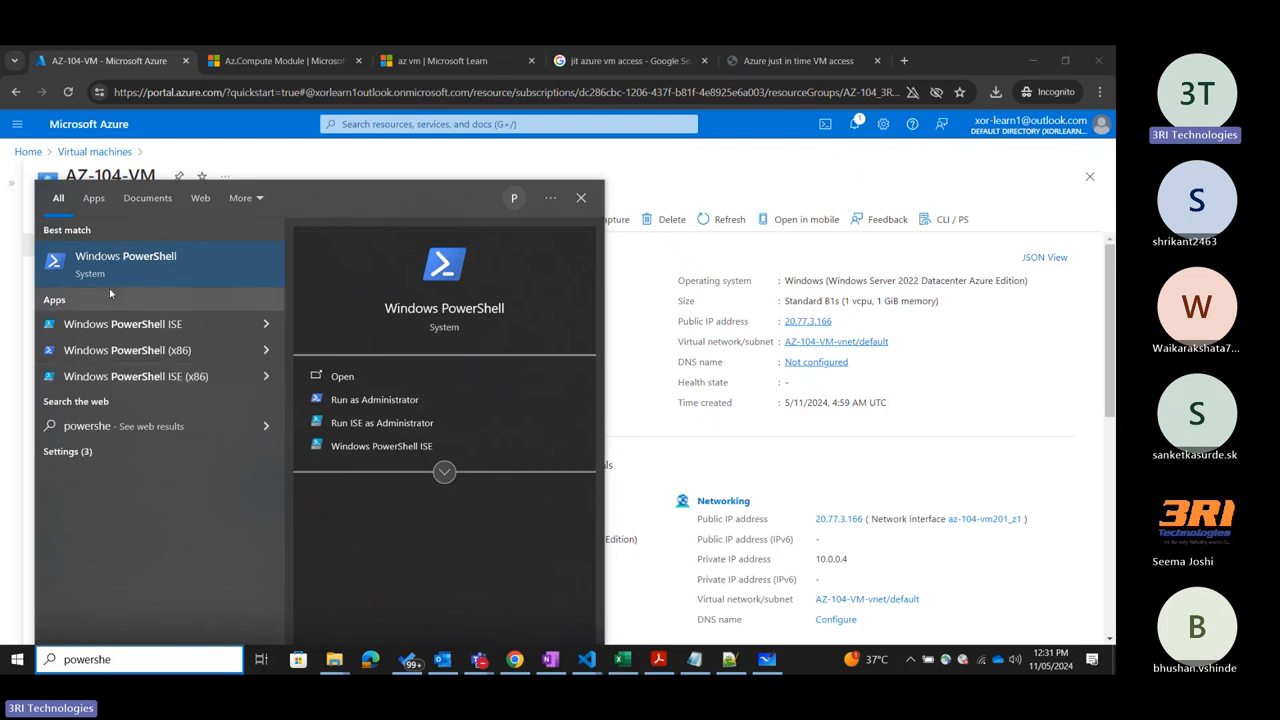
pyautogui.click(143, 272)
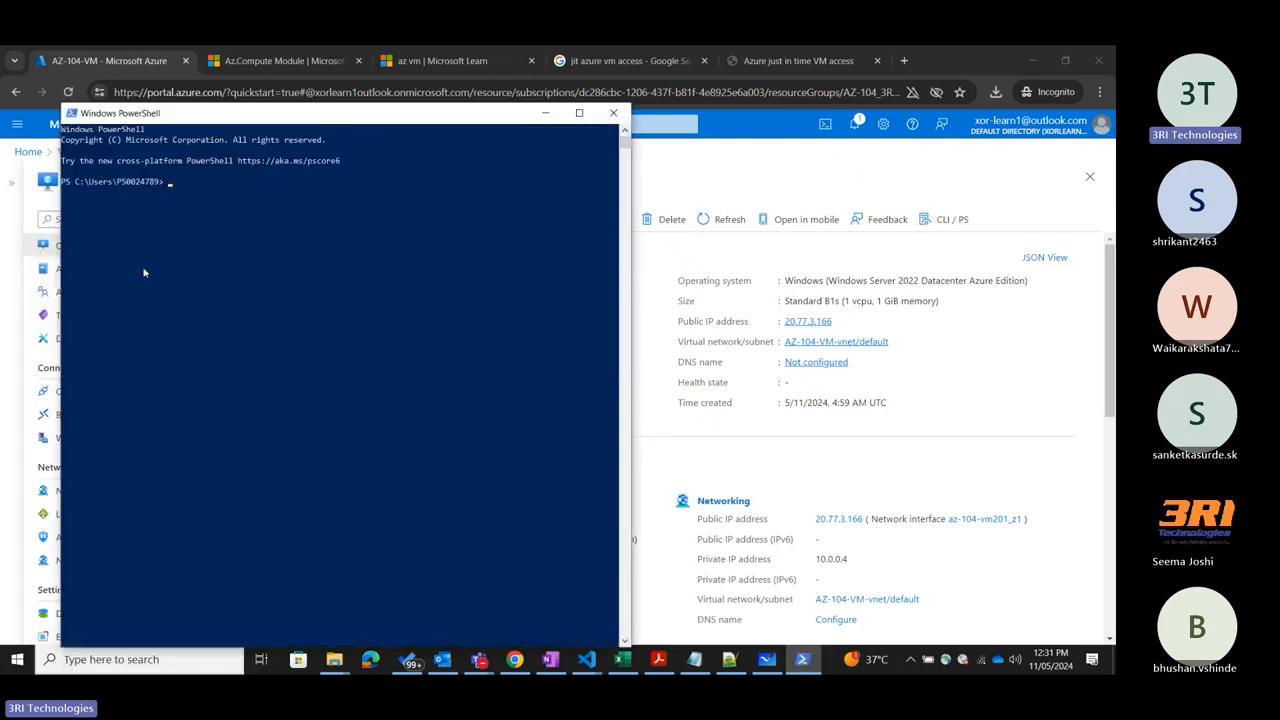
pyautogui.moveTo(422, 120); pyautogui.dragTo(771, 167)
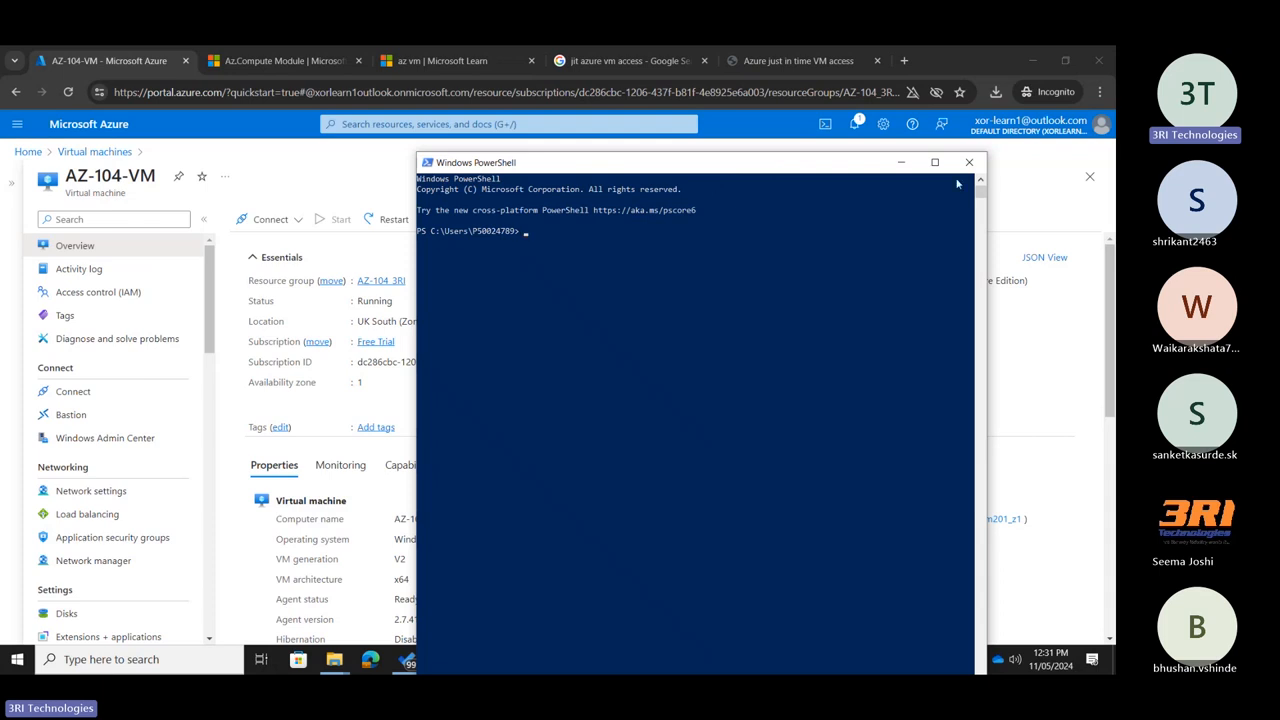
# Return to the Azure portal, open the CLI/PS page of AZ-104-VM and review its PowerShell commands.
pyautogui.click(1058, 178)
pyautogui.click(953, 222)
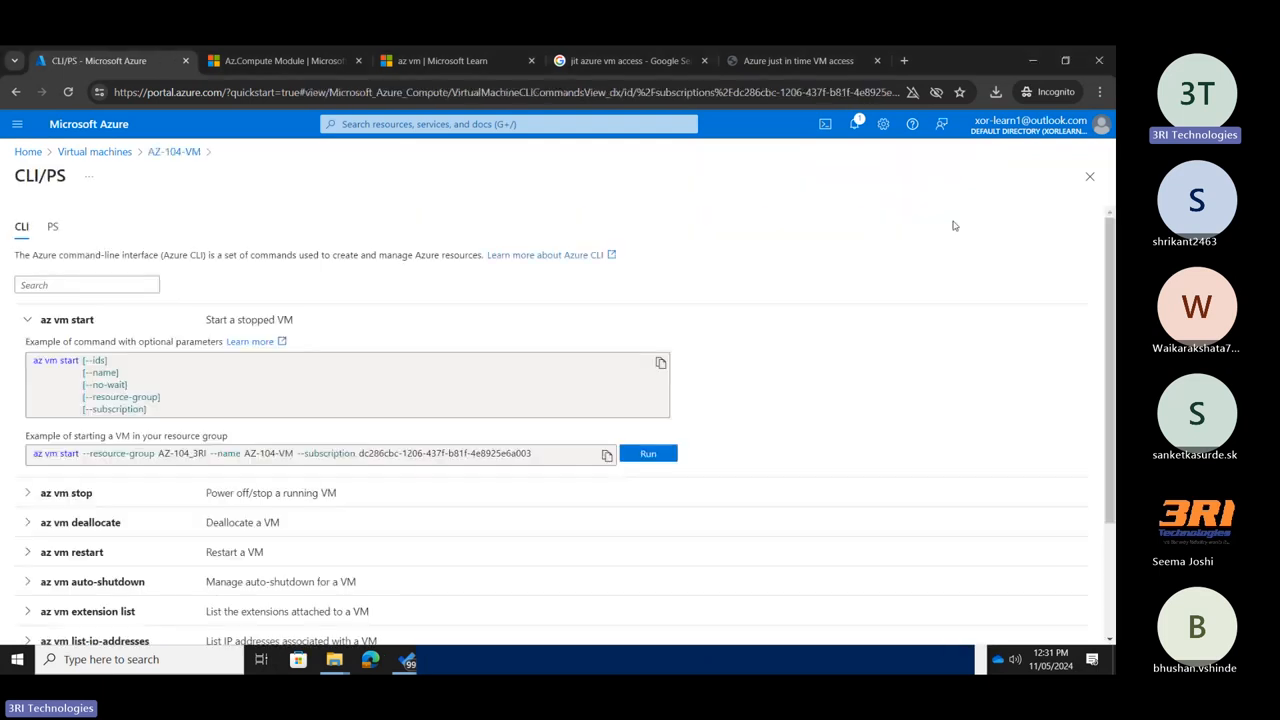
pyautogui.click(51, 227)
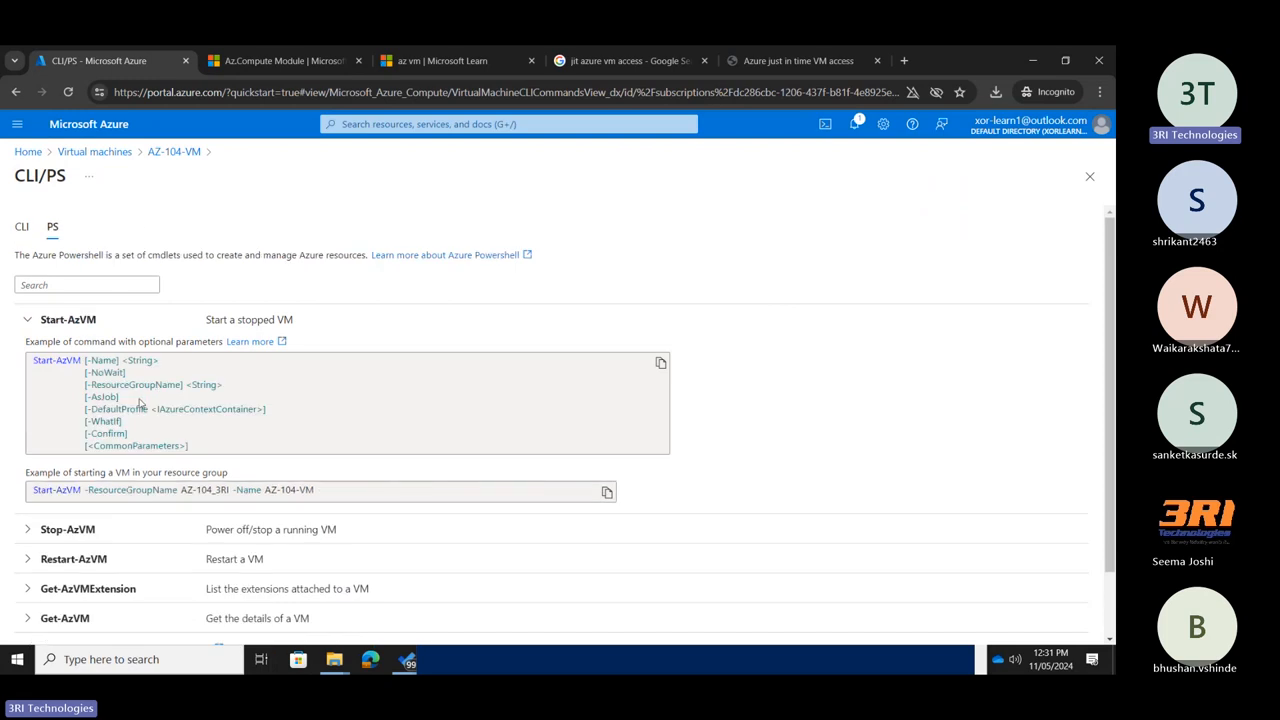
pyautogui.scroll(-1, 95, 400)
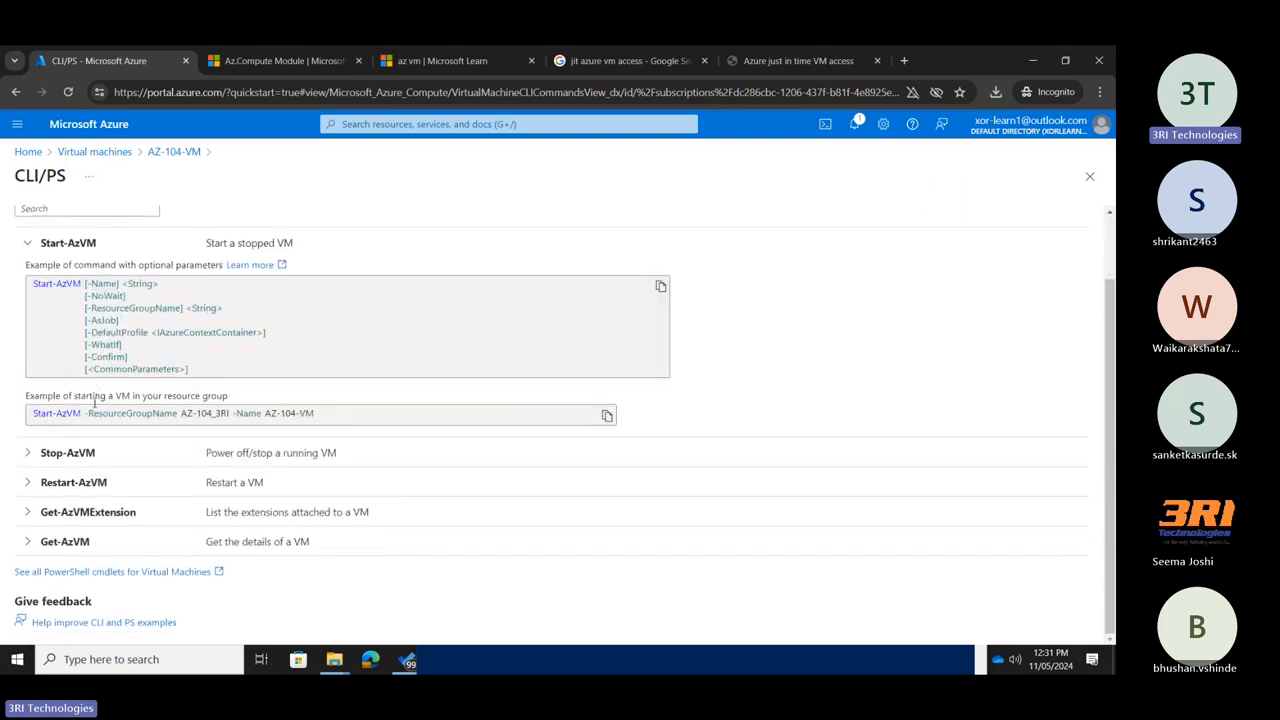
# Switch to Windows PowerShell and run Connect-AzAccount to start the Azure sign-in.
pyautogui.hotkey('alt', 'Tab')
pyautogui.click(661, 357)
pyautogui.rightClick(661, 357)
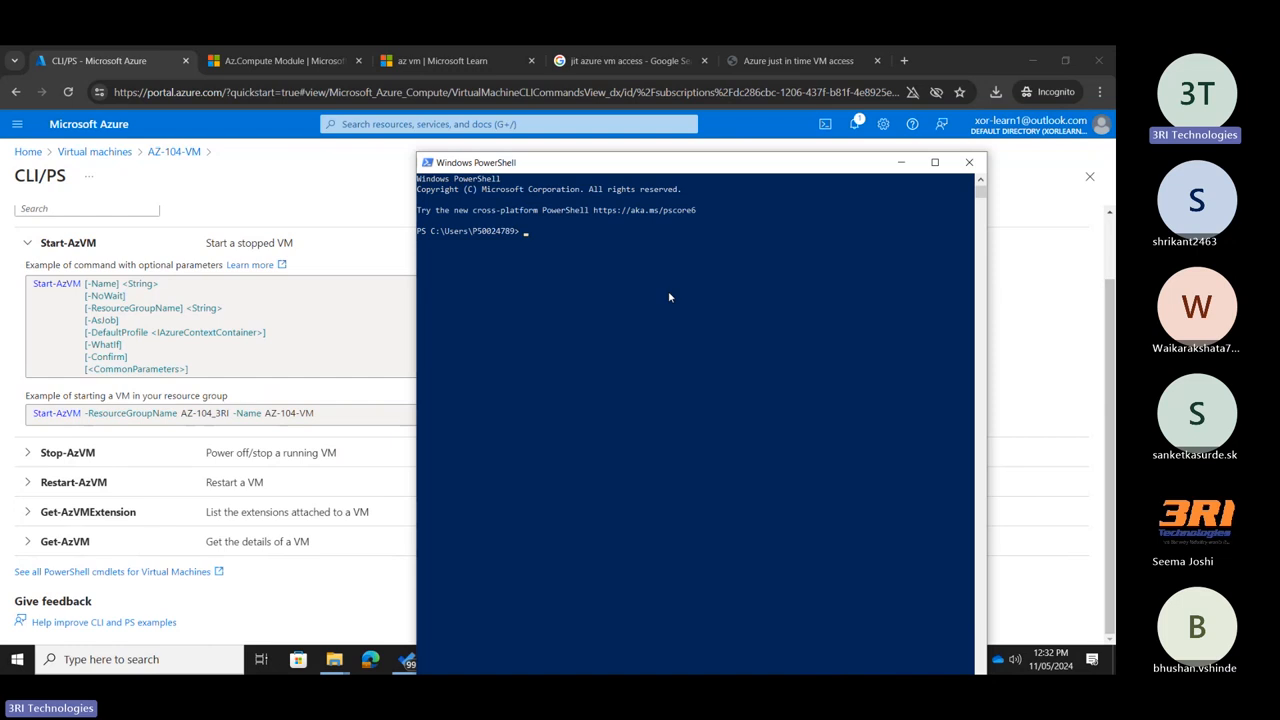
pyautogui.write('Connect-AzAccount')
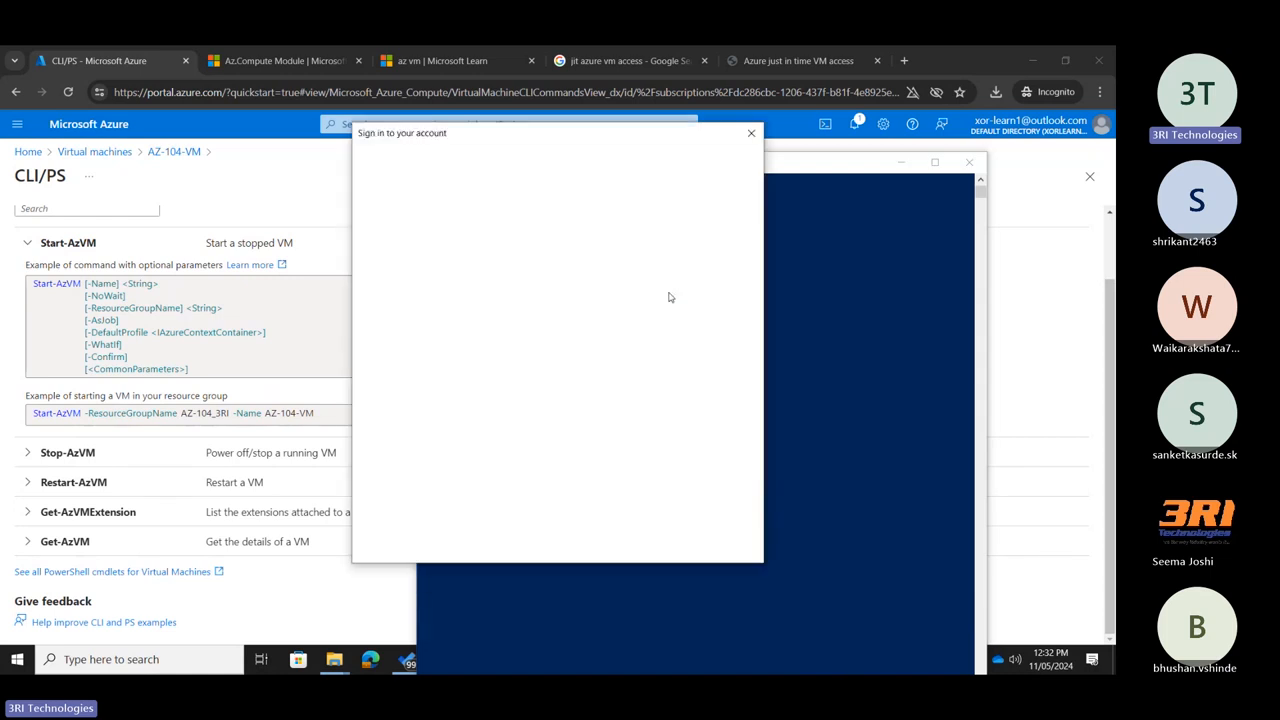
# Sign in to Azure with the account's e-mail address and password.
pyautogui.click(494, 374)
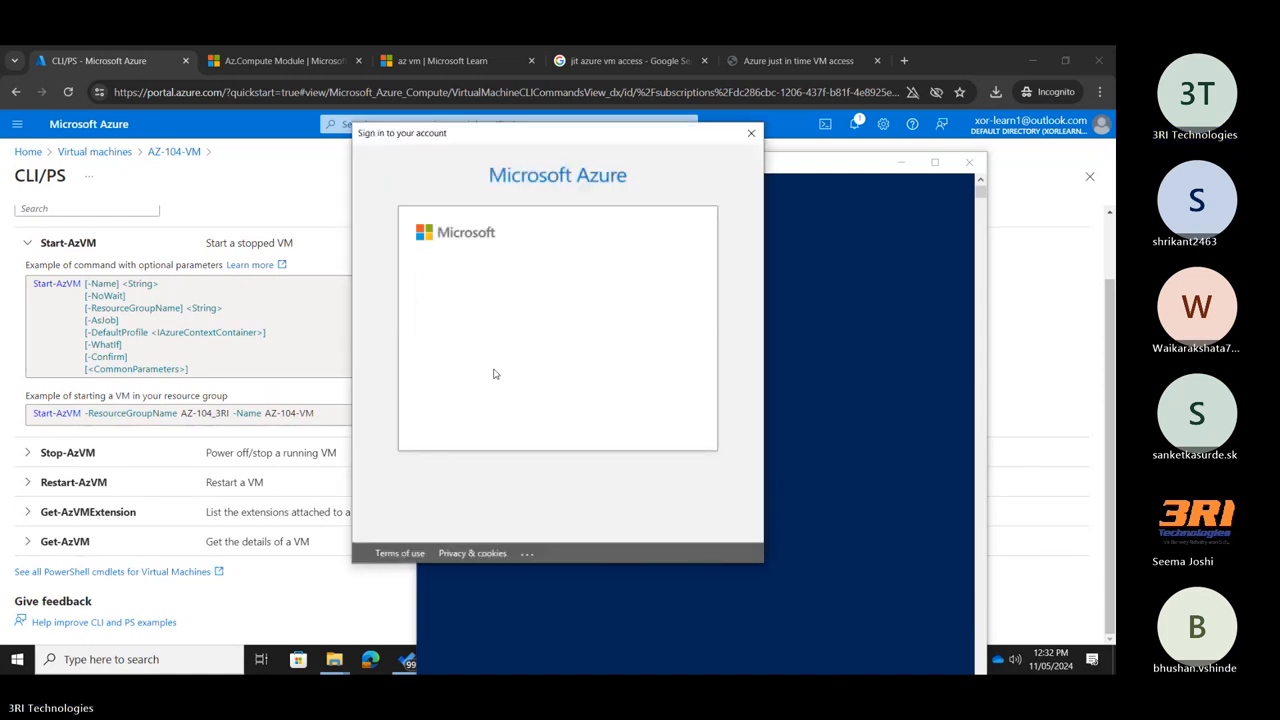
pyautogui.click(652, 398)
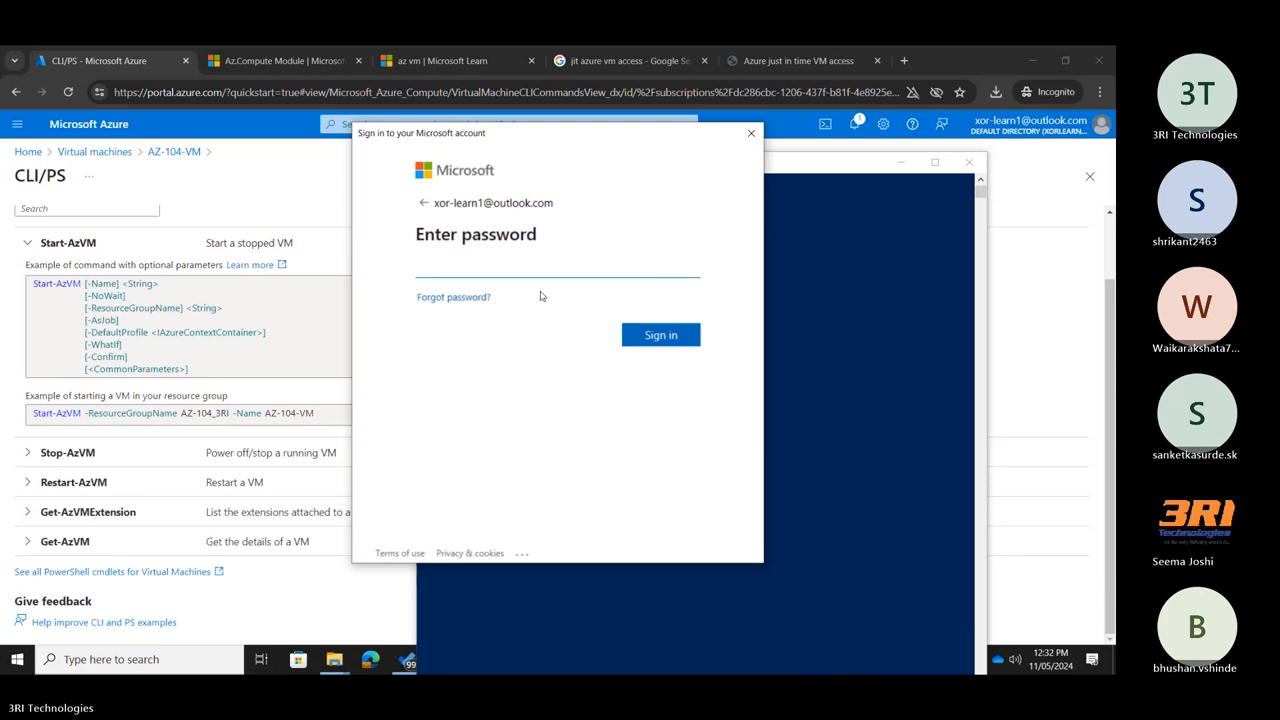
pyautogui.write('••••••••')
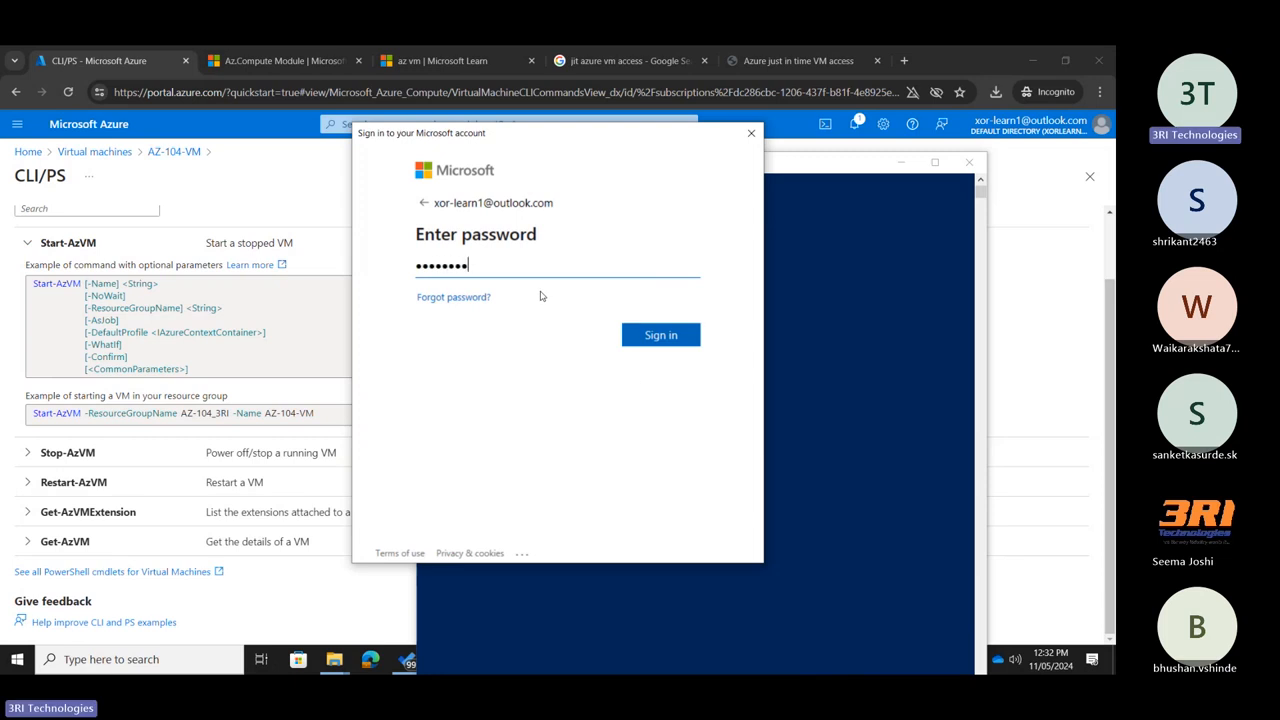
pyautogui.press('Return')
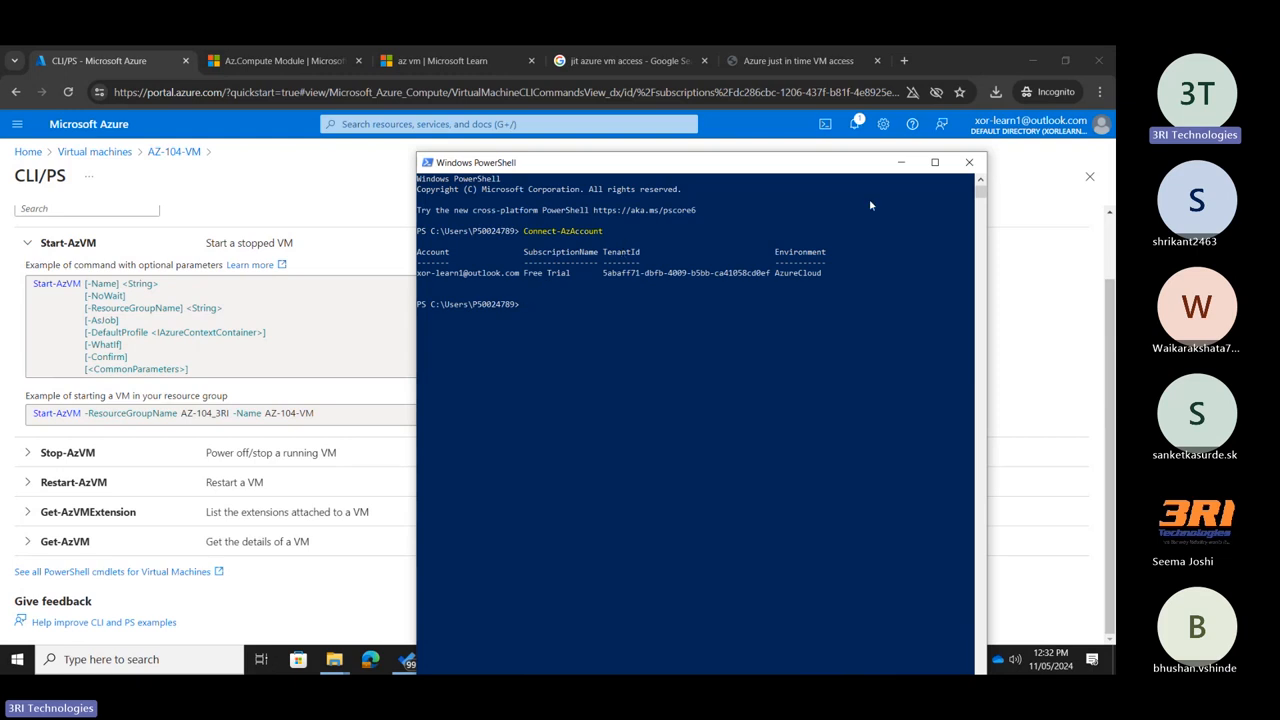
# Examine the connected account, subscription, tenant and environment in the maximized PowerShell window, and restore the window over the portal.
pyautogui.click(935, 162)
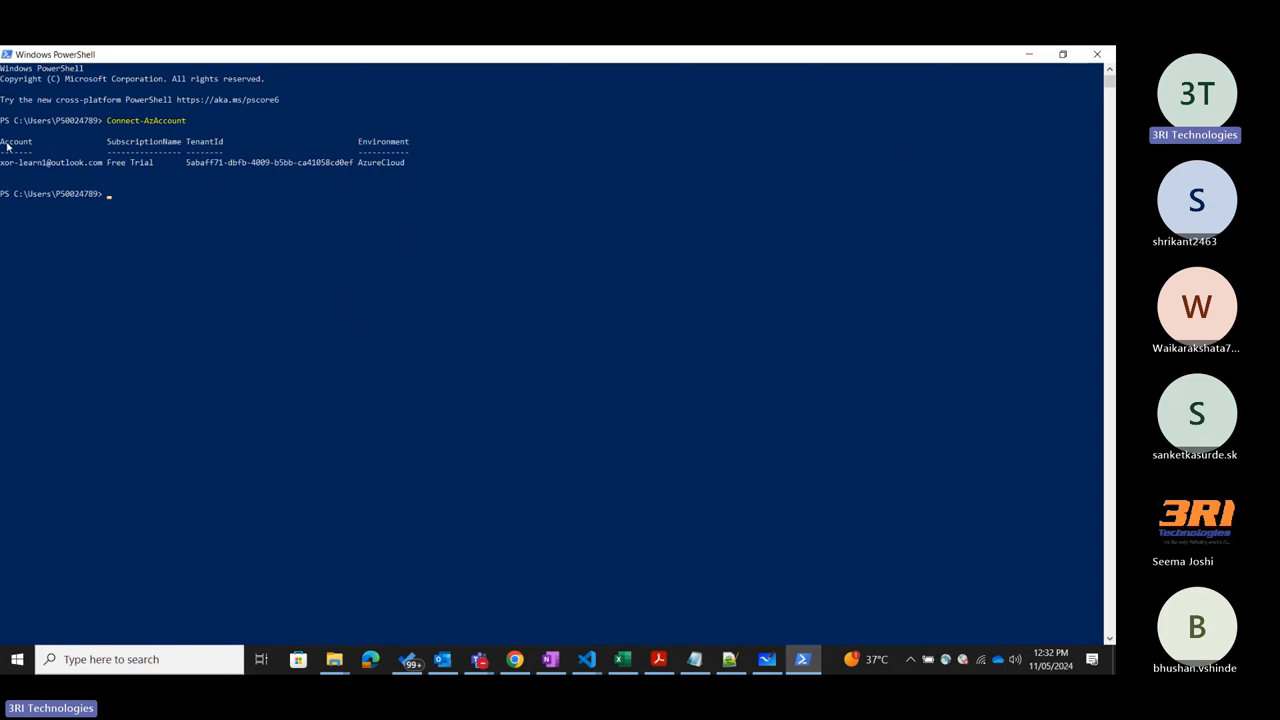
pyautogui.moveTo(6, 170); pyautogui.dragTo(185, 144)
pyautogui.click(123, 194)
pyautogui.moveTo(107, 162); pyautogui.dragTo(344, 172)
pyautogui.click(198, 143)
pyautogui.click(388, 142)
pyautogui.click(416, 163)
pyautogui.click(1062, 54)
pyautogui.moveTo(840, 164); pyautogui.dragTo(868, 170)
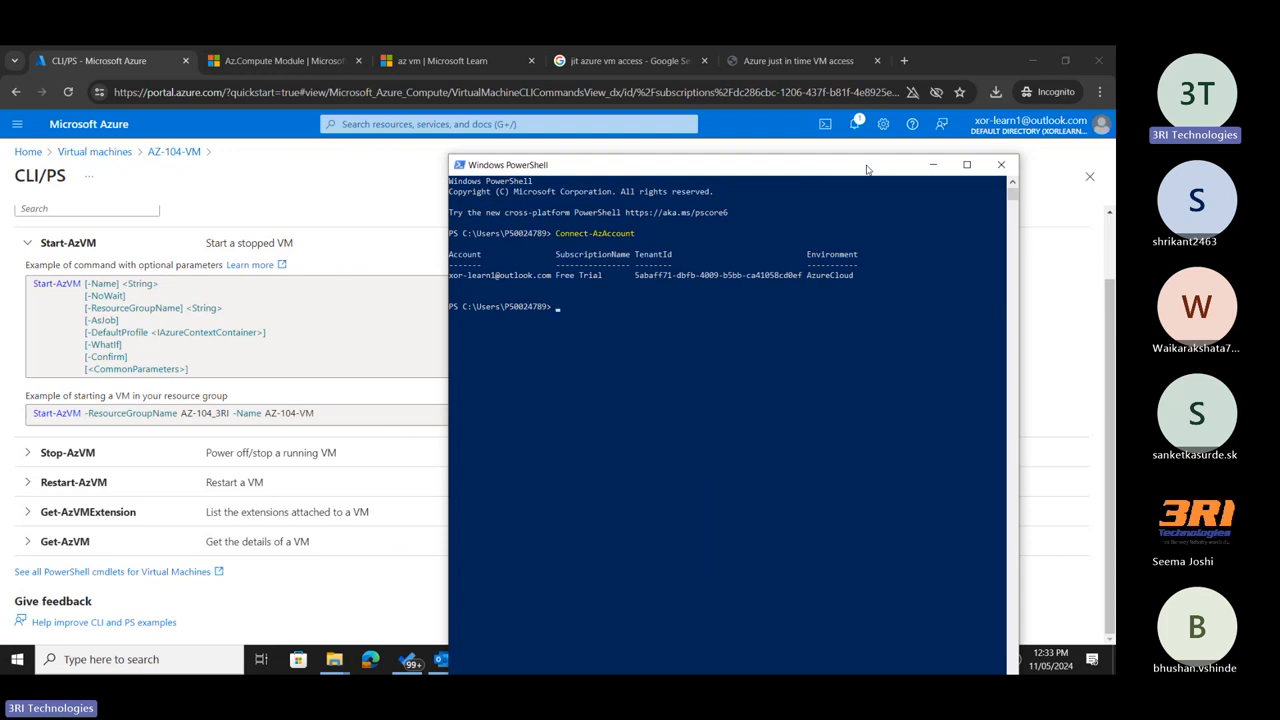
pyautogui.click(586, 278)
# Reopen the CLI/PS page of AZ-104-VM in the portal and copy the az vm stop example command for its resource group.
pyautogui.scroll(2, 309, 312)
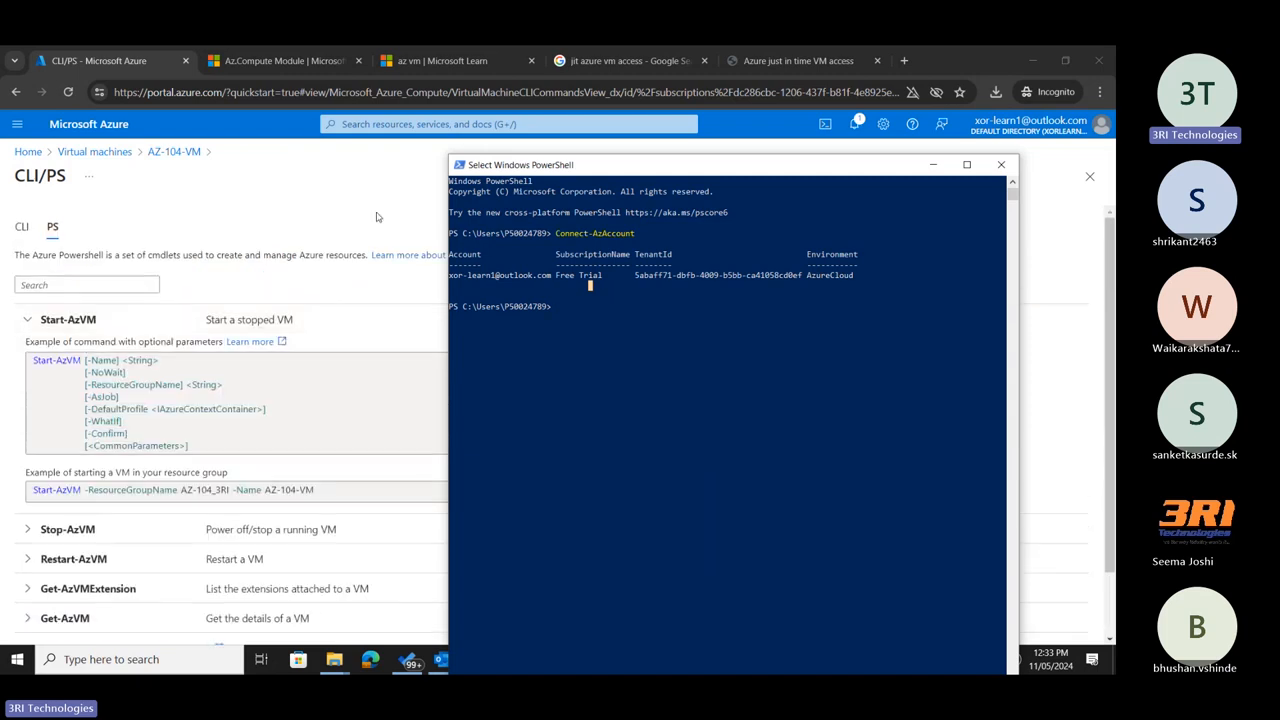
pyautogui.click(384, 197)
pyautogui.click(1089, 176)
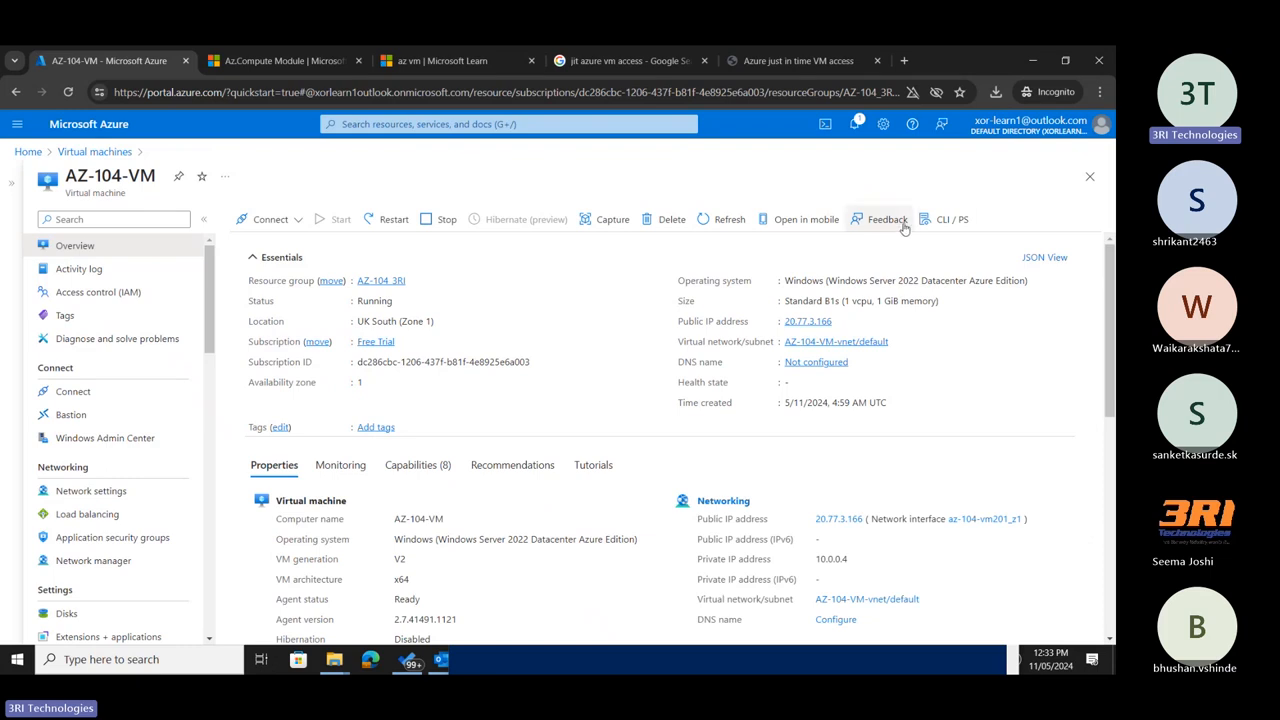
pyautogui.click(955, 219)
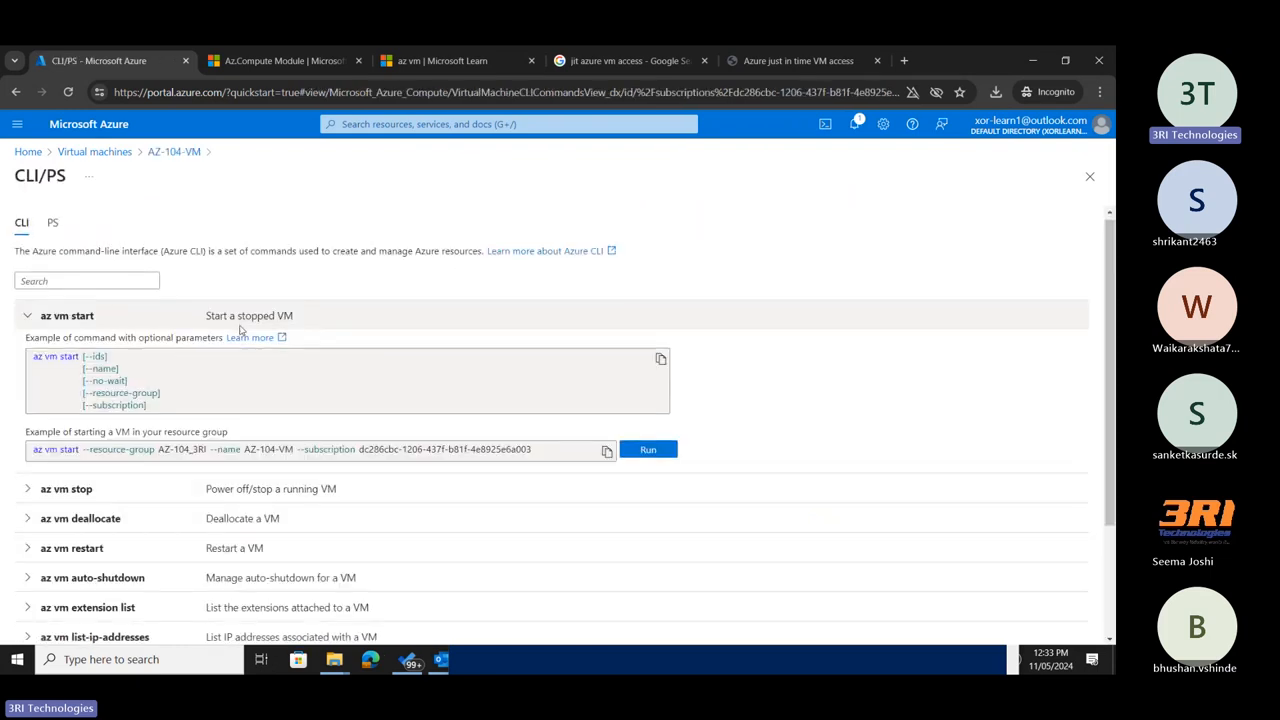
pyautogui.scroll(-2, 200, 330)
pyautogui.click(30, 335)
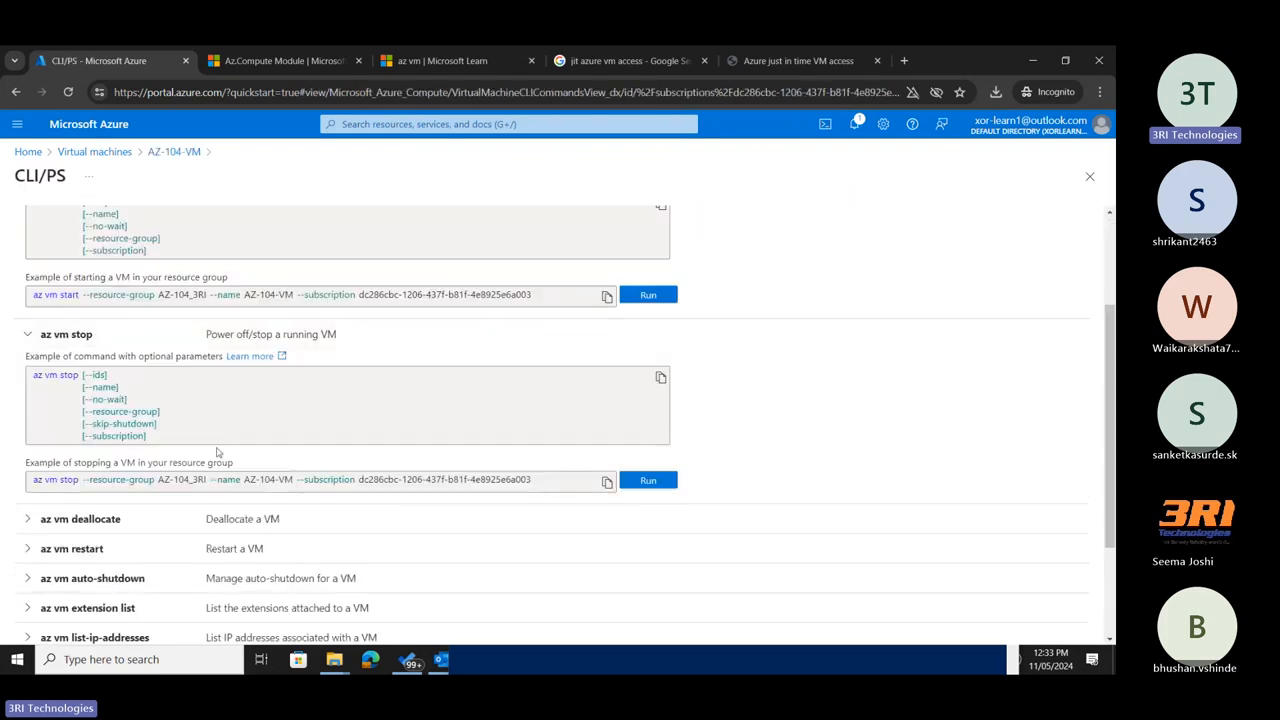
pyautogui.click(607, 483)
# Open Notepad, paste the copied az vm stop command into the empty document and maximize the window.
pyautogui.rightClick(143, 668)
pyautogui.click(143, 662)
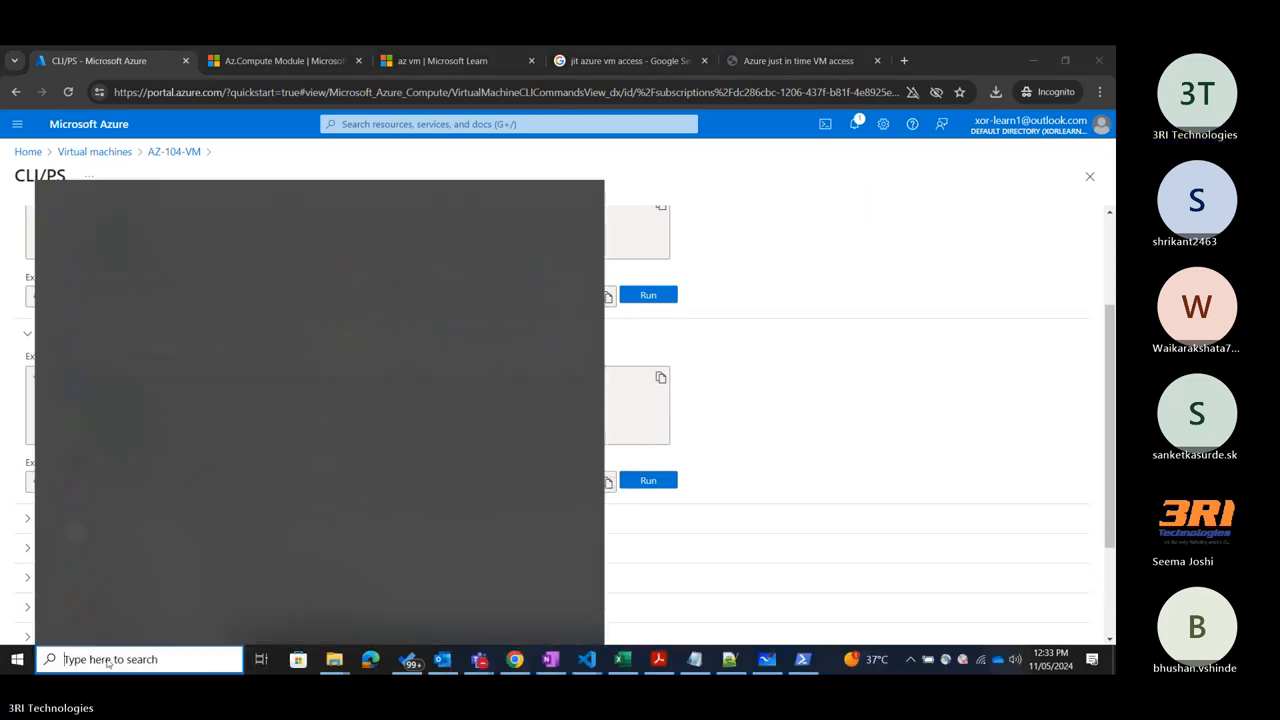
pyautogui.write('note')
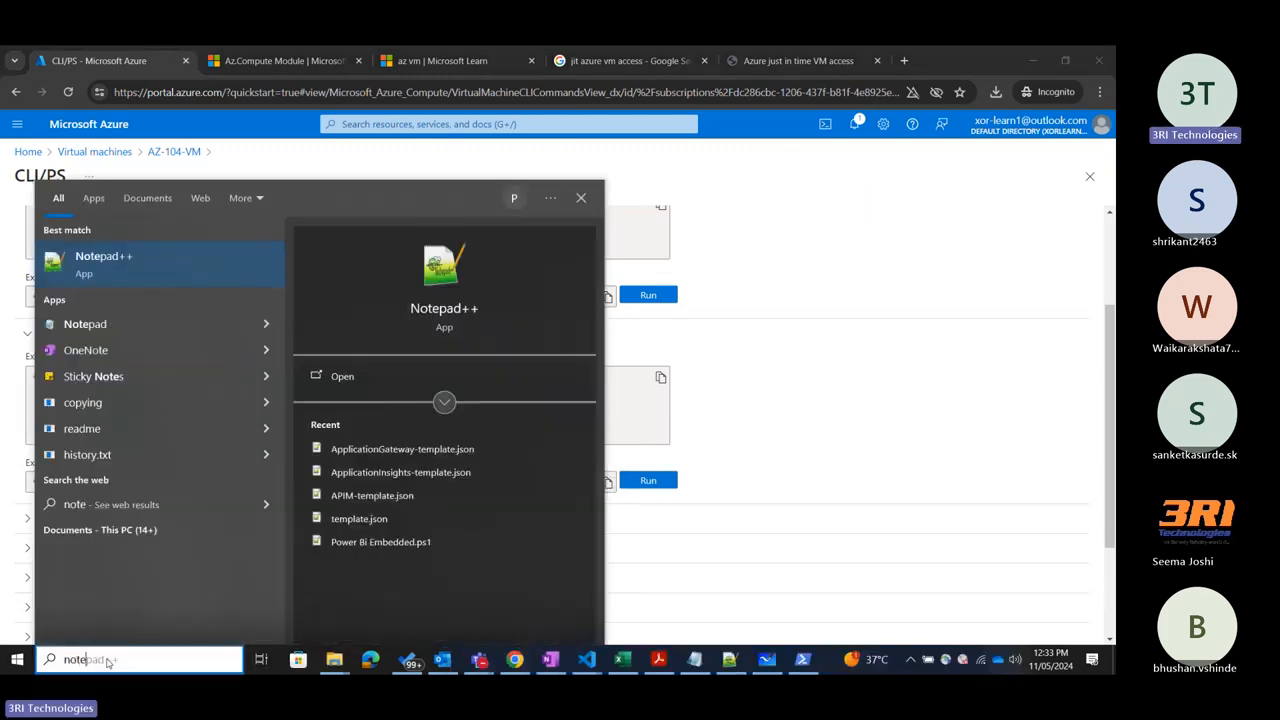
pyautogui.click(112, 324)
pyautogui.hotkey('ctrl', 'v')
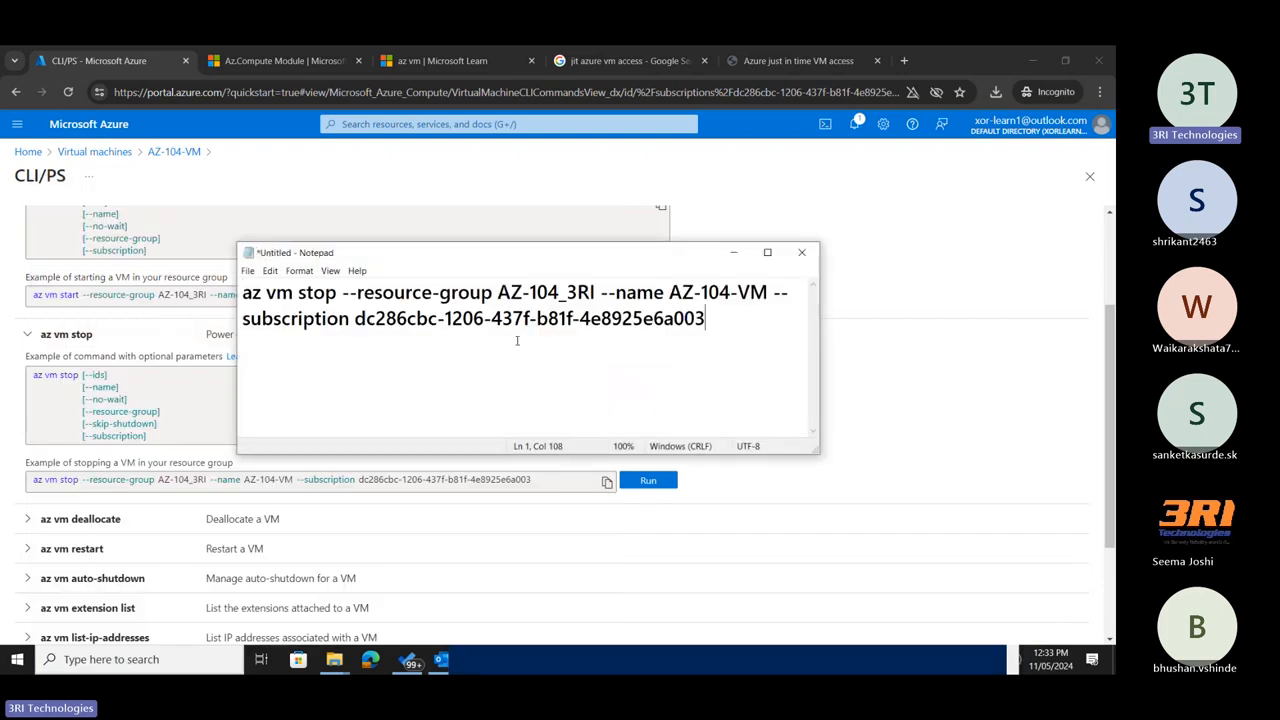
pyautogui.click(767, 252)
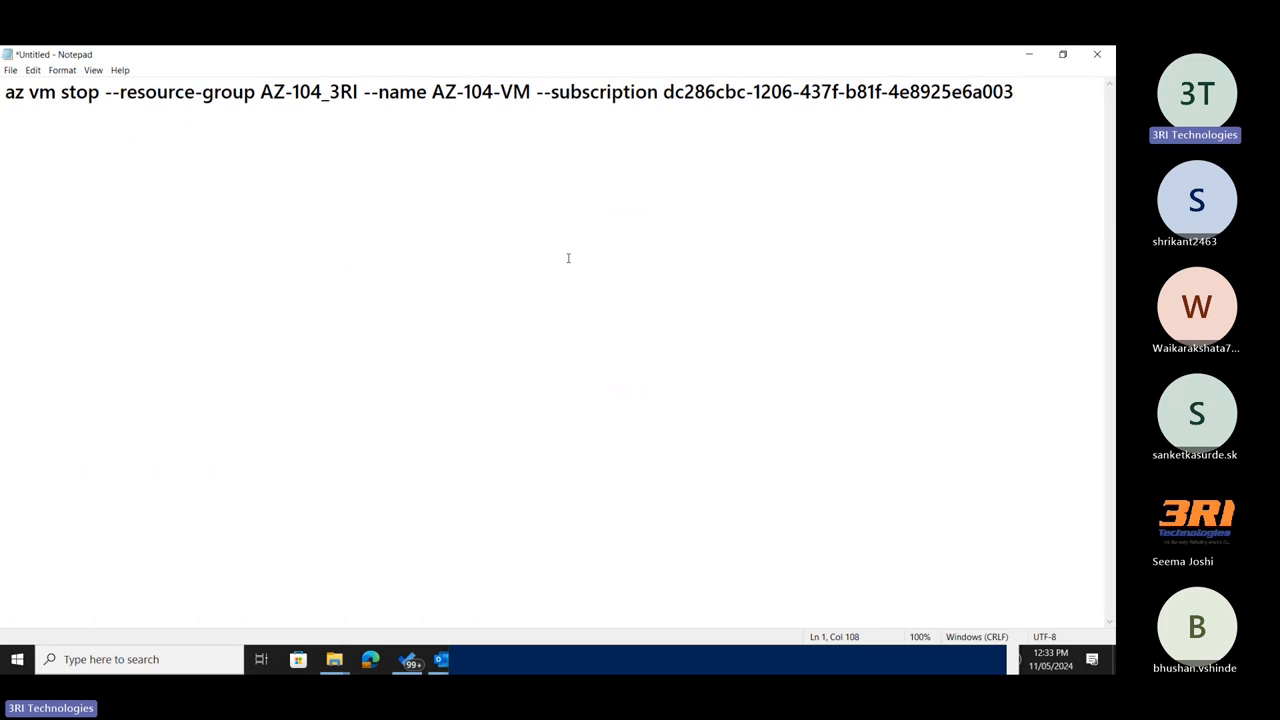
# Show the PowerShell examples on AZ-104-VM's CLI/PS page, expand Stop-AzVM and copy its example command for the resource group.
pyautogui.hotkey('alt', 'Tab')
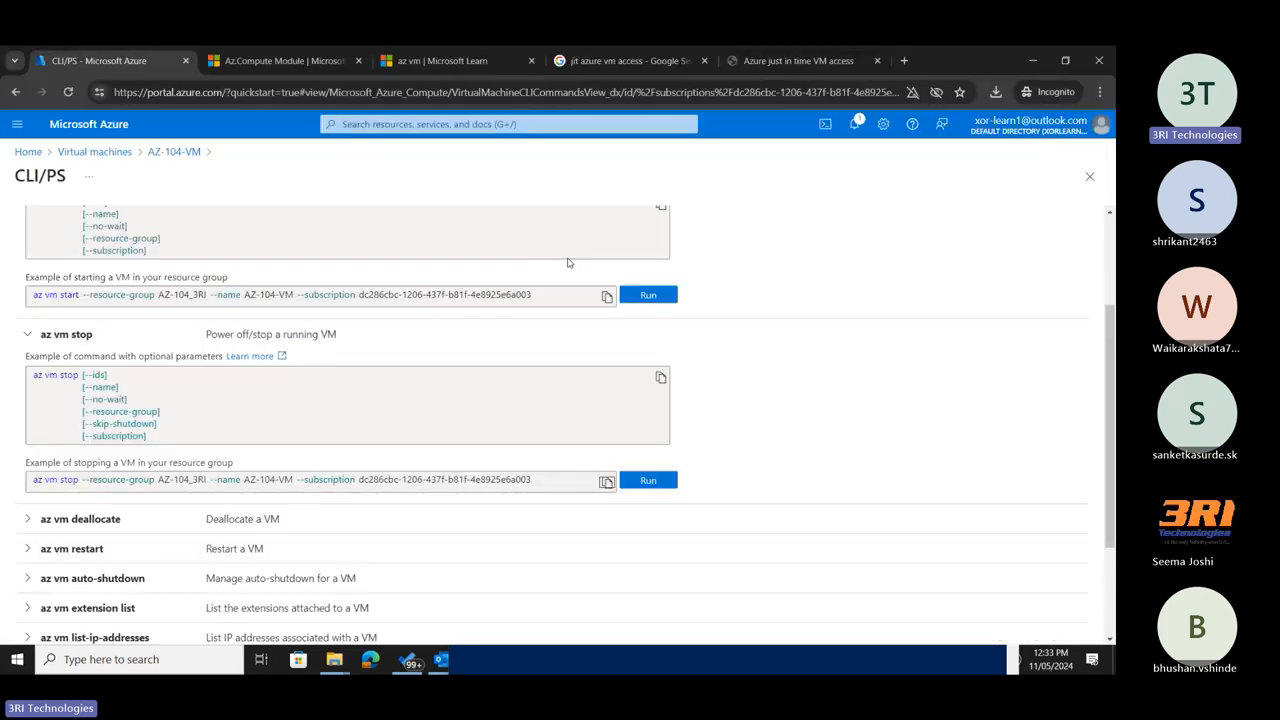
pyautogui.scroll(2, 214, 272)
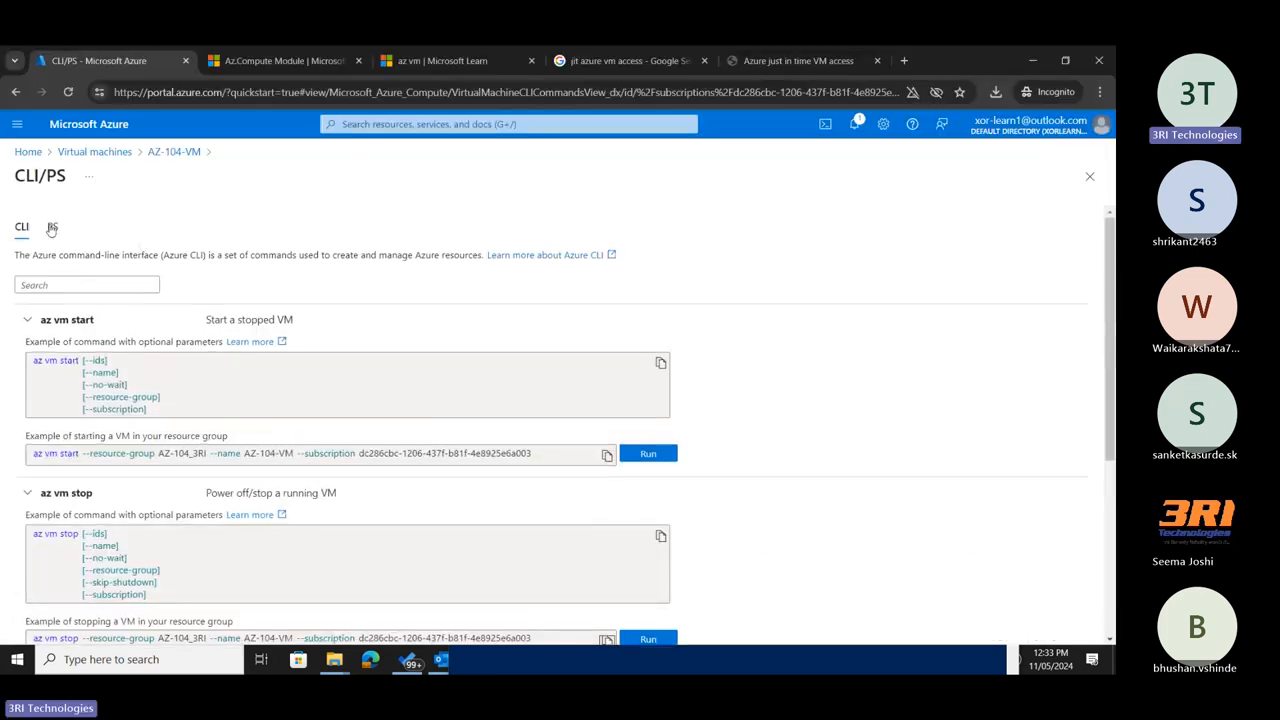
pyautogui.click(51, 226)
pyautogui.scroll(-1, 185, 320)
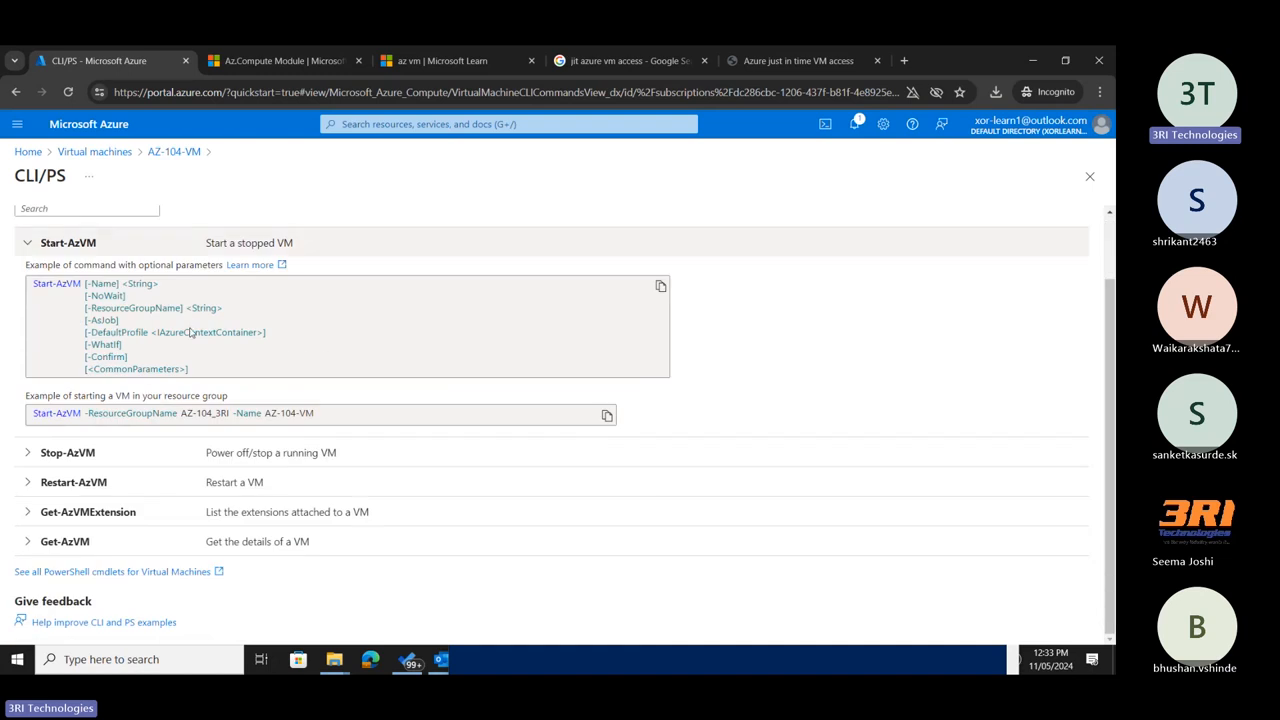
pyautogui.click(30, 453)
pyautogui.scroll(-2, 217, 518)
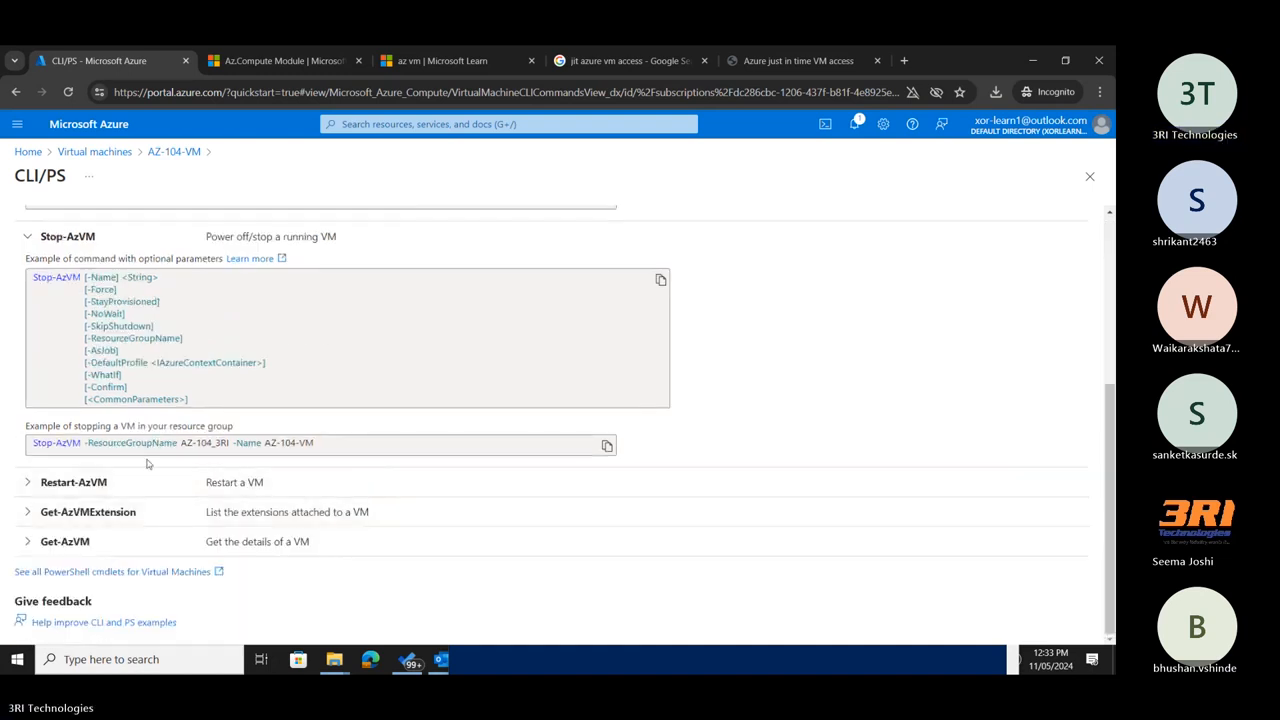
pyautogui.click(606, 446)
# Replace the az vm stop command in the Notepad document with the copied Stop-AzVM command.
pyautogui.hotkey('alt', 'Tab')
pyautogui.hotkey('ctrl', 'a')
pyautogui.press('BackSpace')
pyautogui.hotkey('ctrl', 'v')
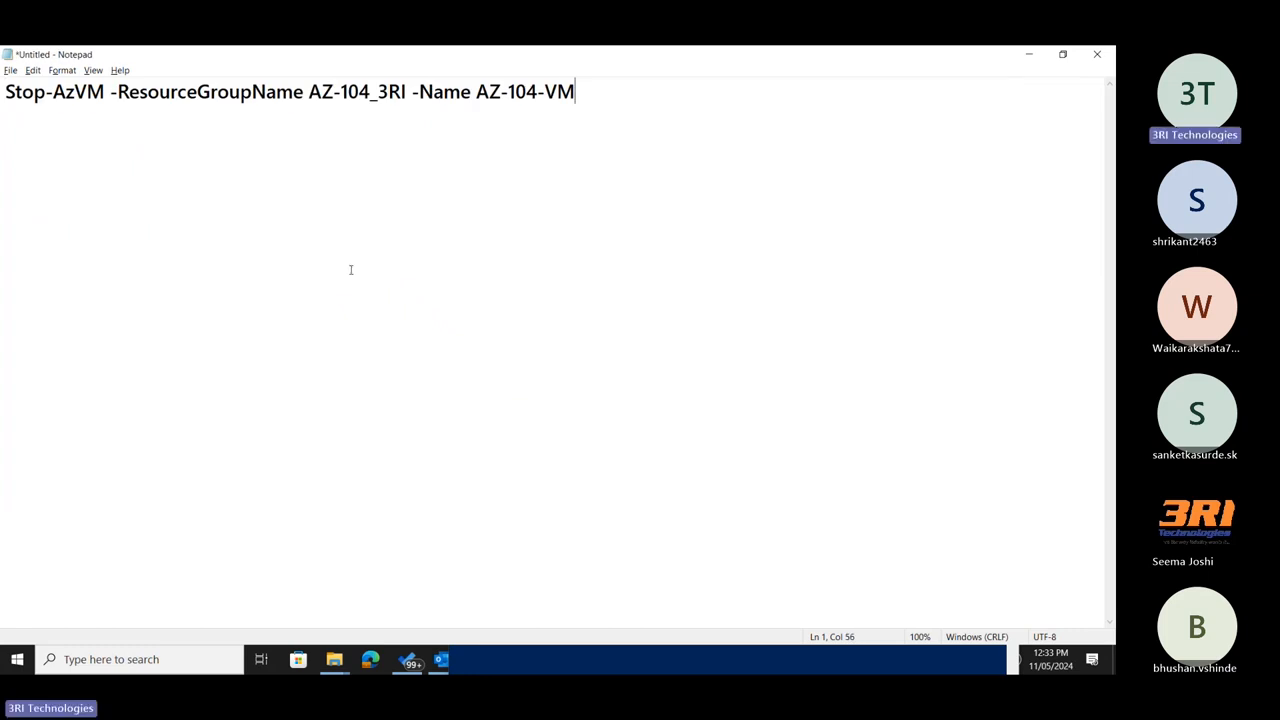
# Review the resource group and VM name in the Notepad command, and copy the whole Stop-AzVM line.
pyautogui.hotkey('alt', 'Tab')
pyautogui.scroll(3, 343, 266)
pyautogui.hotkey('alt', 'Tab')
pyautogui.click(343, 209)
pyautogui.moveTo(308, 91); pyautogui.dragTo(409, 91)
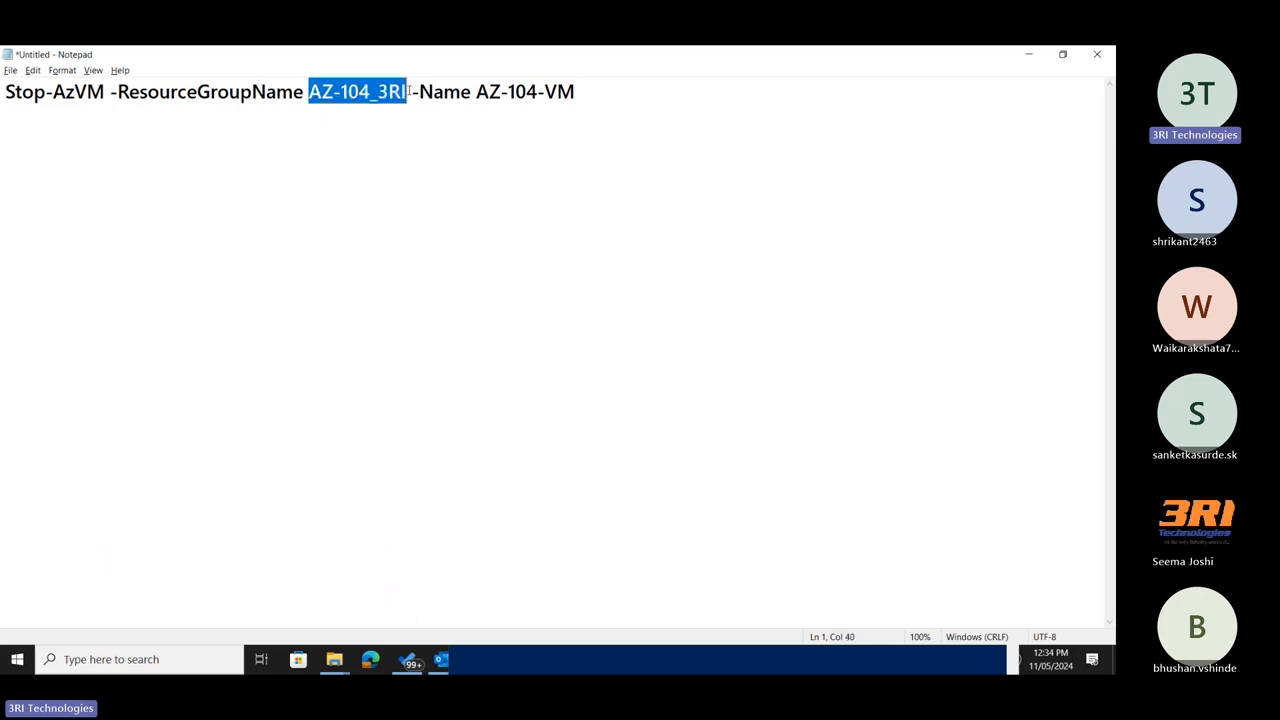
pyautogui.click(518, 91)
pyautogui.click(583, 91)
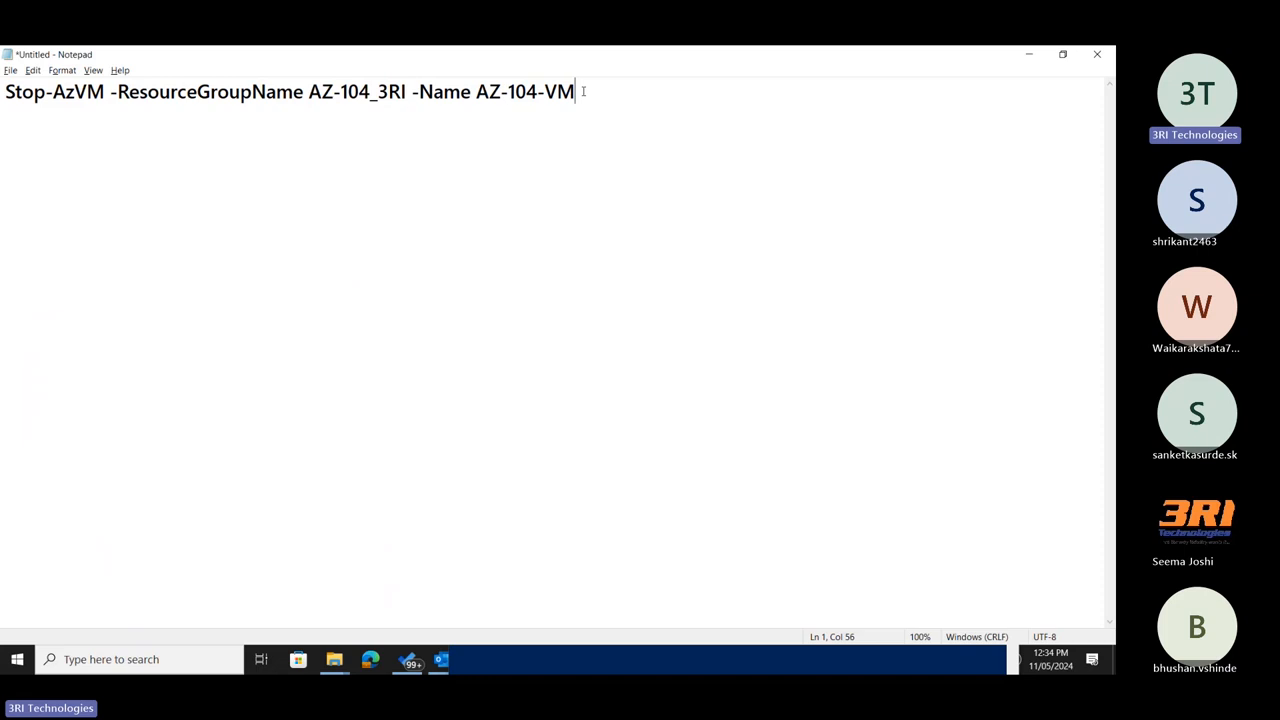
pyautogui.moveTo(583, 91); pyautogui.dragTo(5, 92)
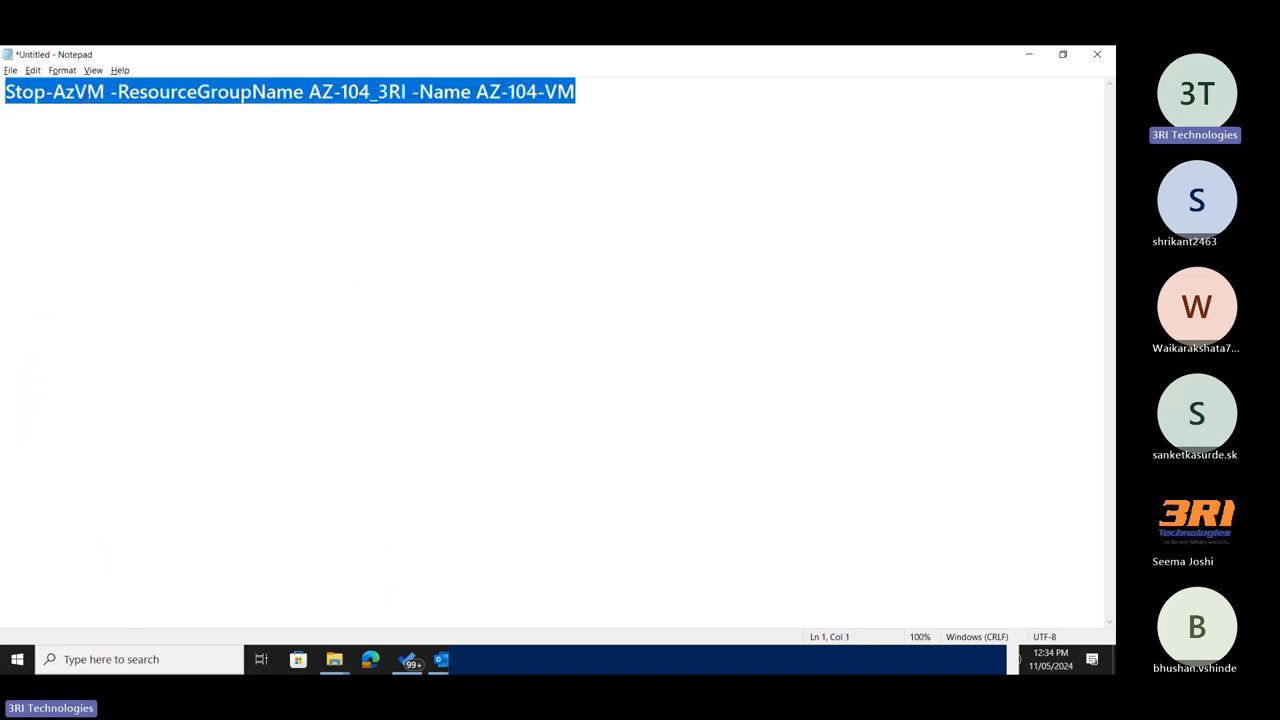
pyautogui.rightClick(88, 97)
pyautogui.click(118, 138)
# Minimize Notepad and review the Start-AzVM and Stop-AzVM parameters on the portal's CLI/PS page.
pyautogui.click(1039, 57)
pyautogui.scroll(-3, 243, 430)
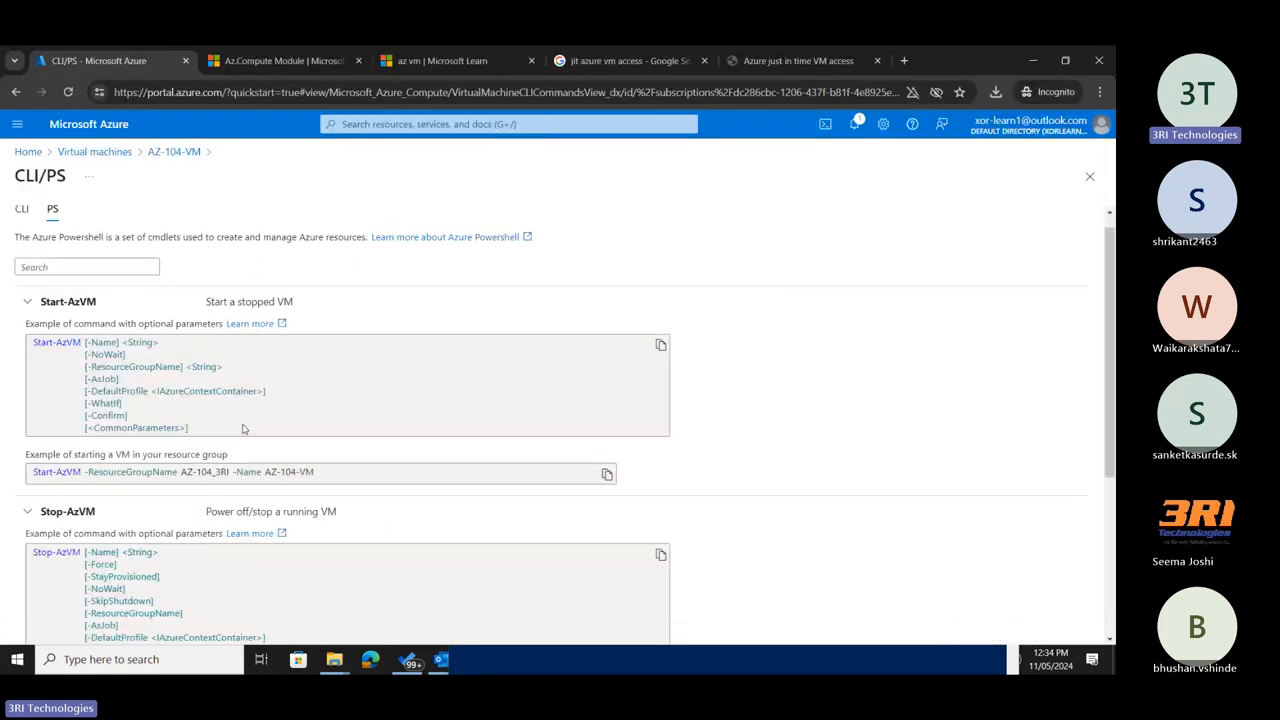
pyautogui.scroll(2, 243, 430)
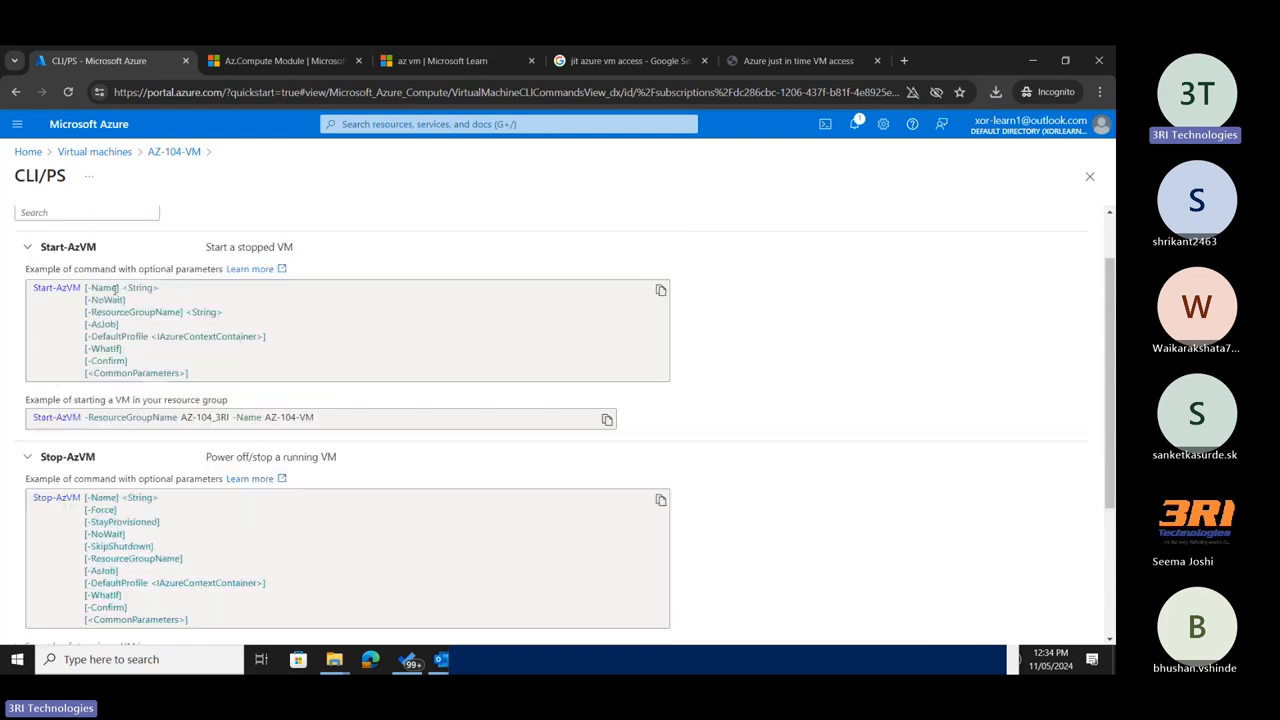
pyautogui.scroll(-1, 115, 289)
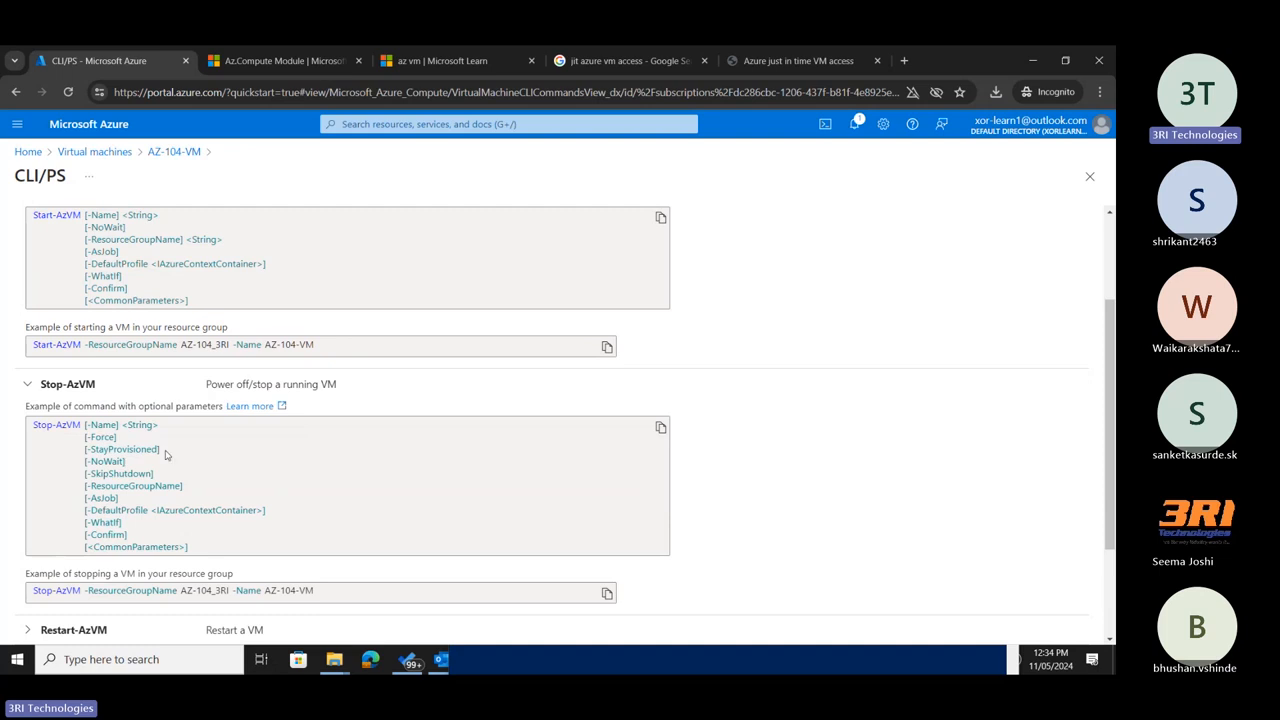
pyautogui.scroll(-1, 166, 456)
pyautogui.scroll(-1, 243, 387)
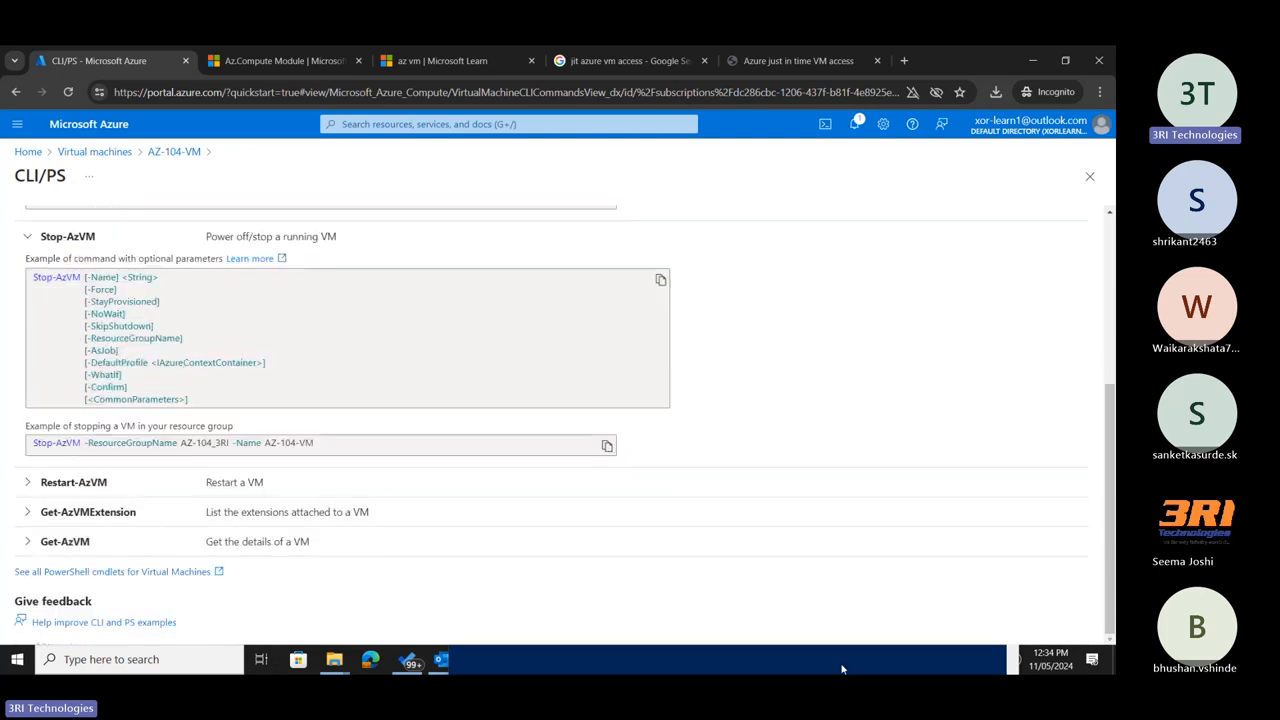
# Move the PowerShell window higher on the desktop and bring it in front of the portal's CLI/PS page.
pyautogui.click(1036, 61)
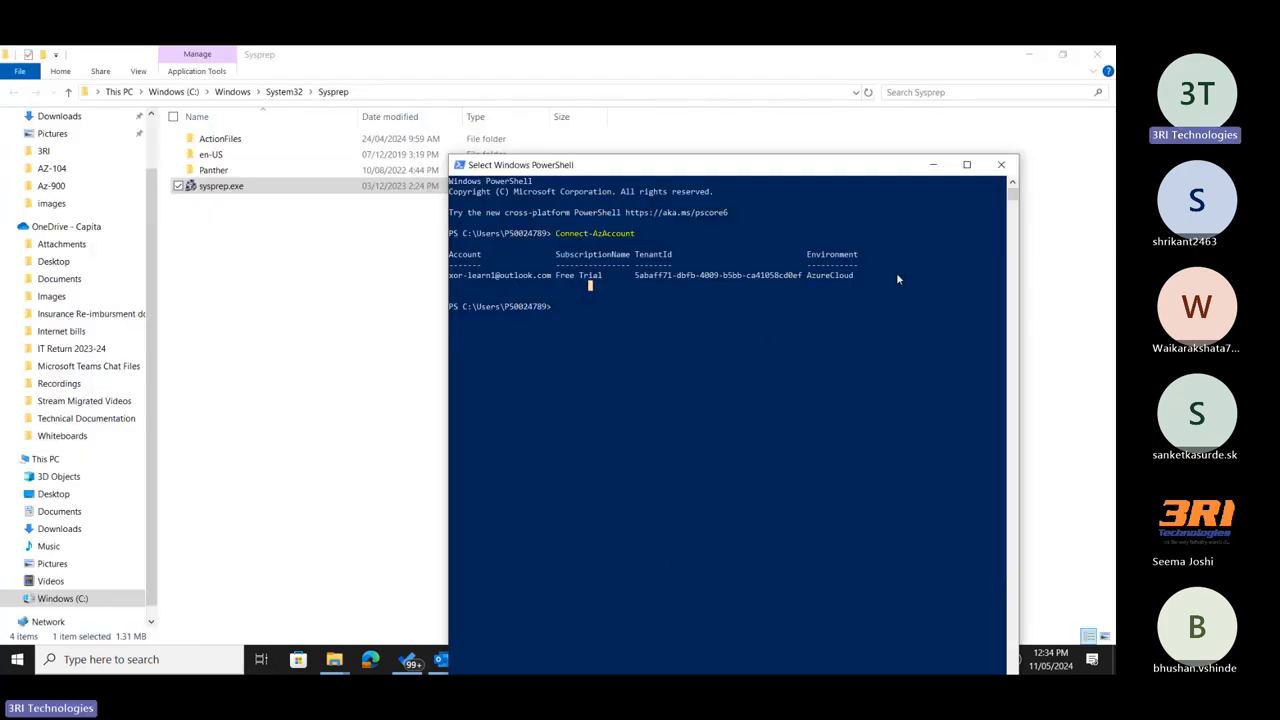
pyautogui.moveTo(863, 168); pyautogui.dragTo(861, 89)
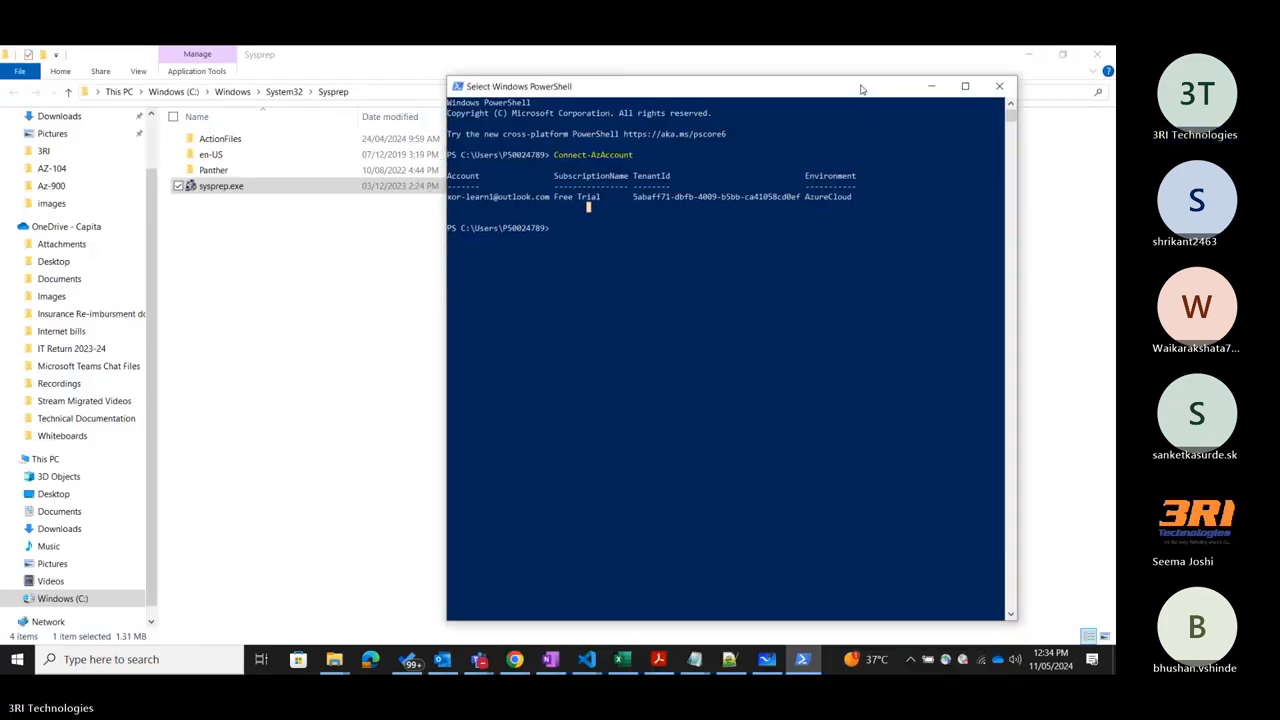
pyautogui.click(1021, 50)
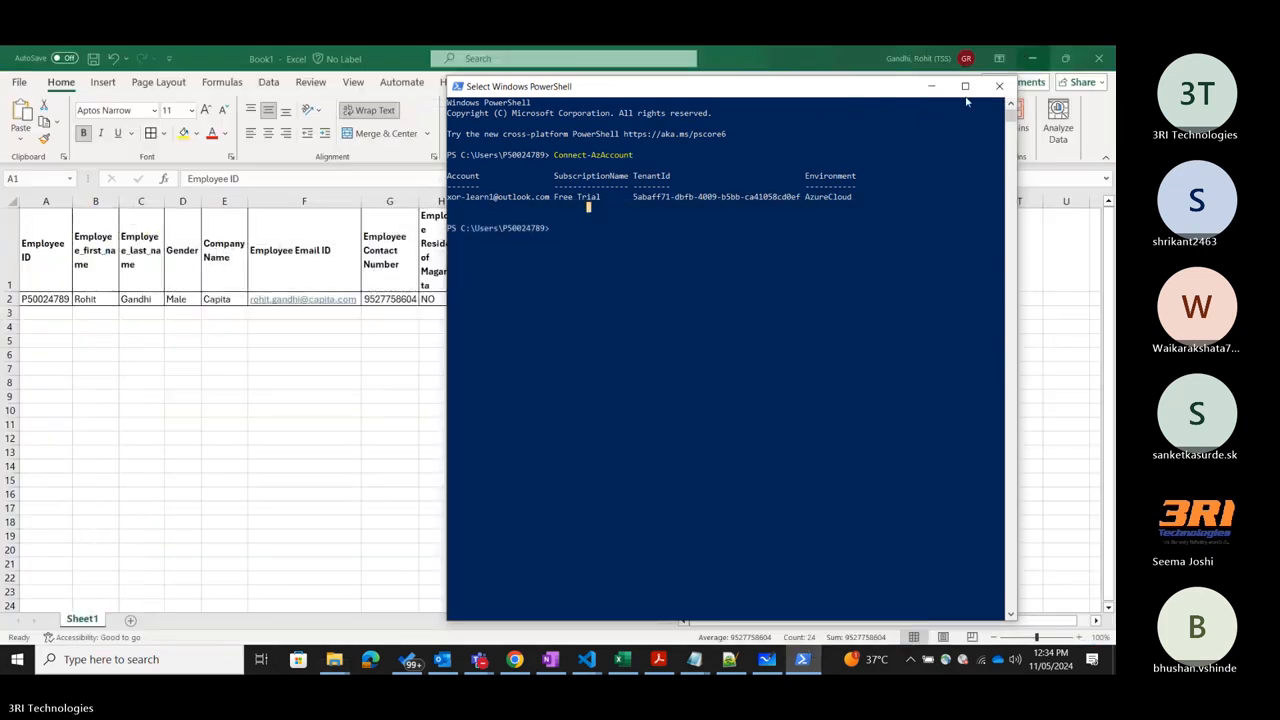
pyautogui.hotkey('alt', 'Tab')
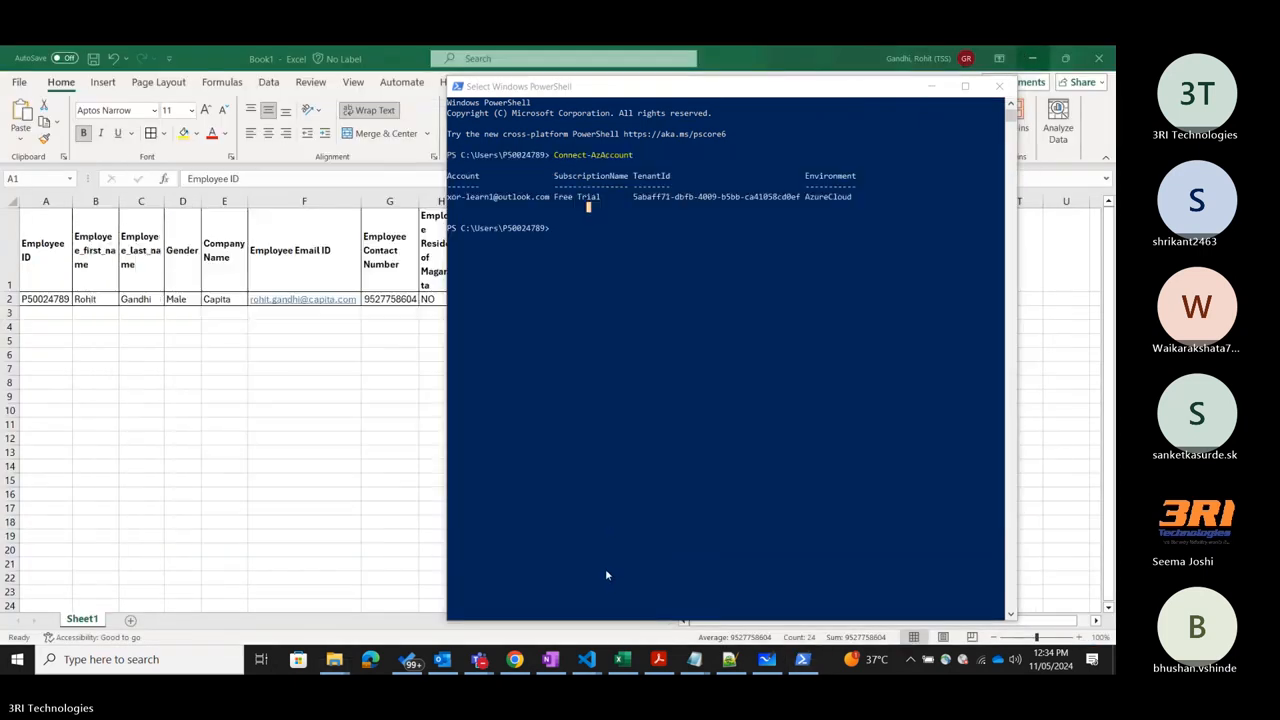
pyautogui.hotkey('alt', 'Tab')
pyautogui.click(802, 659)
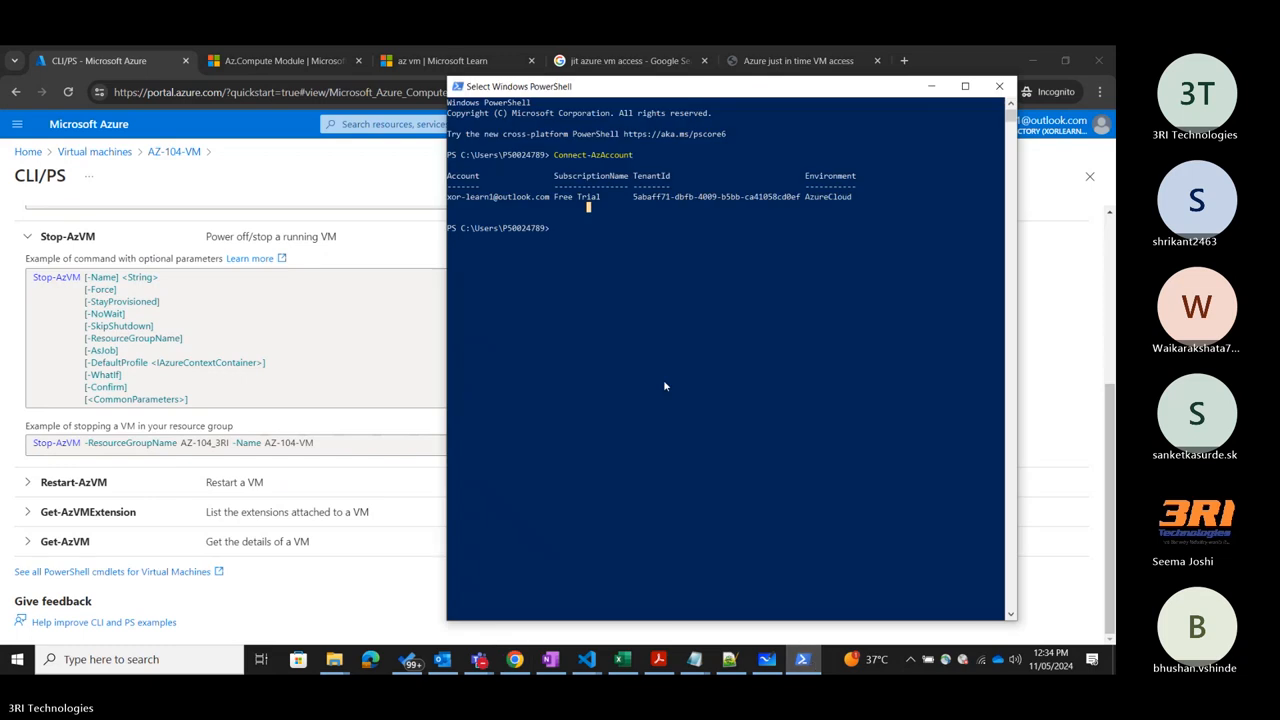
# Try to paste the copied Stop-AzVM command at the PowerShell prompt.
pyautogui.rightClick(665, 386)
pyautogui.click(665, 386)
pyautogui.rightClick(671, 342)
# Return to Notepad and copy the selected Stop-AzVM command for AZ-104-VM again.
pyautogui.hotkey('alt', 'Tab')
pyautogui.hotkey('alt', 'Tab')
pyautogui.press('Tab')
pyautogui.press('Tab')
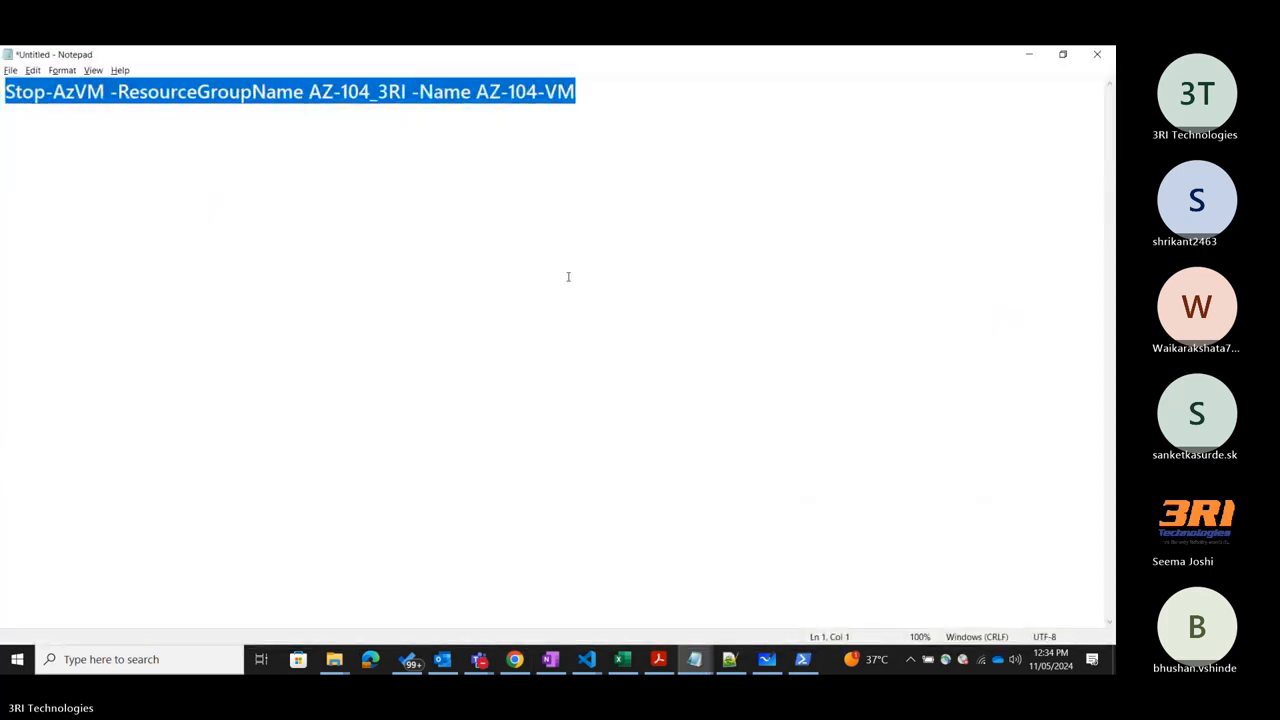
pyautogui.rightClick(454, 120)
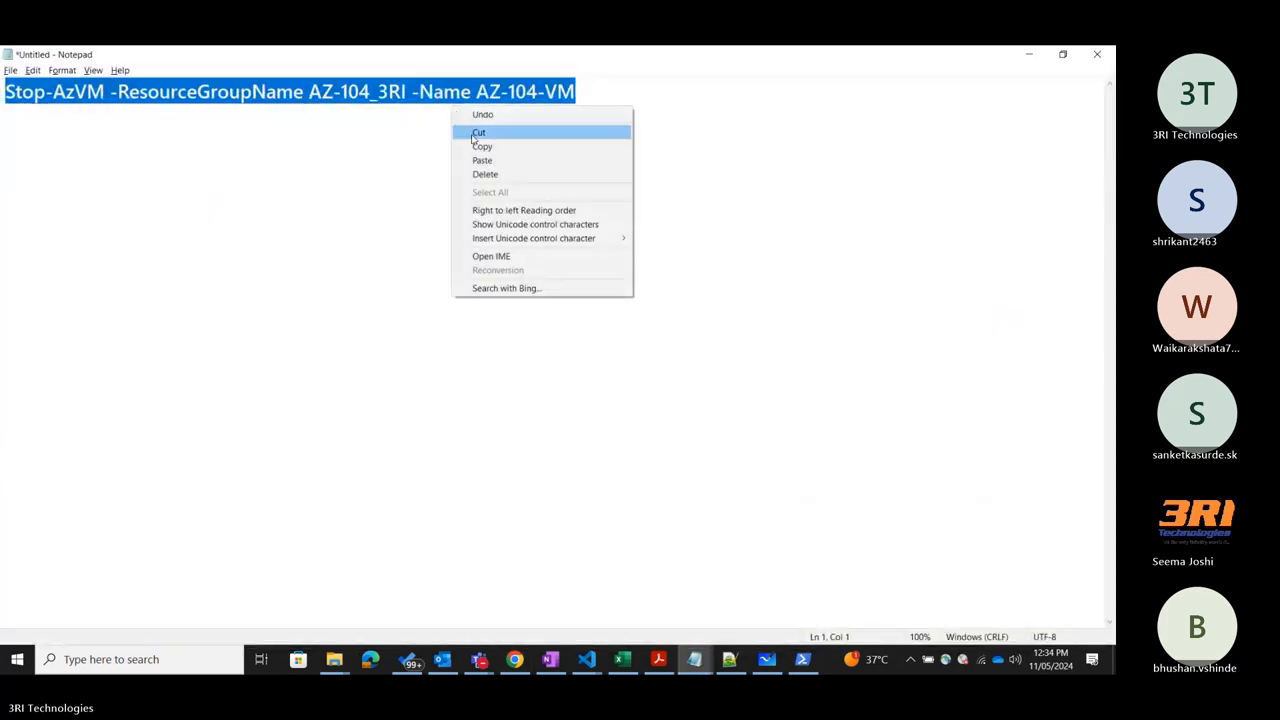
pyautogui.click(466, 146)
# Paste and run Stop-AzVM -ResourceGroupName AZ-104_3RI -Name AZ-104-VM in PowerShell, answering Y to the confirmation.
pyautogui.click(1047, 62)
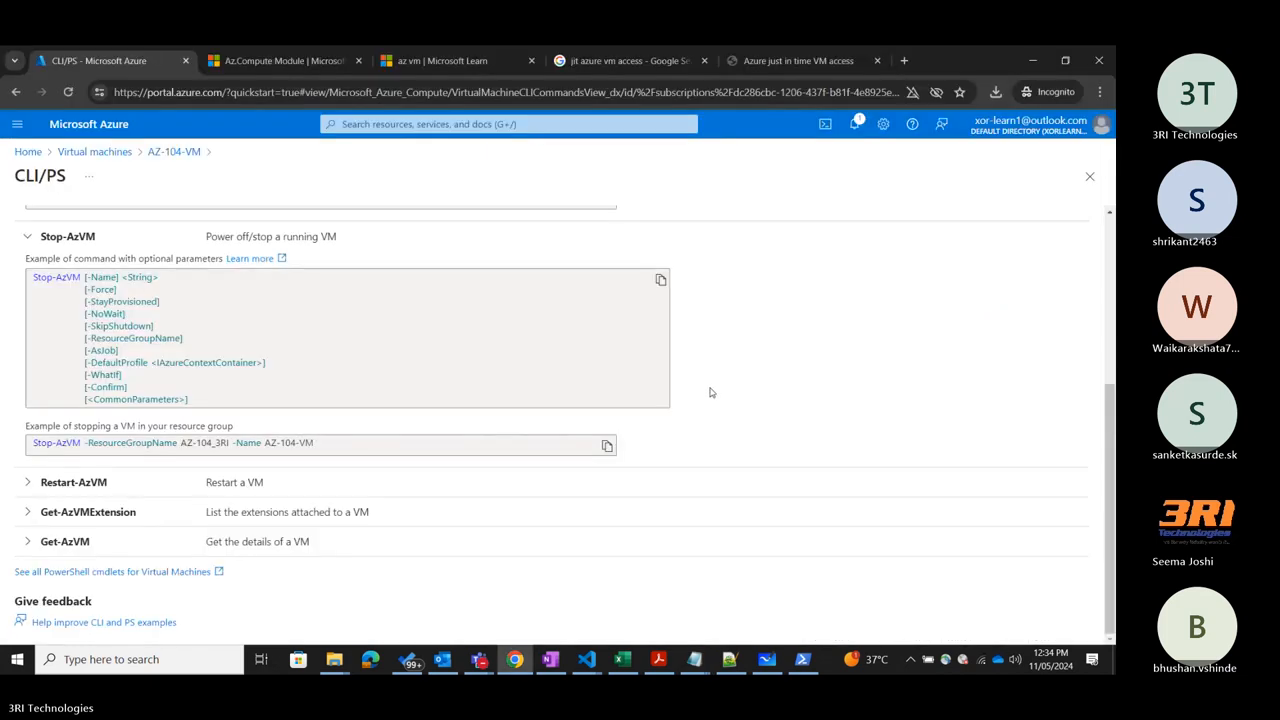
pyautogui.click(802, 659)
pyautogui.rightClick(666, 336)
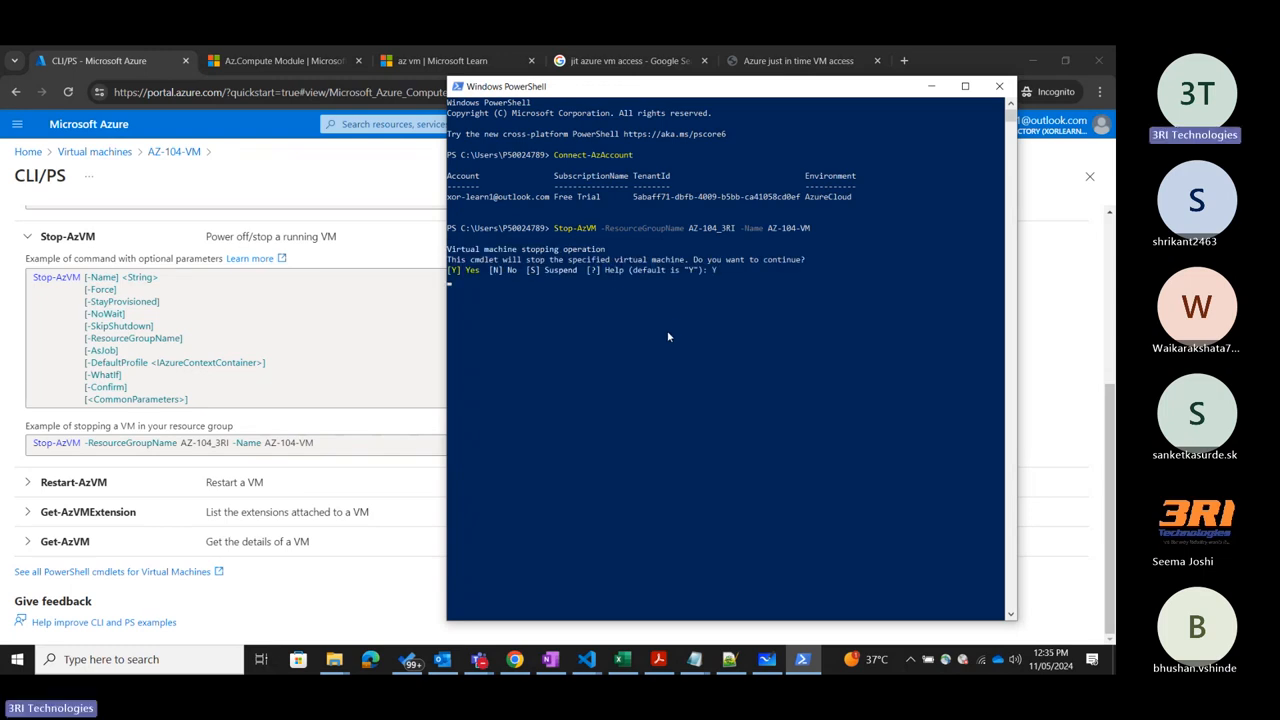
pyautogui.press('Return')
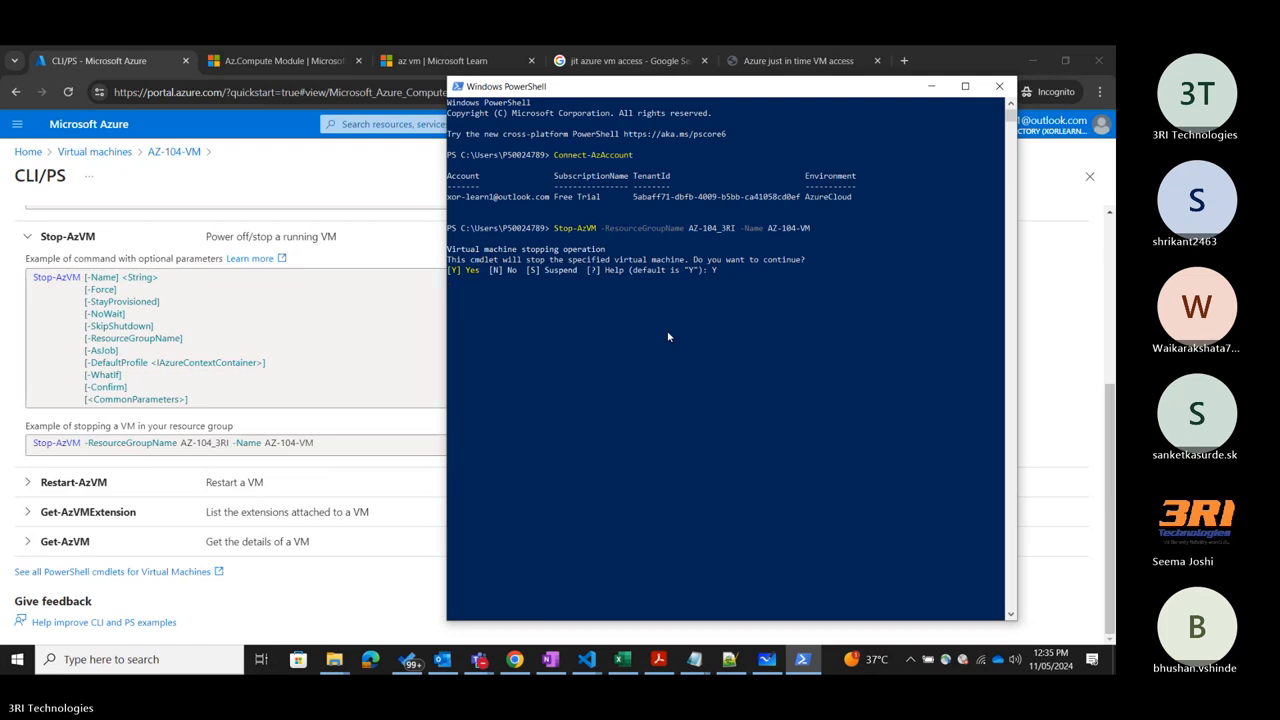
pyautogui.press('Return')
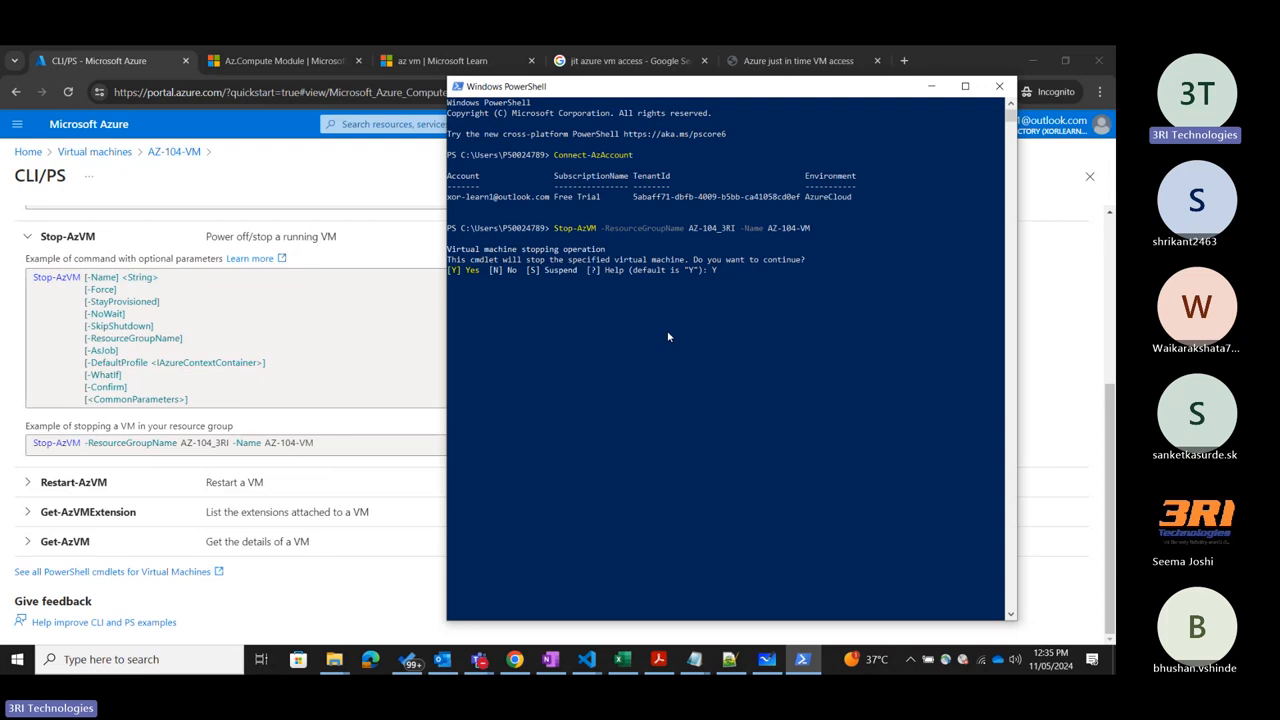
# Close the CLI/PS page, reload AZ-104-VM's overview to check its status, and check the stop operation's output in PowerShell.
pyautogui.click(1088, 179)
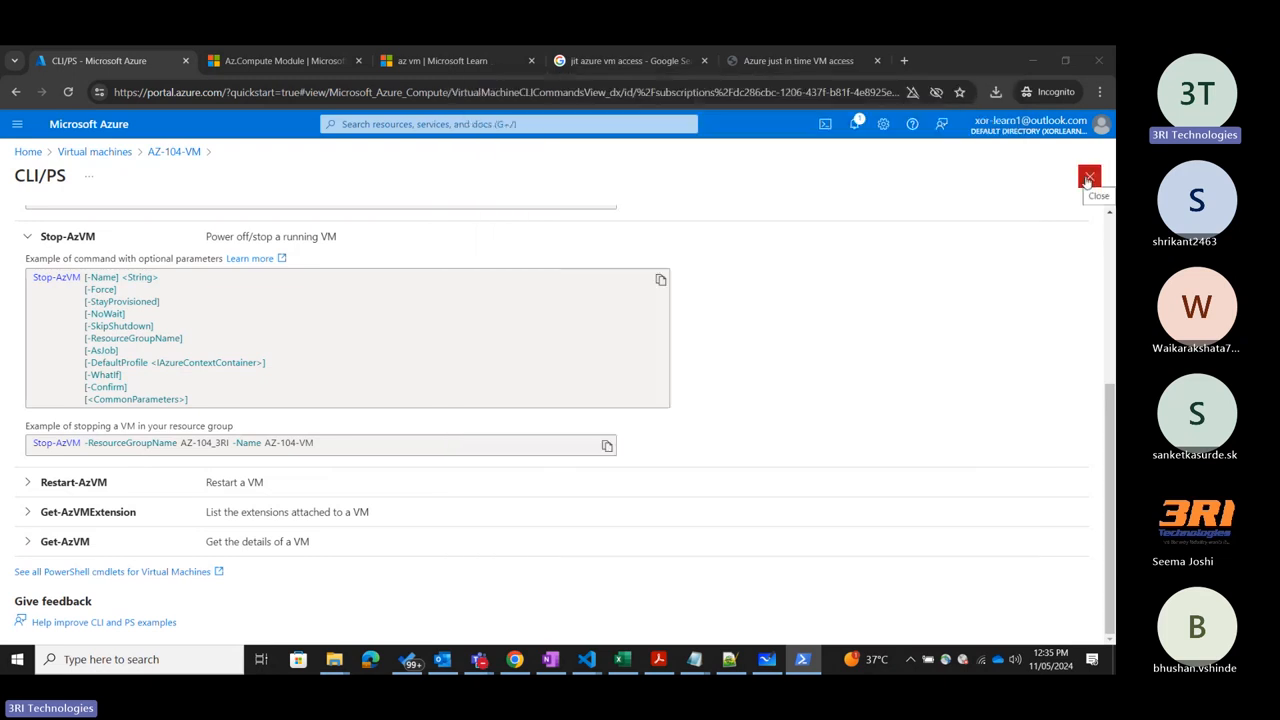
pyautogui.click(1088, 177)
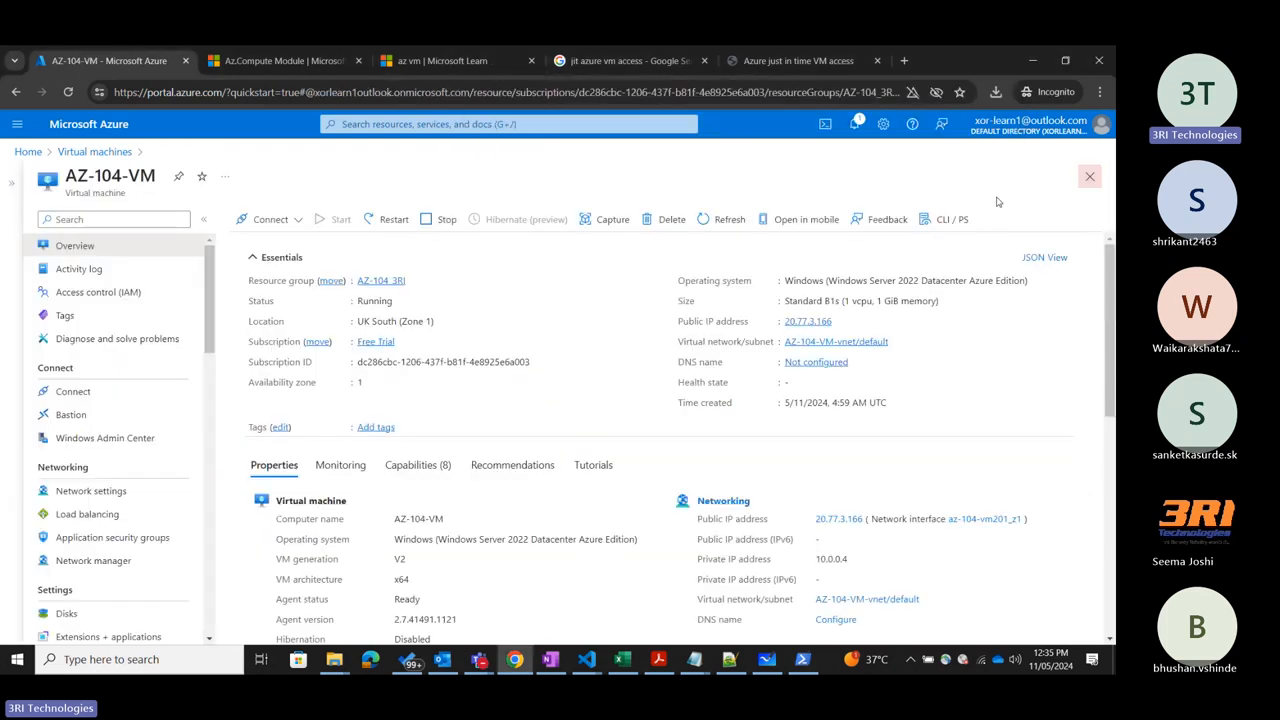
pyautogui.click(69, 92)
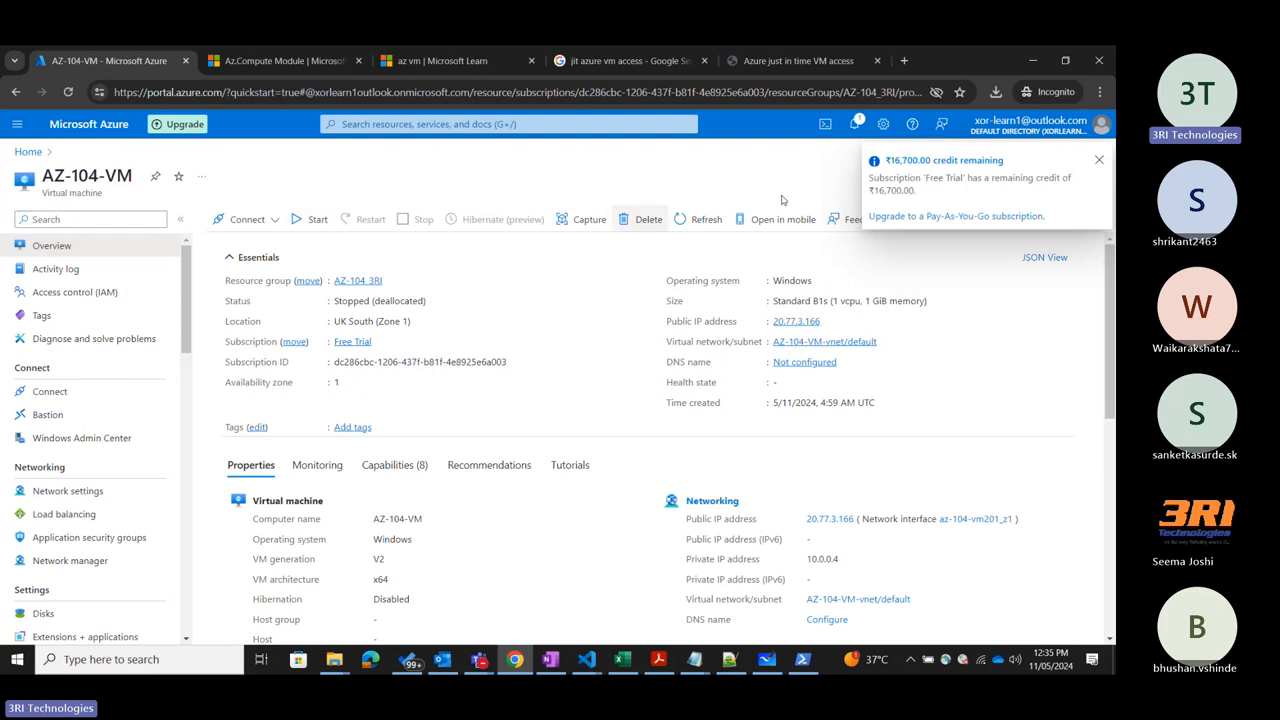
pyautogui.click(1098, 161)
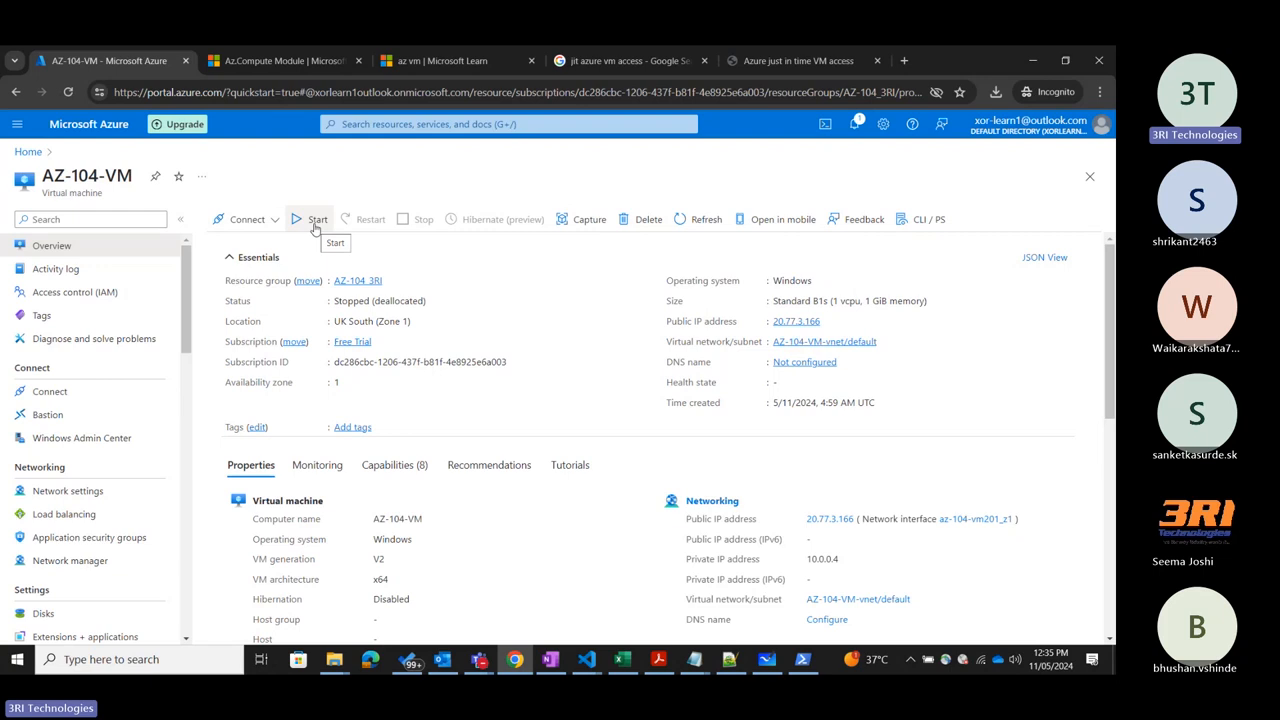
pyautogui.click(803, 659)
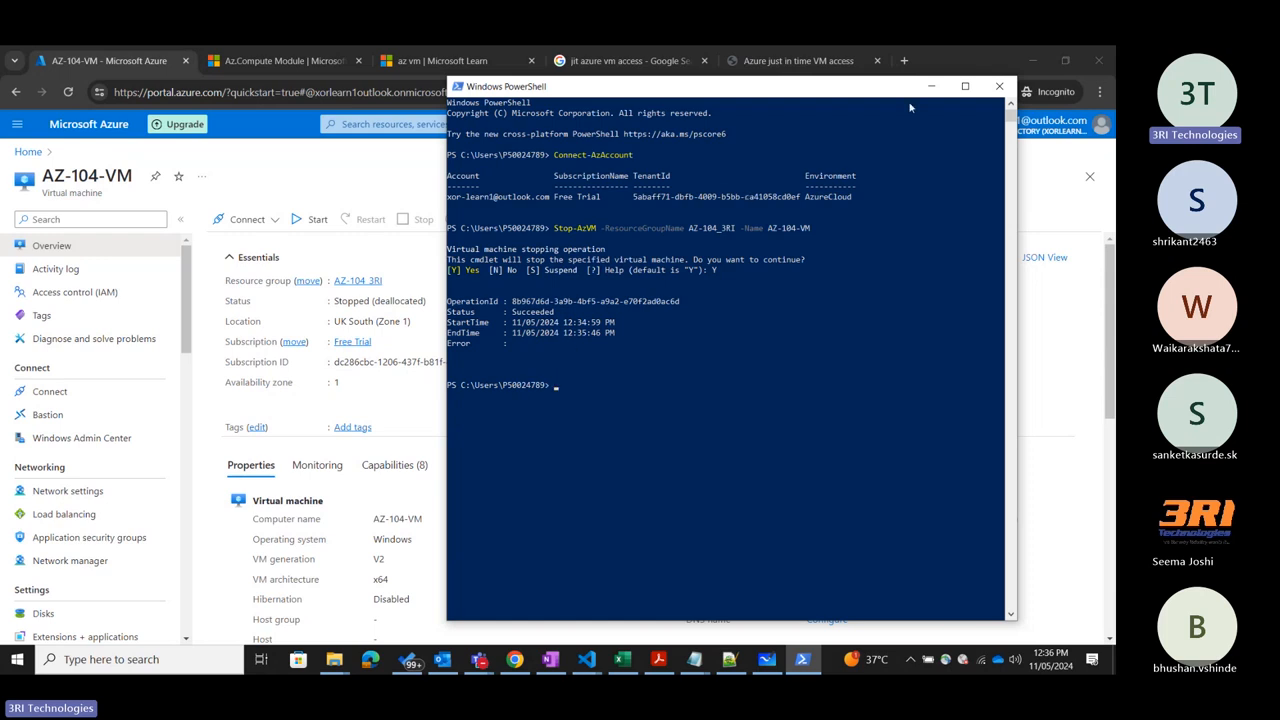
pyautogui.click(931, 86)
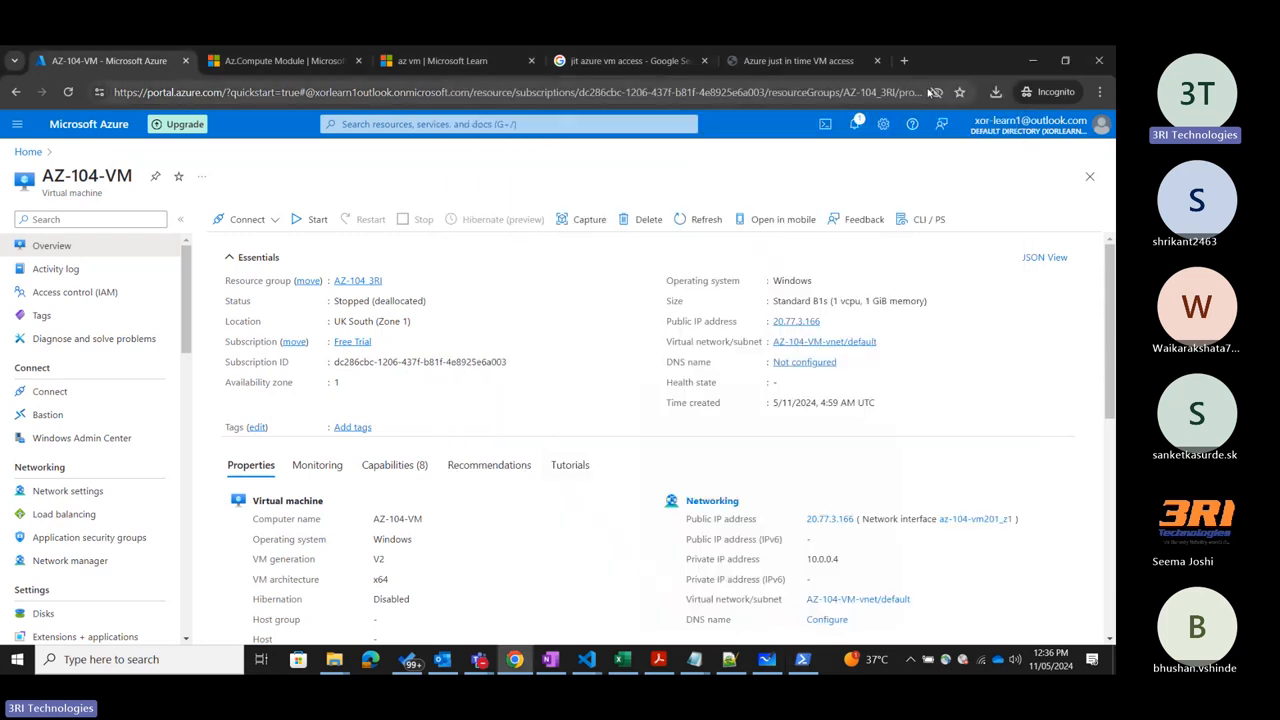
# Reopen AZ-104-VM's CLI/PS page and review the available PowerShell cmdlets and Azure CLI commands.
pyautogui.click(928, 219)
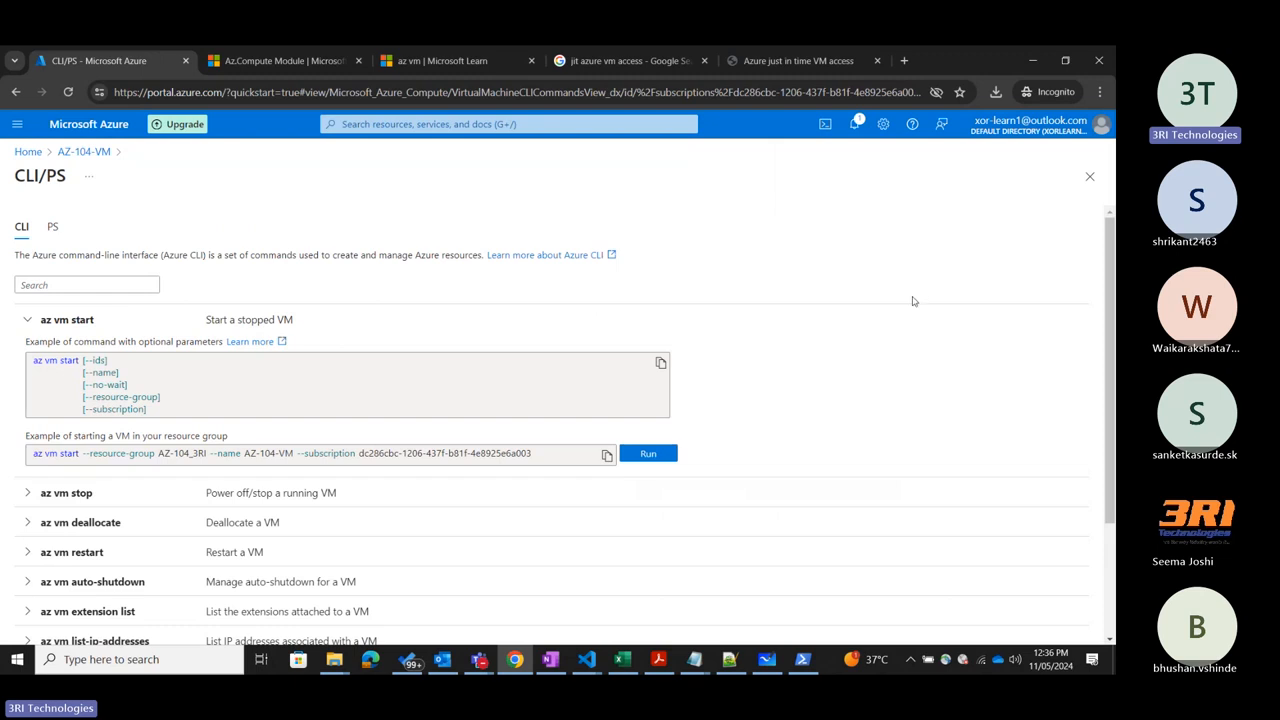
pyautogui.click(52, 228)
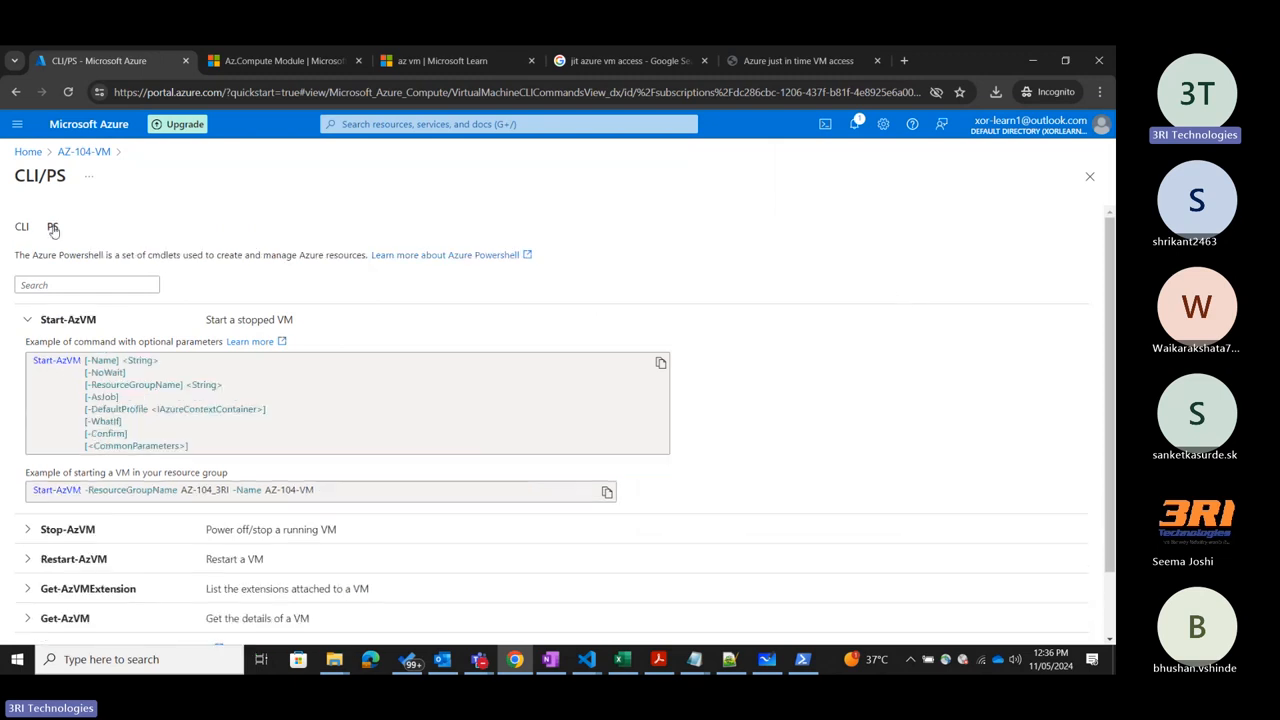
pyautogui.click(26, 322)
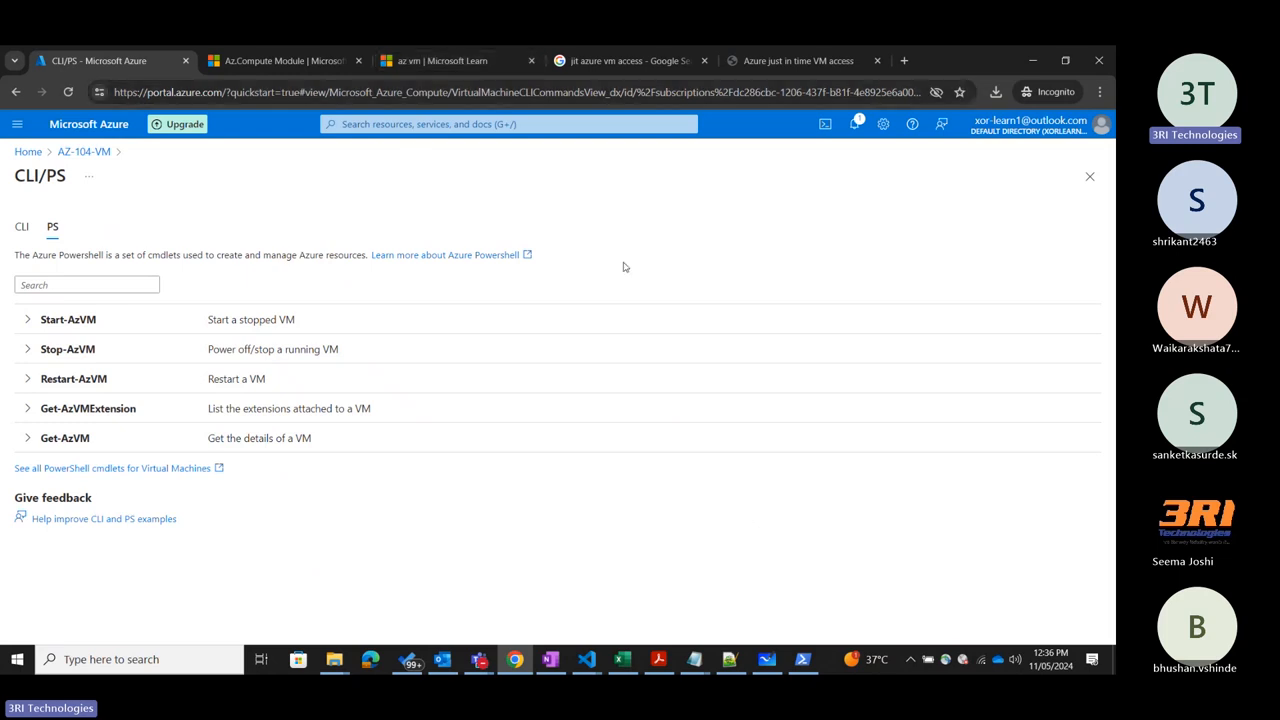
pyautogui.click(21, 228)
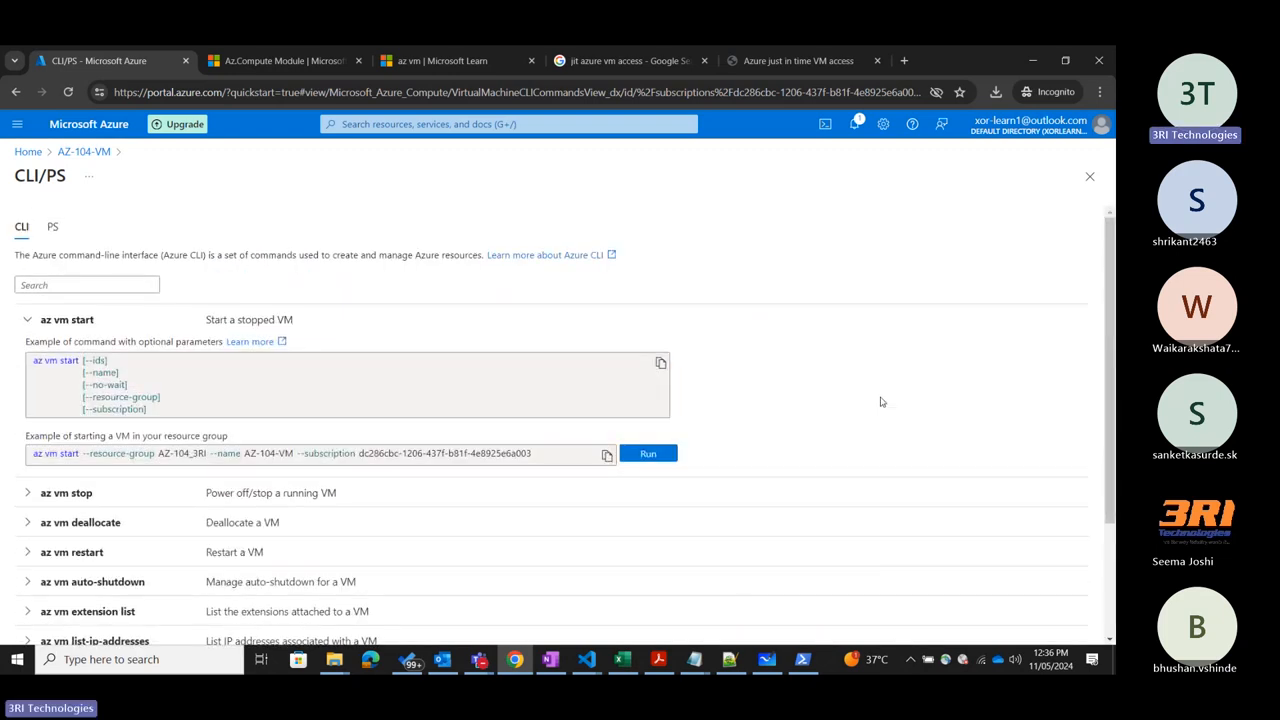
pyautogui.scroll(-3, 882, 402)
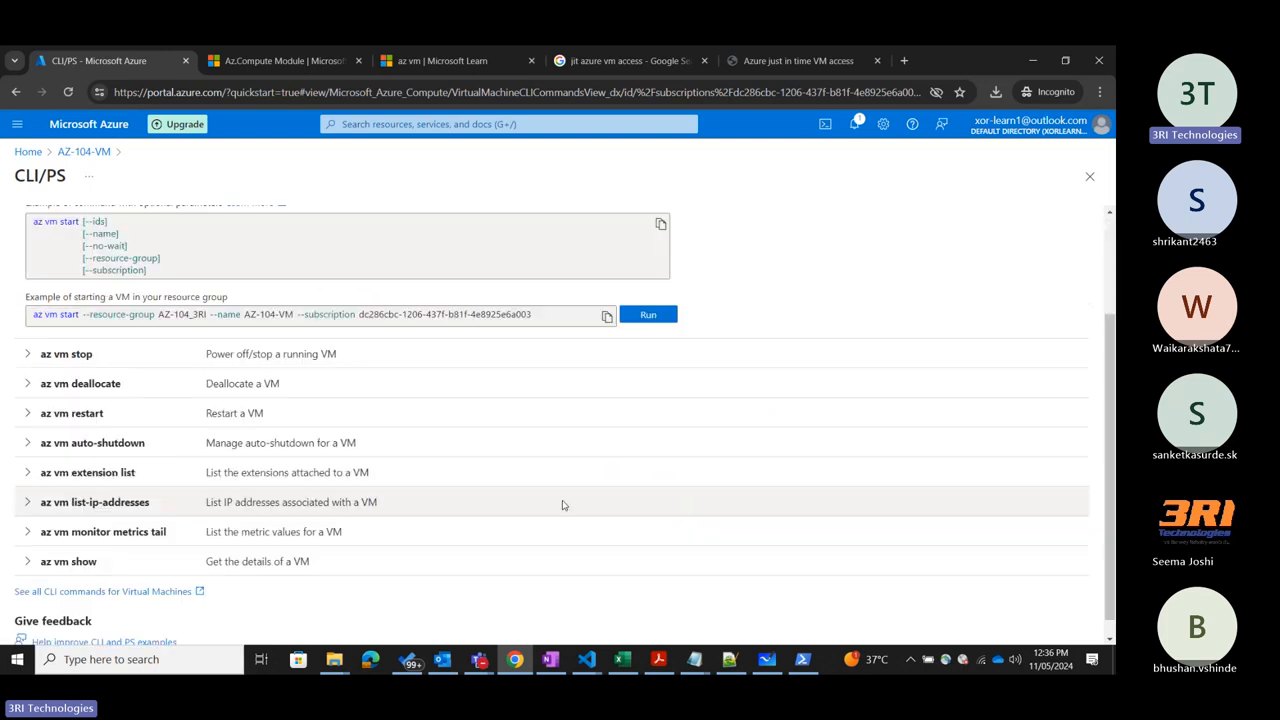
pyautogui.scroll(3, 971, 389)
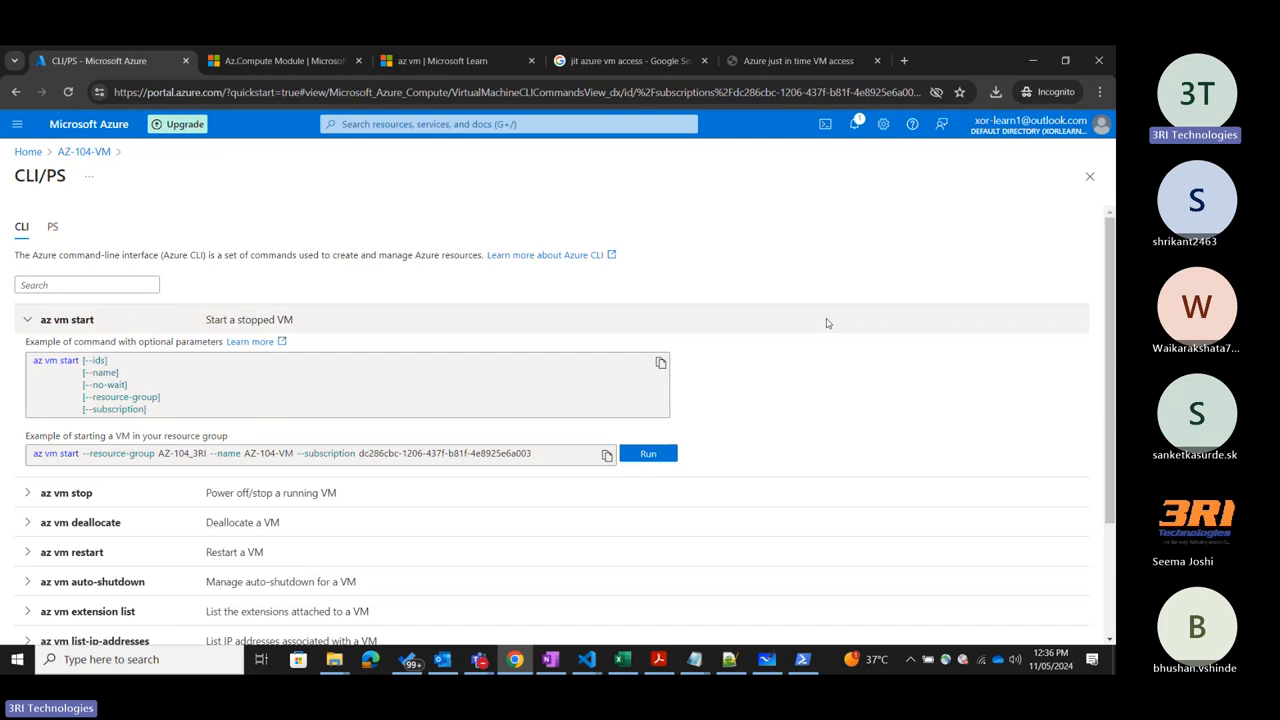
# Search the web for "Azure CLi download" in a new tab and open the Install the Azure CLI for Windows result.
pyautogui.click(904, 61)
pyautogui.write('Azure CLi download')
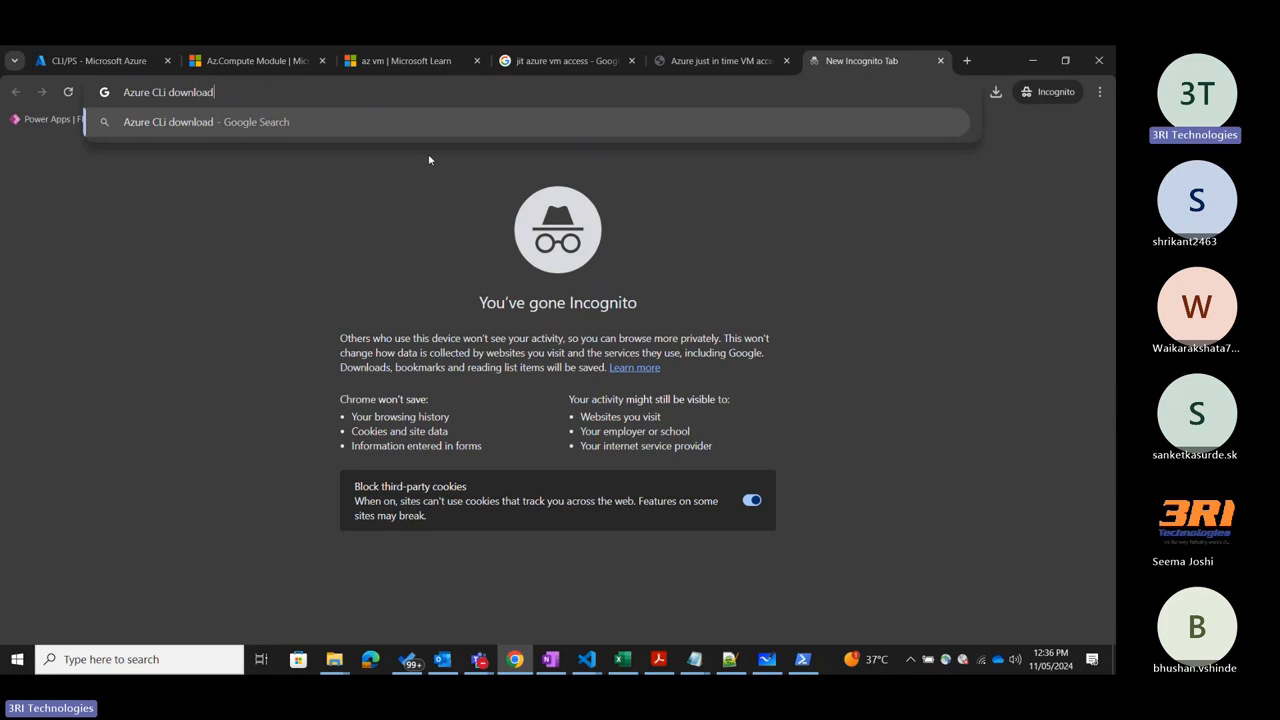
pyautogui.press('Return')
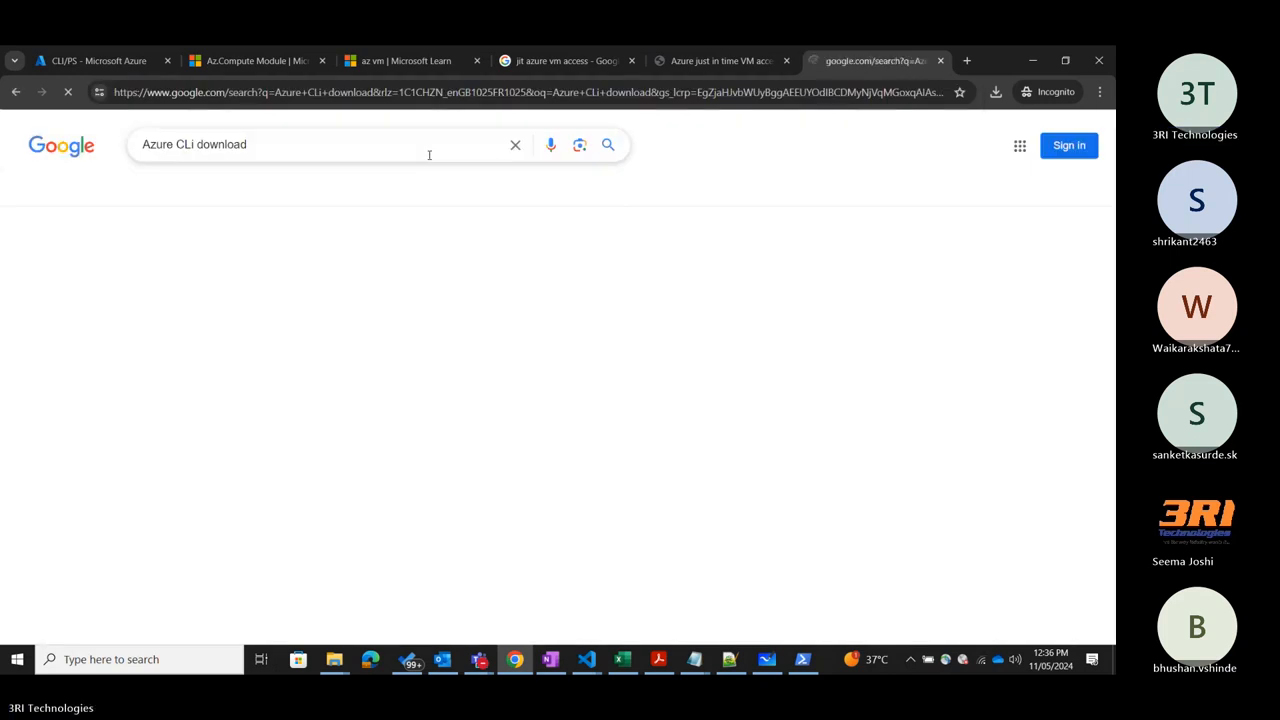
pyautogui.middleClick(300, 293)
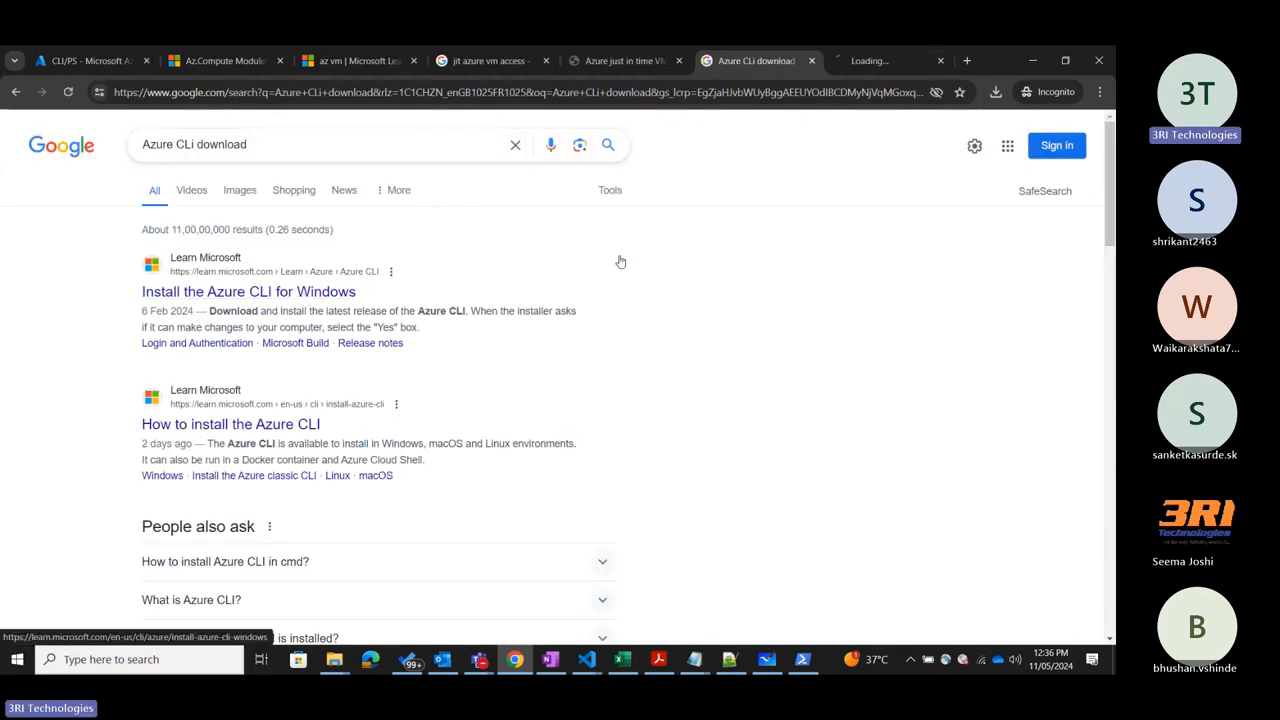
pyautogui.click(878, 58)
# Examine the install page's introduction, the Install or update section and the latest 32-bit and 64-bit MSI downloads.
pyautogui.scroll(-10, 410, 340)
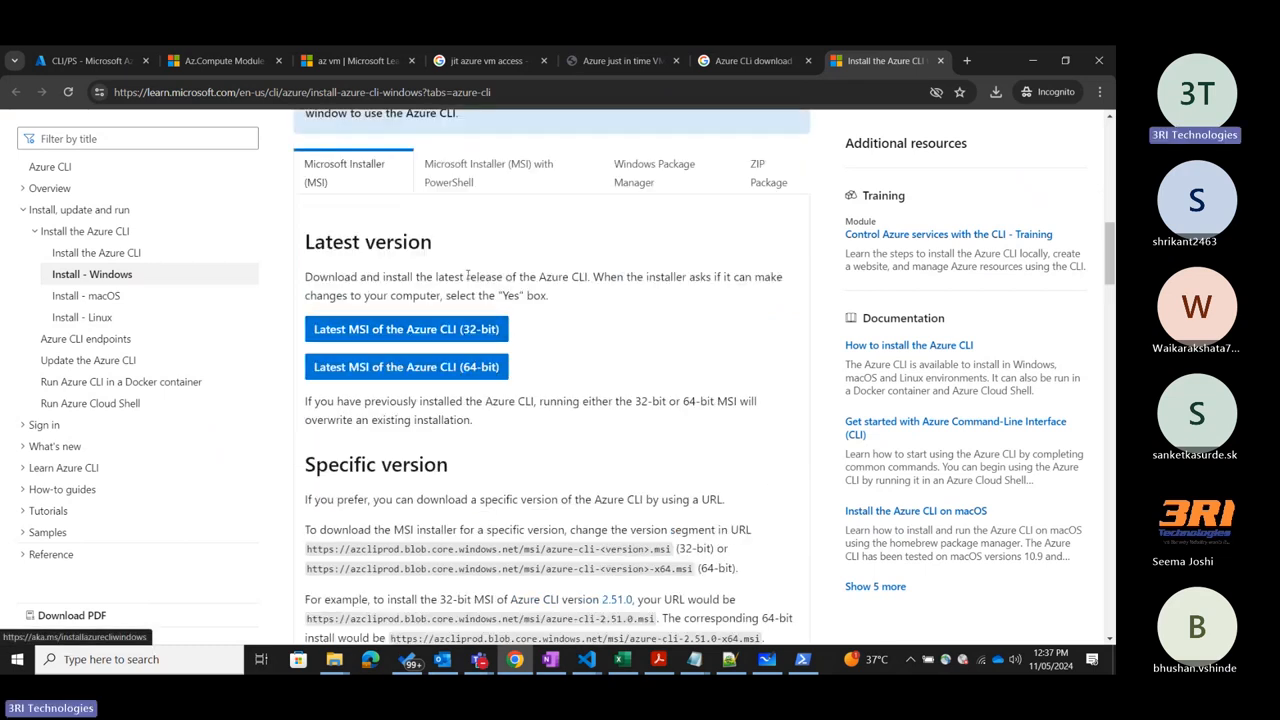
pyautogui.scroll(1, 586, 300)
pyautogui.scroll(2, 589, 356)
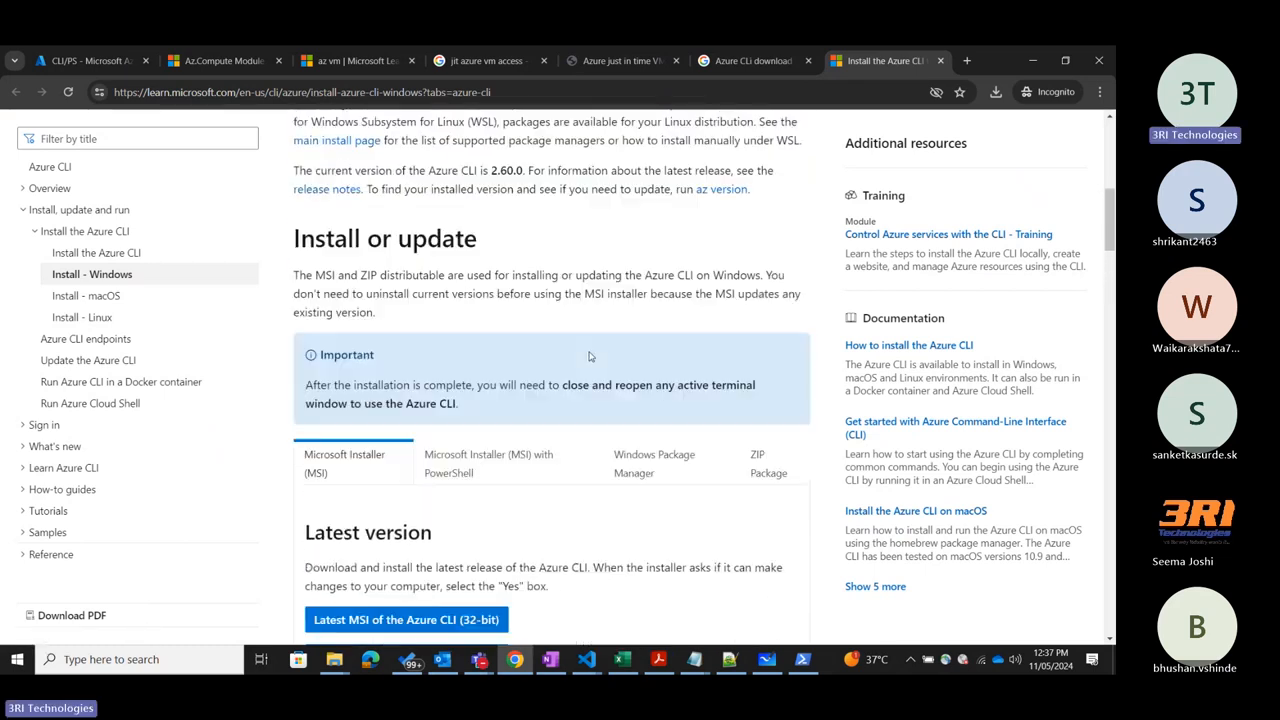
pyautogui.scroll(-1, 589, 300)
pyautogui.scroll(4, 589, 277)
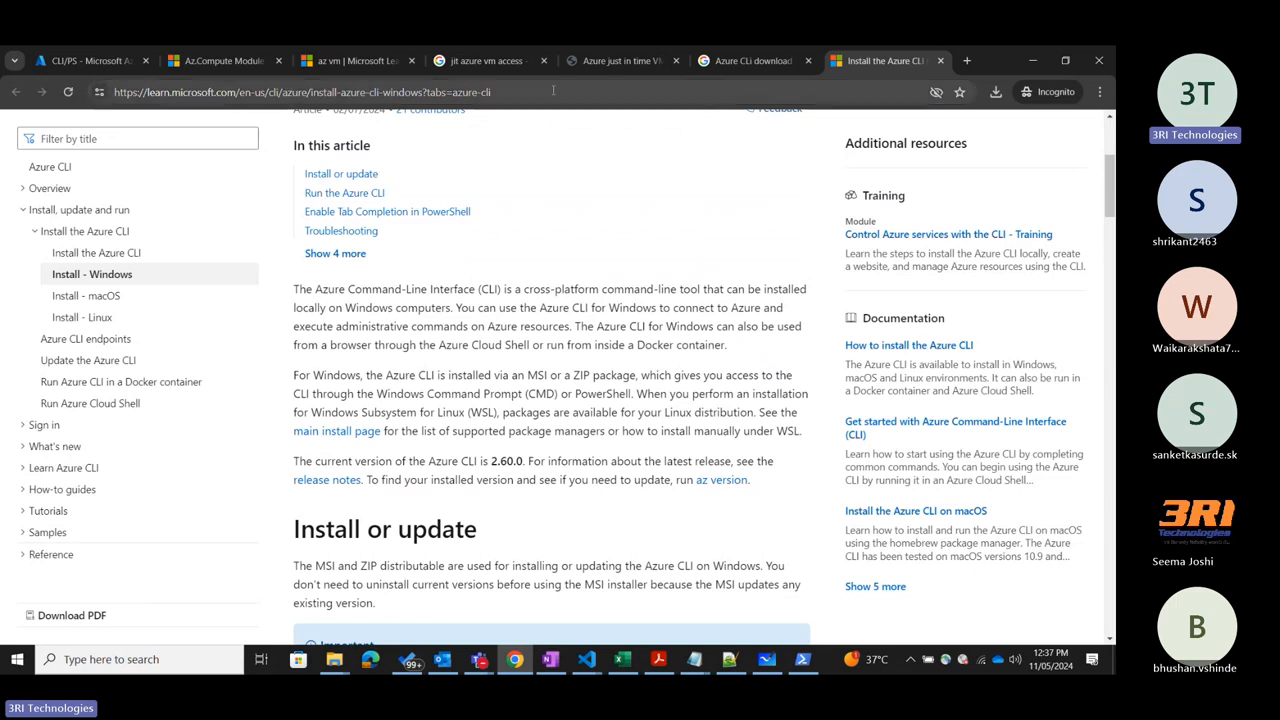
pyautogui.scroll(-1, 557, 347)
pyautogui.scroll(-3, 557, 347)
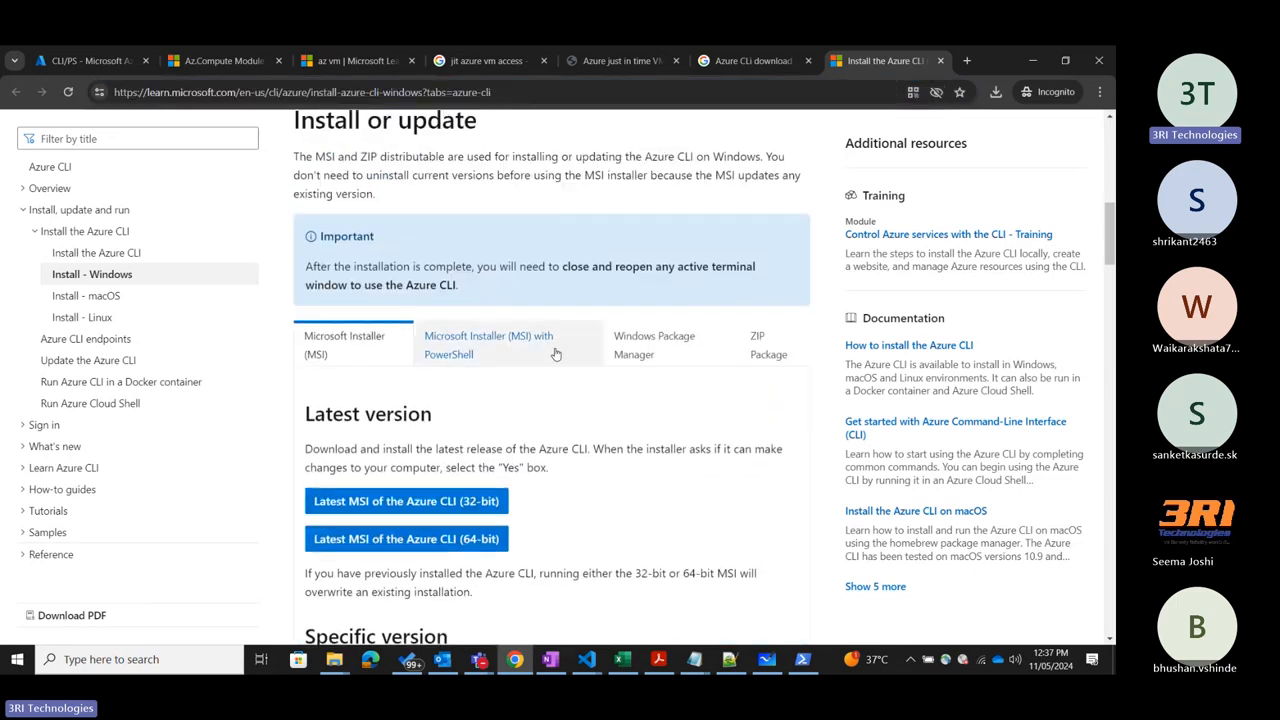
pyautogui.scroll(1, 590, 310)
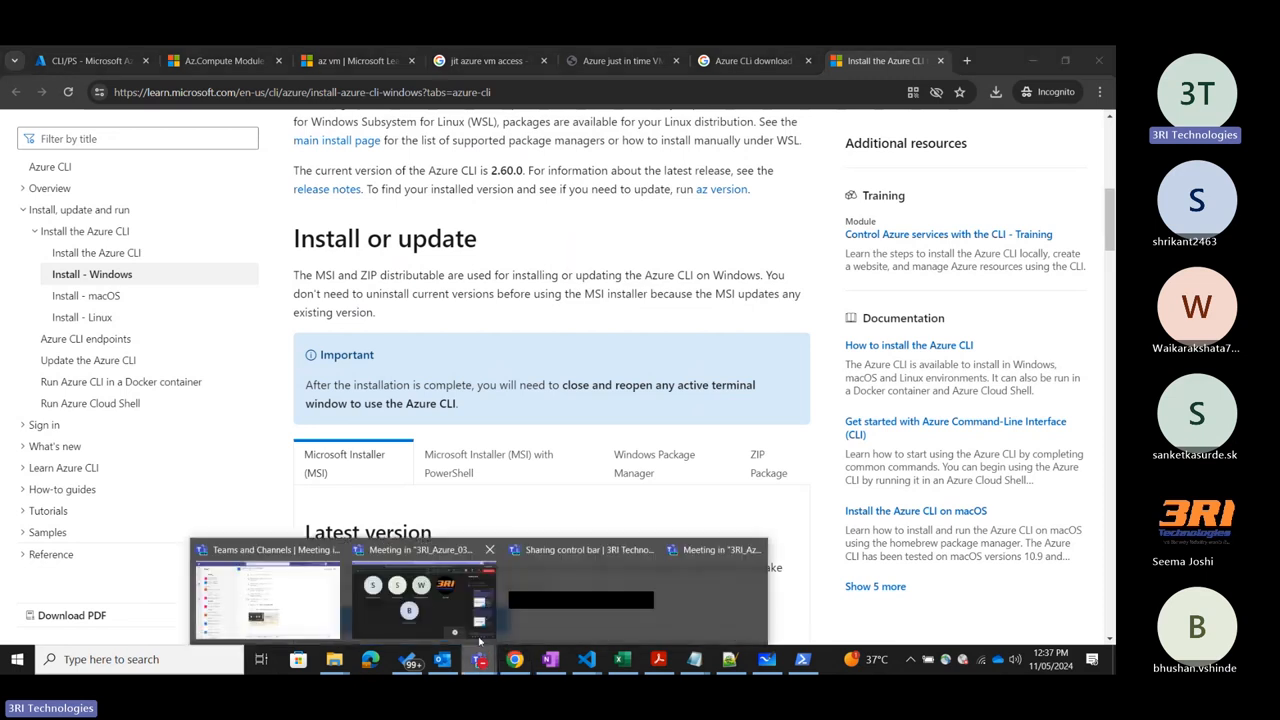
# Switch to the Teams meeting and post the install page's link in the chat, preceded by "Download Azure CLI -".
pyautogui.click(478, 628)
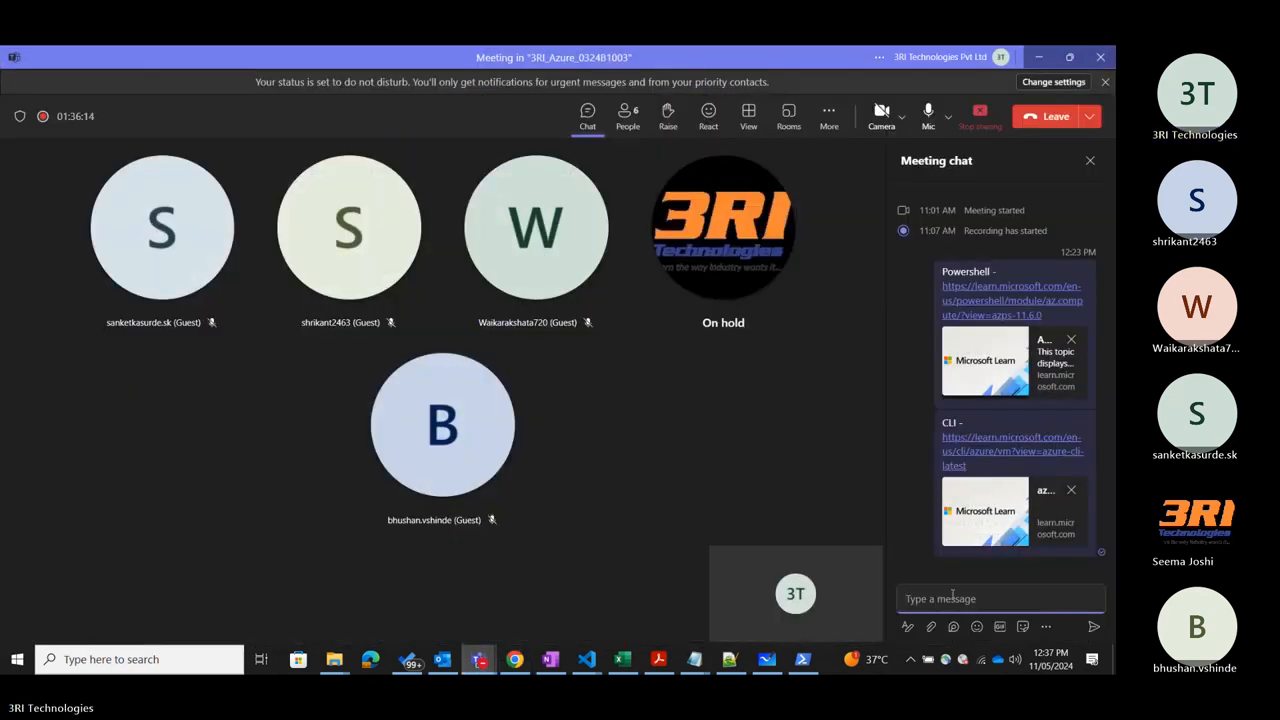
pyautogui.write('https://learn.microsoft.com/en-us/cli/azure/install-azure-cli-windows?tabs=azure-cli')
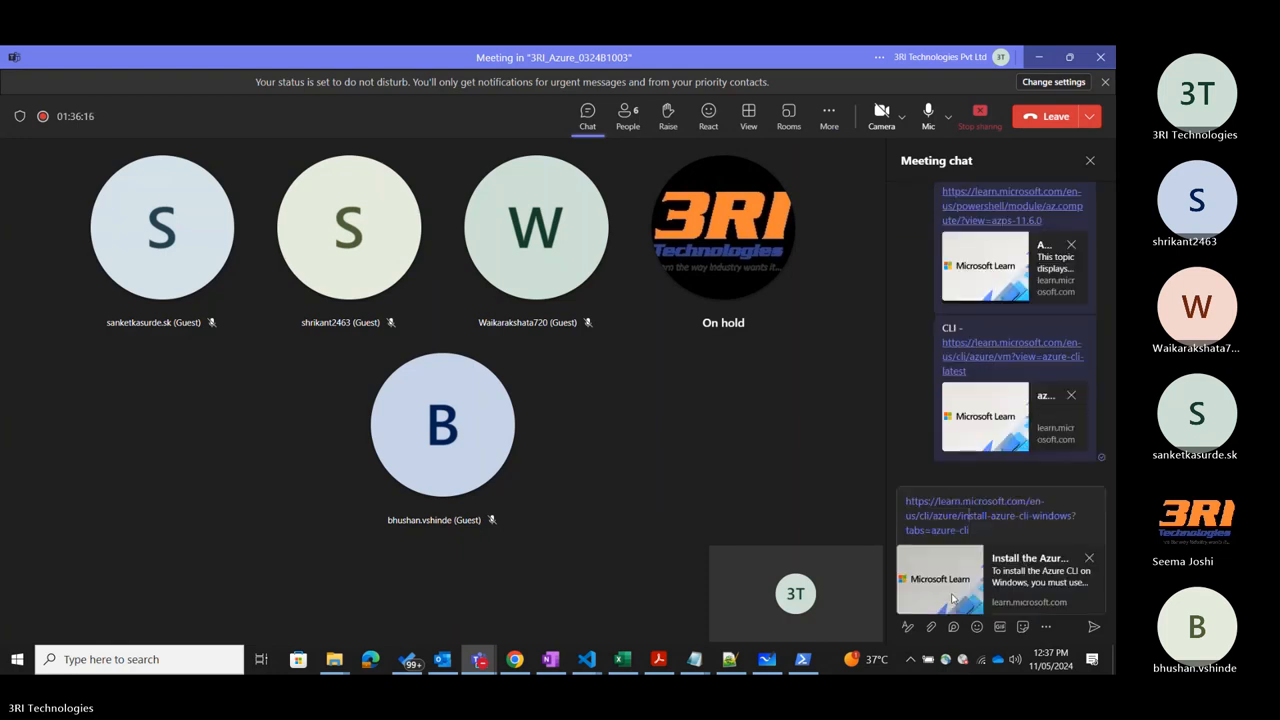
pyautogui.write('Download ')
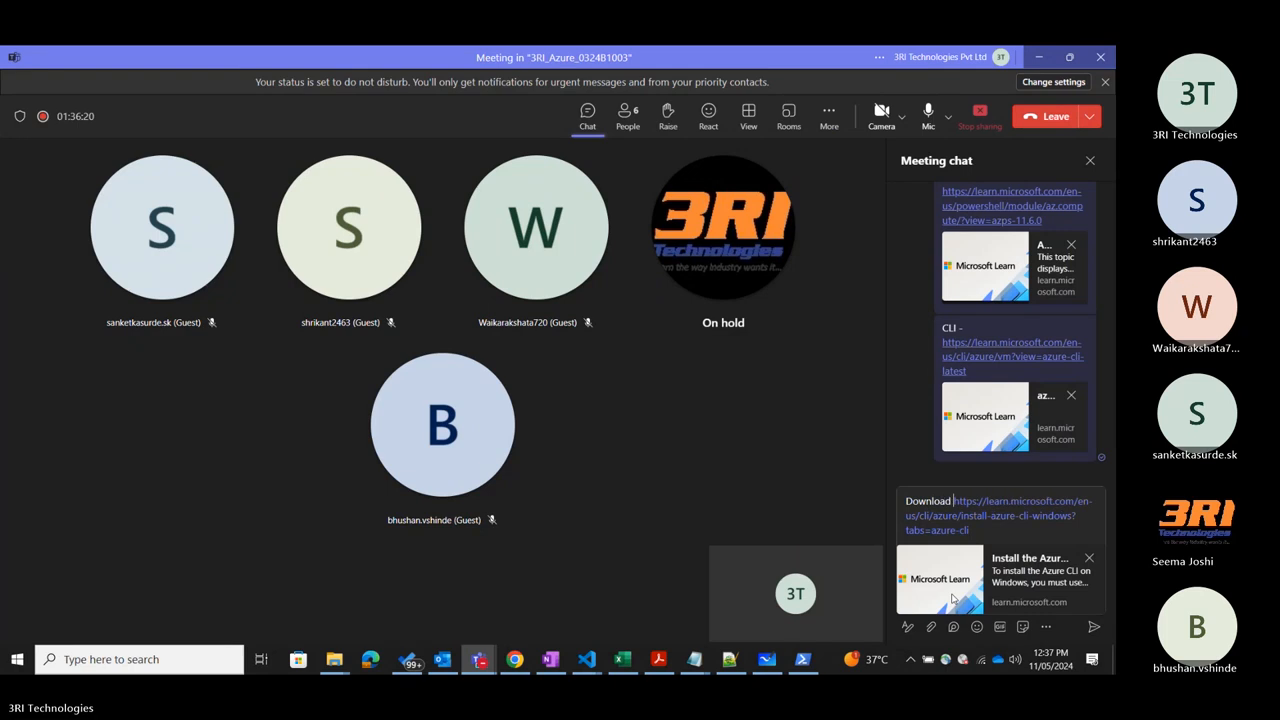
pyautogui.write('Azue')
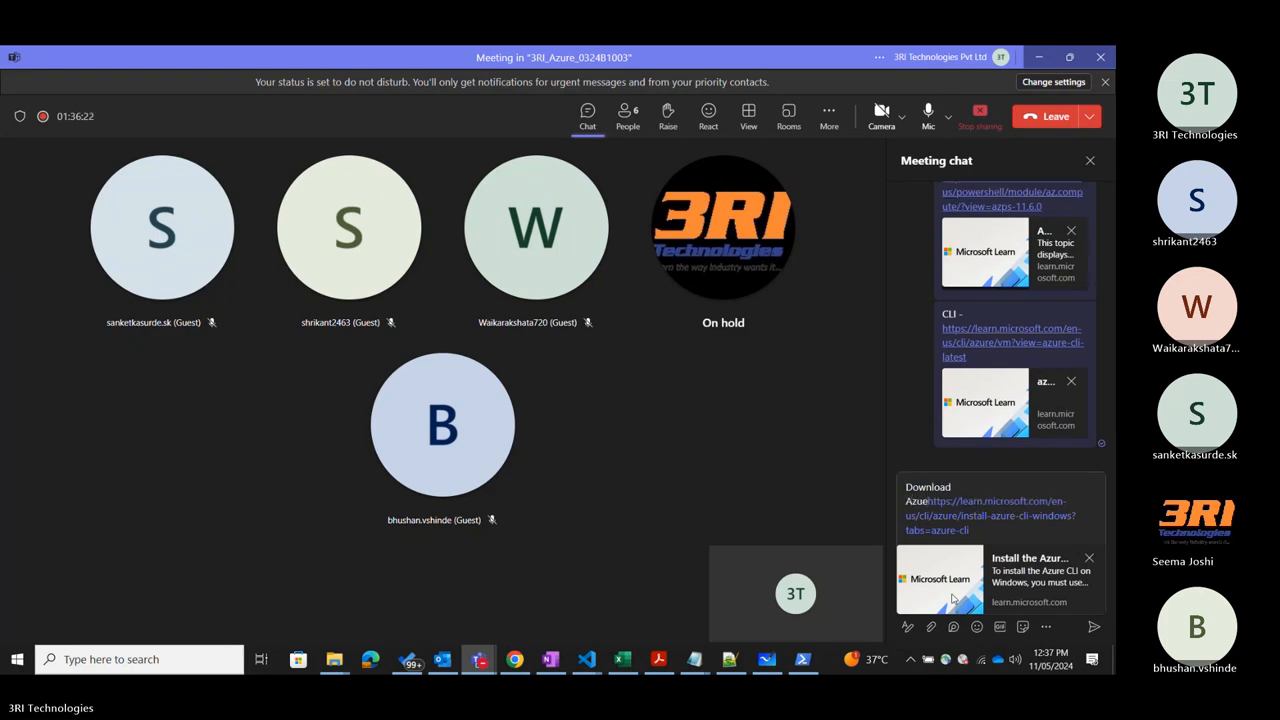
pyautogui.press('BackSpace')
pyautogui.write('re Cl')
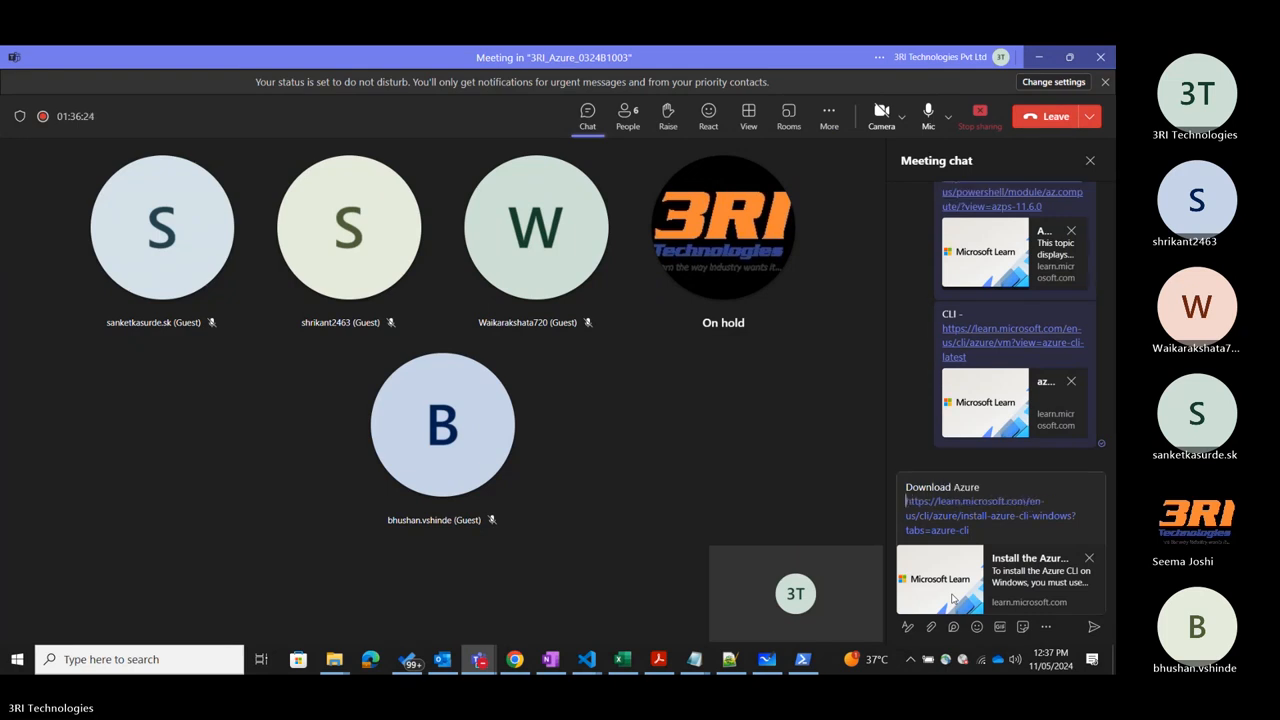
pyautogui.write('I')
pyautogui.press('Return')
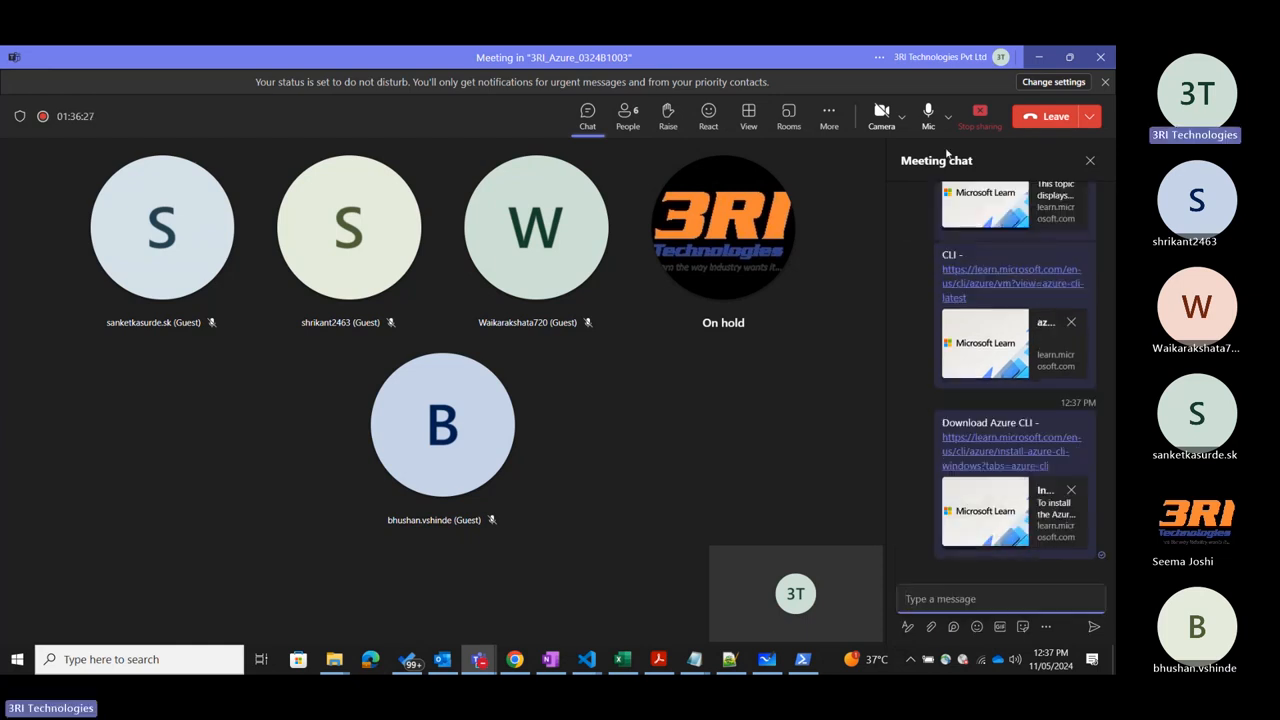
pyautogui.click(1090, 160)
pyautogui.click(1037, 55)
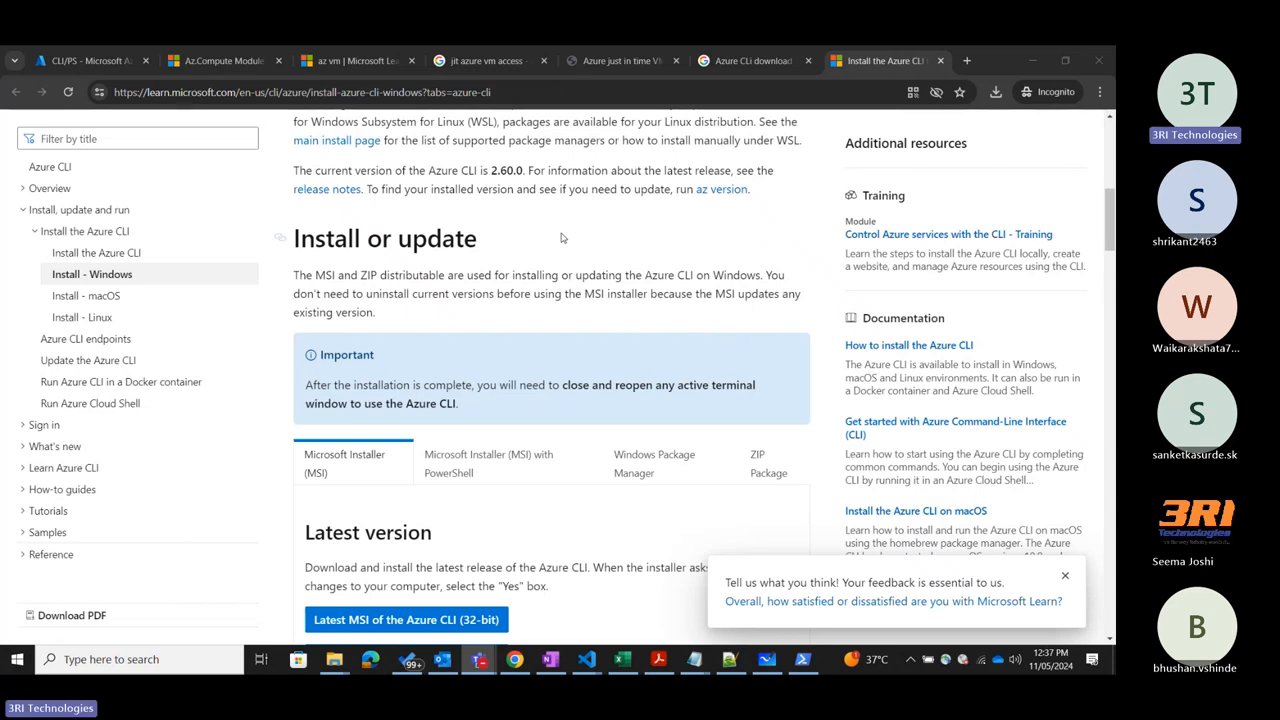
# Open a Command Prompt window and maximize it.
pyautogui.press('super')
pyautogui.write('command')
pyautogui.press('Return')
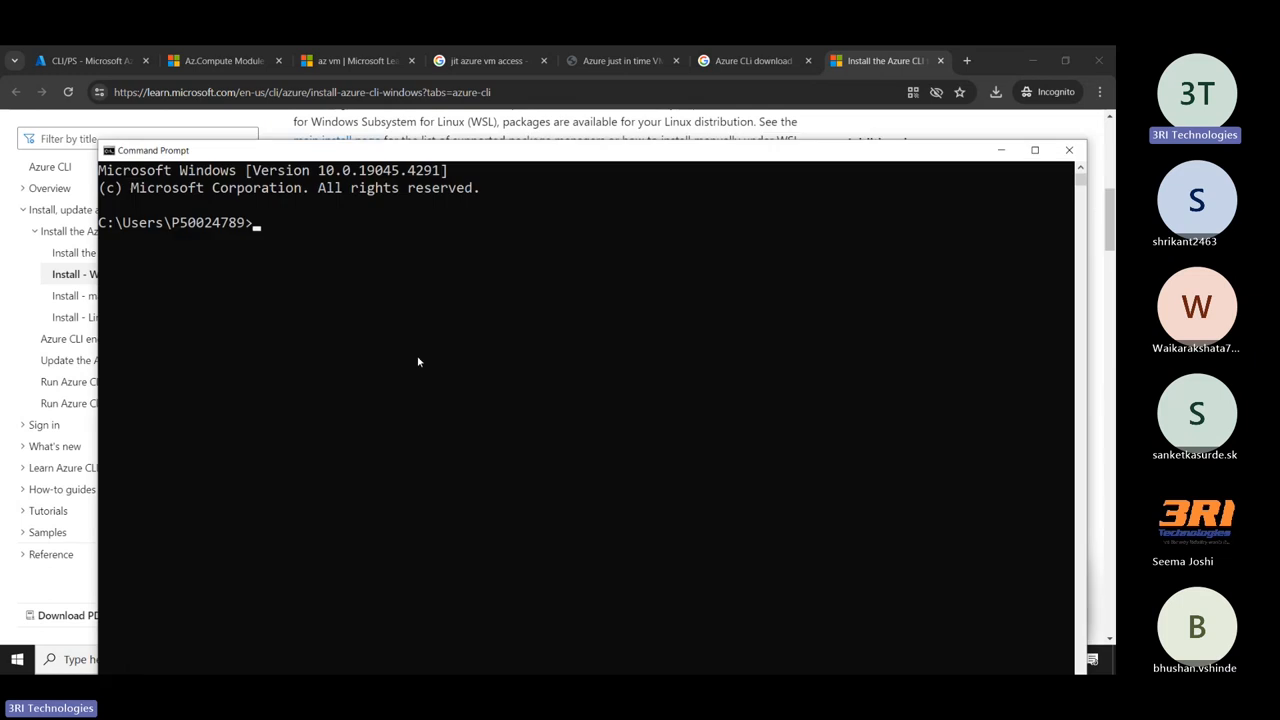
pyautogui.click(1033, 151)
pyautogui.click(449, 174)
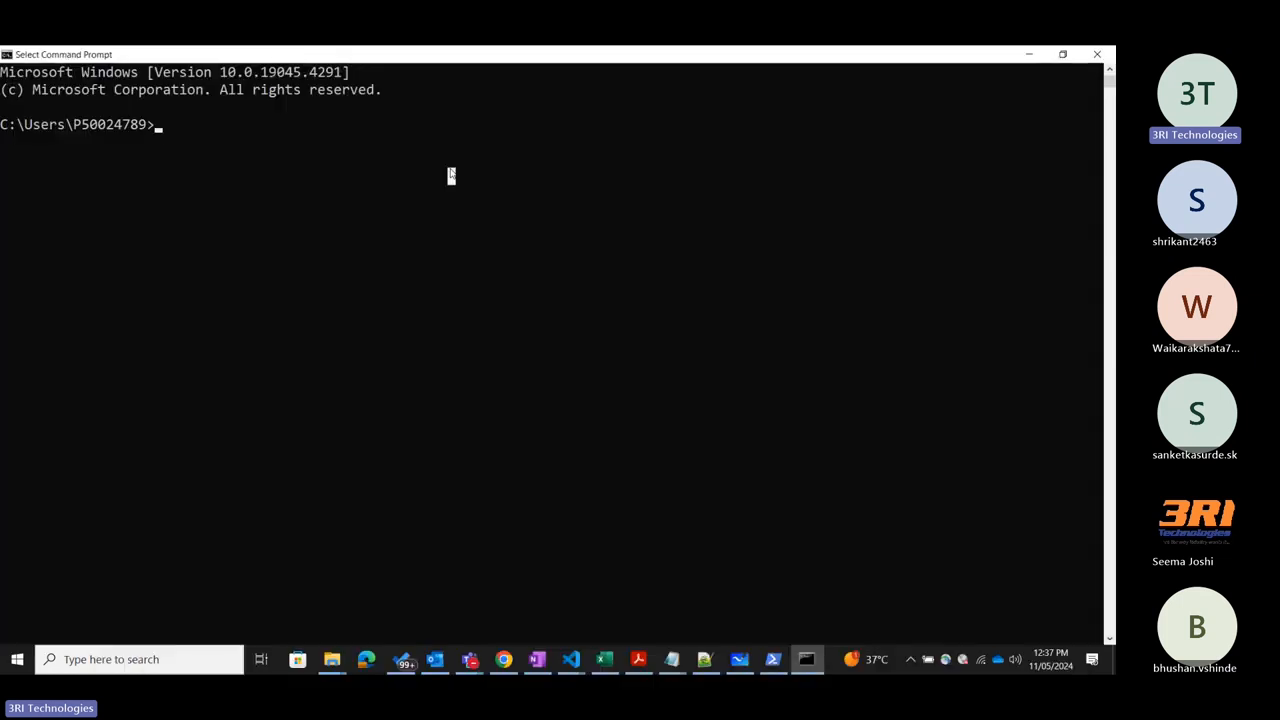
# Run az --version in Command Prompt and check the azure-cli version in the output.
pyautogui.write('az --version')
pyautogui.press('Return')
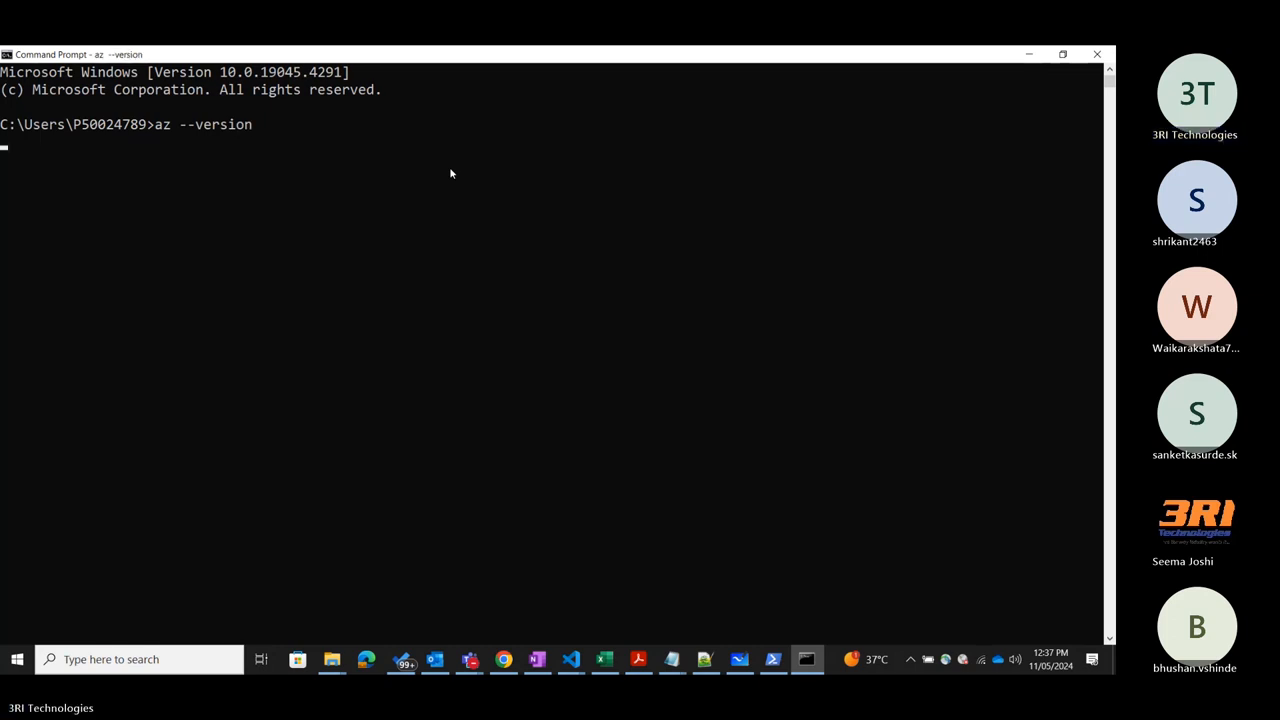
pyautogui.hotkey('alt', 'Tab')
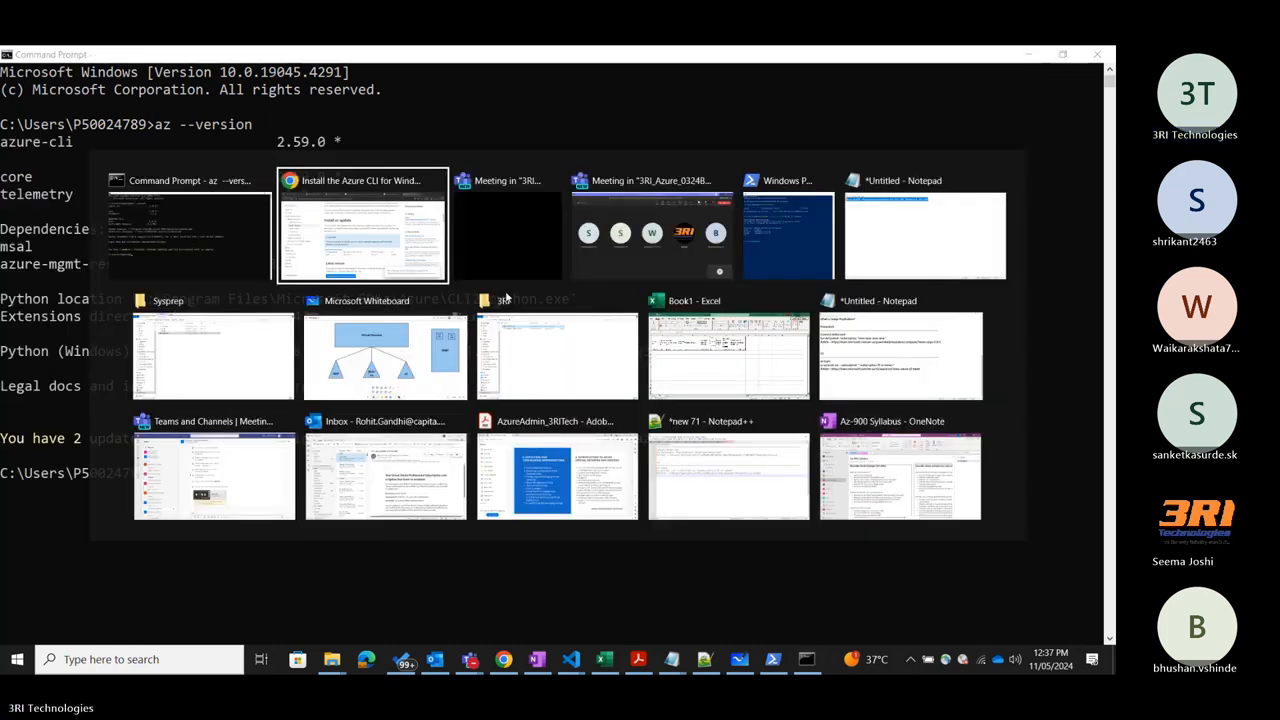
pyautogui.hotkey('alt', 'Tab')
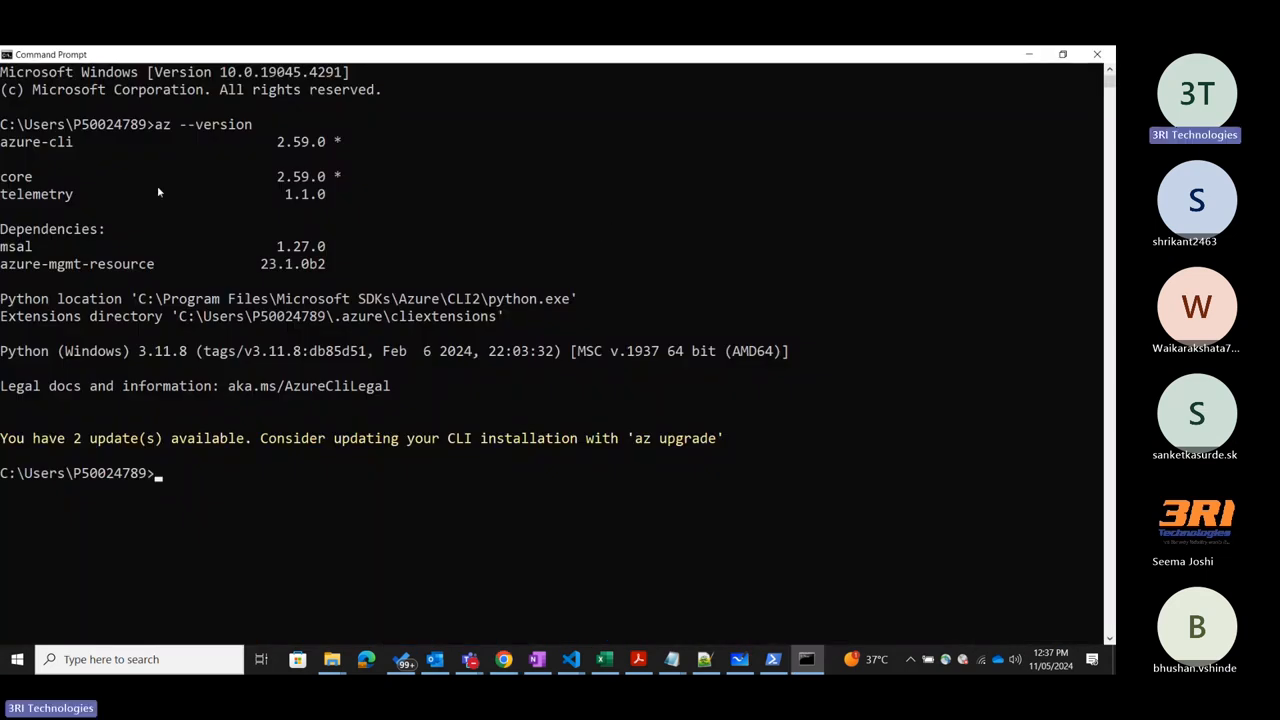
pyautogui.moveTo(78, 141); pyautogui.dragTo(2, 146)
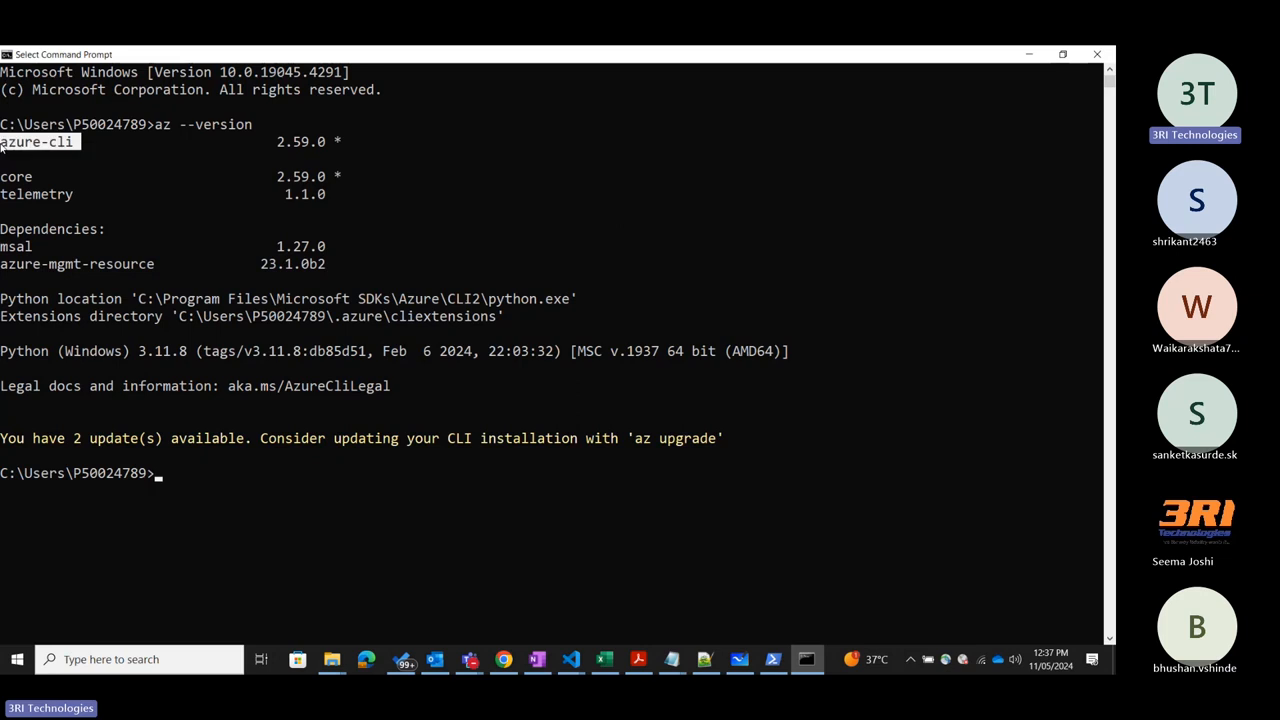
pyautogui.click(197, 176)
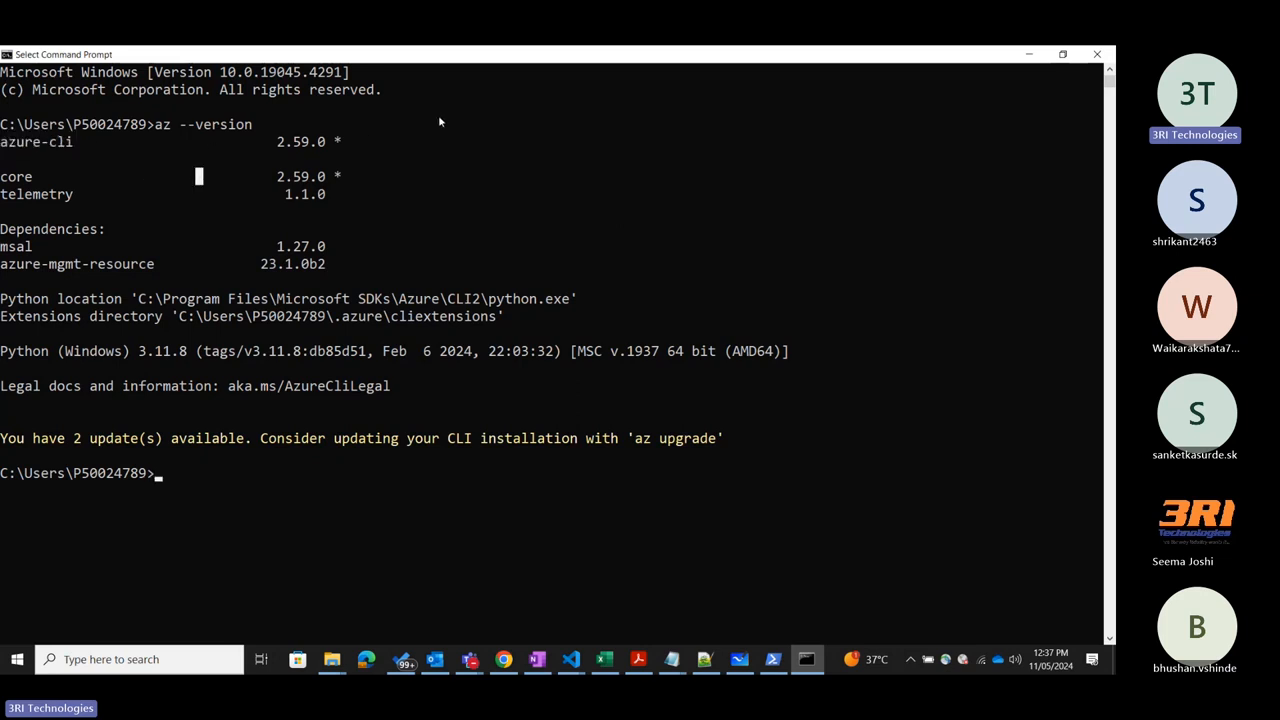
pyautogui.click(84, 141)
# Minimize Command Prompt, search Windows for "environment" and open Edit the system environment variables.
pyautogui.click(1028, 57)
pyautogui.scroll(-2, 540, 198)
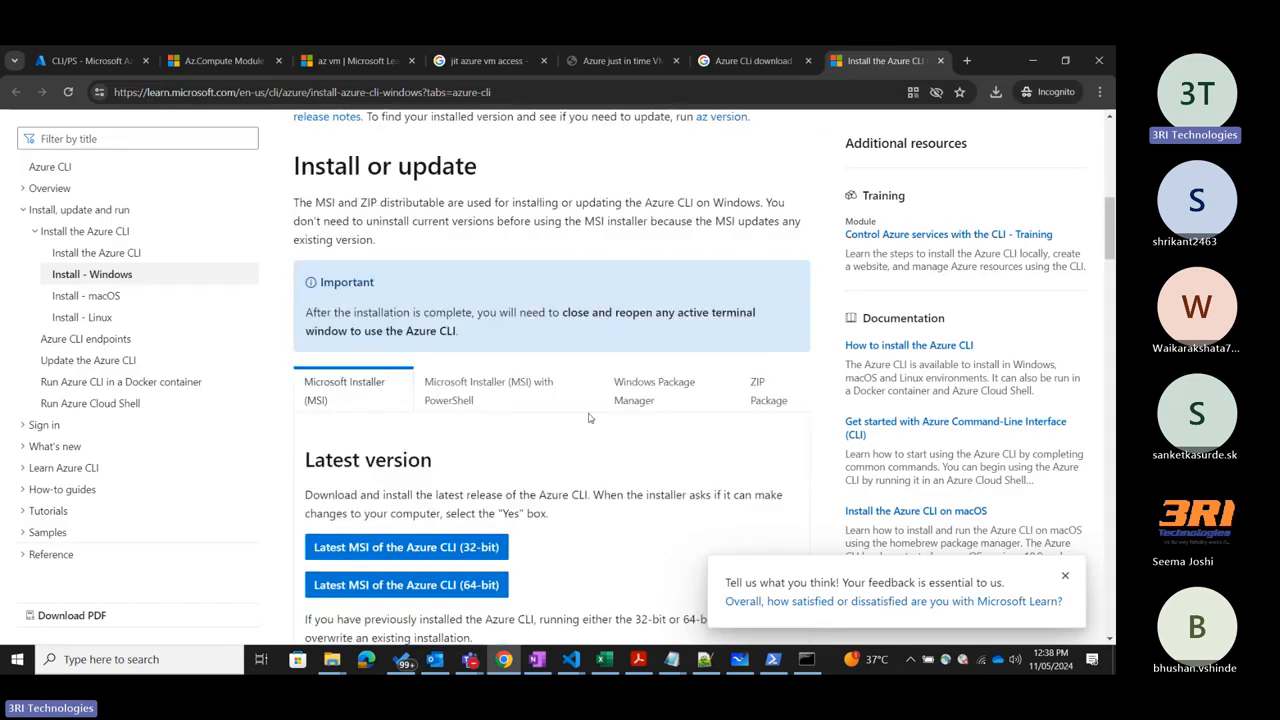
pyautogui.click(141, 662)
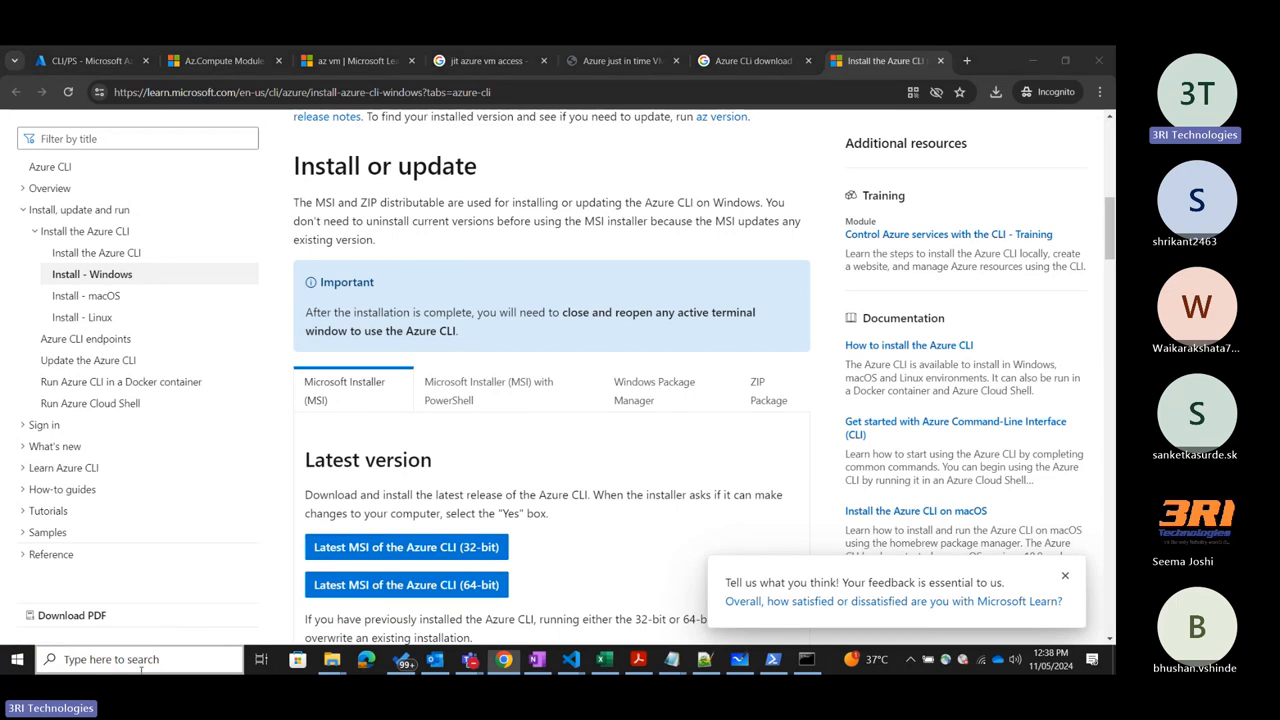
pyautogui.write('stste')
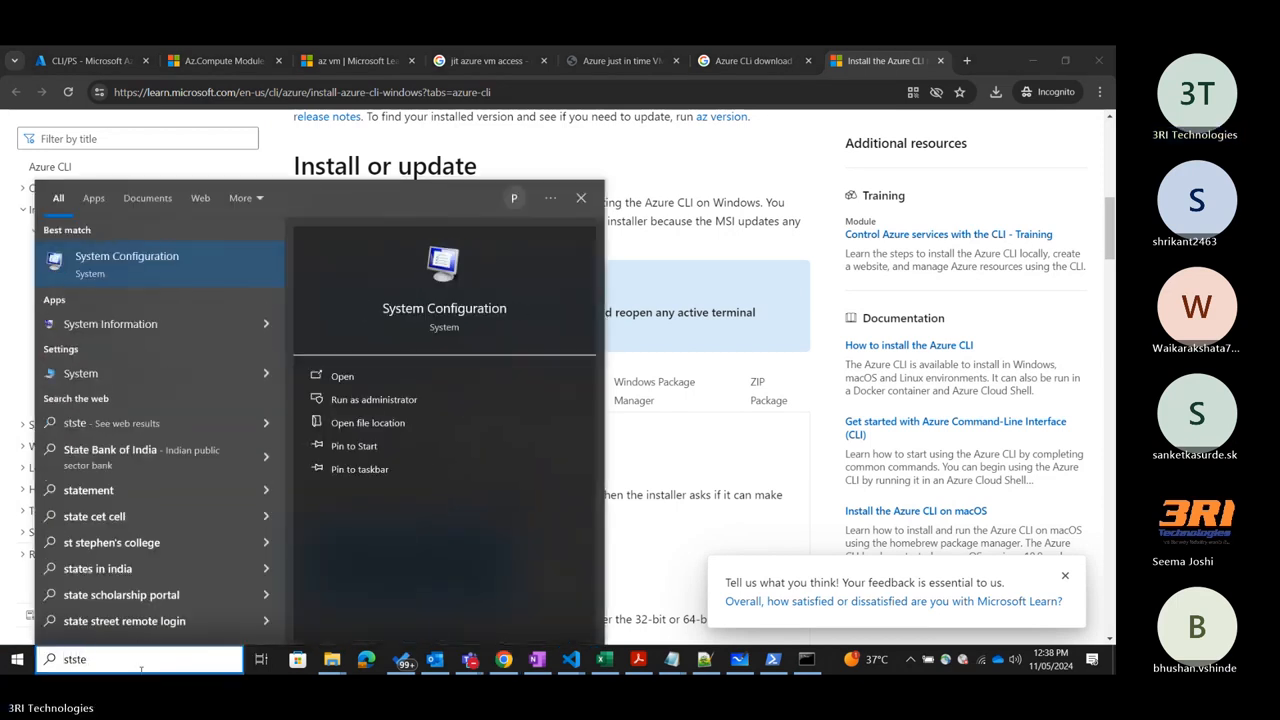
pyautogui.press('BackSpace')
pyautogui.press('BackSpace')
pyautogui.press('BackSpace')
pyautogui.press('BackSpace')
pyautogui.press('BackSpace')
pyautogui.write('env')
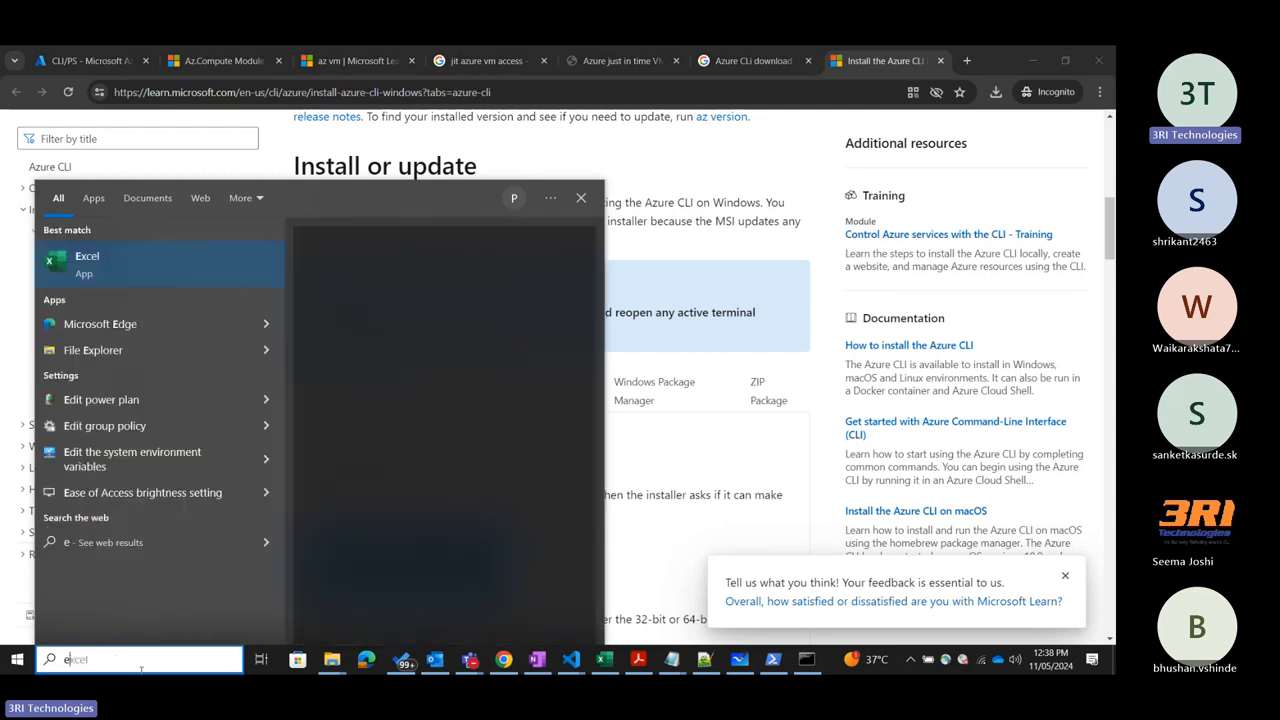
pyautogui.write('ironment')
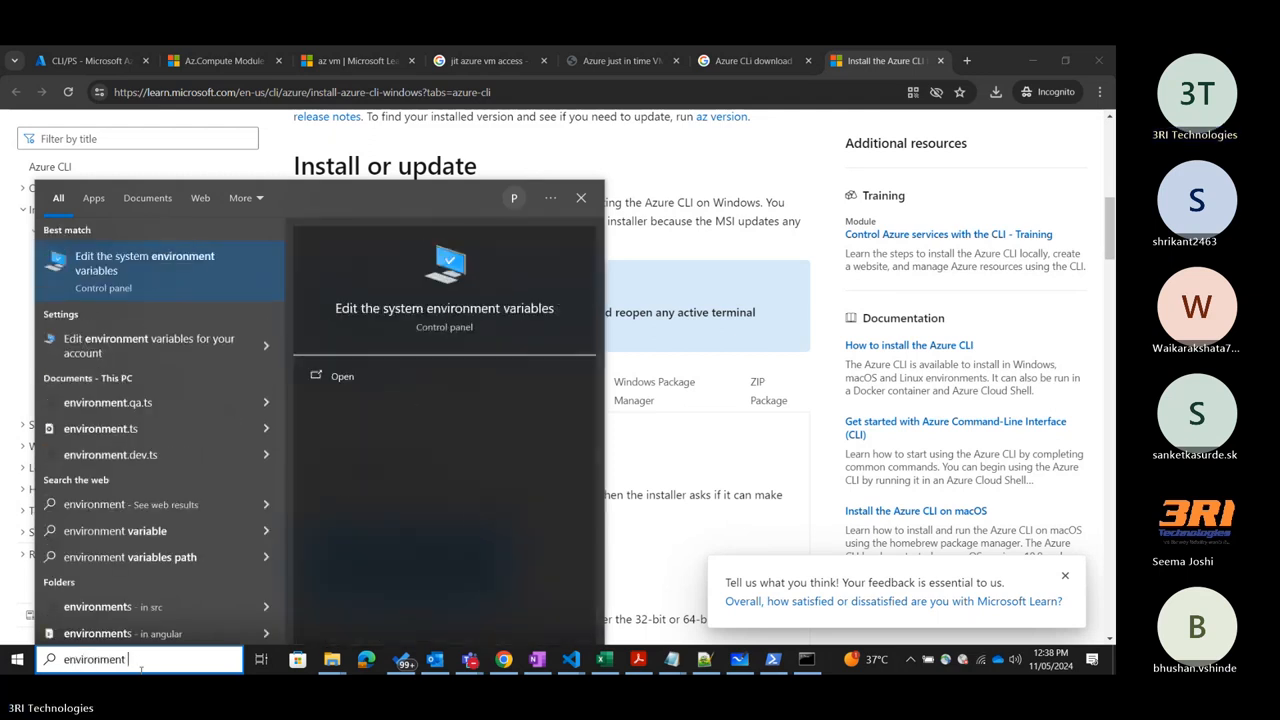
pyautogui.click(186, 260)
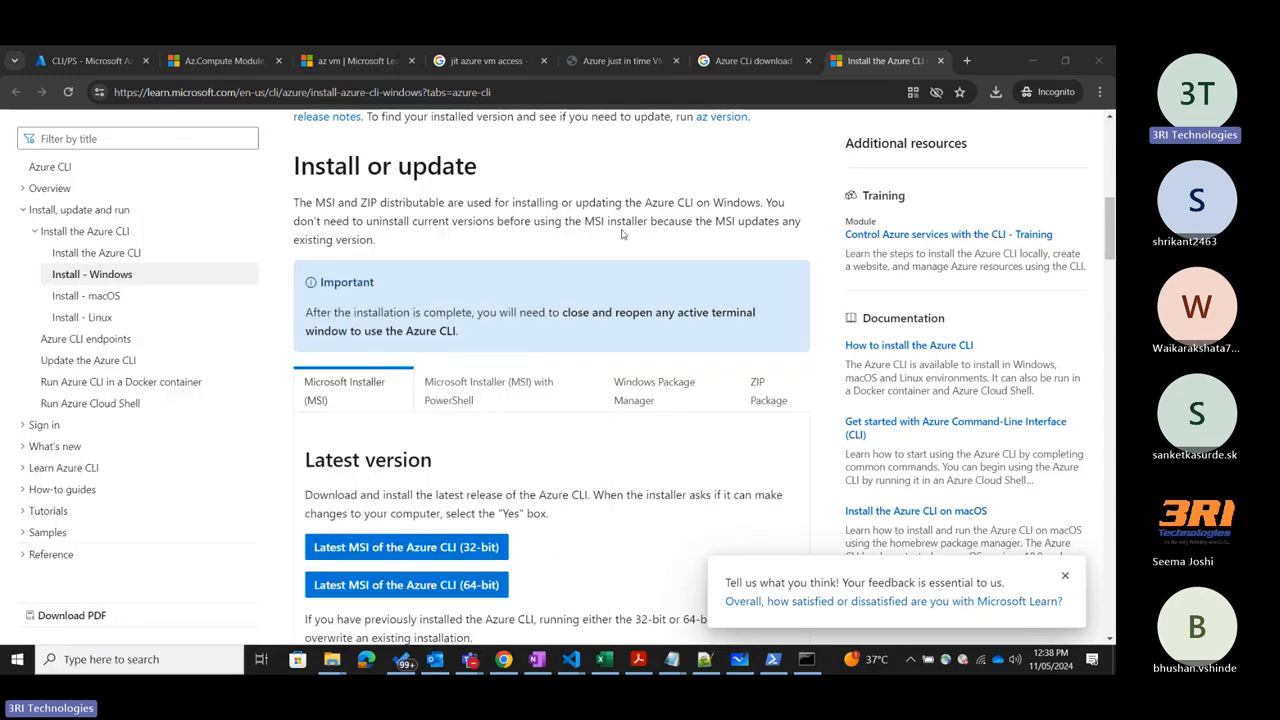
pyautogui.click(624, 209)
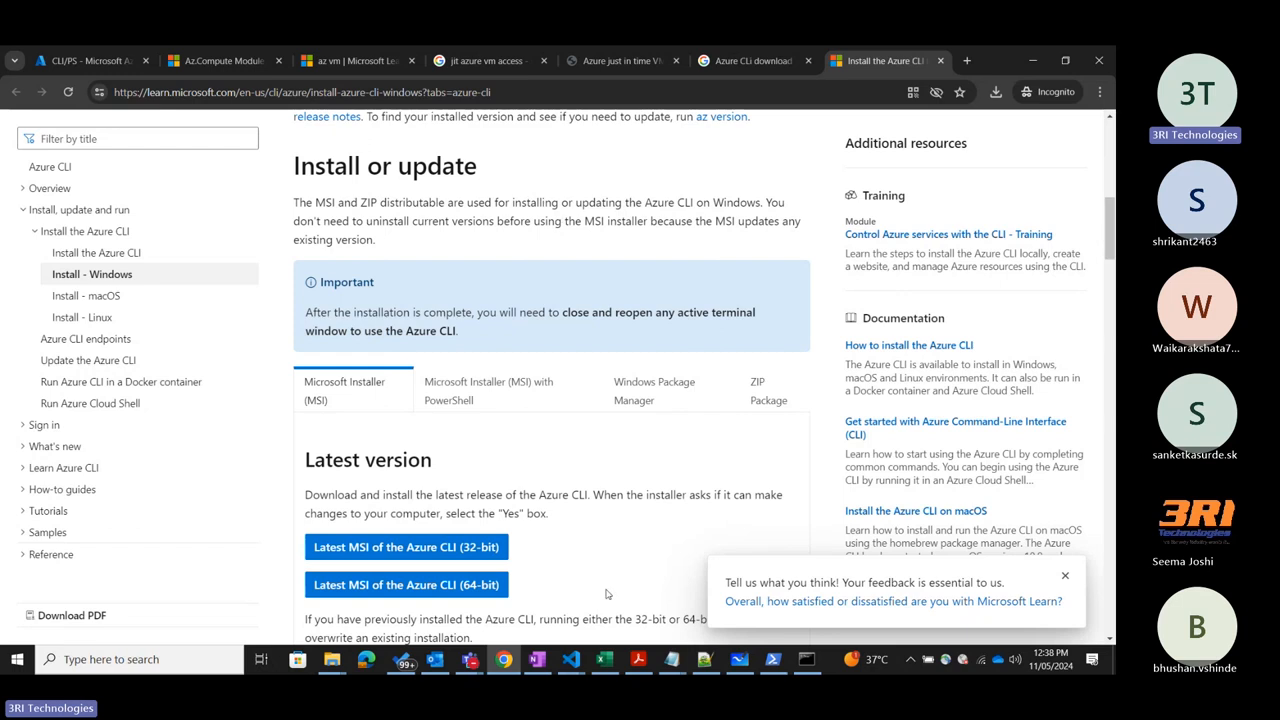
# Return to Command Prompt and clear its output with cls.
pyautogui.click(806, 659)
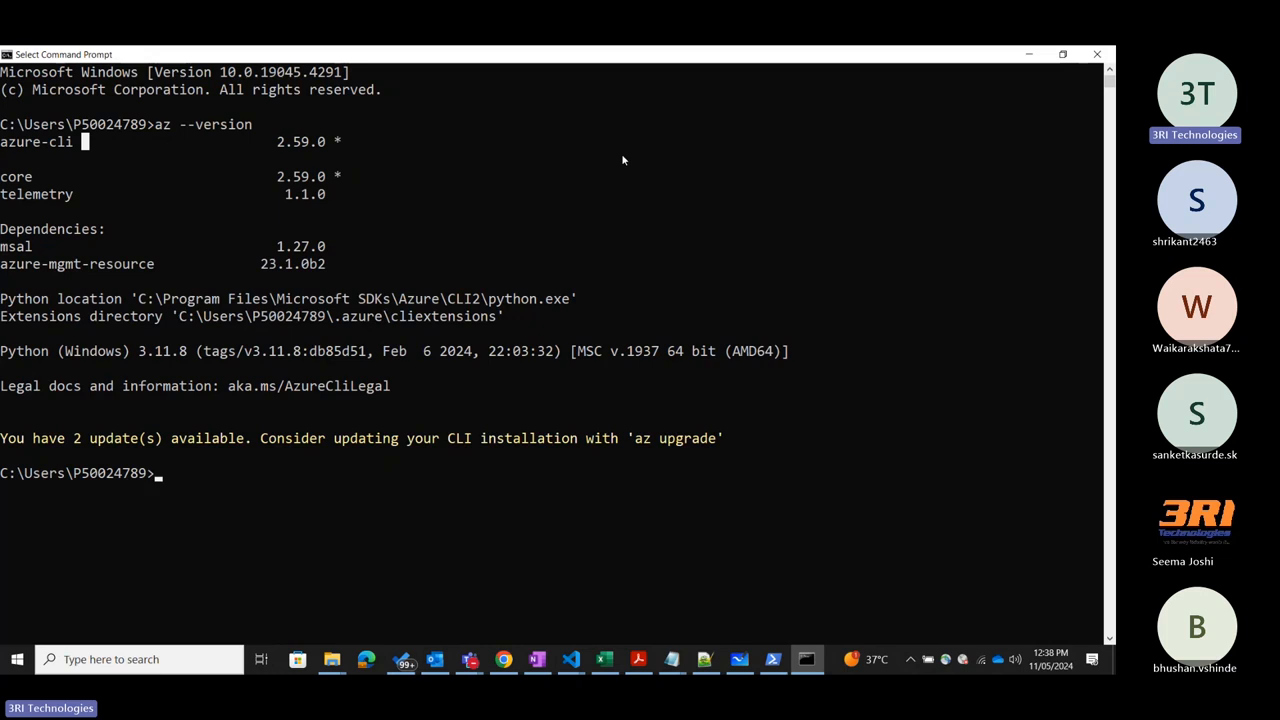
pyautogui.click(486, 230)
pyautogui.click(190, 473)
pyautogui.write('cls')
pyautogui.press('Return')
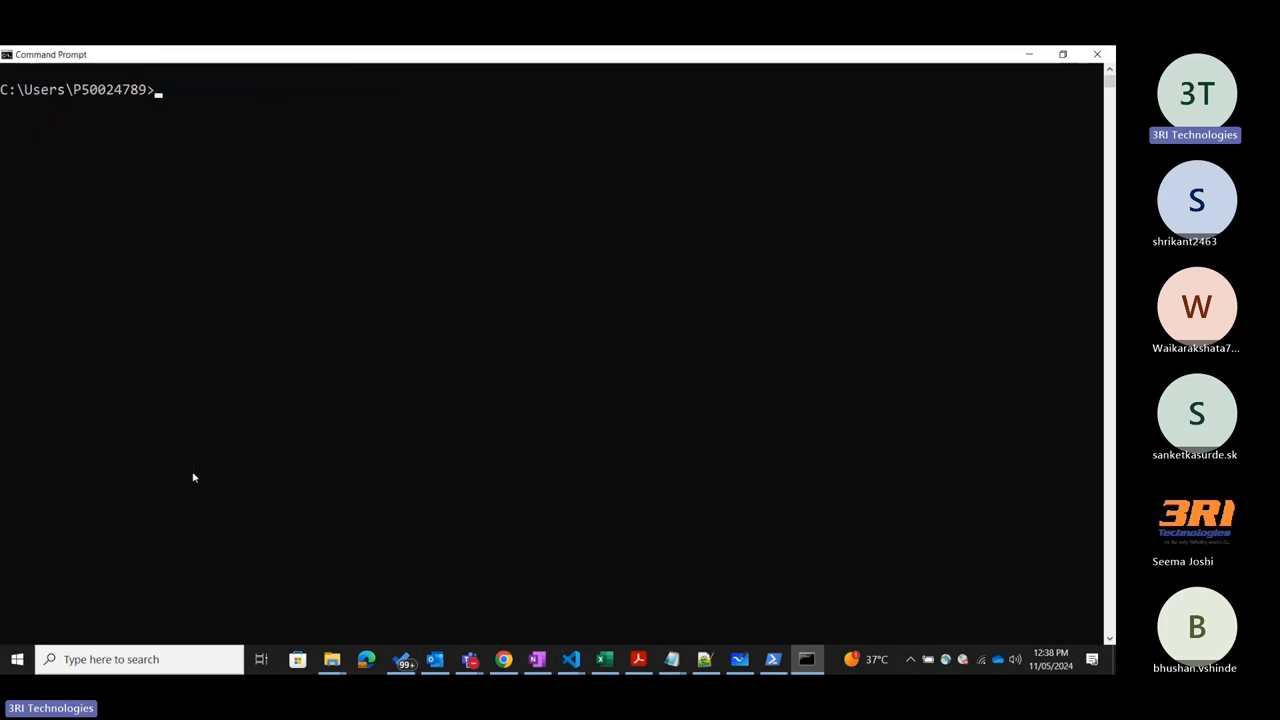
# Run az login in Command Prompt and bring up the browser sign-in form for entering another Microsoft account.
pyautogui.write('az login')
pyautogui.press('Return')
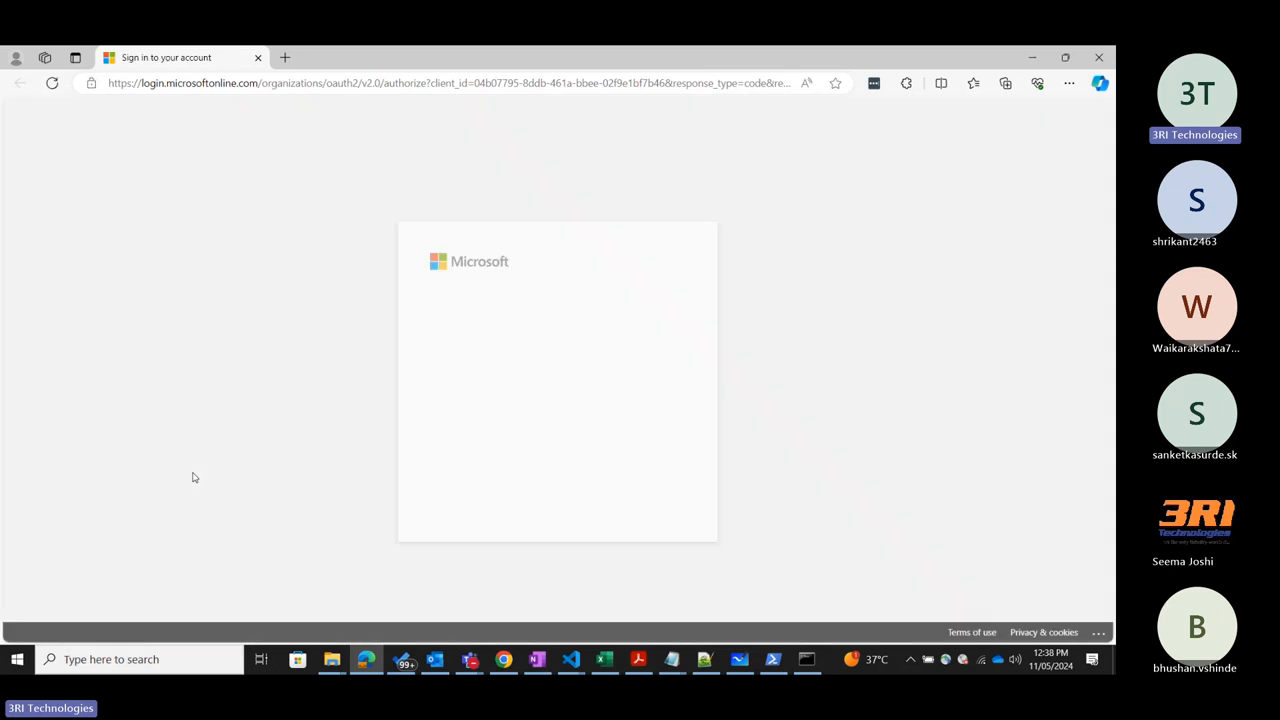
pyautogui.click(523, 446)
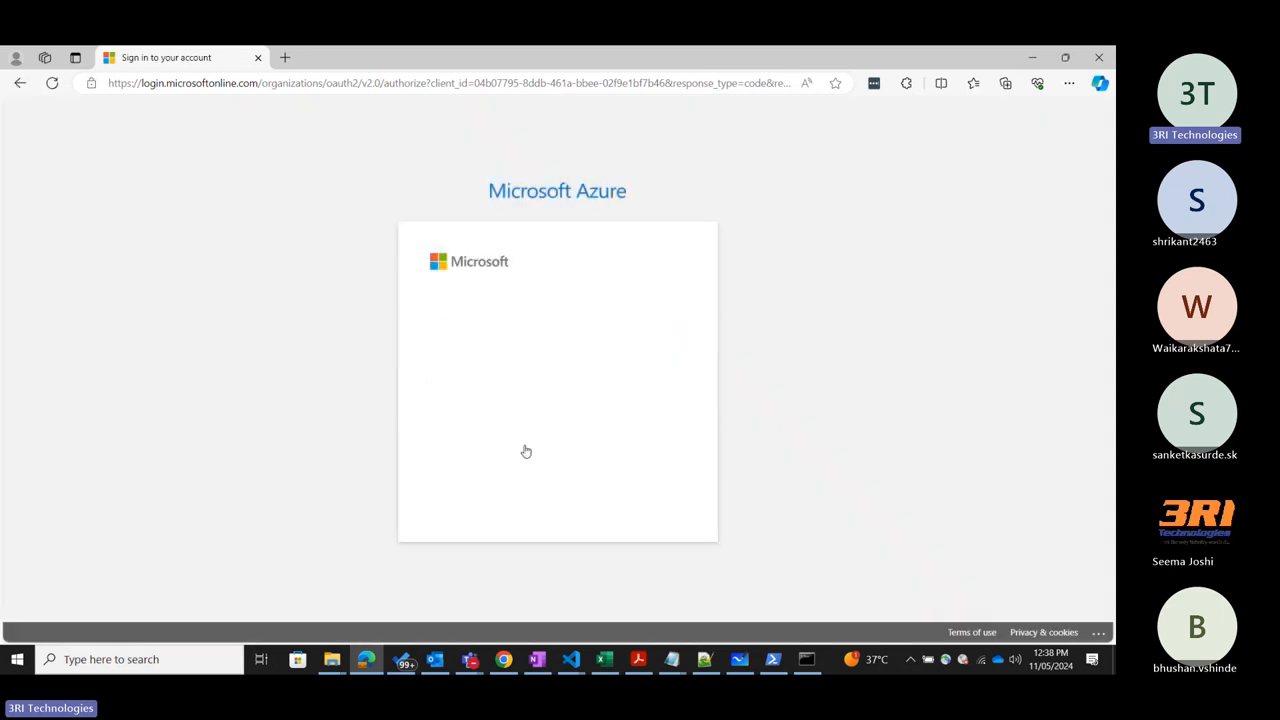
pyautogui.click(457, 343)
pyautogui.click(557, 305)
pyautogui.click(499, 341)
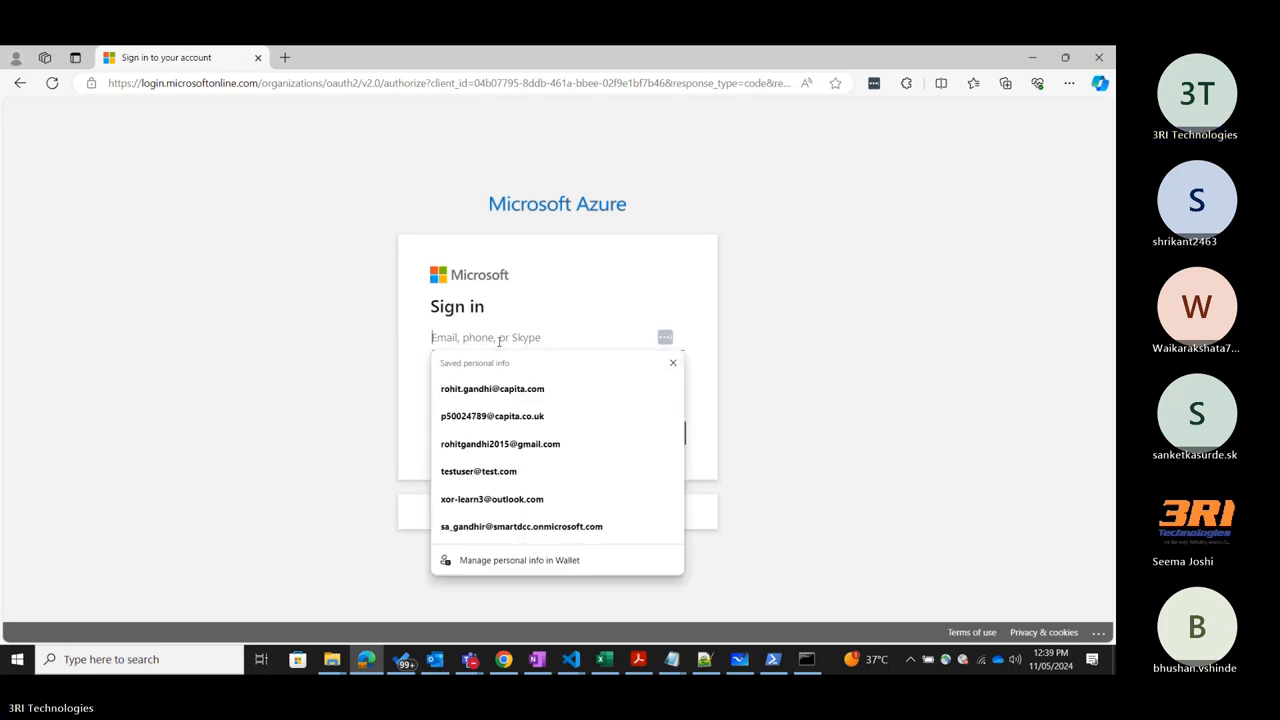
# Fill in the sign-in email from the saved personal info suggestions and submit it.
pyautogui.write('xor-')
pyautogui.press('Down')
pyautogui.press('Down')
pyautogui.press('Return')
pyautogui.click(641, 443)
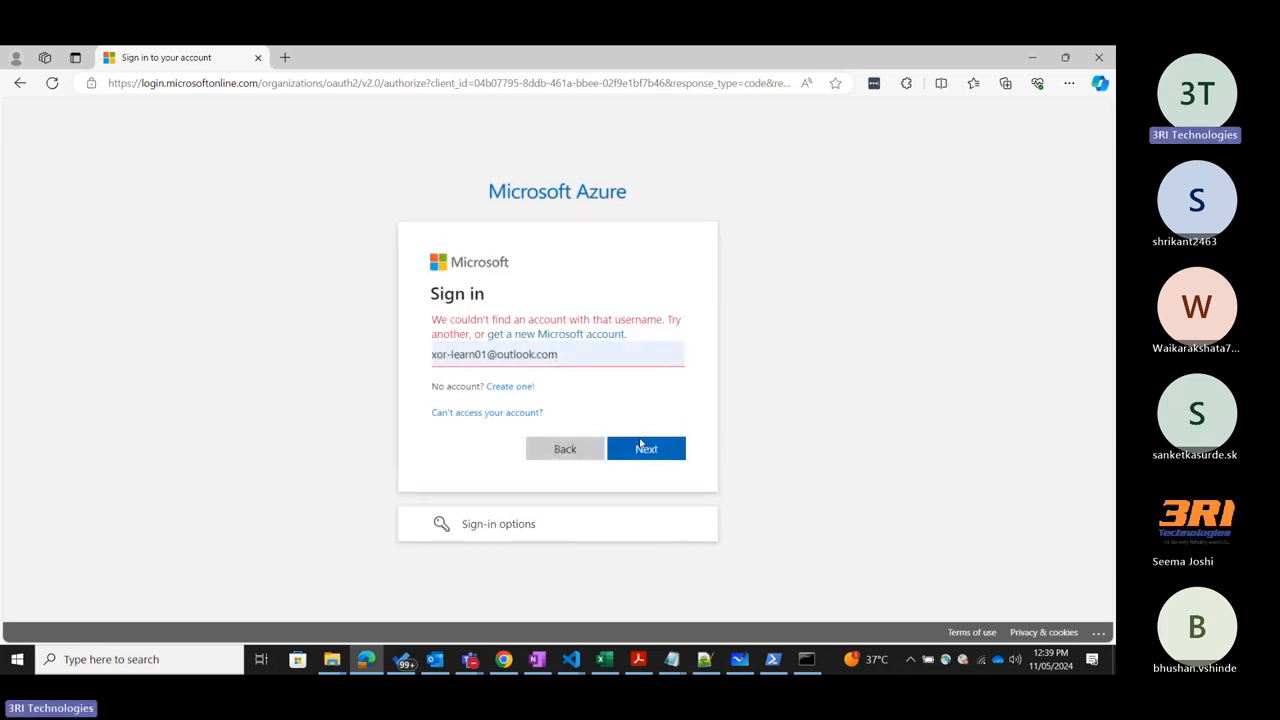
# Correct the account email by removing the extra digit, continue, and sign in with the account password.
pyautogui.moveTo(572, 352); pyautogui.dragTo(430, 354)
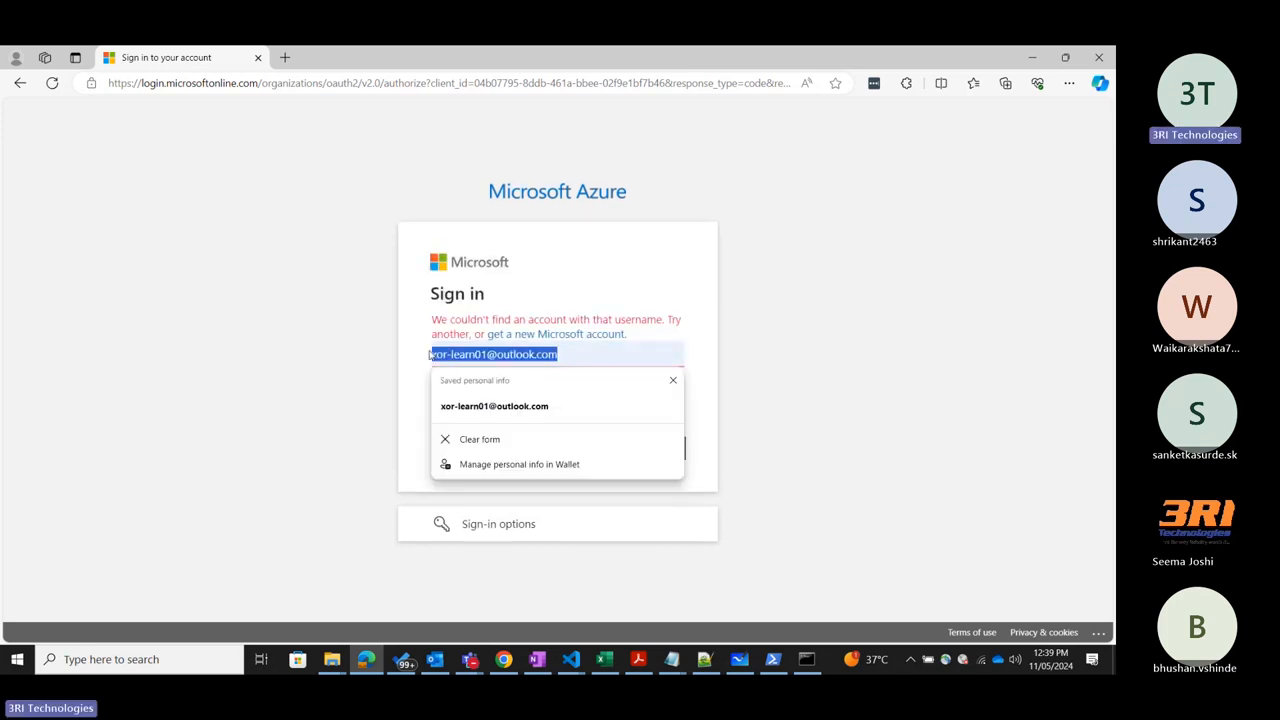
pyautogui.click(490, 354)
pyautogui.press('BackSpace')
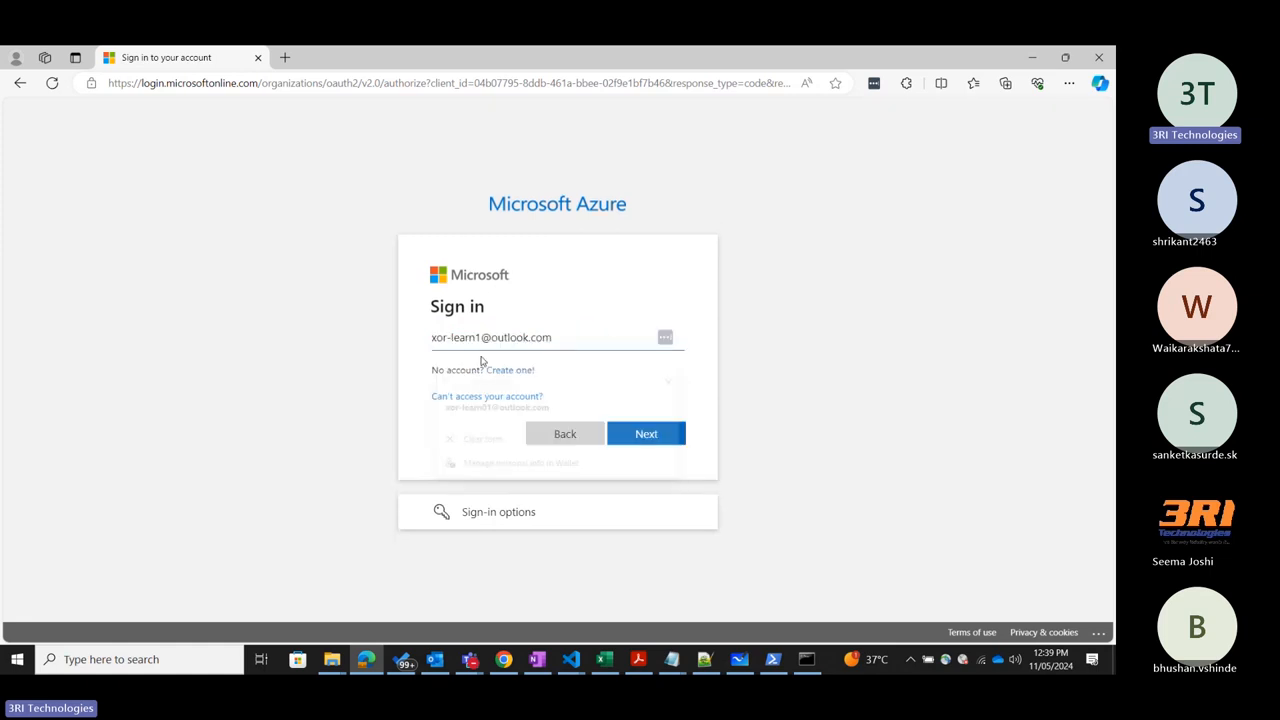
pyautogui.click(645, 439)
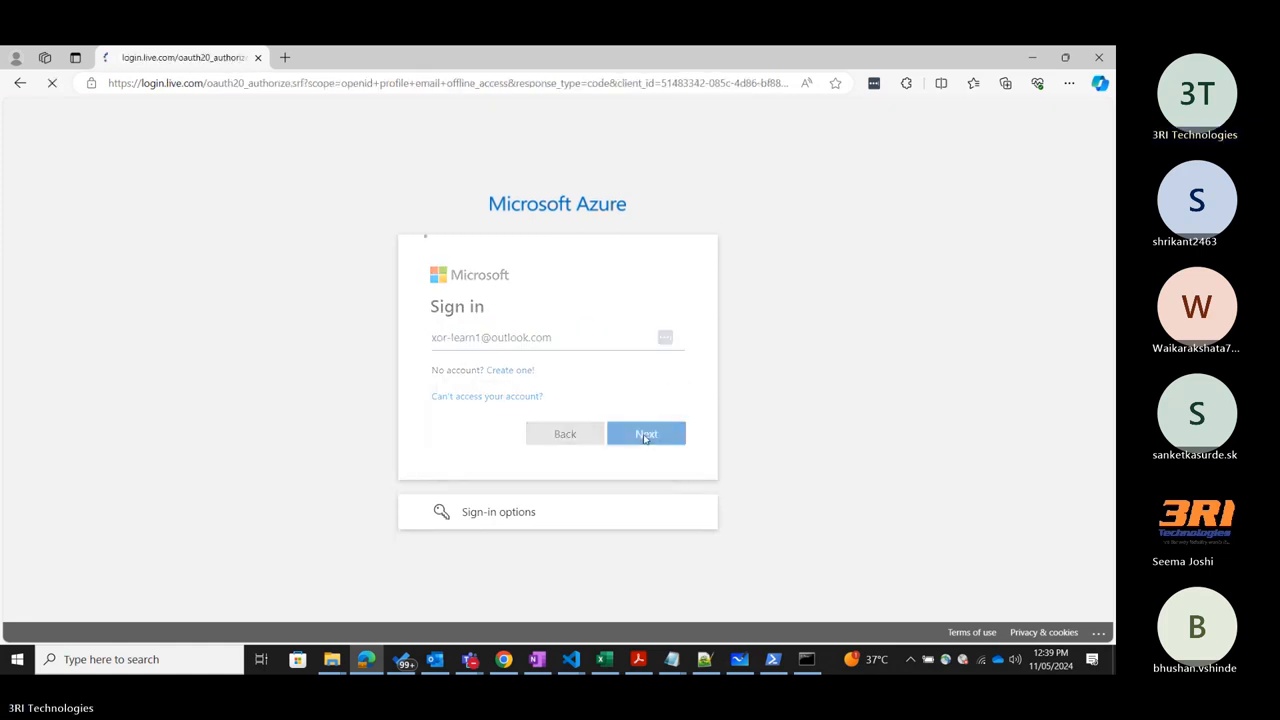
pyautogui.write('********')
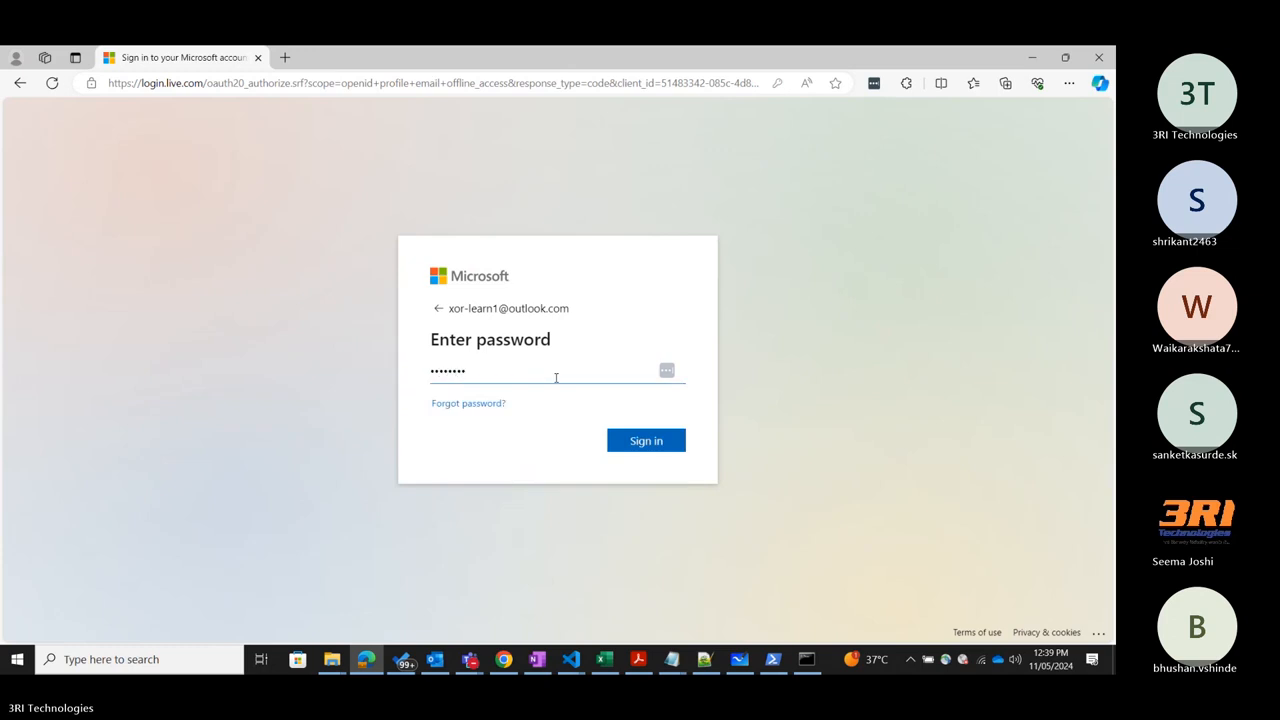
pyautogui.press('Return')
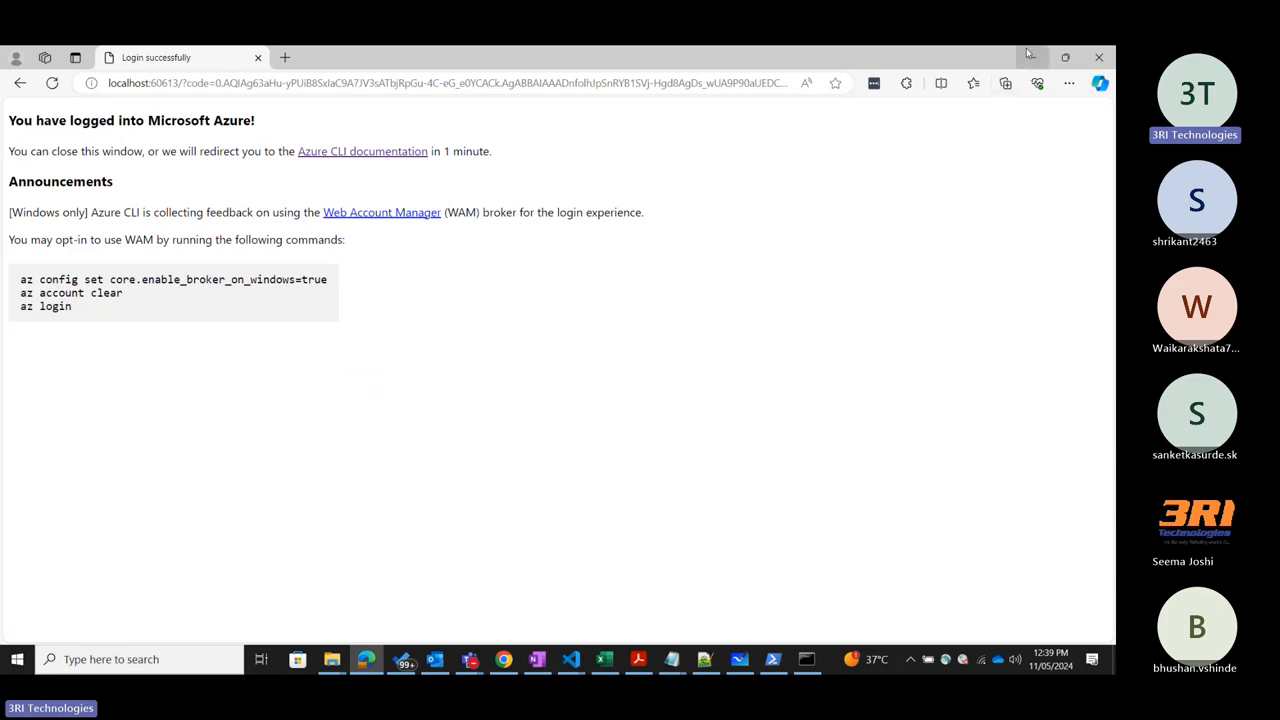
# Review the az login output in Command Prompt and compare it with the earlier Stop-AzVM session in PowerShell.
pyautogui.click(806, 659)
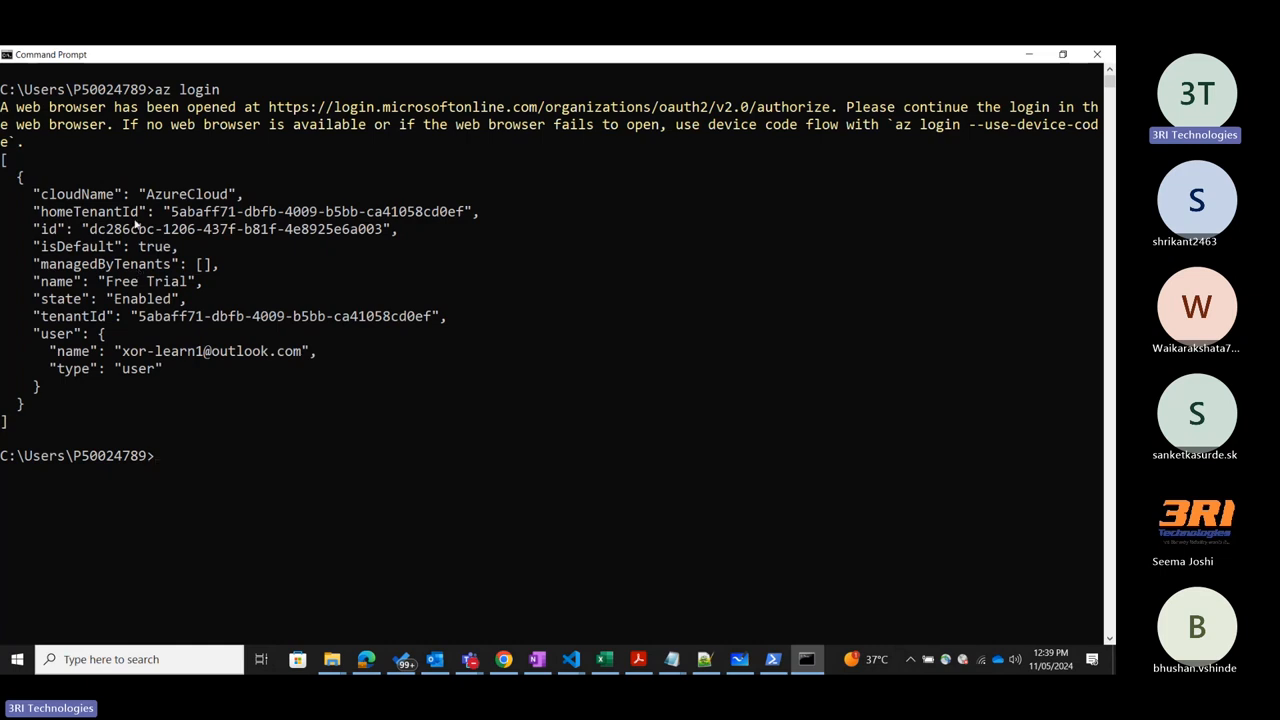
pyautogui.click(772, 659)
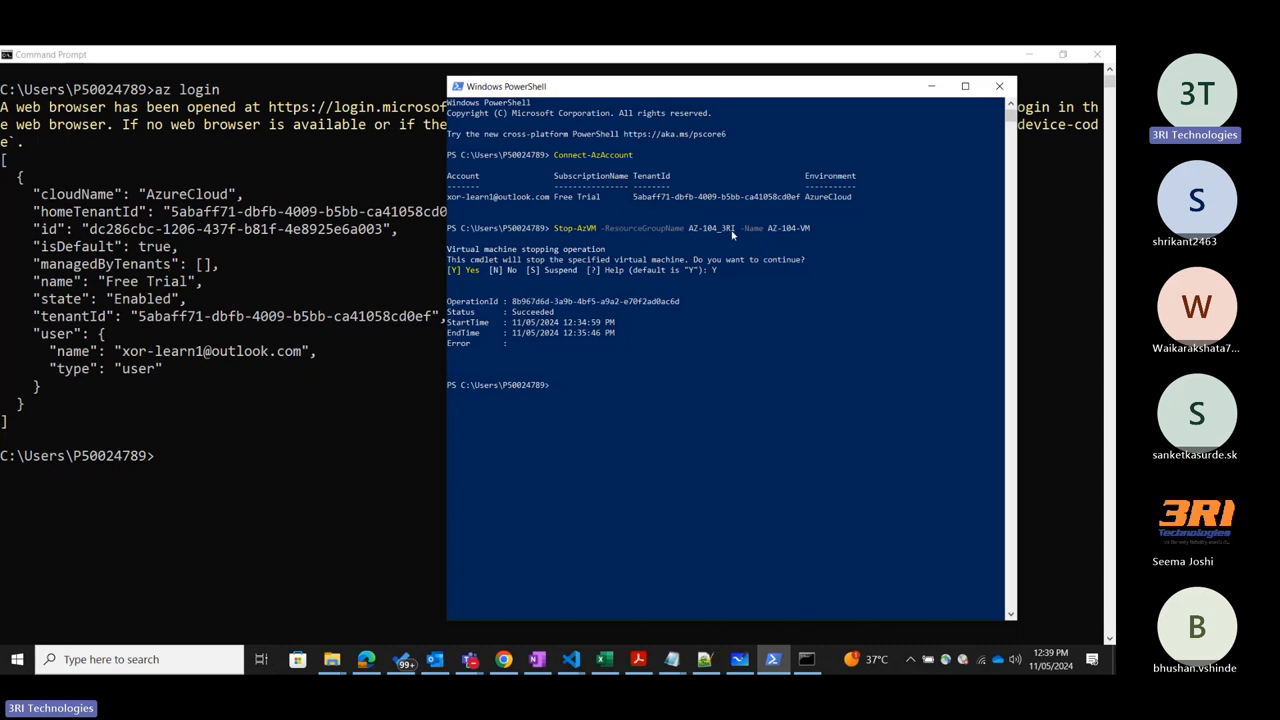
pyautogui.click(931, 86)
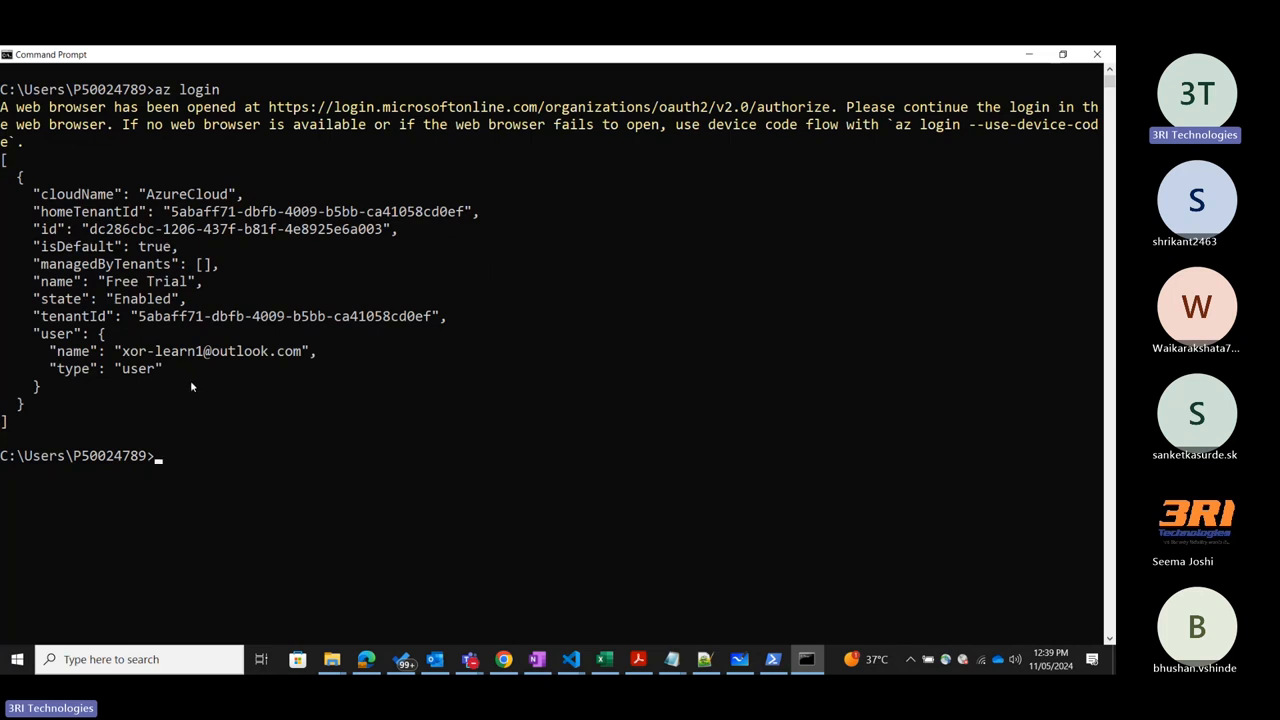
pyautogui.scroll(-2, 360, 423)
pyautogui.scroll(1, 370, 410)
pyautogui.scroll(-5, 370, 408)
pyautogui.scroll(3, 479, 513)
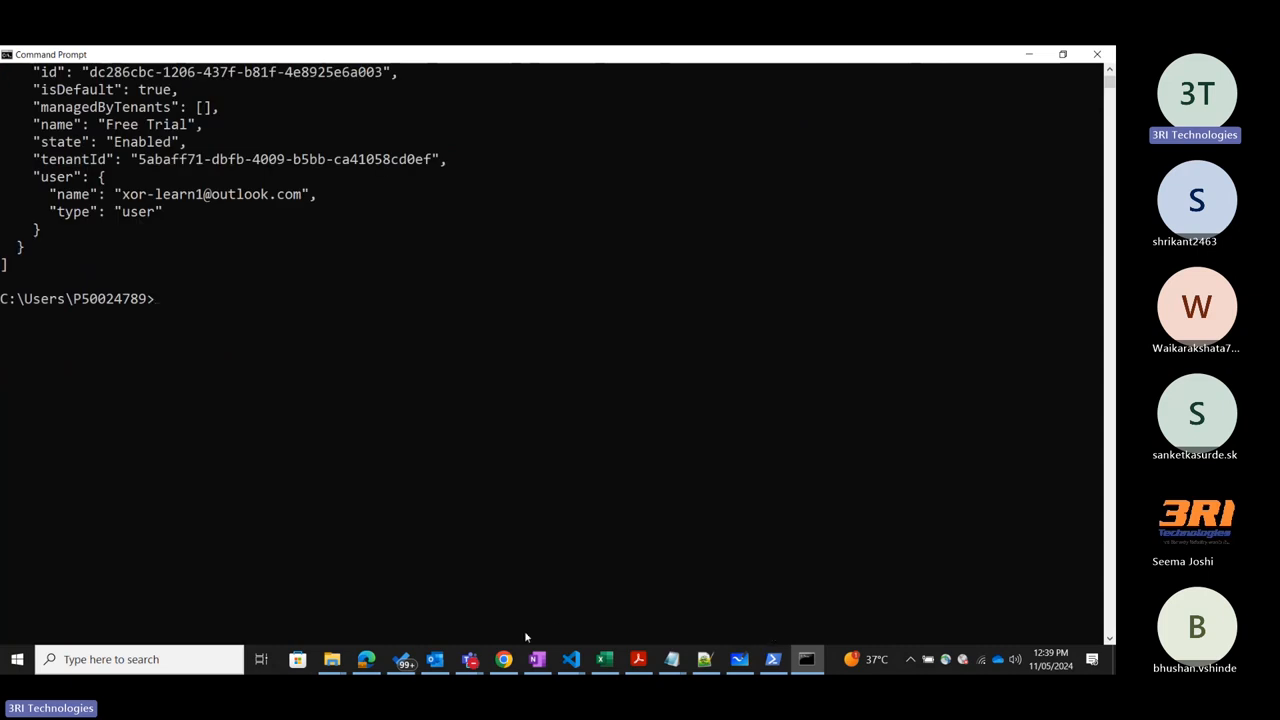
# Switch to the portal's CLI/PS page in Chrome and copy the example az vm start command for AZ-104-VM.
pyautogui.click(503, 659)
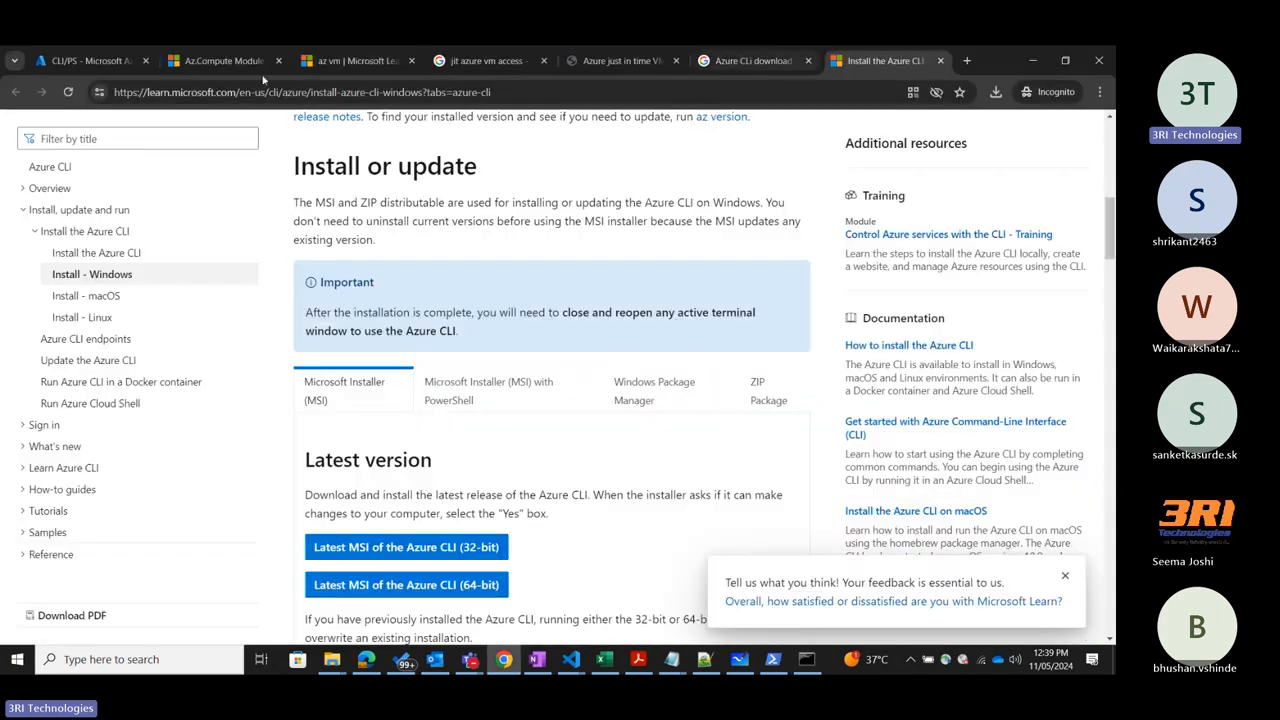
pyautogui.click(88, 61)
pyautogui.scroll(-3, 488, 349)
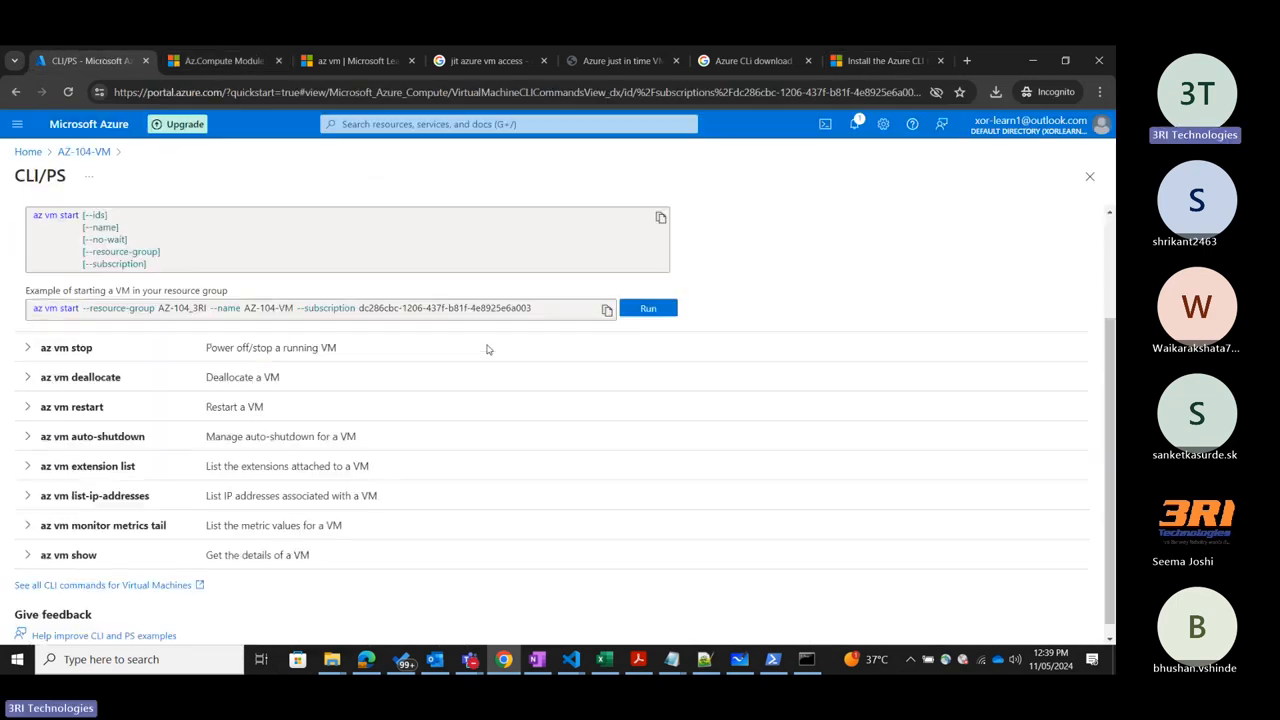
pyautogui.scroll(1, 227, 397)
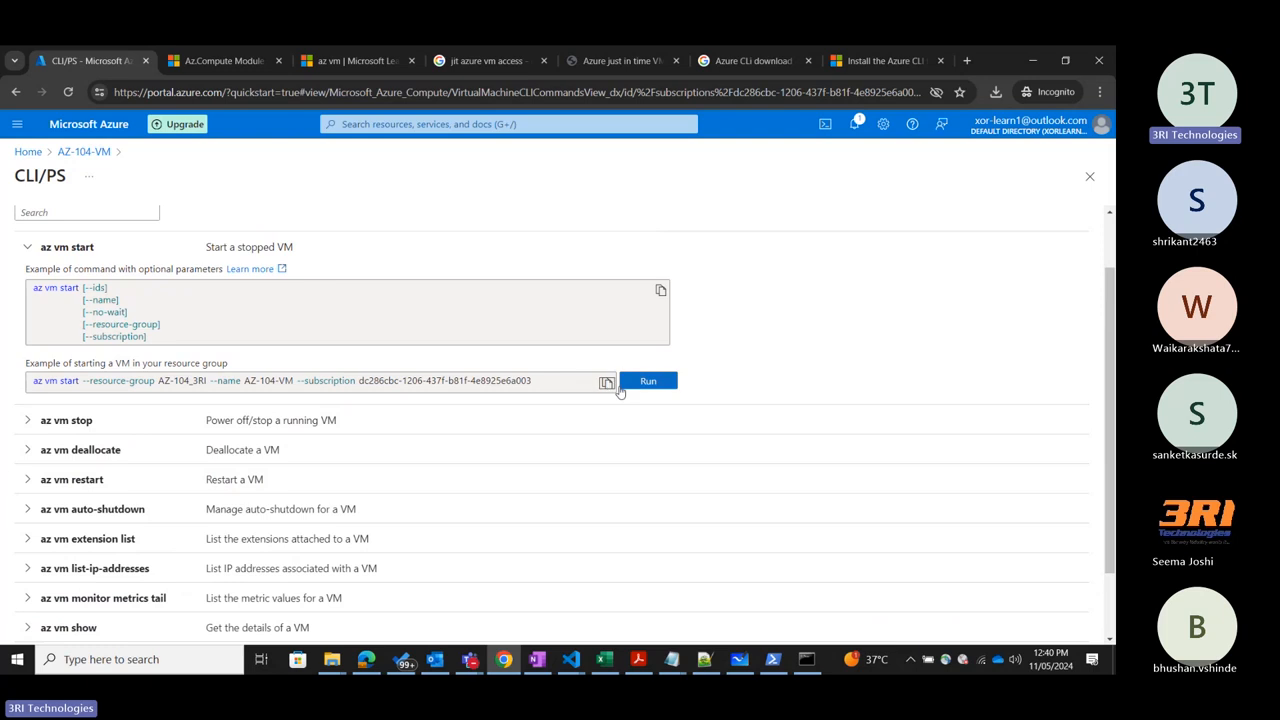
# Paste the az vm start command into the Notepad file holding the Stop-AzVM command, leaving a blank line between them.
pyautogui.click(673, 662)
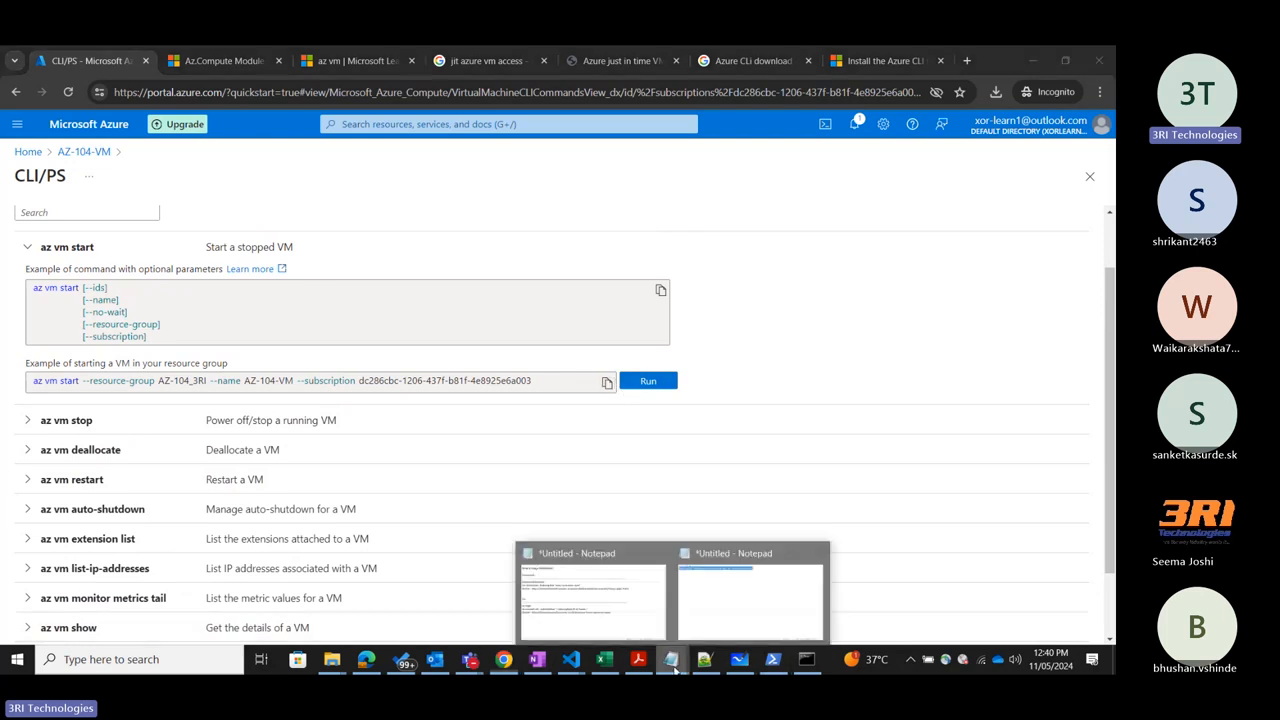
pyautogui.click(750, 597)
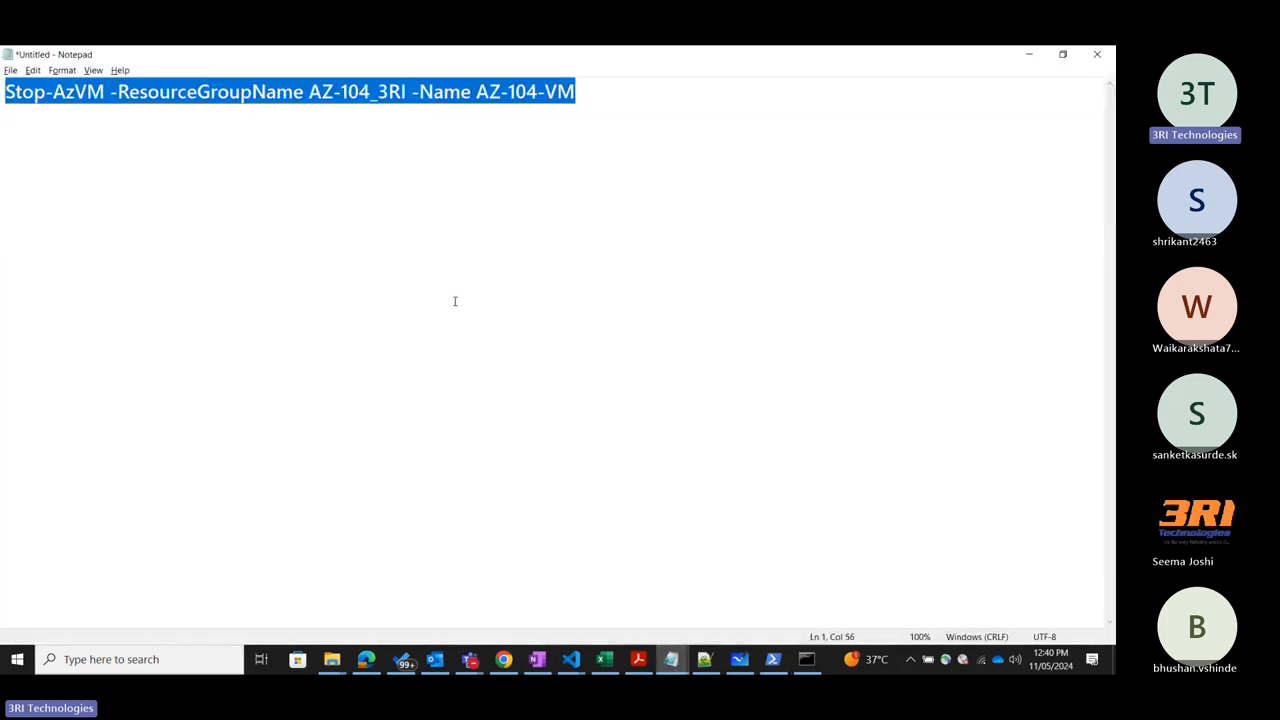
pyautogui.press('End')
pyautogui.press('Return')
pyautogui.press('Return')
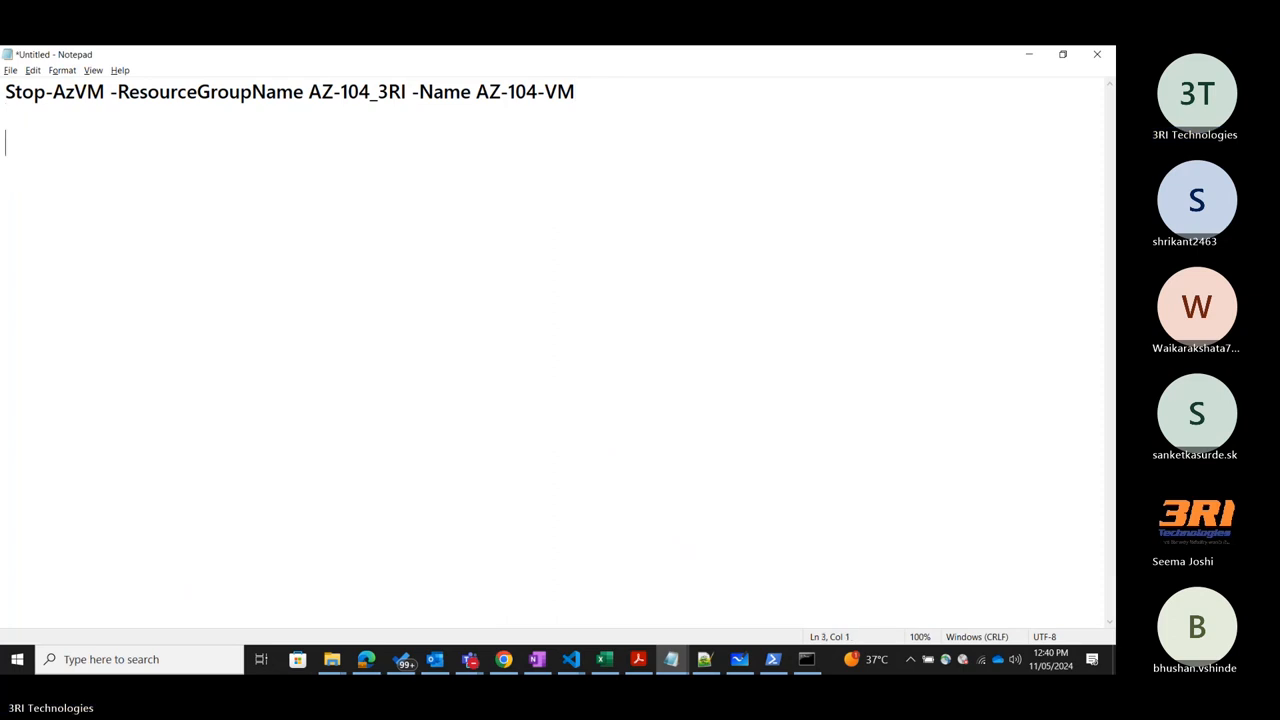
pyautogui.write('az vm start --resource-group AZ-104_3RI --name AZ-104-VM --subscription dc286cbc-1206-437f-b81f-4e8925e6a003')
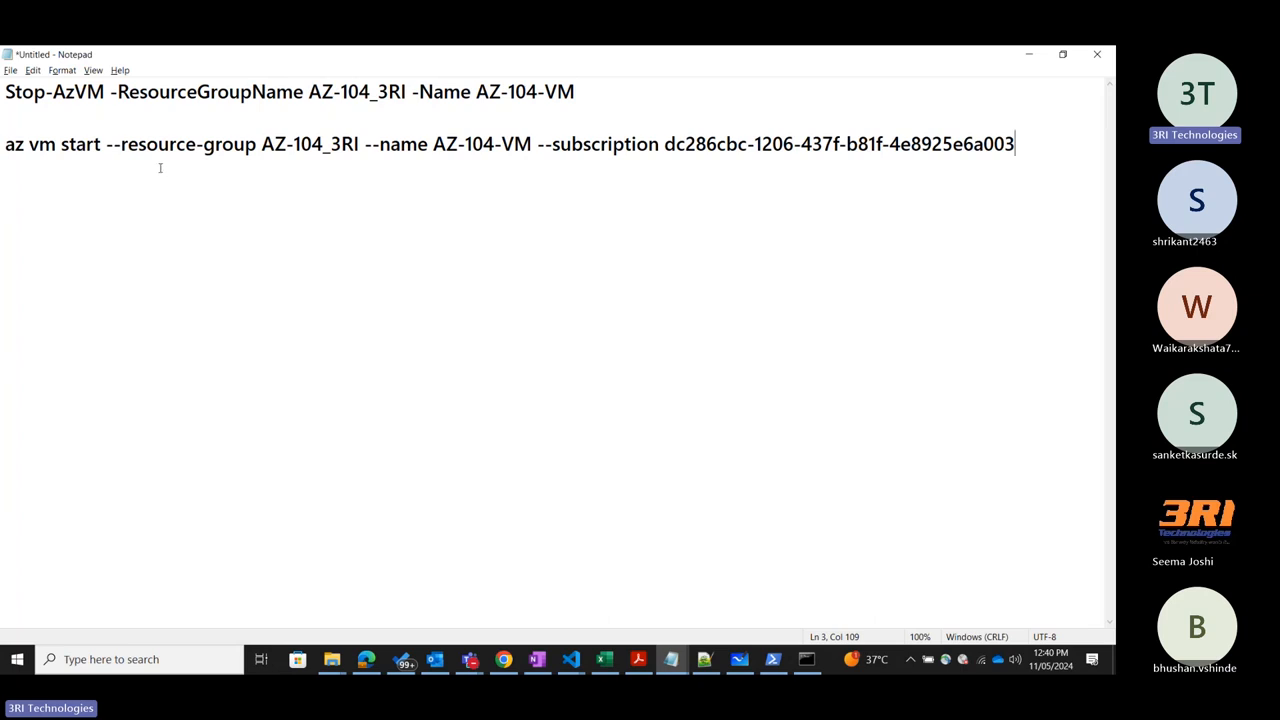
# Copy the full az vm start command for AZ-104-VM in resource group AZ-104_3RI from Notepad and run it in Command Prompt.
pyautogui.moveTo(409, 146); pyautogui.dragTo(569, 206)
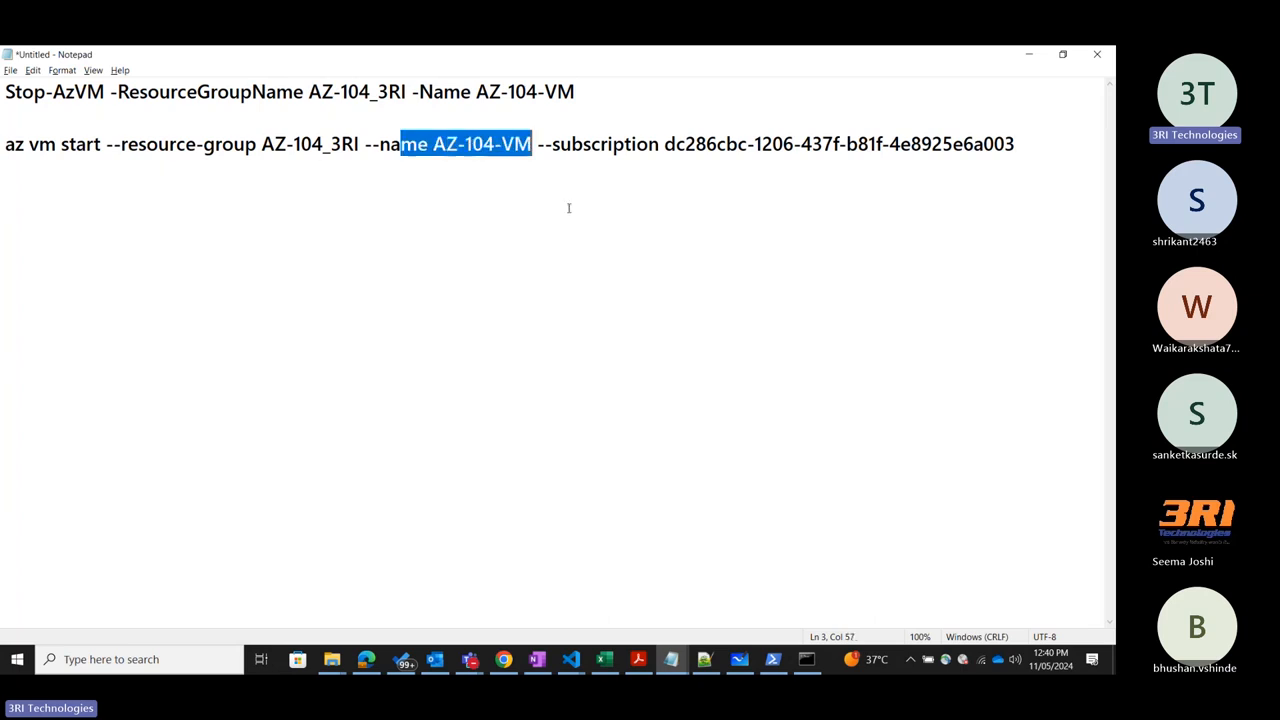
pyautogui.click(571, 180)
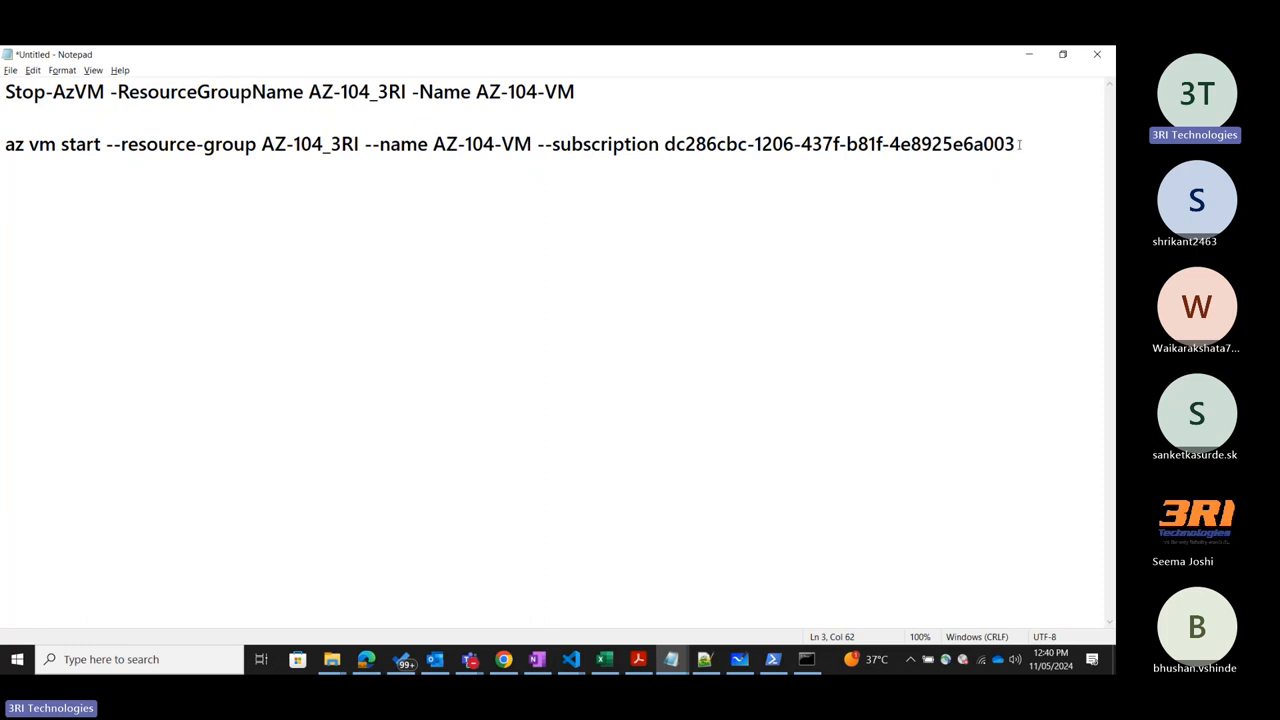
pyautogui.moveTo(1018, 144); pyautogui.dragTo(4, 153)
pyautogui.hotkey('ctrl', 'c')
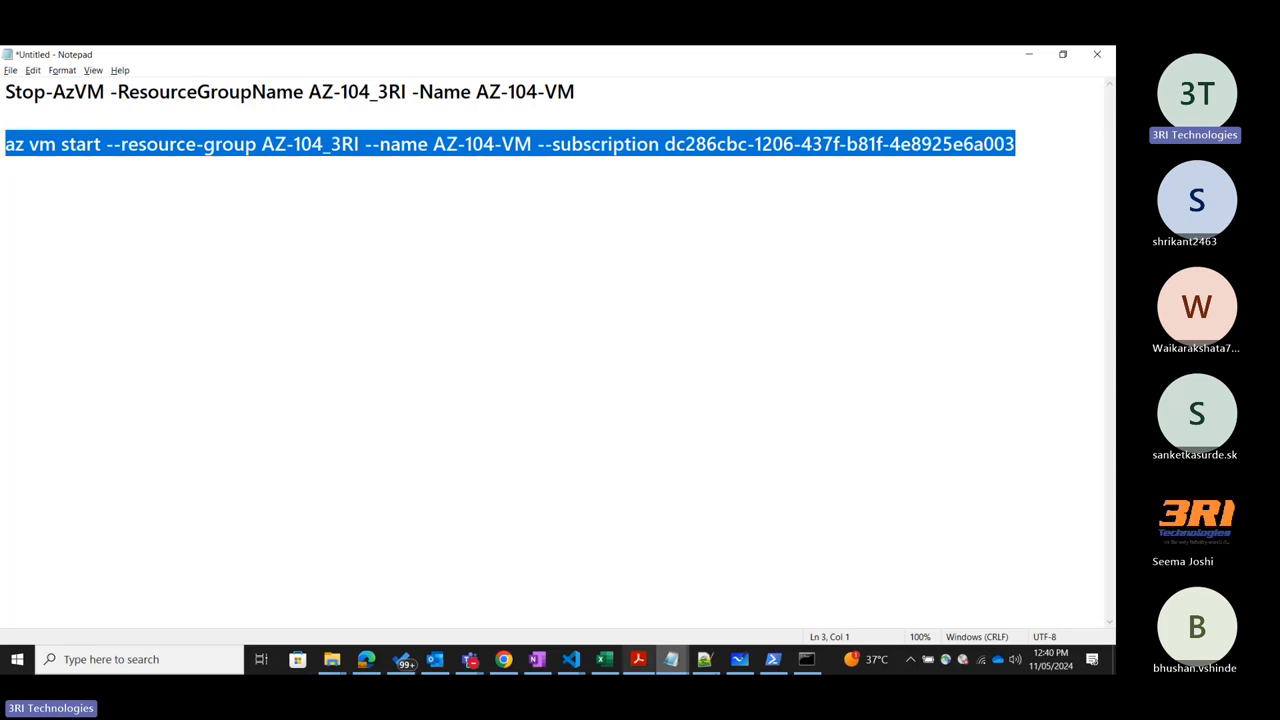
pyautogui.click(806, 659)
pyautogui.hotkey('ctrl', 'v')
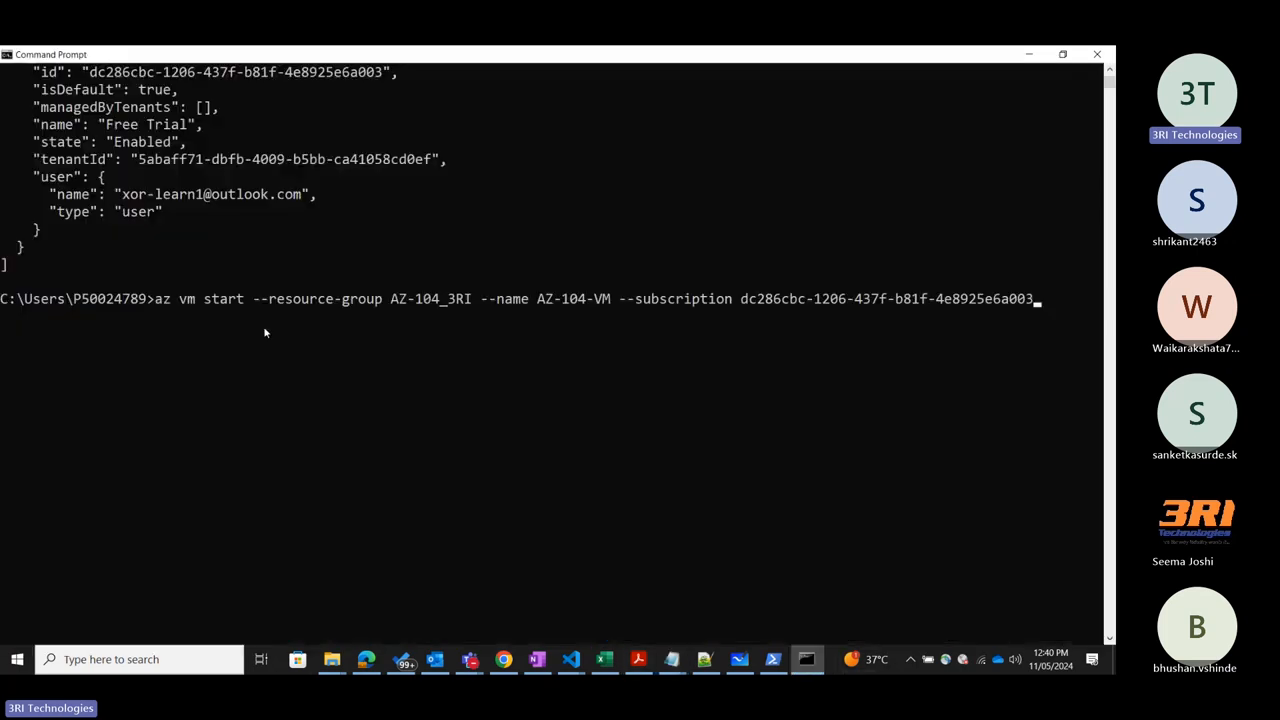
pyautogui.press('Return')
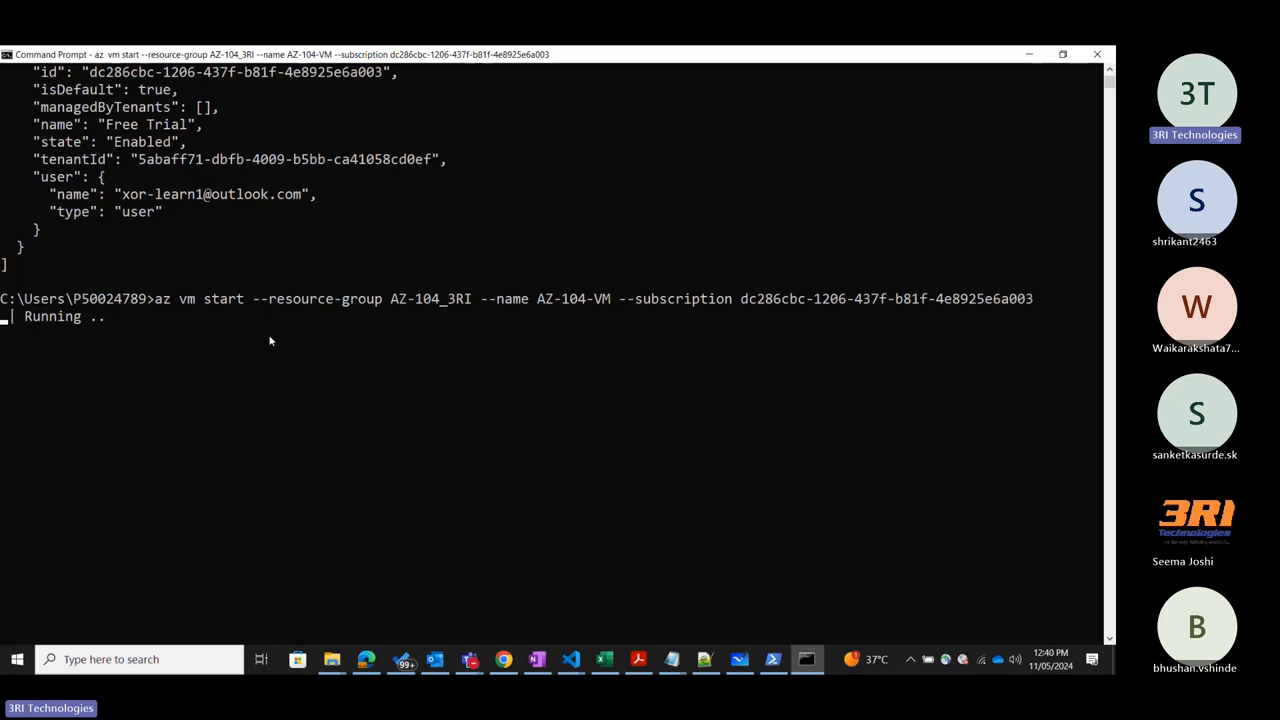
# Return to the Azure portal in Chrome, close the CLI/PS page and check AZ-104-VM's status on its Overview.
pyautogui.click(503, 659)
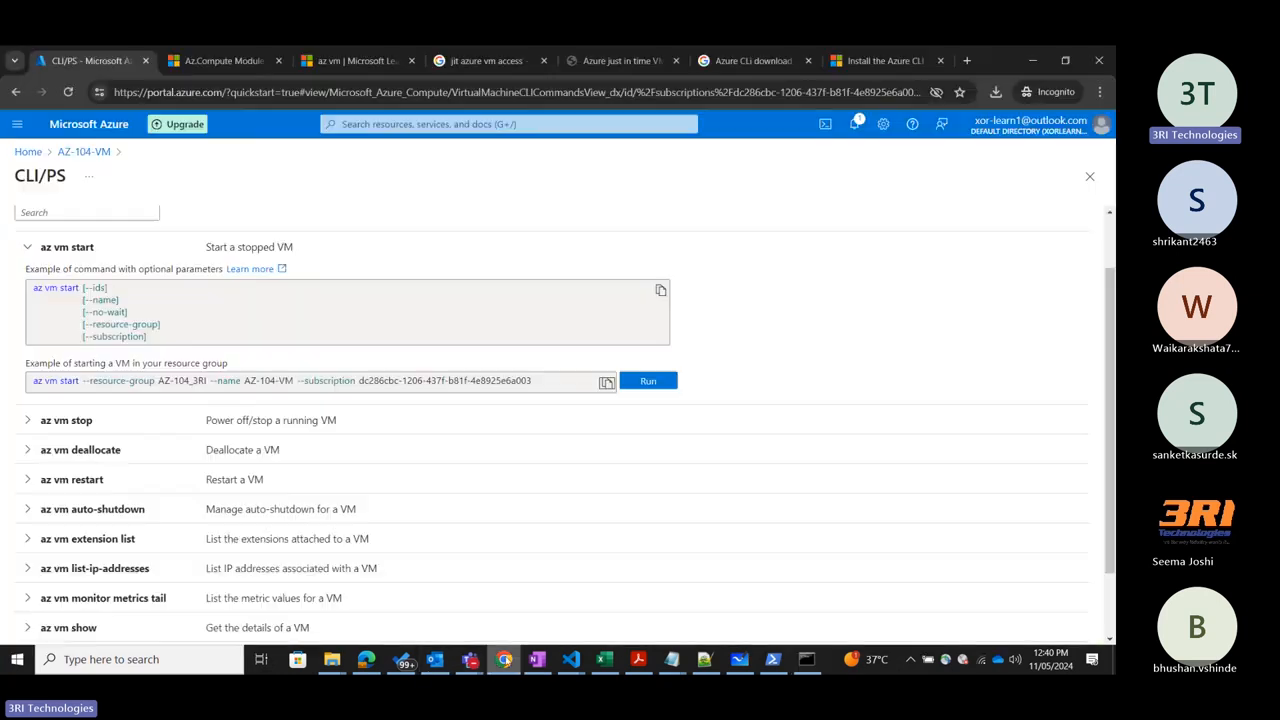
pyautogui.click(1090, 177)
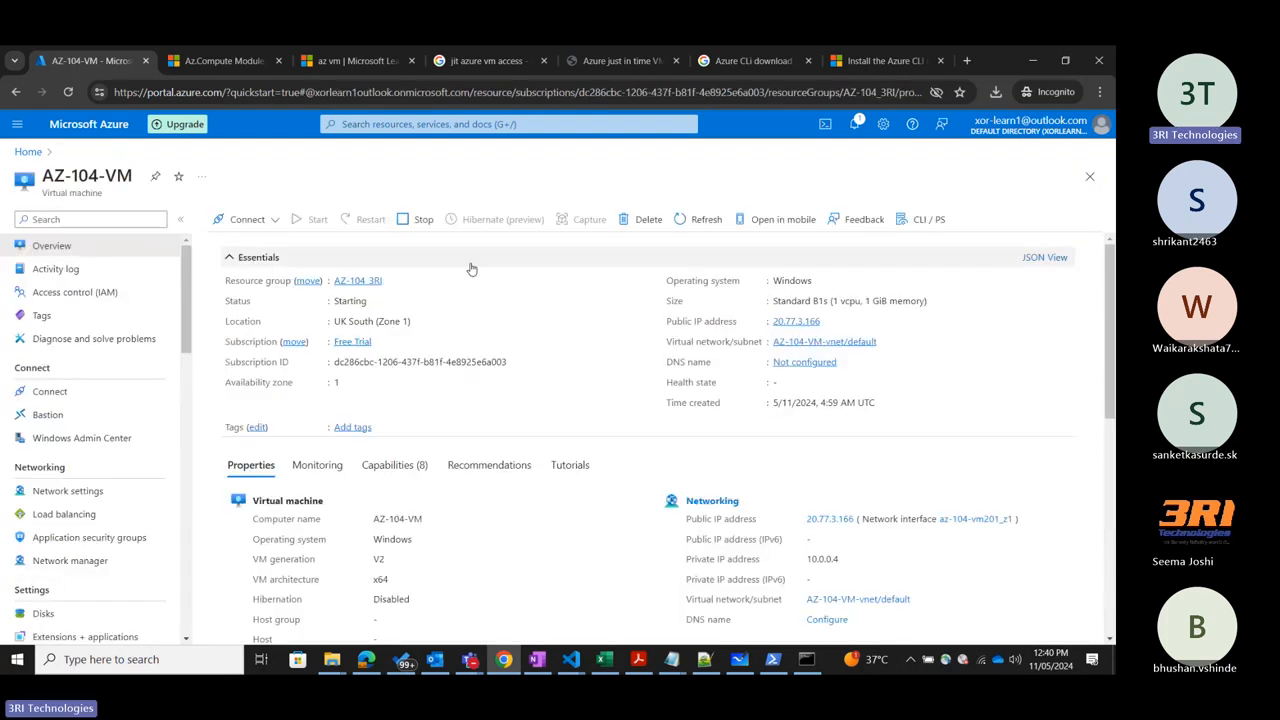
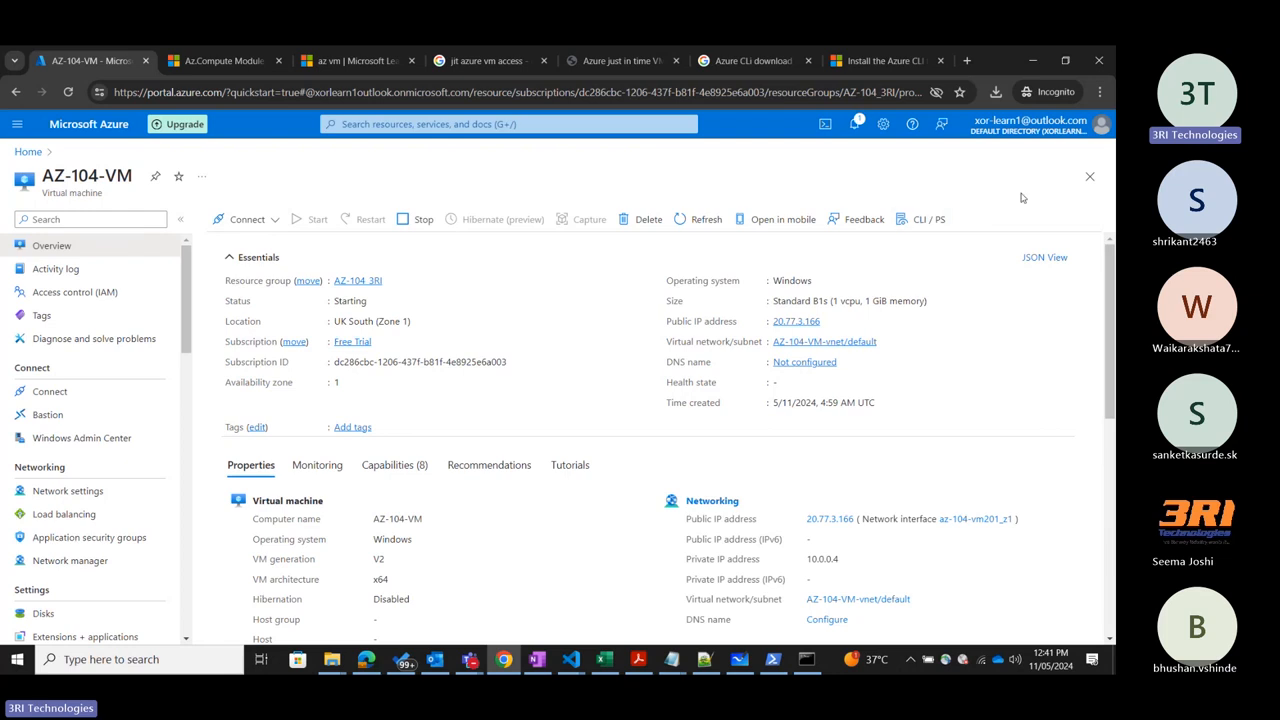
# Browse the Az.Compute PowerShell cmdlet reference on Microsoft Learn, and return to AZ-104-VM's Overview in the portal.
pyautogui.click(225, 61)
pyautogui.scroll(-5, 578, 297)
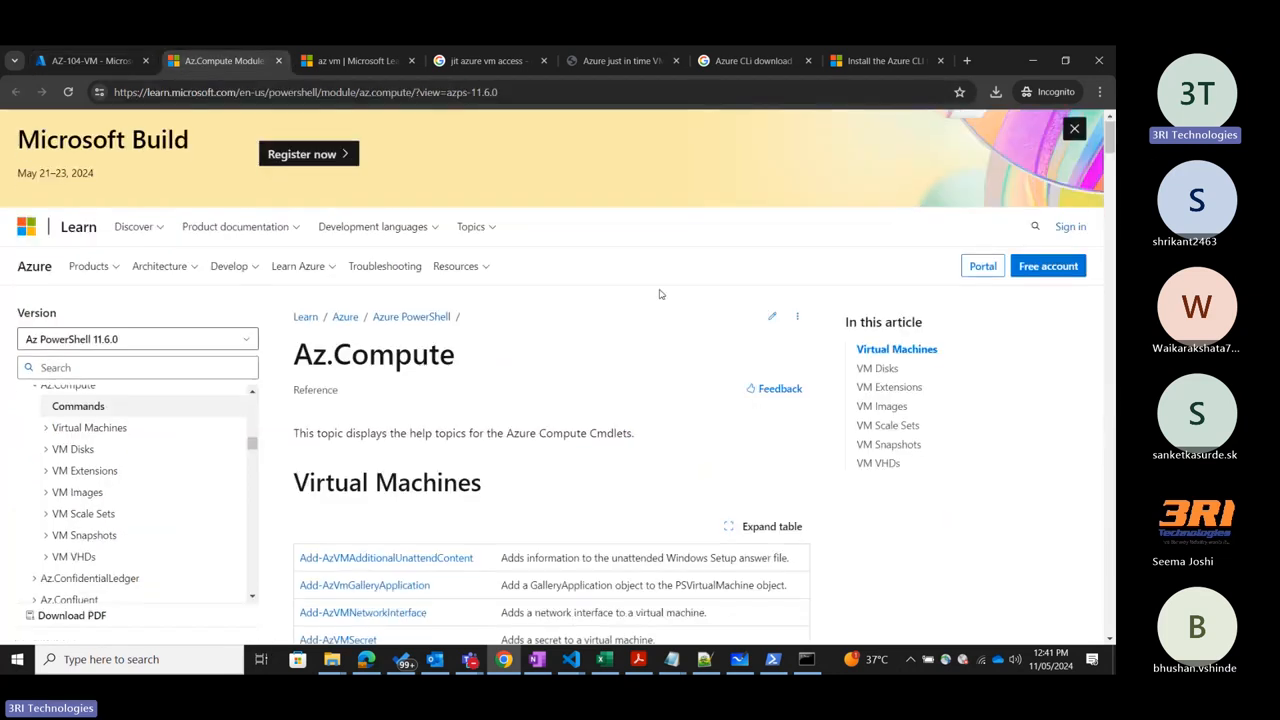
pyautogui.scroll(-6, 578, 297)
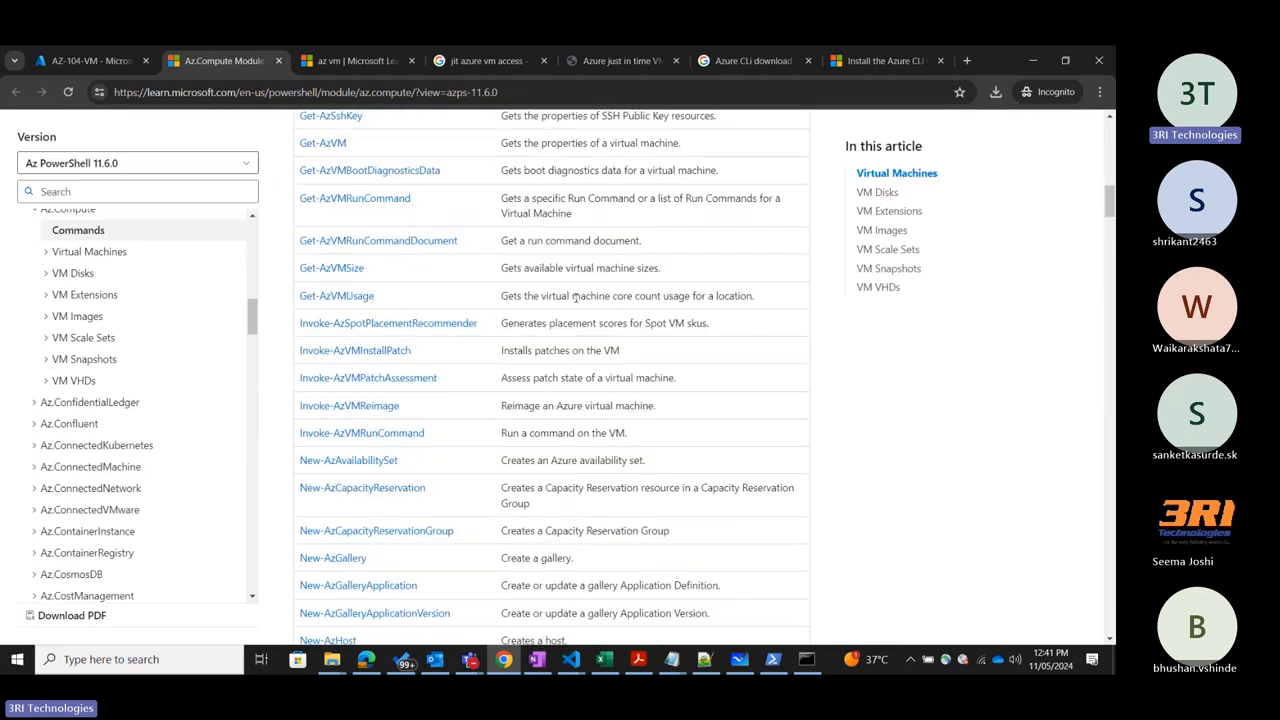
pyautogui.scroll(15, 576, 297)
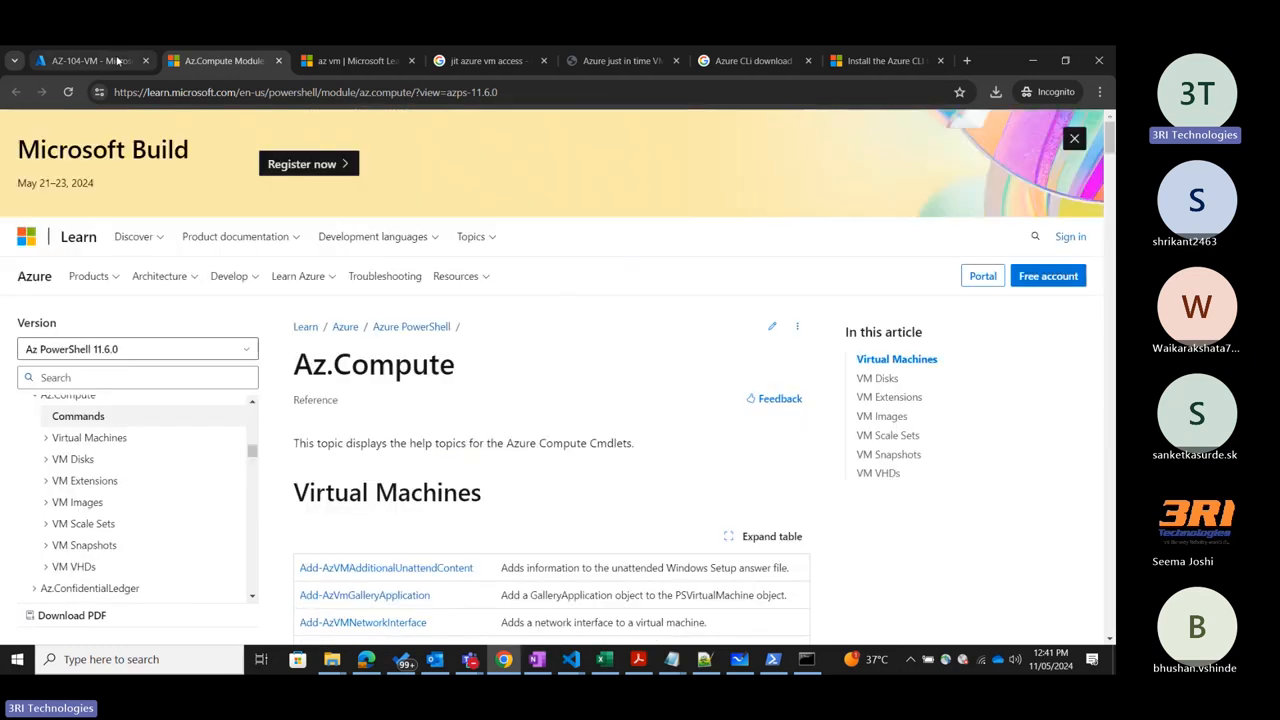
pyautogui.click(117, 61)
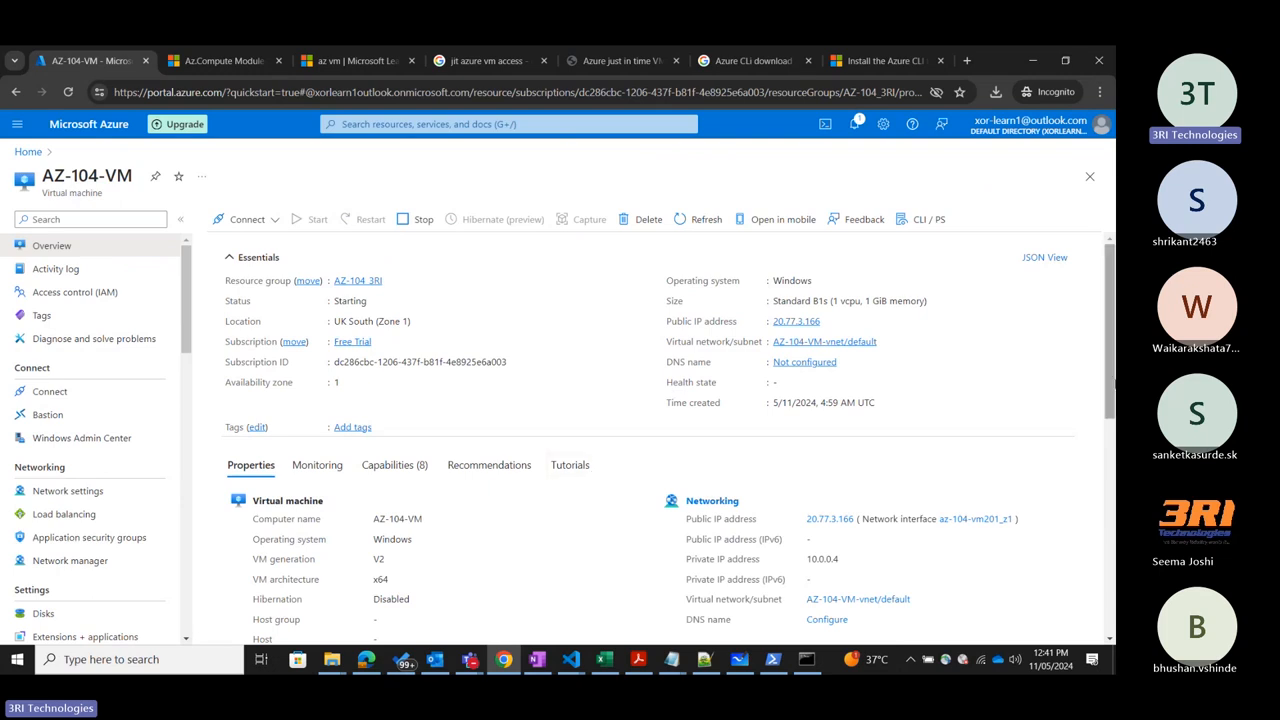
# Minimize the meeting window and view AZ-104-VM's Activity log in the portal.
pyautogui.click(1108, 483)
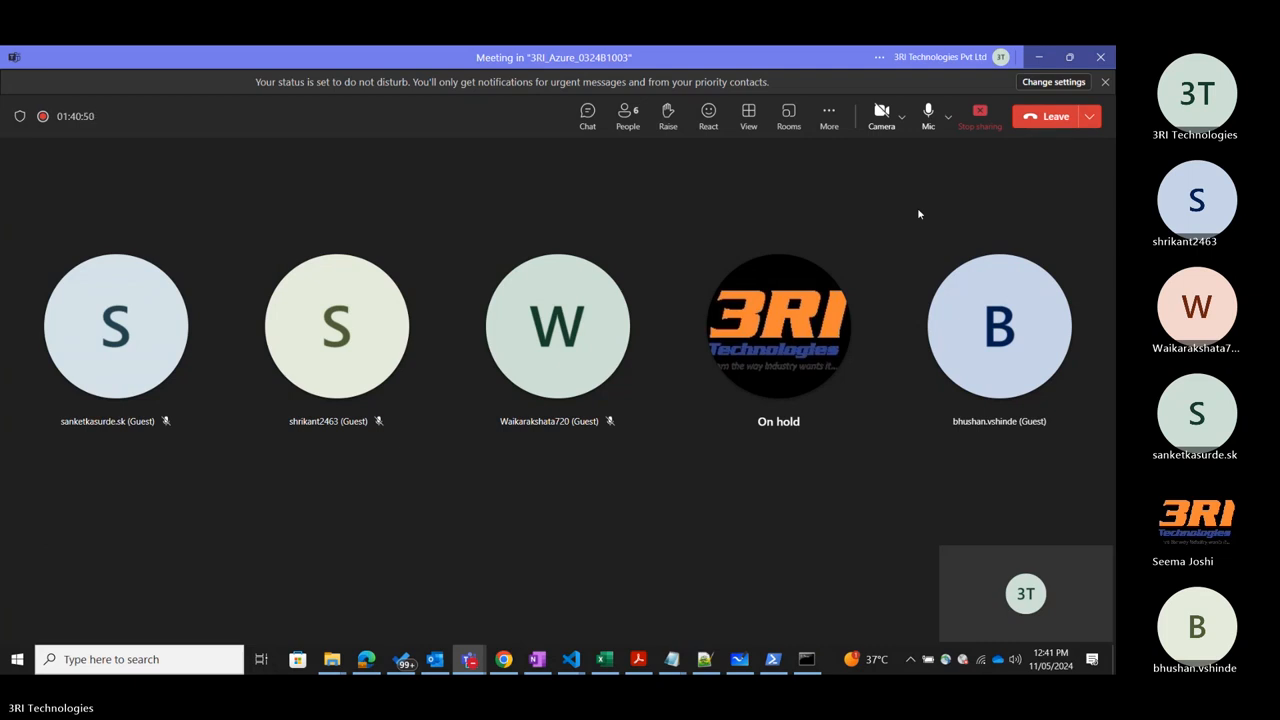
pyautogui.click(1036, 57)
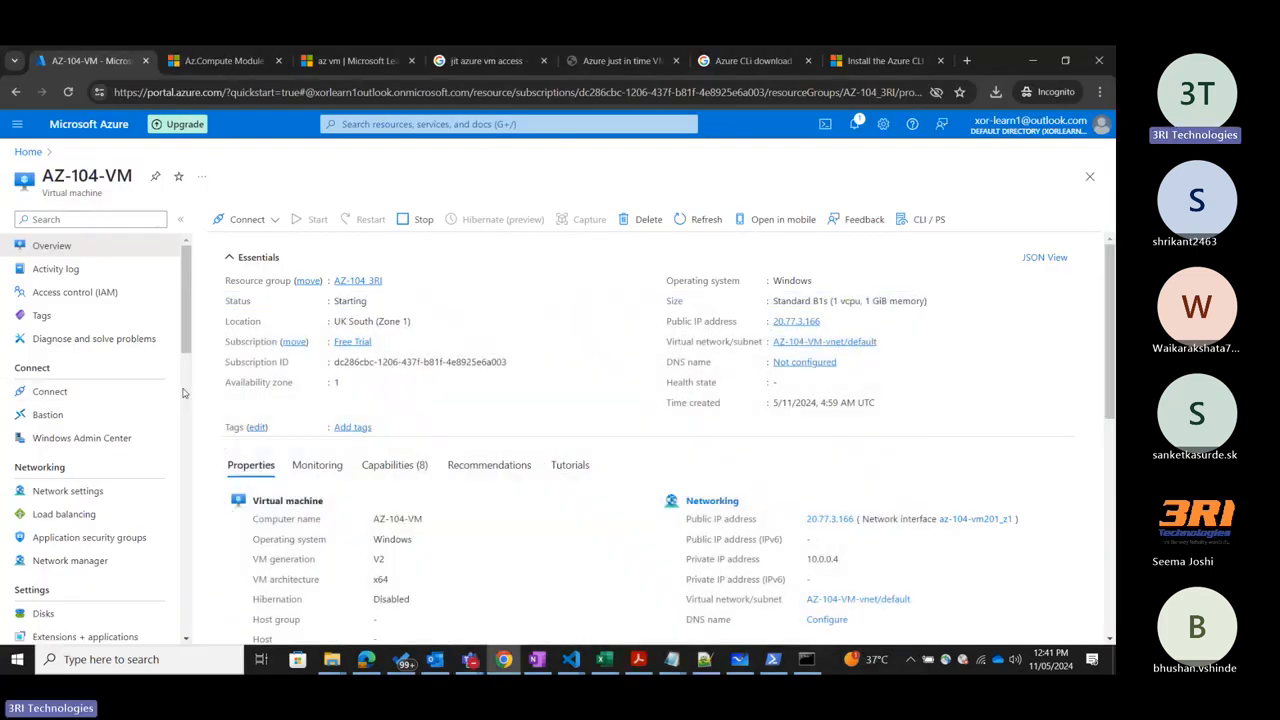
pyautogui.click(46, 276)
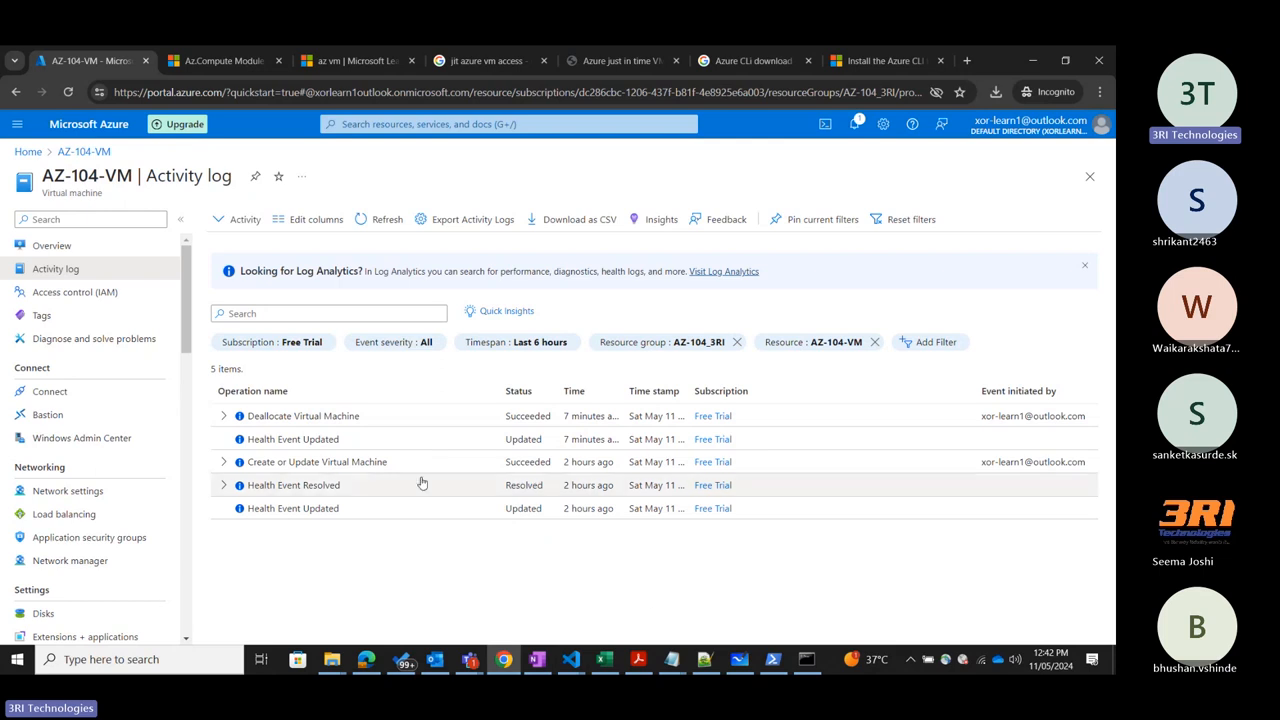
pyautogui.moveTo(583, 470)
pyautogui.mouseDown()
pyautogui.moveTo(986, 489)
pyautogui.moveTo(963, 471)
pyautogui.moveTo(1115, 432)
pyautogui.moveTo(978, 470)
pyautogui.mouseUp()
pyautogui.click(961, 549)
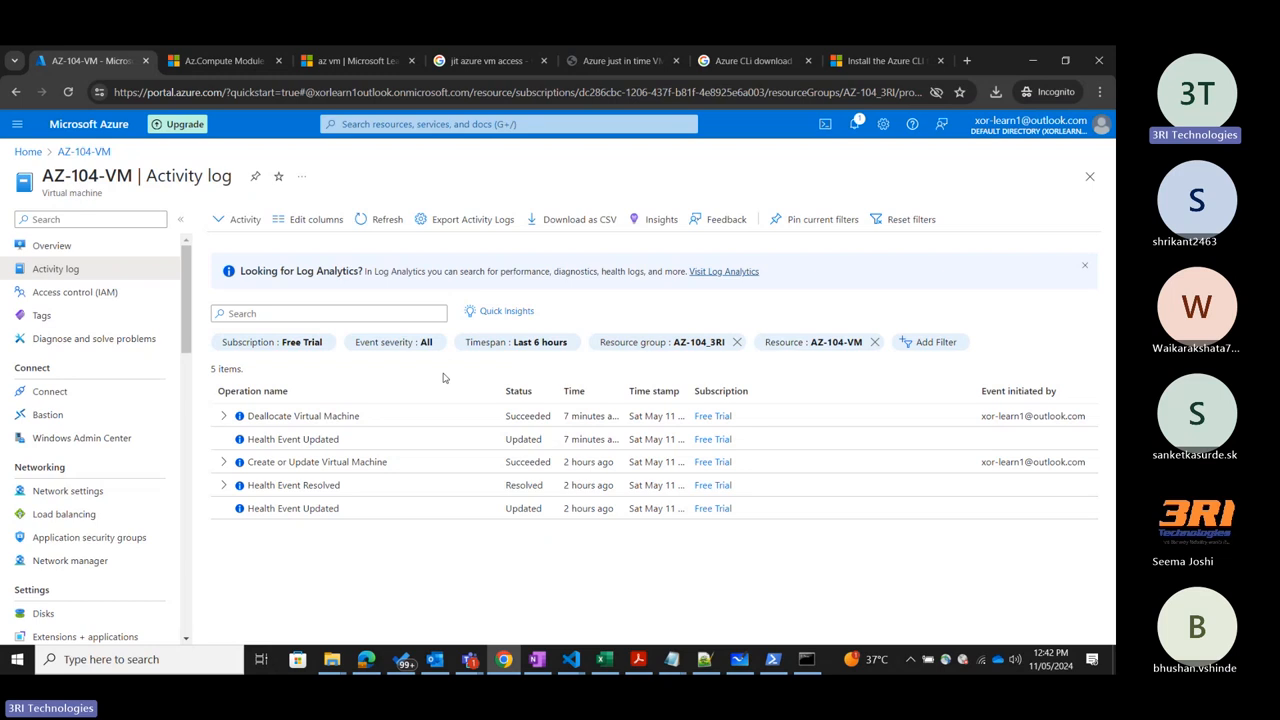
# Inspect the JSON and change history of the Deallocate Virtual Machine event, and close its details.
pyautogui.click(220, 416)
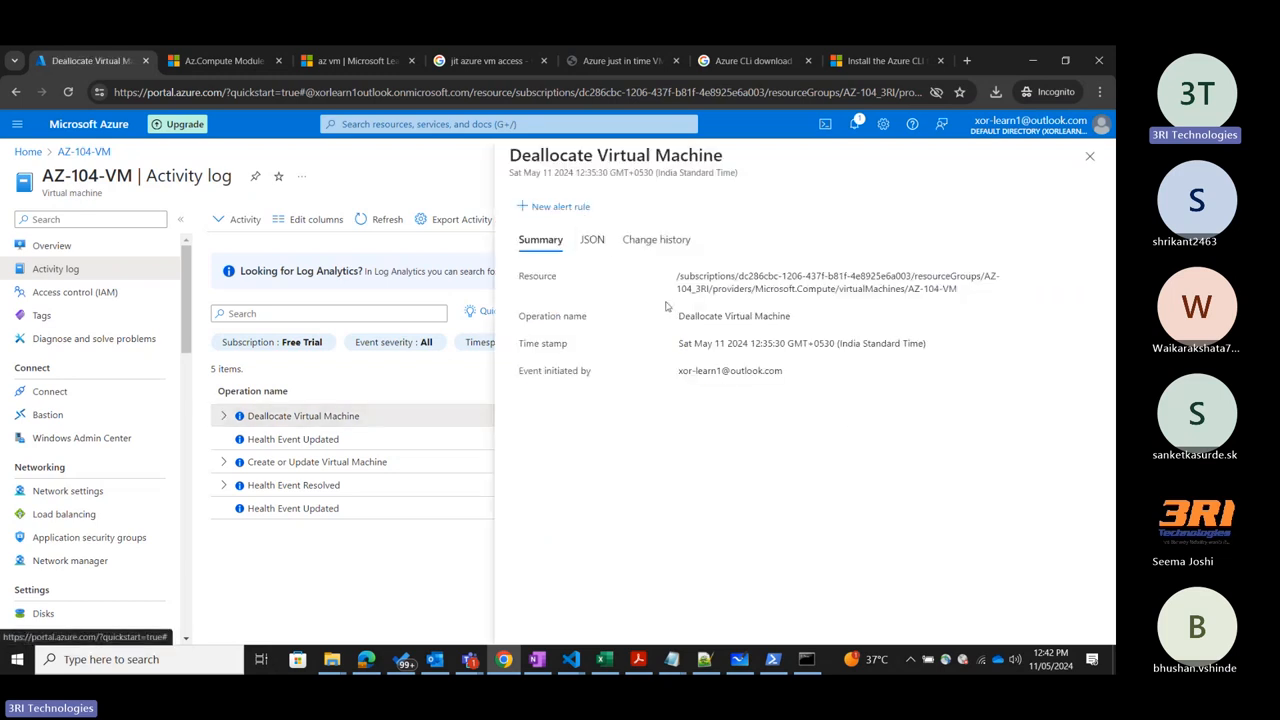
pyautogui.click(593, 242)
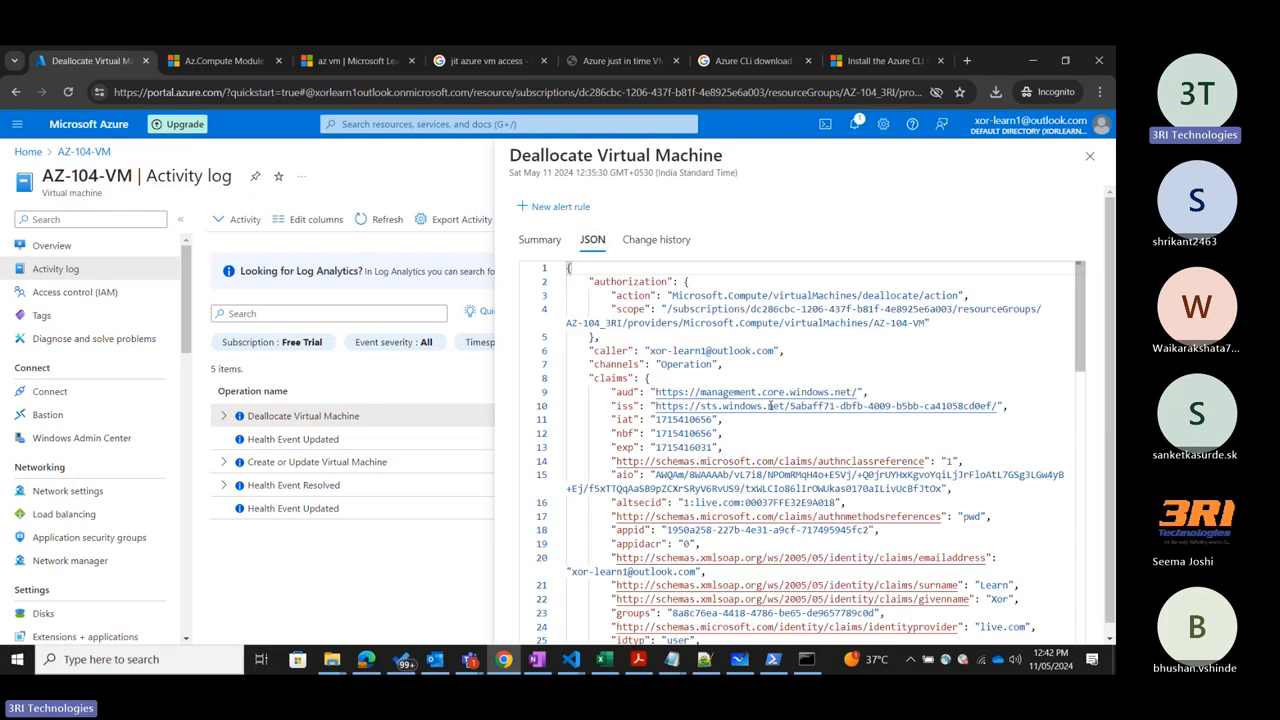
pyautogui.scroll(-5, 773, 401)
pyautogui.scroll(-8, 773, 401)
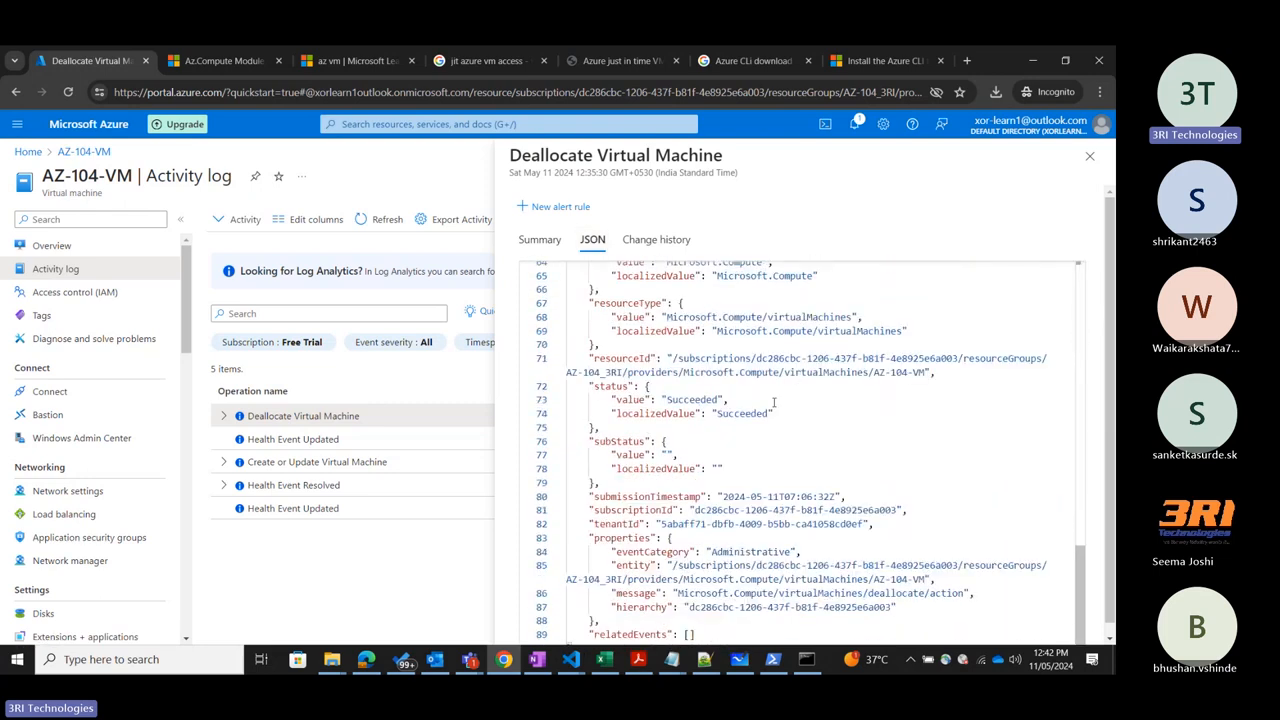
pyautogui.click(648, 240)
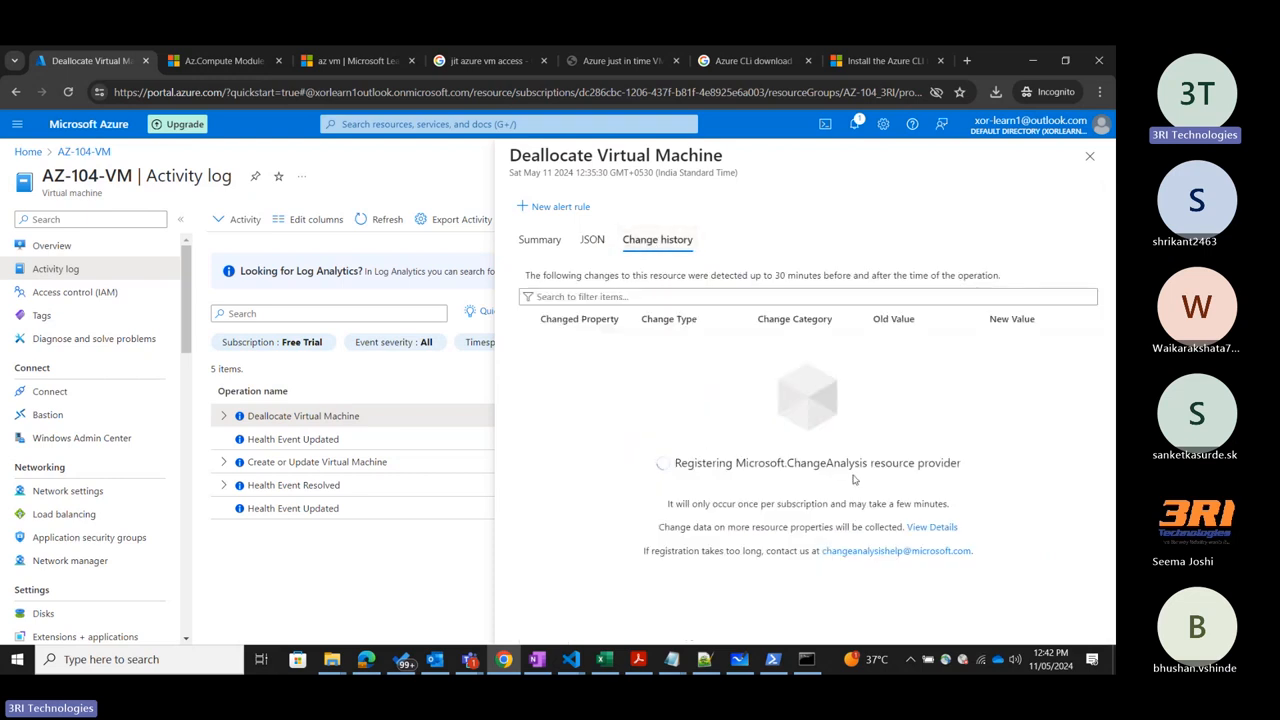
pyautogui.click(593, 242)
pyautogui.scroll(10, 883, 430)
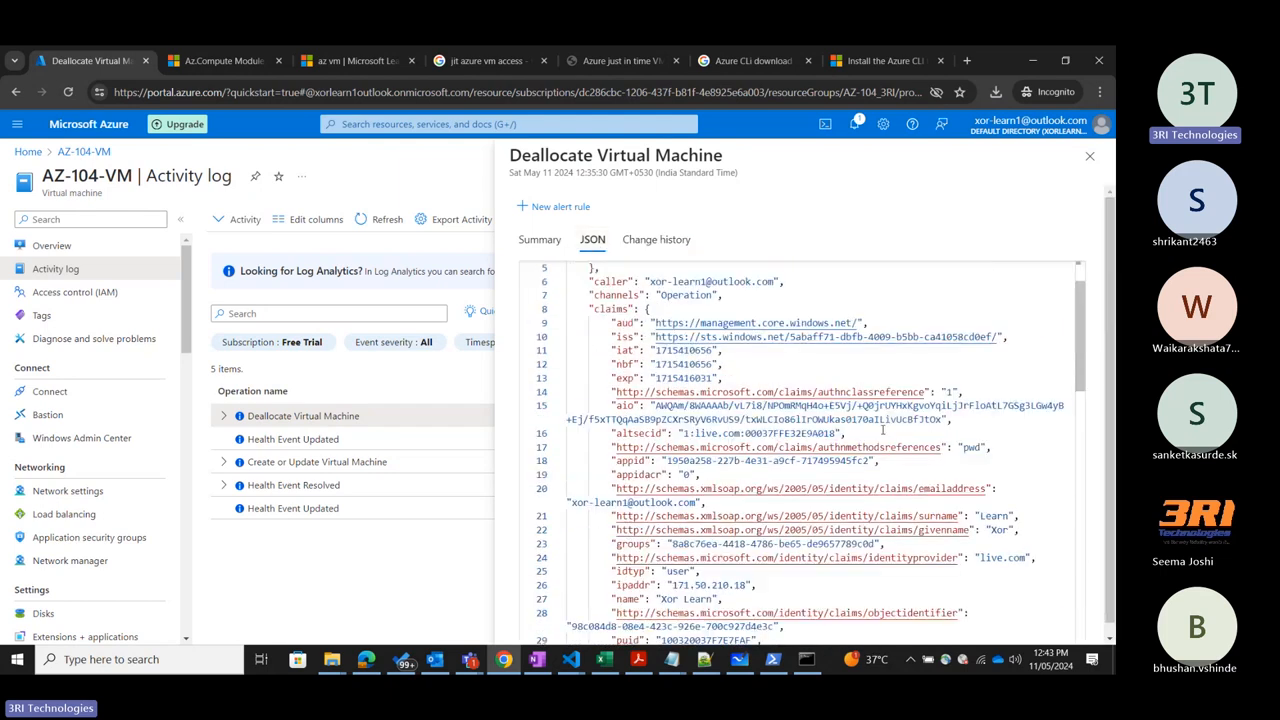
pyautogui.scroll(-3, 883, 430)
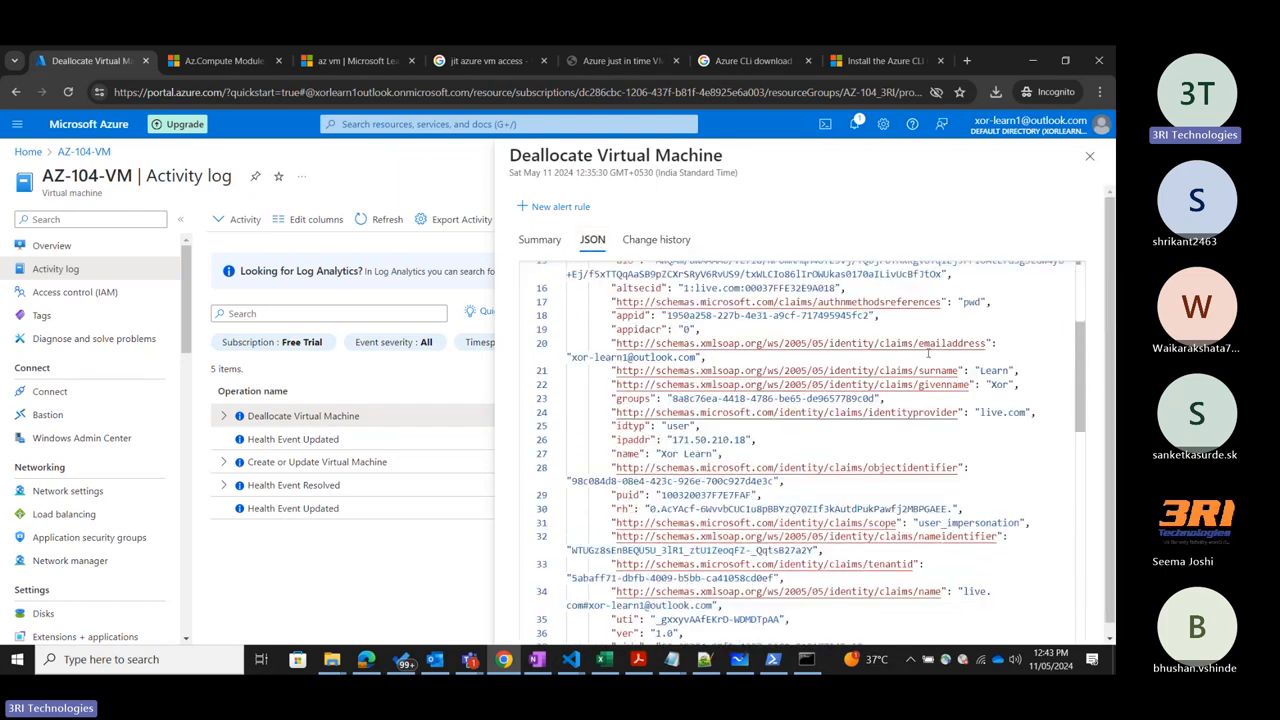
pyautogui.click(1092, 158)
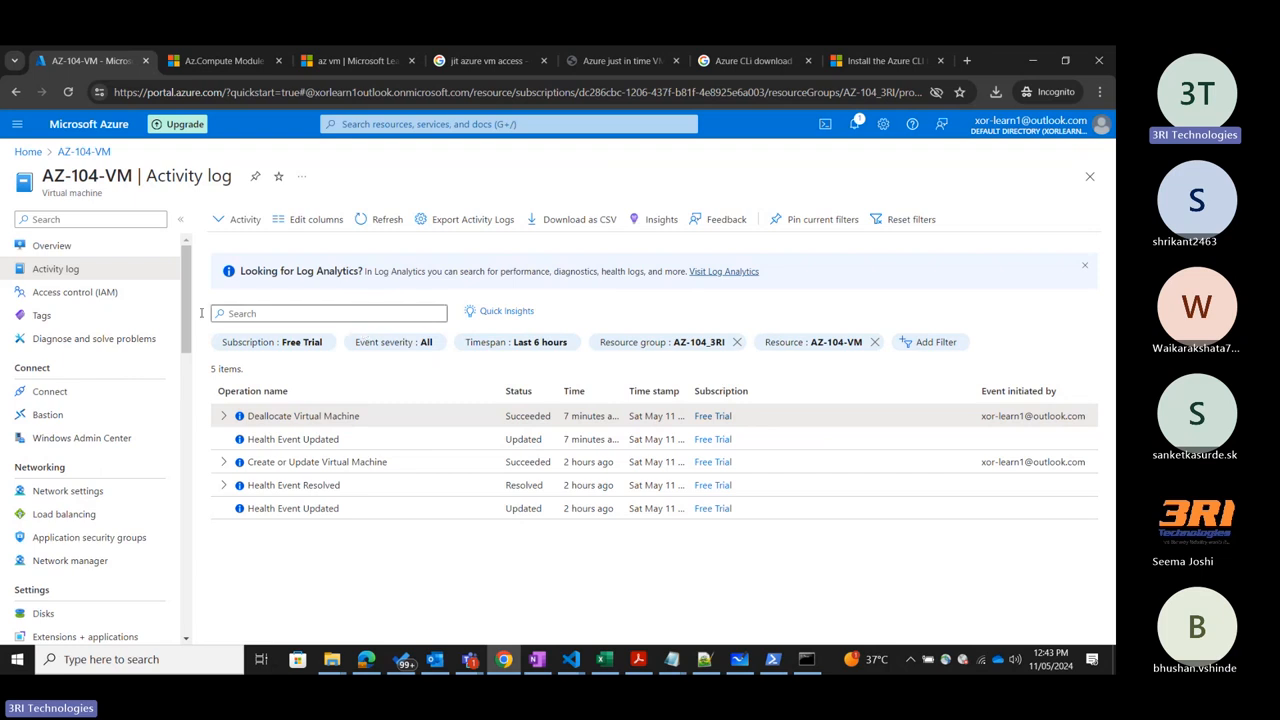
# View AZ-104-VM's role assignments under Access control (IAM) and check which kinds of assignment can be added.
pyautogui.click(64, 293)
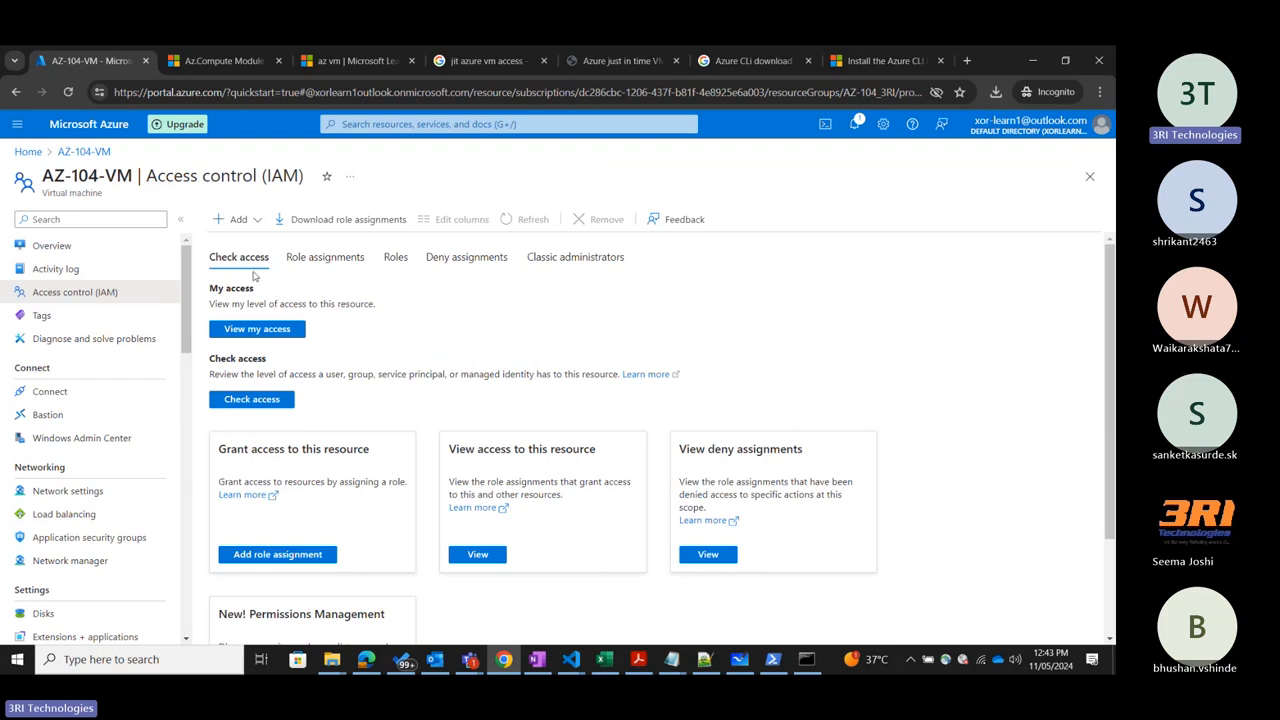
pyautogui.click(337, 259)
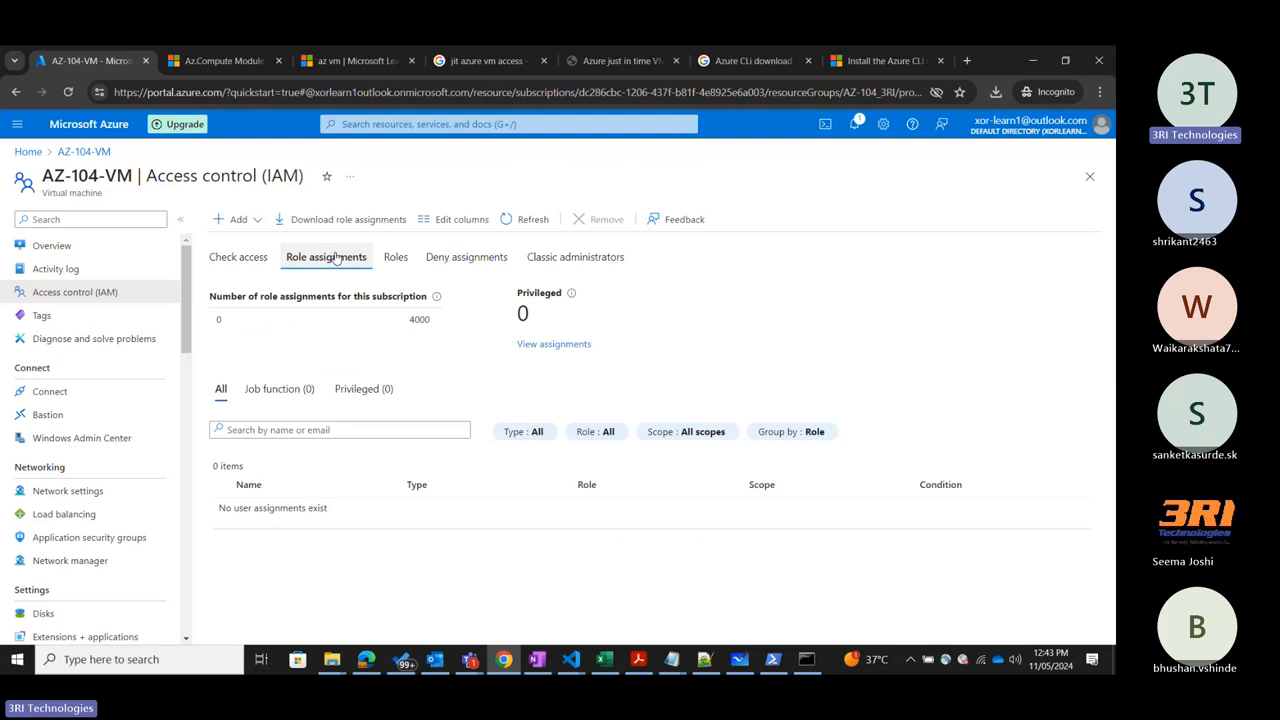
pyautogui.click(257, 219)
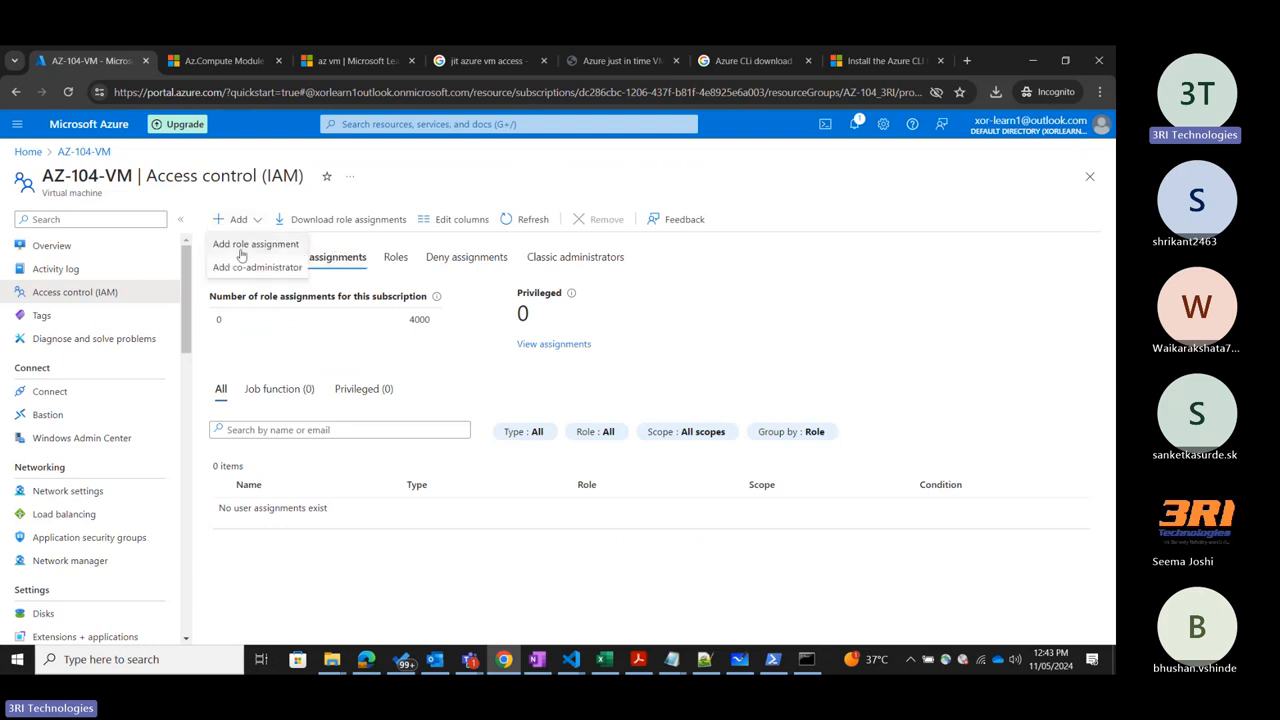
pyautogui.click(827, 278)
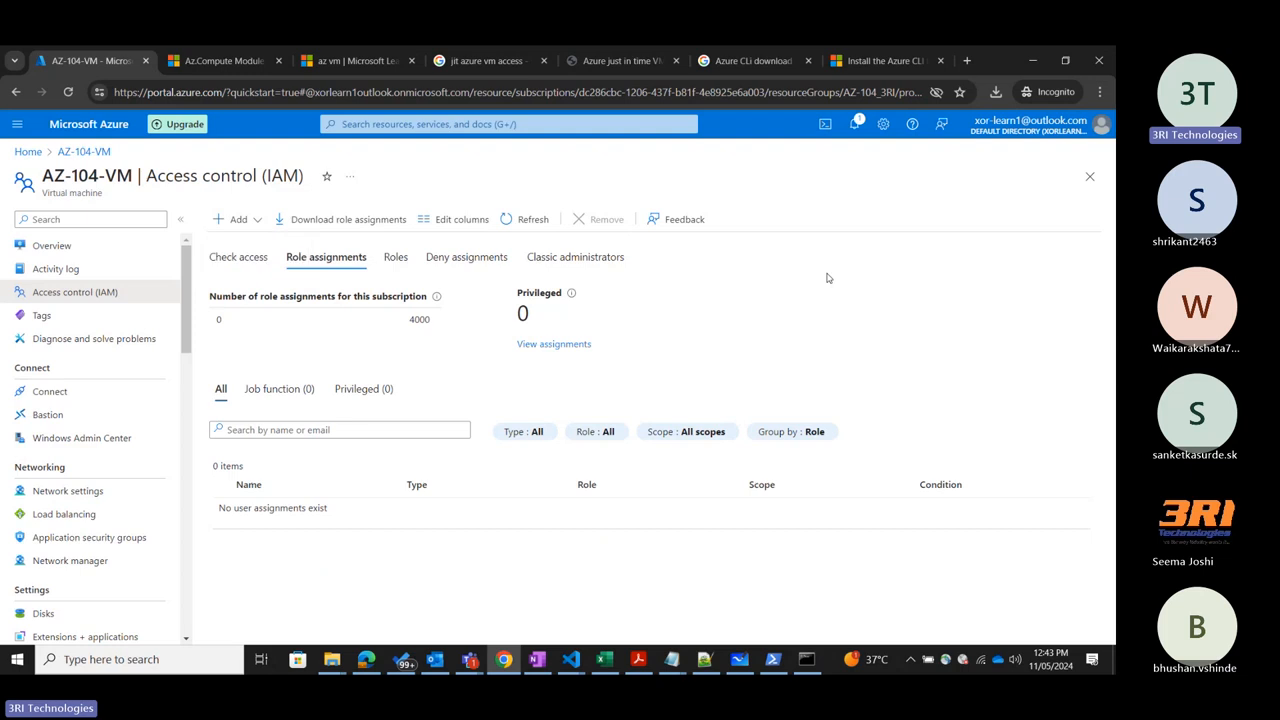
# View AZ-104-VM's Tags page, and review the common problems listed under Diagnose and solve problems.
pyautogui.click(41, 315)
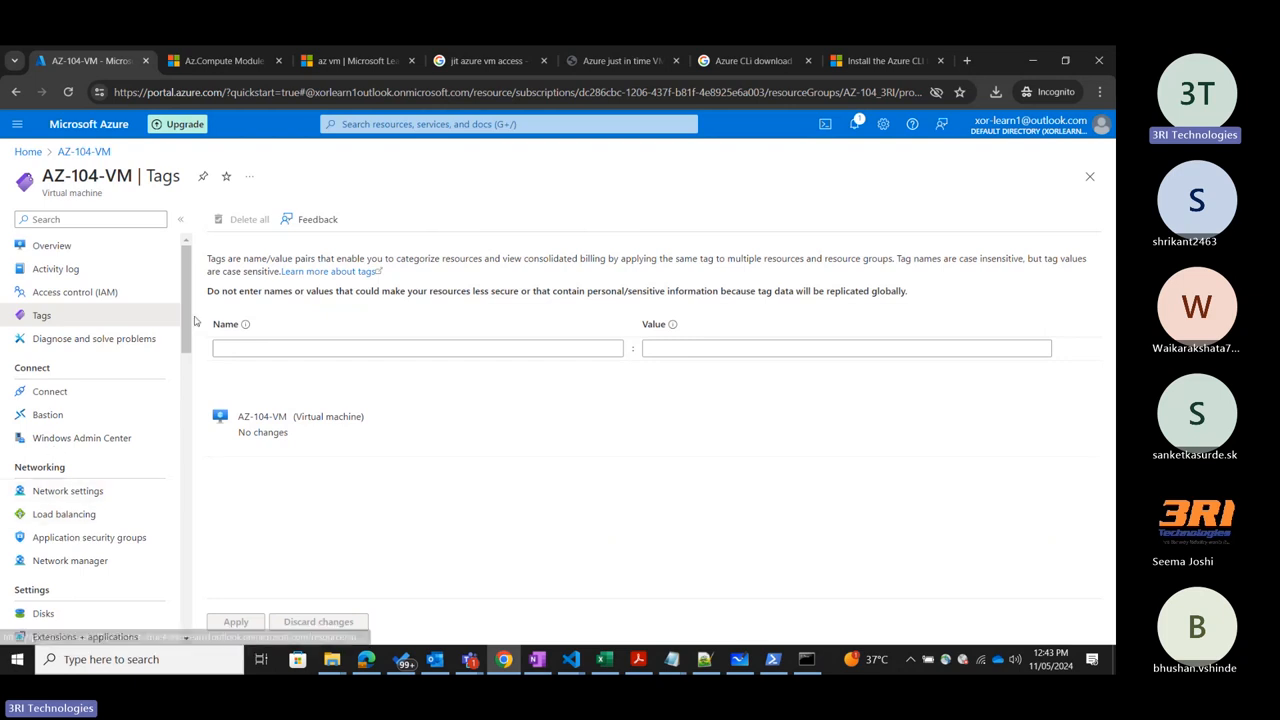
pyautogui.click(87, 338)
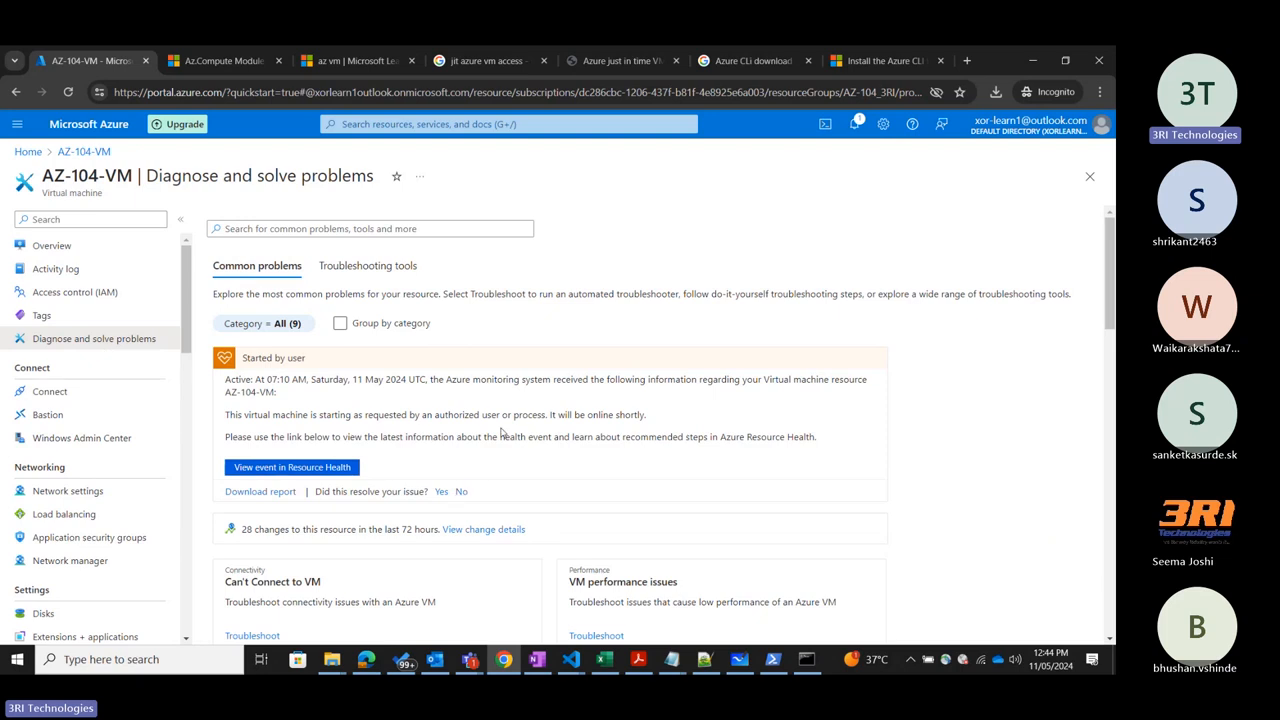
pyautogui.scroll(-2, 504, 433)
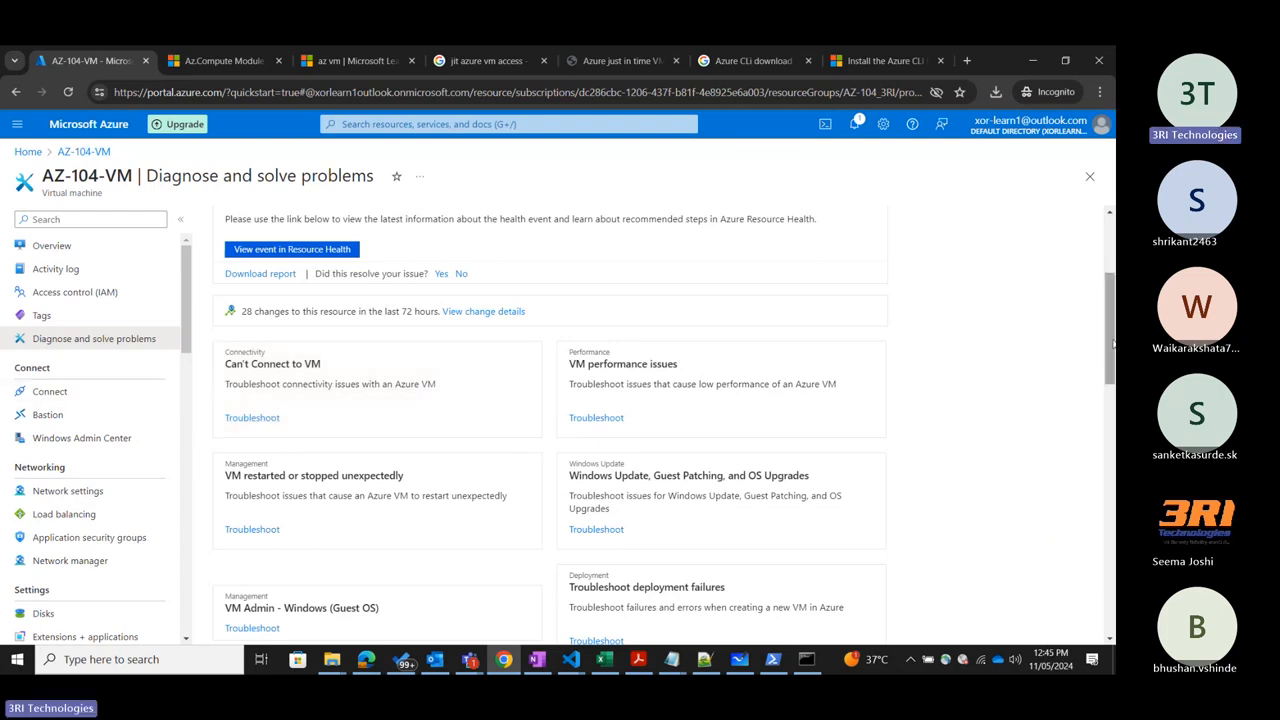
pyautogui.scroll(3, 1113, 344)
pyautogui.scroll(-3, 1113, 344)
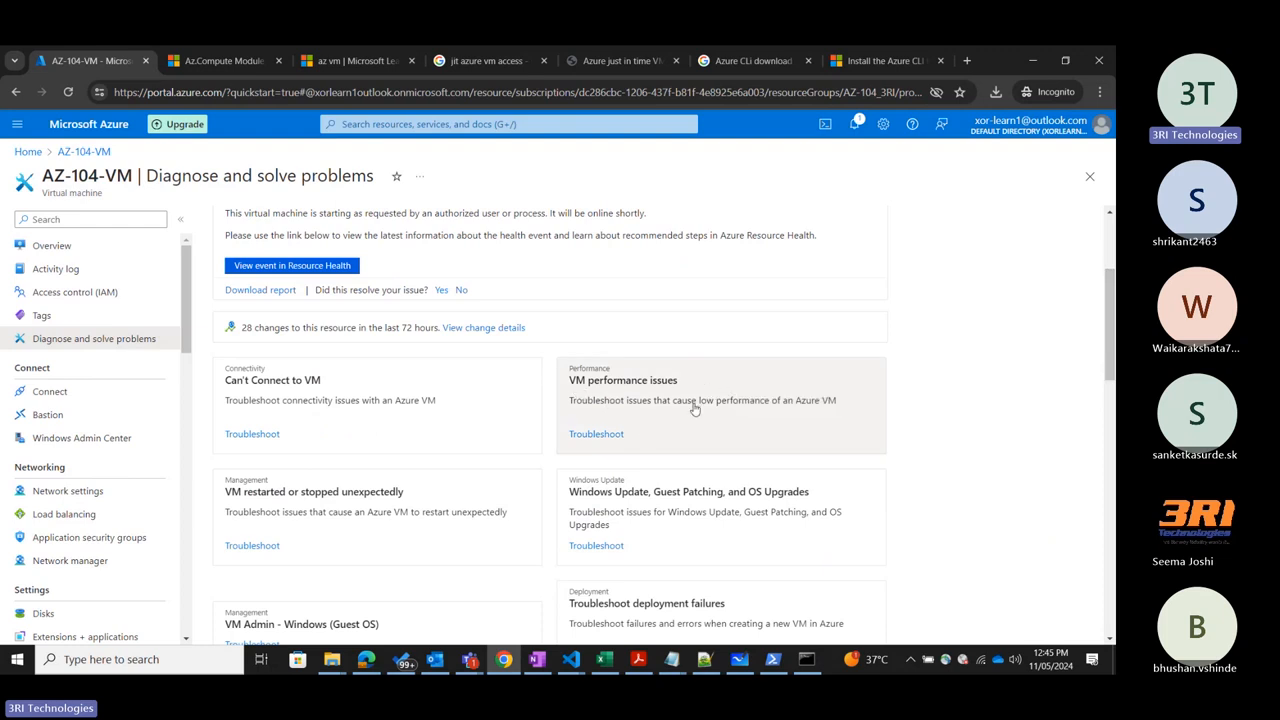
pyautogui.scroll(-2, 706, 414)
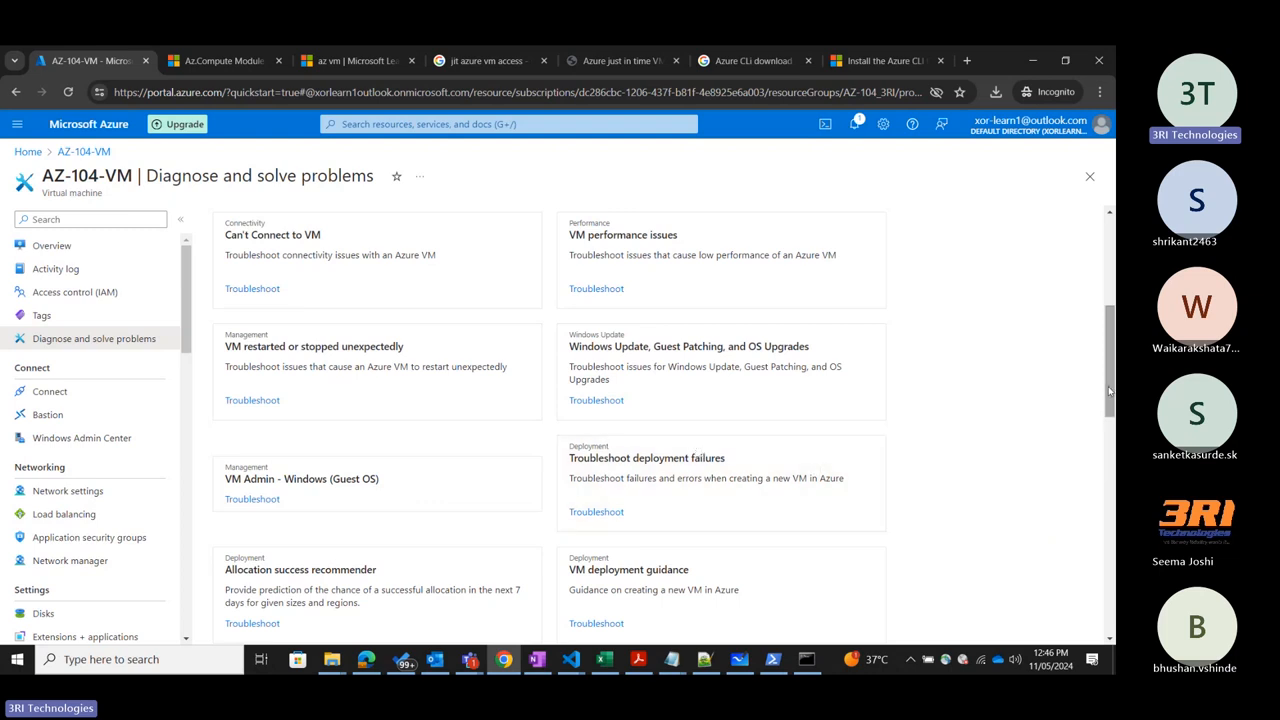
pyautogui.scroll(-1, 1110, 398)
pyautogui.moveTo(1110, 398); pyautogui.dragTo(1113, 300)
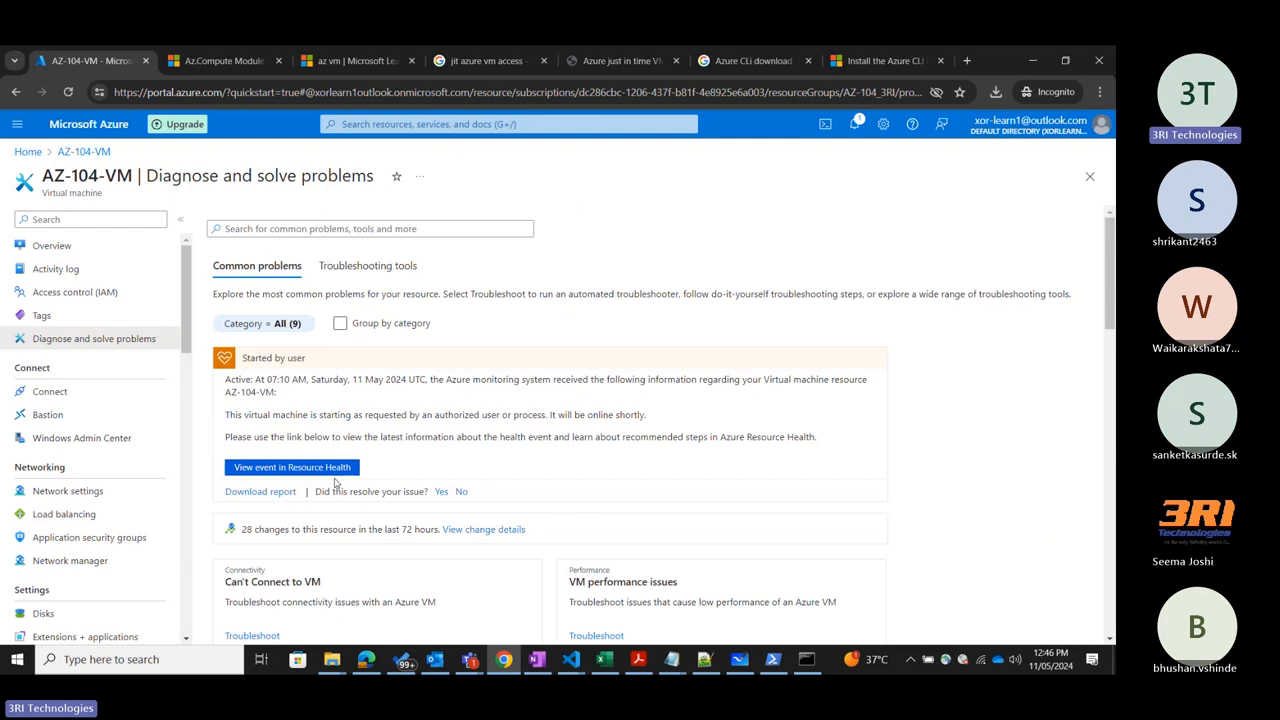
# Look through AZ-104-VM's Connect, Bastion and Windows Admin Center pages.
pyautogui.click(70, 393)
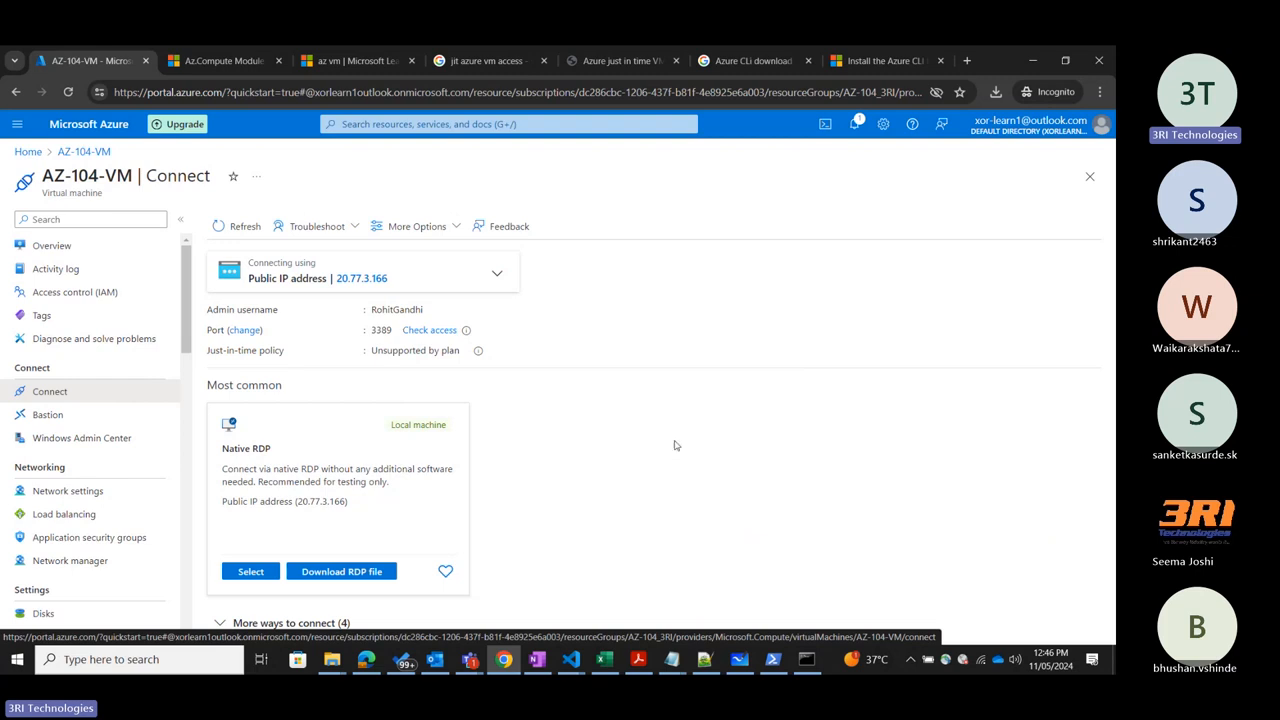
pyautogui.click(108, 422)
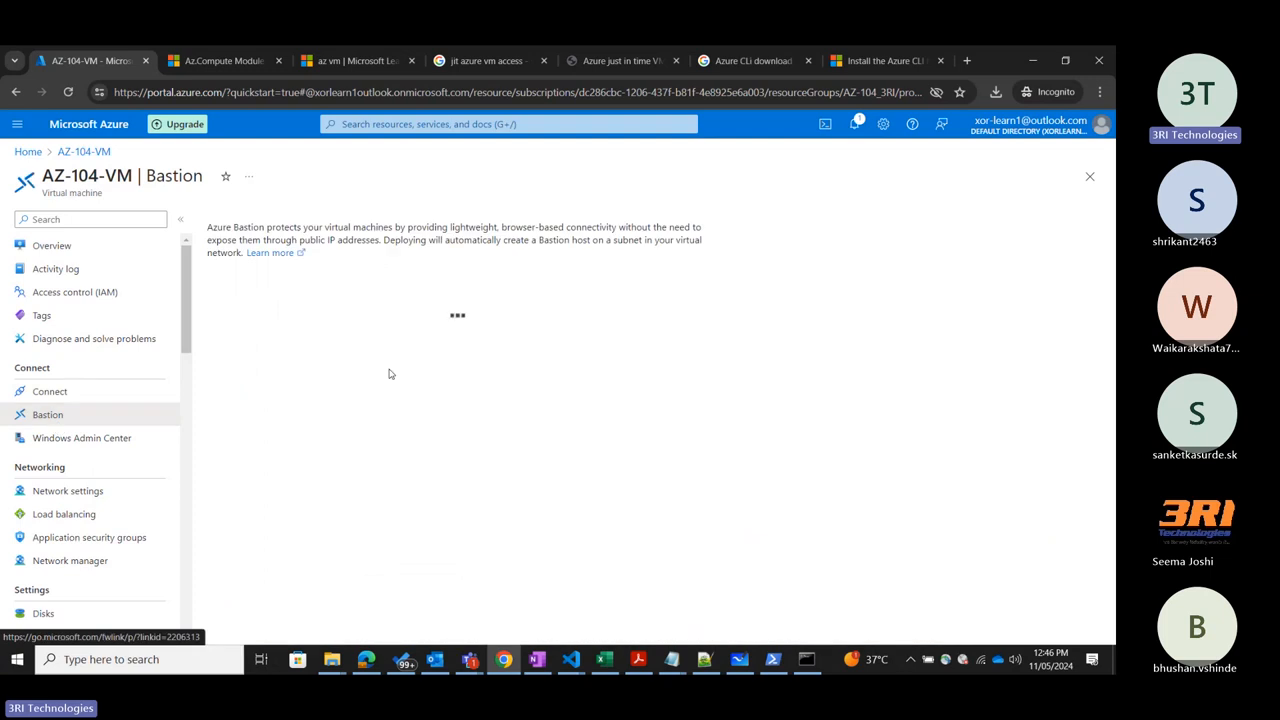
pyautogui.click(98, 440)
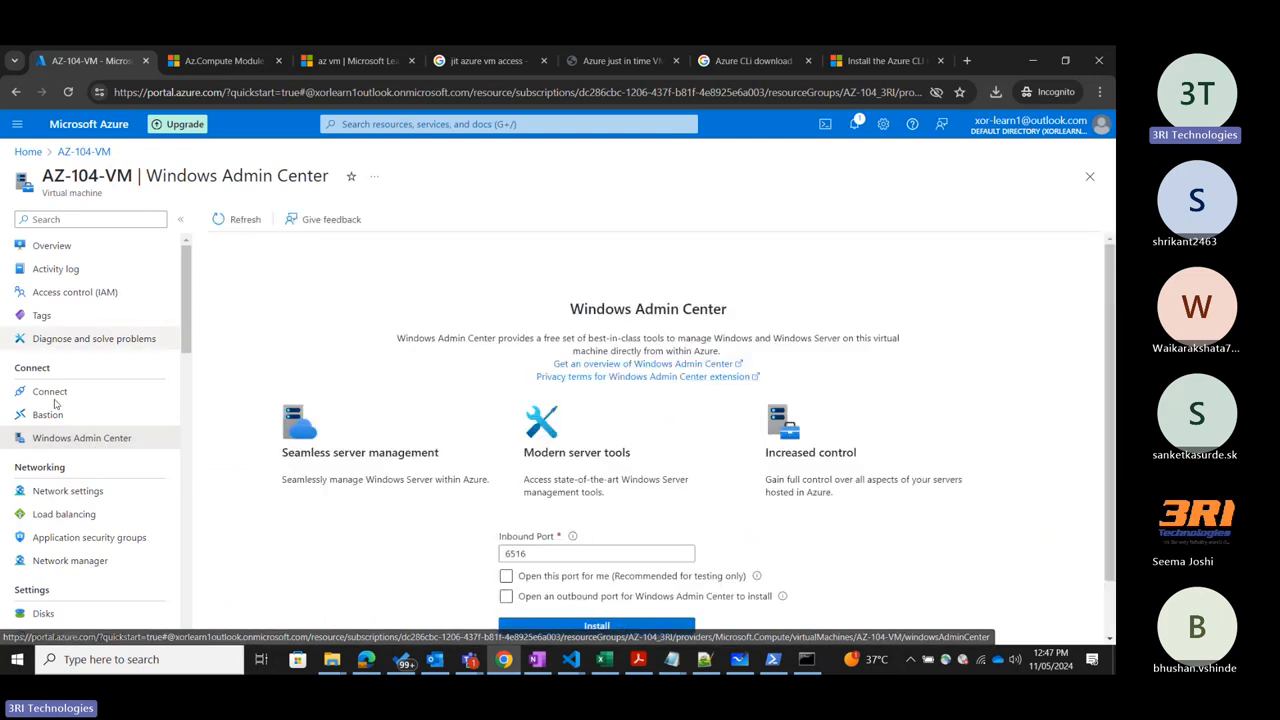
# Examine the Windows Admin Center inbound port and install options, briefly enabling and disabling Open this port for me.
pyautogui.scroll(-1, 230, 458)
pyautogui.scroll(1, 230, 458)
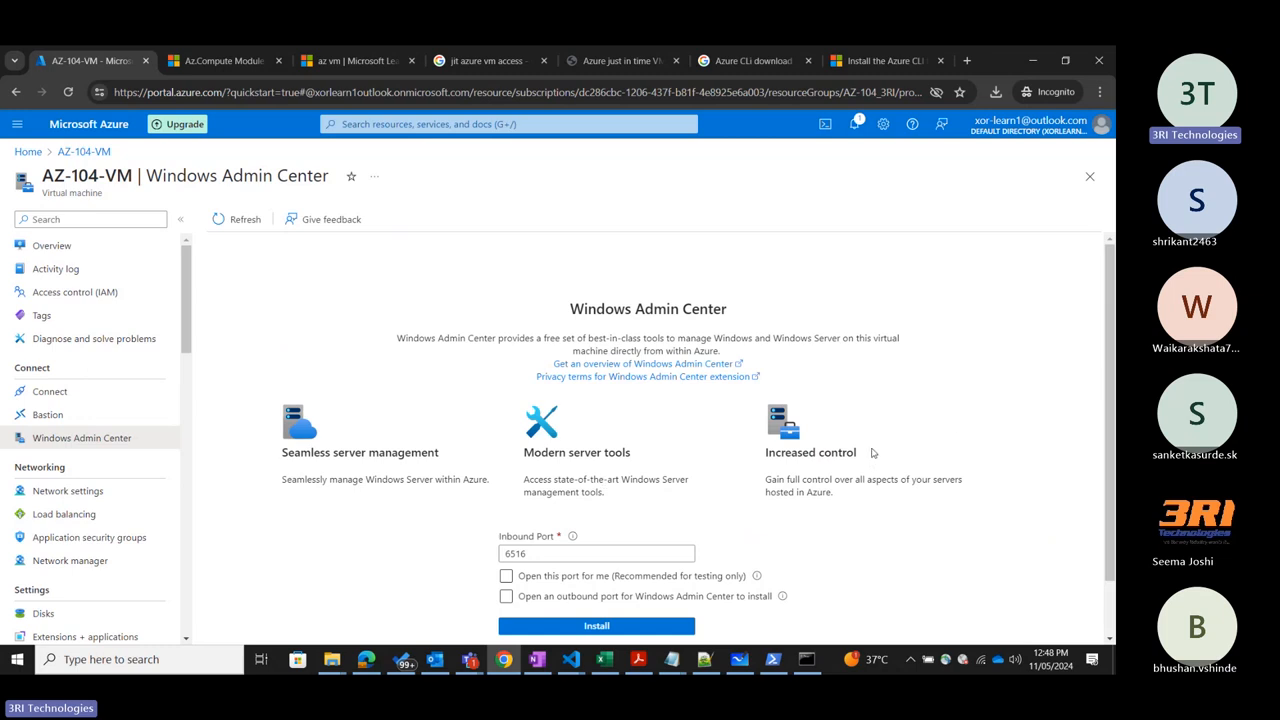
pyautogui.scroll(-1, 872, 453)
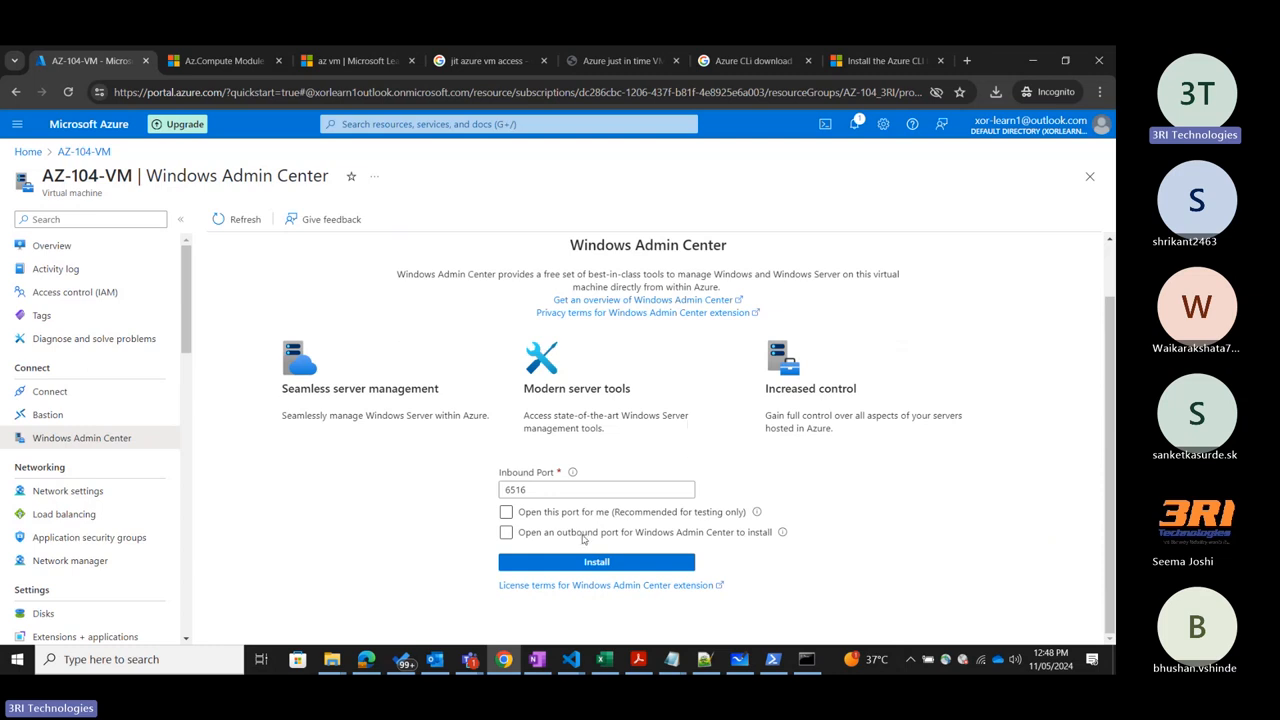
pyautogui.moveTo(574, 478)
pyautogui.click(506, 512)
pyautogui.click(506, 512)
# View AZ-104-VM's Network settings, including its network interface essentials and network security group rules.
pyautogui.click(88, 490)
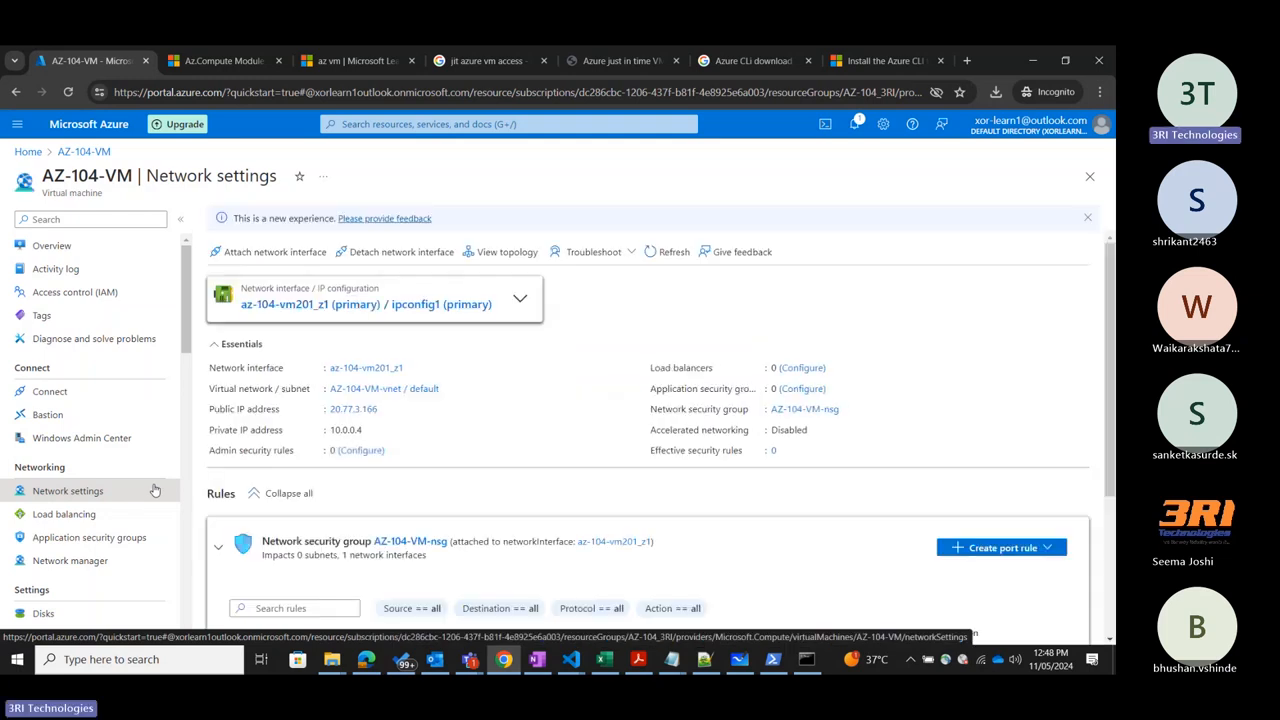
pyautogui.scroll(-2, 557, 401)
pyautogui.scroll(2, 557, 401)
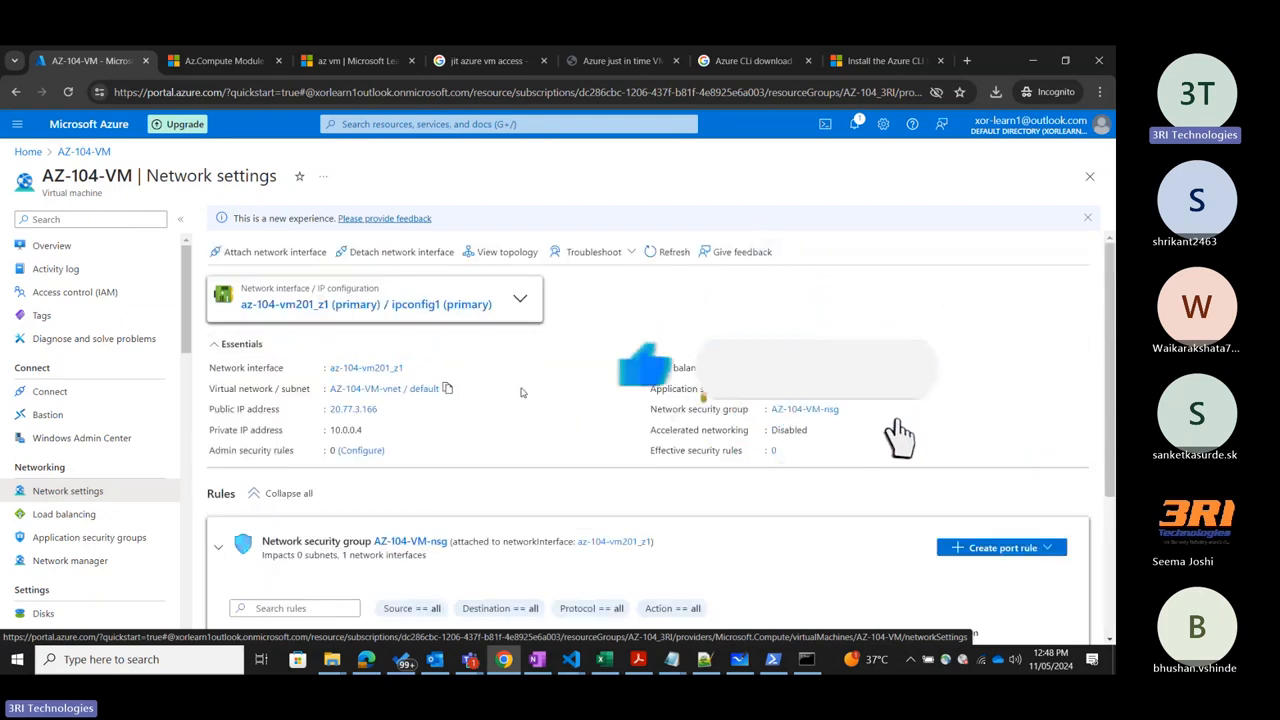